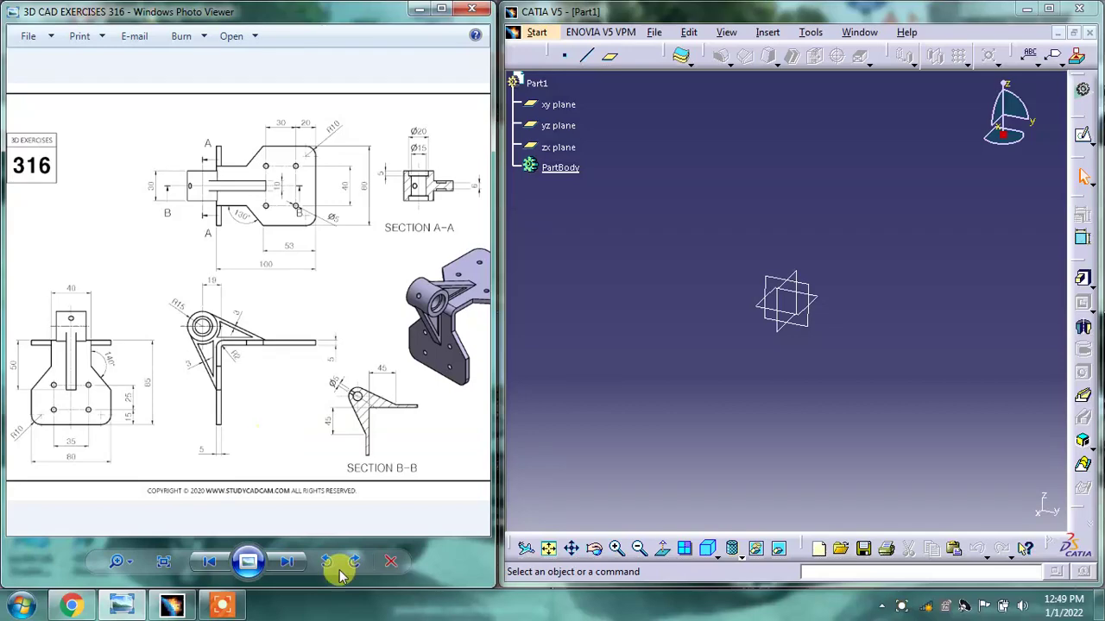
- Maximize Photo Viewer and pan around the Exercise 316 drawing, including title, dimensions and Section B-B
{"action": "left_click_drag", "start_coordinate": [369, 284], "coordinate": [320, 299]}
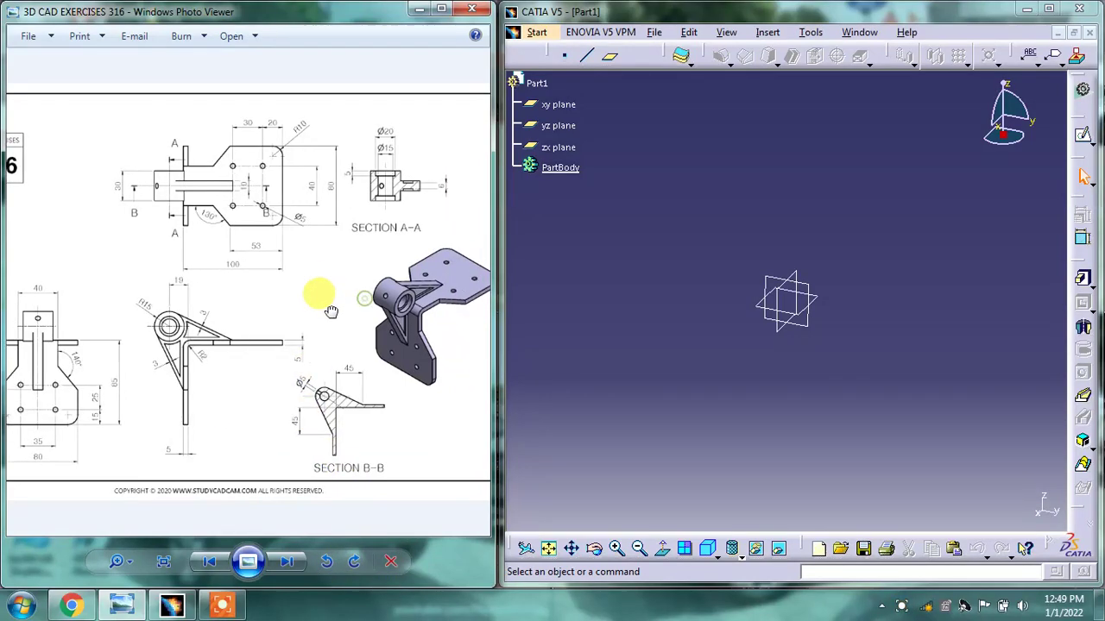
{"action": "left_click", "coordinate": [441, 10]}
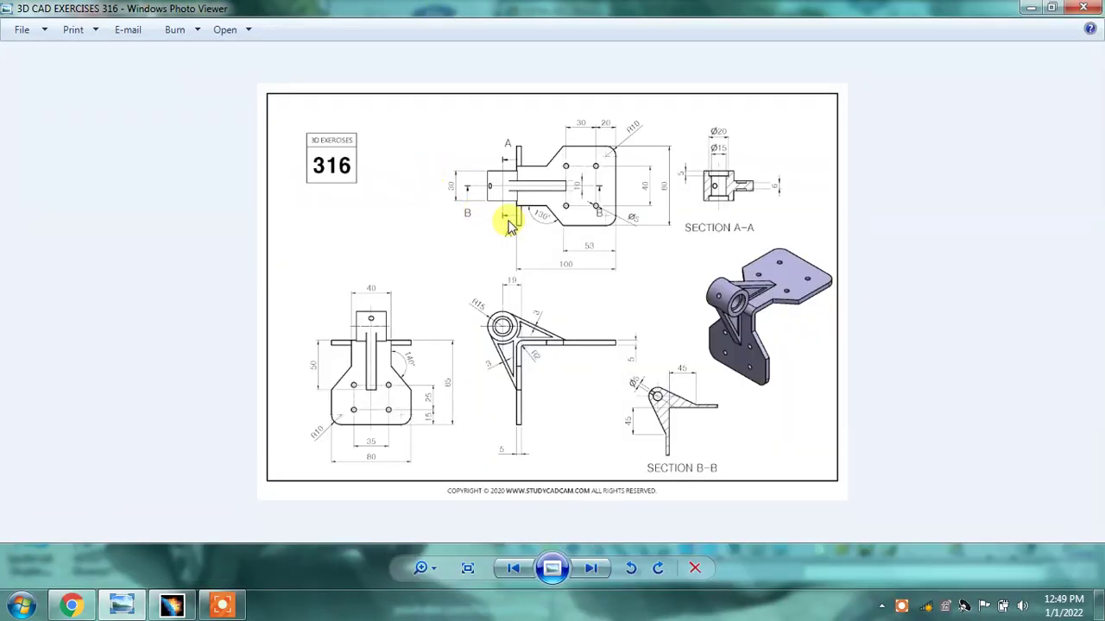
{"action": "scroll", "coordinate": [544, 263], "scroll_direction": "up", "scroll_amount": 1}
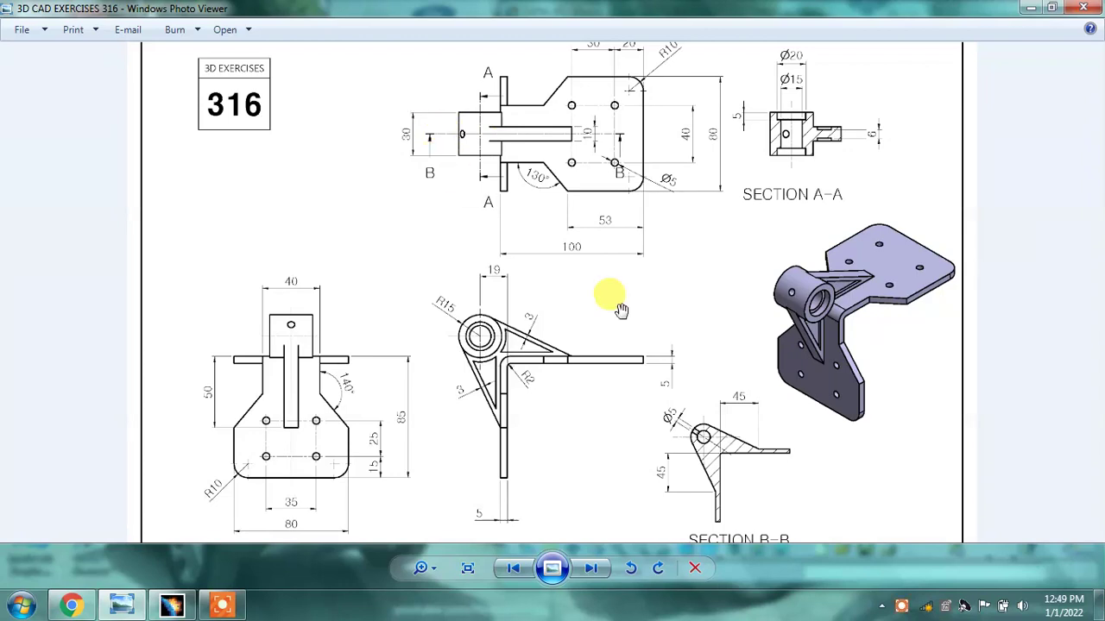
{"action": "left_click_drag", "start_coordinate": [674, 450], "coordinate": [674, 418]}
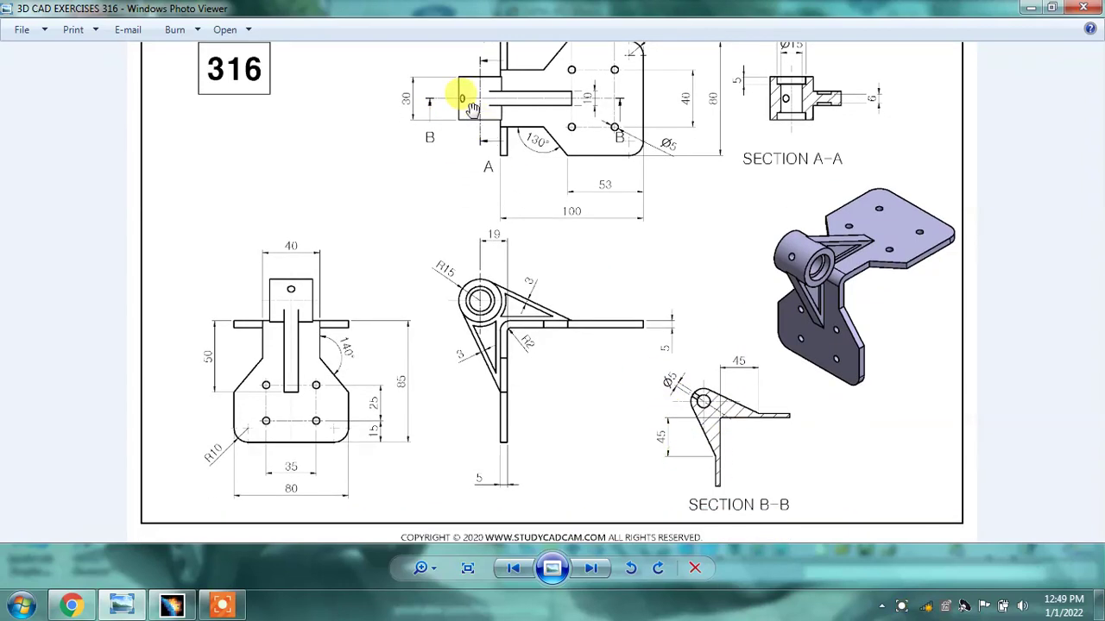
{"action": "left_click_drag", "start_coordinate": [607, 99], "coordinate": [562, 178]}
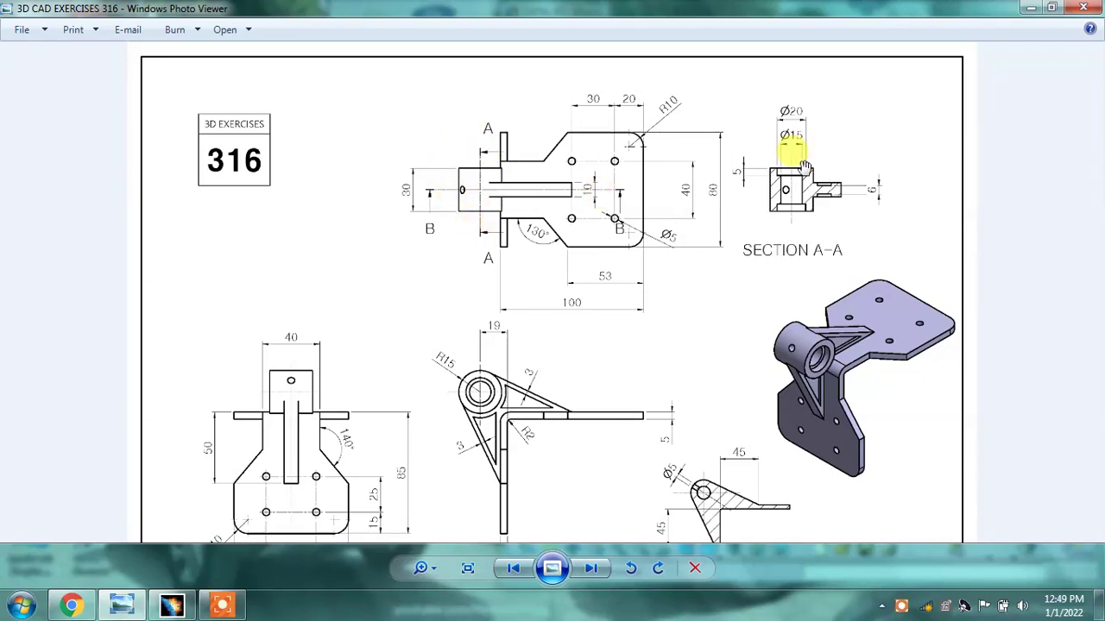
{"action": "left_click_drag", "start_coordinate": [641, 370], "coordinate": [599, 264]}
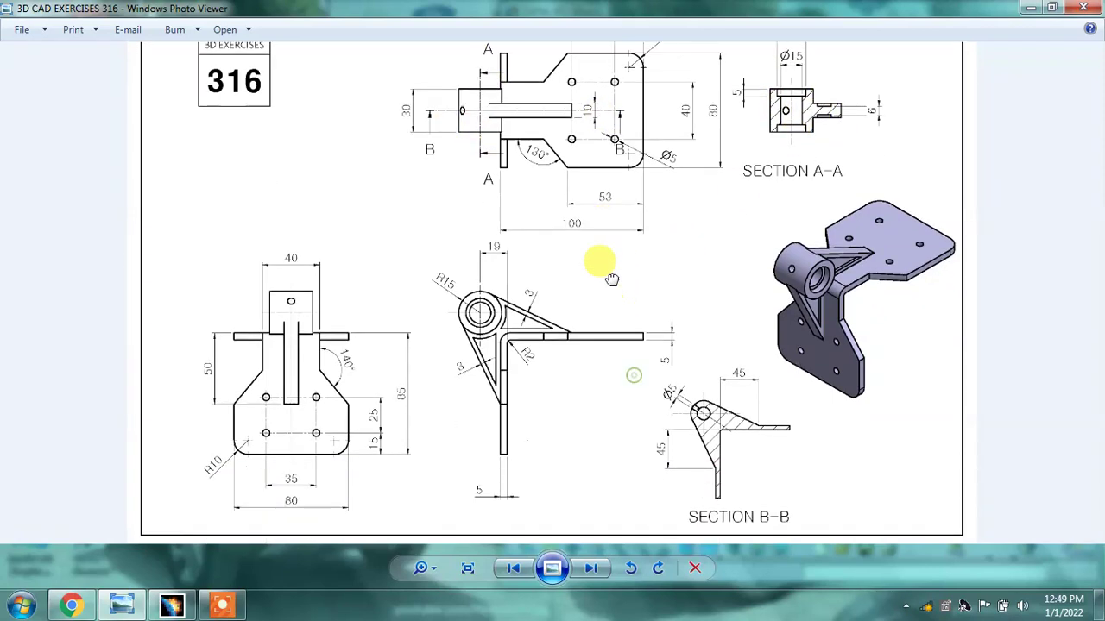
{"action": "scroll", "coordinate": [572, 384], "scroll_direction": "up", "scroll_amount": 1}
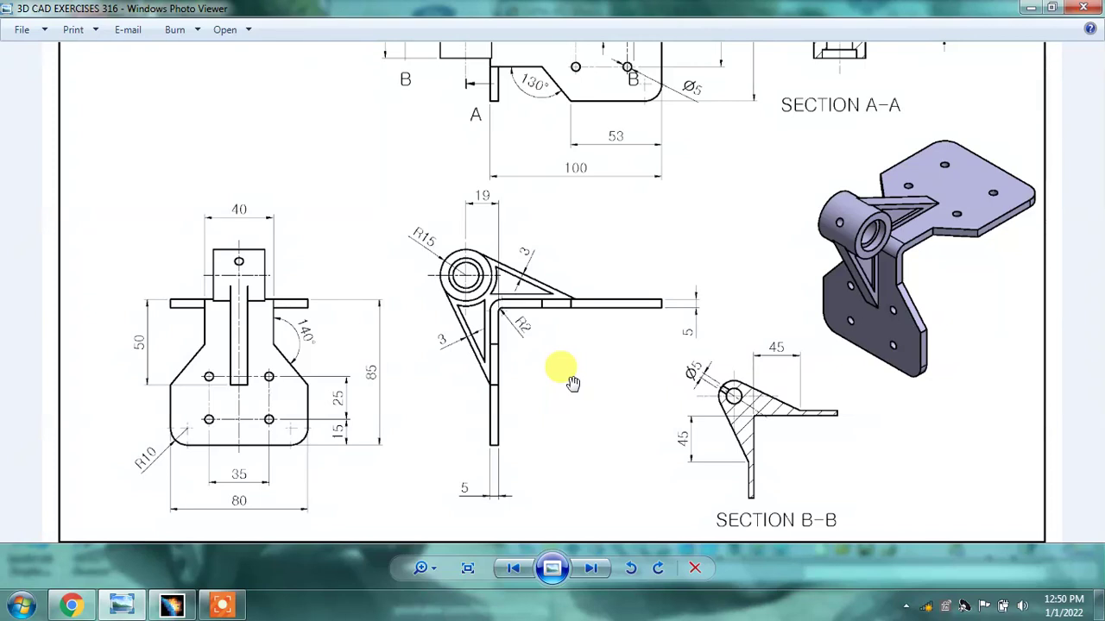
{"action": "scroll", "coordinate": [593, 287], "scroll_direction": "down", "scroll_amount": 2}
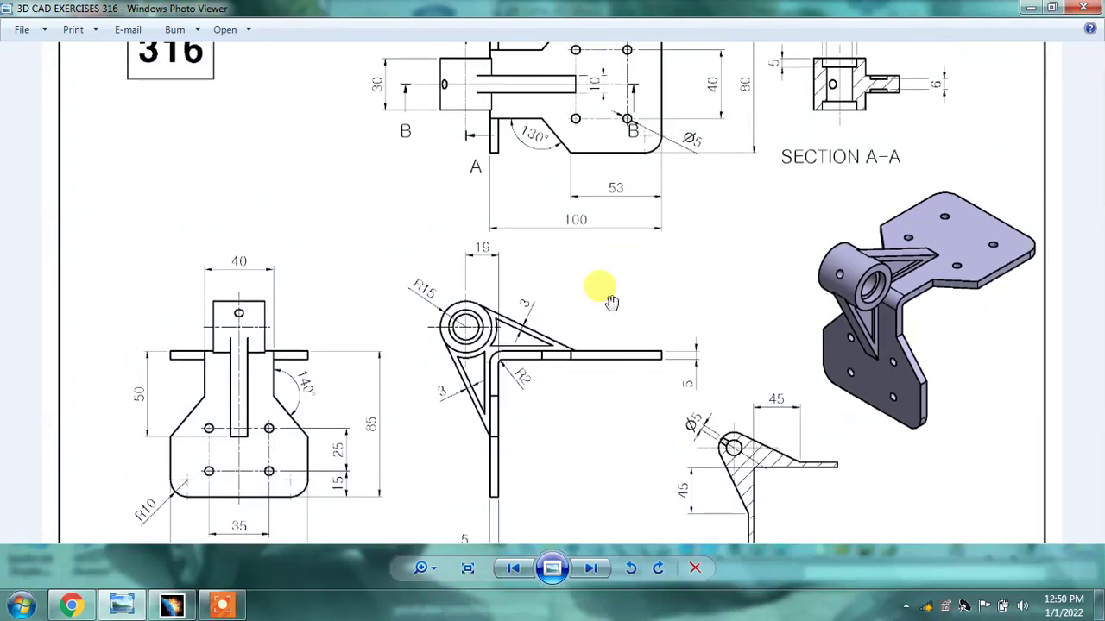
- Restore the viewer beside CATIA and zoom into the top and side views of the bracket
{"action": "left_click", "coordinate": [1053, 8]}
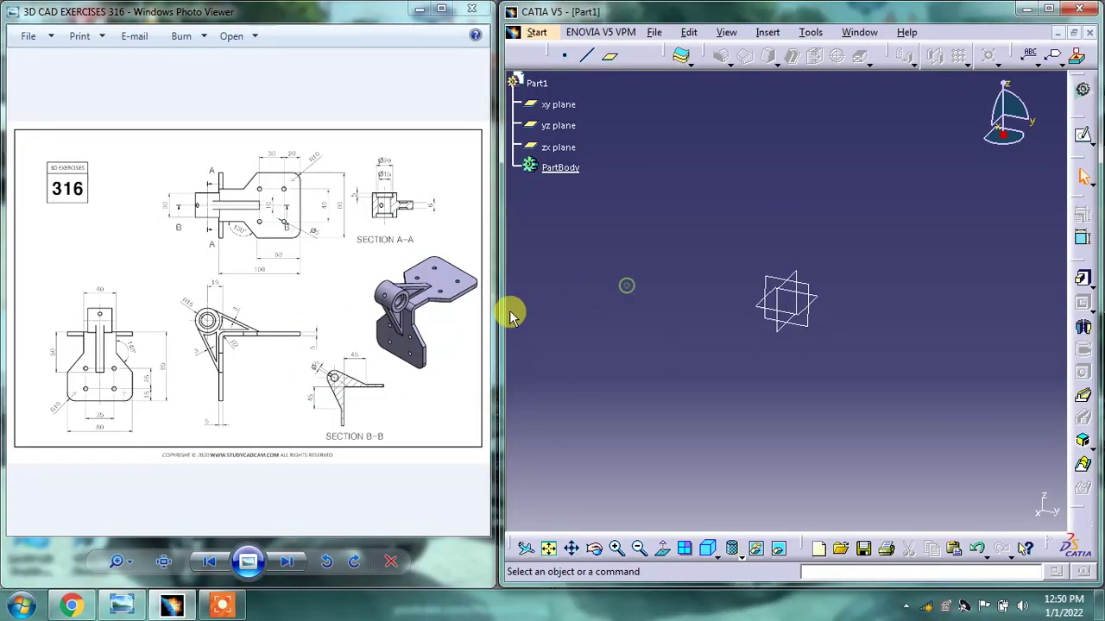
{"action": "scroll", "coordinate": [188, 321], "scroll_direction": "up", "scroll_amount": 2}
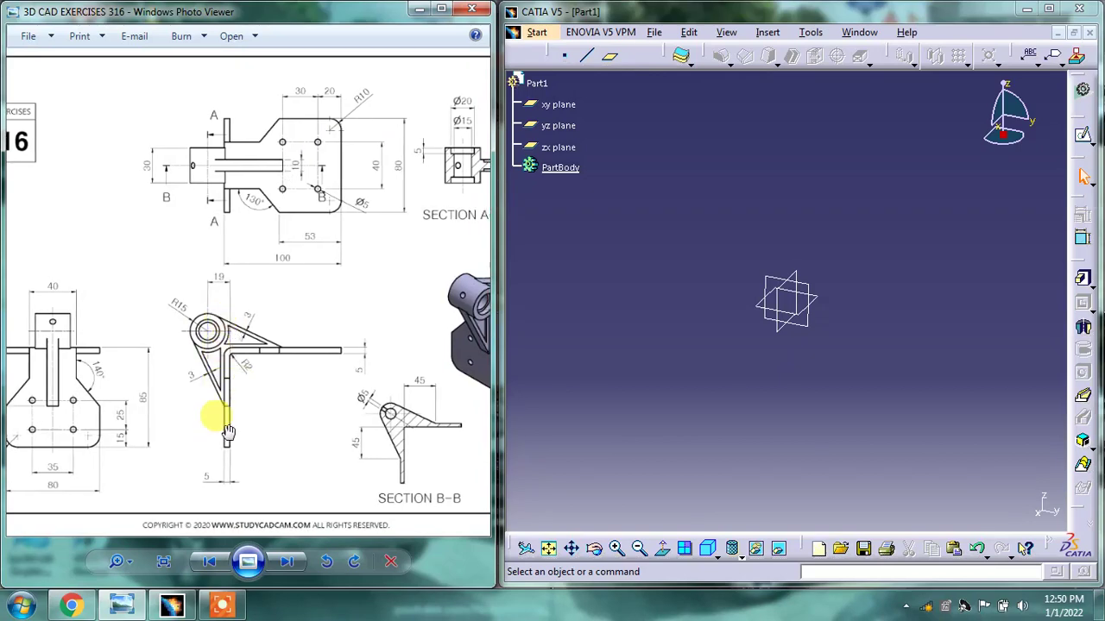
{"action": "scroll", "coordinate": [241, 363], "scroll_direction": "up", "scroll_amount": 2}
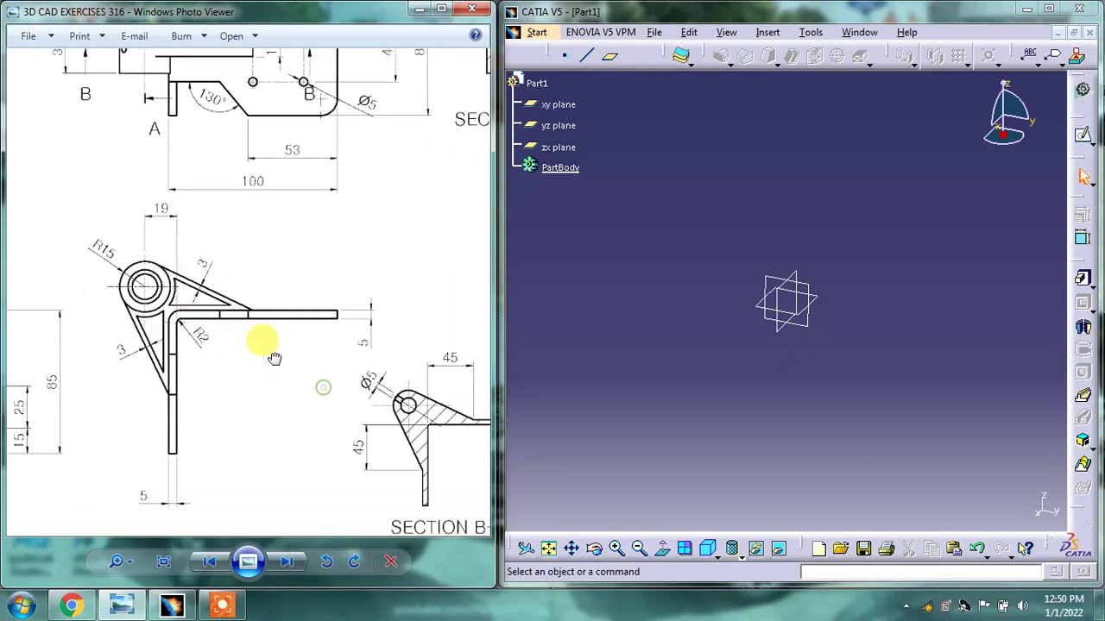
{"action": "left_click_drag", "start_coordinate": [376, 259], "coordinate": [368, 318]}
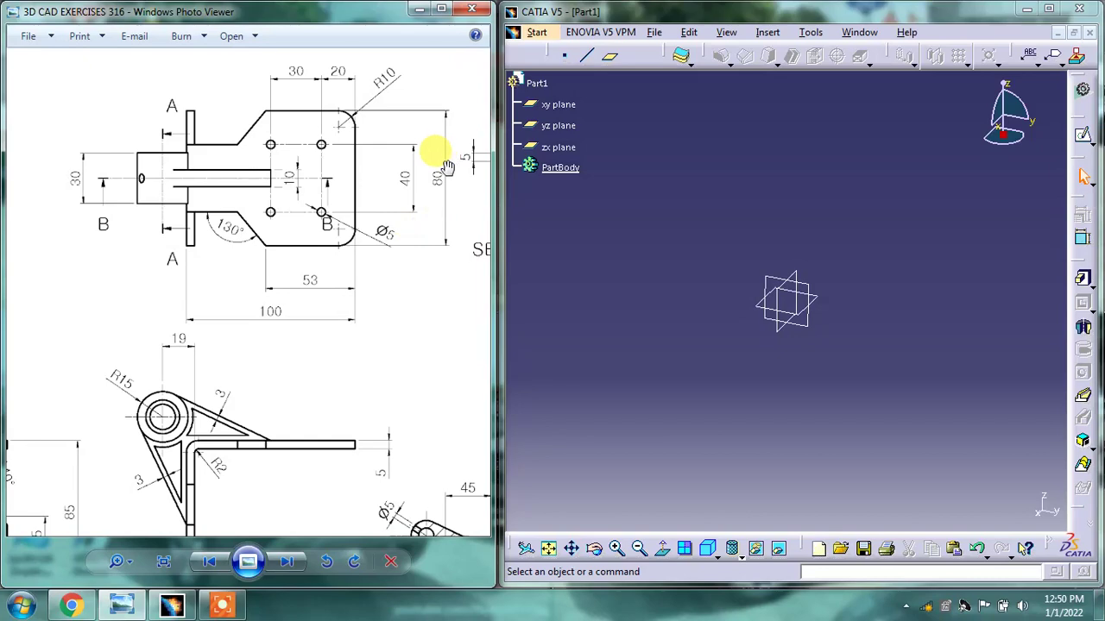
{"action": "left_click_drag", "start_coordinate": [334, 379], "coordinate": [342, 249]}
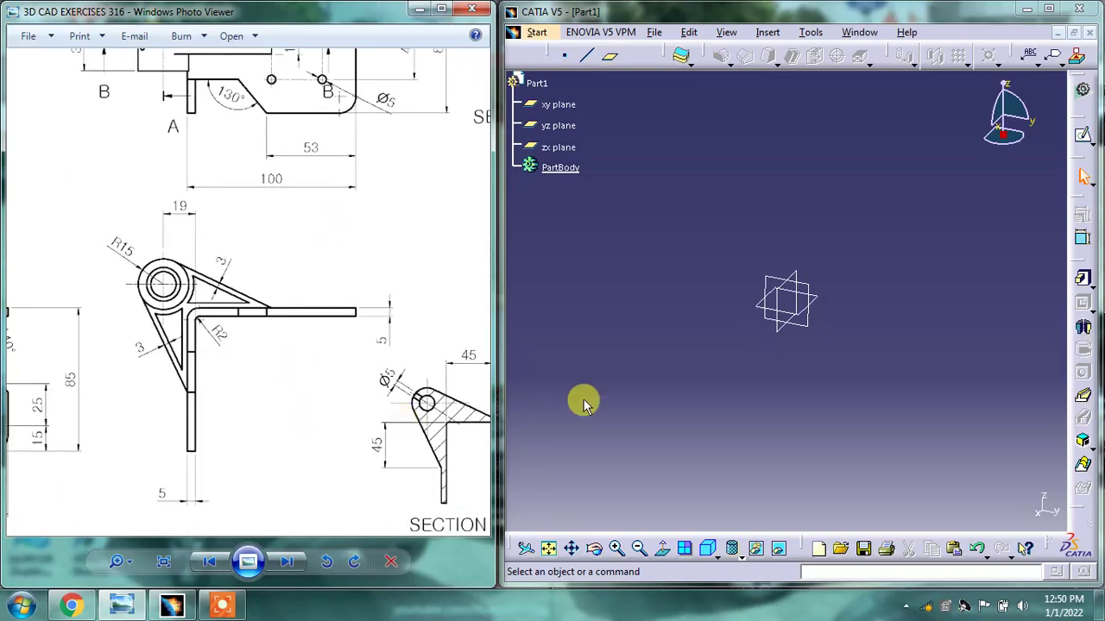
- Close the empty part, create a new Part Design part Part1, and select its yz plane
{"action": "left_click", "coordinate": [1089, 32]}
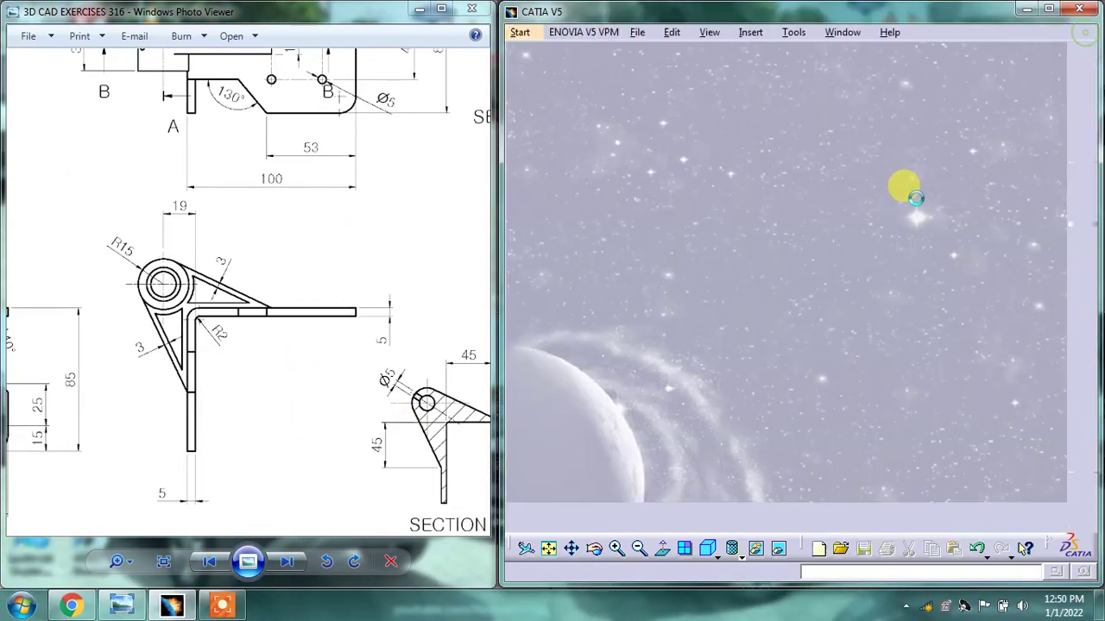
{"action": "left_click", "coordinate": [526, 36]}
{"action": "mouse_move", "coordinate": [578, 70]}
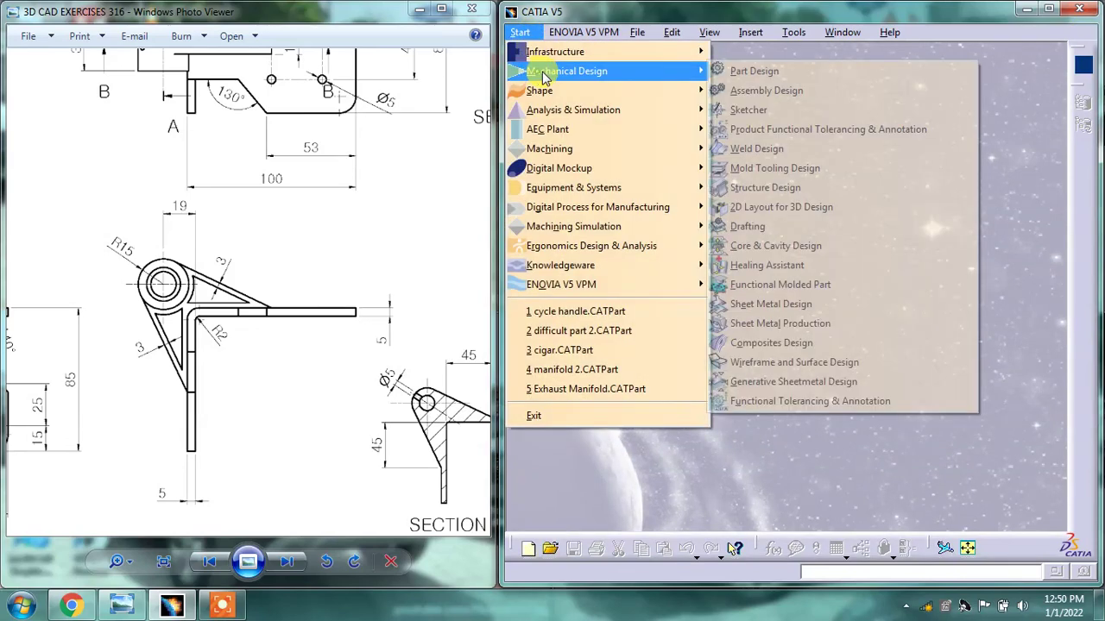
{"action": "left_click", "coordinate": [743, 76]}
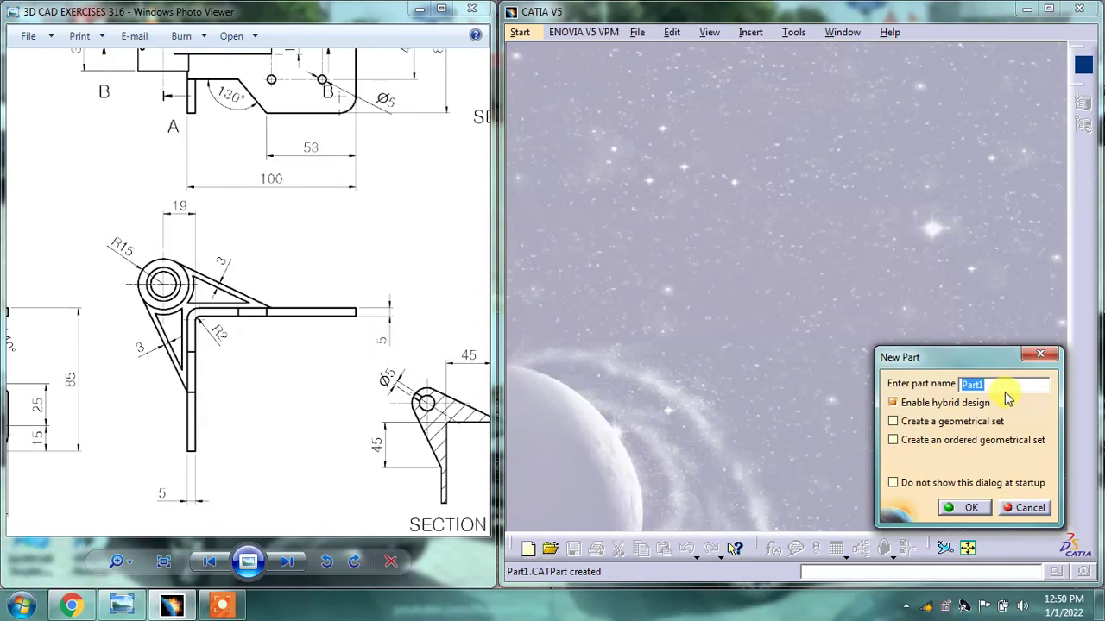
{"action": "left_click", "coordinate": [958, 507]}
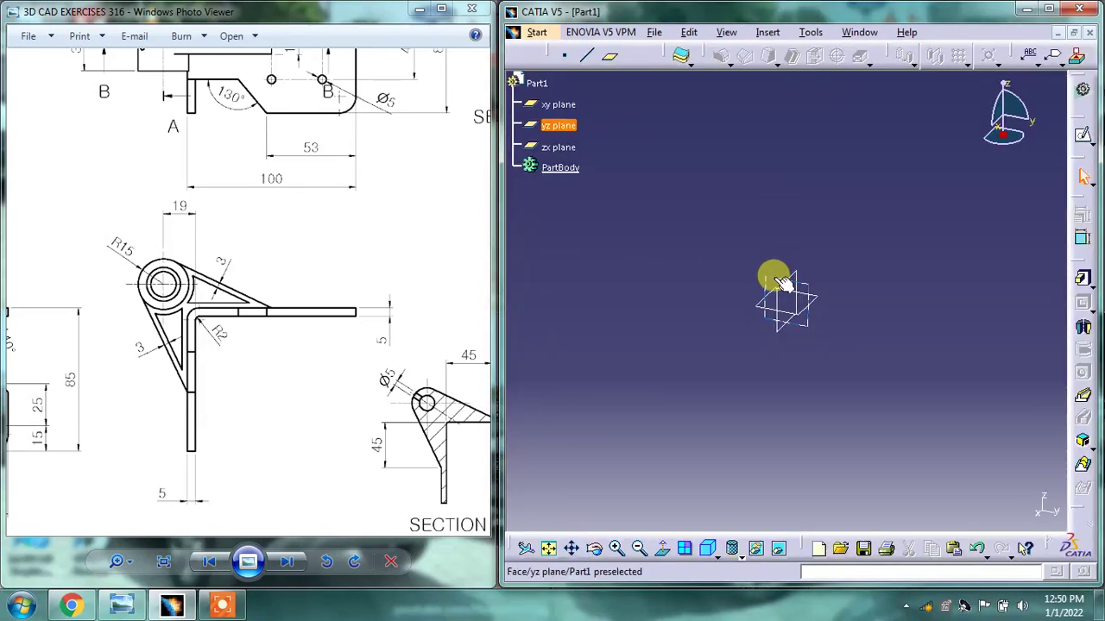
{"action": "left_click", "coordinate": [768, 278]}
- Open a sketch on the yz plane and draw a vertical line up from the origin
{"action": "left_click", "coordinate": [1084, 138]}
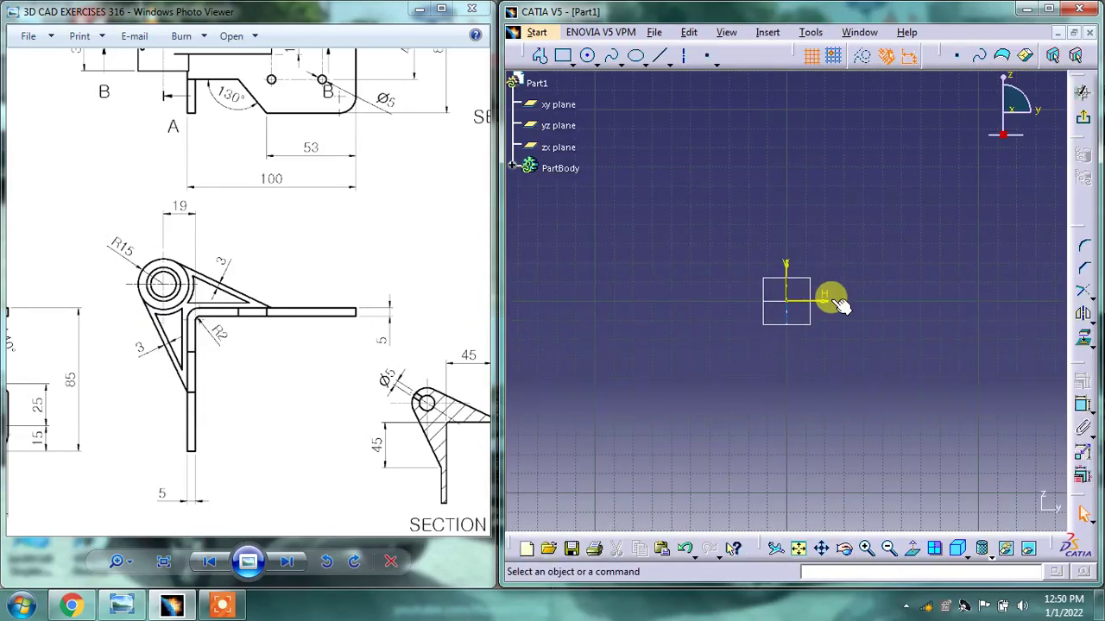
{"action": "middle_click_drag", "start_coordinate": [836, 291], "coordinate": [807, 354]}
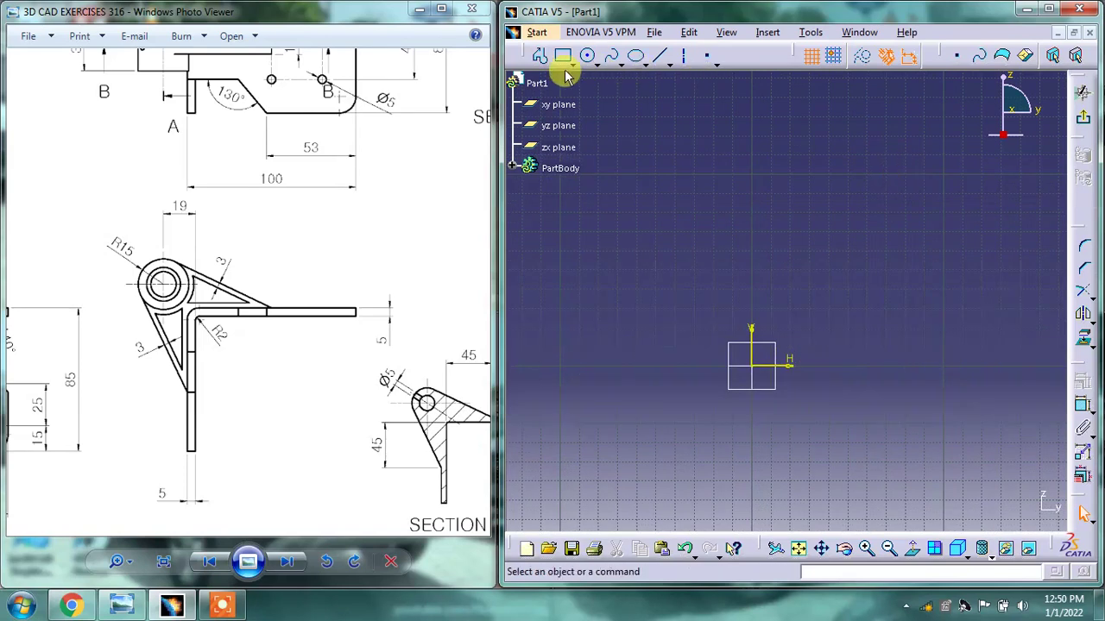
{"action": "left_click", "coordinate": [540, 56]}
{"action": "left_click", "coordinate": [751, 367]}
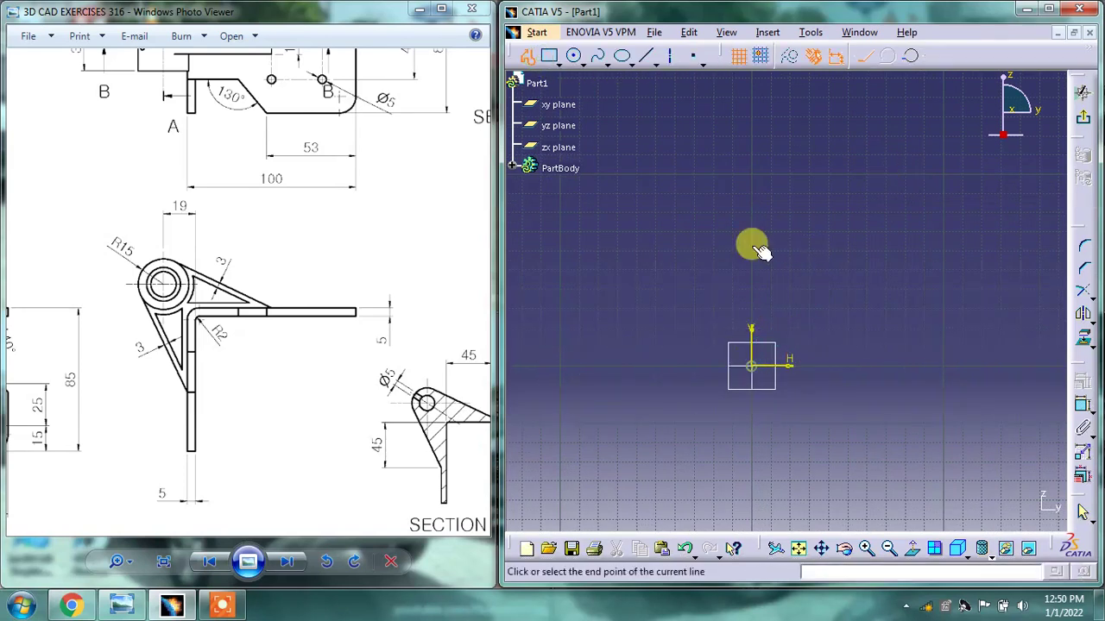
{"action": "double_click", "coordinate": [751, 191]}
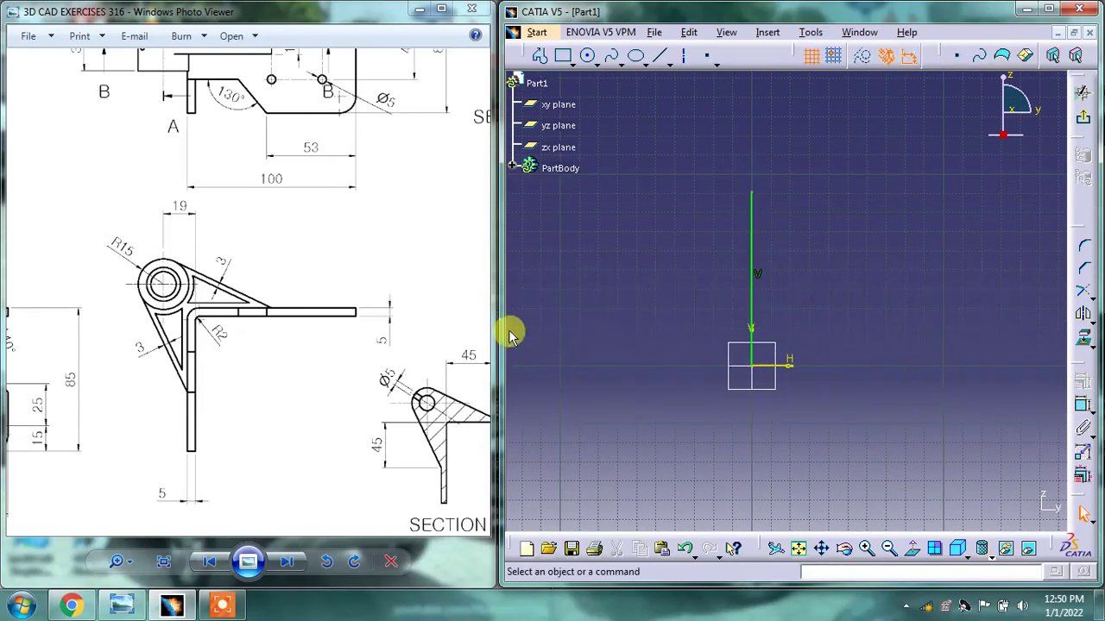
{"action": "left_click_drag", "start_coordinate": [245, 310], "coordinate": [444, 234]}
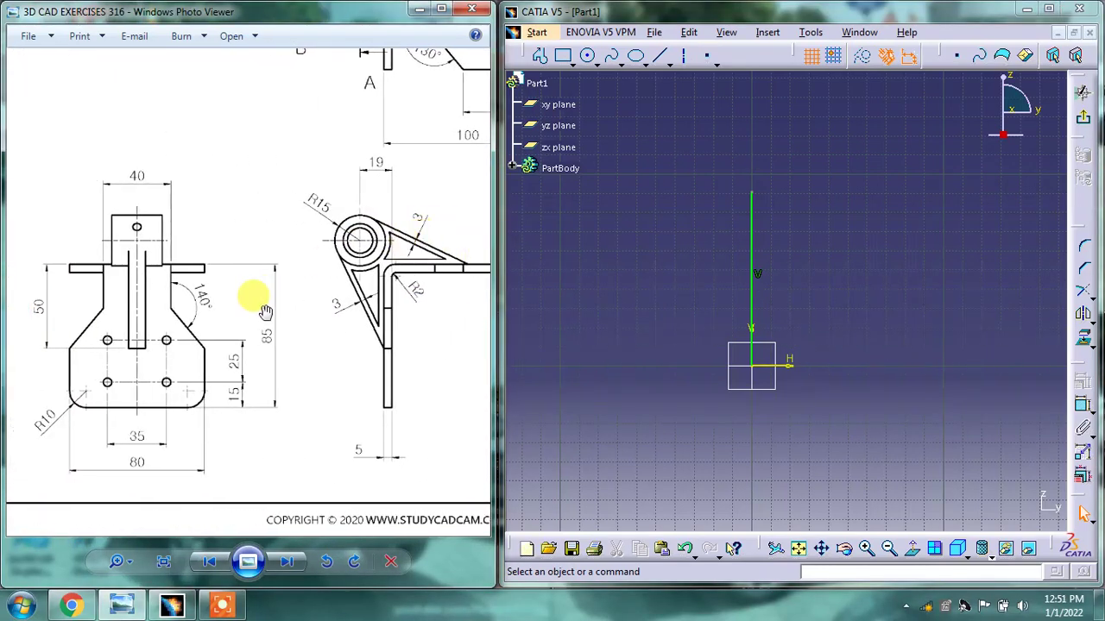
{"action": "left_click_drag", "start_coordinate": [333, 328], "coordinate": [365, 286]}
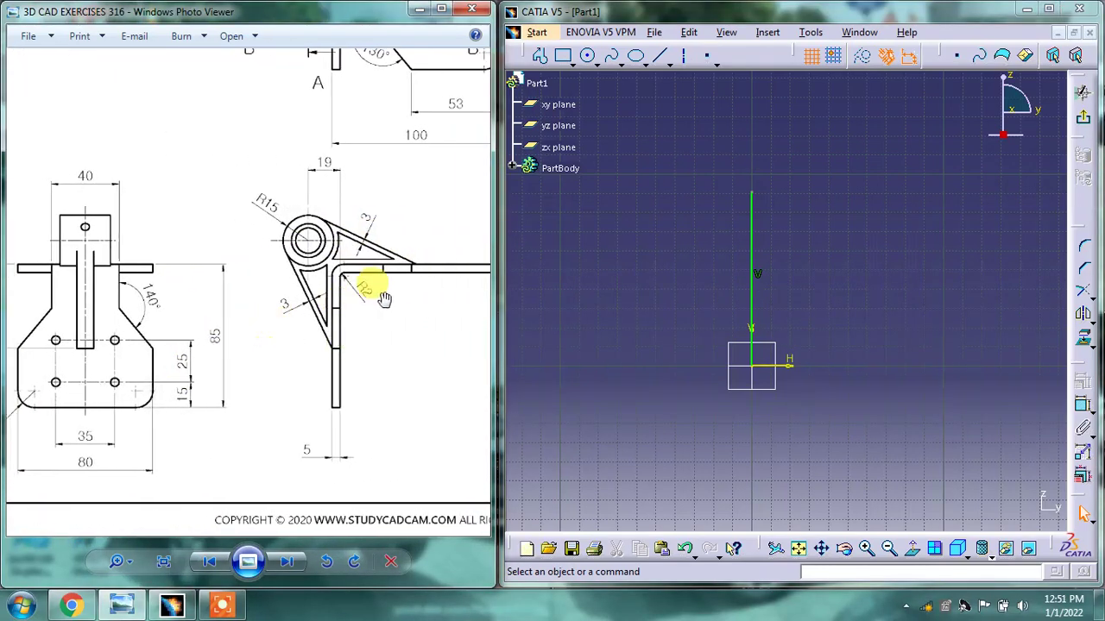
{"action": "mouse_move", "coordinate": [279, 282]}
{"action": "left_mouse_down"}
{"action": "mouse_move", "coordinate": [303, 293]}
{"action": "mouse_move", "coordinate": [251, 290]}
{"action": "left_mouse_up"}
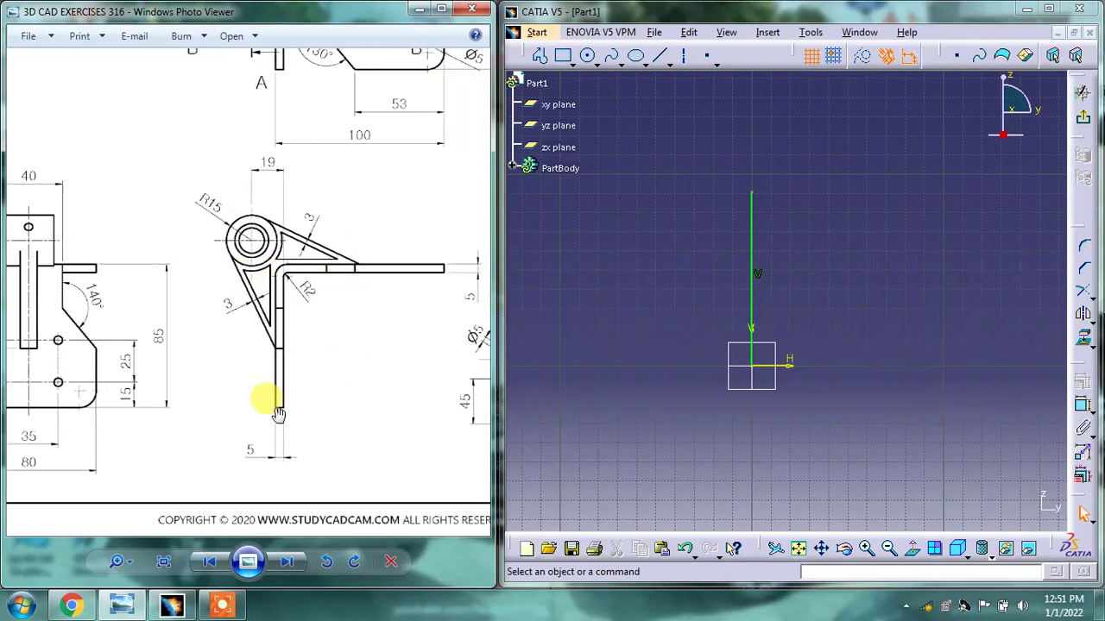
- Constrain the vertical line's length to 85 mm
{"action": "left_click", "coordinate": [1084, 409]}
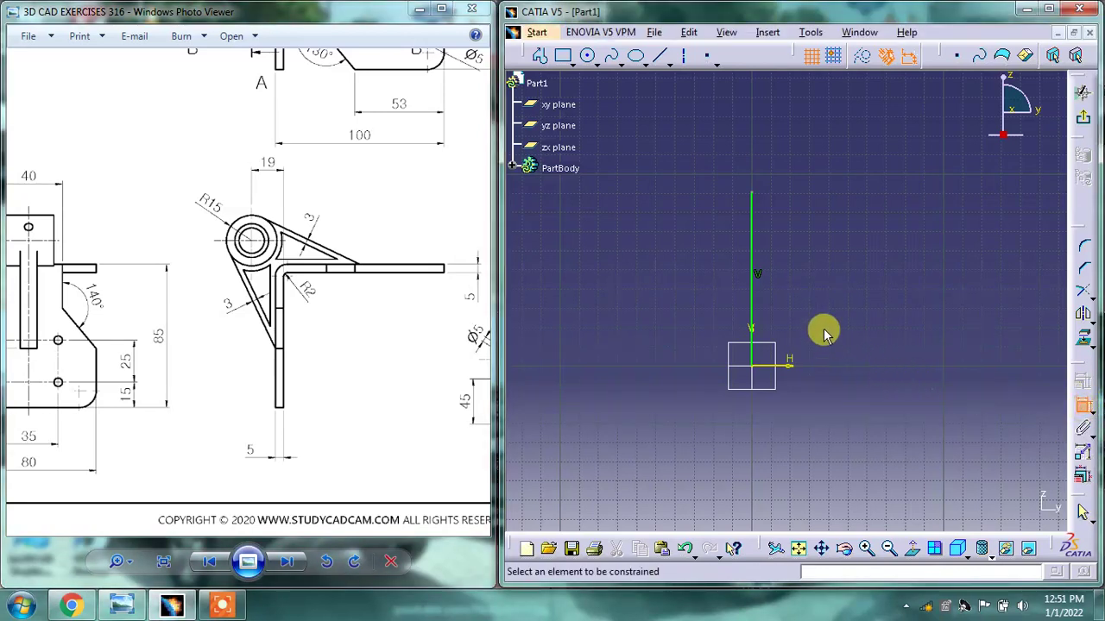
{"action": "left_click", "coordinate": [757, 298]}
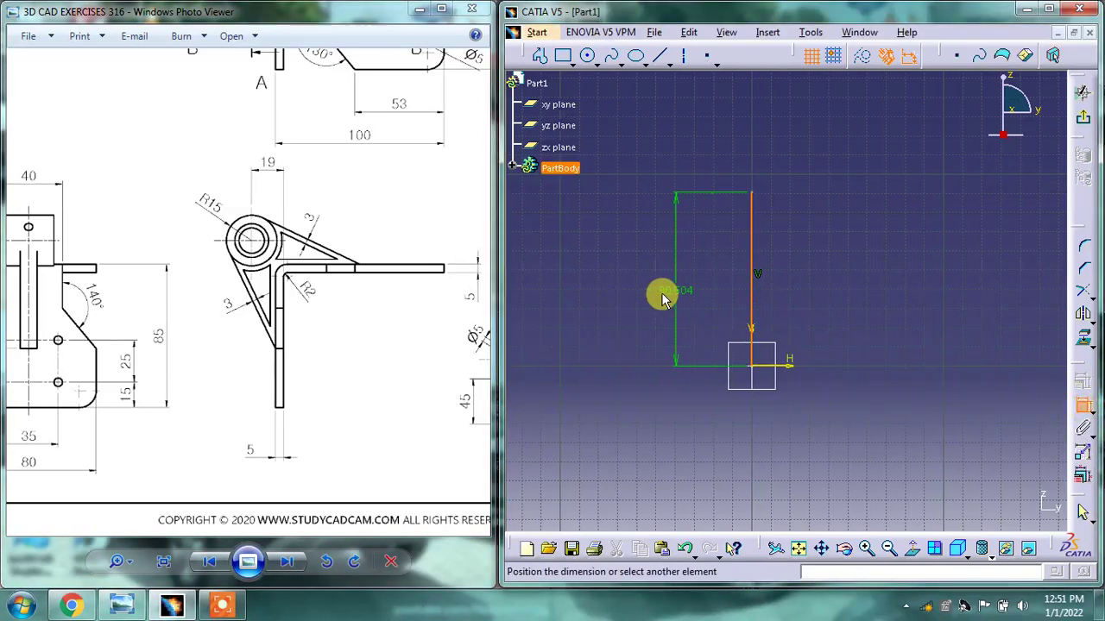
{"action": "left_click", "coordinate": [661, 279]}
{"action": "double_click", "coordinate": [664, 291]}
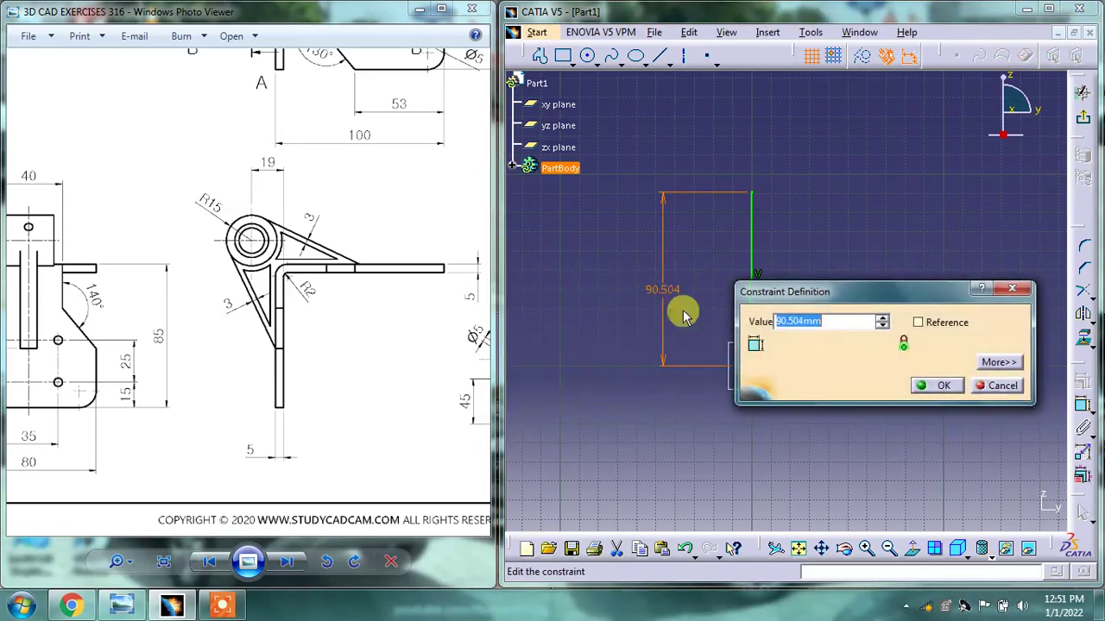
{"action": "key", "text": "Return"}
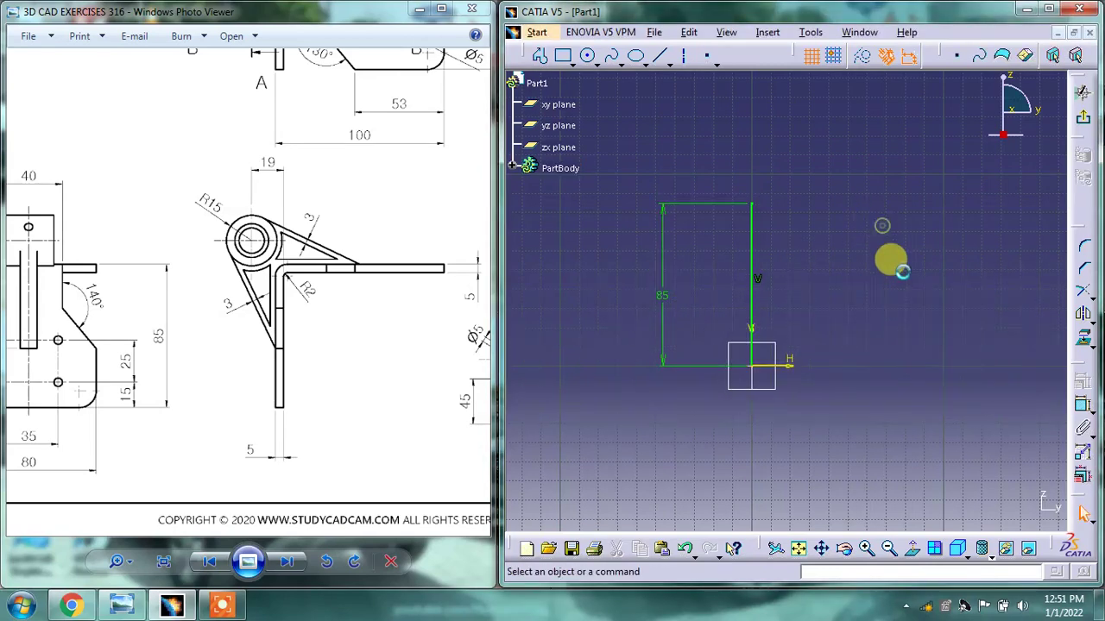
{"action": "left_click_drag", "start_coordinate": [358, 229], "coordinate": [347, 345]}
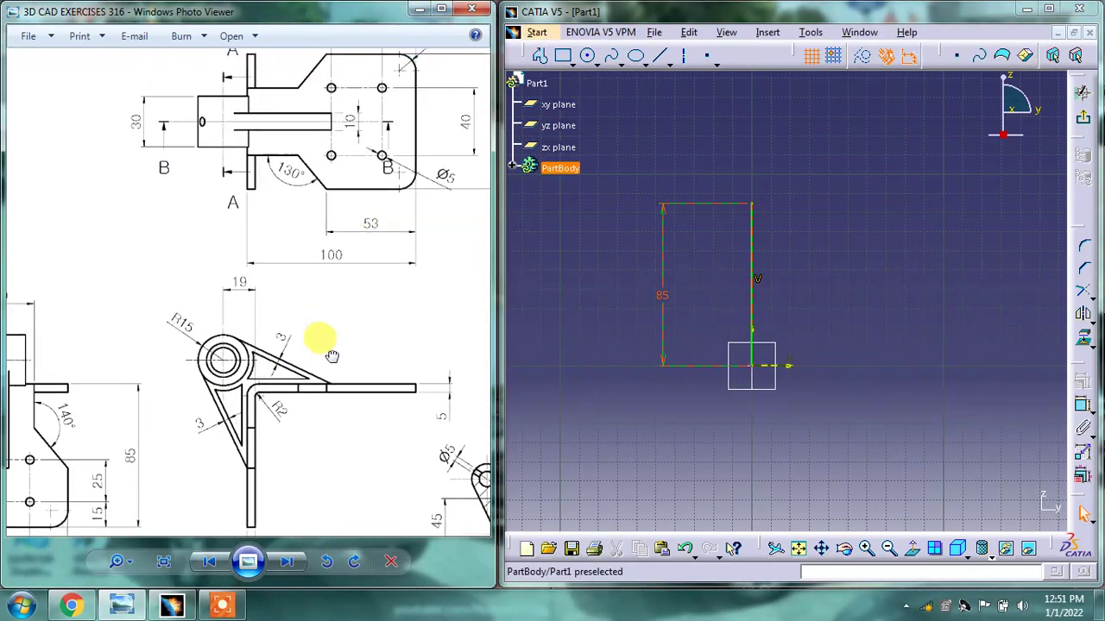
{"action": "left_click_drag", "start_coordinate": [312, 135], "coordinate": [294, 166]}
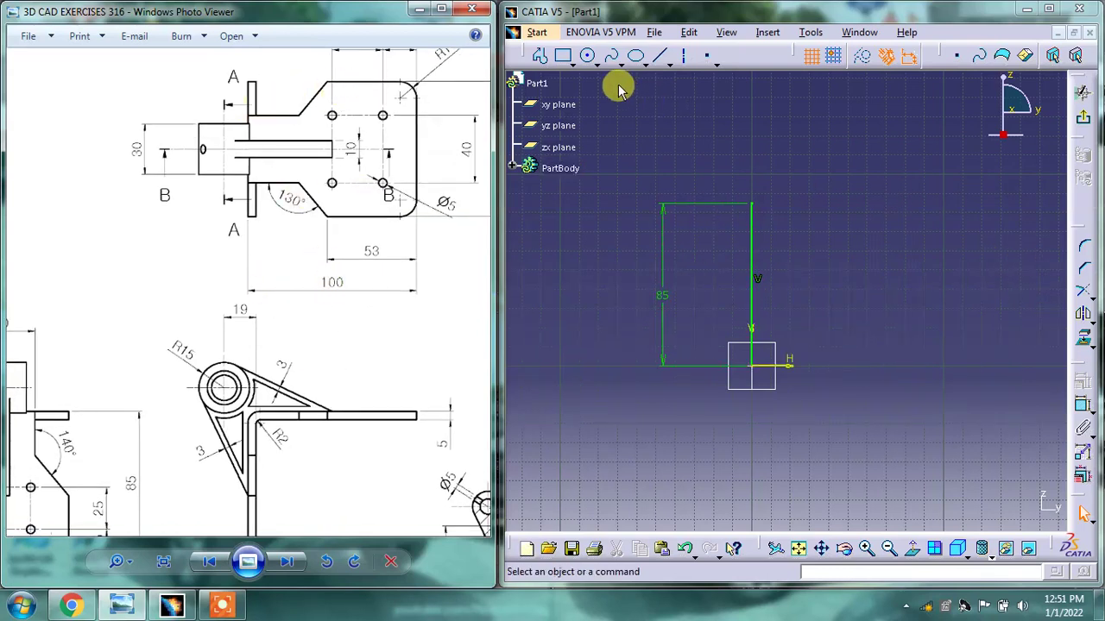
- Draw a horizontal line rightward from the vertical line's top end and dimension it 100 mm
{"action": "left_click", "coordinate": [561, 56]}
{"action": "left_click", "coordinate": [751, 204]}
{"action": "left_click", "coordinate": [894, 204]}
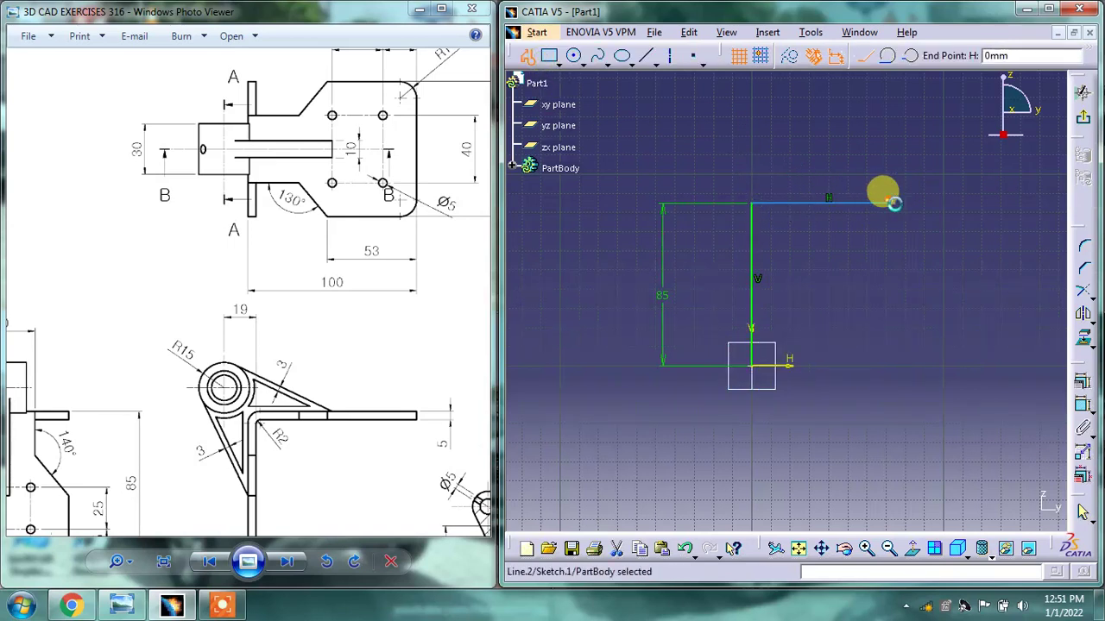
{"action": "left_click", "coordinate": [1076, 387]}
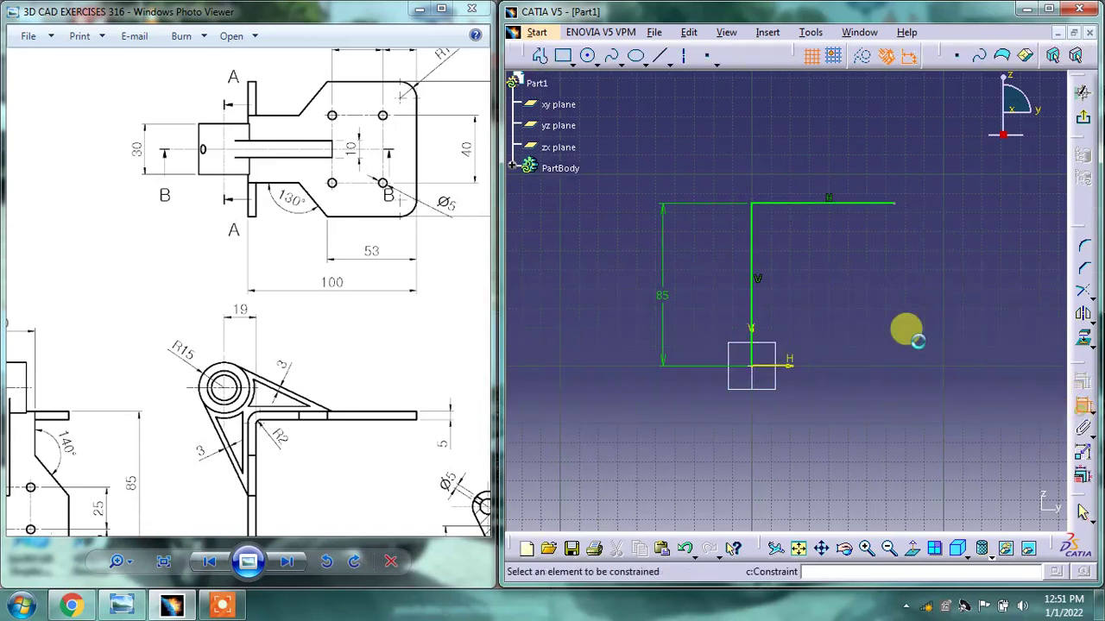
{"action": "left_click", "coordinate": [843, 204]}
{"action": "left_click", "coordinate": [841, 169]}
{"action": "double_click", "coordinate": [841, 165]}
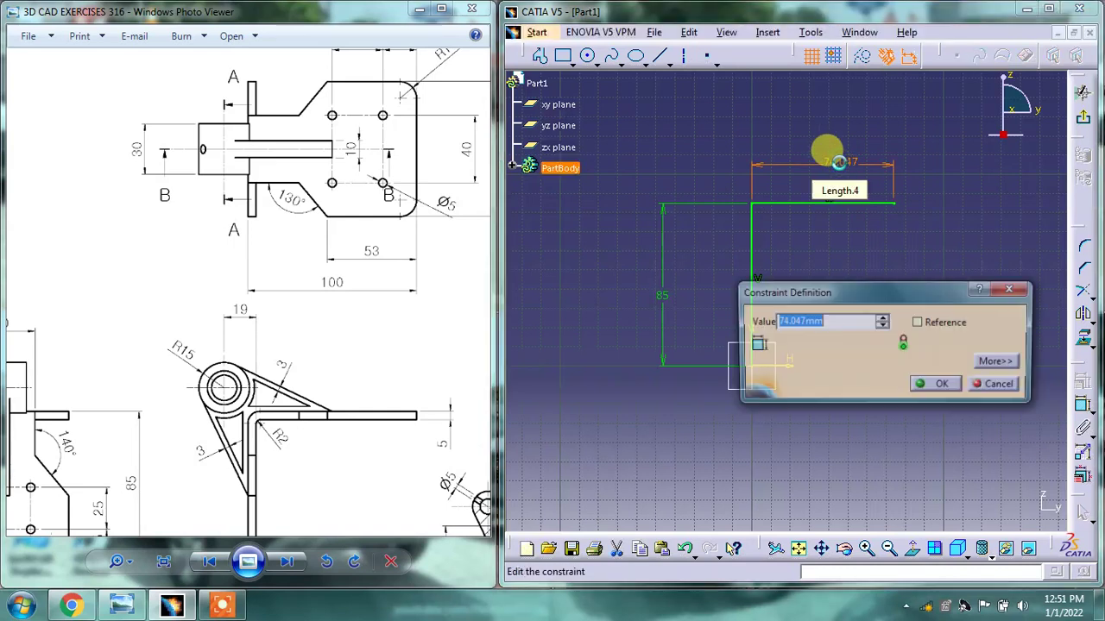
{"action": "type", "text": "100"}
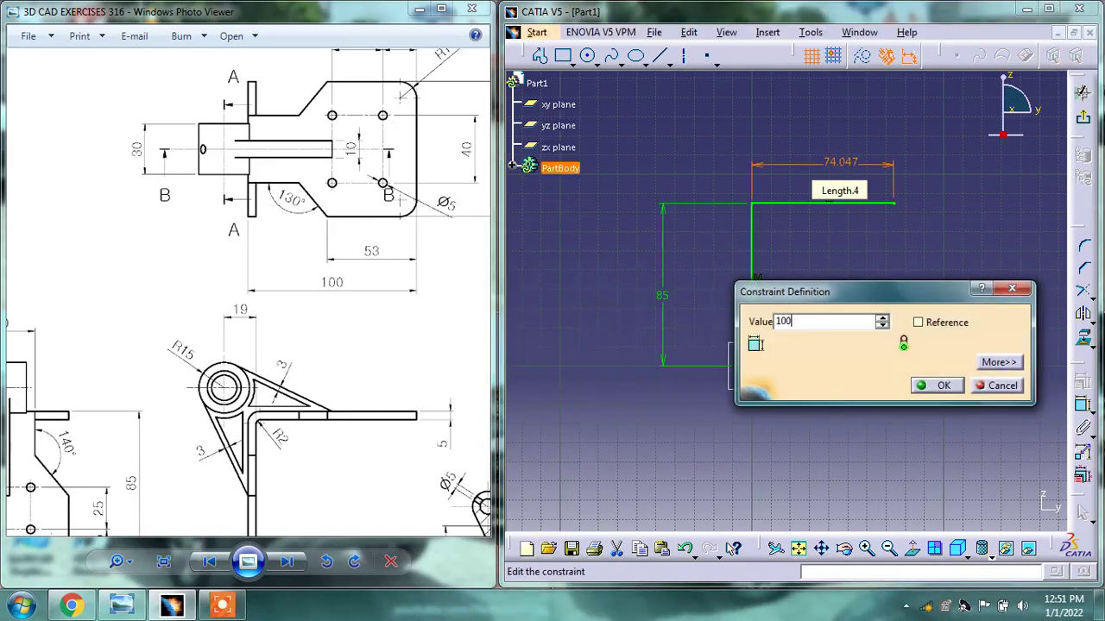
{"action": "key", "text": "Return"}
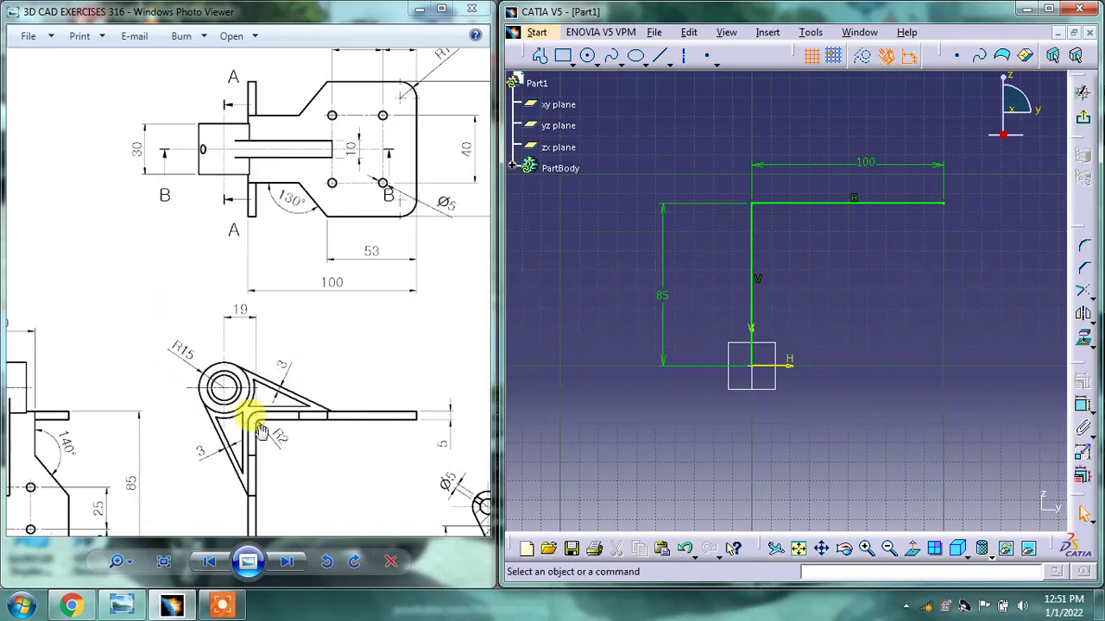
{"action": "left_click_drag", "start_coordinate": [259, 431], "coordinate": [246, 358]}
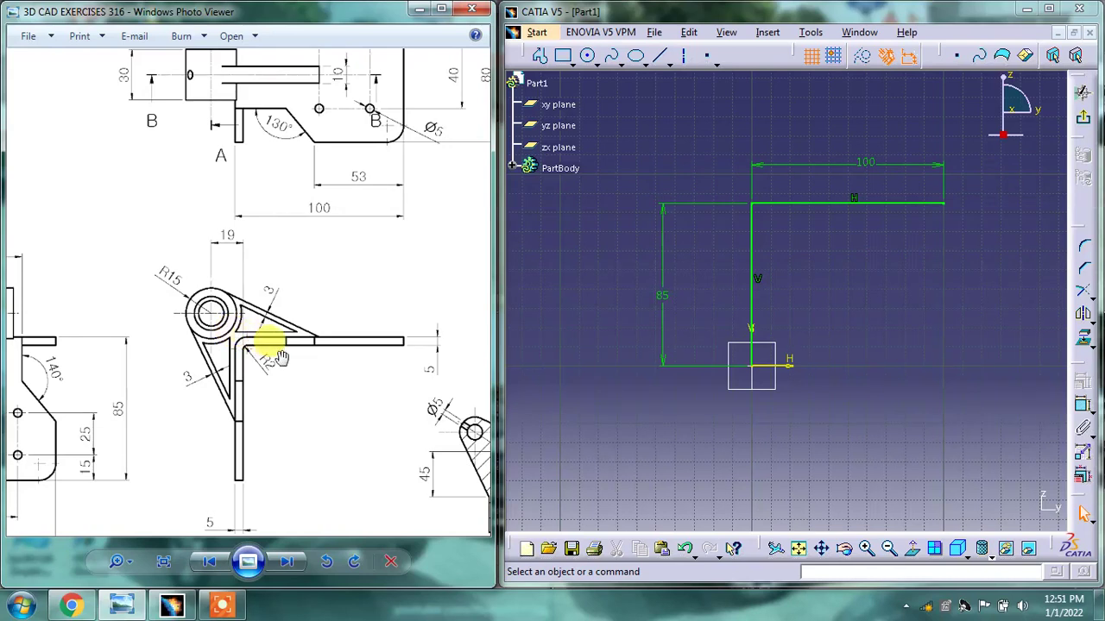
{"action": "left_click", "coordinate": [1083, 404]}
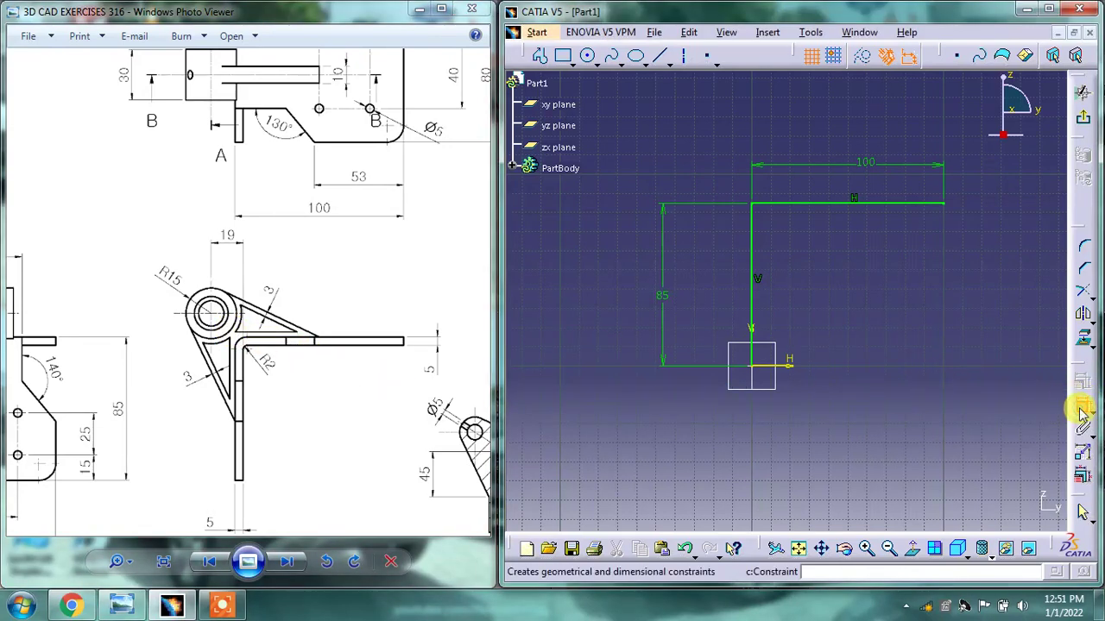
- Fillet the corner between the horizontal and vertical lines, first at a 2 mm radius
{"action": "left_click", "coordinate": [1085, 250]}
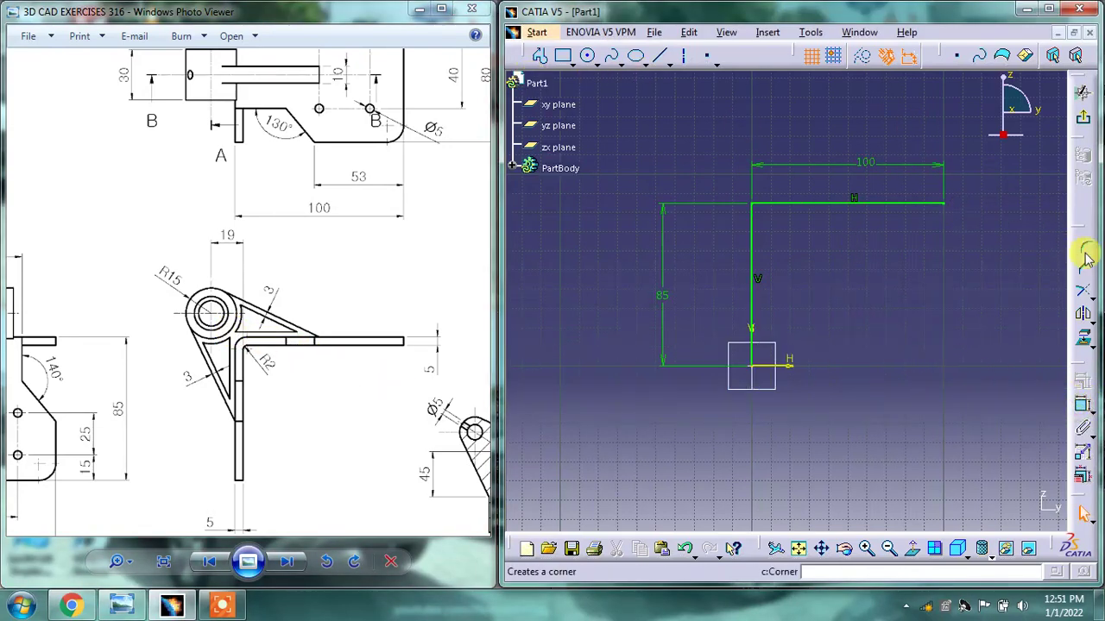
{"action": "left_click", "coordinate": [1085, 252]}
{"action": "left_click", "coordinate": [757, 213]}
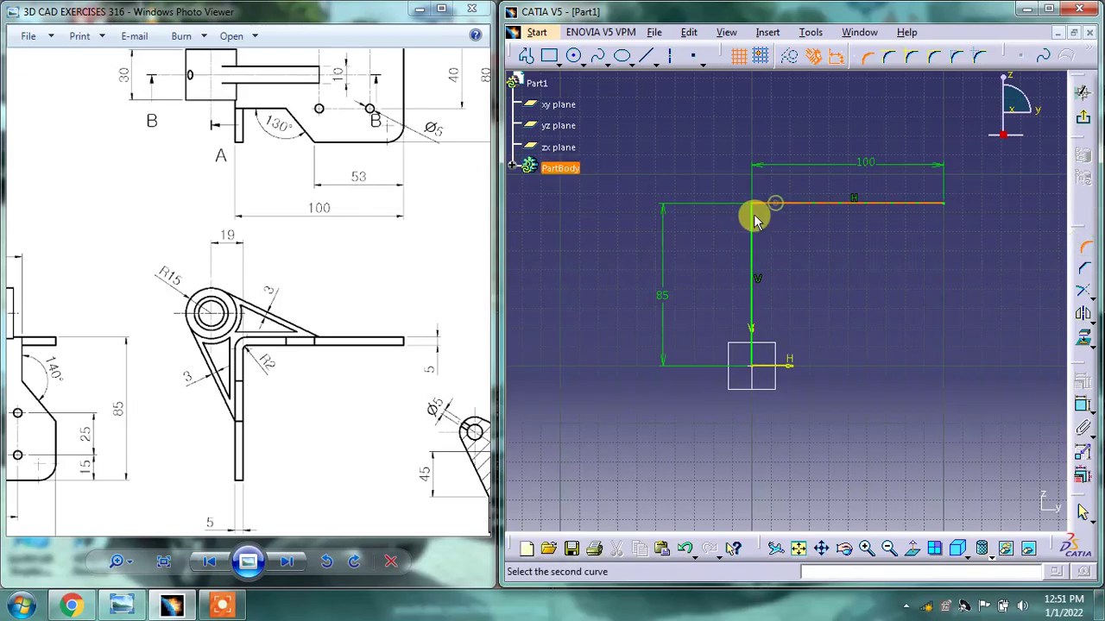
{"action": "left_click", "coordinate": [753, 220]}
{"action": "left_click", "coordinate": [766, 217]}
{"action": "left_click", "coordinate": [796, 343]}
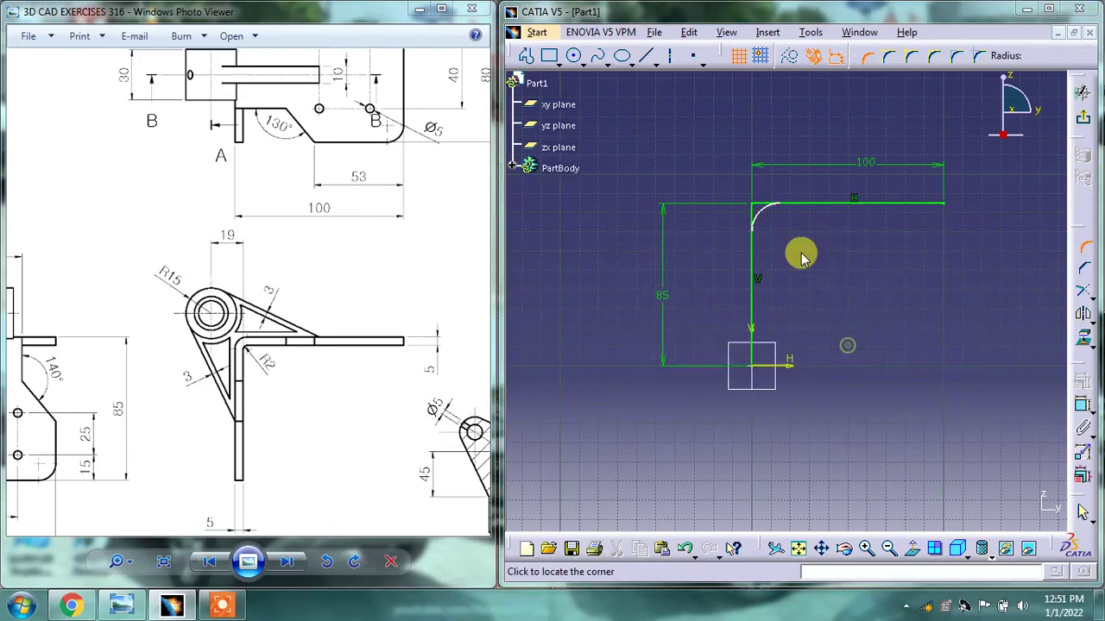
{"action": "left_click", "coordinate": [802, 258]}
{"action": "left_click", "coordinate": [882, 342]}
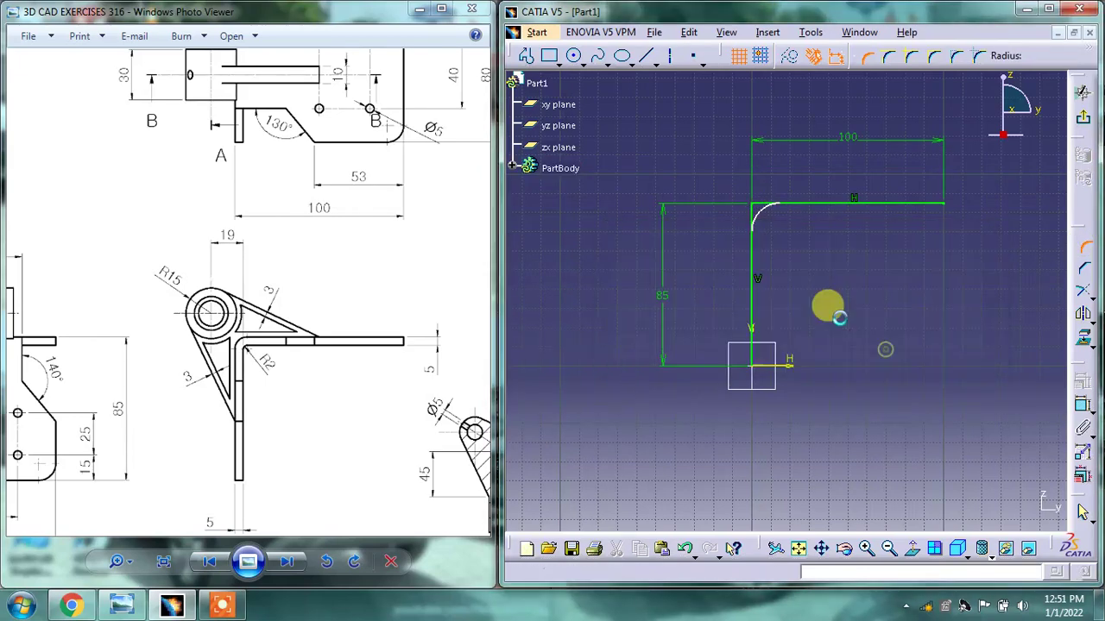
{"action": "double_click", "coordinate": [773, 212]}
{"action": "type", "text": "2"}
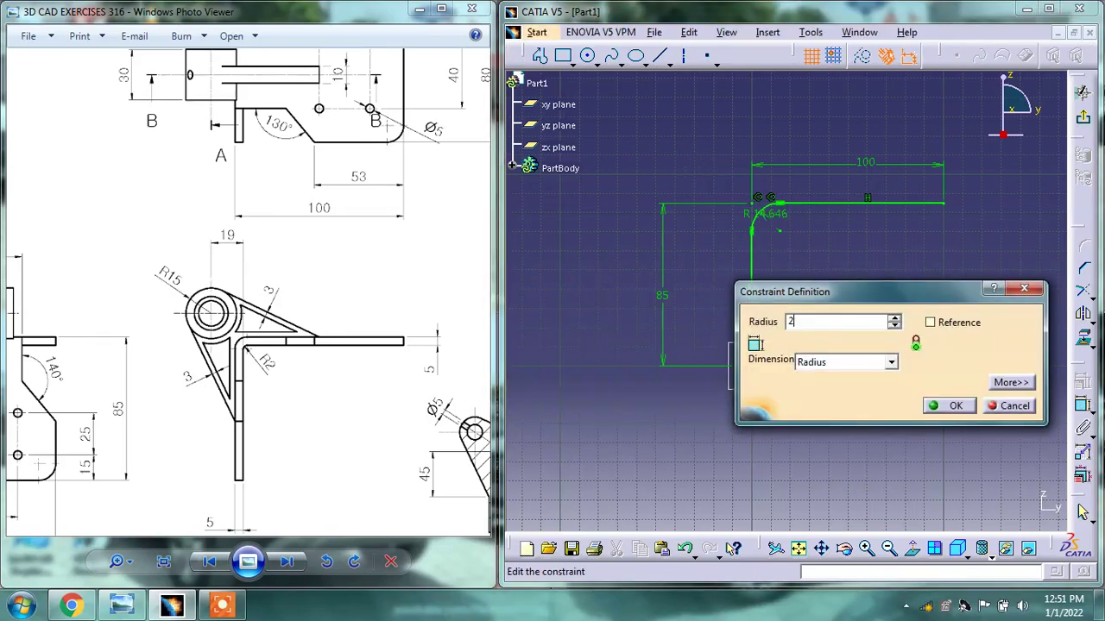
{"action": "key", "text": "Return"}
- Zoom in on the corner and change the fillet radius to 4 mm
{"action": "middle_click_drag", "start_coordinate": [764, 231], "coordinate": [748, 113], "text": "ctrl"}
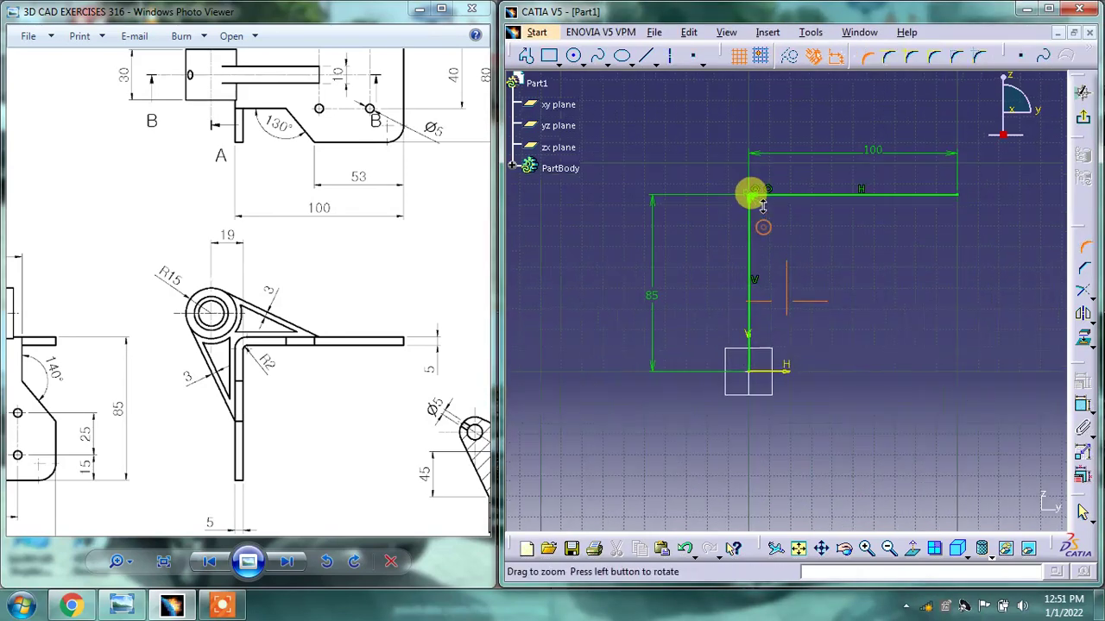
{"action": "middle_click_drag", "start_coordinate": [740, 222], "coordinate": [744, 301]}
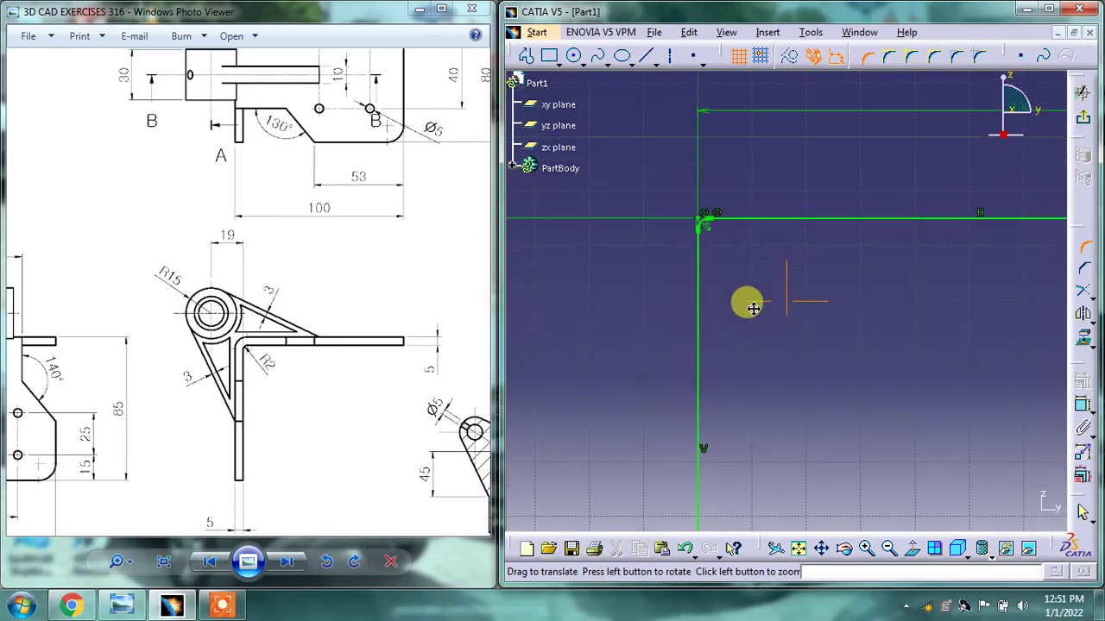
{"action": "double_click", "coordinate": [706, 231]}
{"action": "key", "text": "Return"}
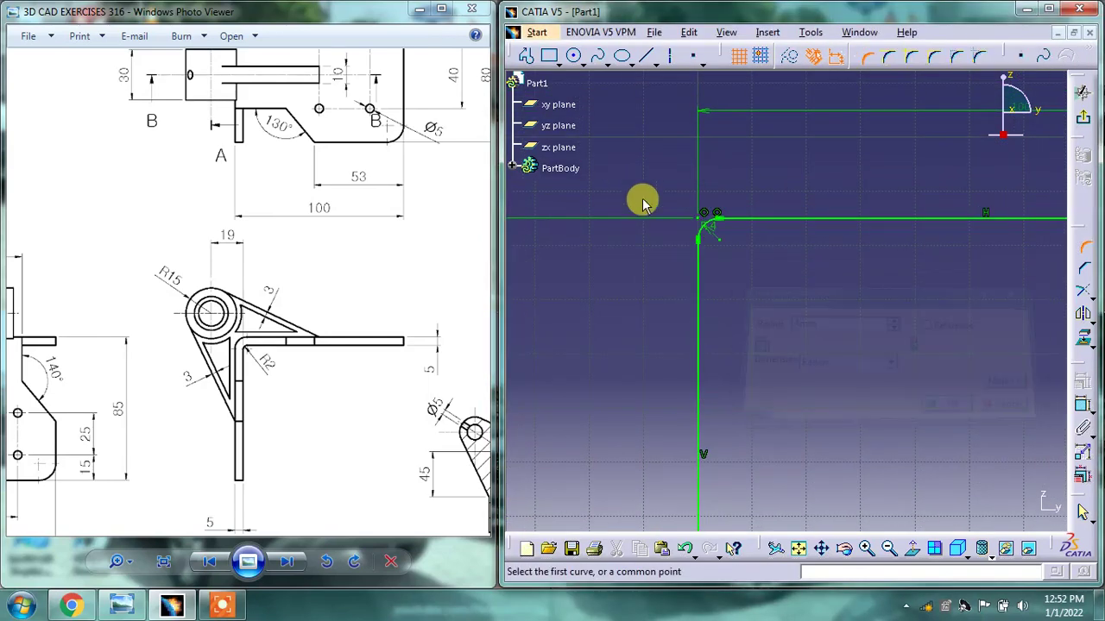
{"action": "mouse_move", "coordinate": [838, 306]}
{"action": "middle_mouse_down"}
{"action": "mouse_move", "coordinate": [763, 268]}
{"action": "mouse_move", "coordinate": [752, 301]}
{"action": "mouse_move", "coordinate": [796, 357]}
{"action": "middle_mouse_up"}
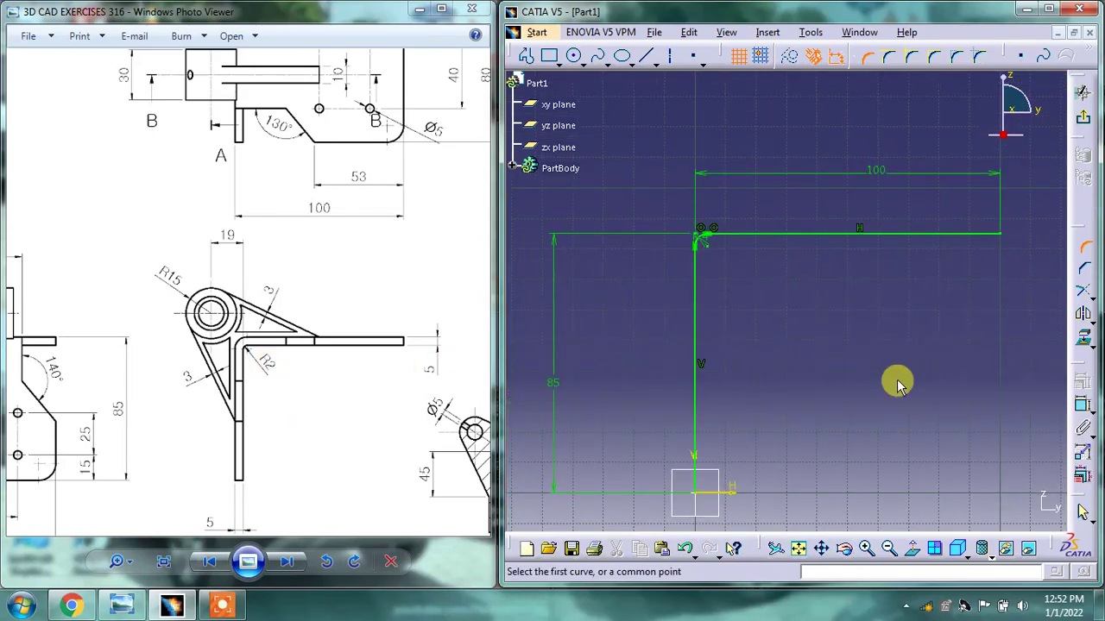
{"action": "middle_click_drag", "start_coordinate": [806, 316], "coordinate": [794, 271]}
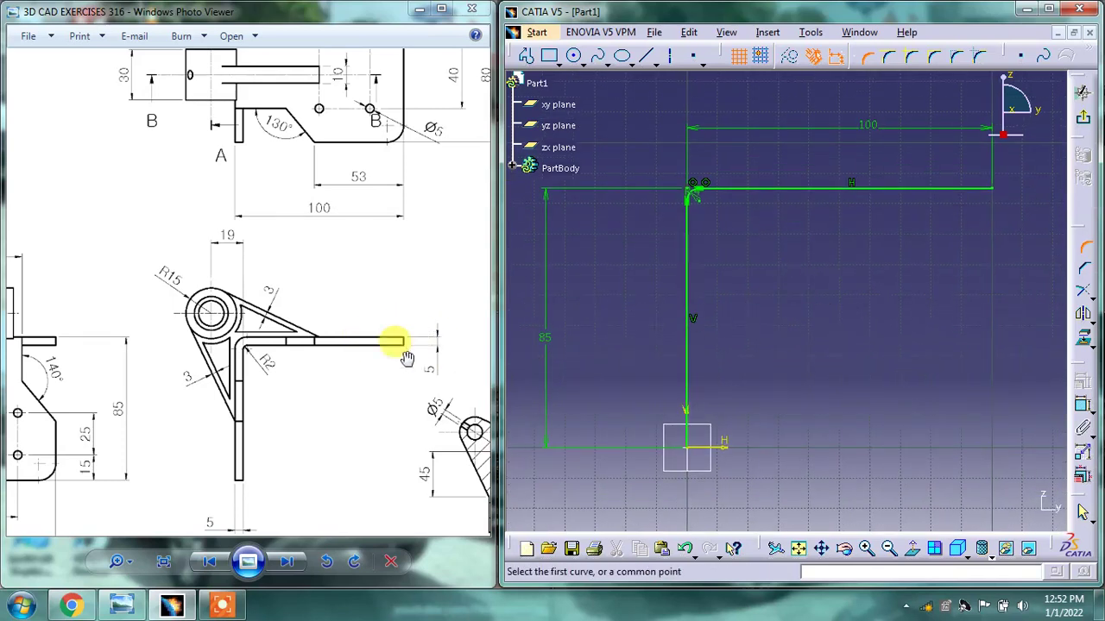
{"action": "left_click", "coordinate": [1087, 297]}
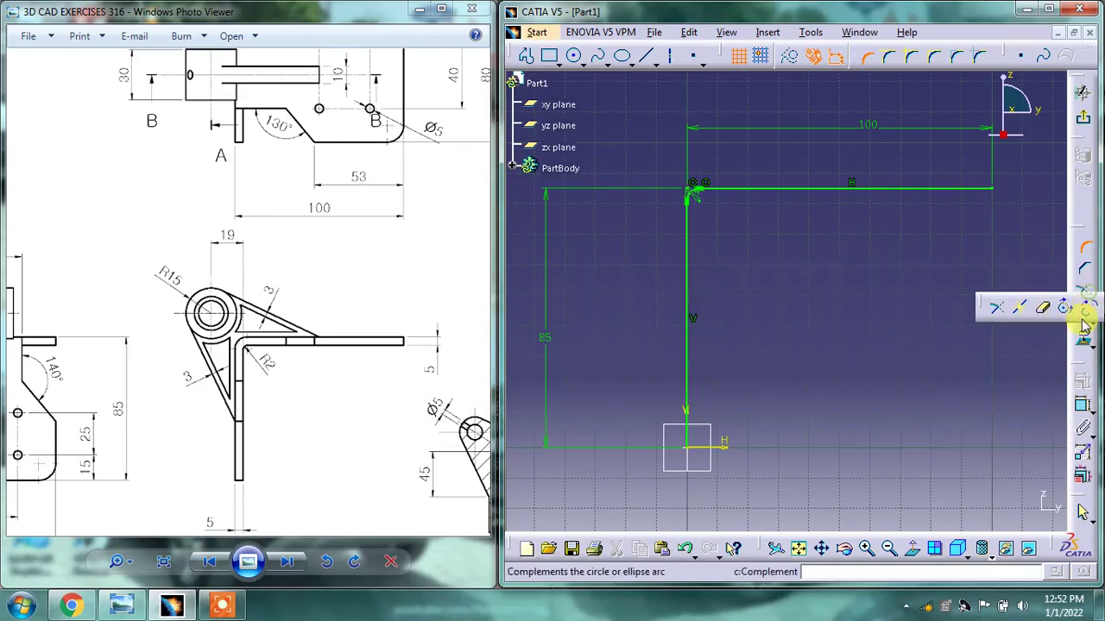
{"action": "left_click", "coordinate": [1088, 321]}
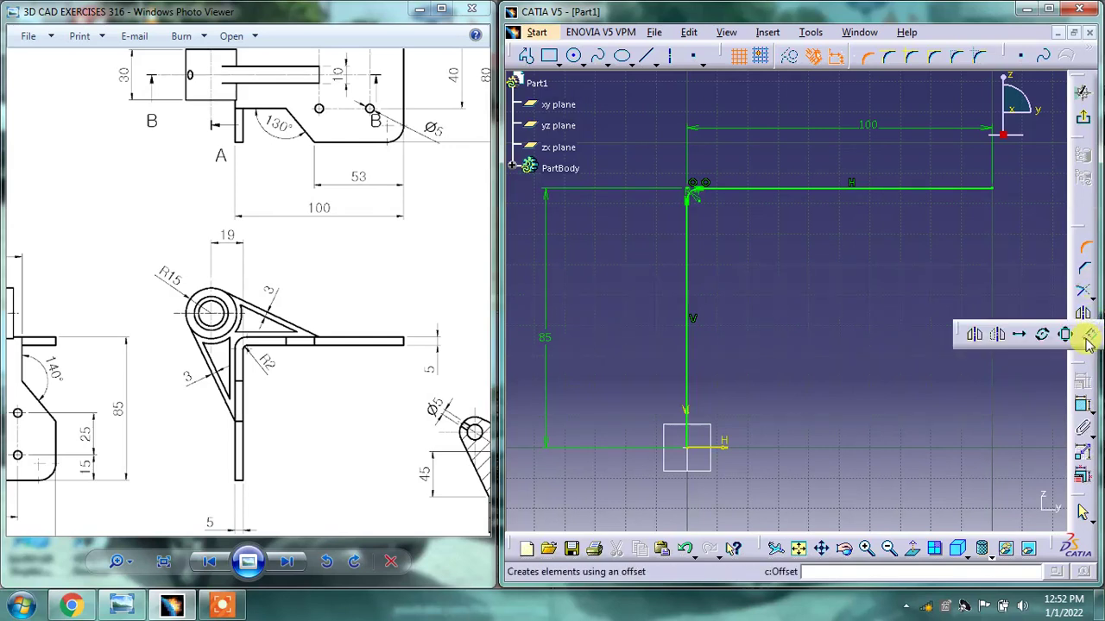
{"action": "left_click", "coordinate": [1071, 336]}
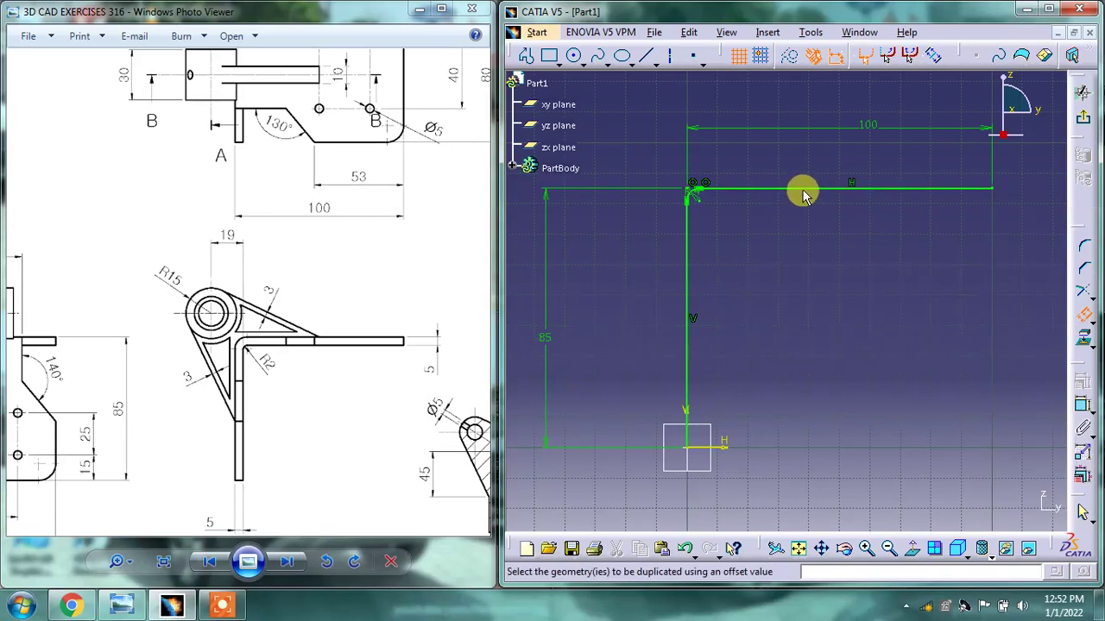
{"action": "left_click_drag", "start_coordinate": [987, 169], "coordinate": [667, 466]}
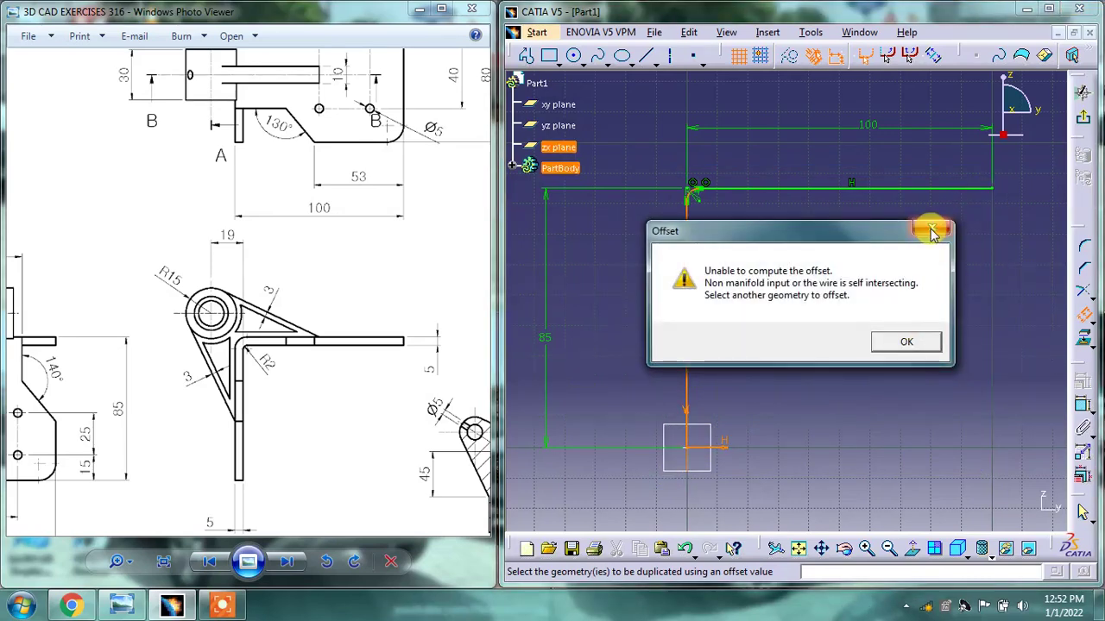
{"action": "left_click", "coordinate": [928, 228]}
{"action": "mouse_move", "coordinate": [747, 217]}
{"action": "middle_mouse_down"}
{"action": "mouse_move", "coordinate": [586, 165]}
{"action": "mouse_move", "coordinate": [752, 313]}
{"action": "middle_mouse_up"}
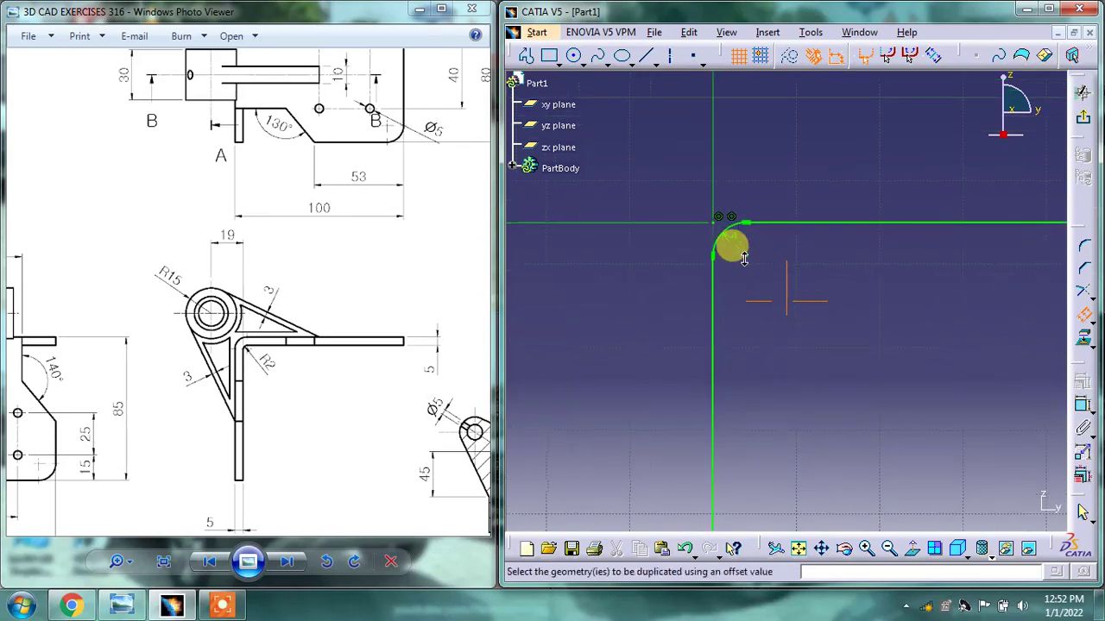
{"action": "middle_click_drag", "start_coordinate": [833, 349], "coordinate": [1006, 291]}
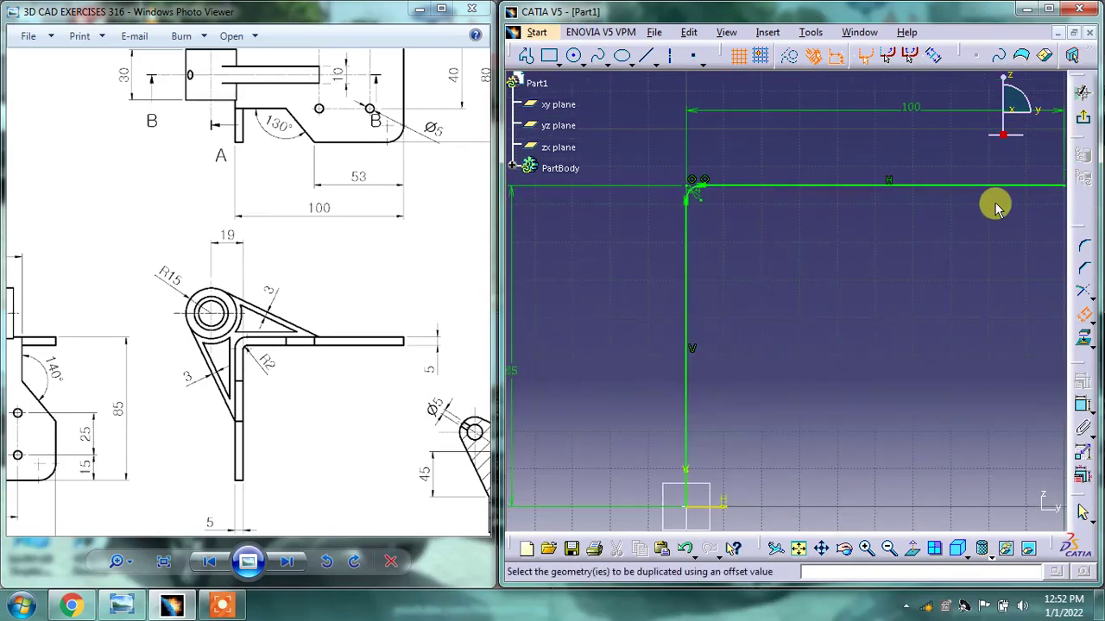
{"action": "mouse_move", "coordinate": [994, 205]}
{"action": "middle_mouse_down"}
{"action": "mouse_move", "coordinate": [922, 199]}
{"action": "mouse_move", "coordinate": [1006, 153]}
{"action": "middle_mouse_up"}
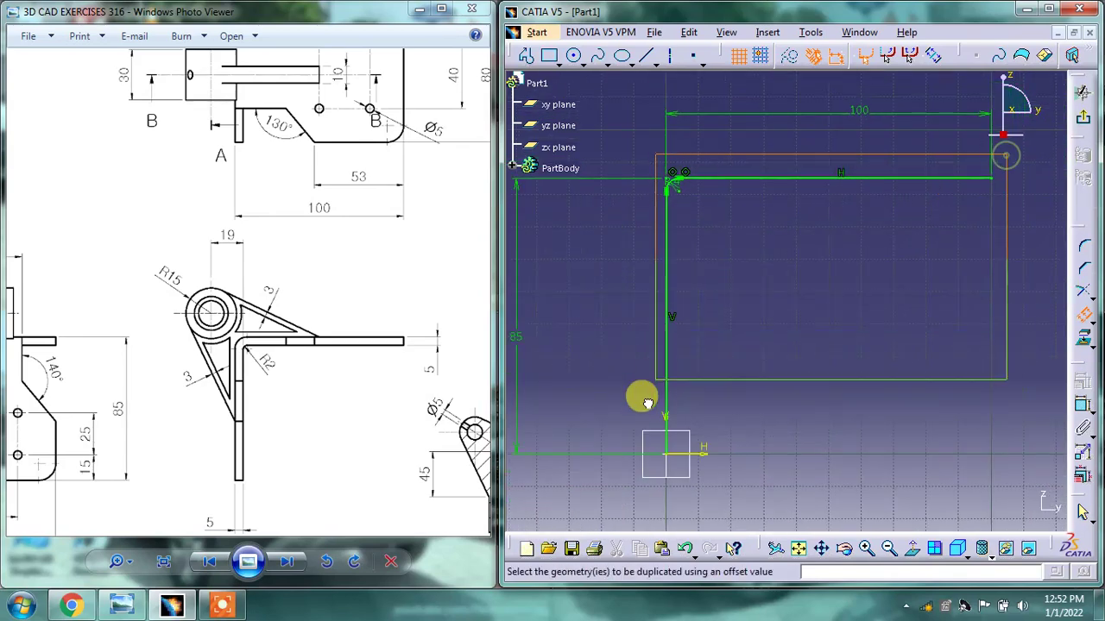
{"action": "left_click", "coordinate": [666, 432]}
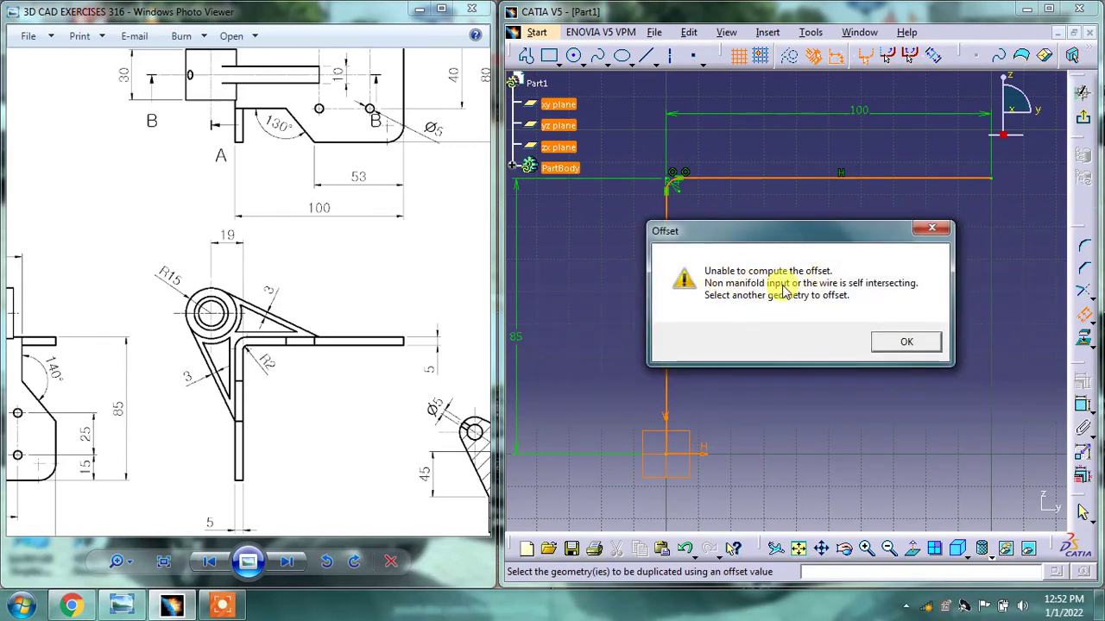
{"action": "left_click", "coordinate": [905, 343]}
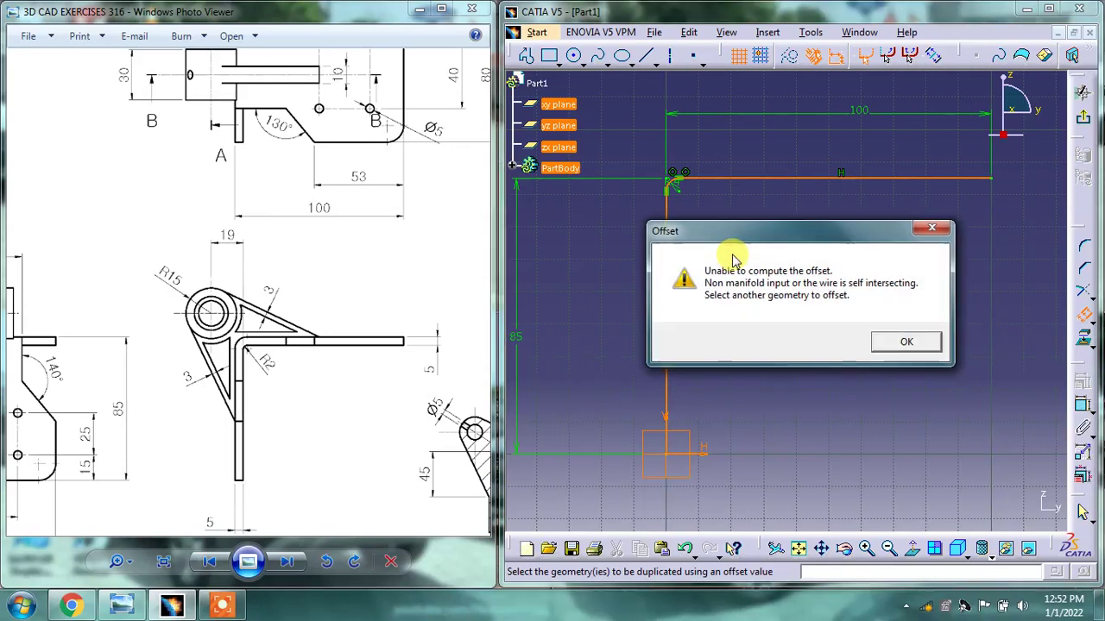
{"action": "left_click", "coordinate": [900, 342]}
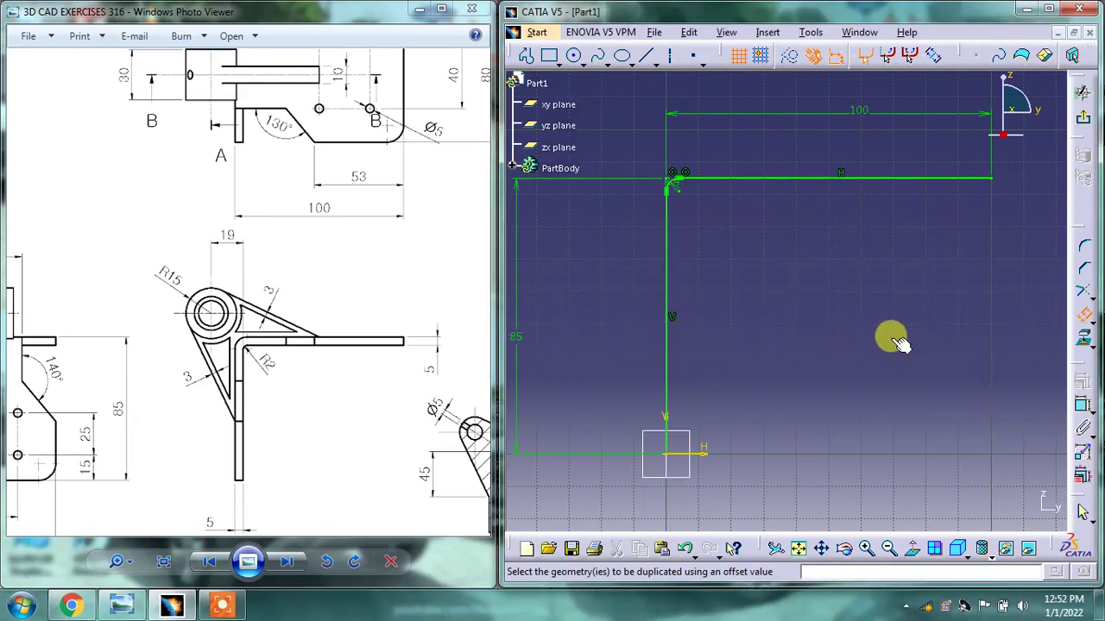
- Draw the inner L profile from the origin, closing it onto the outer line to form the wall
{"action": "left_click", "coordinate": [526, 56]}
{"action": "left_click", "coordinate": [669, 454]}
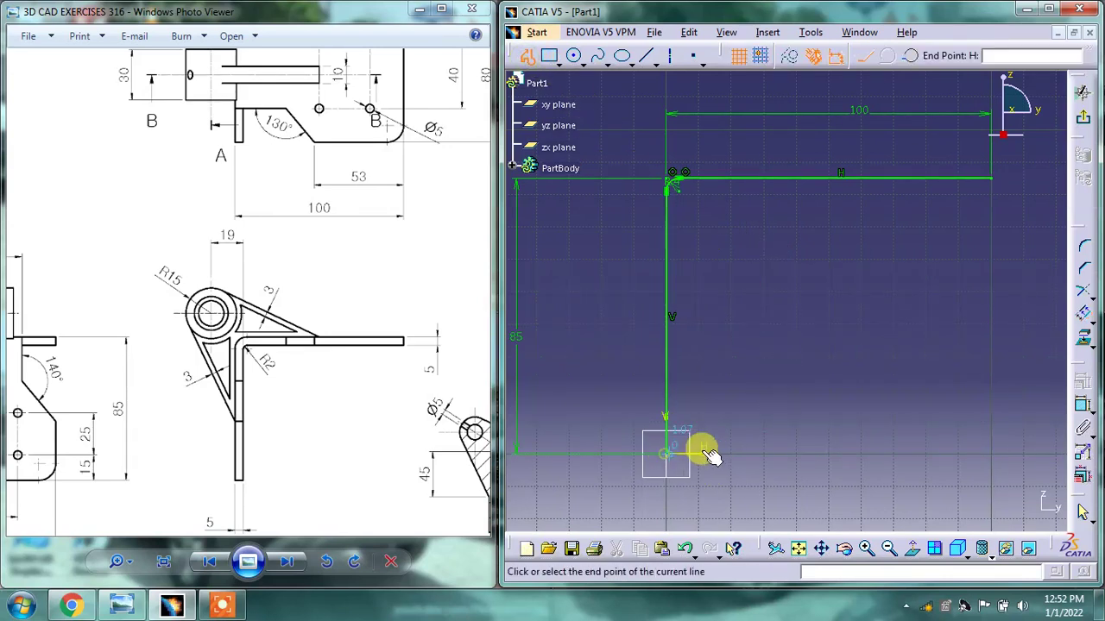
{"action": "left_click", "coordinate": [691, 454]}
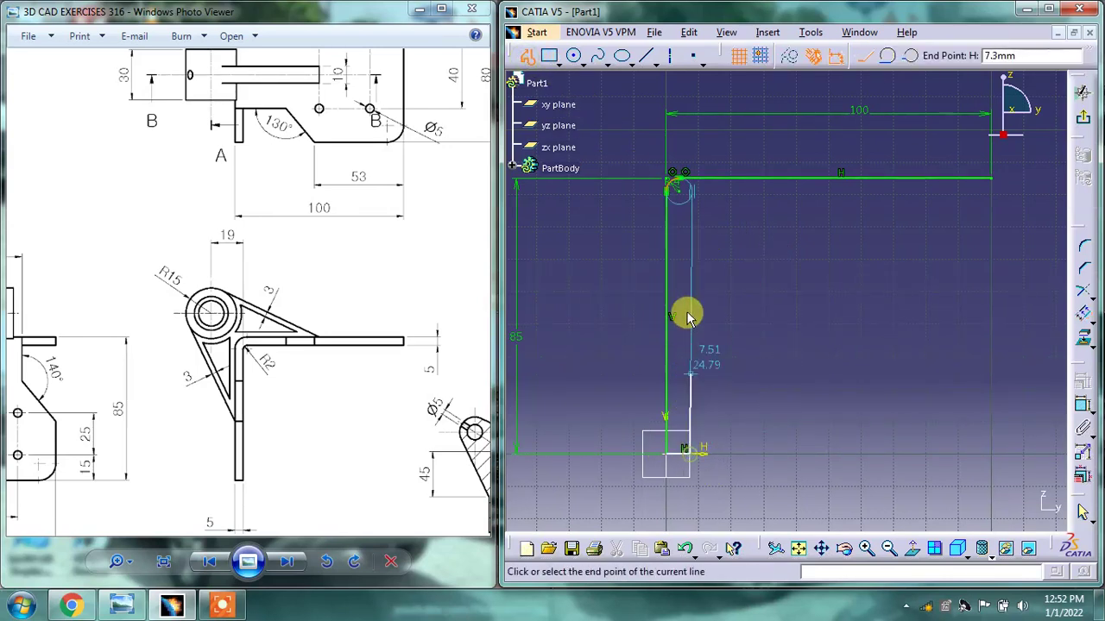
{"action": "left_click", "coordinate": [688, 214]}
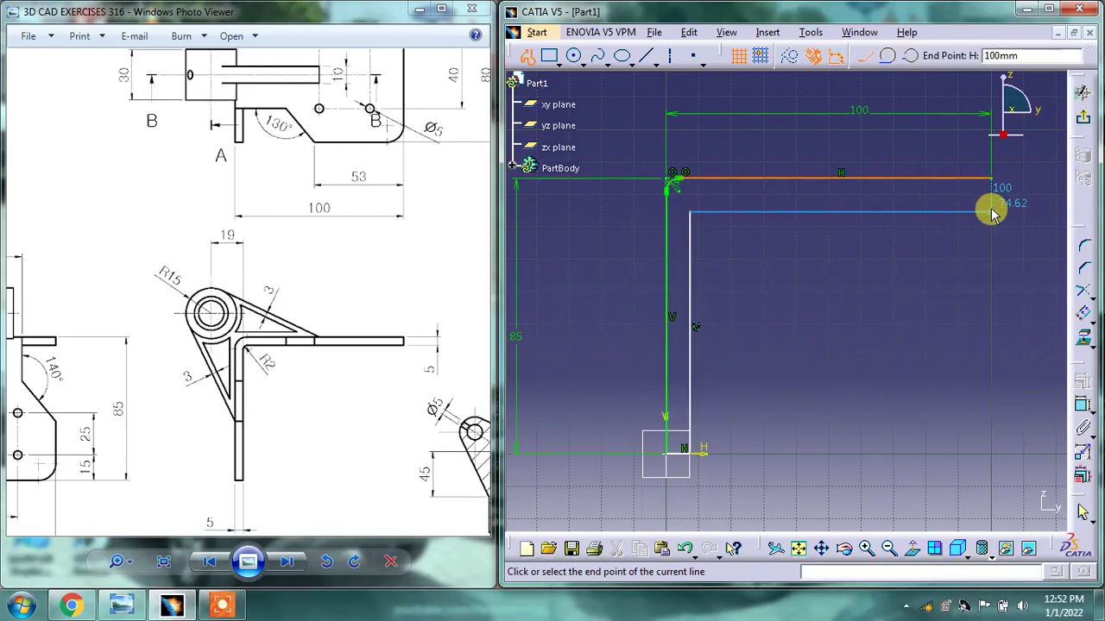
{"action": "left_click", "coordinate": [991, 212]}
{"action": "left_click", "coordinate": [994, 180]}
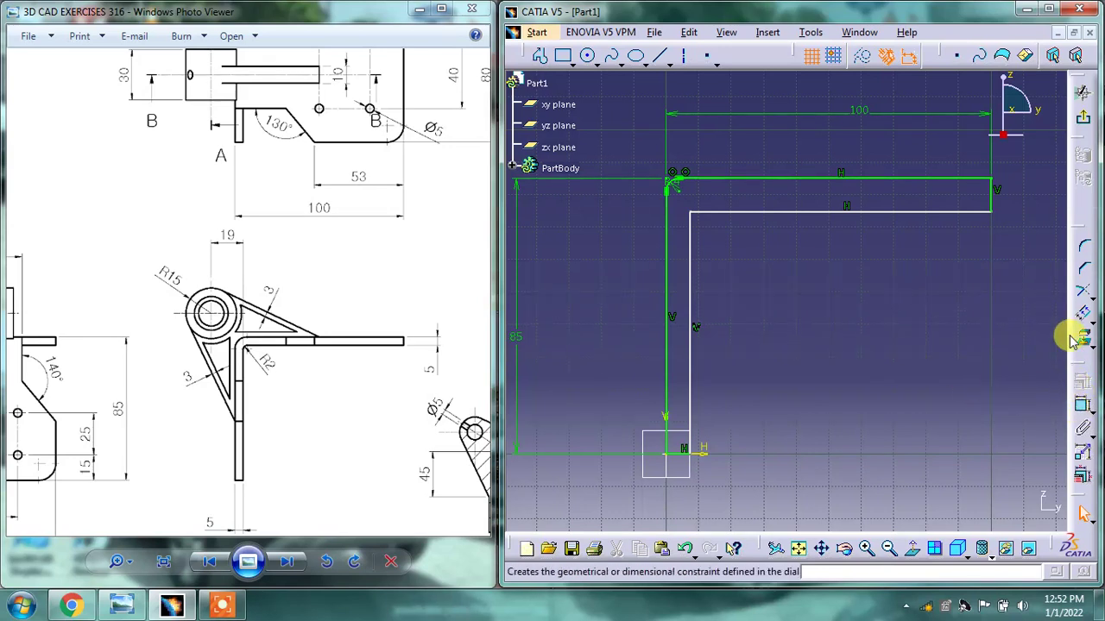
- Round the inner bend corner of the profile with a 2 mm fillet
{"action": "left_click", "coordinate": [1086, 248]}
{"action": "left_click", "coordinate": [710, 214]}
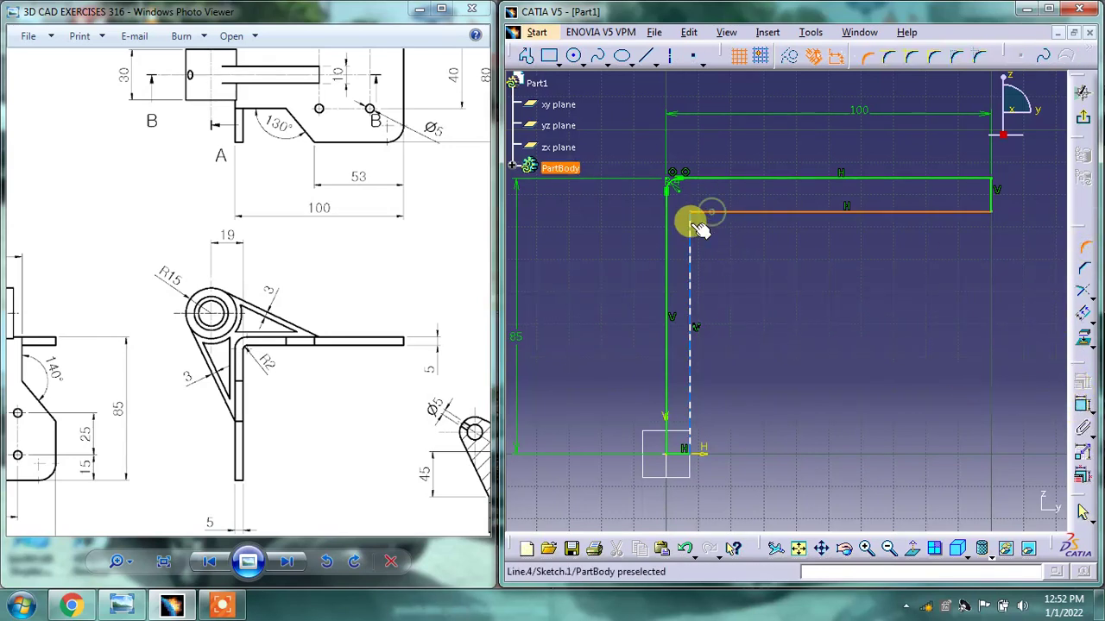
{"action": "left_click", "coordinate": [689, 217]}
{"action": "left_click", "coordinate": [708, 227]}
{"action": "double_click", "coordinate": [713, 224]}
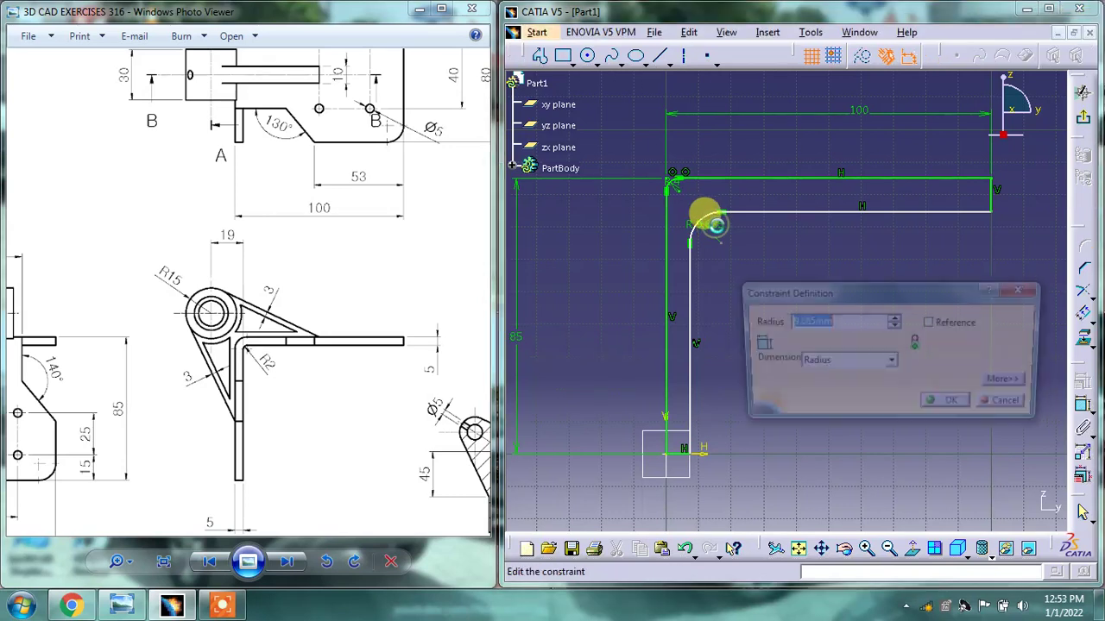
{"action": "key", "text": "Return"}
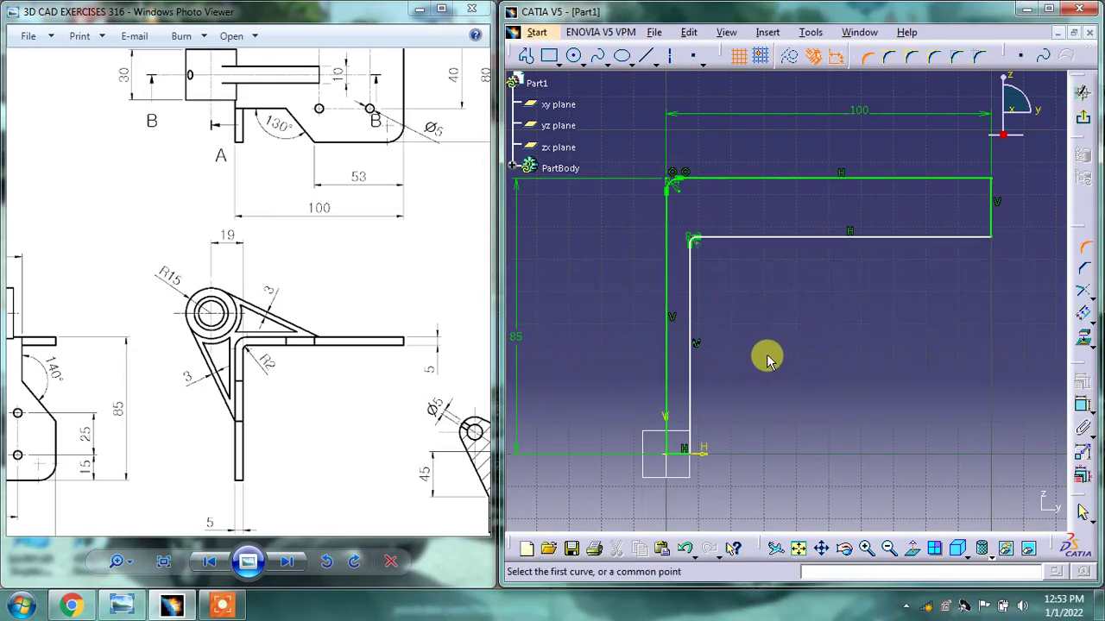
{"action": "left_click", "coordinate": [677, 190]}
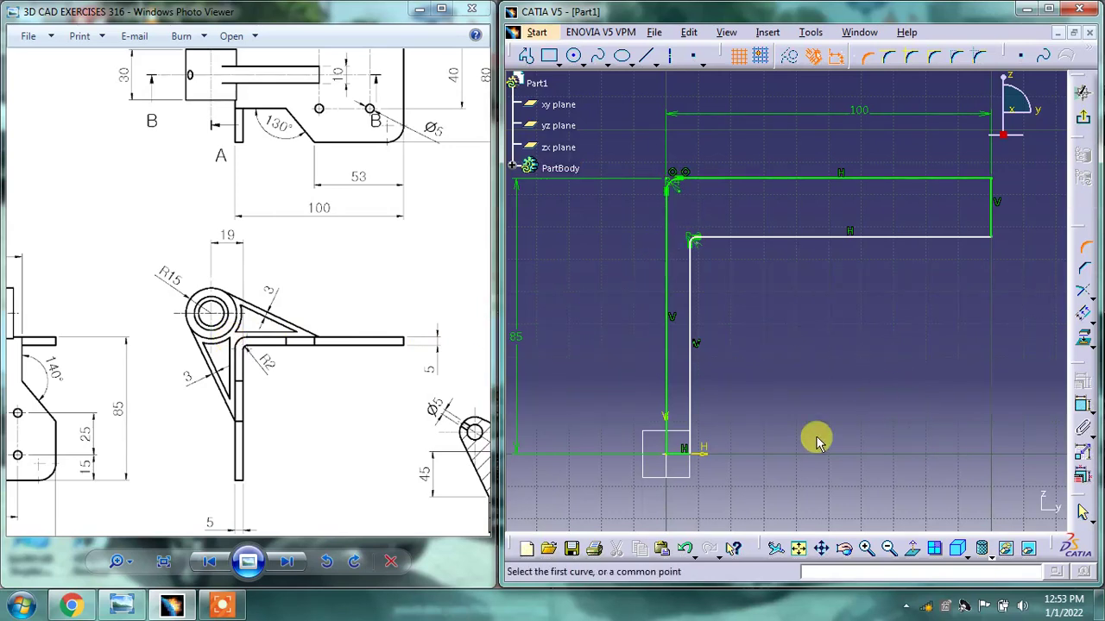
{"action": "left_click_drag", "start_coordinate": [246, 479], "coordinate": [265, 437]}
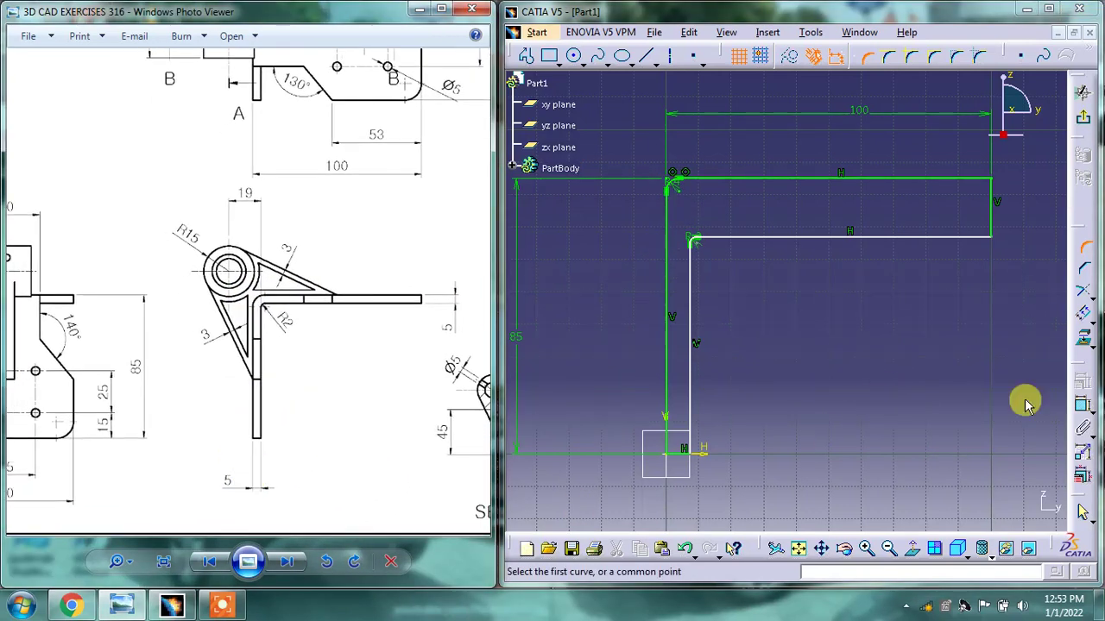
- Dimension the right end line and the bottom end line each to 5 mm
{"action": "left_click", "coordinate": [1083, 410]}
{"action": "left_click", "coordinate": [993, 212]}
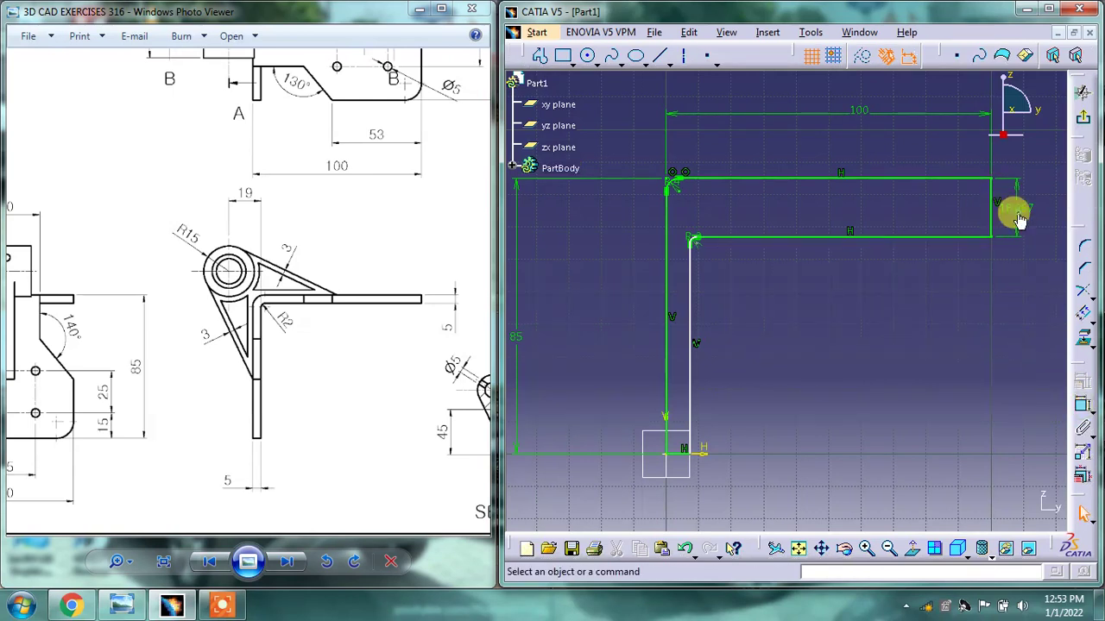
{"action": "double_click", "coordinate": [1019, 205]}
{"action": "type", "text": "5"}
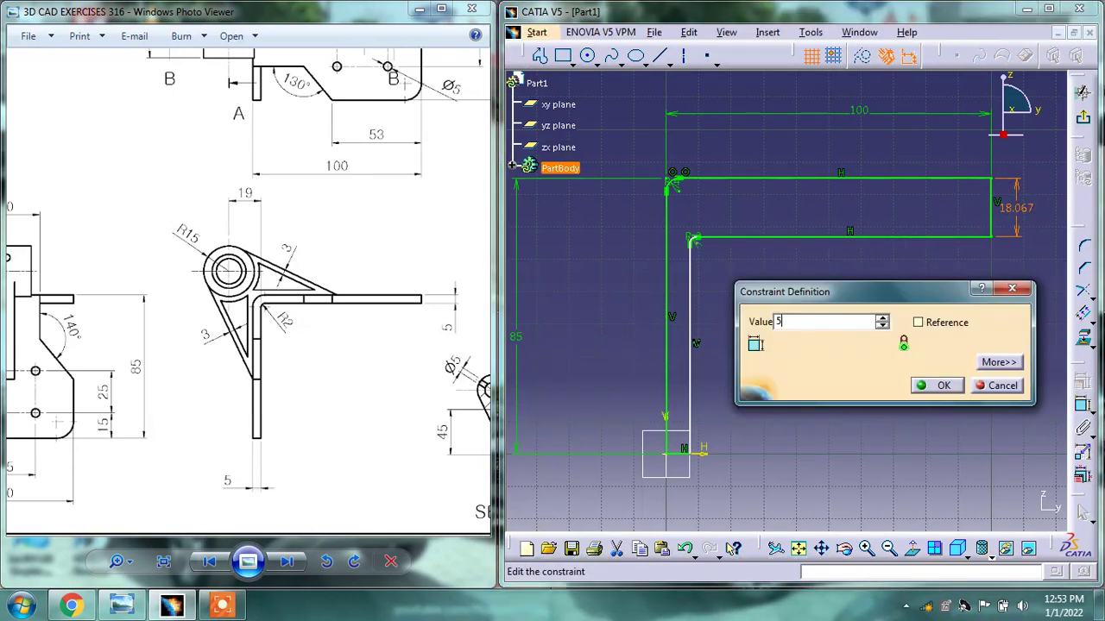
{"action": "key", "text": "Return"}
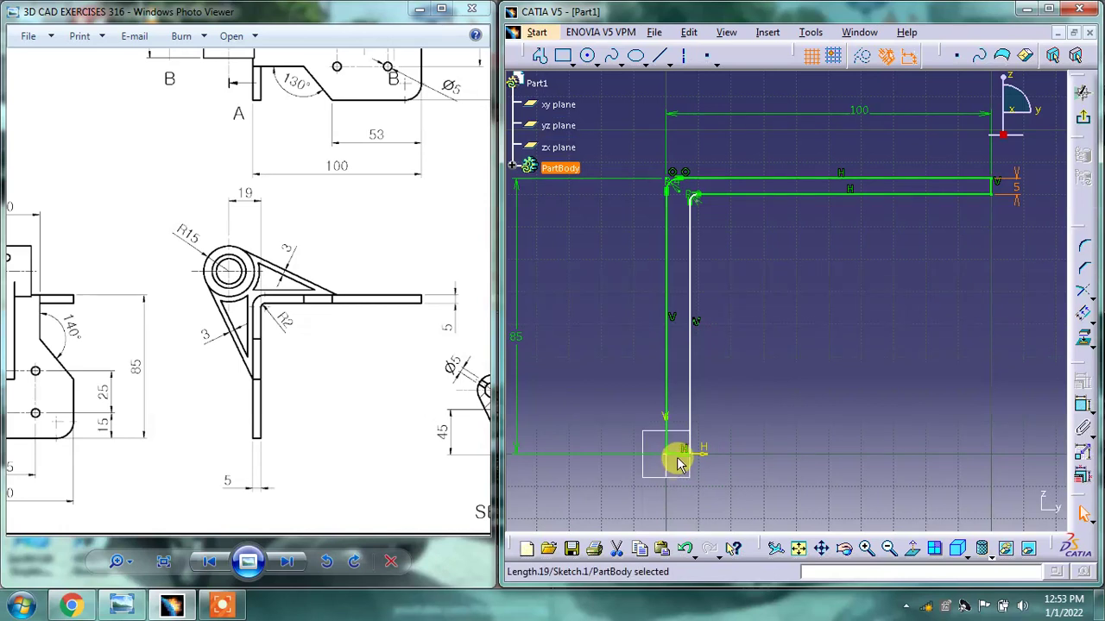
{"action": "left_click", "coordinate": [677, 483]}
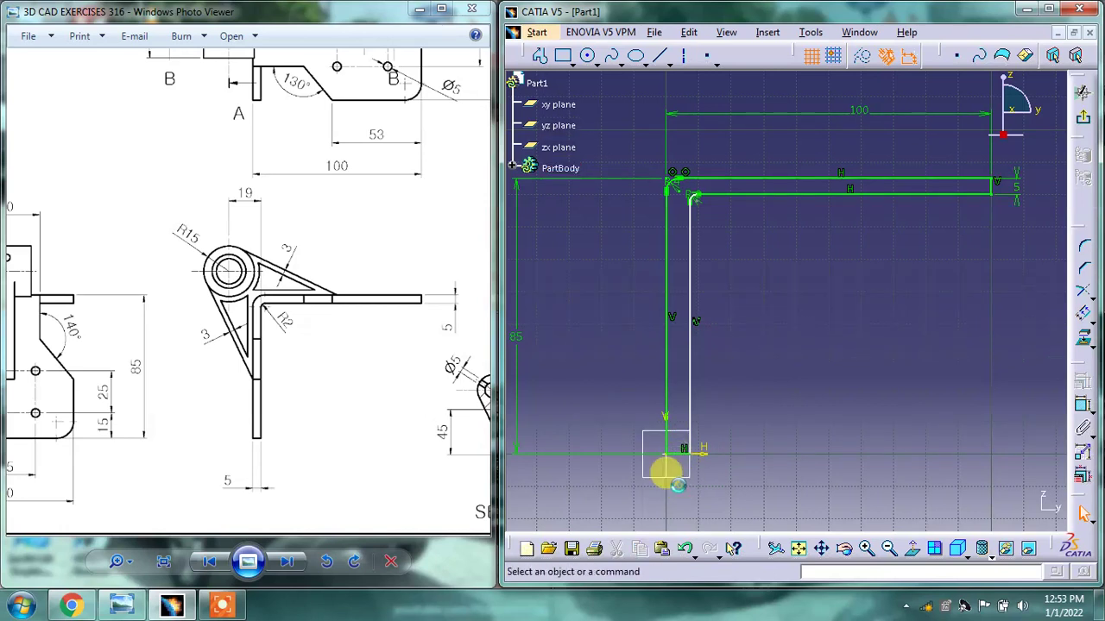
{"action": "left_click", "coordinate": [1082, 406]}
{"action": "left_click", "coordinate": [670, 457]}
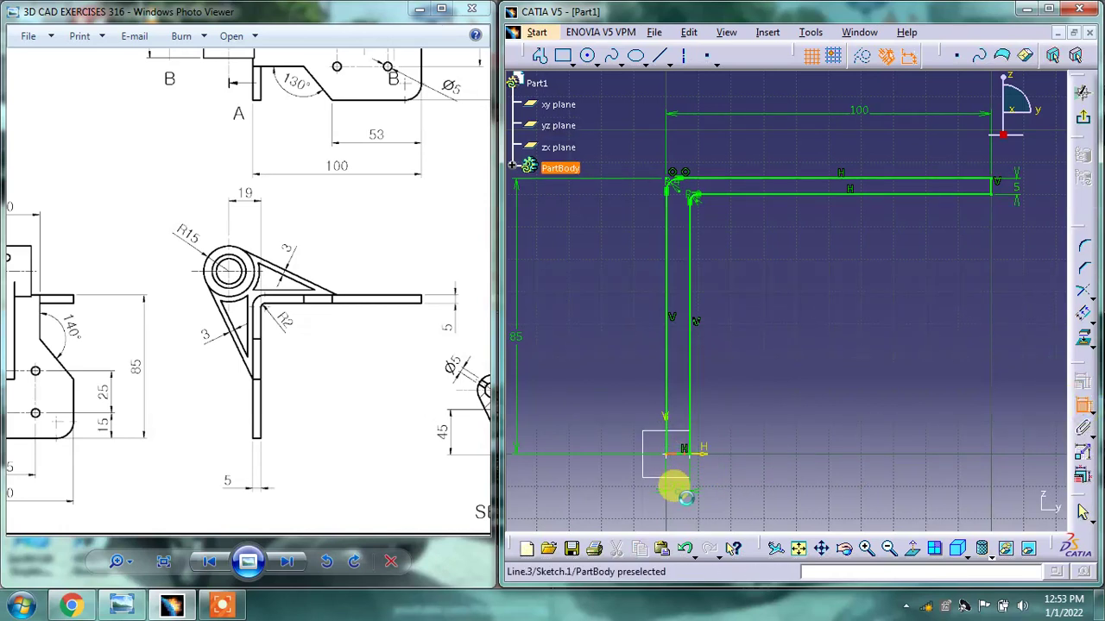
{"action": "double_click", "coordinate": [680, 490]}
{"action": "type", "text": "5"}
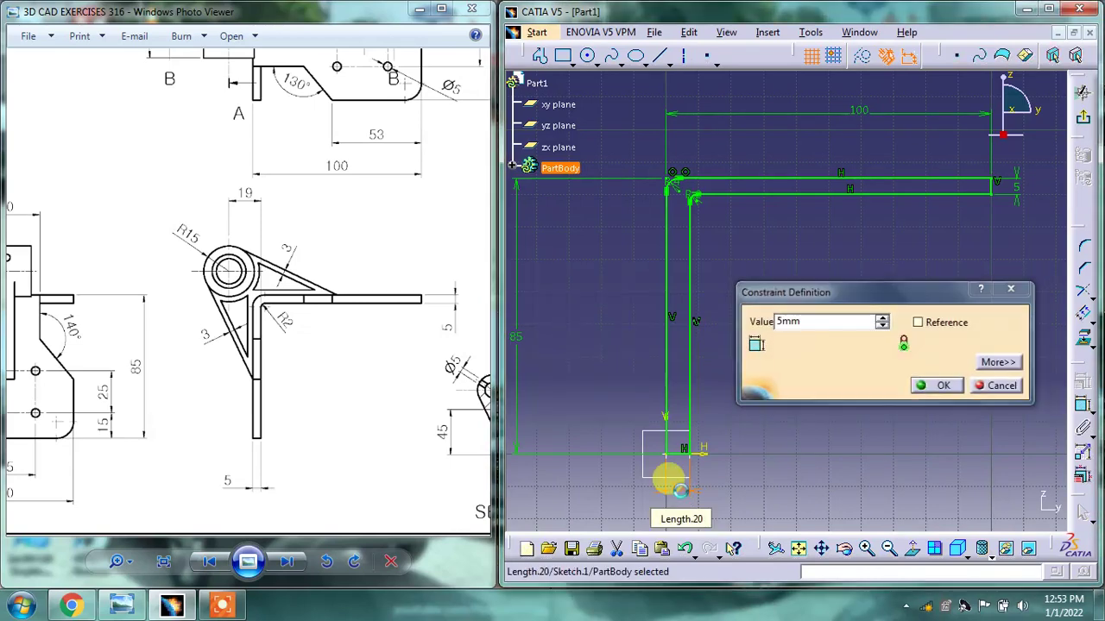
{"action": "key", "text": "Return"}
{"action": "mouse_move", "coordinate": [686, 226]}
{"action": "middle_mouse_down"}
{"action": "mouse_move", "coordinate": [684, 141]}
{"action": "mouse_move", "coordinate": [835, 286]}
{"action": "middle_mouse_up"}
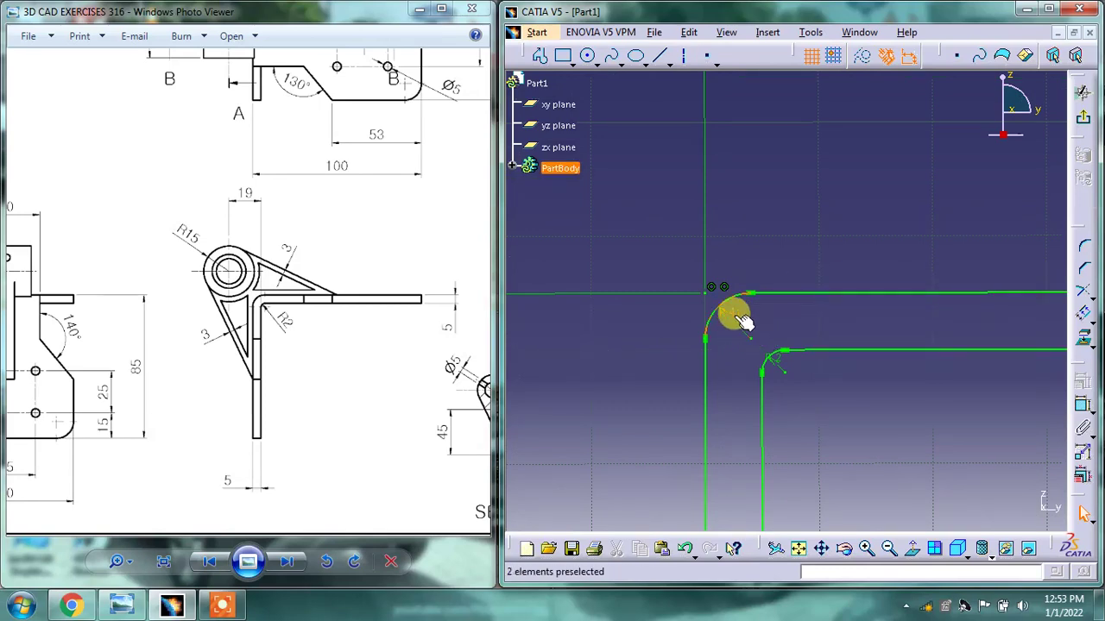
{"action": "mouse_move", "coordinate": [830, 375]}
{"action": "middle_mouse_down"}
{"action": "mouse_move", "coordinate": [834, 428]}
{"action": "mouse_move", "coordinate": [760, 320]}
{"action": "mouse_move", "coordinate": [760, 246]}
{"action": "mouse_move", "coordinate": [780, 313]}
{"action": "mouse_move", "coordinate": [816, 367]}
{"action": "mouse_move", "coordinate": [719, 283]}
{"action": "middle_mouse_up"}
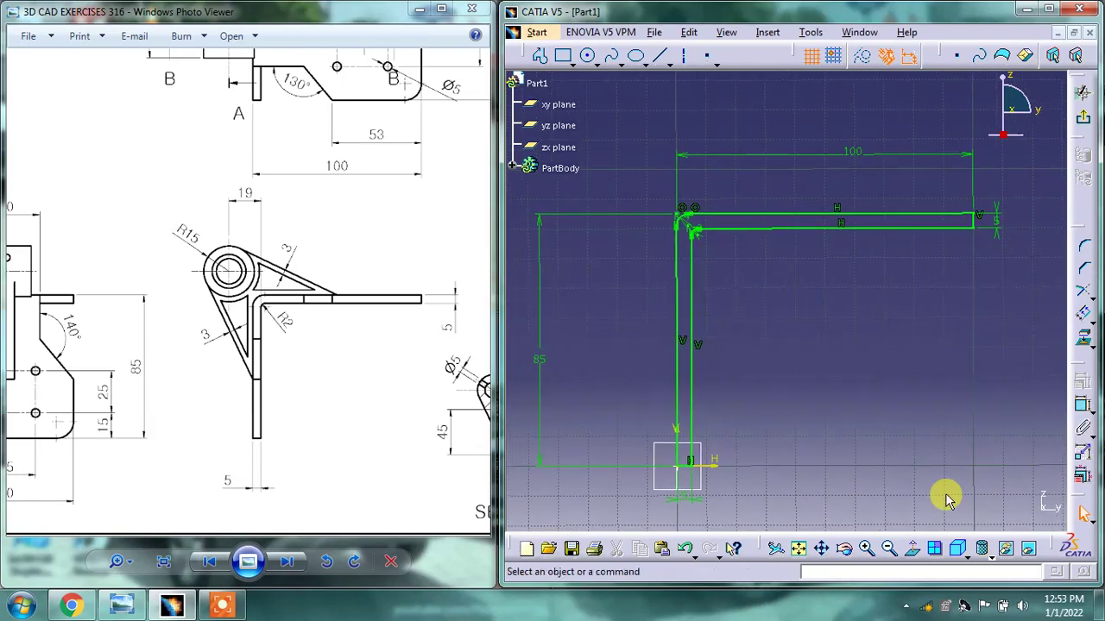
- Exit the sketch and pad the L-profile 40 mm with mirrored extent
{"action": "left_click", "coordinate": [912, 549]}
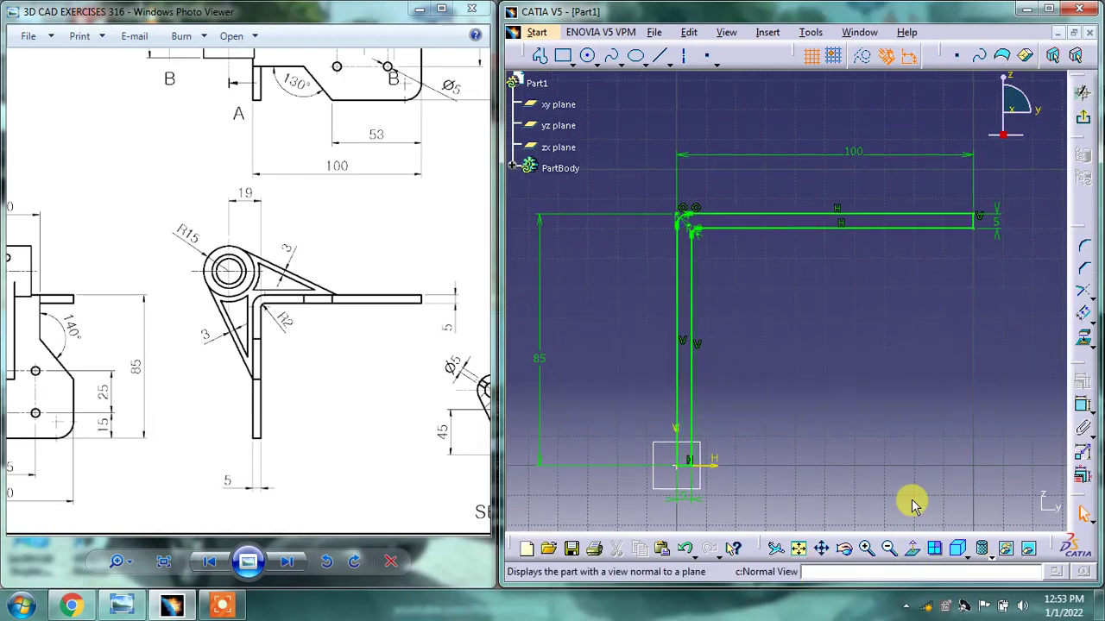
{"action": "mouse_move", "coordinate": [112, 251]}
{"action": "left_mouse_down"}
{"action": "mouse_move", "coordinate": [265, 258]}
{"action": "mouse_move", "coordinate": [83, 420]}
{"action": "mouse_move", "coordinate": [62, 419]}
{"action": "left_mouse_up"}
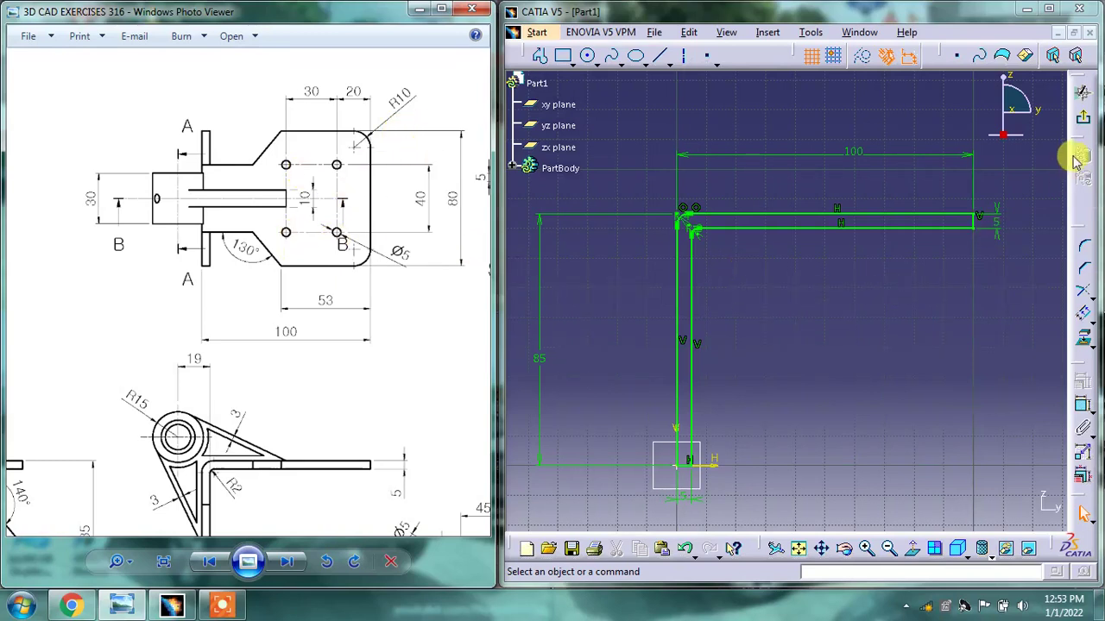
{"action": "left_click", "coordinate": [1085, 127]}
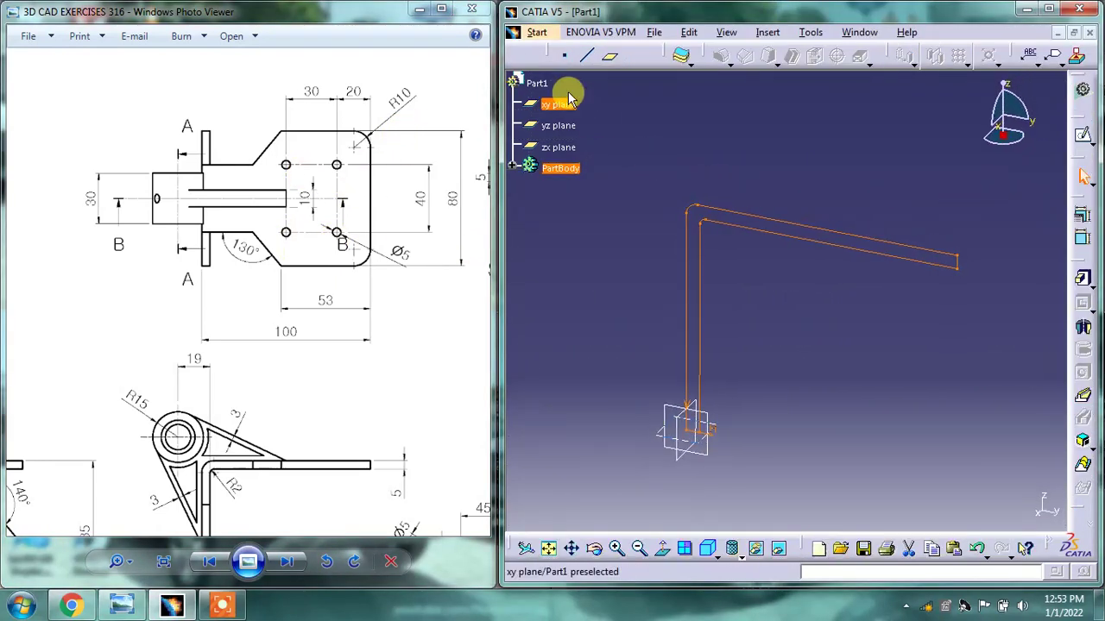
{"action": "left_click", "coordinate": [1083, 279]}
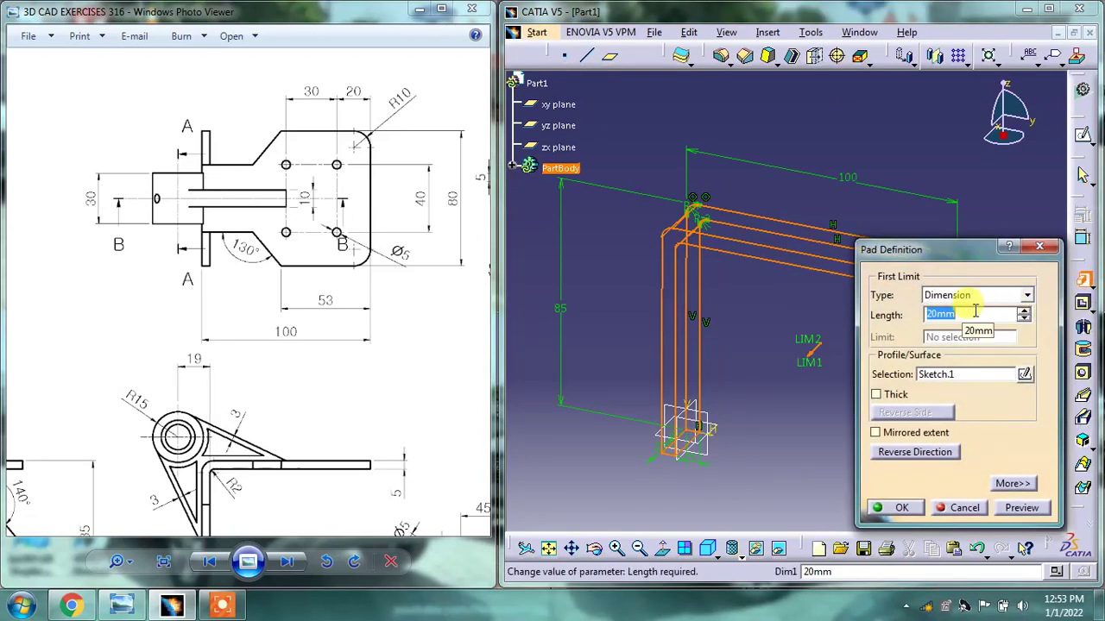
{"action": "left_click", "coordinate": [896, 441]}
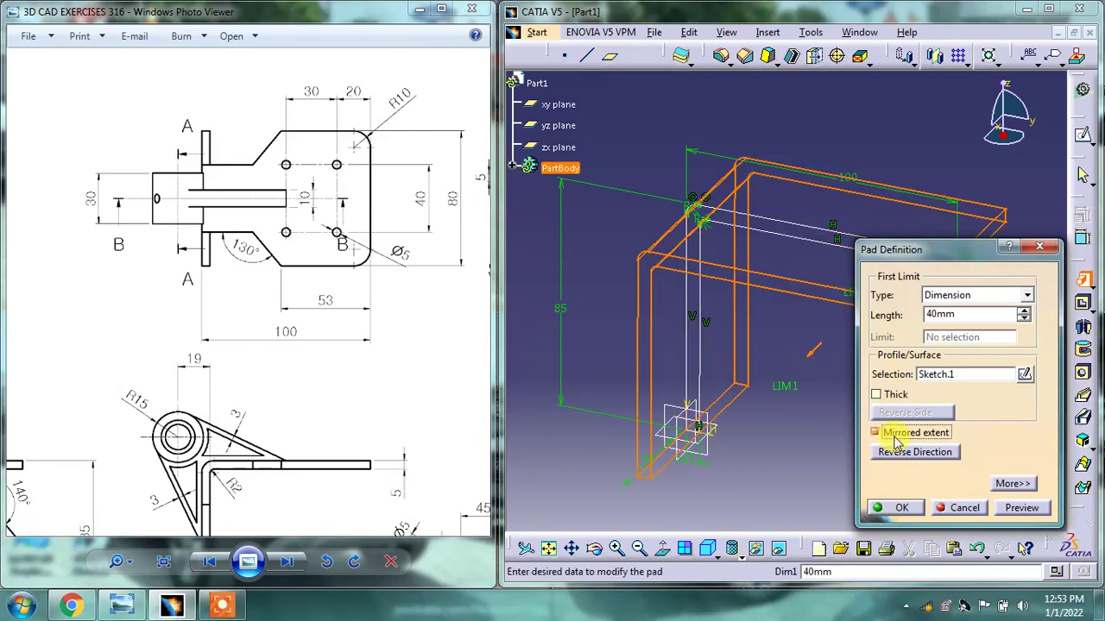
{"action": "left_click", "coordinate": [901, 512]}
{"action": "mouse_move", "coordinate": [814, 452]}
{"action": "middle_mouse_down"}
{"action": "mouse_move", "coordinate": [759, 320]}
{"action": "mouse_move", "coordinate": [759, 386]}
{"action": "middle_mouse_up"}
{"action": "left_click", "coordinate": [733, 549]}
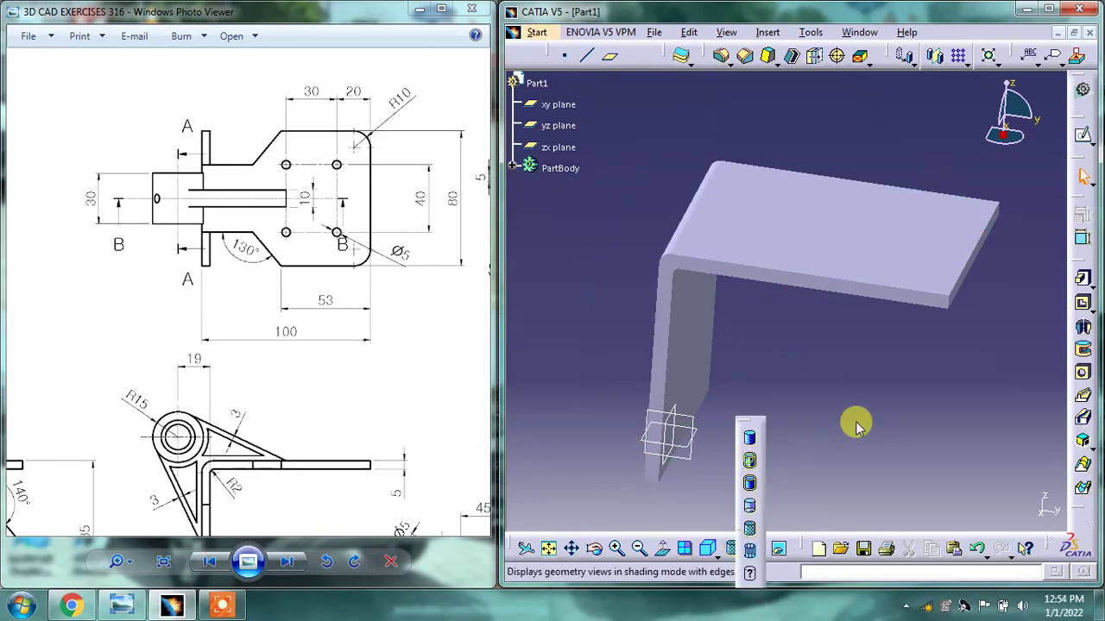
- Switch to shading with edges and open a new sketch on the yz plane
{"action": "mouse_move", "coordinate": [764, 313]}
{"action": "middle_mouse_down"}
{"action": "mouse_move", "coordinate": [777, 302]}
{"action": "mouse_move", "coordinate": [740, 316]}
{"action": "middle_mouse_up"}
{"action": "left_click", "coordinate": [671, 416]}
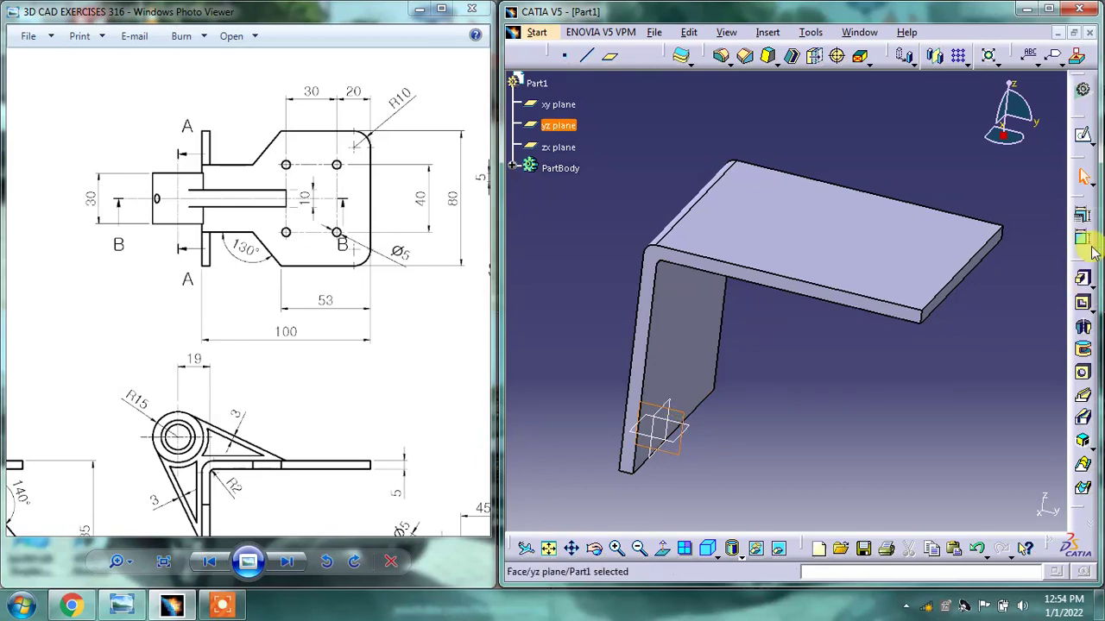
{"action": "left_click", "coordinate": [1084, 135]}
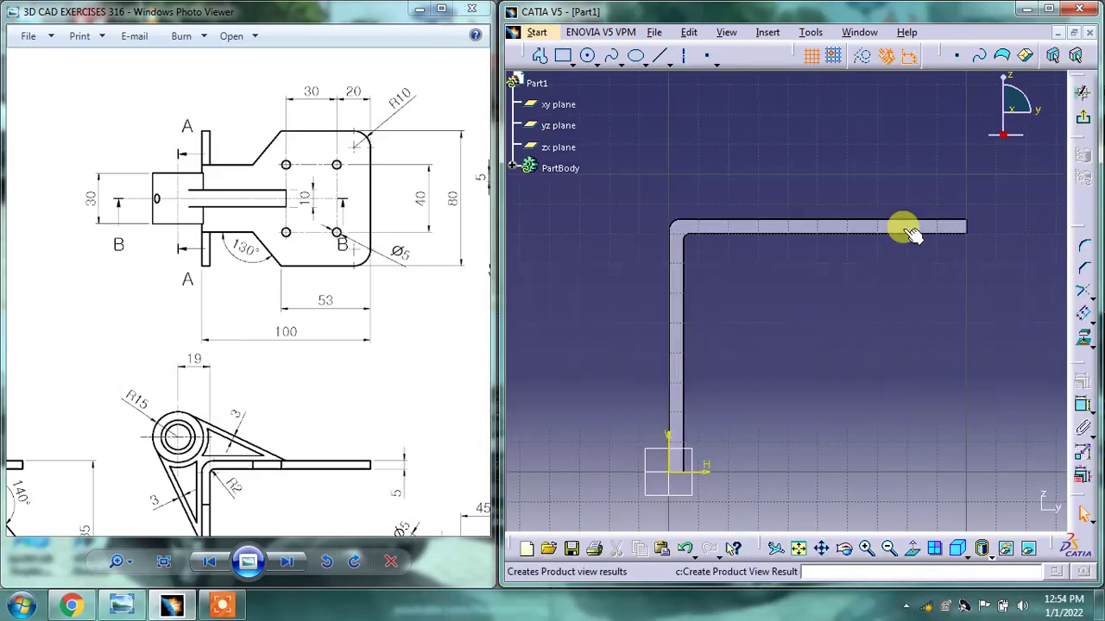
{"action": "scroll", "coordinate": [227, 345], "scroll_direction": "down", "scroll_amount": 3}
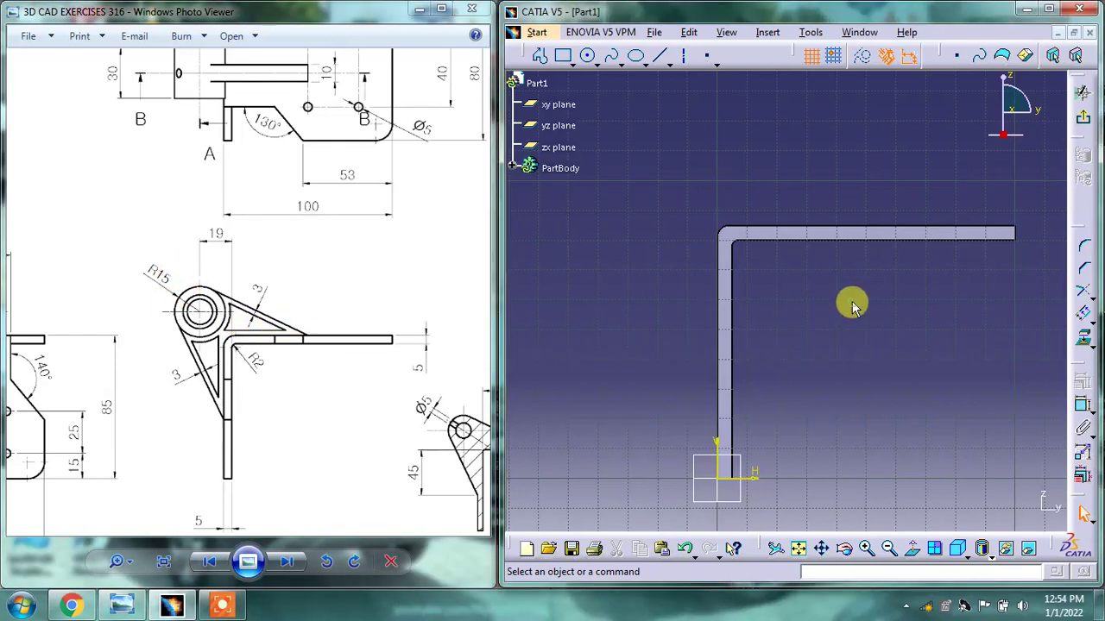
{"action": "middle_click_drag", "start_coordinate": [678, 191], "coordinate": [686, 257]}
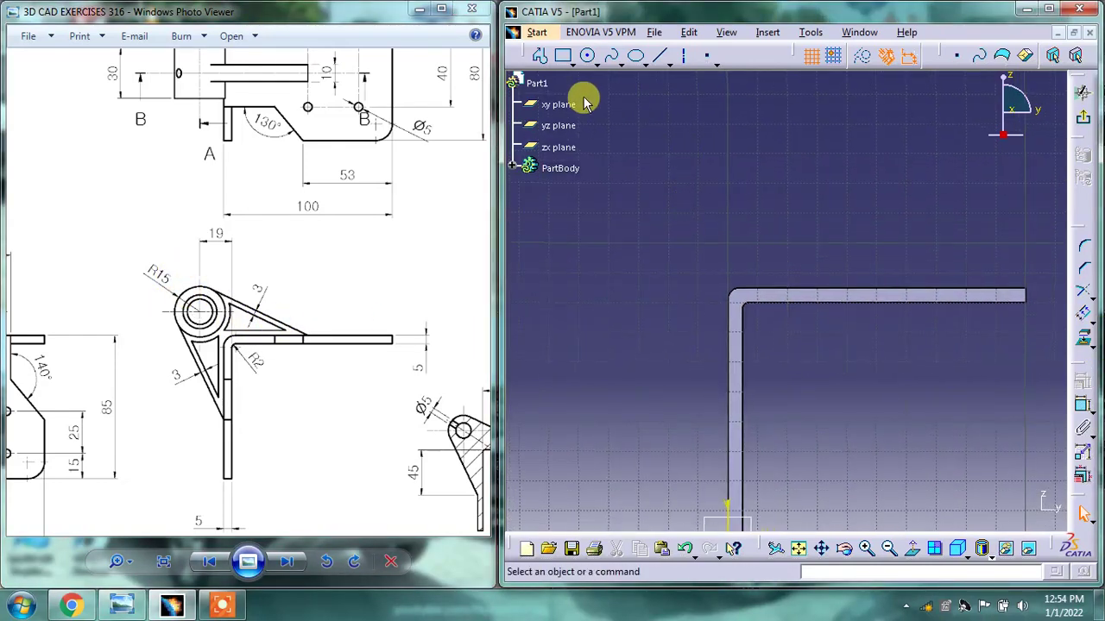
- Draw a circle above the plate's upper left and constrain its diameter to 30 mm
{"action": "left_click", "coordinate": [575, 55]}
{"action": "left_click", "coordinate": [625, 239]}
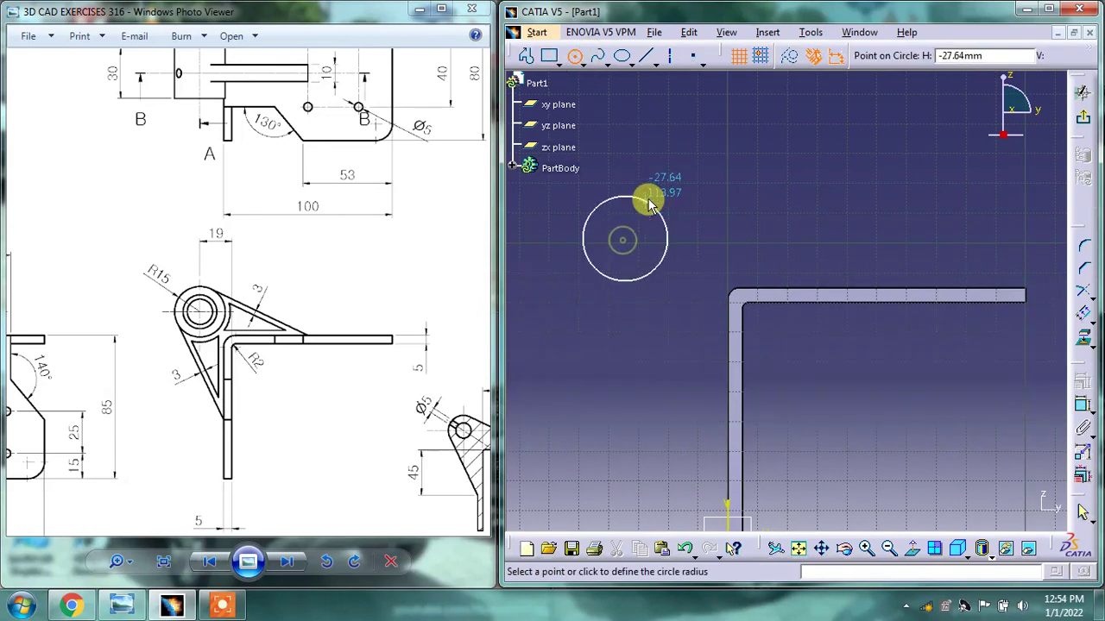
{"action": "left_click", "coordinate": [647, 197]}
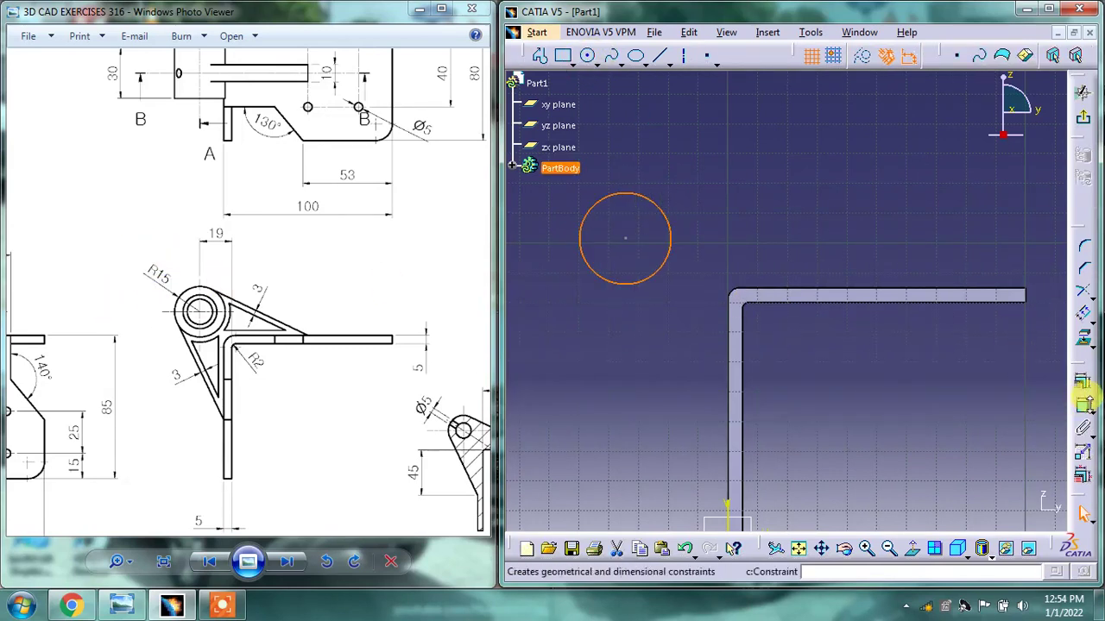
{"action": "left_click", "coordinate": [1082, 406]}
{"action": "left_click", "coordinate": [701, 195]}
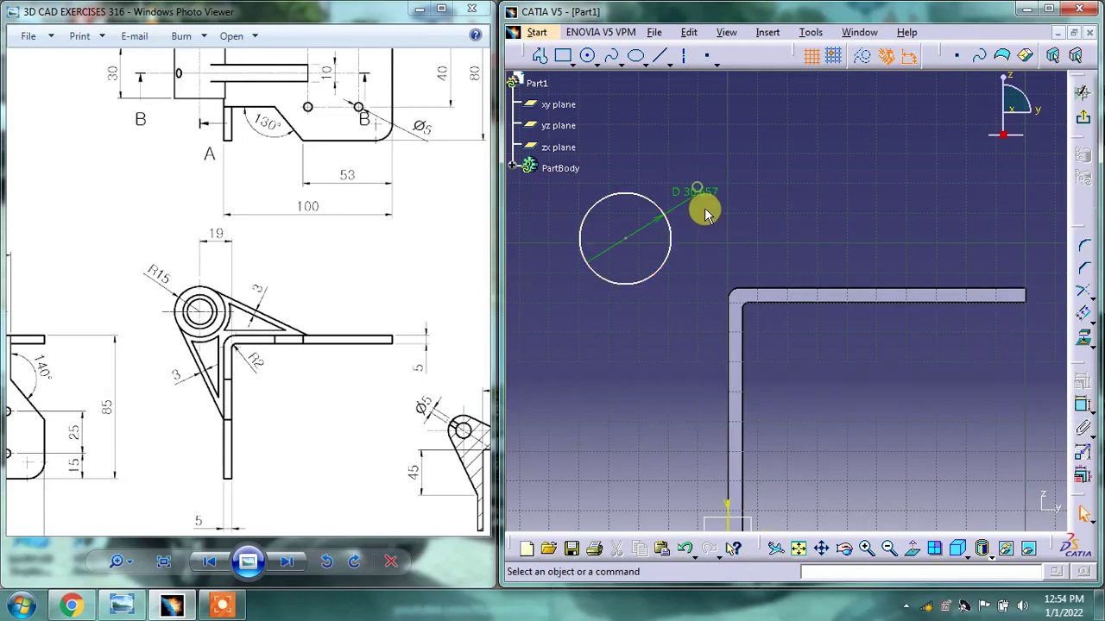
{"action": "double_click", "coordinate": [701, 192]}
{"action": "type", "text": "30"}
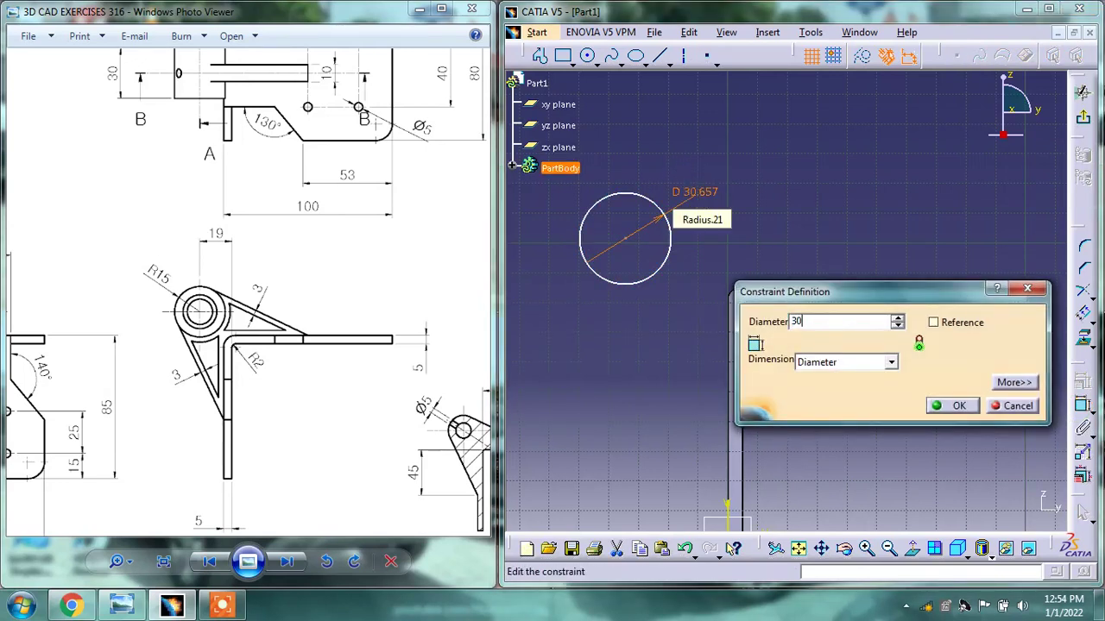
{"action": "key", "text": "Return"}
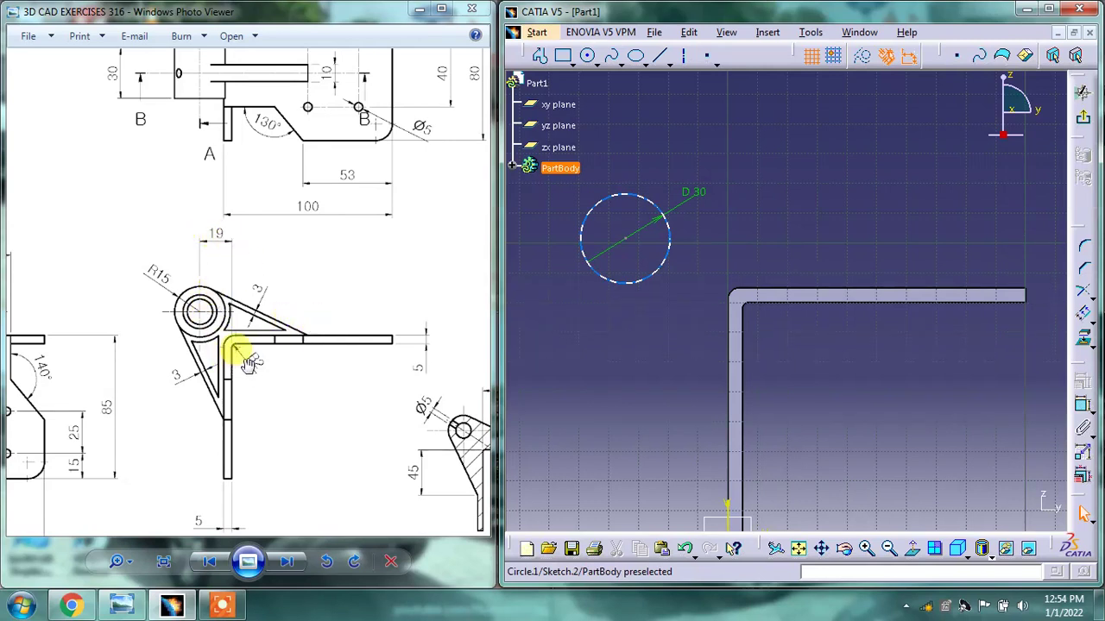
{"action": "scroll", "coordinate": [222, 354], "scroll_direction": "up", "scroll_amount": 1}
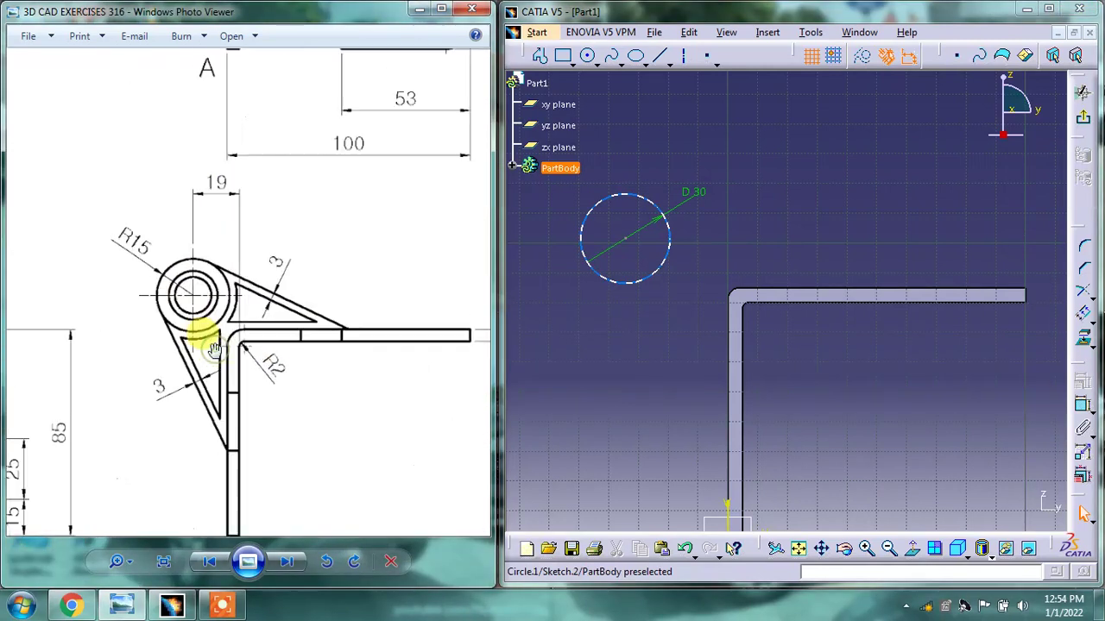
{"action": "scroll", "coordinate": [250, 362], "scroll_direction": "up", "scroll_amount": 1}
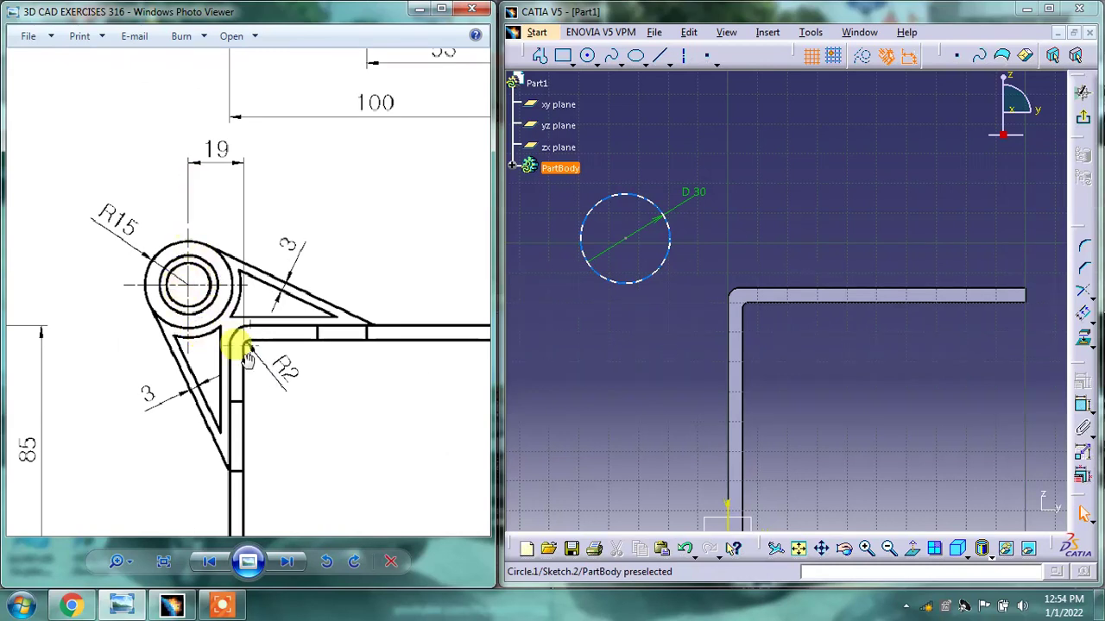
- Dimension the circle centre 19 mm from the vertical plate's outer edge
{"action": "left_click", "coordinate": [1083, 405]}
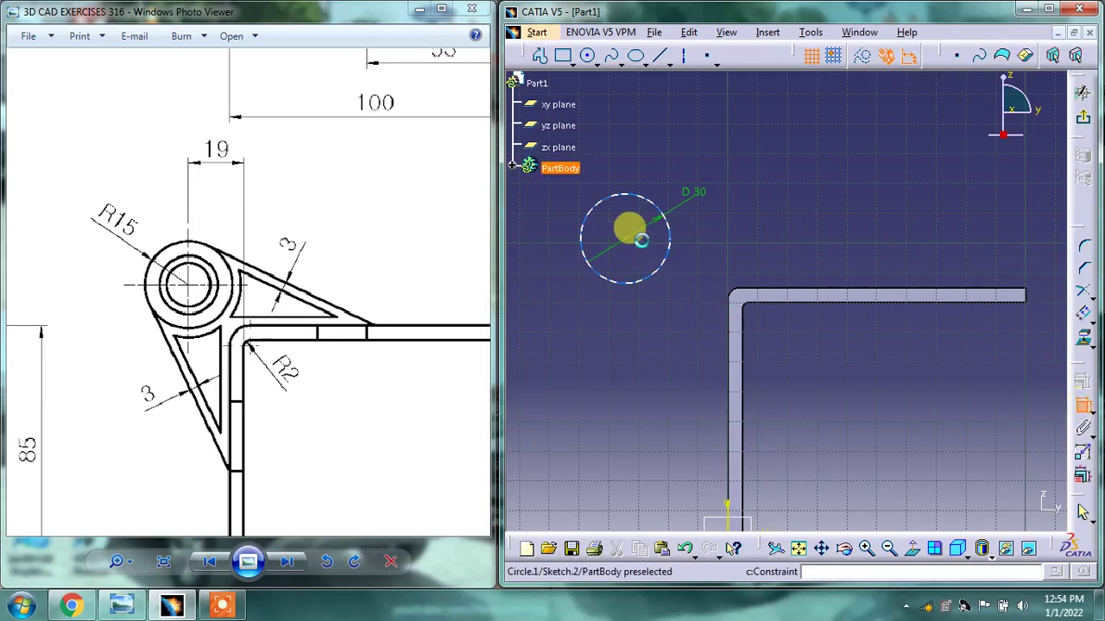
{"action": "left_click", "coordinate": [624, 240]}
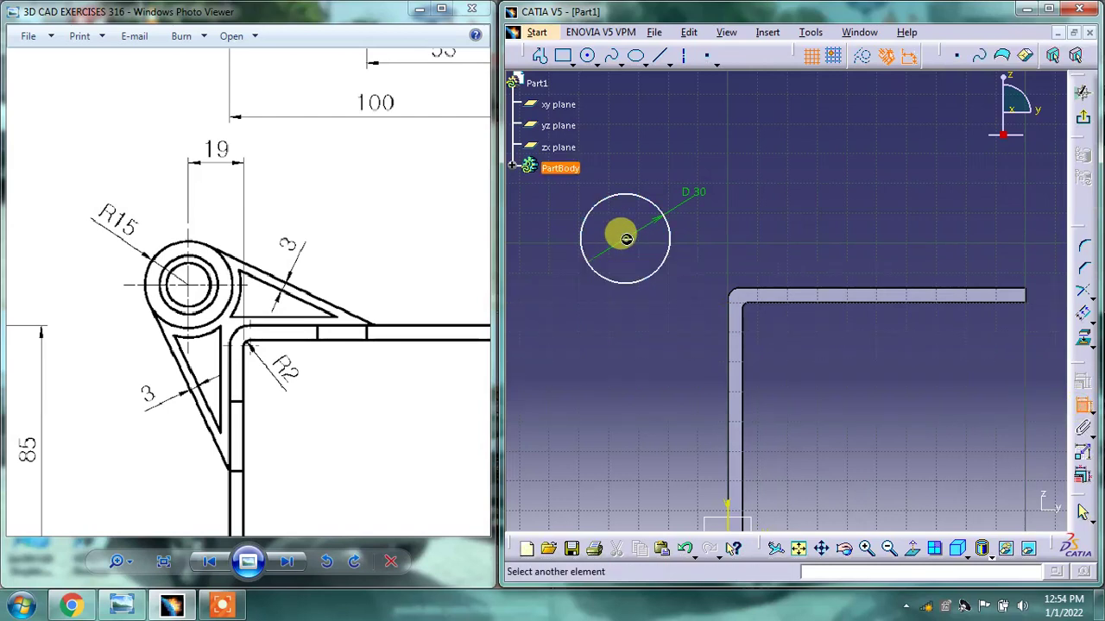
{"action": "left_click", "coordinate": [734, 335]}
{"action": "left_click", "coordinate": [704, 150]}
{"action": "double_click", "coordinate": [707, 152]}
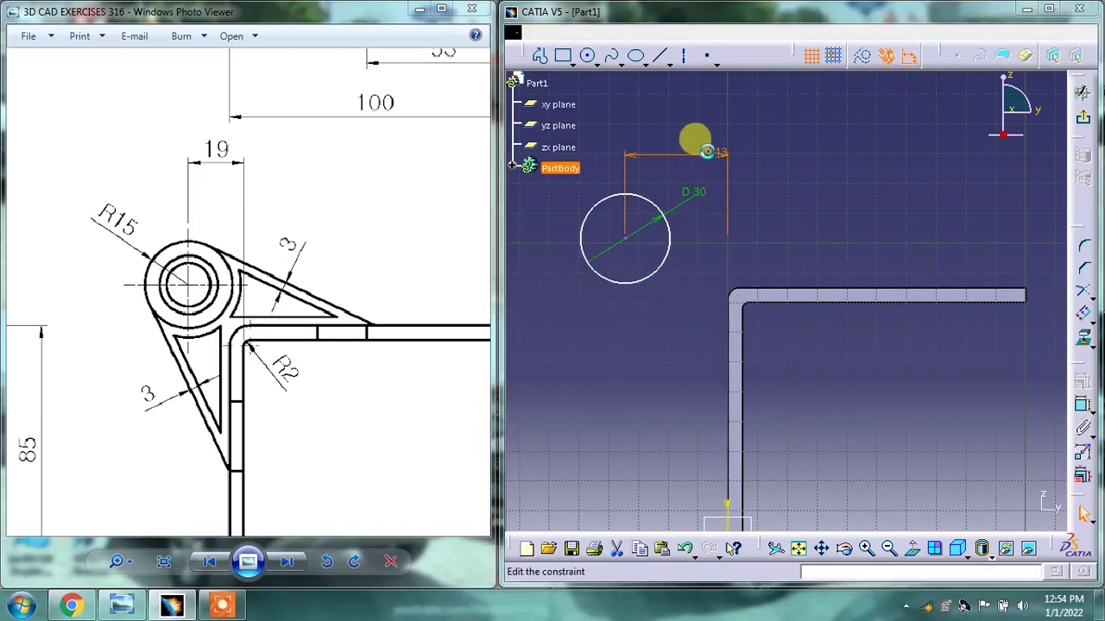
{"action": "type", "text": "19"}
{"action": "key", "text": "Return"}
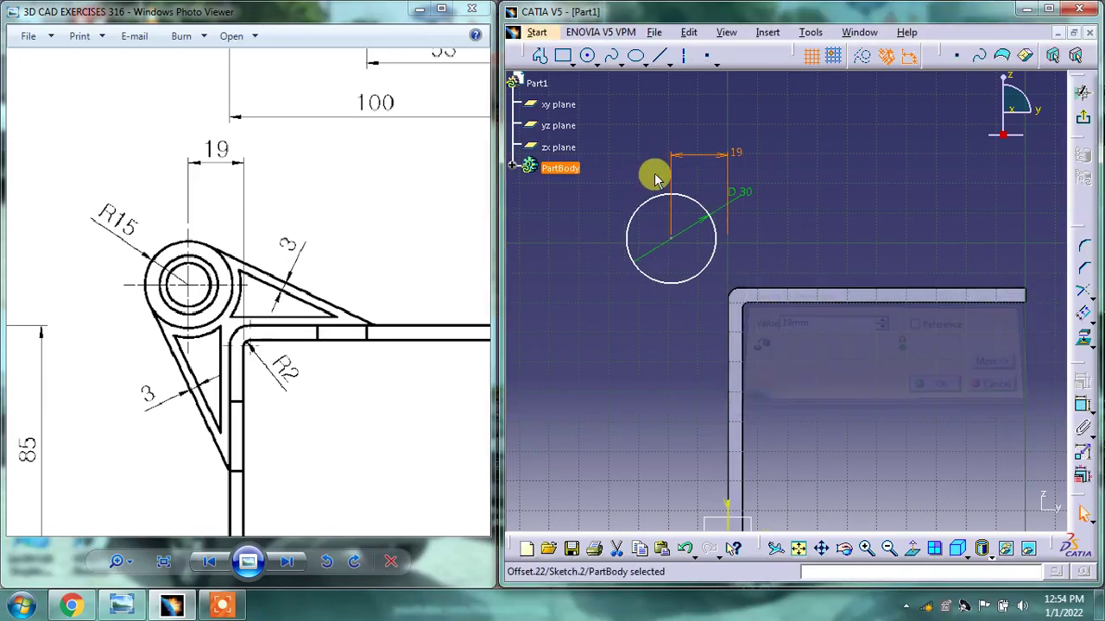
{"action": "left_click_drag", "start_coordinate": [270, 350], "coordinate": [136, 230]}
{"action": "left_click_drag", "start_coordinate": [296, 376], "coordinate": [253, 356]}
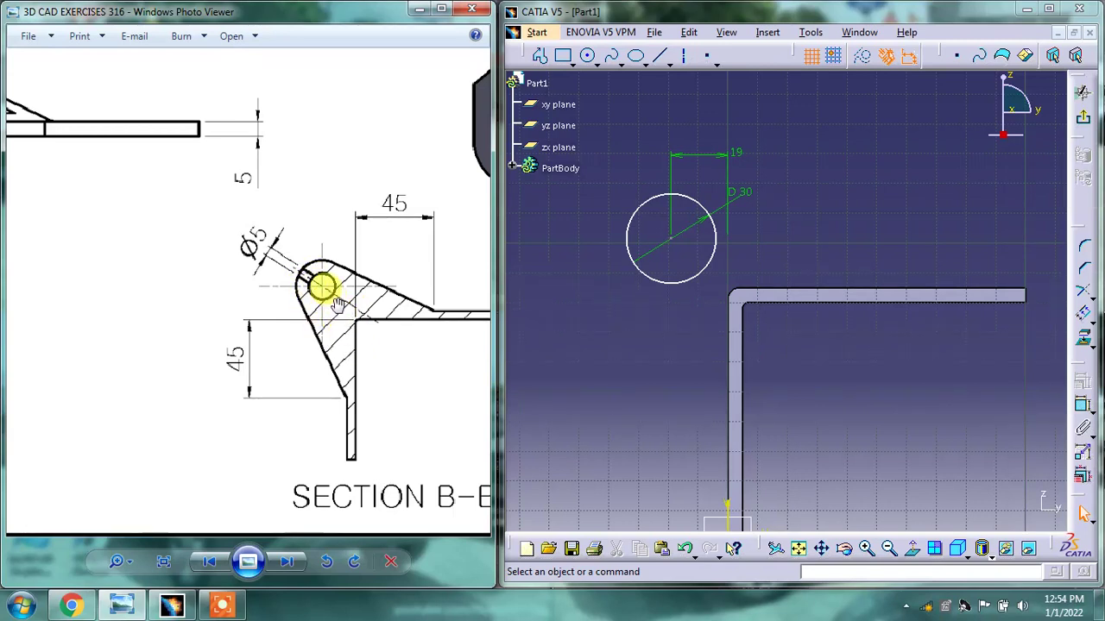
{"action": "mouse_move", "coordinate": [315, 318]}
{"action": "left_mouse_down"}
{"action": "mouse_move", "coordinate": [197, 308]}
{"action": "mouse_move", "coordinate": [185, 291]}
{"action": "mouse_move", "coordinate": [333, 357]}
{"action": "mouse_move", "coordinate": [187, 281]}
{"action": "mouse_move", "coordinate": [316, 285]}
{"action": "left_mouse_up"}
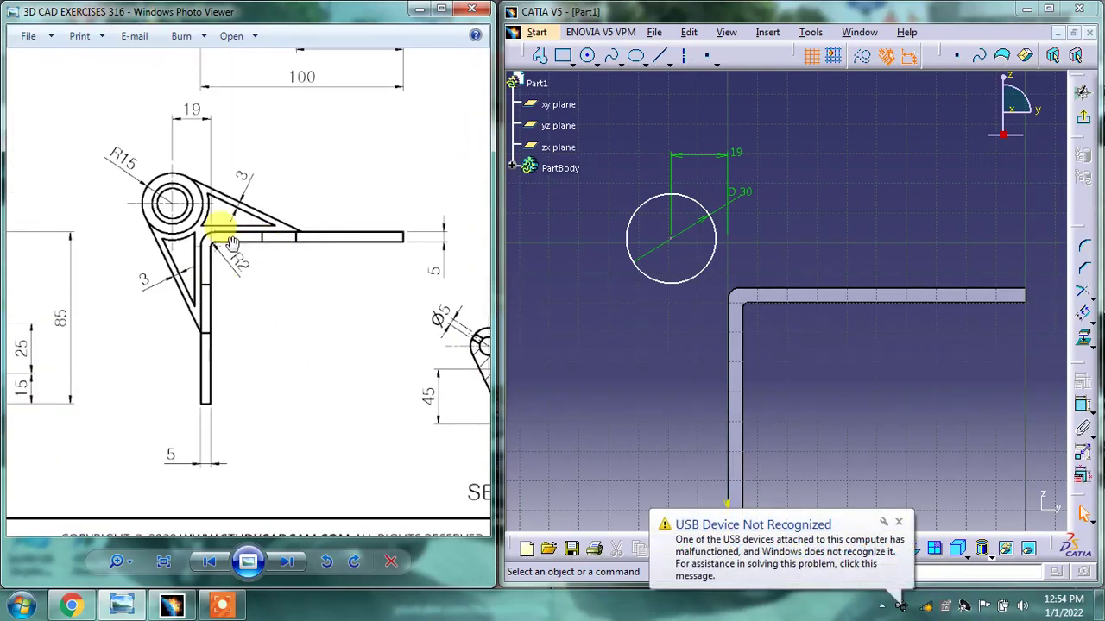
{"action": "scroll", "coordinate": [192, 235], "scroll_direction": "up", "scroll_amount": 1}
{"action": "scroll", "coordinate": [195, 232], "scroll_direction": "up", "scroll_amount": 1}
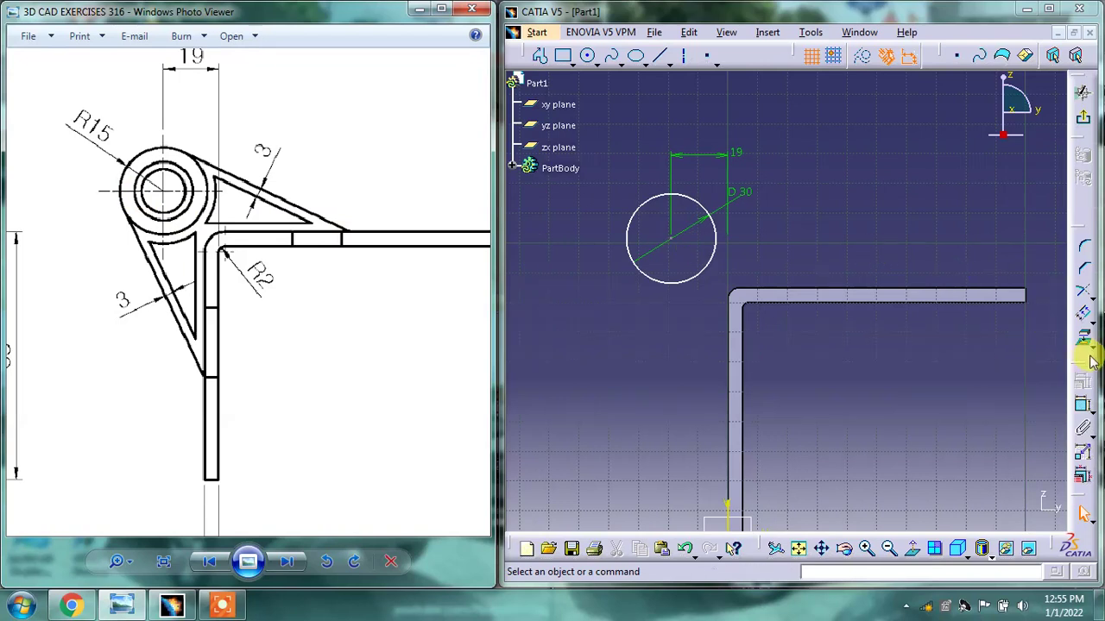
- Dimension the circle centre 15 mm from the plate's top edge
{"action": "left_click", "coordinate": [1082, 406]}
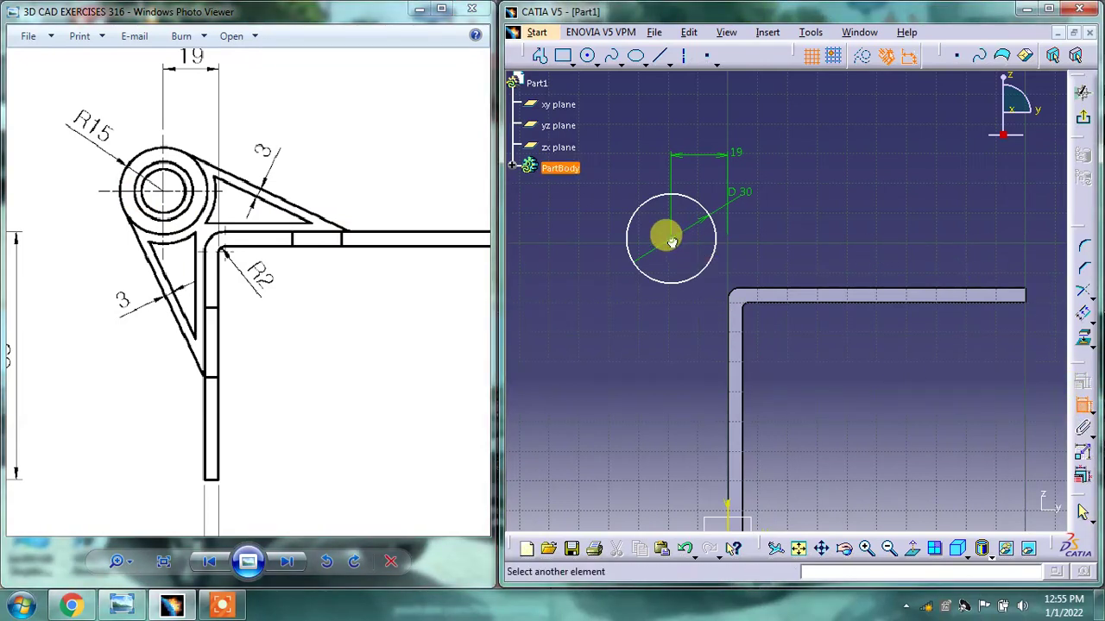
{"action": "left_click", "coordinate": [767, 290]}
{"action": "left_click", "coordinate": [577, 261]}
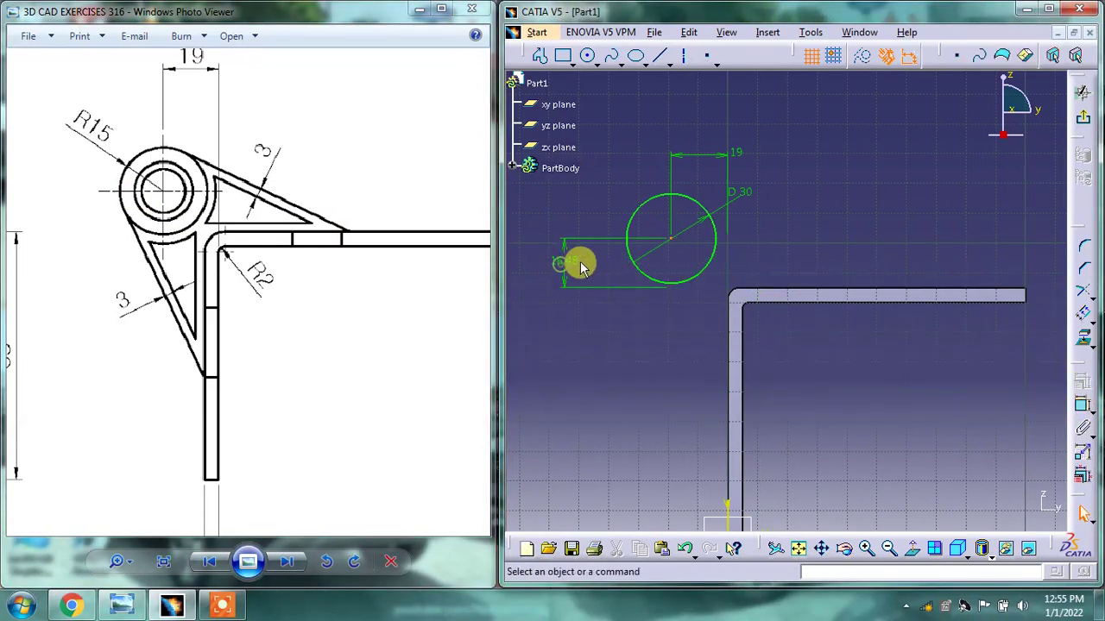
{"action": "double_click", "coordinate": [562, 250]}
{"action": "type", "text": "15mm"}
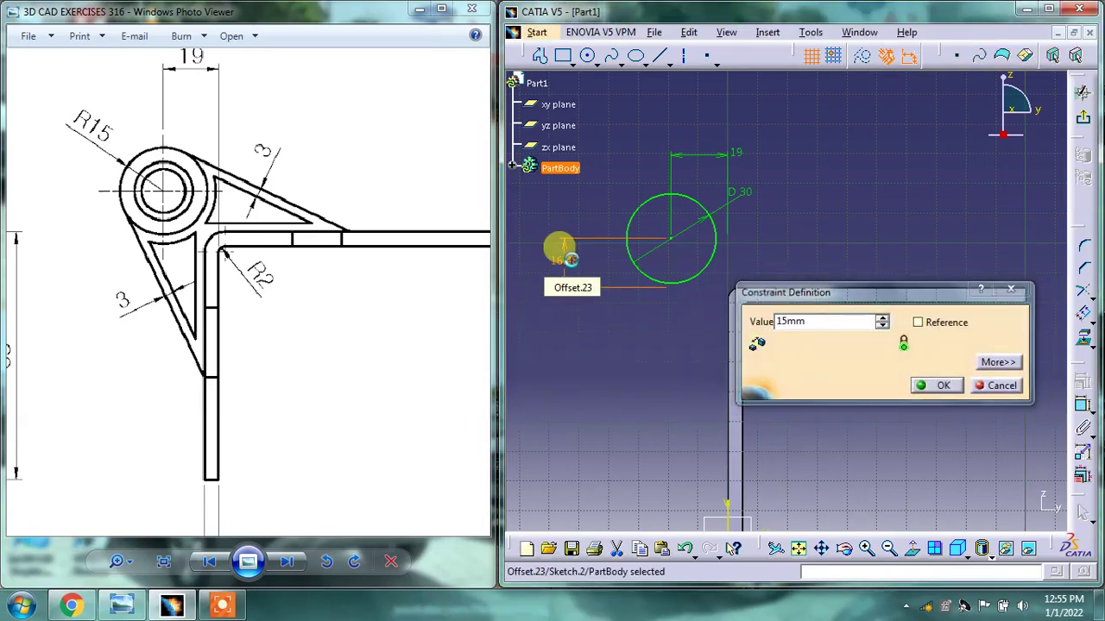
{"action": "key", "text": "Return"}
{"action": "left_click", "coordinate": [820, 213]}
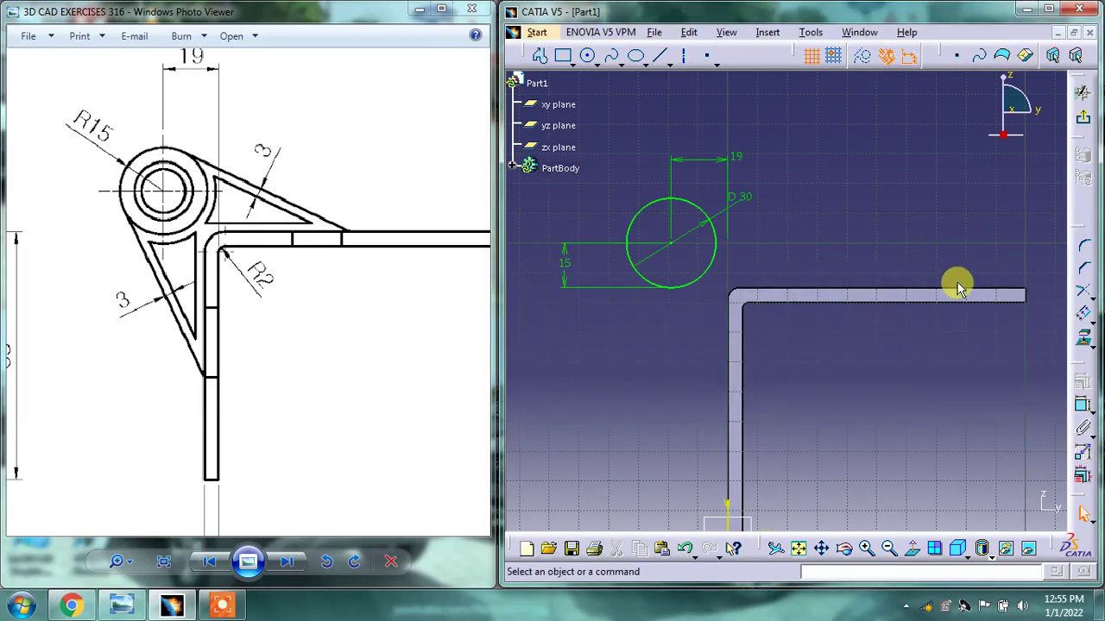
{"action": "left_click", "coordinate": [1082, 313]}
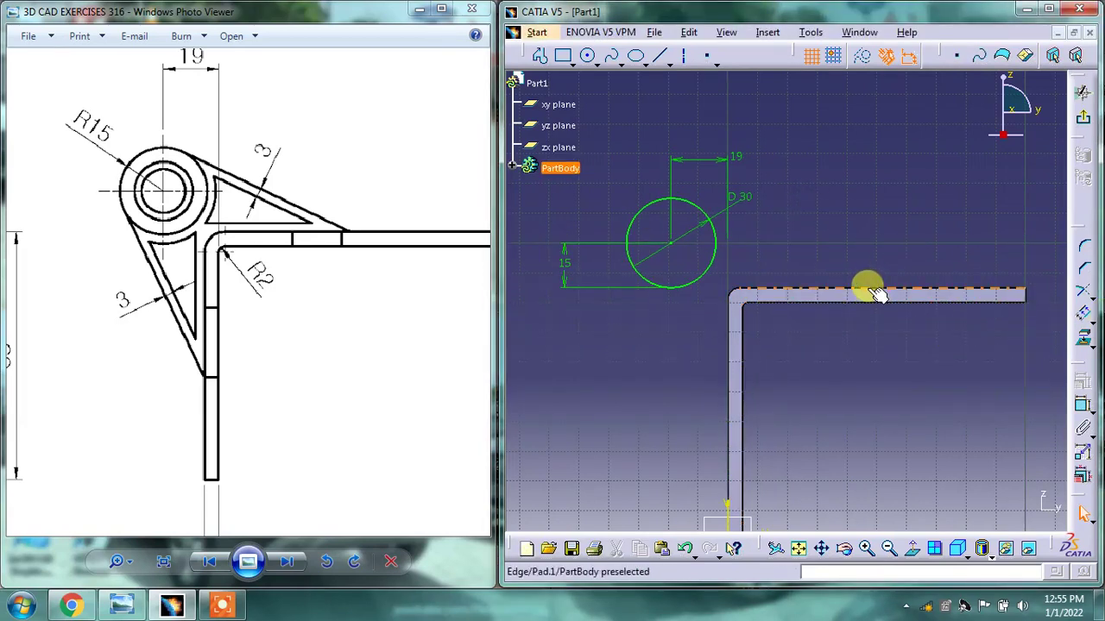
- Project the L-plate's top and left edges into the sketch as reference geometry
{"action": "key", "text": "Escape"}
{"action": "left_click", "coordinate": [1090, 296]}
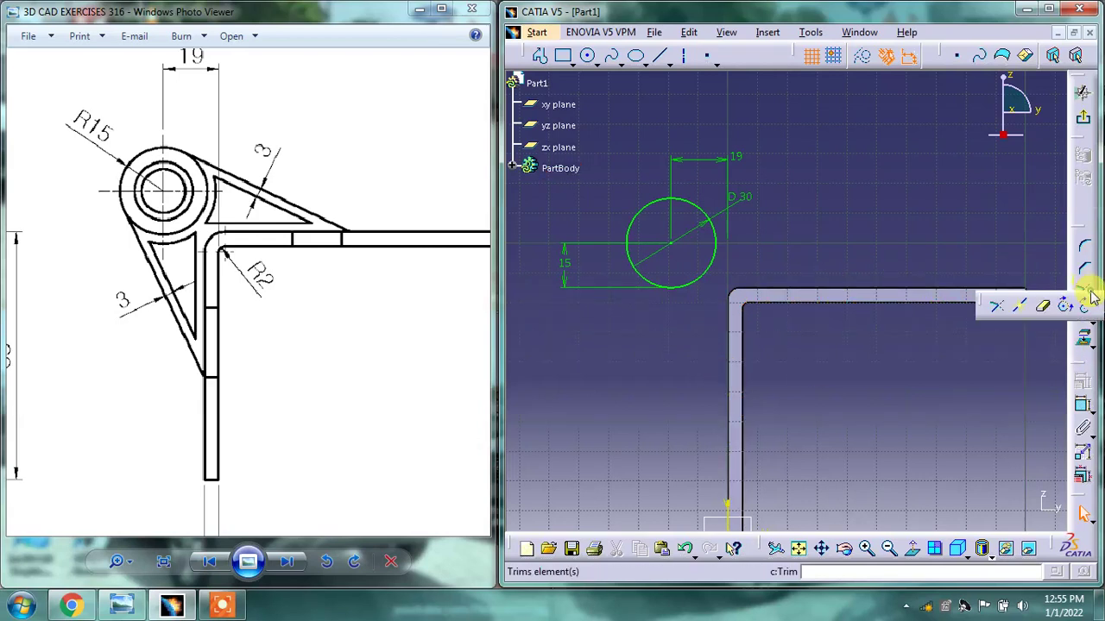
{"action": "left_click", "coordinate": [1089, 316]}
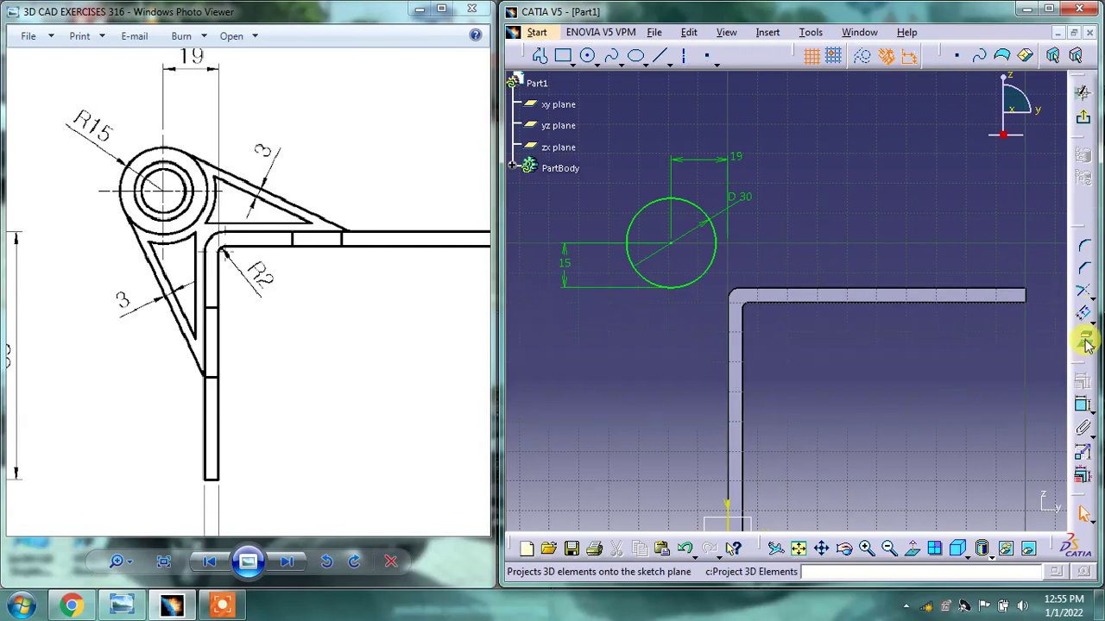
{"action": "left_click", "coordinate": [1088, 343]}
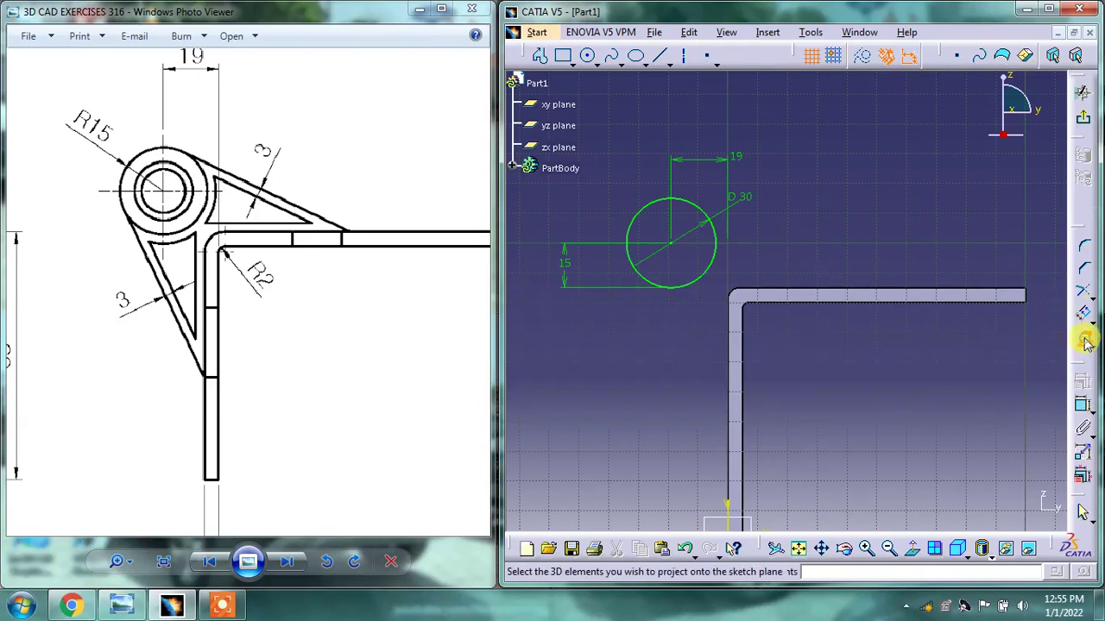
{"action": "left_click", "coordinate": [729, 307]}
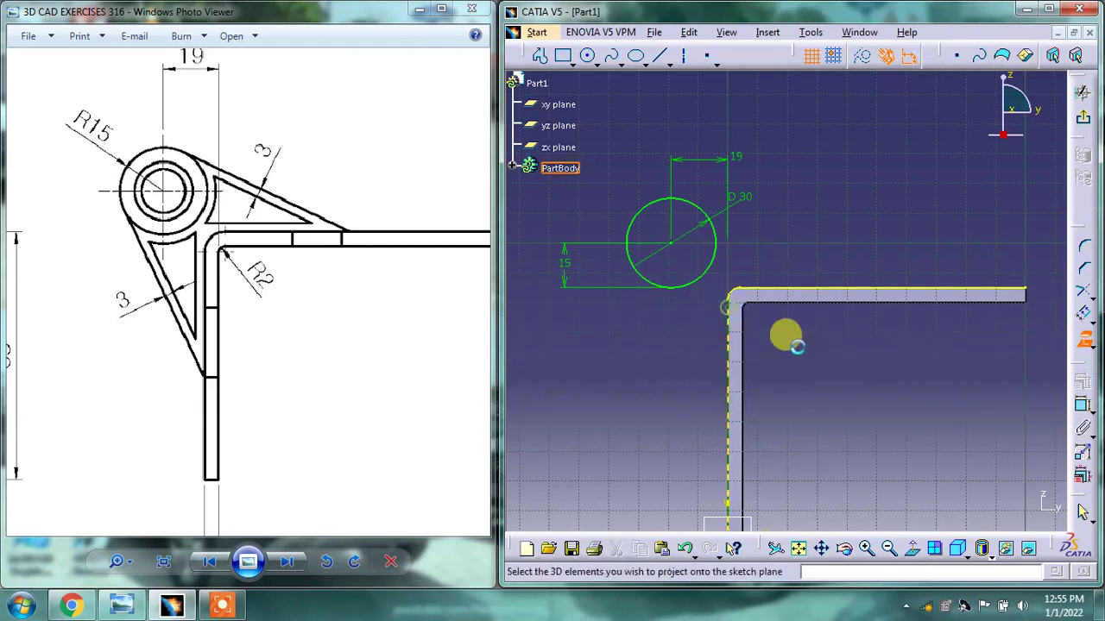
{"action": "left_click", "coordinate": [1088, 342]}
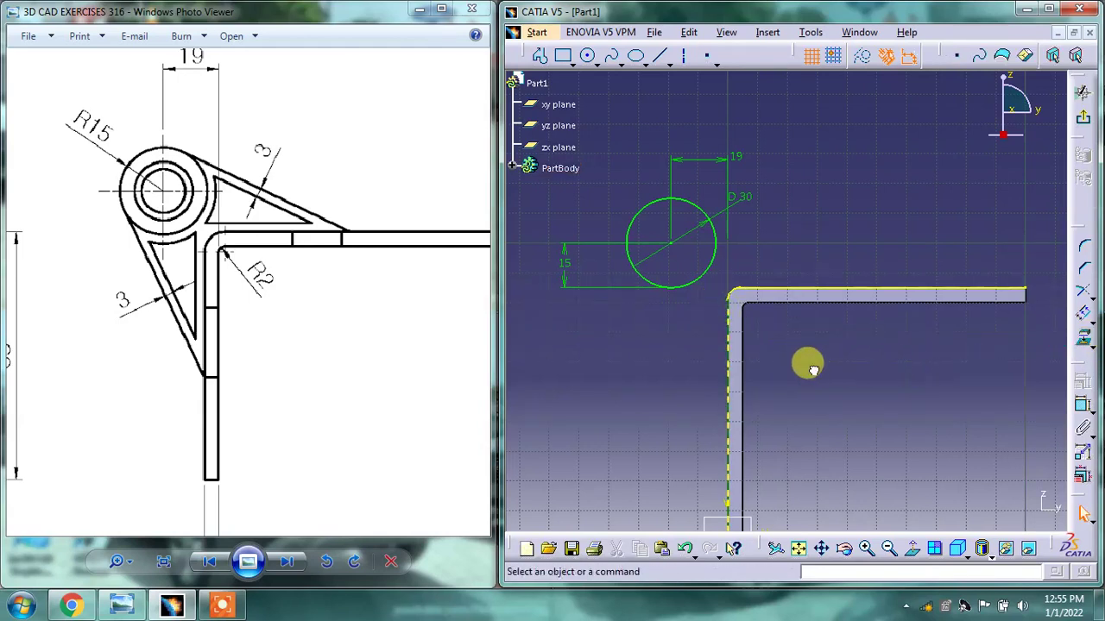
{"action": "middle_click_drag", "start_coordinate": [820, 371], "coordinate": [832, 311]}
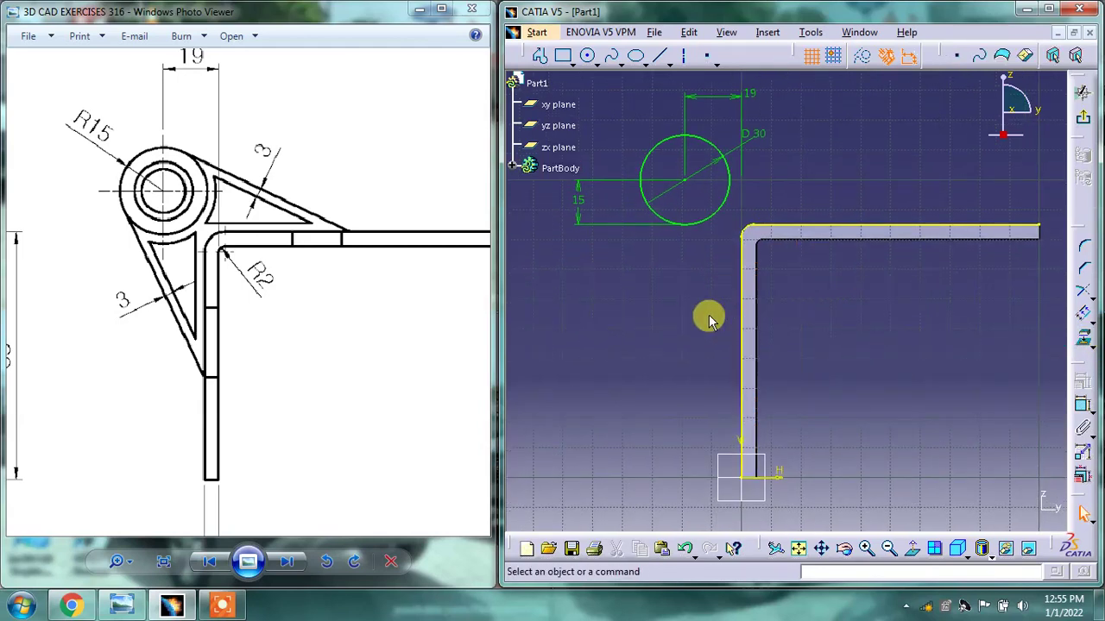
- Draw two lines from the boss circle to the plate's top and vertical edges
{"action": "left_click", "coordinate": [537, 62]}
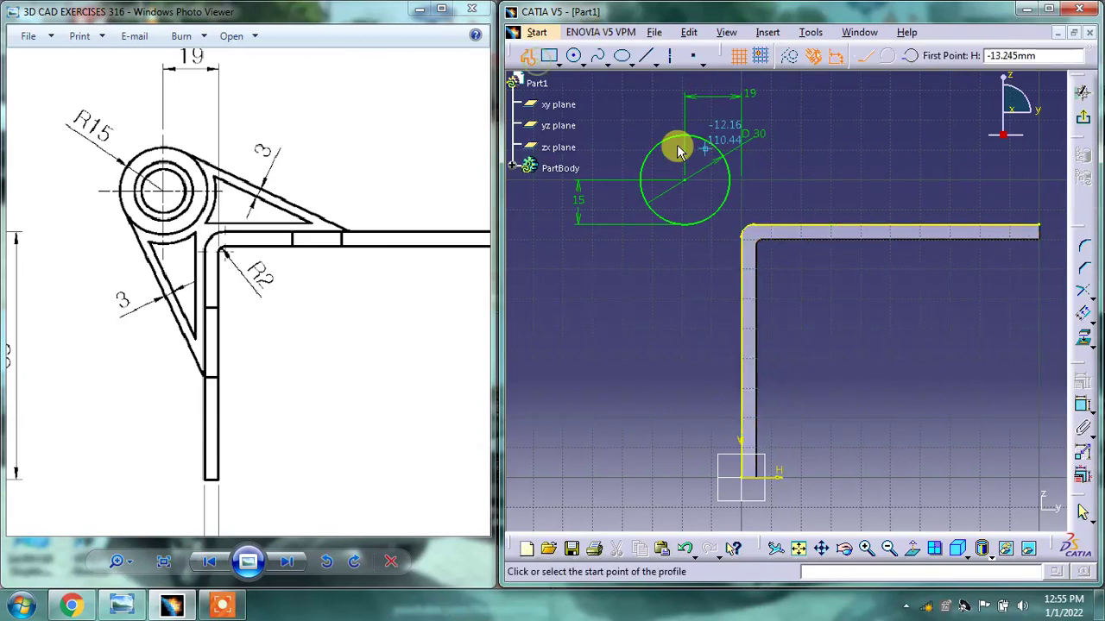
{"action": "left_click", "coordinate": [705, 135]}
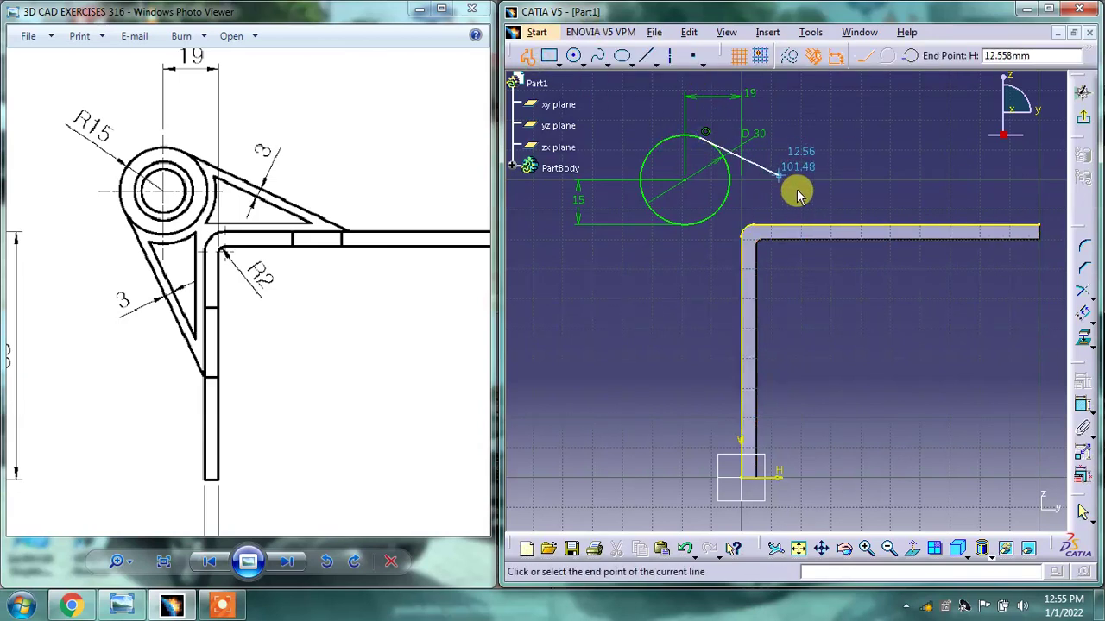
{"action": "double_click", "coordinate": [834, 223]}
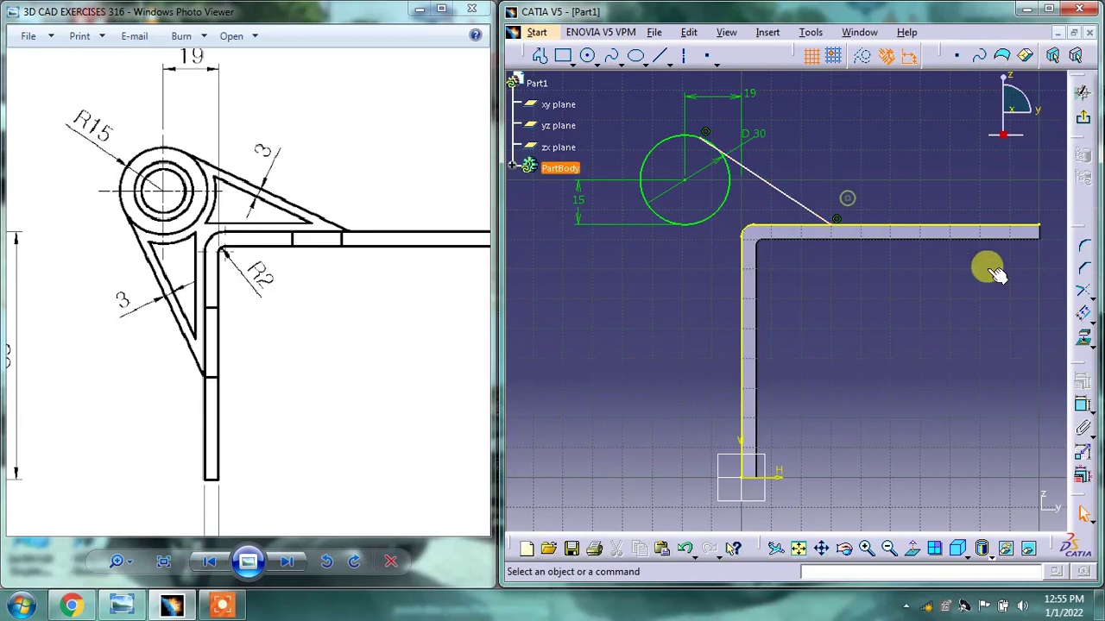
{"action": "left_click", "coordinate": [541, 57]}
{"action": "left_click", "coordinate": [656, 204]}
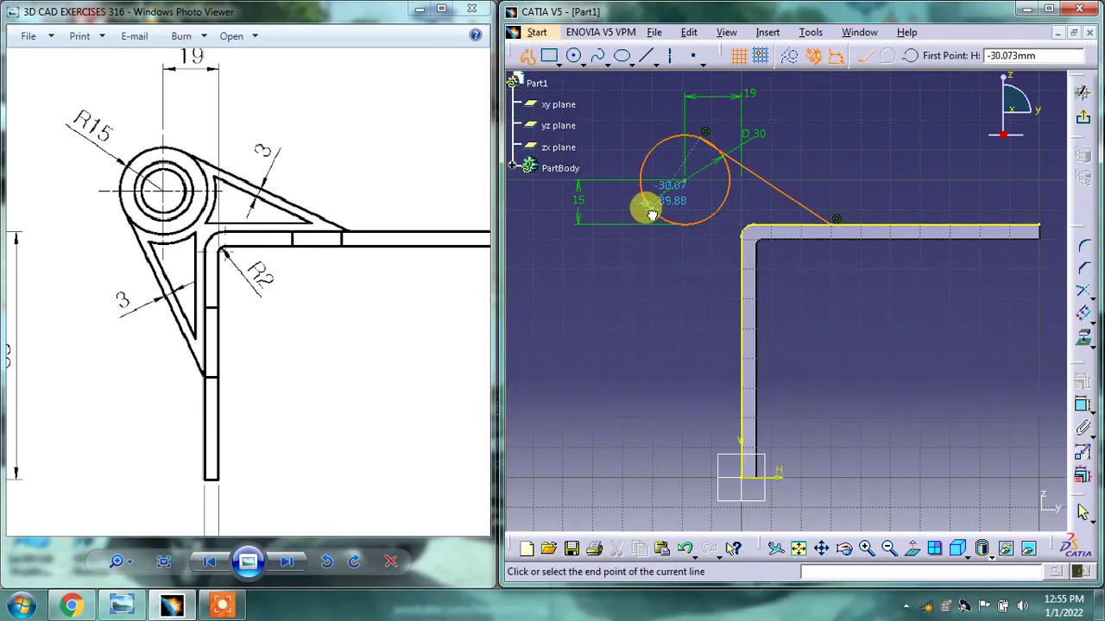
{"action": "double_click", "coordinate": [739, 325]}
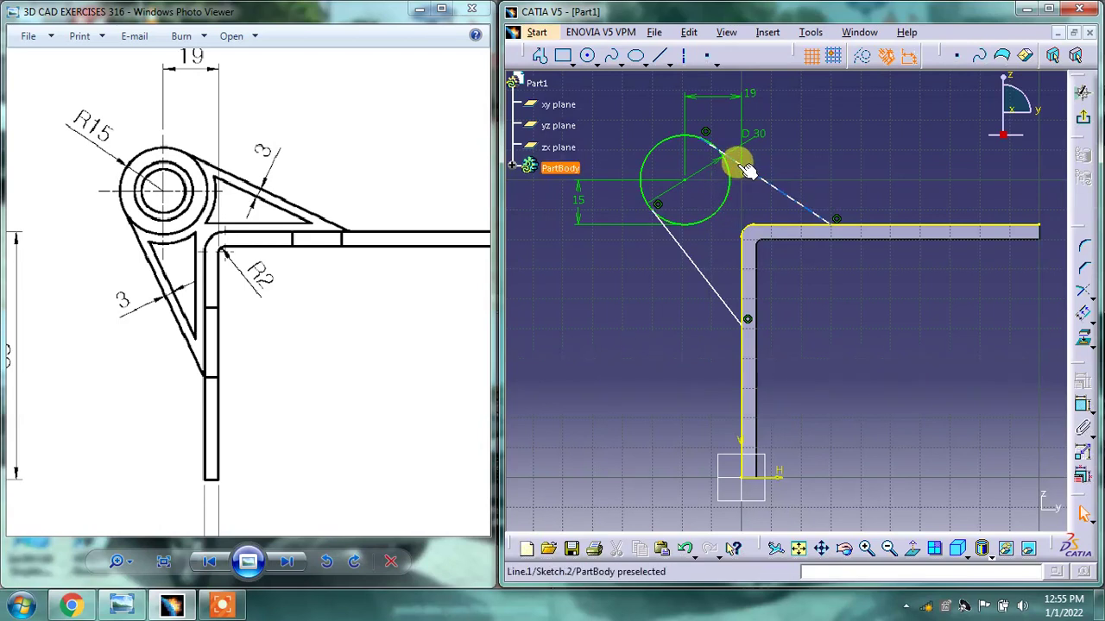
- Constrain both the upper and lower lines tangent to the boss circle
{"action": "left_click", "coordinate": [735, 178]}
{"action": "left_click", "coordinate": [758, 172], "text": "ctrl"}
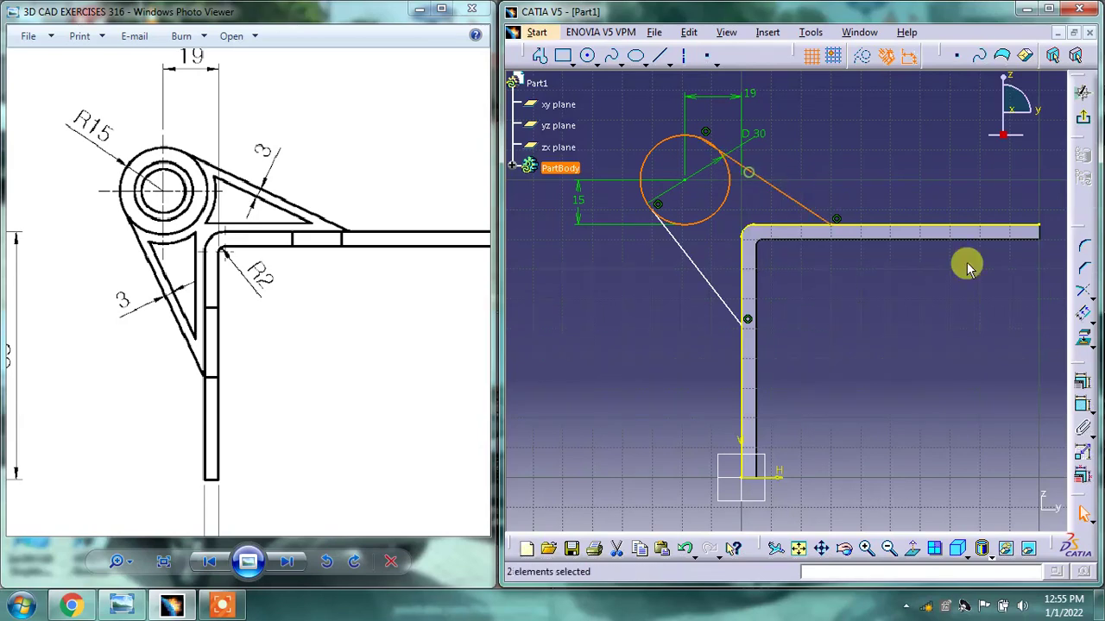
{"action": "left_click", "coordinate": [1084, 382]}
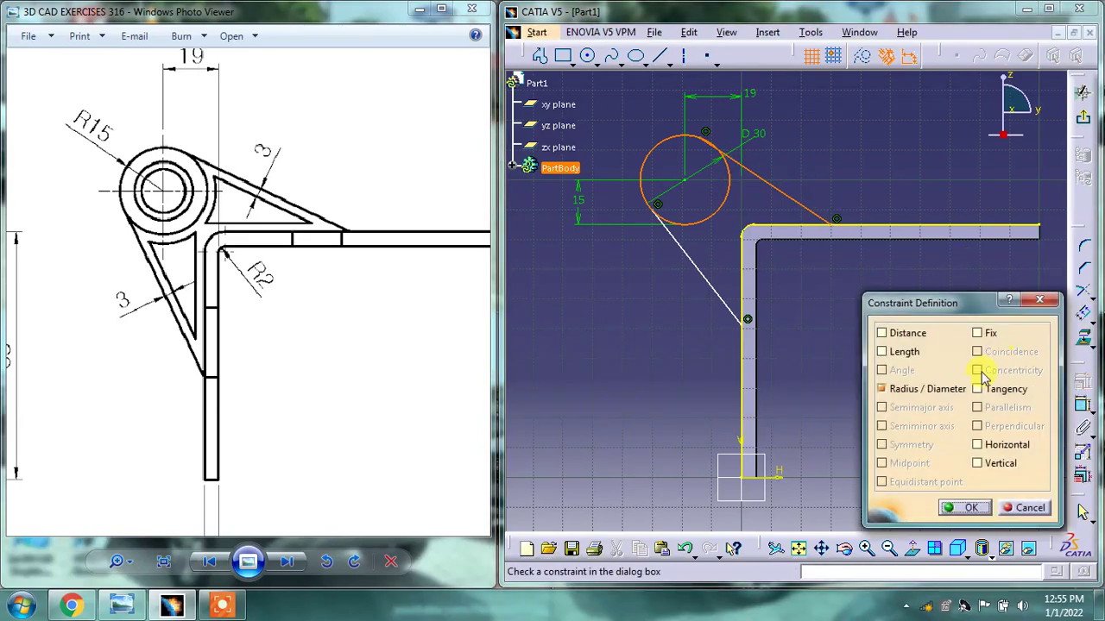
{"action": "left_click", "coordinate": [984, 390]}
{"action": "left_click", "coordinate": [960, 508]}
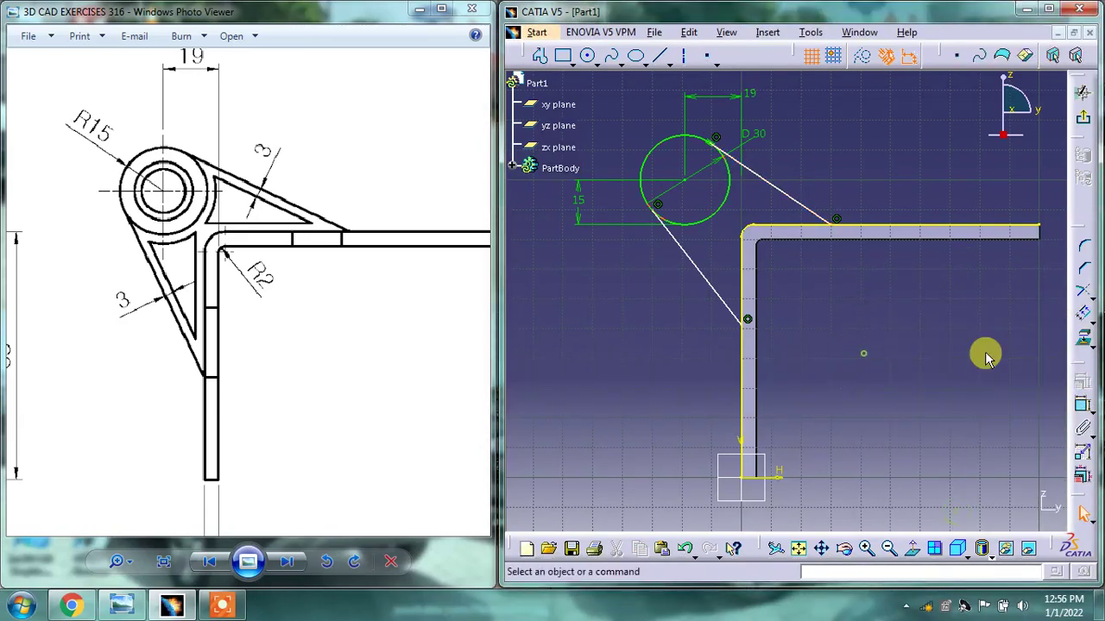
{"action": "left_click", "coordinate": [666, 218]}
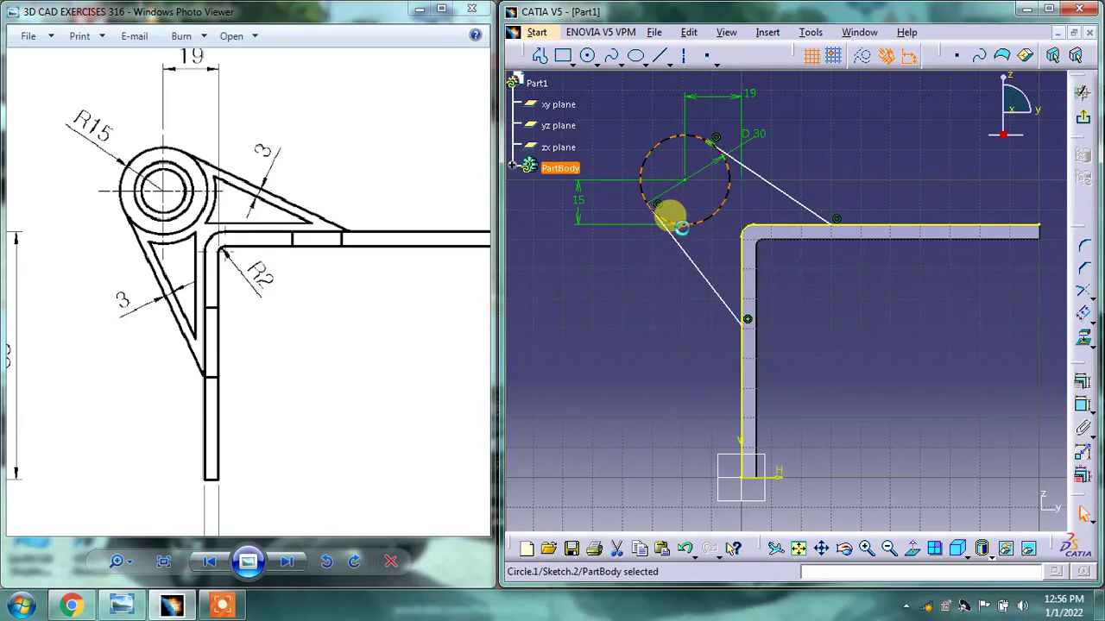
{"action": "left_click", "coordinate": [682, 238], "text": "ctrl"}
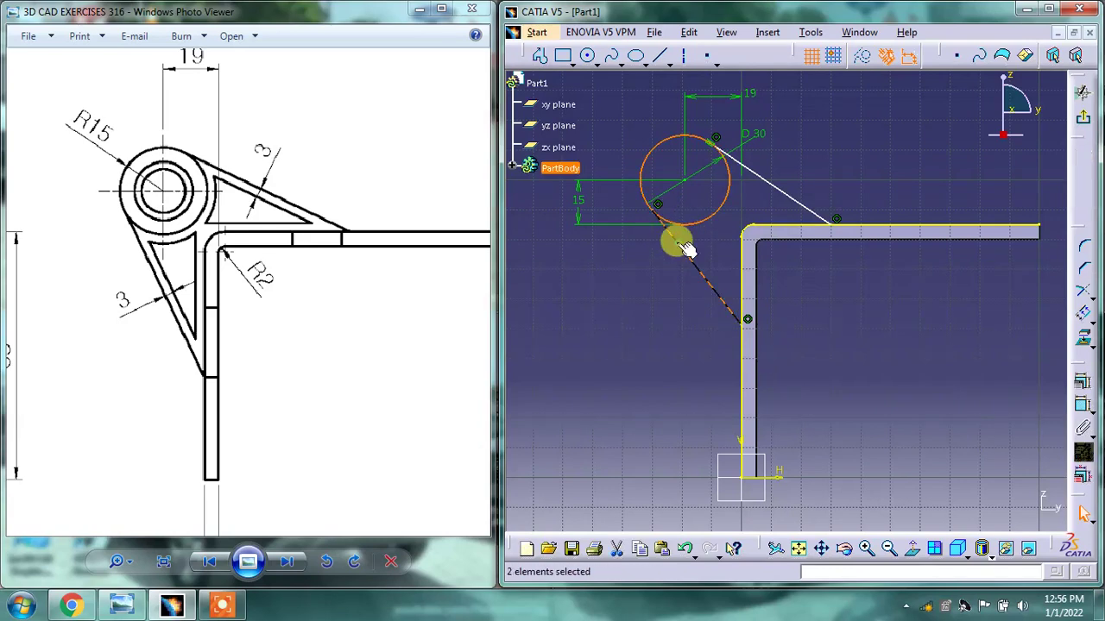
{"action": "left_click", "coordinate": [1084, 380]}
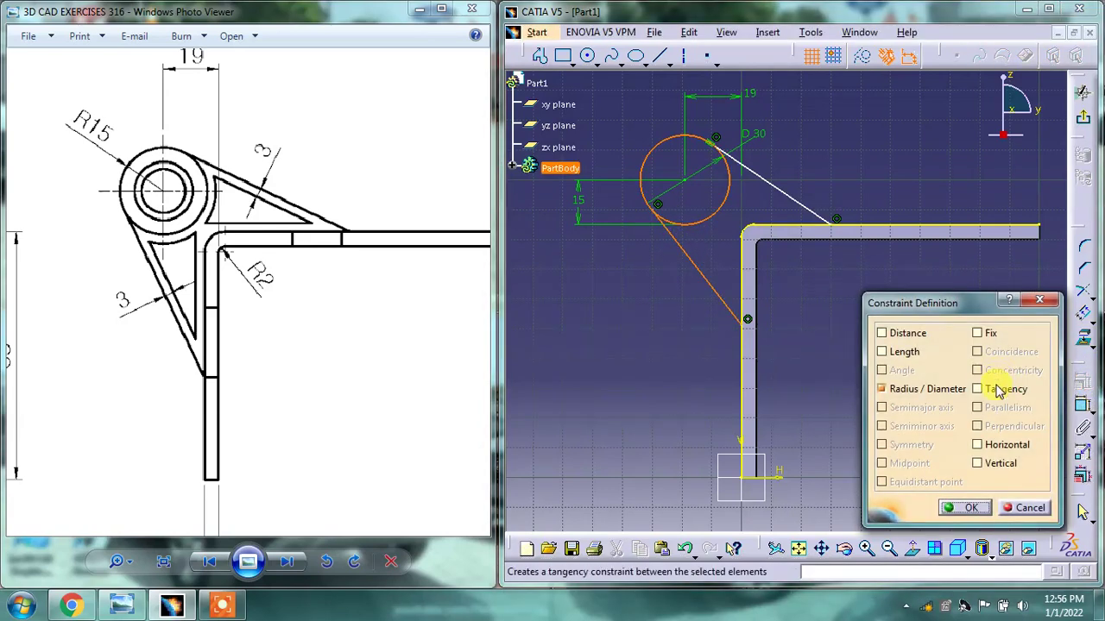
{"action": "left_click", "coordinate": [997, 389]}
{"action": "left_click", "coordinate": [965, 508]}
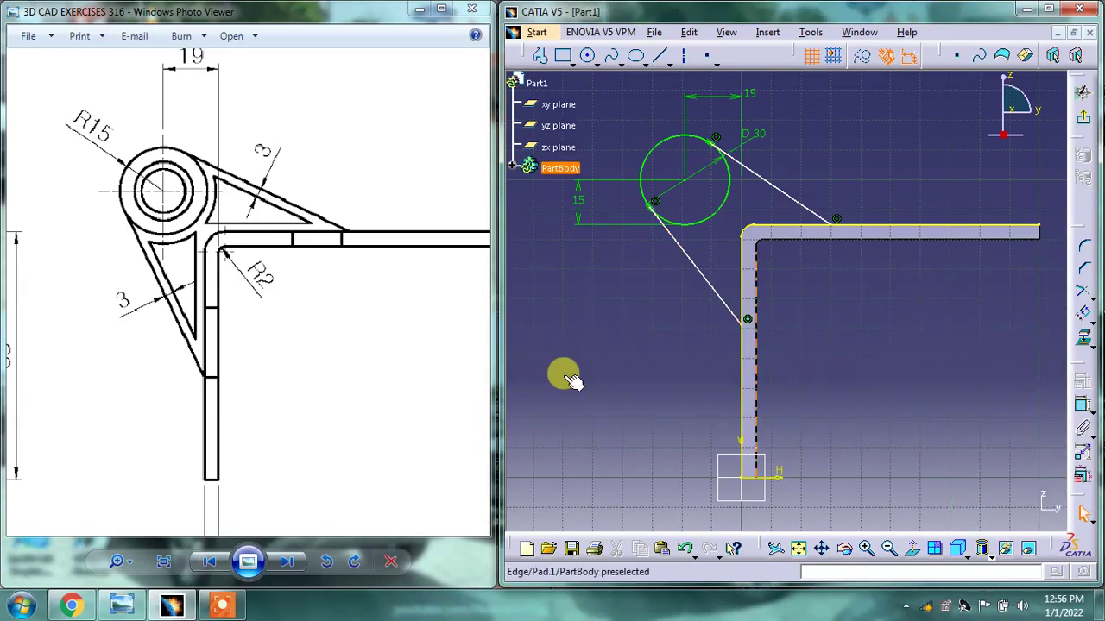
- Select the D30 dimension and pan the reference drawing across Section B-B and the hinge view
{"action": "left_click", "coordinate": [763, 137]}
{"action": "mouse_move", "coordinate": [243, 386]}
{"action": "left_mouse_down"}
{"action": "mouse_move", "coordinate": [264, 306]}
{"action": "mouse_move", "coordinate": [160, 325]}
{"action": "mouse_move", "coordinate": [301, 360]}
{"action": "left_mouse_up"}
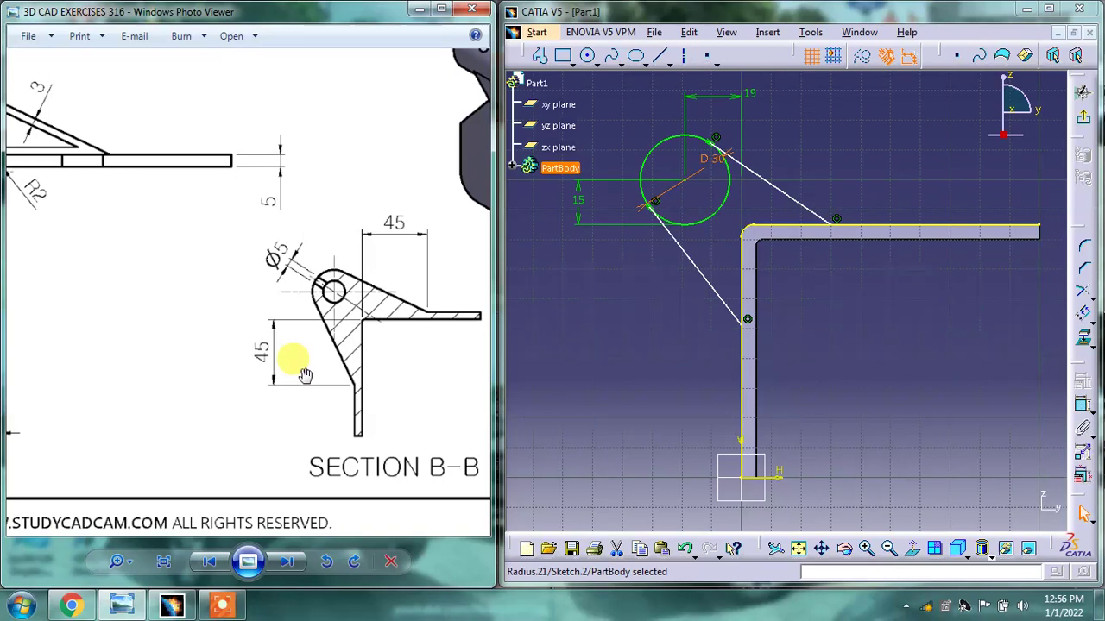
{"action": "left_click_drag", "start_coordinate": [259, 313], "coordinate": [377, 415]}
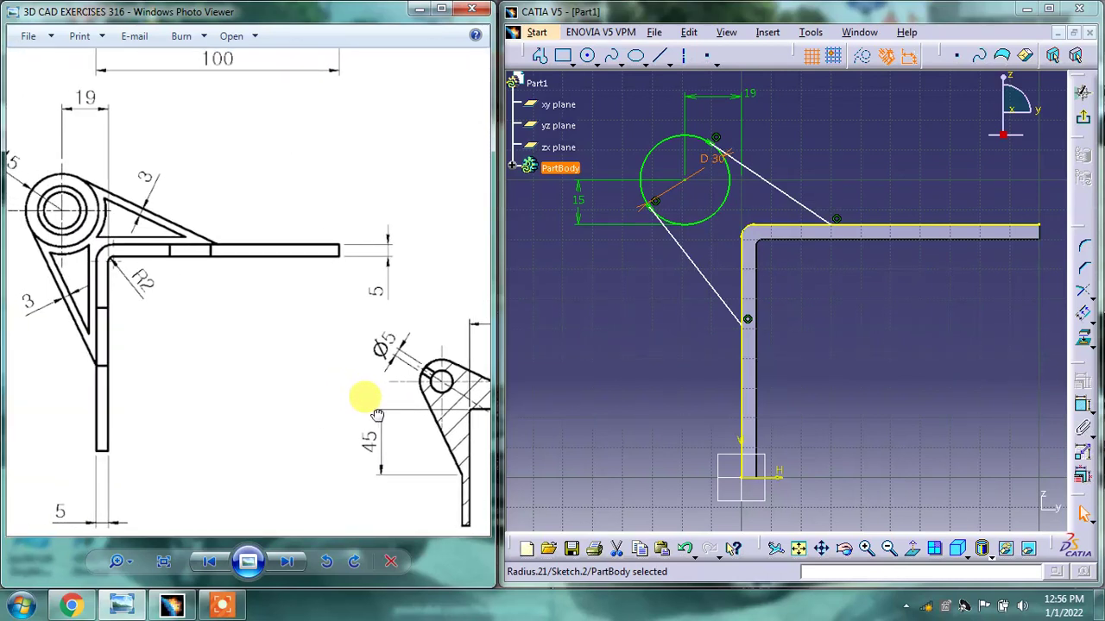
{"action": "left_click_drag", "start_coordinate": [378, 415], "coordinate": [161, 362]}
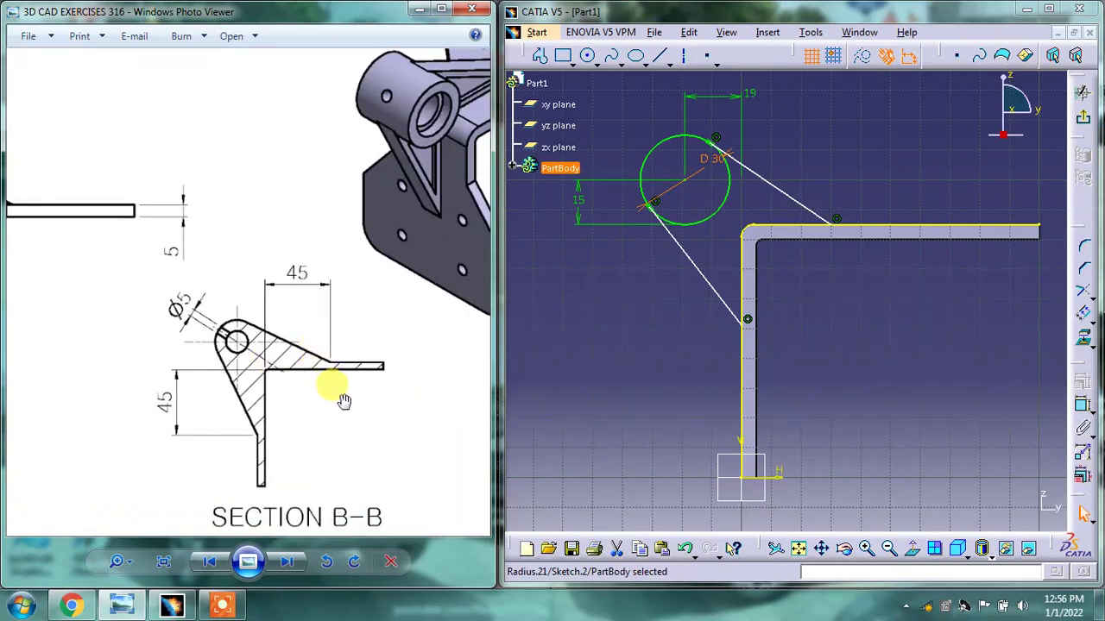
{"action": "left_click_drag", "start_coordinate": [344, 402], "coordinate": [204, 394]}
{"action": "mouse_move", "coordinate": [129, 328]}
{"action": "left_mouse_down"}
{"action": "mouse_move", "coordinate": [253, 319]}
{"action": "mouse_move", "coordinate": [185, 296]}
{"action": "left_mouse_up"}
{"action": "mouse_move", "coordinate": [86, 256]}
{"action": "left_mouse_down"}
{"action": "mouse_move", "coordinate": [198, 341]}
{"action": "mouse_move", "coordinate": [222, 347]}
{"action": "mouse_move", "coordinate": [222, 332]}
{"action": "left_mouse_up"}
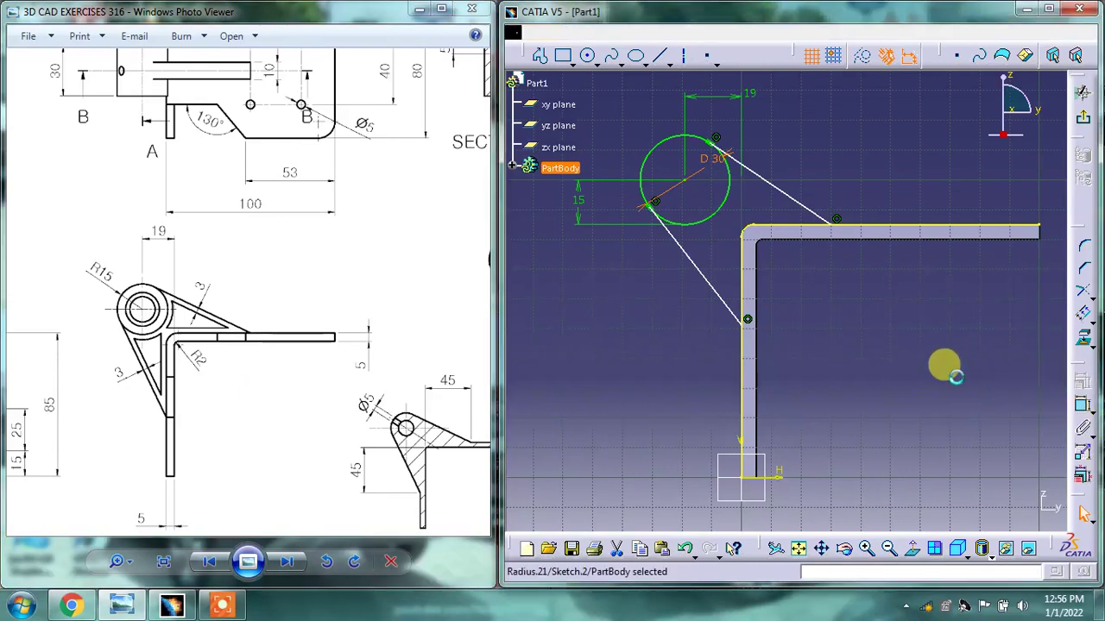
- Start a dimension constraint while panning the reference drawing to the R15 boss and rib detail
{"action": "left_click", "coordinate": [1080, 407]}
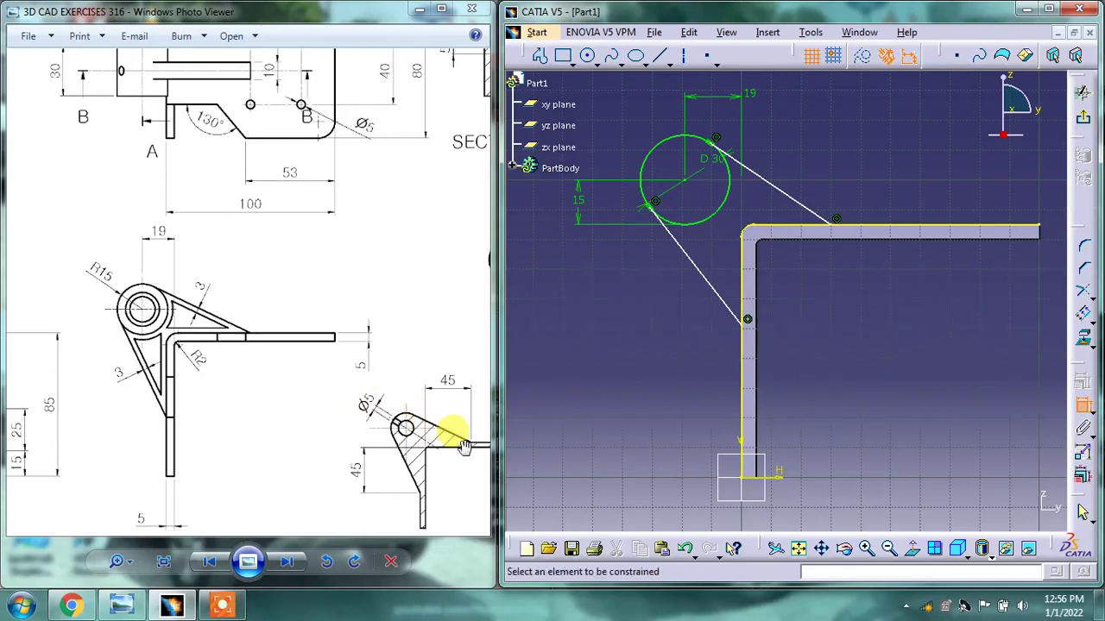
{"action": "mouse_move", "coordinate": [452, 427]}
{"action": "left_mouse_down"}
{"action": "mouse_move", "coordinate": [389, 448]}
{"action": "mouse_move", "coordinate": [280, 395]}
{"action": "left_mouse_up"}
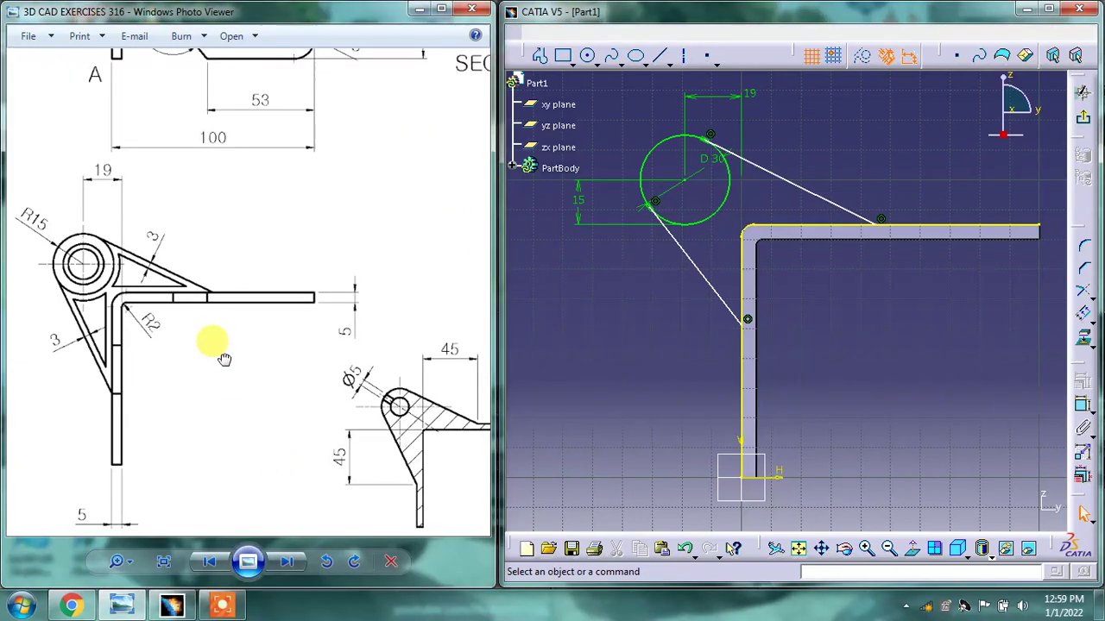
{"action": "left_click_drag", "start_coordinate": [442, 420], "coordinate": [372, 403]}
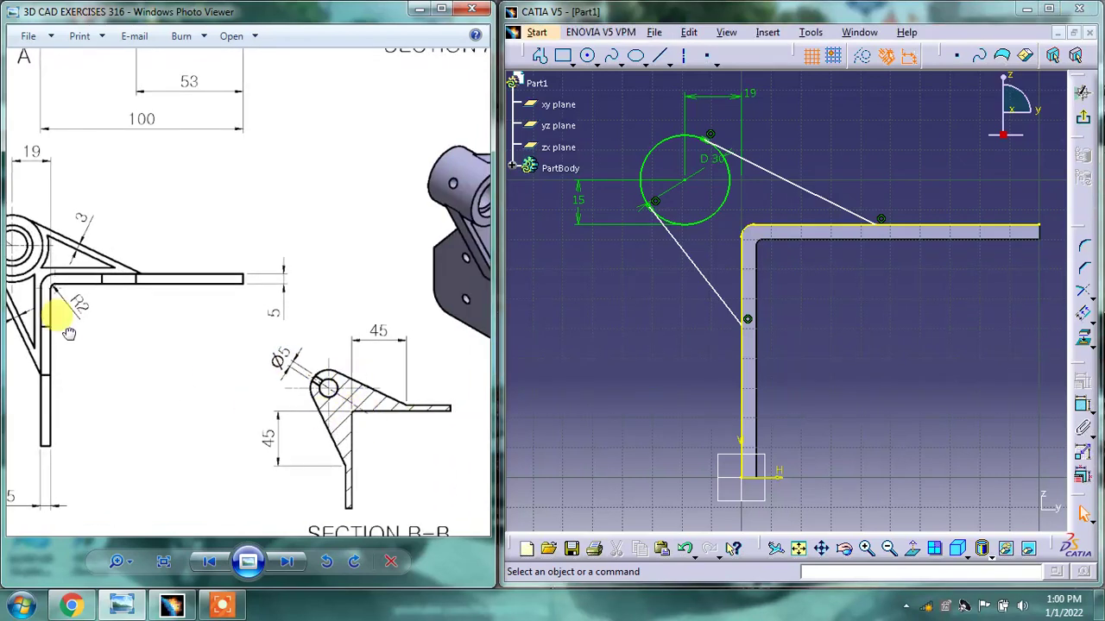
{"action": "left_click_drag", "start_coordinate": [58, 320], "coordinate": [175, 322]}
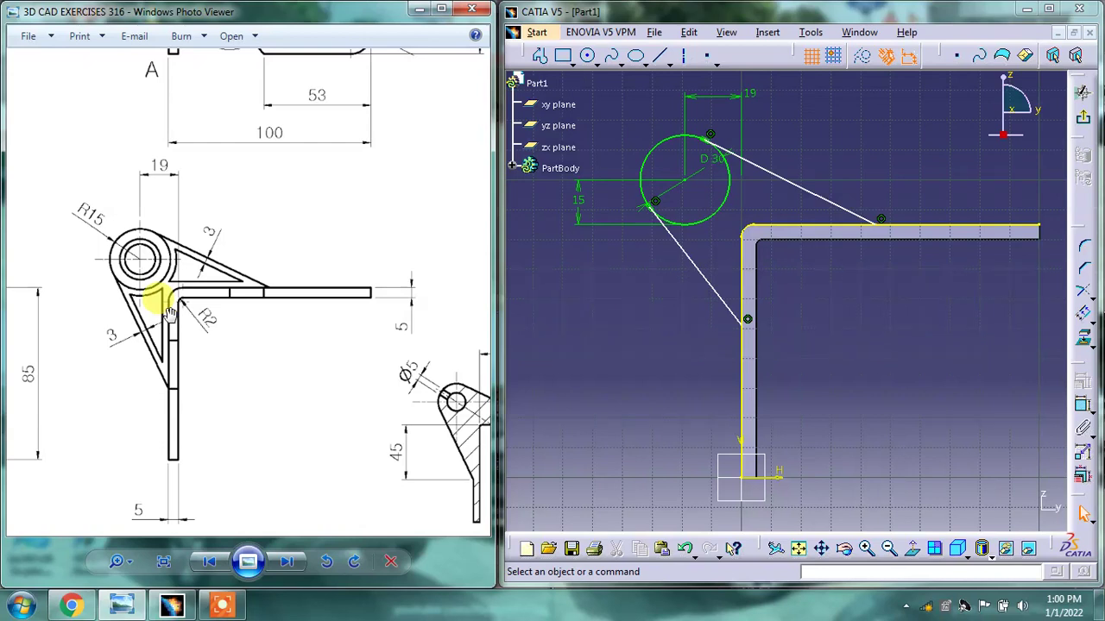
{"action": "left_click_drag", "start_coordinate": [275, 322], "coordinate": [197, 295]}
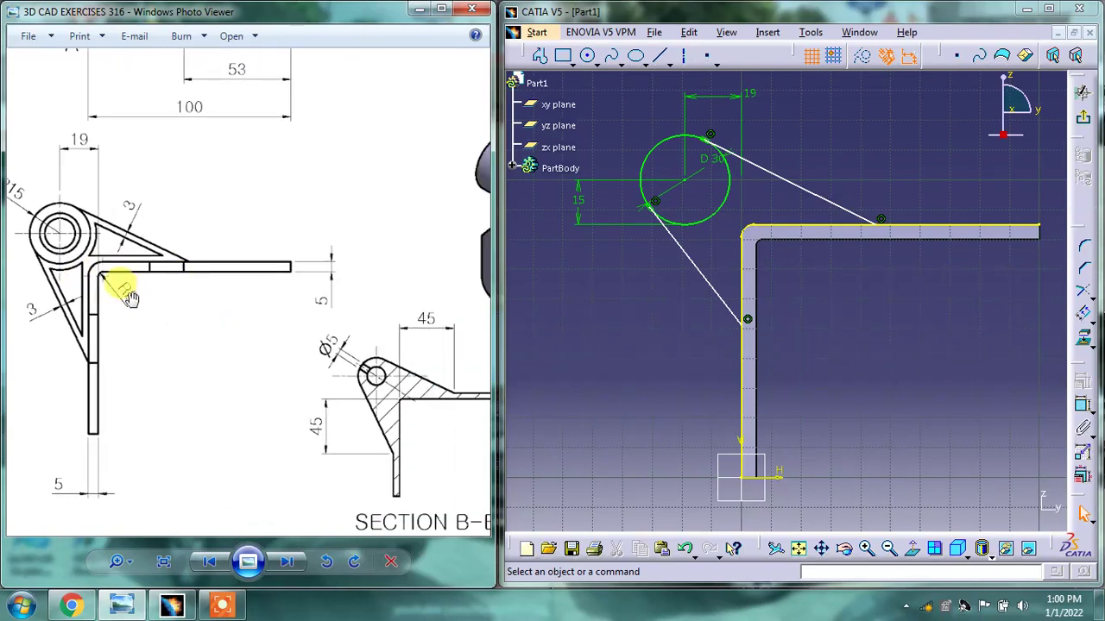
{"action": "left_click_drag", "start_coordinate": [129, 298], "coordinate": [153, 276]}
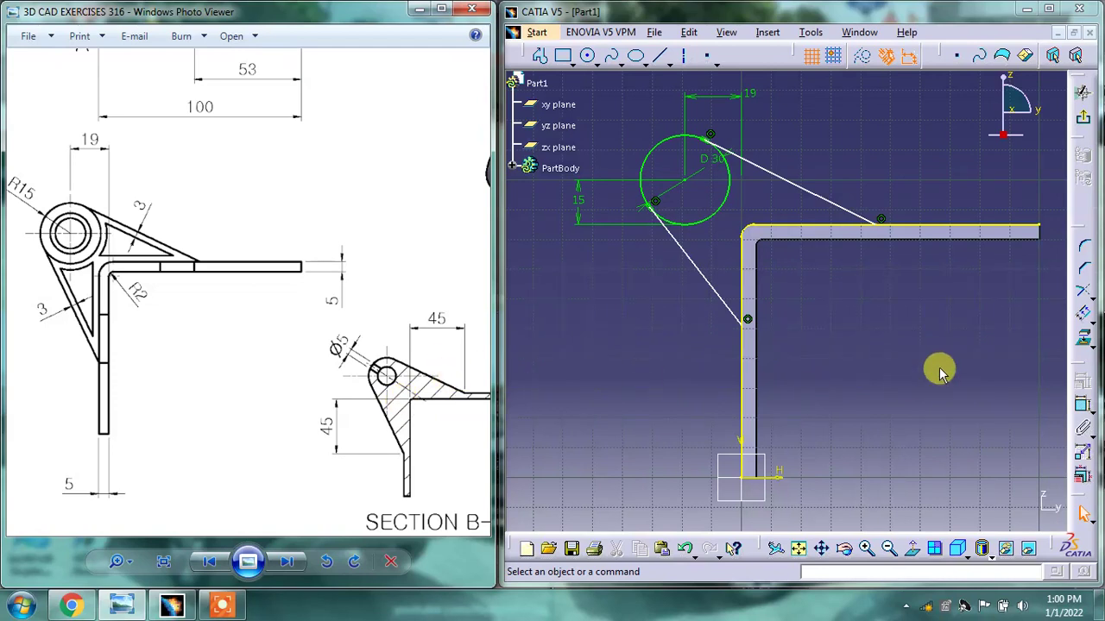
- Dimension the top-edge rib endpoint 45 mm from the plate's vertical inner edge
{"action": "left_click", "coordinate": [1084, 405]}
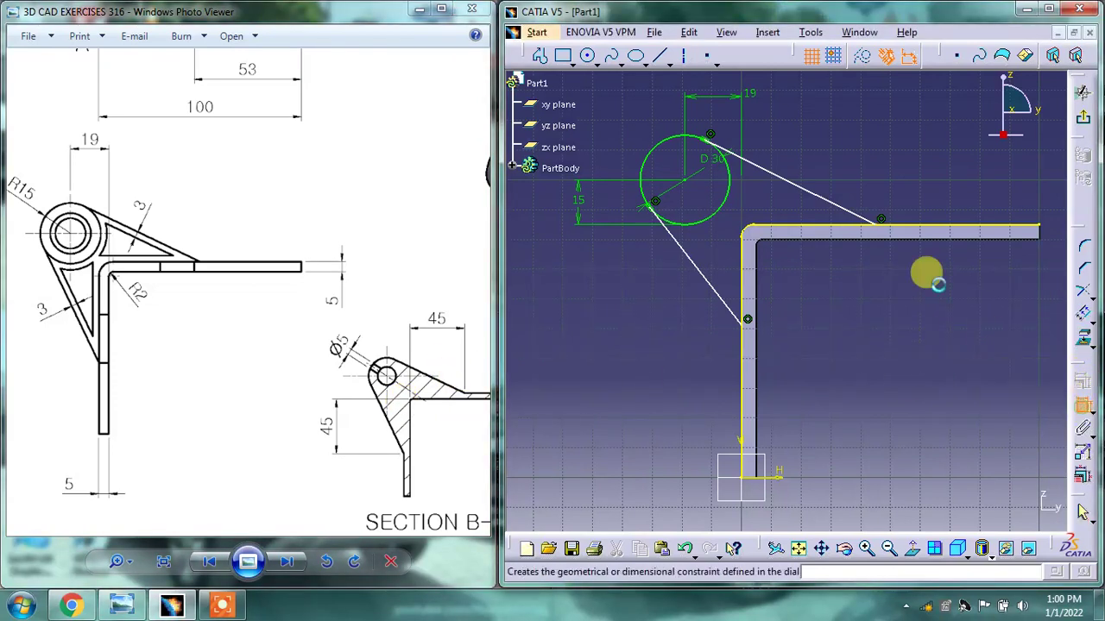
{"action": "left_click", "coordinate": [880, 220]}
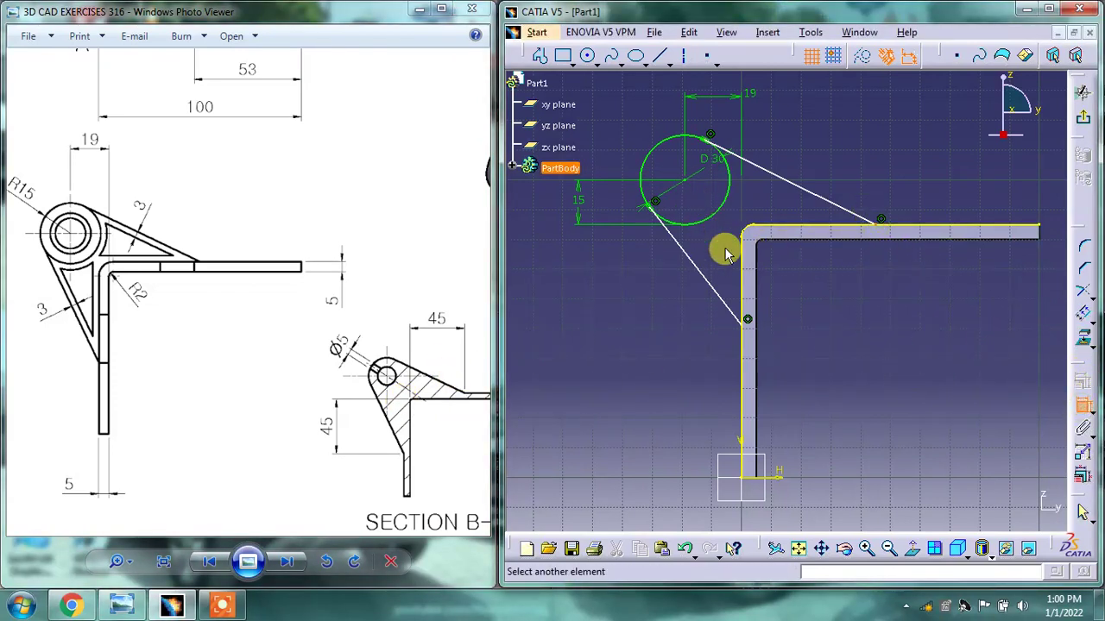
{"action": "left_click", "coordinate": [754, 270]}
{"action": "left_click", "coordinate": [786, 152]}
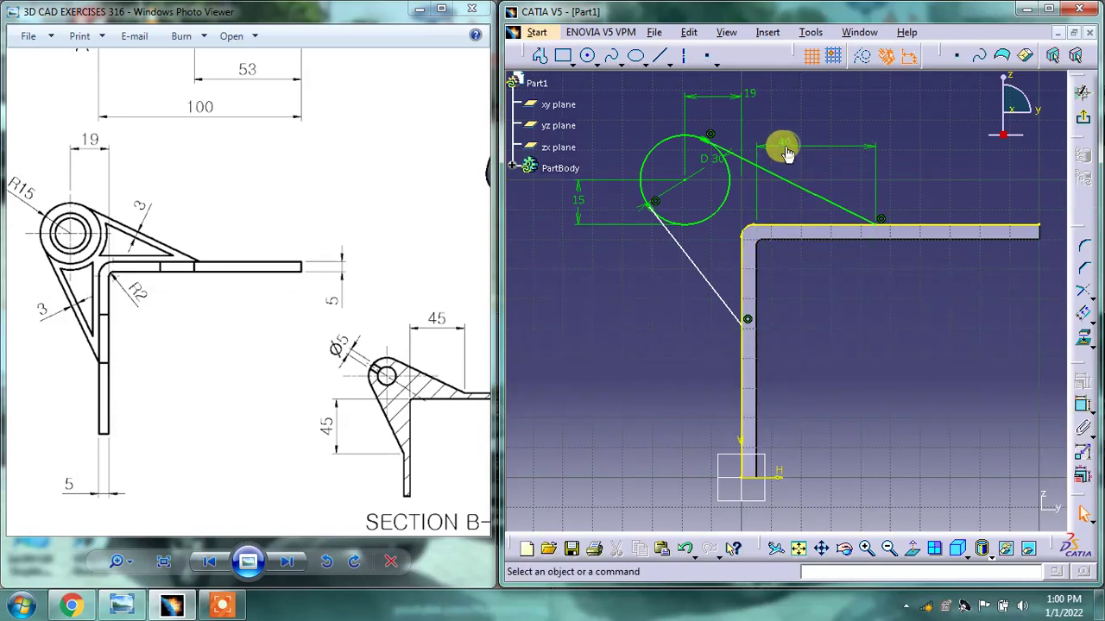
{"action": "double_click", "coordinate": [783, 145]}
{"action": "type", "text": "45mm"}
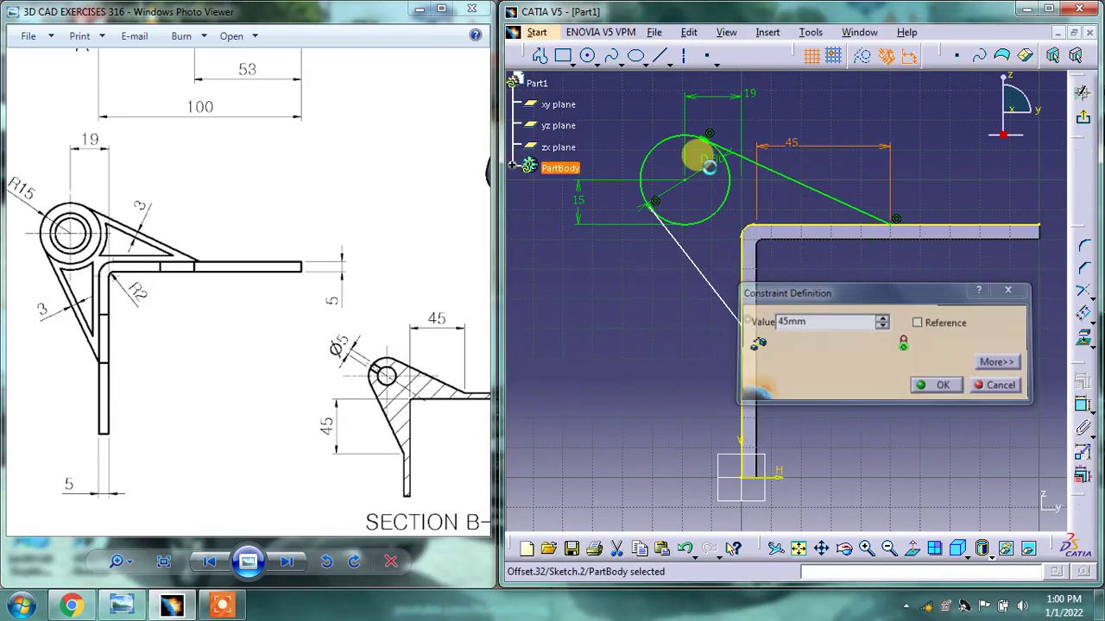
{"action": "key", "text": "Return"}
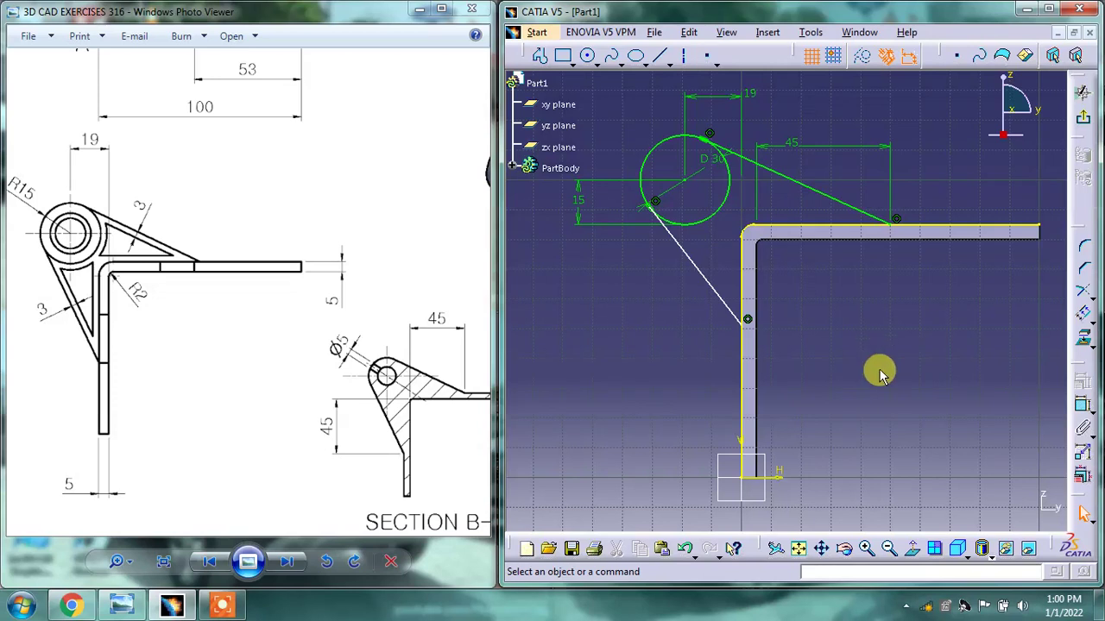
- Dimension the vertical-leg rib endpoint 45 mm from the top edge
{"action": "left_click", "coordinate": [1082, 404]}
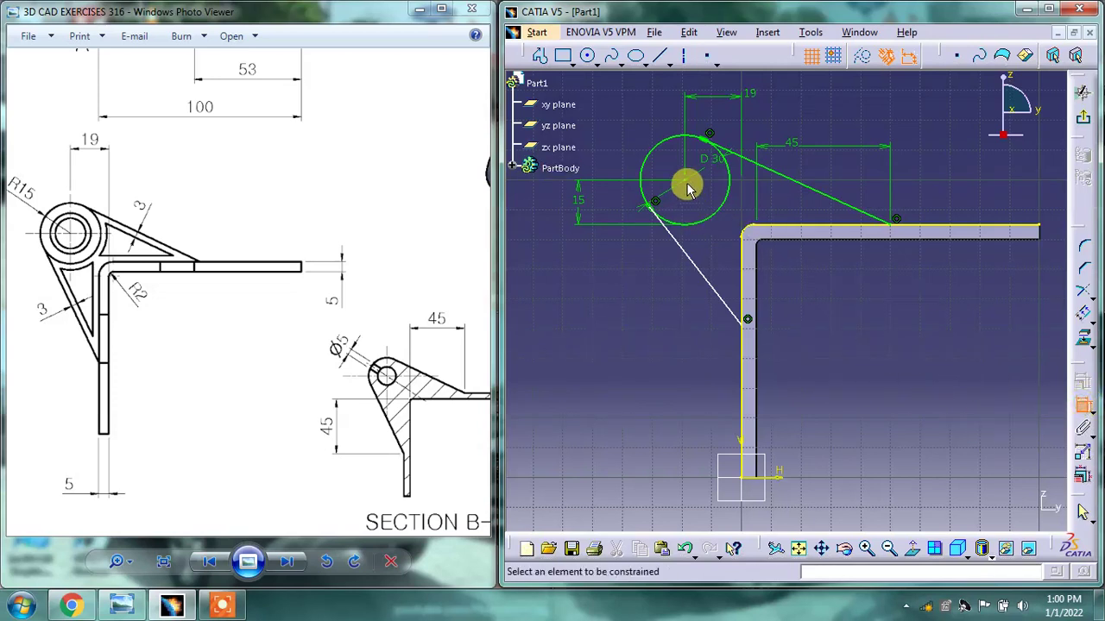
{"action": "left_click", "coordinate": [747, 321]}
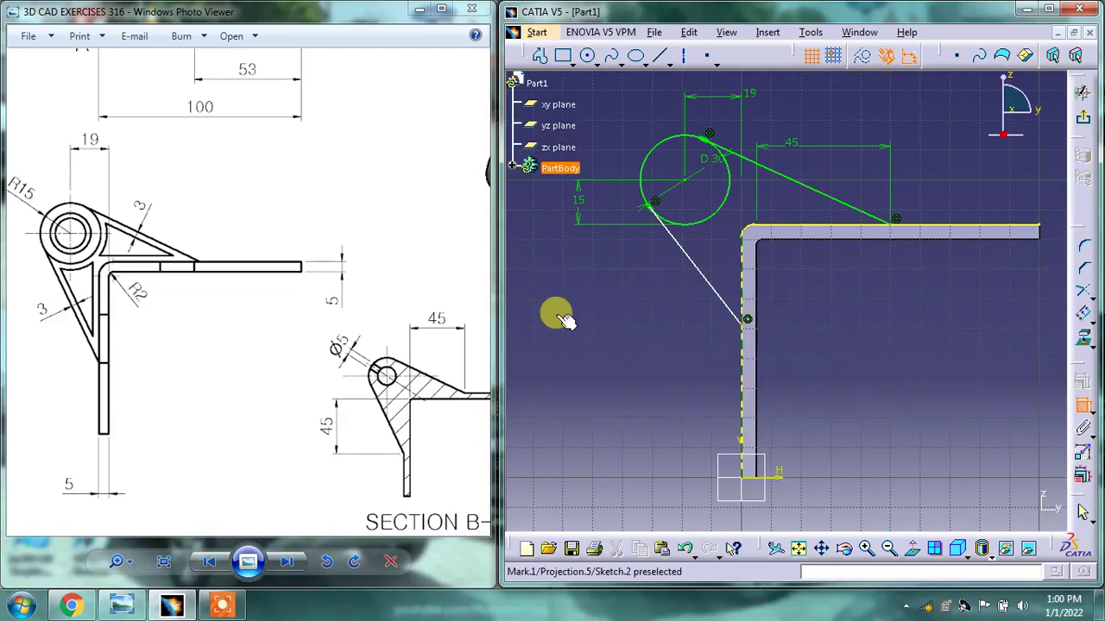
{"action": "mouse_move", "coordinate": [60, 293]}
{"action": "left_mouse_down"}
{"action": "mouse_move", "coordinate": [162, 371]}
{"action": "mouse_move", "coordinate": [52, 289]}
{"action": "left_mouse_up"}
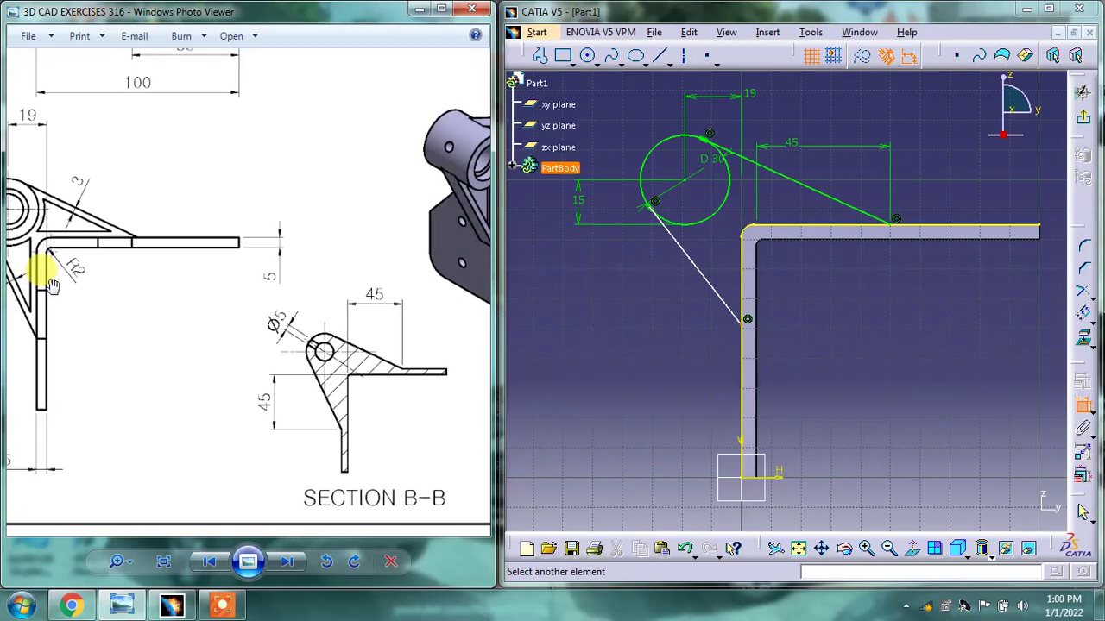
{"action": "left_click", "coordinate": [784, 244]}
{"action": "left_click", "coordinate": [637, 278]}
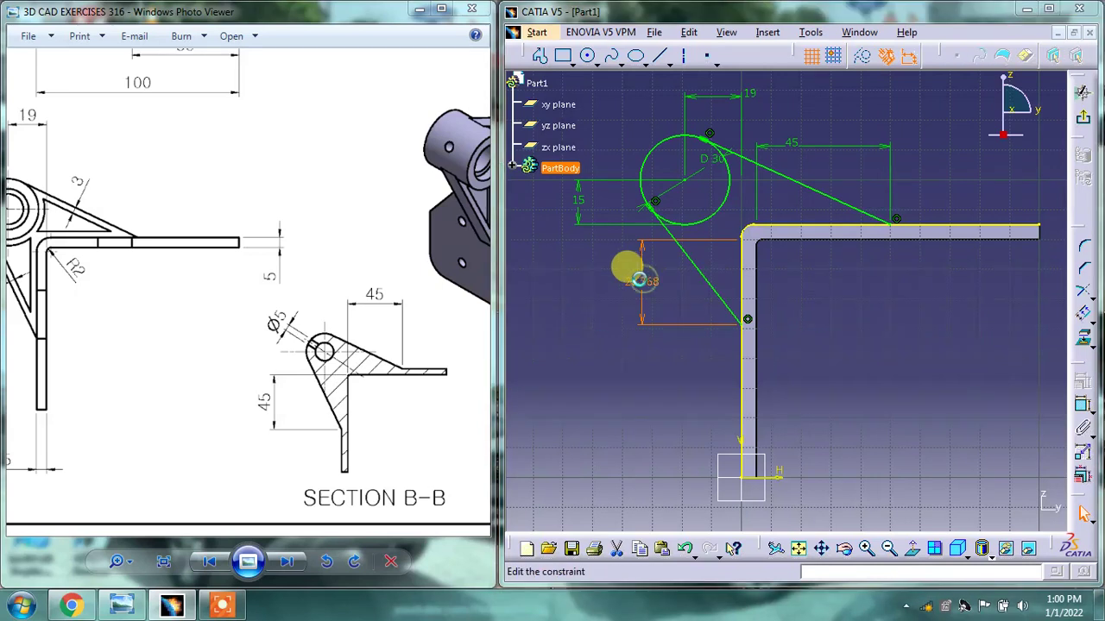
{"action": "double_click", "coordinate": [639, 279]}
{"action": "type", "text": "45"}
{"action": "key", "text": "Return"}
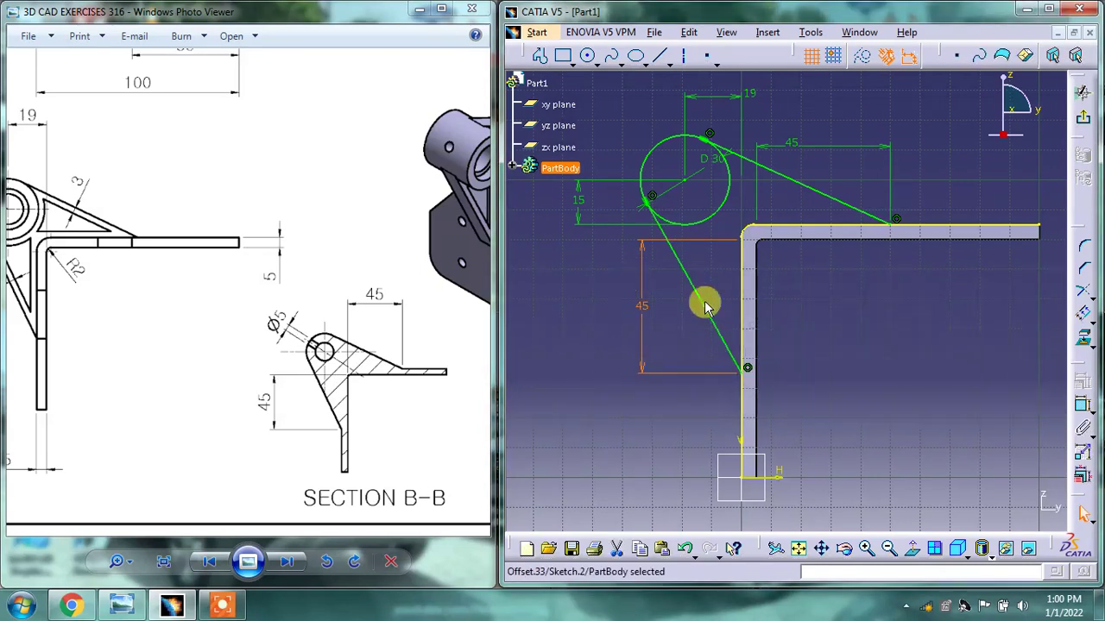
{"action": "left_click", "coordinate": [880, 308]}
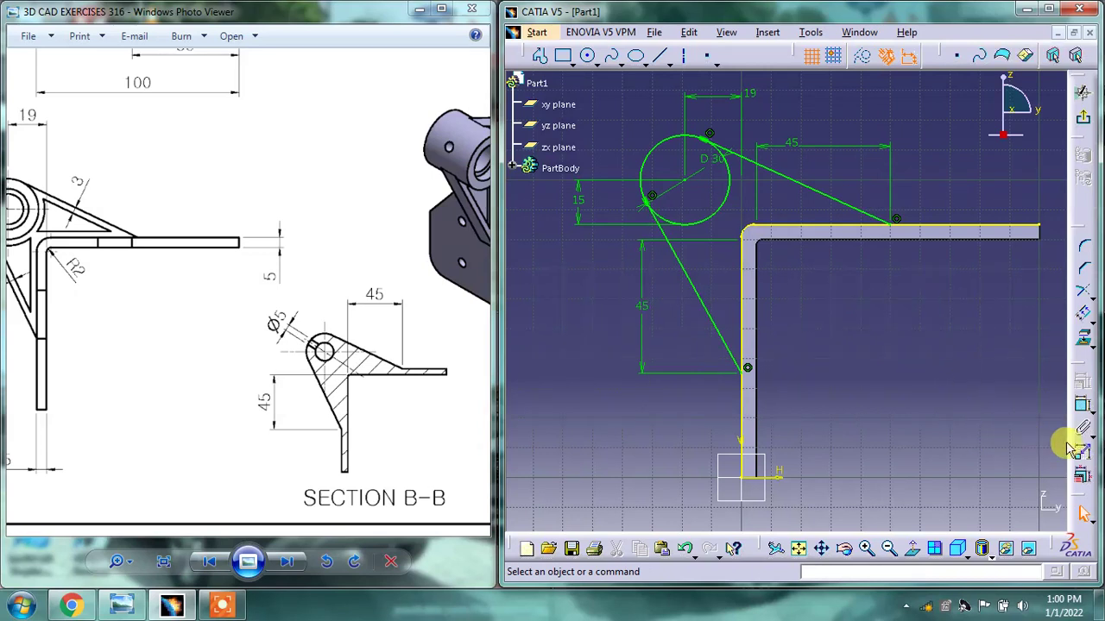
- Quick-trim the circle's inner arc and the excess top and vertical plate edges
{"action": "left_click", "coordinate": [1092, 297]}
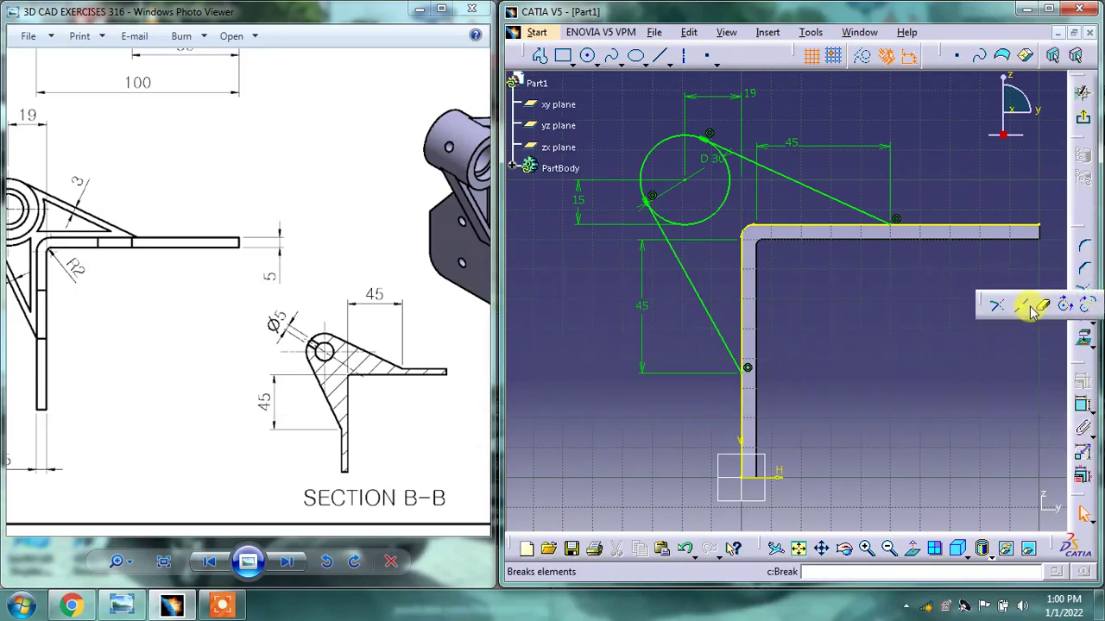
{"action": "left_click", "coordinate": [1046, 306]}
{"action": "left_click", "coordinate": [731, 207]}
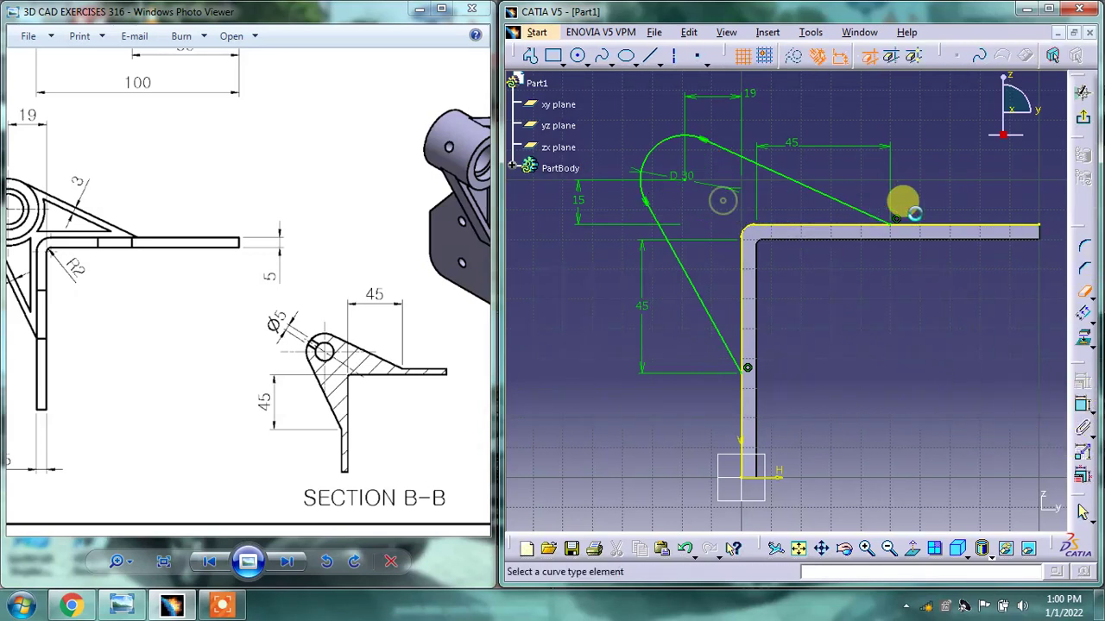
{"action": "left_click", "coordinate": [918, 222]}
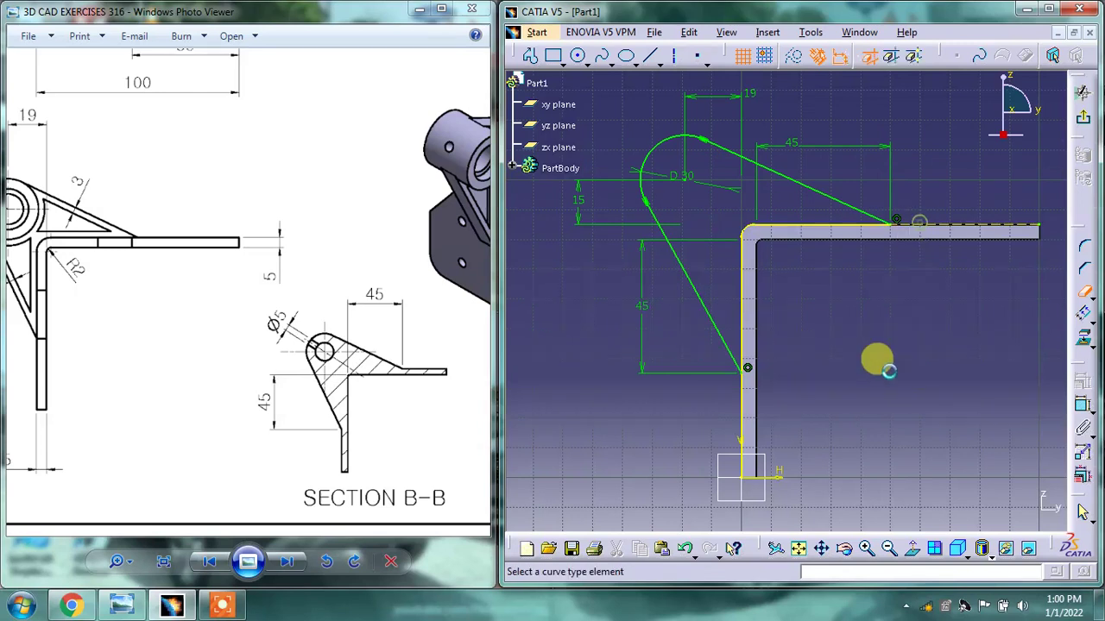
{"action": "left_click", "coordinate": [735, 385]}
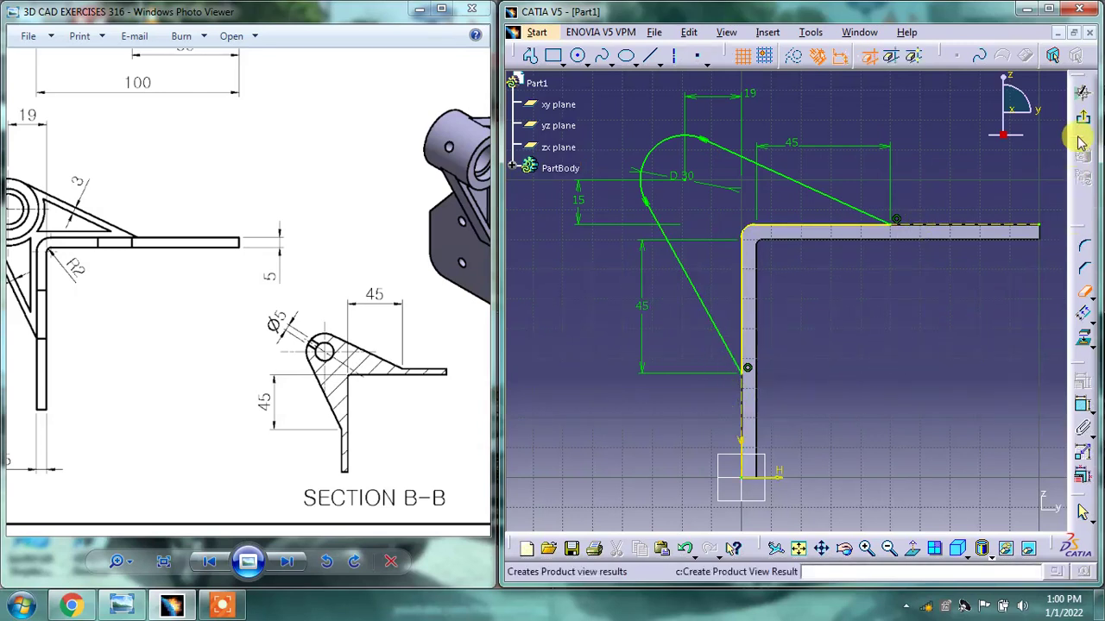
- Recheck the rib in the reference drawing and exit the sketch to the 3D part
{"action": "left_click_drag", "start_coordinate": [94, 297], "coordinate": [284, 358]}
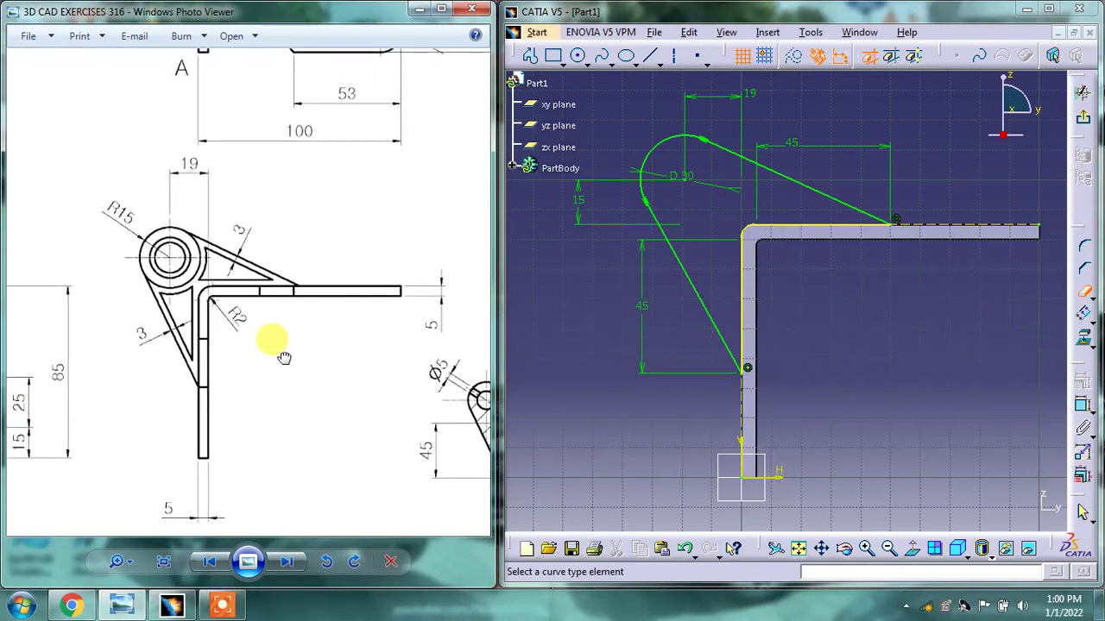
{"action": "scroll", "coordinate": [200, 293], "scroll_direction": "up", "scroll_amount": 1}
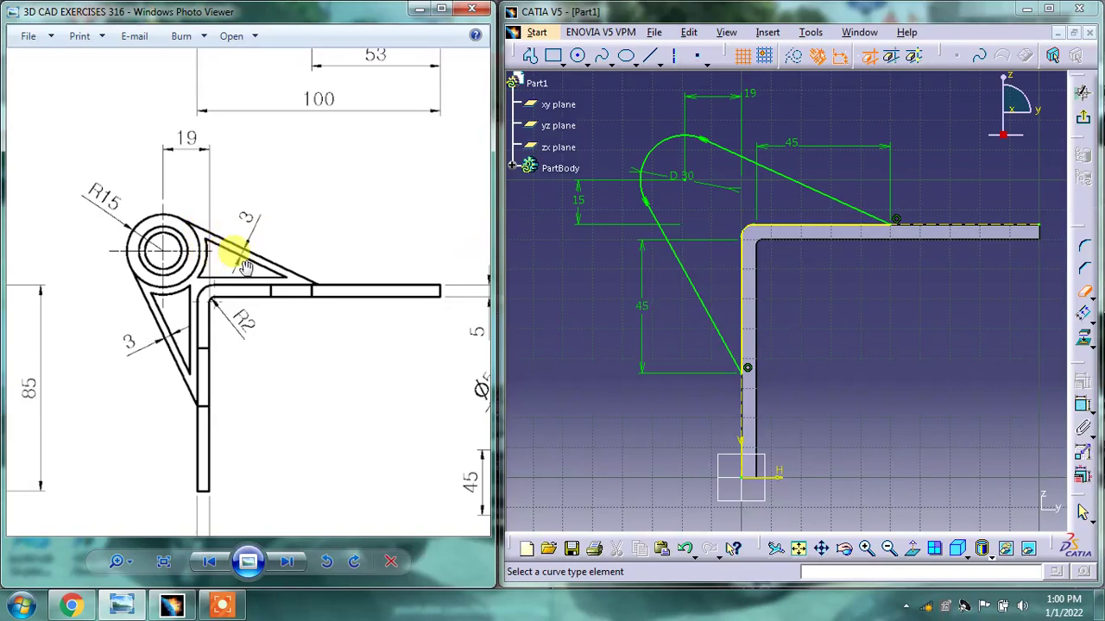
{"action": "mouse_move", "coordinate": [246, 266]}
{"action": "left_mouse_down"}
{"action": "mouse_move", "coordinate": [252, 323]}
{"action": "mouse_move", "coordinate": [234, 373]}
{"action": "mouse_move", "coordinate": [205, 269]}
{"action": "mouse_move", "coordinate": [184, 311]}
{"action": "mouse_move", "coordinate": [212, 289]}
{"action": "left_mouse_up"}
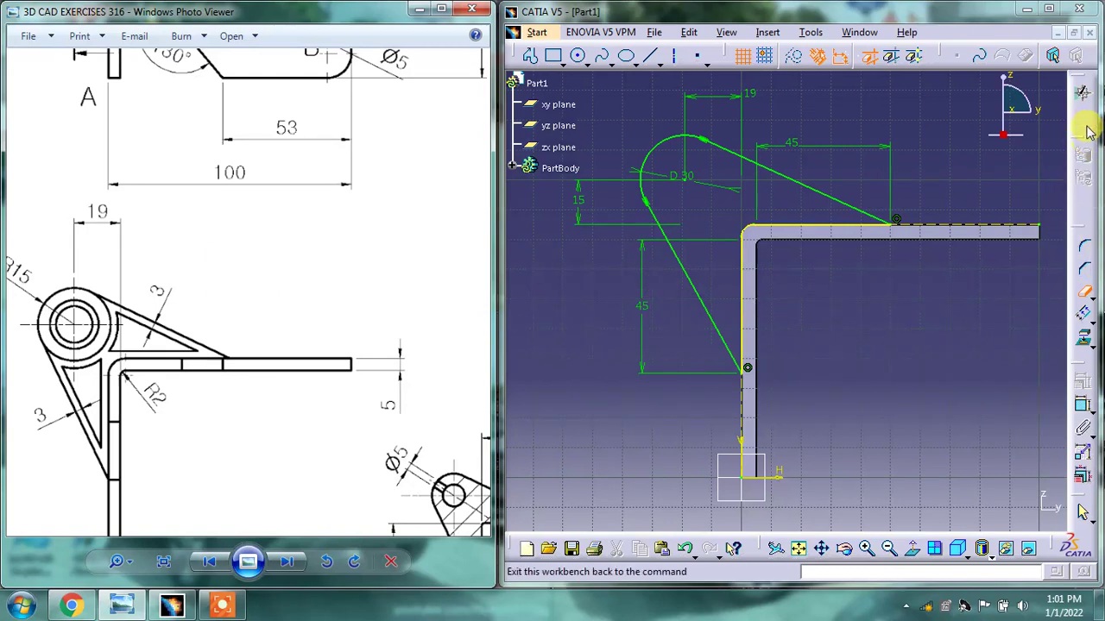
{"action": "left_click_drag", "start_coordinate": [236, 224], "coordinate": [263, 453]}
{"action": "scroll", "coordinate": [207, 354], "scroll_direction": "down", "scroll_amount": 1}
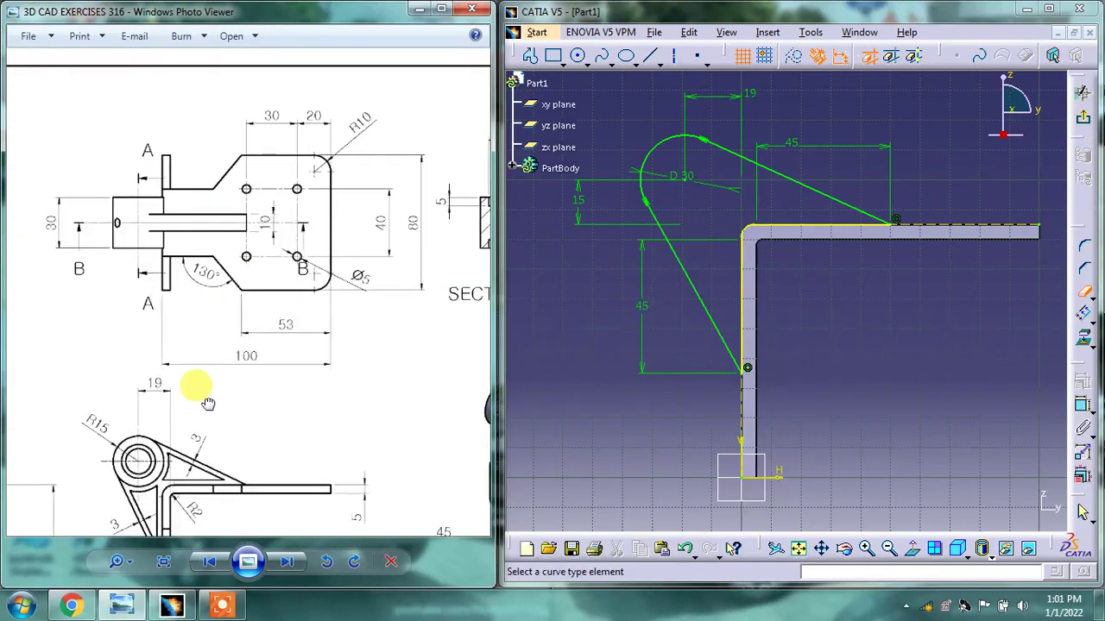
{"action": "scroll", "coordinate": [192, 382], "scroll_direction": "down", "scroll_amount": 1}
{"action": "left_click_drag", "start_coordinate": [192, 382], "coordinate": [180, 288]}
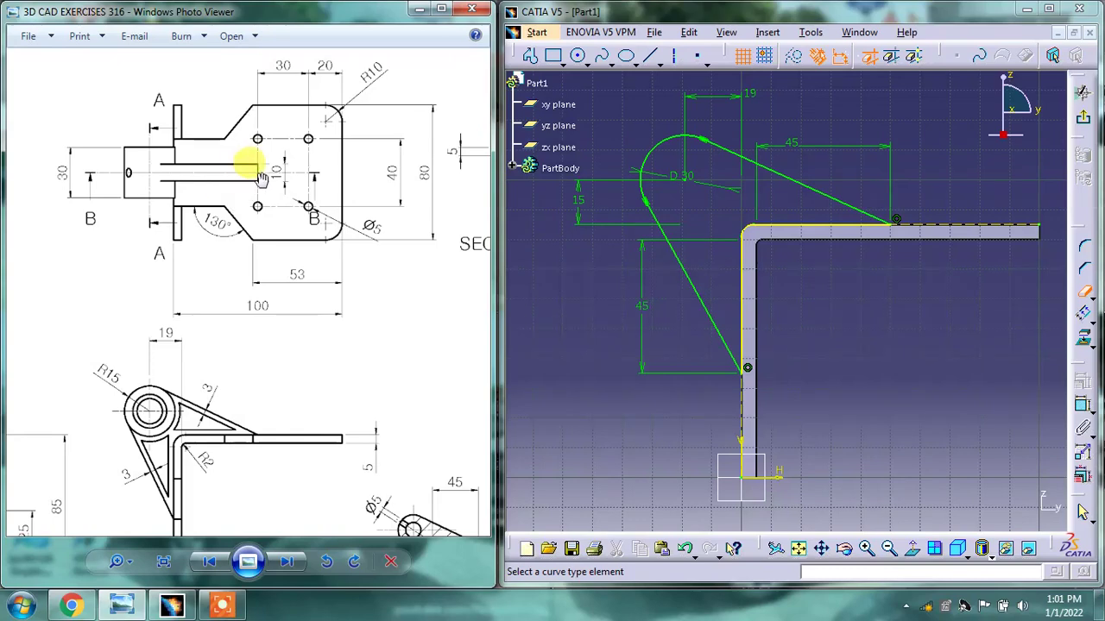
{"action": "left_click", "coordinate": [1083, 116]}
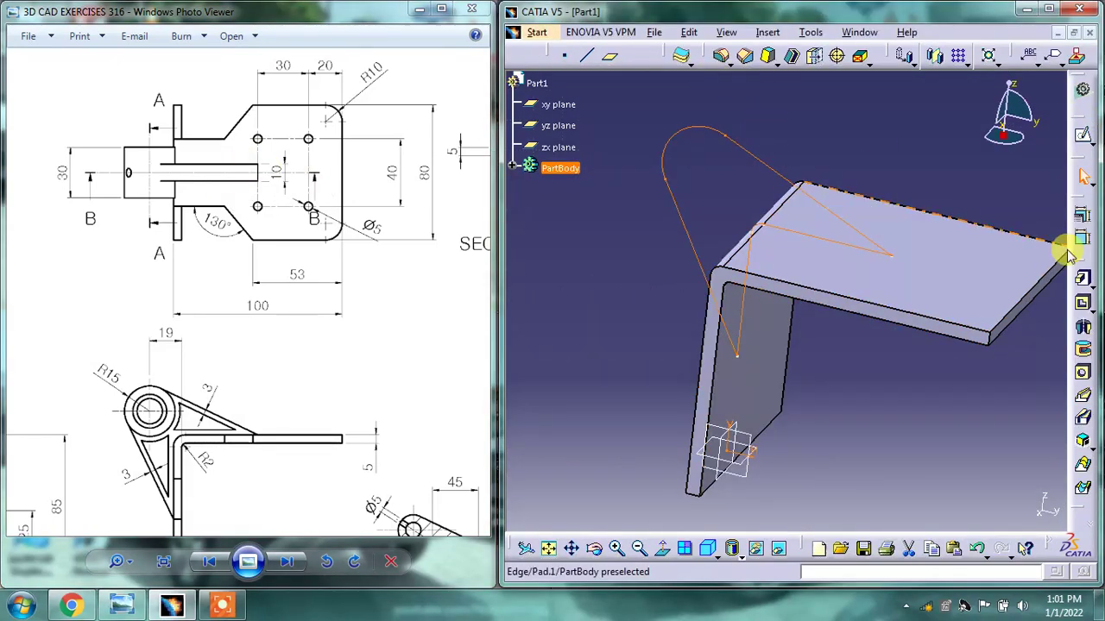
- Pad the boss-and-rib sketch 10 mm with mirrored extent and rotate to inspect the rib
{"action": "left_click", "coordinate": [1087, 278]}
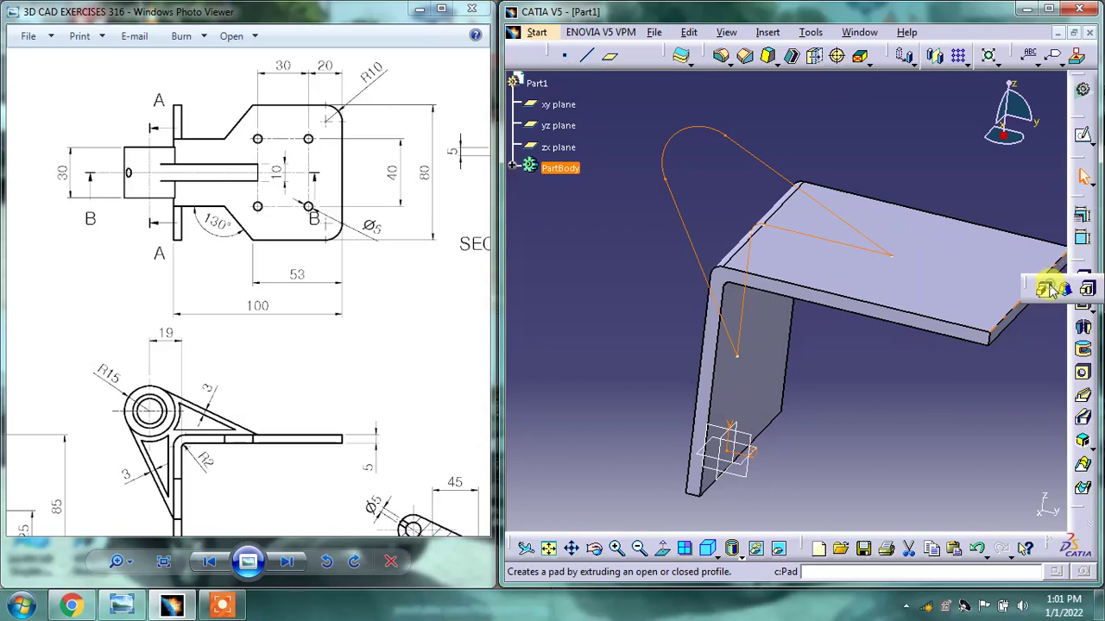
{"action": "left_click", "coordinate": [1050, 288]}
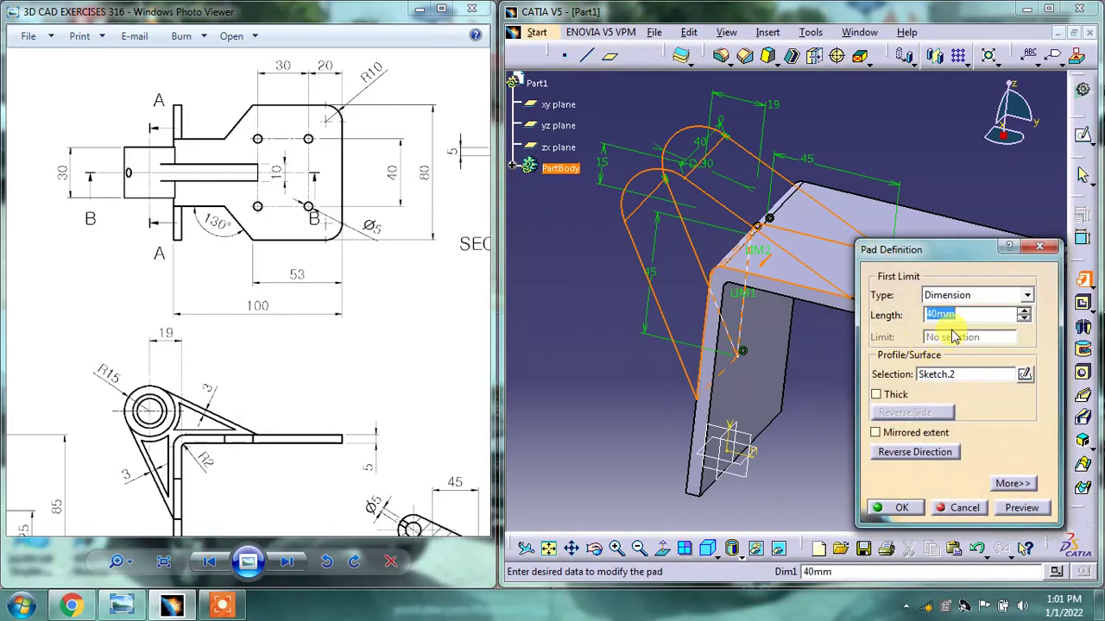
{"action": "type", "text": "10"}
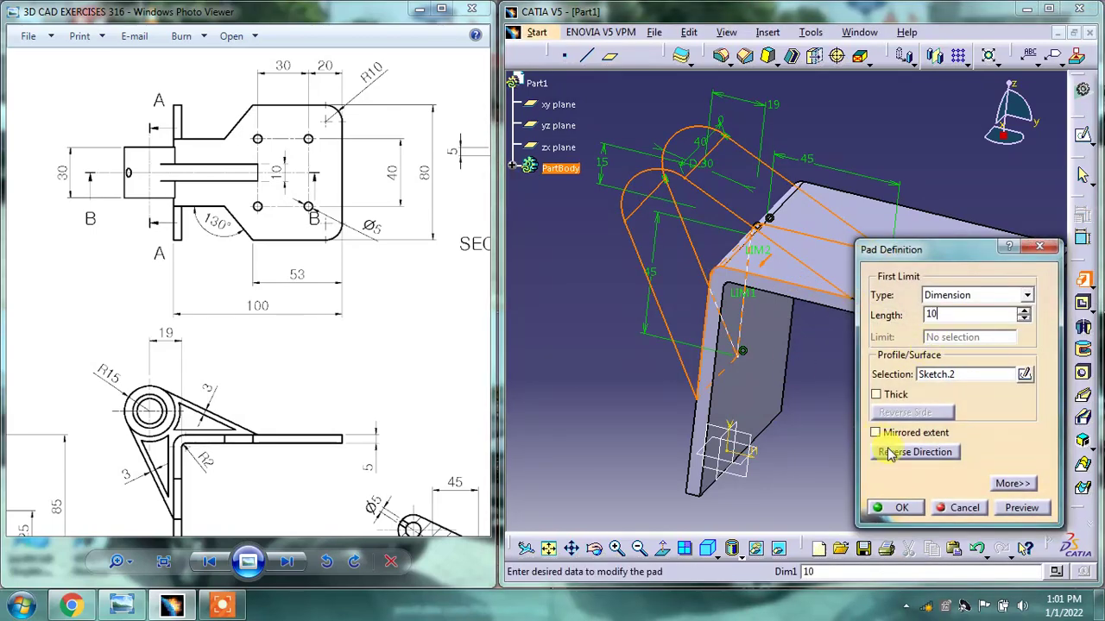
{"action": "left_click", "coordinate": [889, 436]}
{"action": "left_click", "coordinate": [1021, 507]}
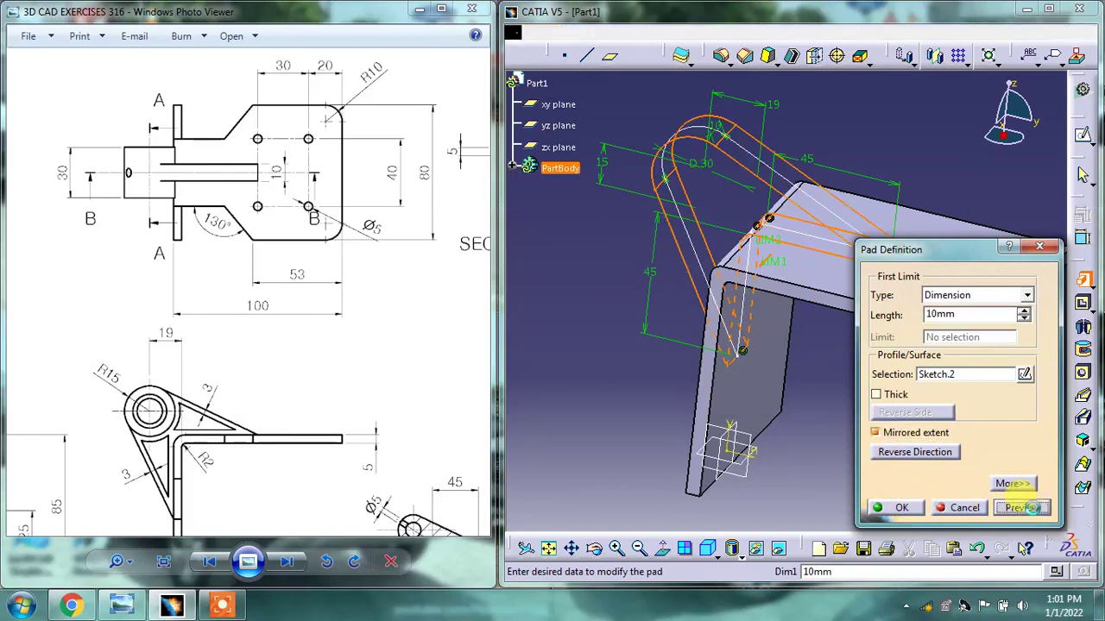
{"action": "left_click", "coordinate": [912, 514]}
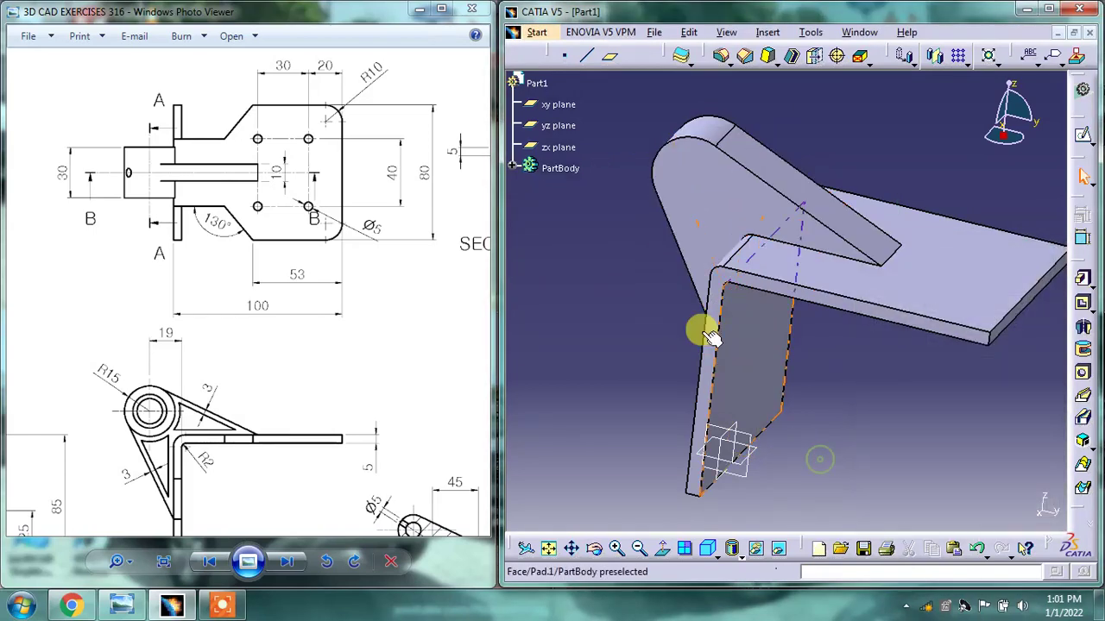
{"action": "mouse_move", "coordinate": [698, 325]}
{"action": "middle_mouse_down"}
{"action": "mouse_move", "coordinate": [827, 301]}
{"action": "mouse_move", "coordinate": [772, 343]}
{"action": "middle_mouse_up"}
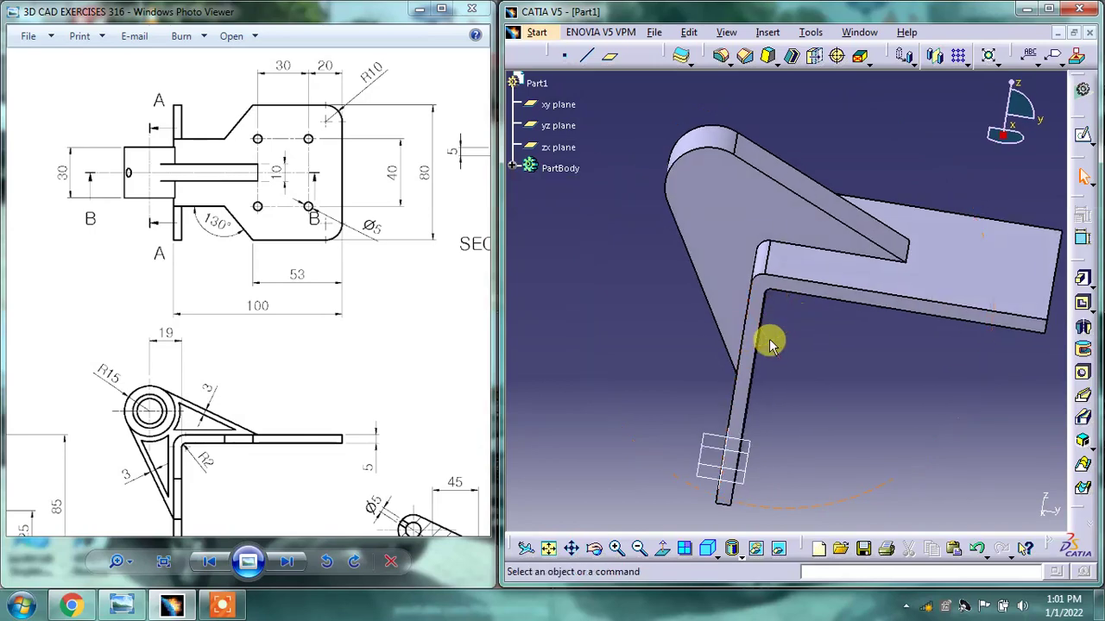
{"action": "left_click_drag", "start_coordinate": [207, 404], "coordinate": [285, 328]}
{"action": "scroll", "coordinate": [284, 328], "scroll_direction": "up", "scroll_amount": 3}
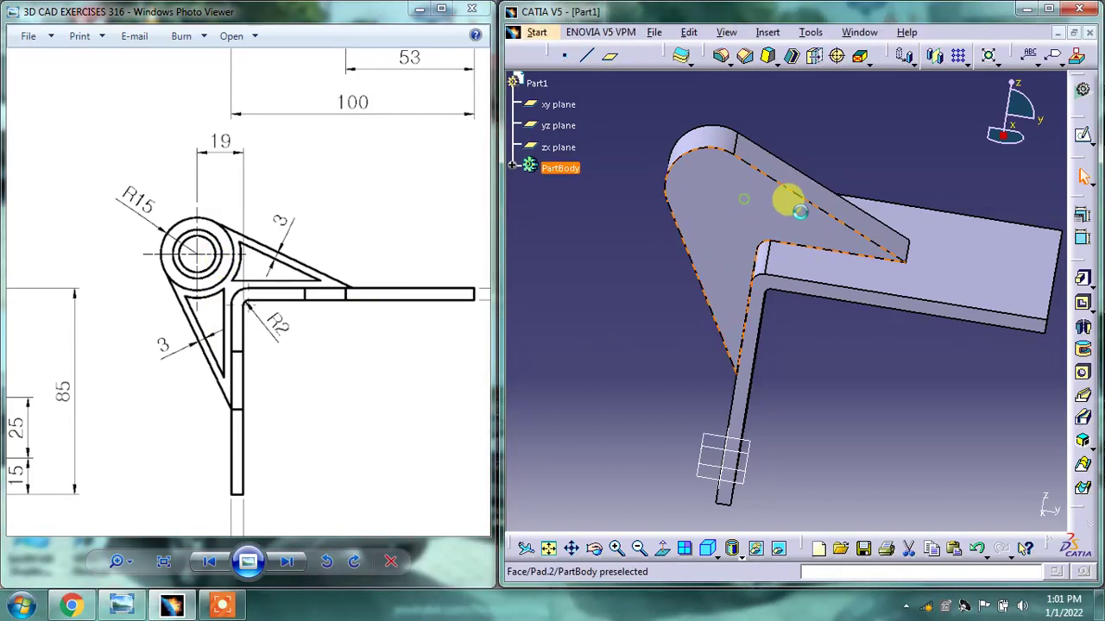
- Open a new sketch on the yz plane with the bracket profile centred
{"action": "middle_click_drag", "start_coordinate": [942, 402], "coordinate": [898, 436]}
{"action": "left_click", "coordinate": [736, 453]}
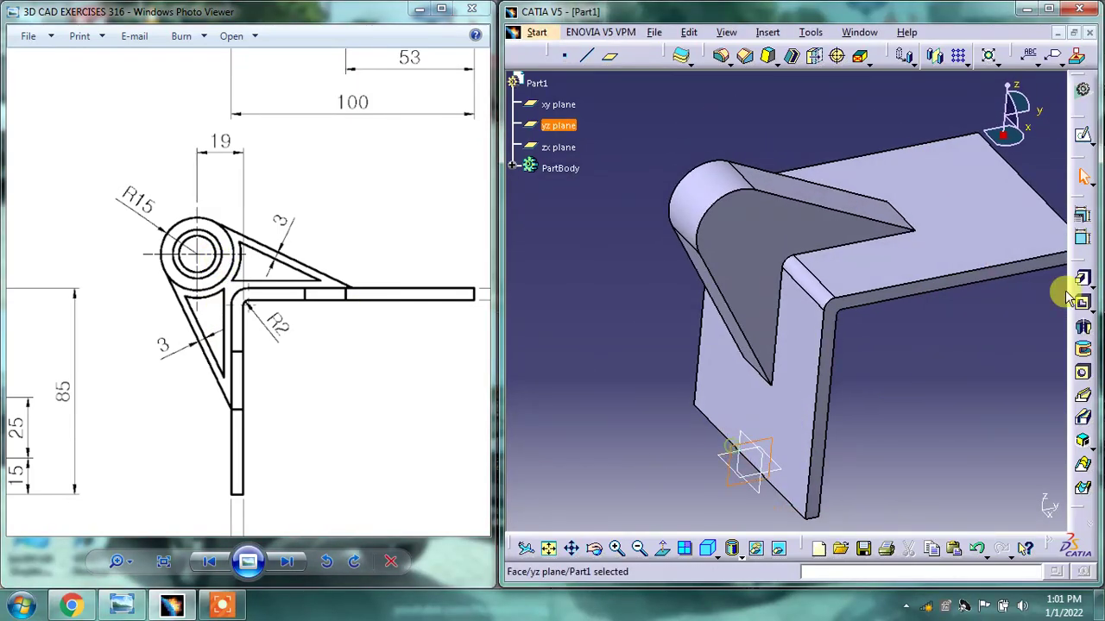
{"action": "left_click", "coordinate": [1082, 134]}
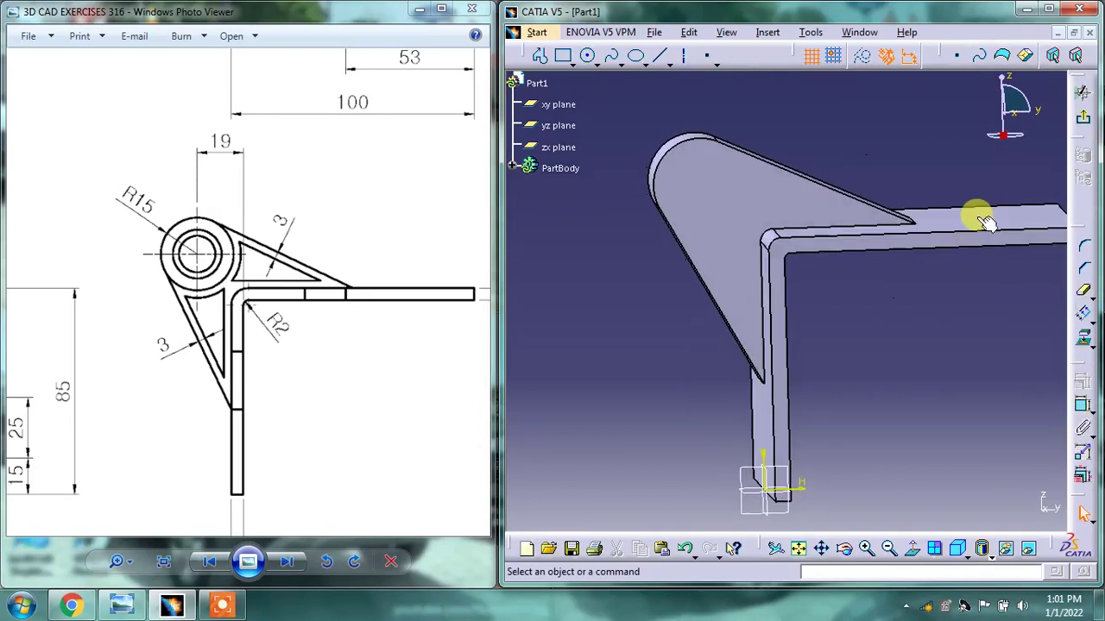
{"action": "middle_click_drag", "start_coordinate": [848, 161], "coordinate": [803, 166]}
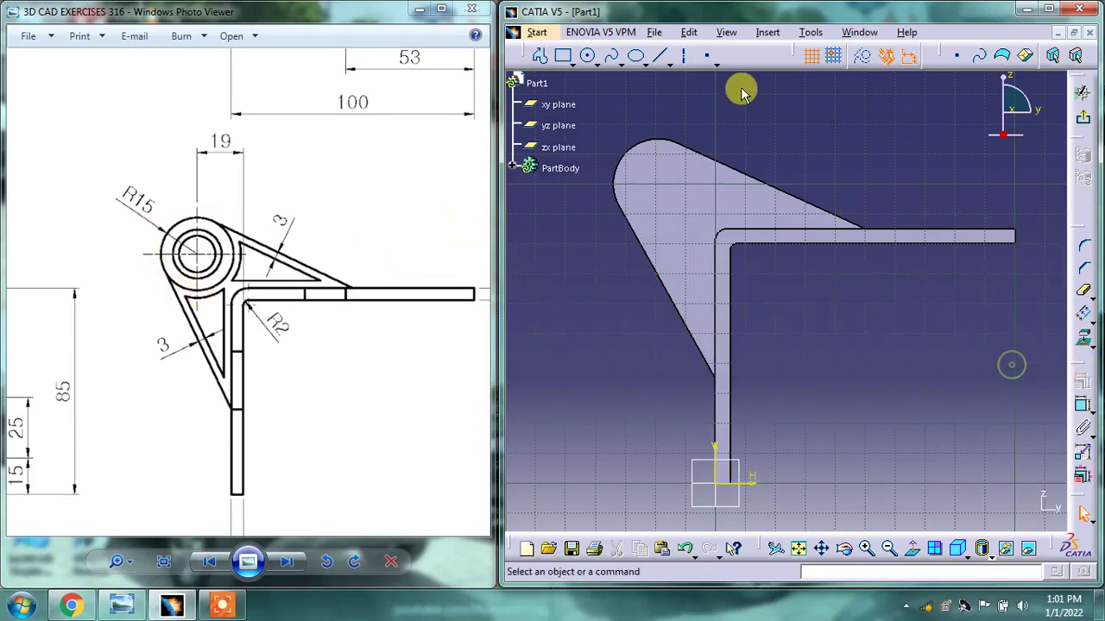
- Draw a circle at the boss end and dimension it to 36 mm diameter
{"action": "left_click", "coordinate": [590, 56]}
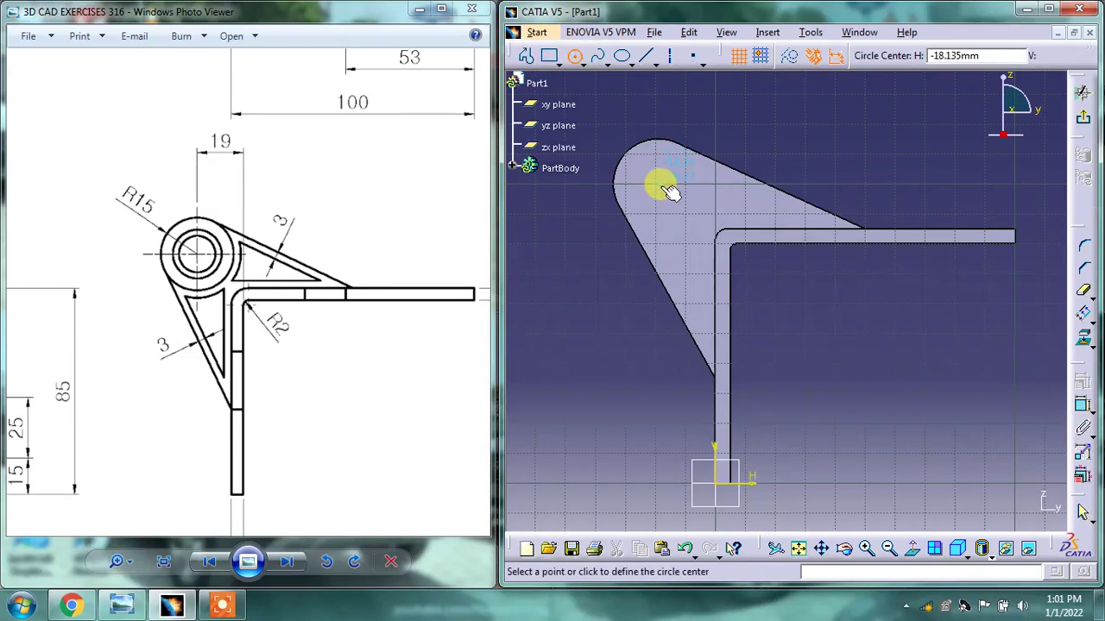
{"action": "left_click", "coordinate": [660, 185]}
{"action": "left_click", "coordinate": [676, 168]}
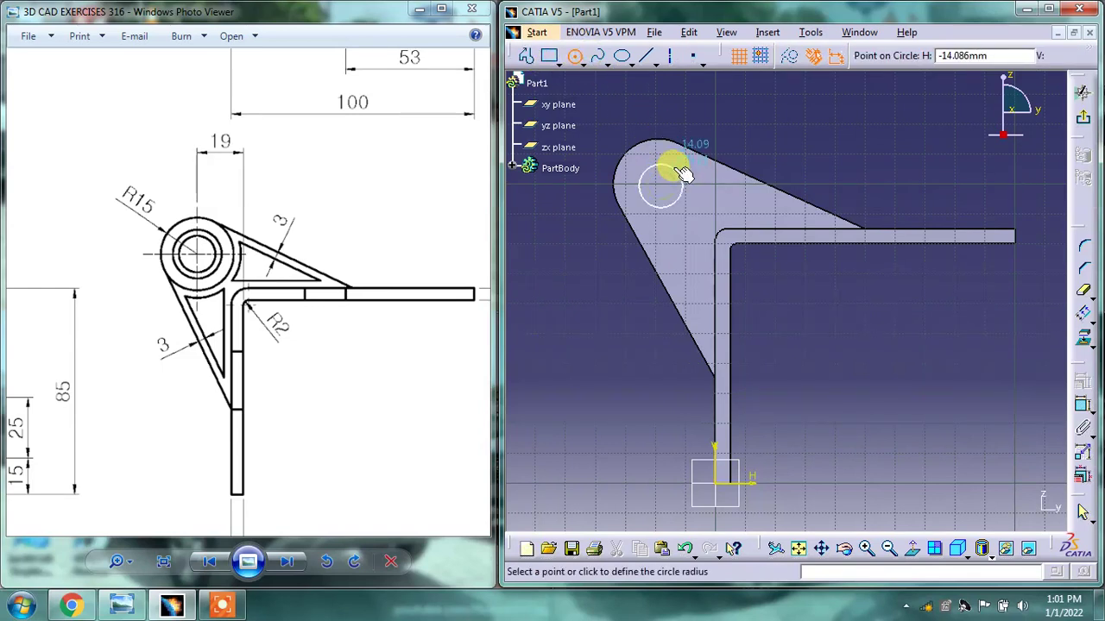
{"action": "left_click", "coordinate": [1083, 410]}
{"action": "left_click", "coordinate": [749, 121]}
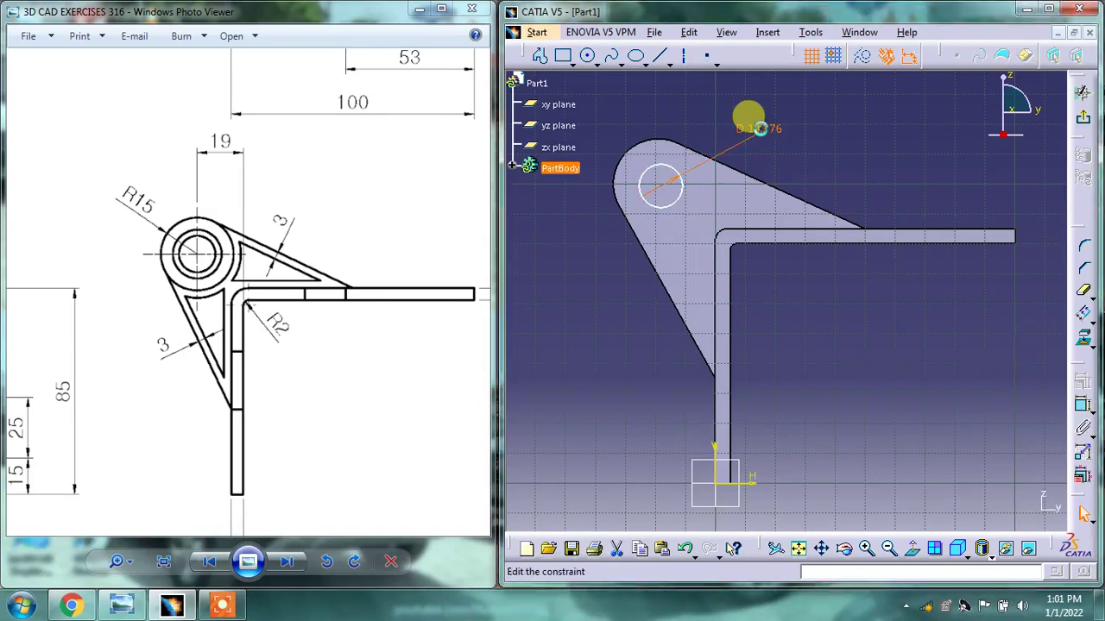
{"action": "double_click", "coordinate": [760, 128]}
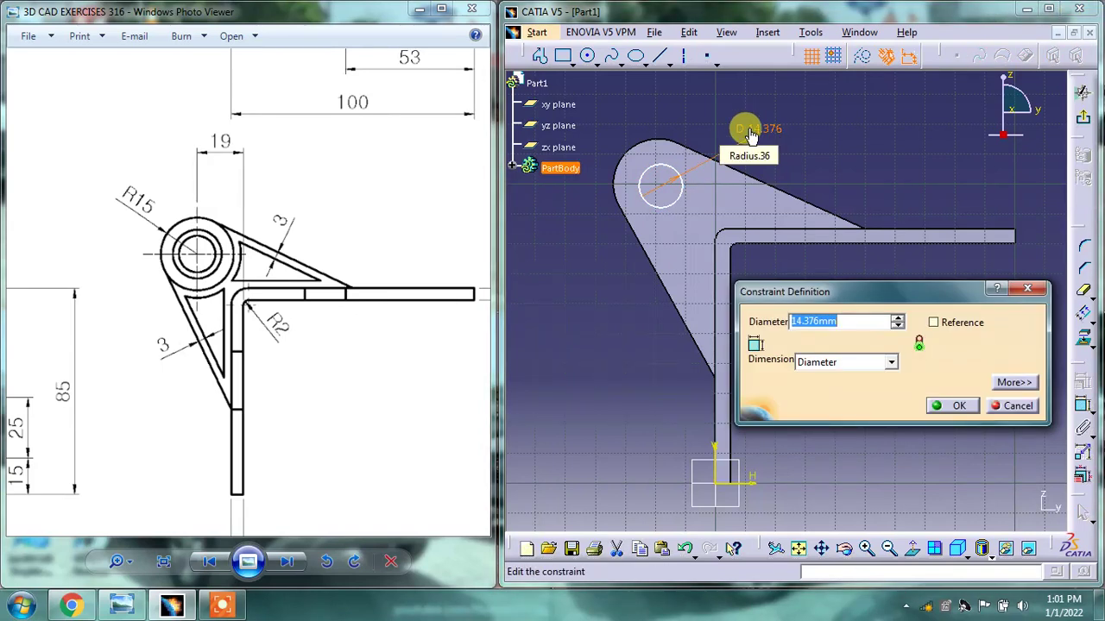
{"action": "key", "text": "Return"}
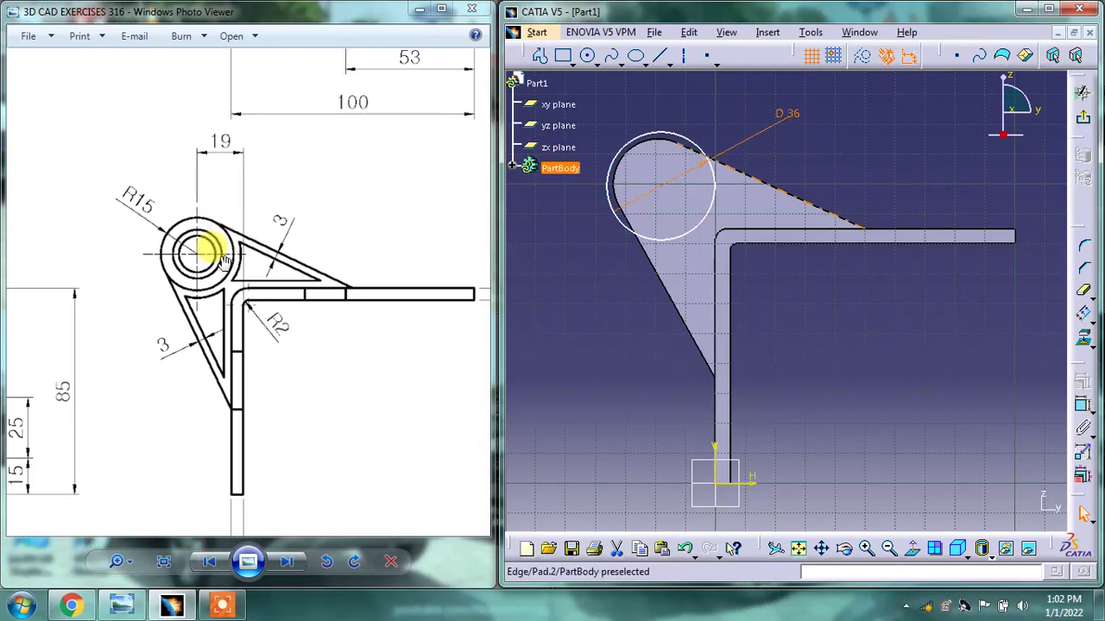
{"action": "left_click", "coordinate": [858, 136]}
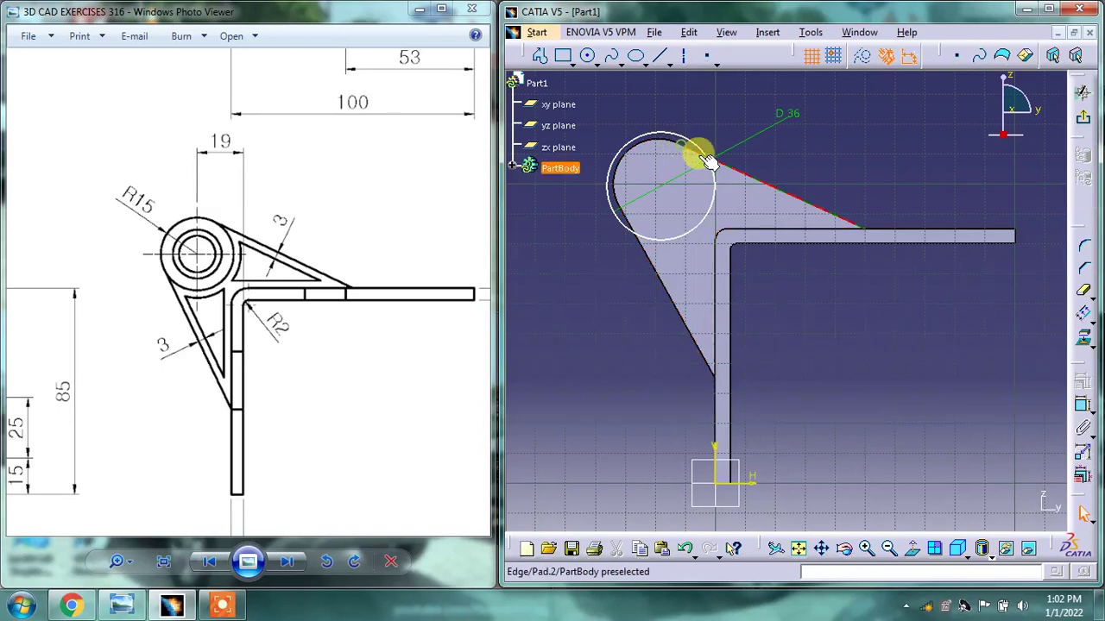
- Make the circle tangent to the boss edge and concentric with the boss arc
{"action": "left_click", "coordinate": [642, 131]}
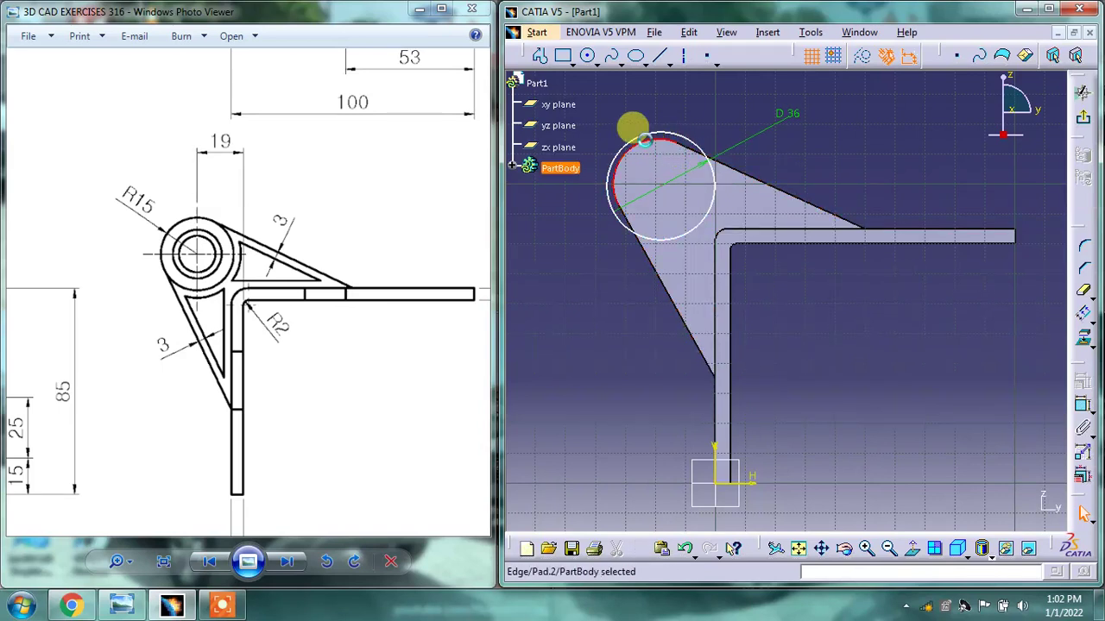
{"action": "left_click", "coordinate": [656, 140], "text": "ctrl"}
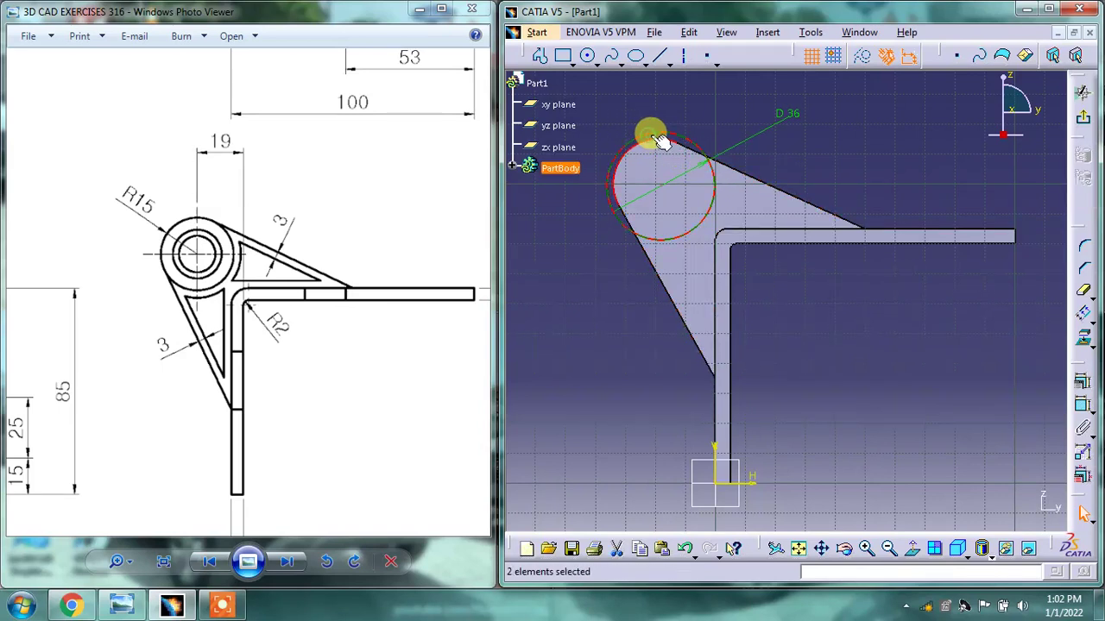
{"action": "left_click", "coordinate": [1080, 381]}
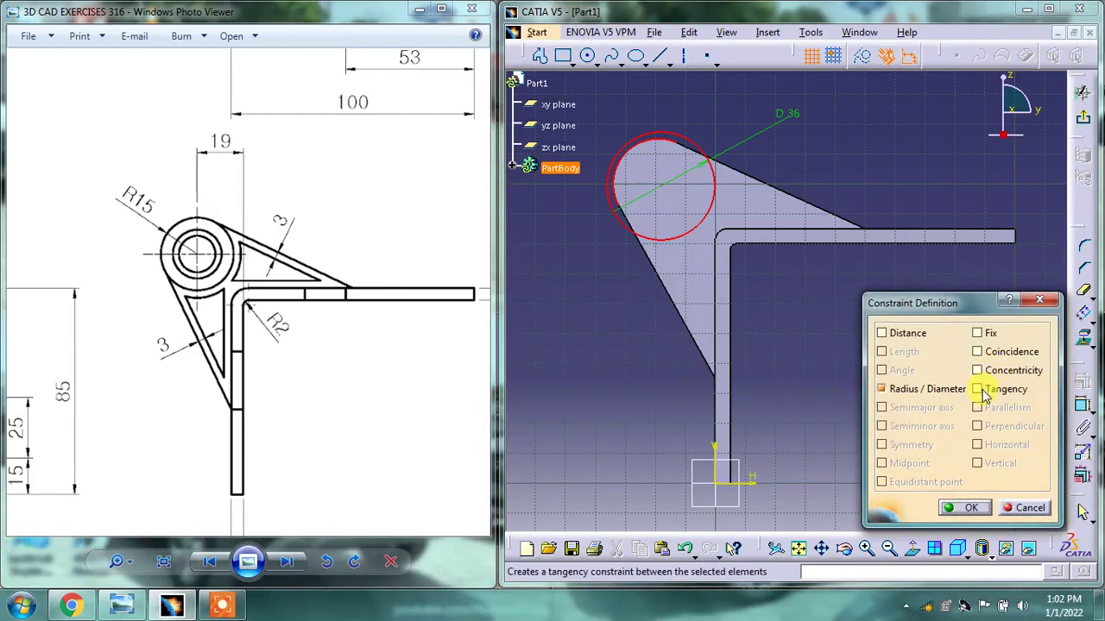
{"action": "left_click", "coordinate": [977, 389]}
{"action": "left_click", "coordinate": [965, 509]}
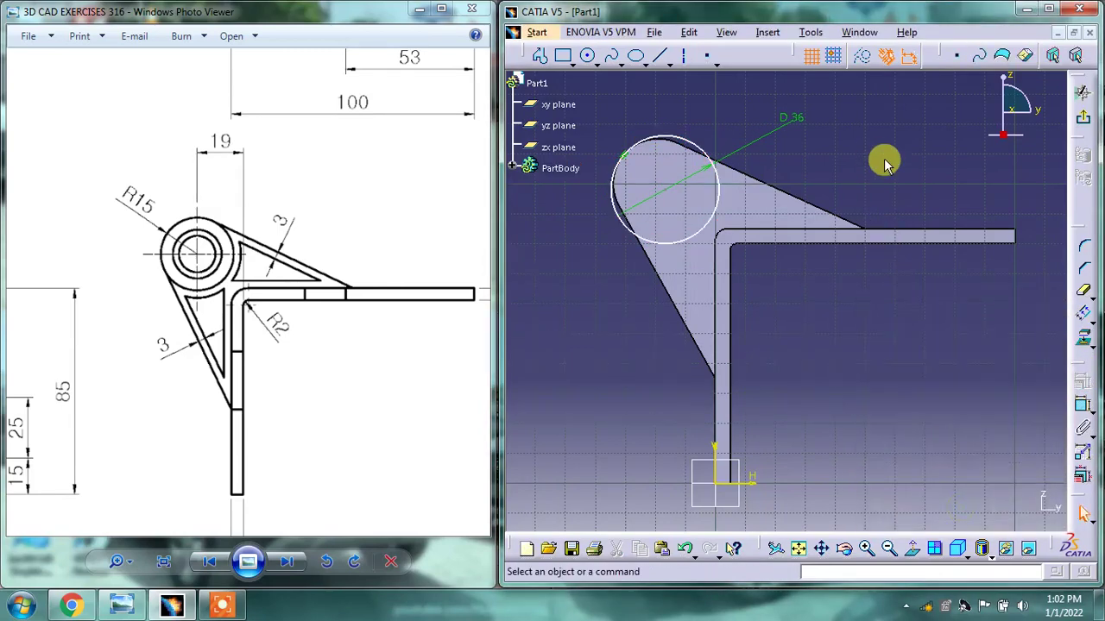
{"action": "left_click", "coordinate": [727, 186], "text": "ctrl"}
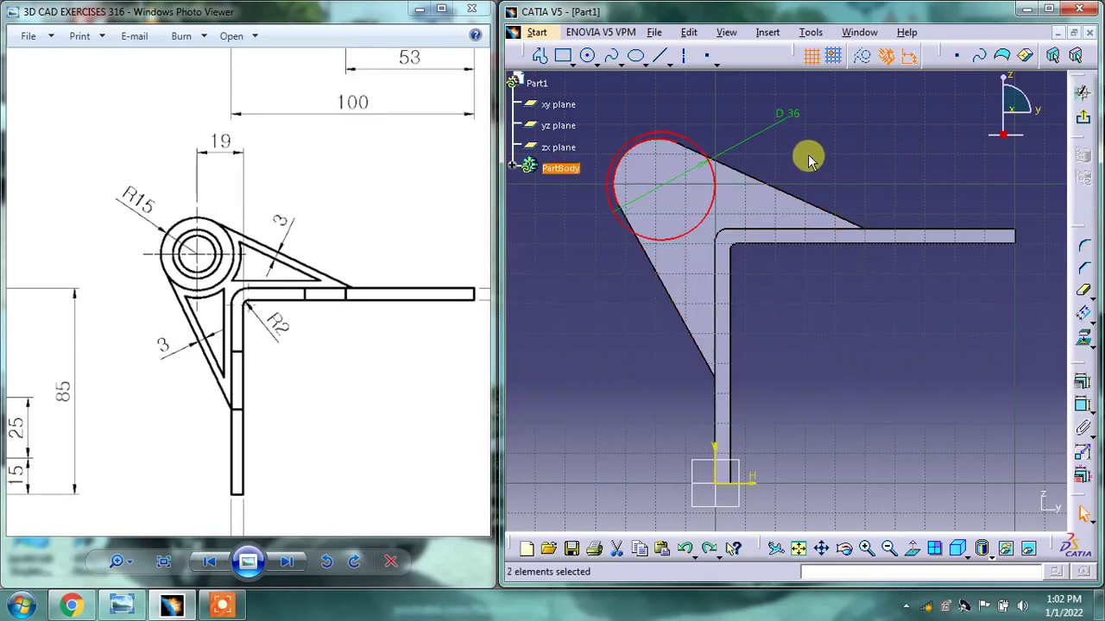
{"action": "left_click", "coordinate": [1079, 380]}
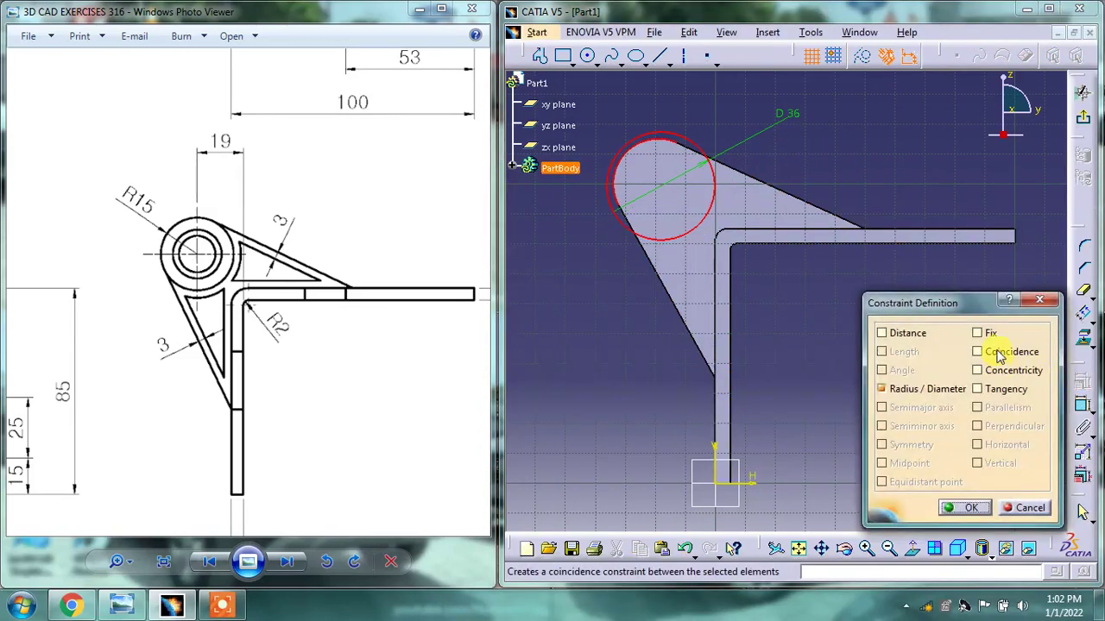
{"action": "left_click", "coordinate": [995, 373]}
{"action": "left_click", "coordinate": [960, 507]}
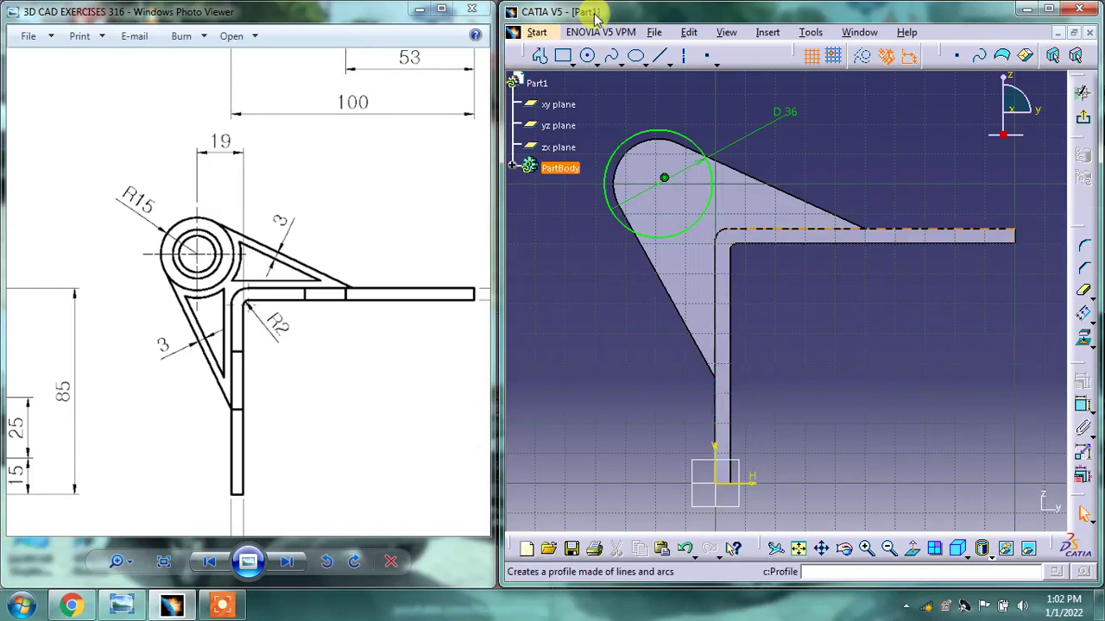
- Offset both slanted rib edges to the inside of the profile
{"action": "left_click", "coordinate": [1083, 314]}
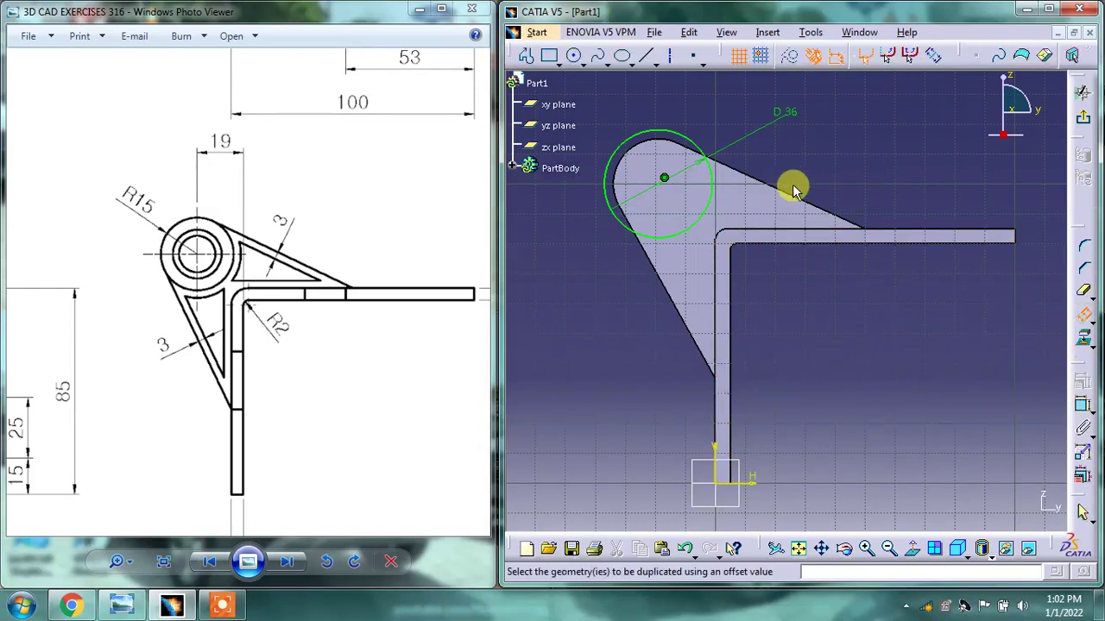
{"action": "left_click", "coordinate": [777, 191]}
{"action": "left_click", "coordinate": [765, 199]}
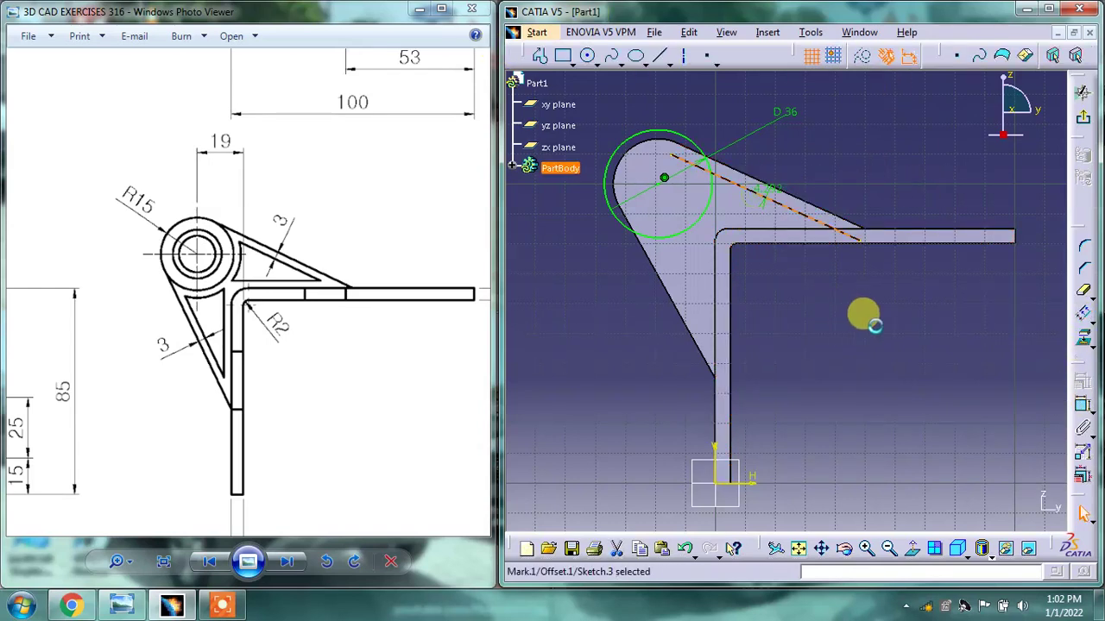
{"action": "left_click", "coordinate": [1085, 316]}
{"action": "left_click", "coordinate": [677, 298]}
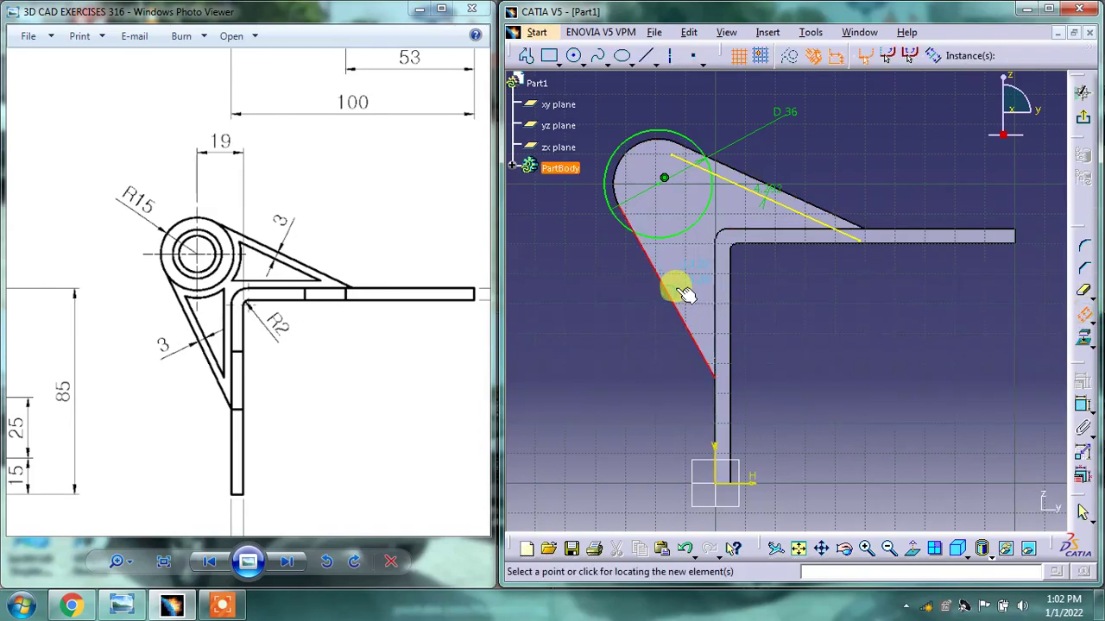
{"action": "left_click", "coordinate": [671, 289]}
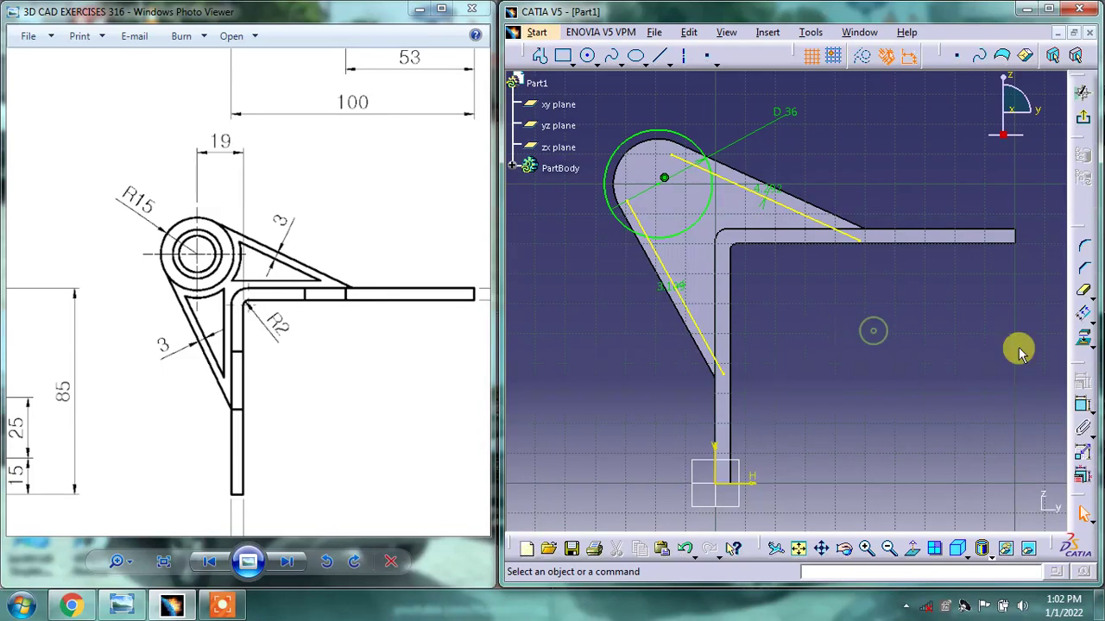
- Offset the top horizontal edge, lower slanted line and vertical edge inside the profile
{"action": "left_click", "coordinate": [1084, 314]}
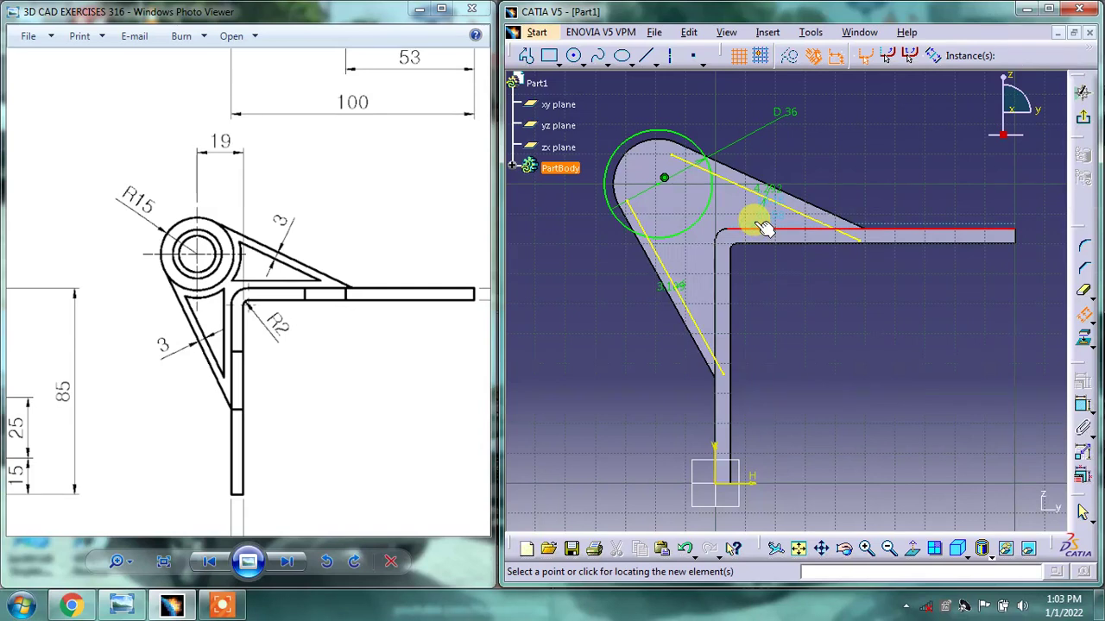
{"action": "left_click", "coordinate": [766, 227]}
{"action": "left_click", "coordinate": [908, 338]}
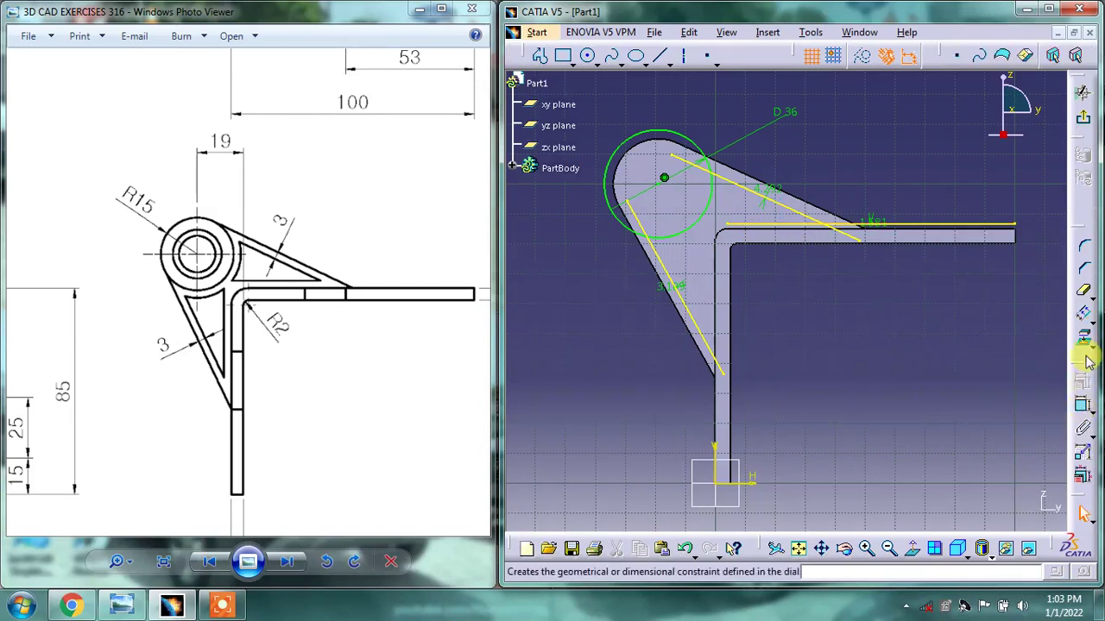
{"action": "left_click", "coordinate": [1083, 314]}
{"action": "left_click", "coordinate": [696, 299]}
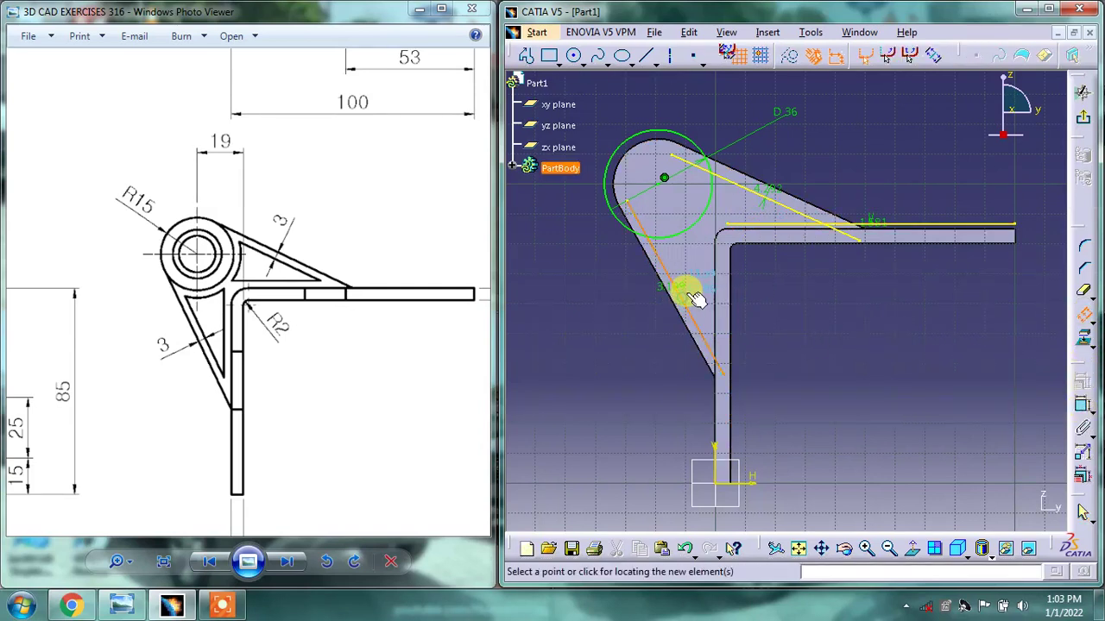
{"action": "left_click", "coordinate": [984, 370]}
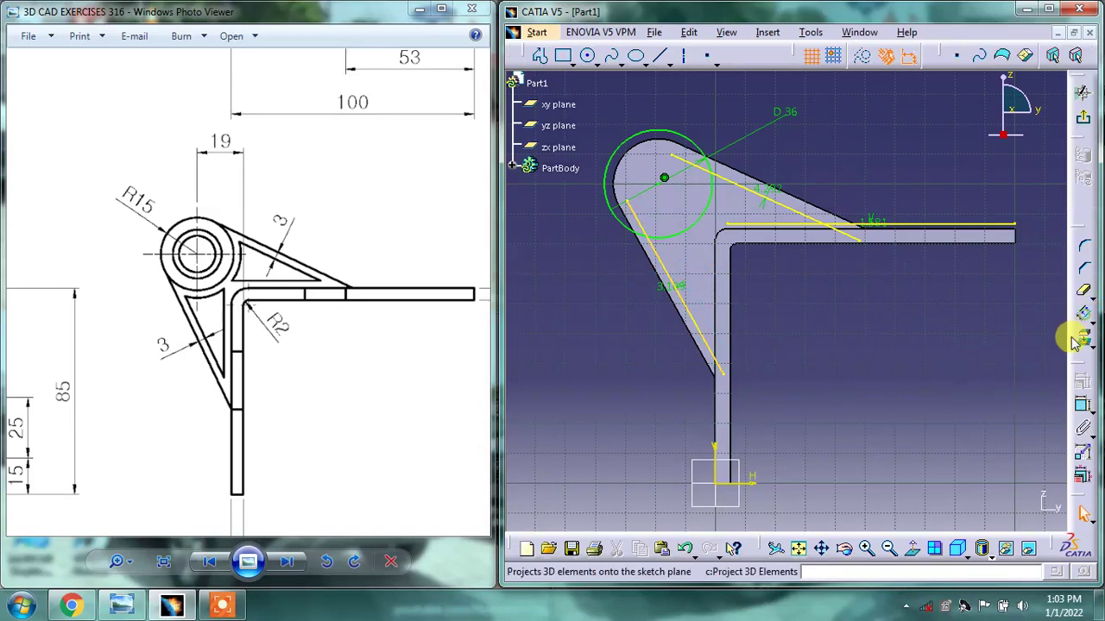
{"action": "left_click", "coordinate": [721, 290]}
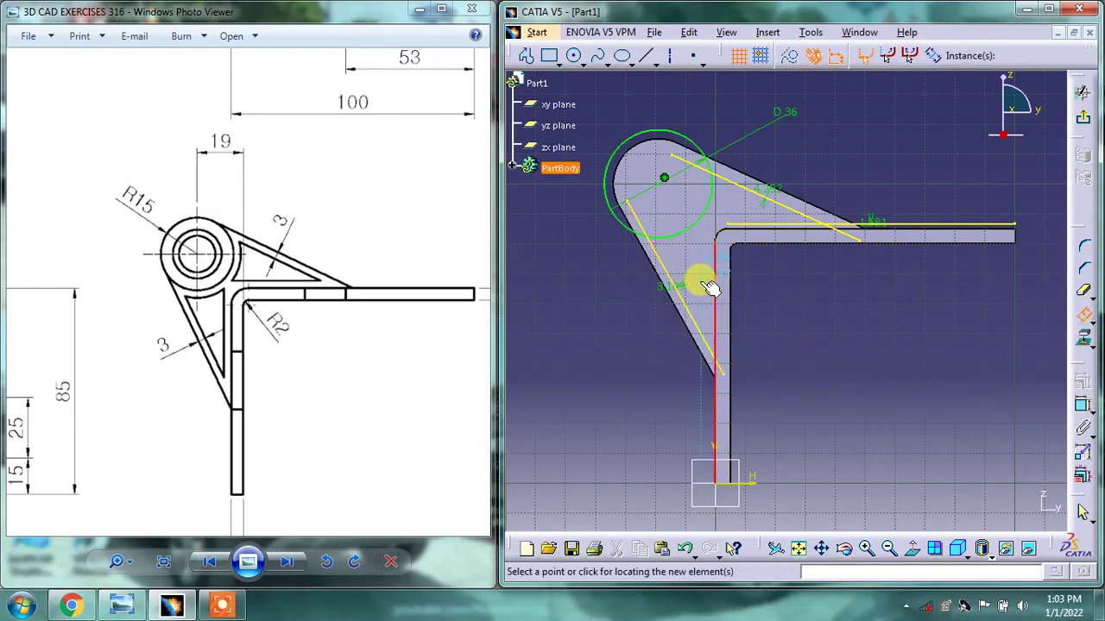
{"action": "left_click", "coordinate": [706, 289]}
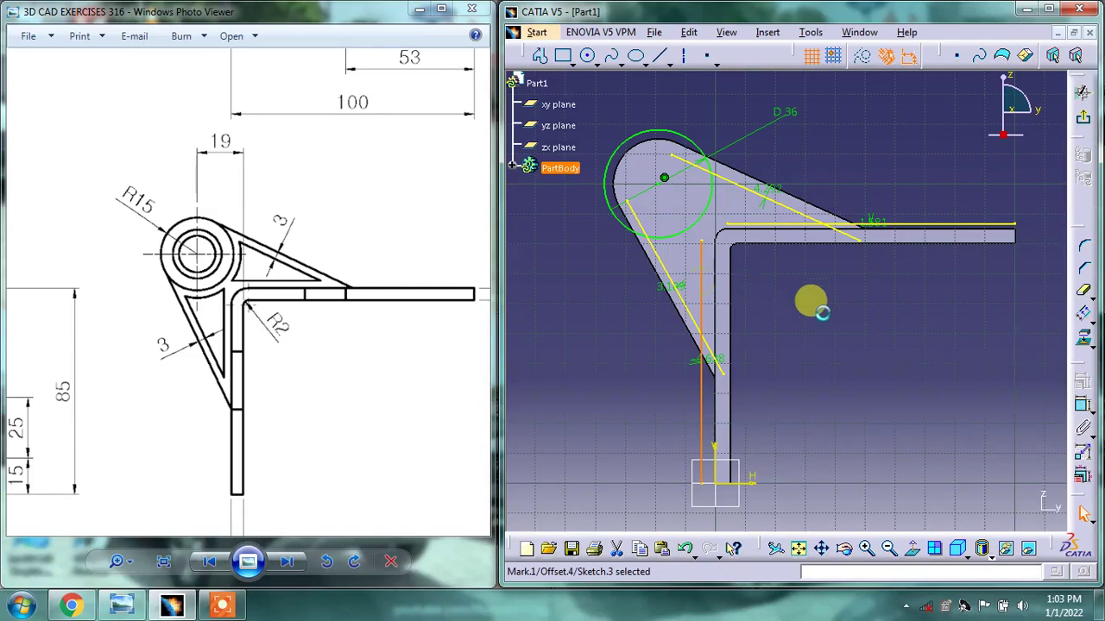
- Set the first two offset dimensions to 3 mm
{"action": "double_click", "coordinate": [767, 193]}
{"action": "type", "text": "3"}
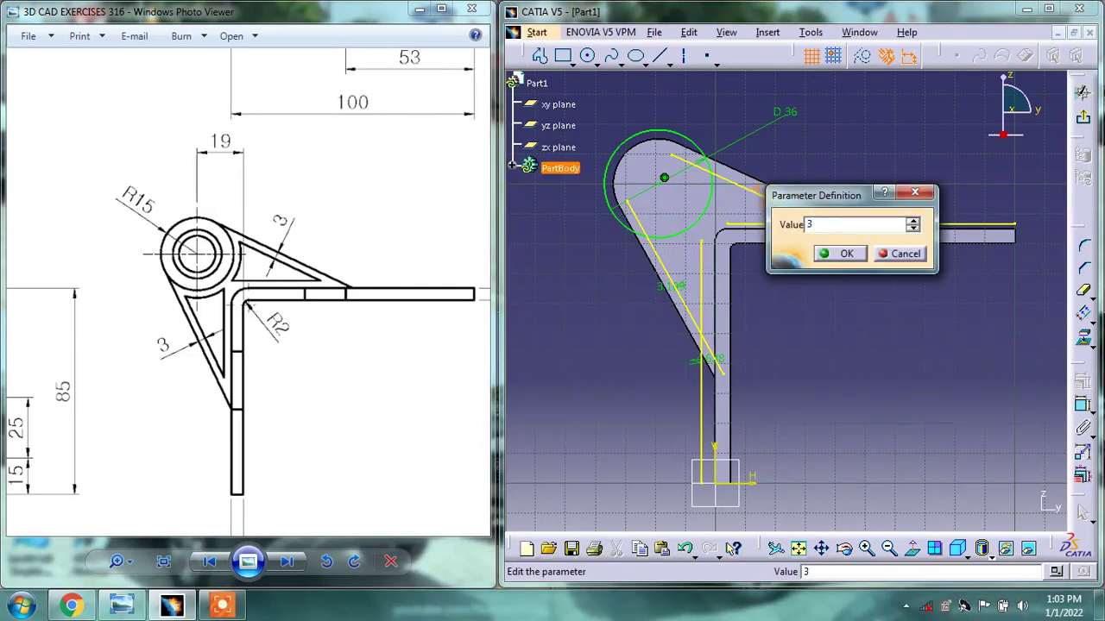
{"action": "key", "text": "Return"}
{"action": "left_click_drag", "start_coordinate": [683, 289], "coordinate": [630, 301]}
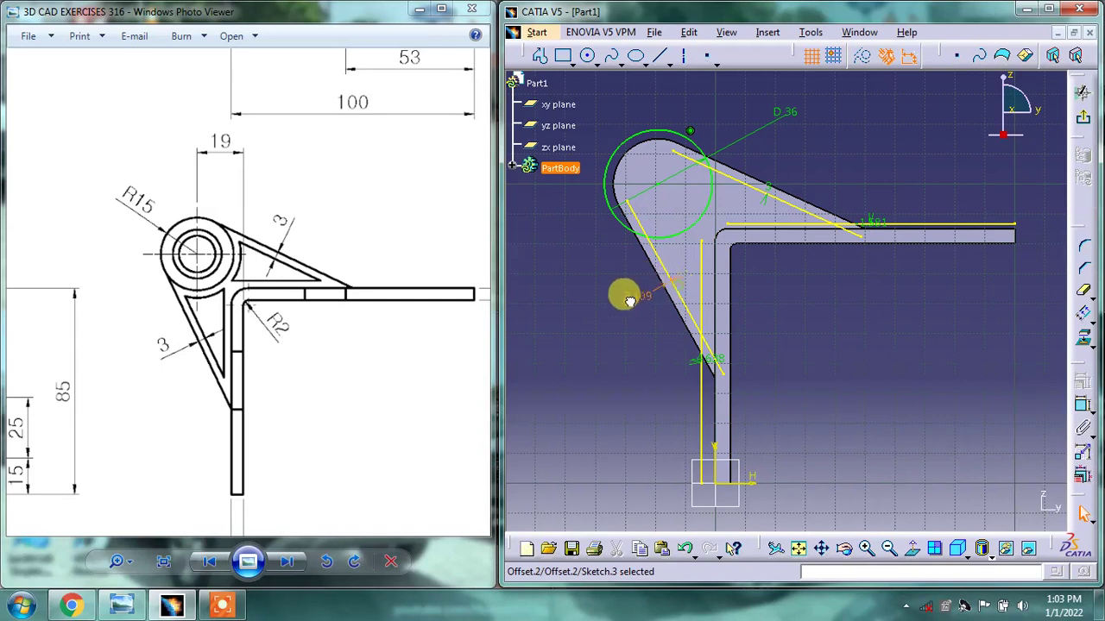
{"action": "double_click", "coordinate": [621, 309]}
{"action": "type", "text": "3mm"}
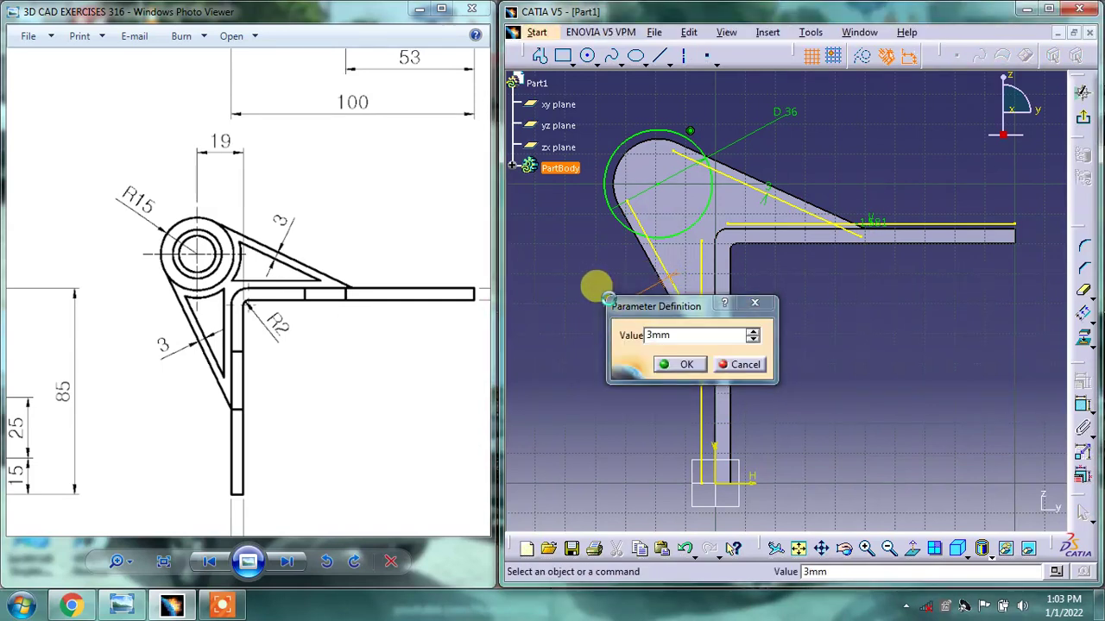
{"action": "key", "text": "Return"}
- Set the top-line and vertical offset lines to an offset of -3
{"action": "left_click_drag", "start_coordinate": [877, 221], "coordinate": [889, 189]}
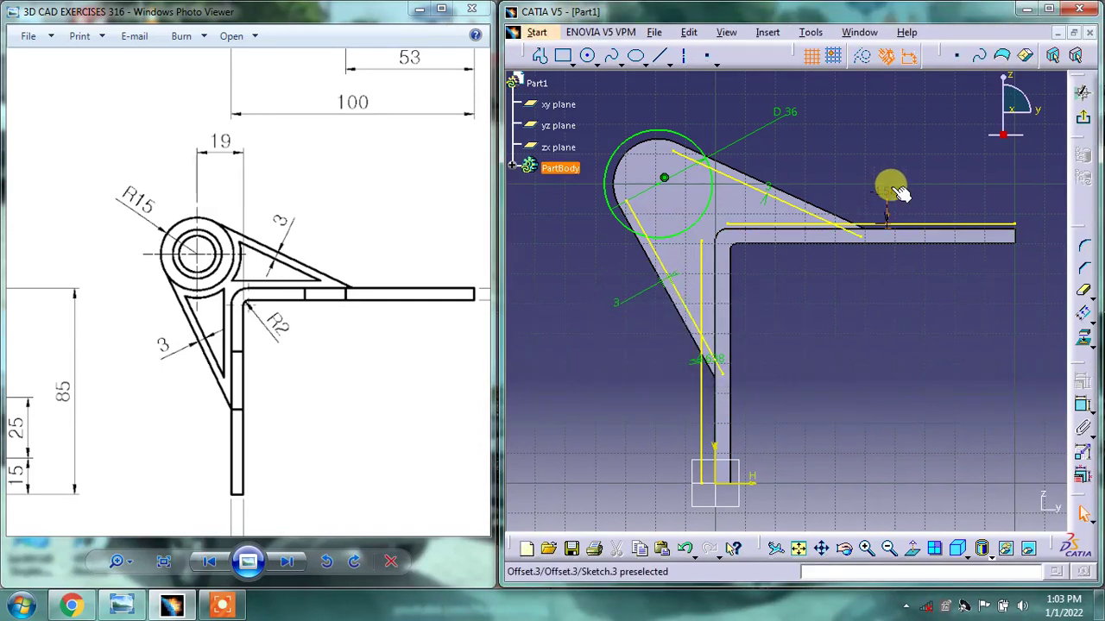
{"action": "double_click", "coordinate": [889, 188]}
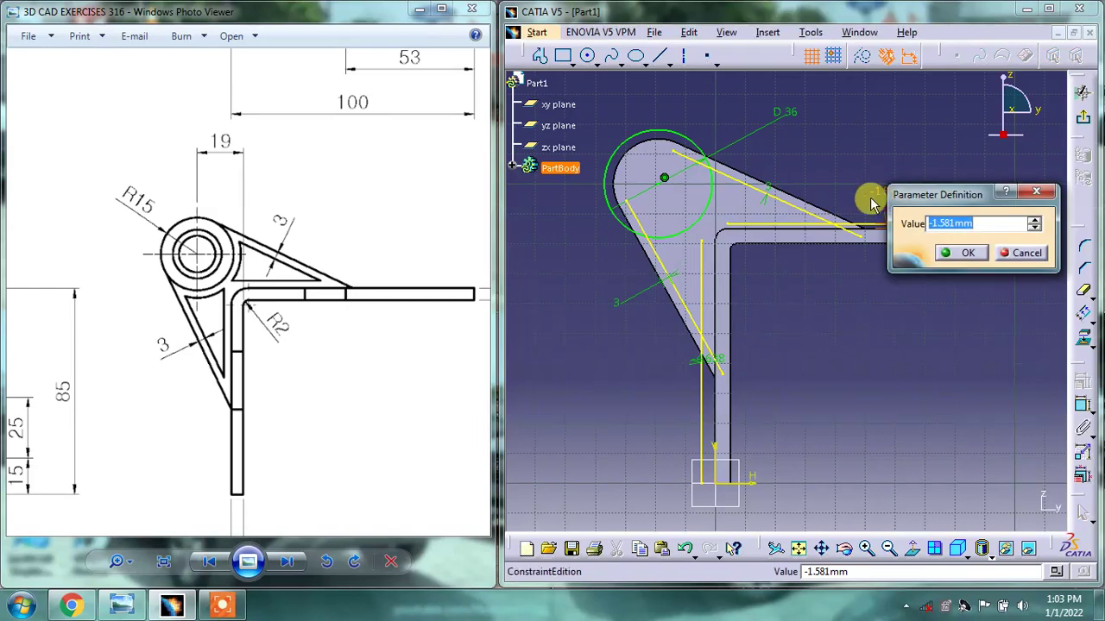
{"action": "type", "text": "-3"}
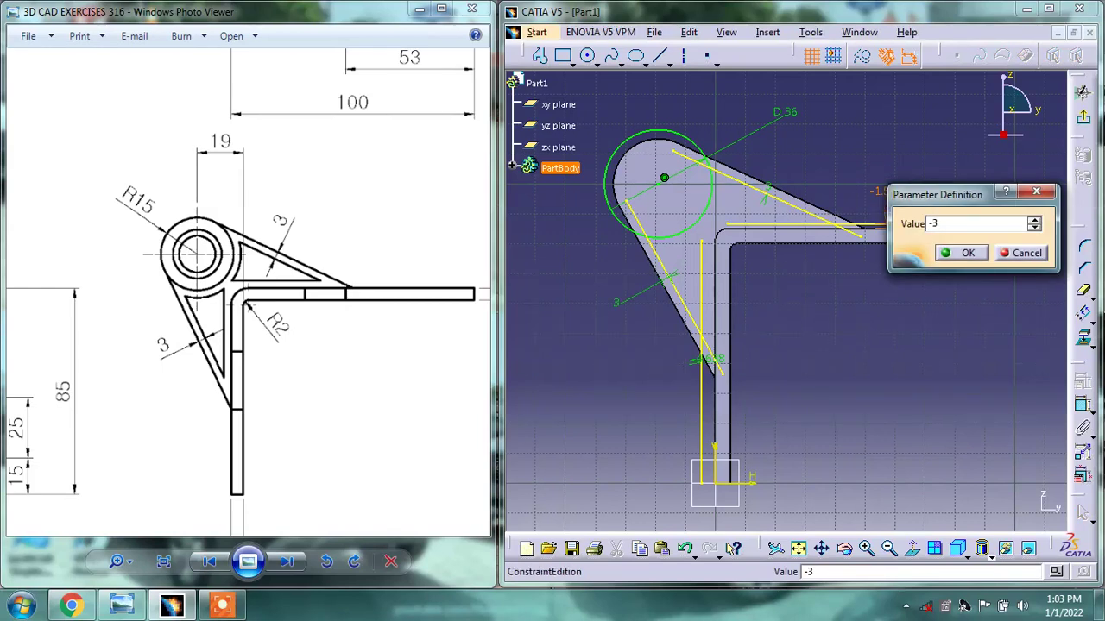
{"action": "key", "text": "Return"}
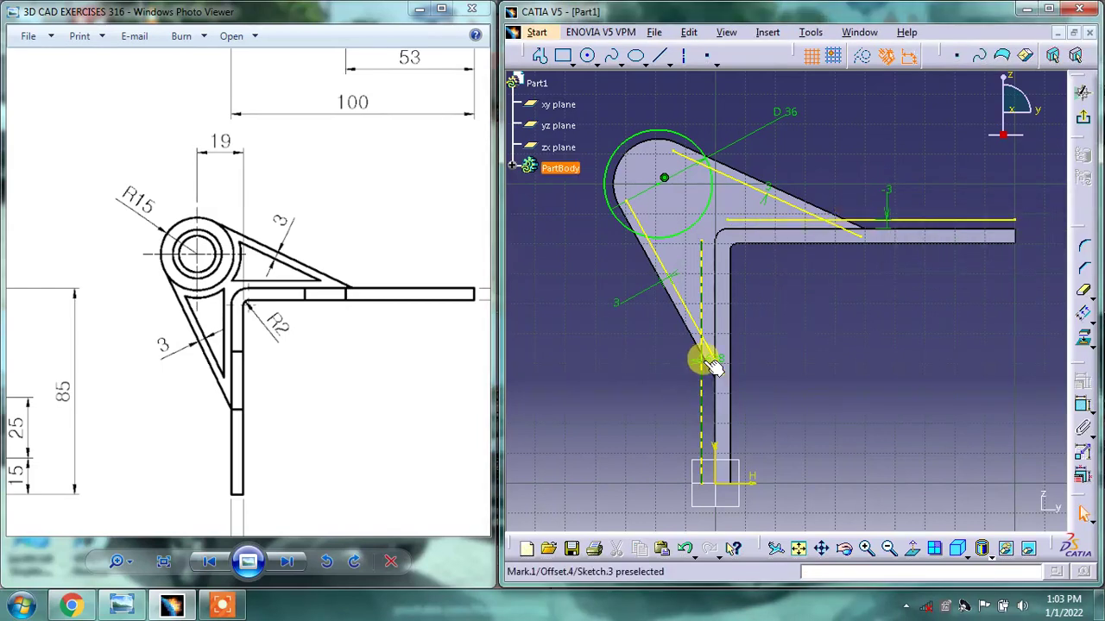
{"action": "left_click", "coordinate": [709, 363]}
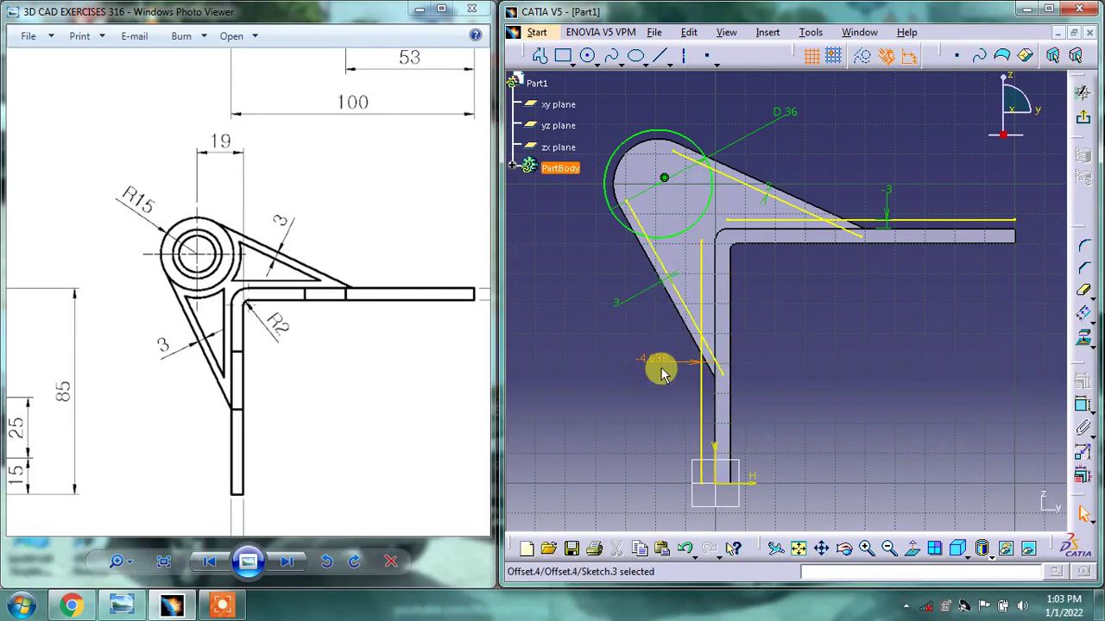
{"action": "double_click", "coordinate": [643, 355]}
{"action": "type", "text": "-"}
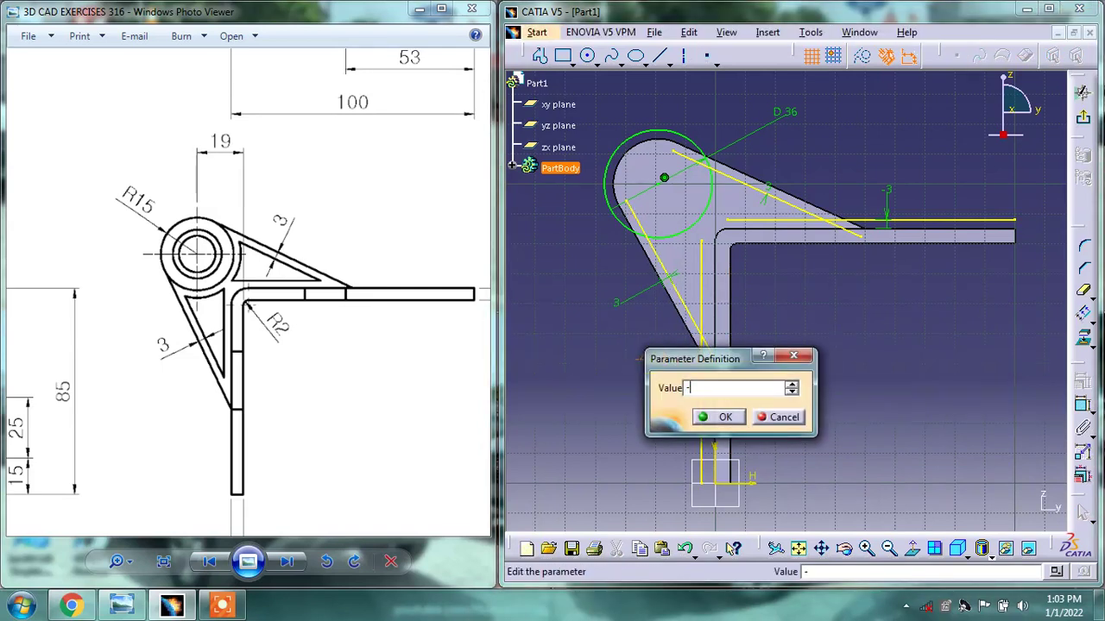
{"action": "type", "text": "3mm"}
{"action": "key", "text": "Return"}
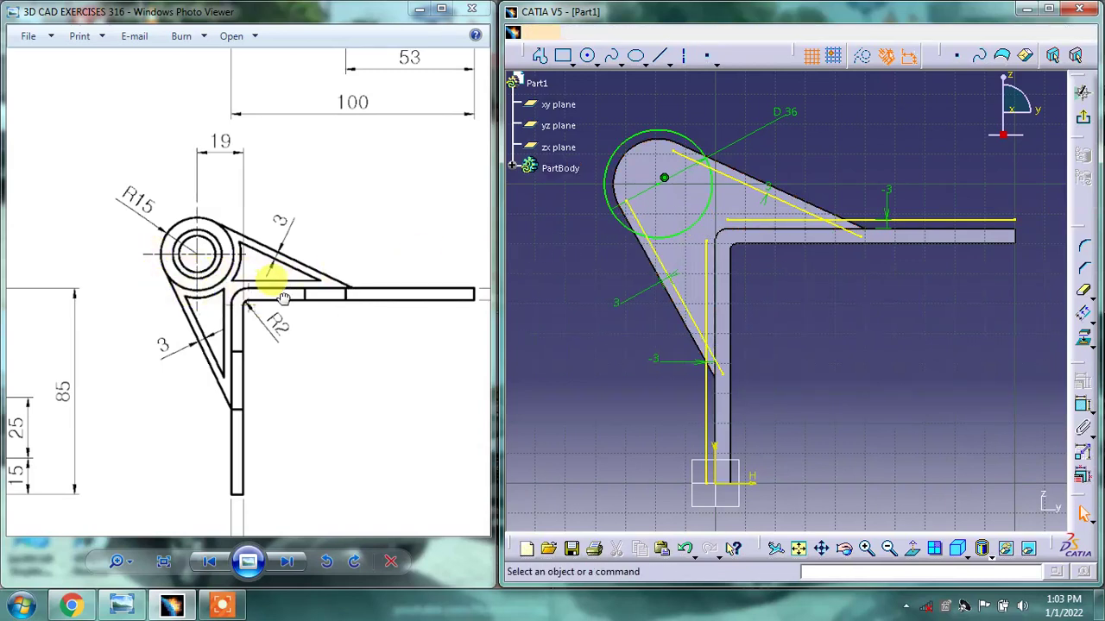
- Find the R15 boss in the reference drawing and redimension the D36 circle as radius 15
{"action": "left_click_drag", "start_coordinate": [226, 306], "coordinate": [277, 315]}
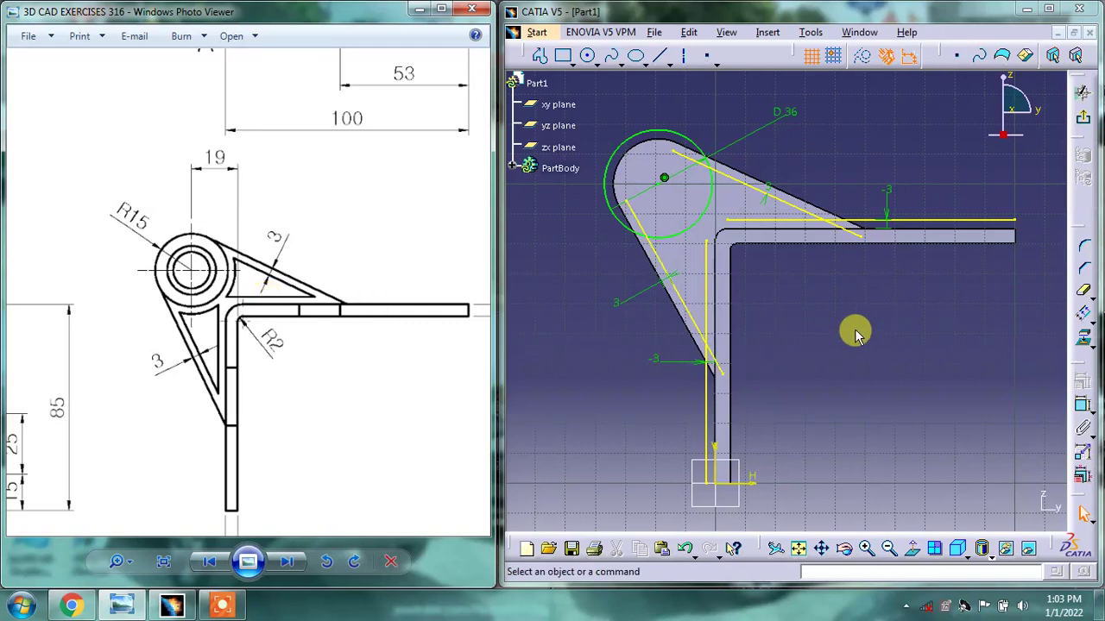
{"action": "left_click_drag", "start_coordinate": [209, 296], "coordinate": [278, 319]}
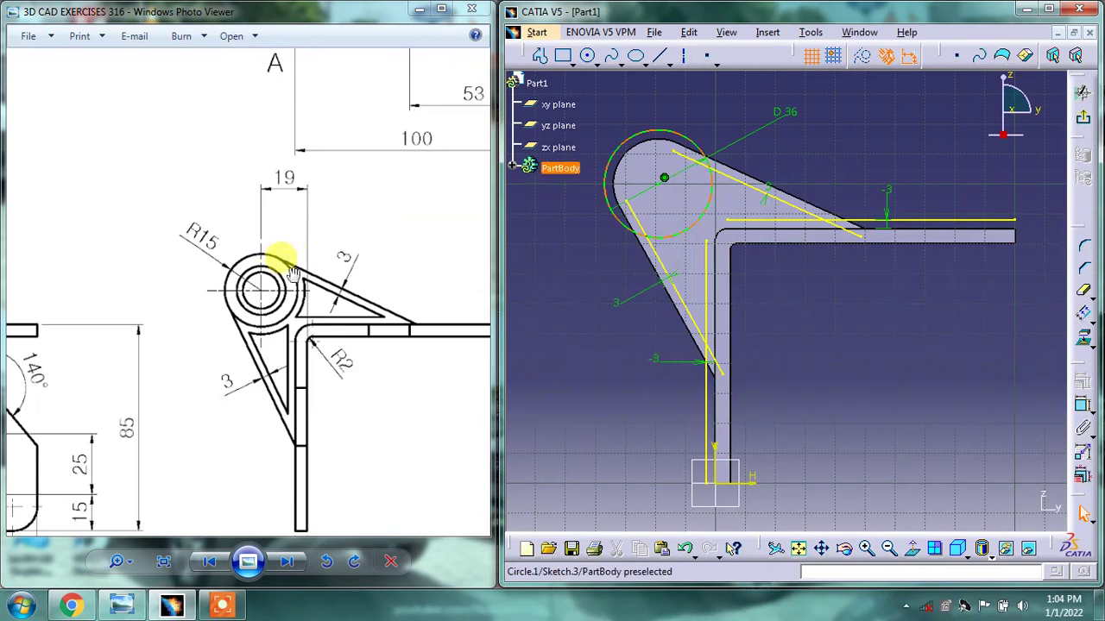
{"action": "left_click_drag", "start_coordinate": [274, 289], "coordinate": [285, 287]}
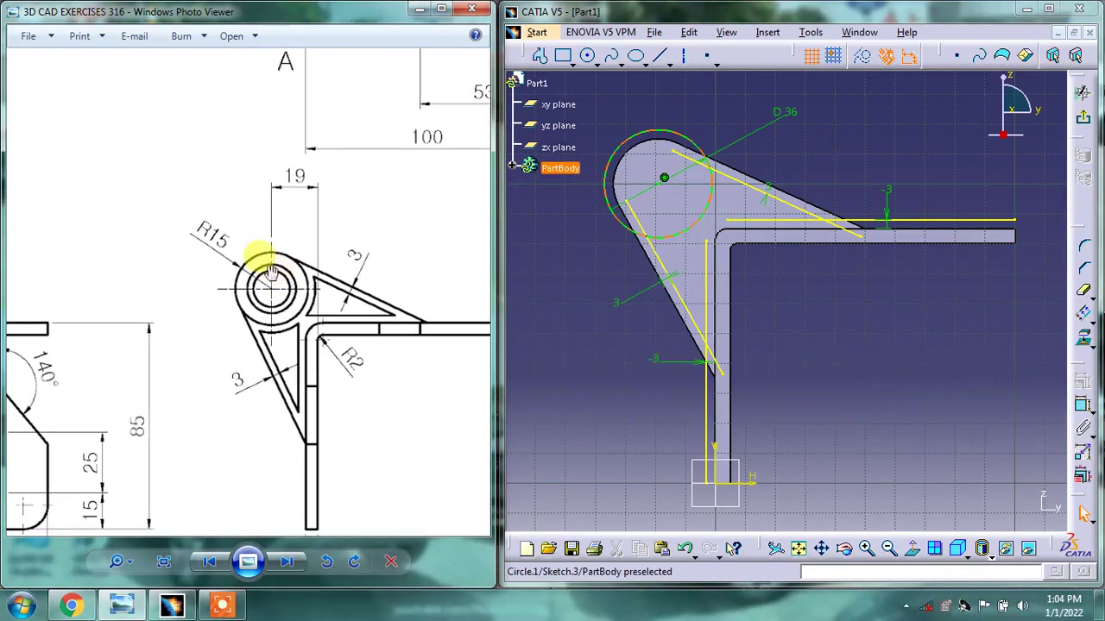
{"action": "left_click", "coordinate": [792, 113]}
{"action": "double_click", "coordinate": [792, 113]}
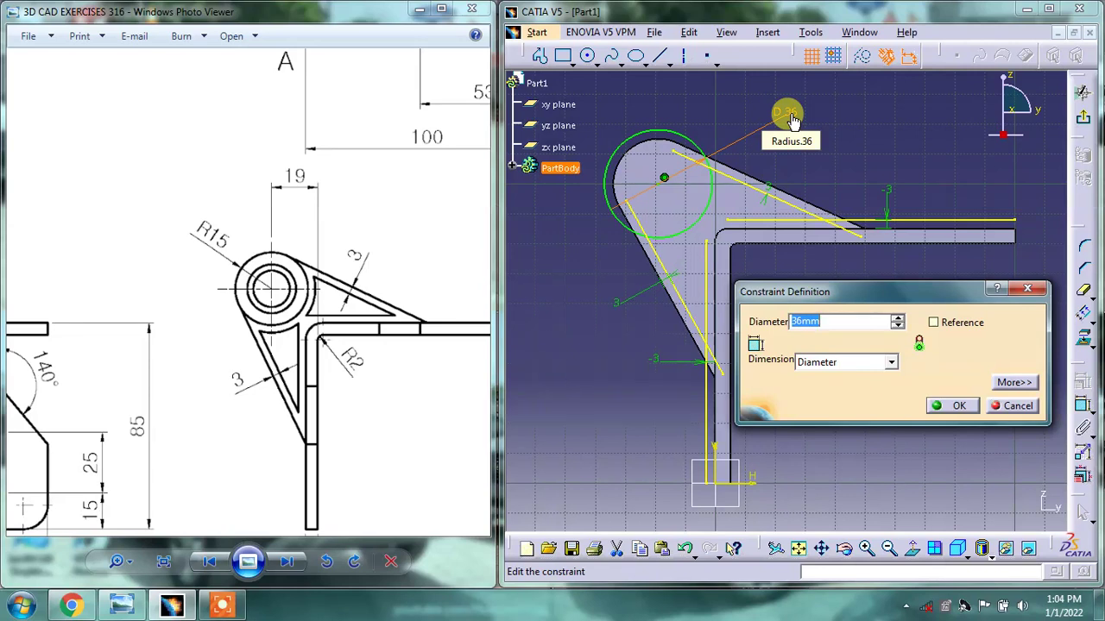
{"action": "left_click", "coordinate": [820, 362]}
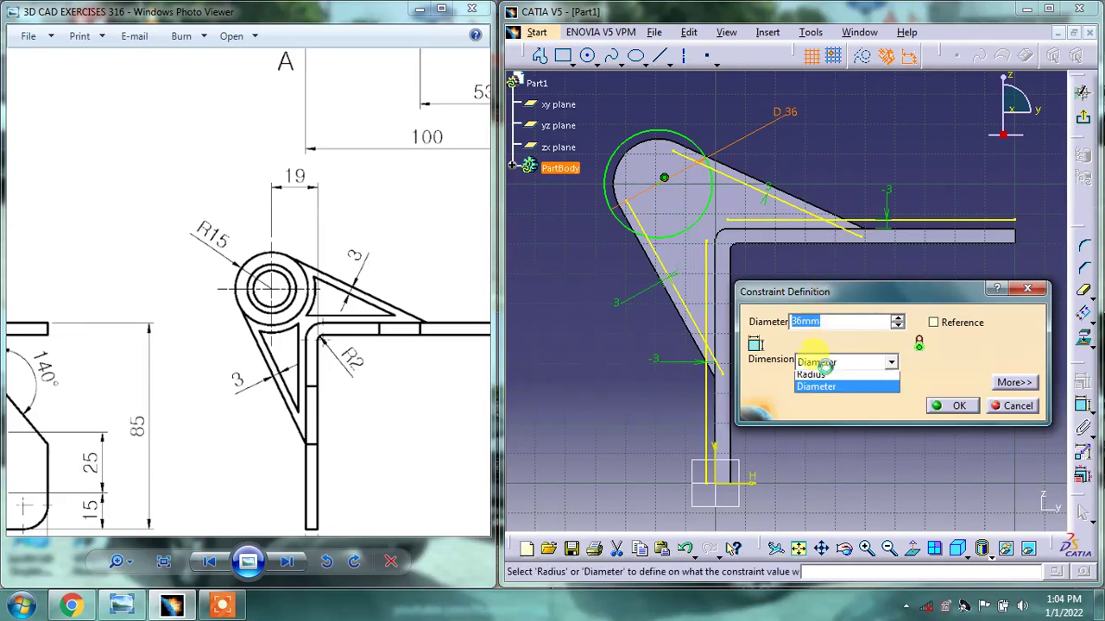
{"action": "left_click", "coordinate": [824, 374]}
{"action": "double_click", "coordinate": [820, 320]}
{"action": "type", "text": "1"}
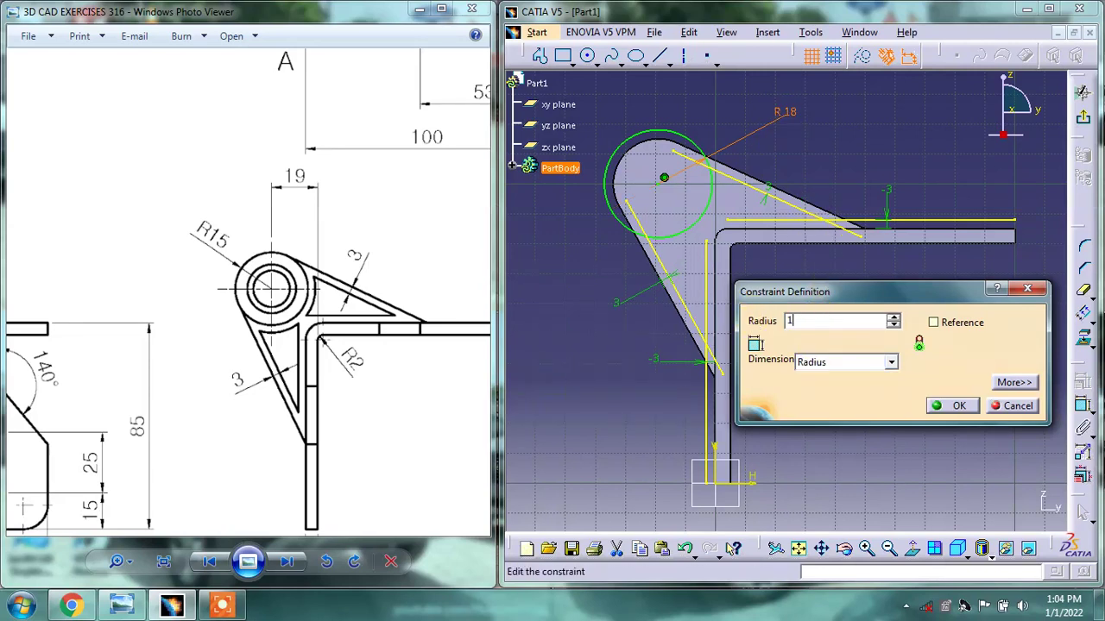
{"action": "type", "text": "5mm"}
{"action": "key", "text": "Return"}
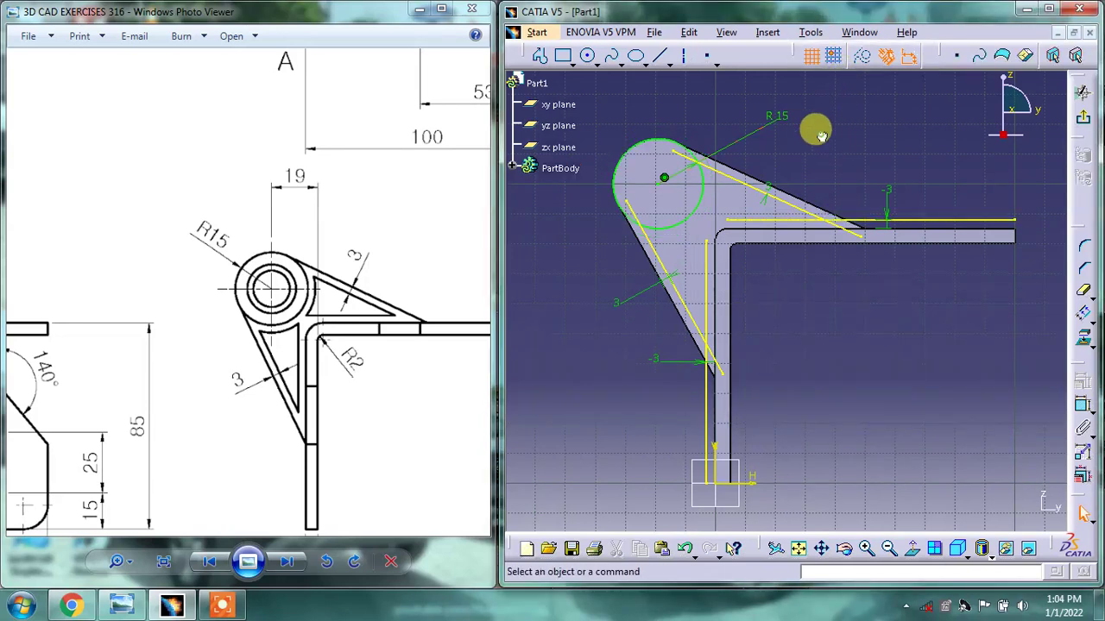
- Offset the R15 circle outward by 3 mm
{"action": "left_click", "coordinate": [1086, 316]}
{"action": "left_click", "coordinate": [706, 199]}
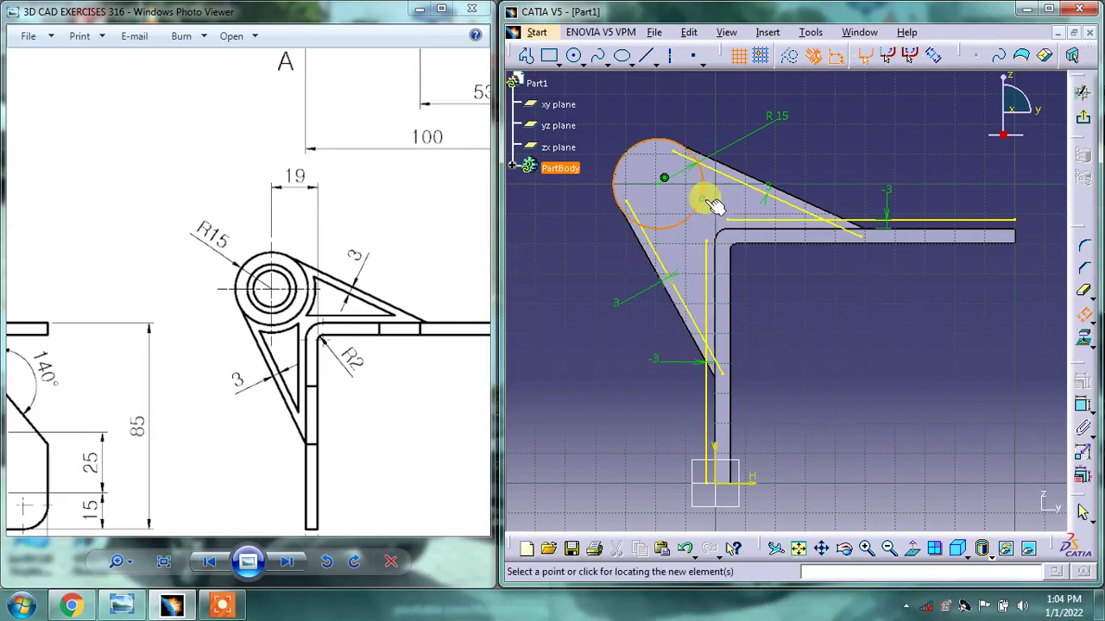
{"action": "left_click", "coordinate": [721, 188]}
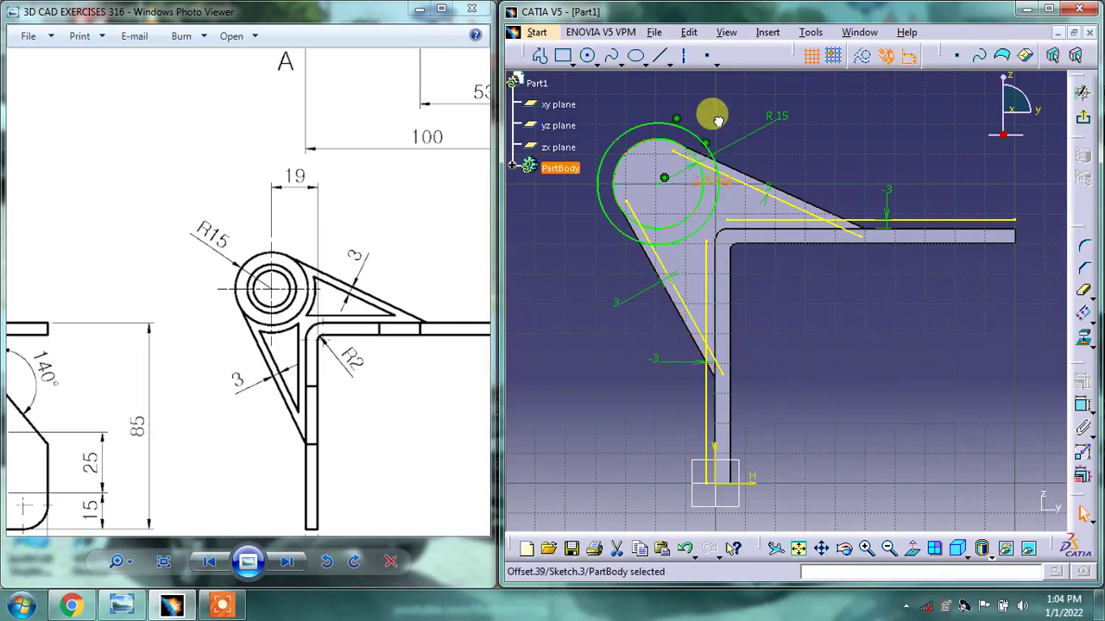
{"action": "double_click", "coordinate": [709, 181]}
{"action": "type", "text": "3"}
{"action": "key", "text": "Return"}
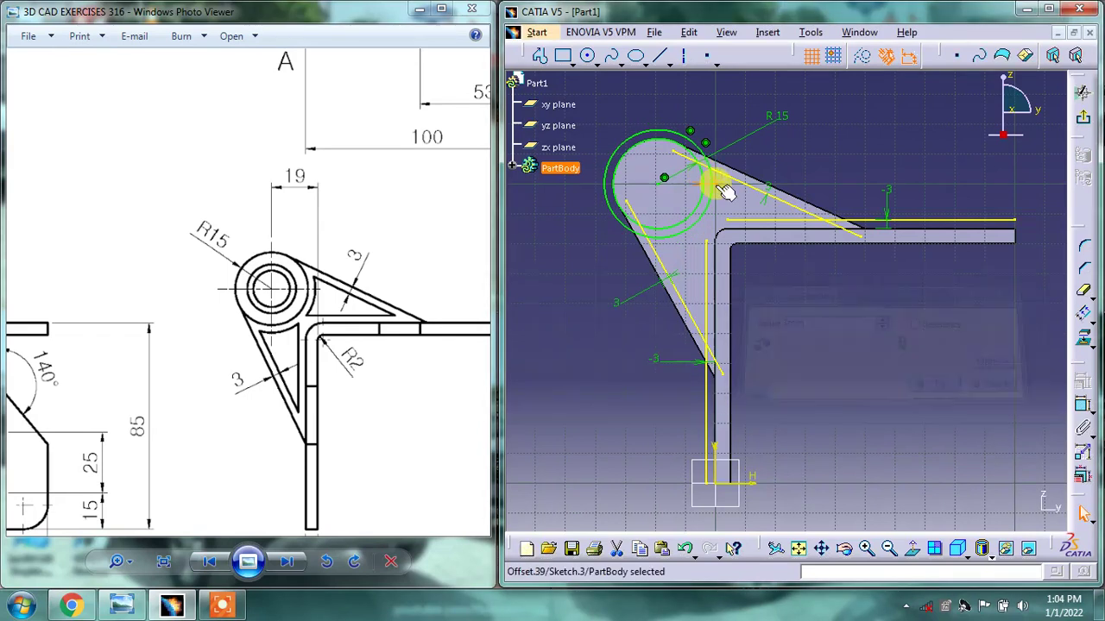
- Make the original R15 circle construction geometry and trim the slanted line's end
{"action": "left_click", "coordinate": [795, 338]}
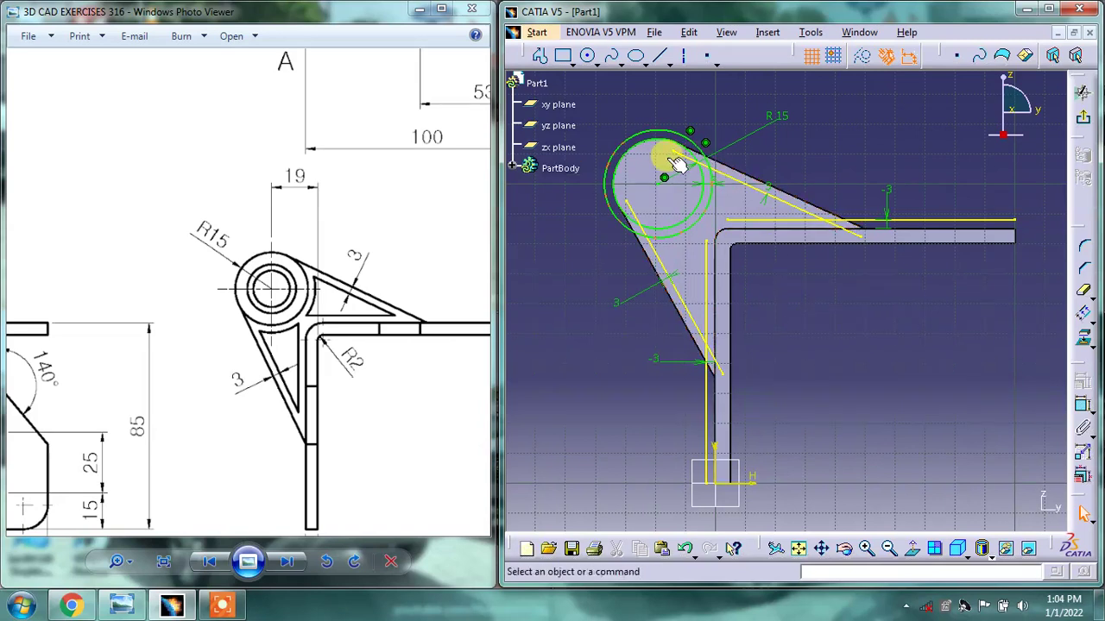
{"action": "left_click", "coordinate": [653, 136]}
{"action": "left_click", "coordinate": [861, 56]}
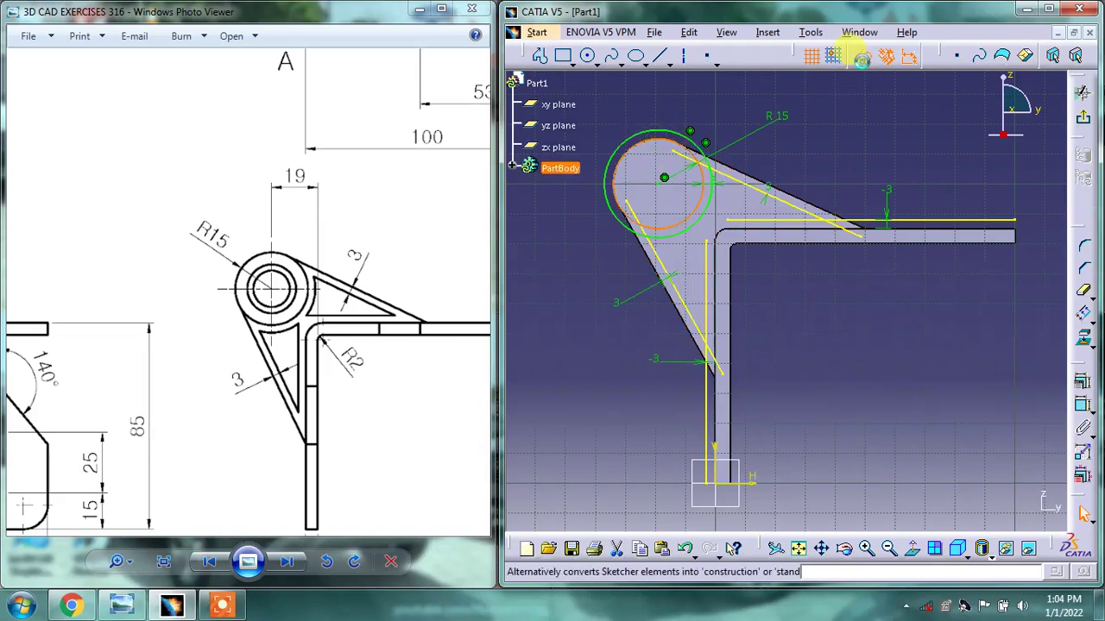
{"action": "left_click", "coordinate": [900, 324]}
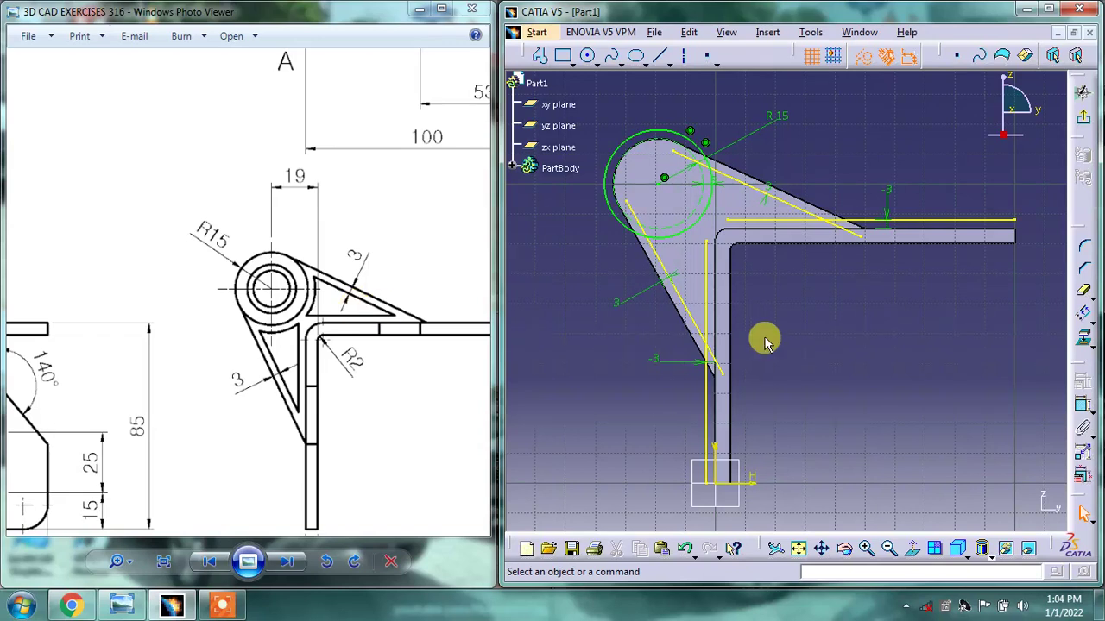
{"action": "left_click", "coordinate": [1084, 292]}
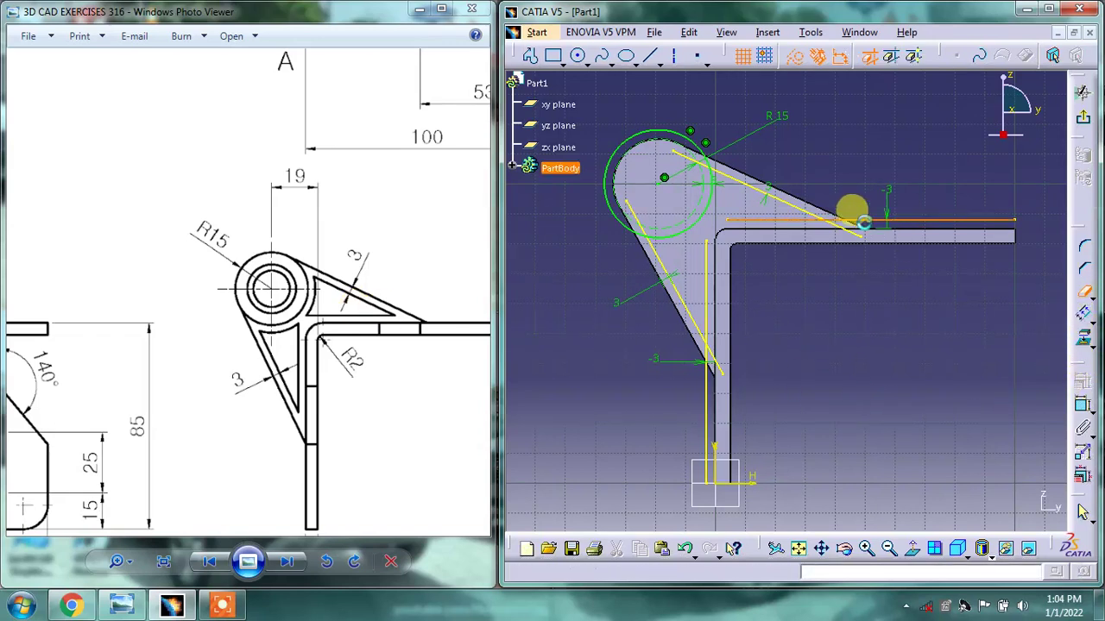
{"action": "left_click", "coordinate": [851, 231]}
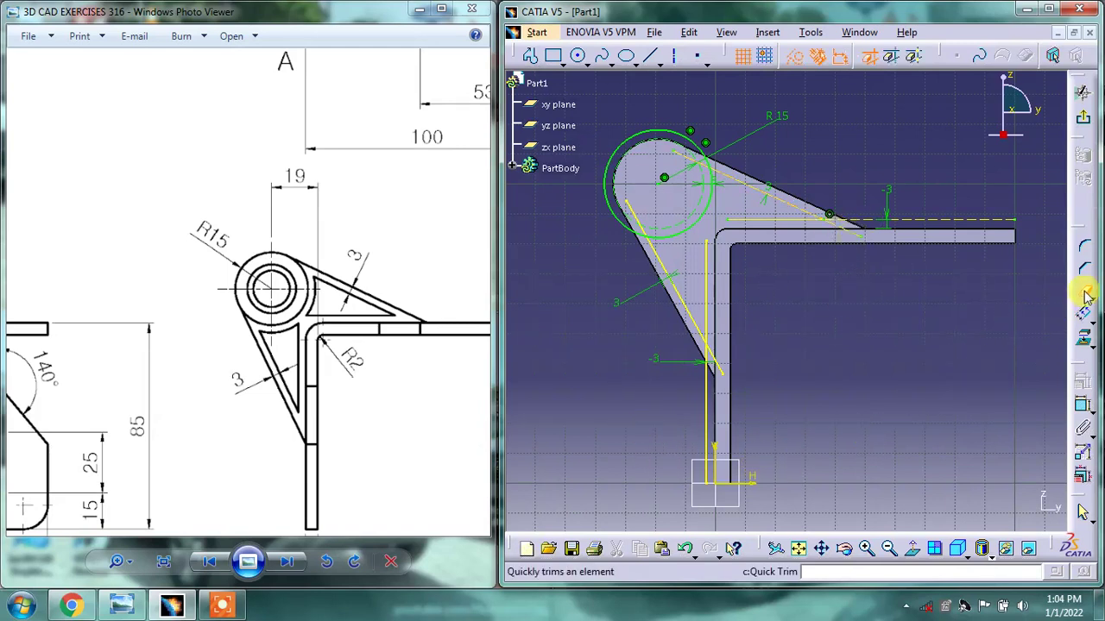
- Undo the unwanted slanted-line trim and trim the upper slanted line's excess instead
{"action": "left_click", "coordinate": [978, 340]}
{"action": "key", "text": "ctrl+z"}
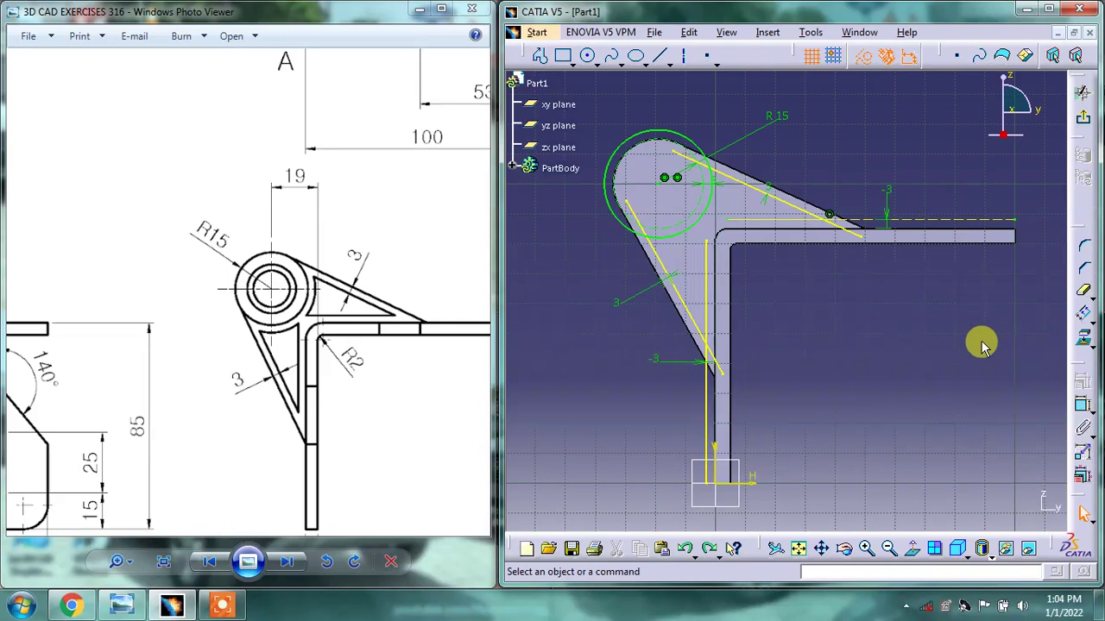
{"action": "left_click", "coordinate": [1087, 294]}
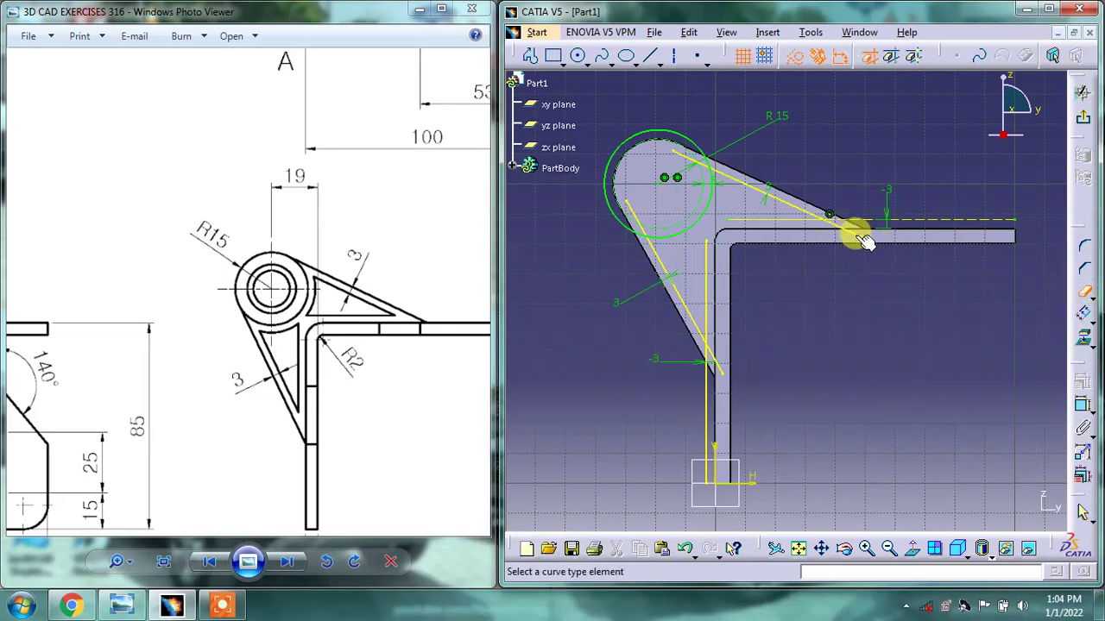
{"action": "left_click", "coordinate": [780, 197]}
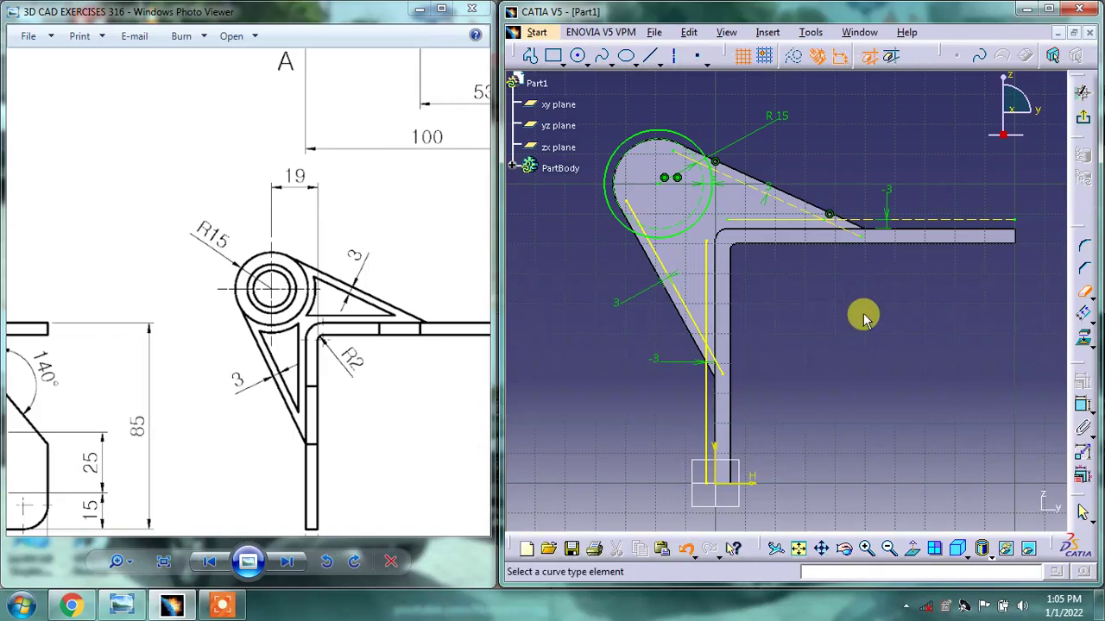
- Trim the vertical and horizontal offset lines back to their junctions
{"action": "left_click", "coordinate": [1084, 290]}
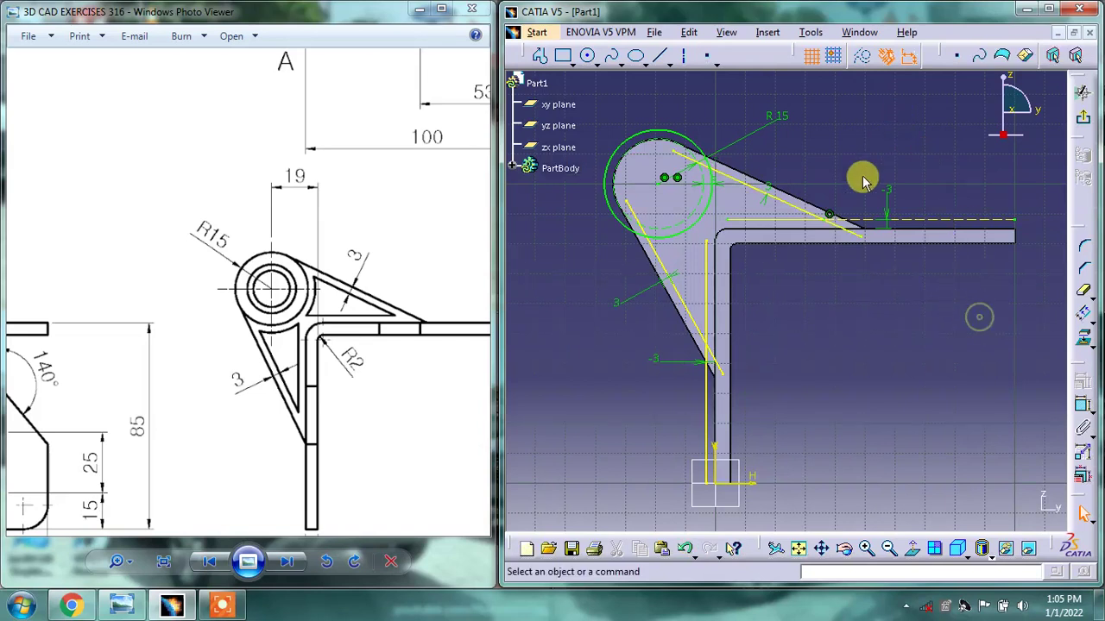
{"action": "left_click", "coordinate": [1084, 290]}
{"action": "left_click", "coordinate": [708, 420]}
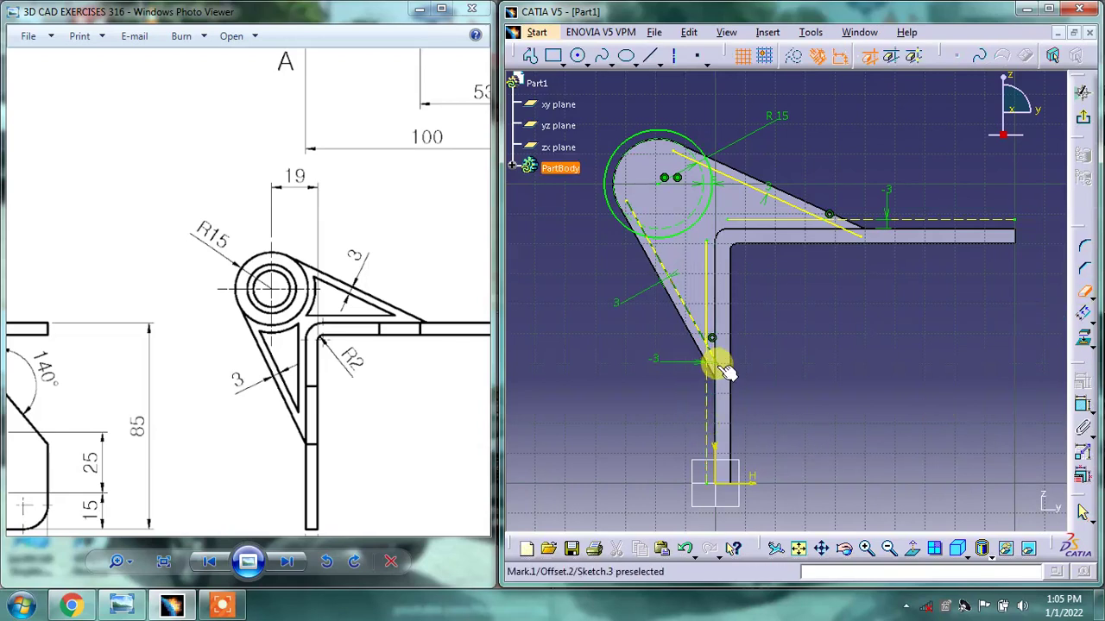
{"action": "left_click", "coordinate": [715, 356]}
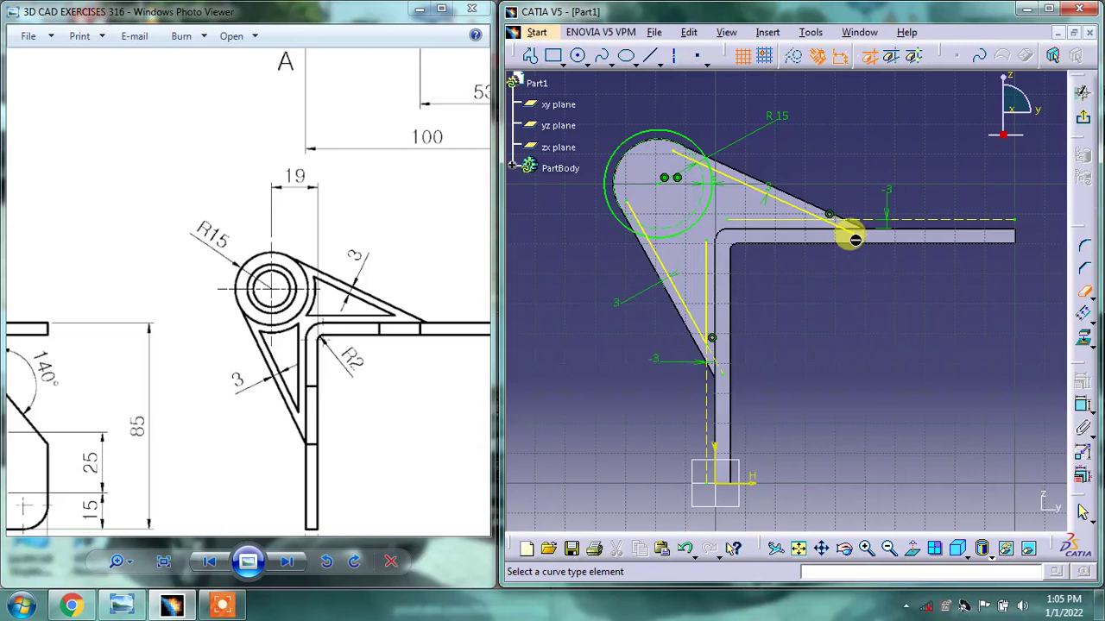
{"action": "left_click", "coordinate": [1084, 313]}
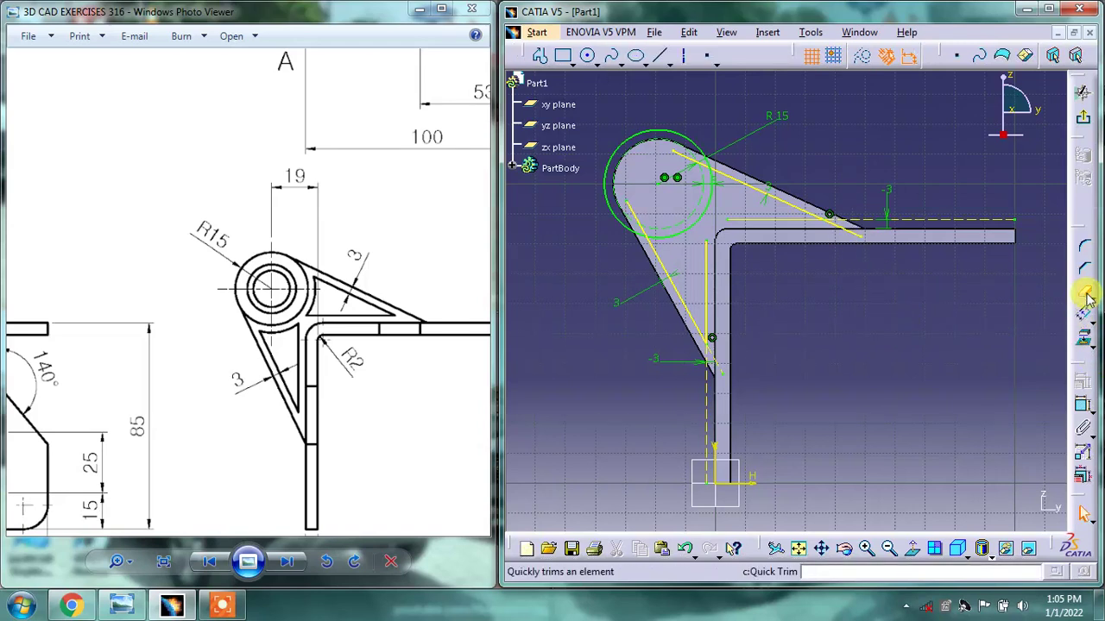
{"action": "left_click", "coordinate": [863, 241]}
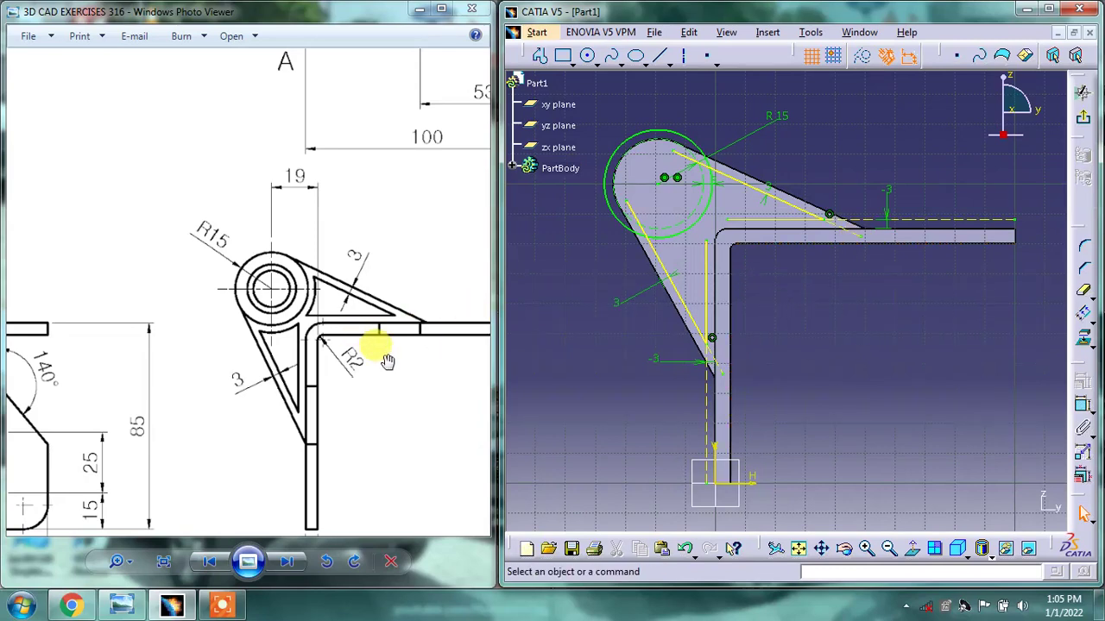
{"action": "scroll", "coordinate": [367, 363], "scroll_direction": "down", "scroll_amount": 2}
{"action": "left_click_drag", "start_coordinate": [291, 298], "coordinate": [356, 305]}
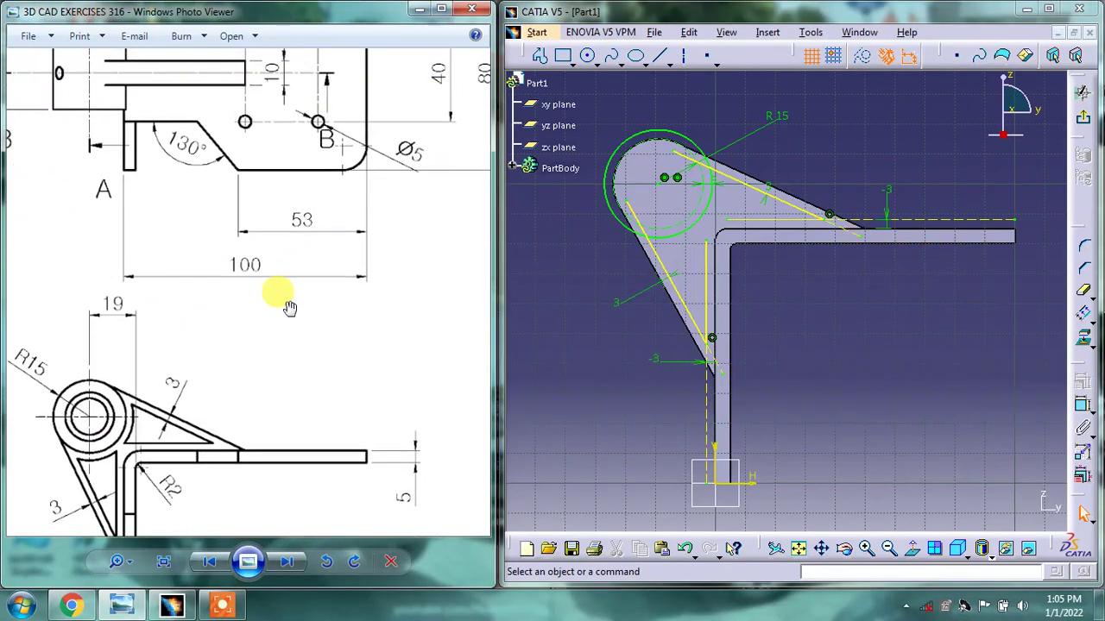
{"action": "scroll", "coordinate": [356, 305], "scroll_direction": "down", "scroll_amount": 2}
{"action": "scroll", "coordinate": [403, 198], "scroll_direction": "up", "scroll_amount": 1}
{"action": "scroll", "coordinate": [403, 208], "scroll_direction": "up", "scroll_amount": 1}
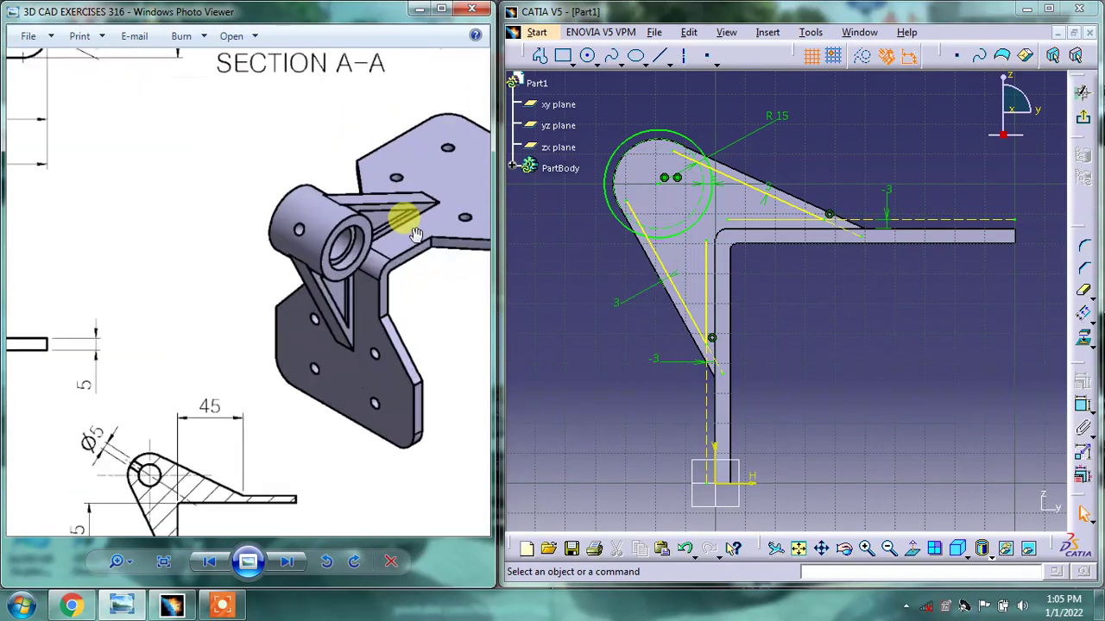
{"action": "scroll", "coordinate": [308, 299], "scroll_direction": "up", "scroll_amount": 1}
{"action": "left_click_drag", "start_coordinate": [308, 299], "coordinate": [331, 187]}
{"action": "scroll", "coordinate": [388, 180], "scroll_direction": "up", "scroll_amount": 1}
{"action": "scroll", "coordinate": [320, 222], "scroll_direction": "up", "scroll_amount": 1}
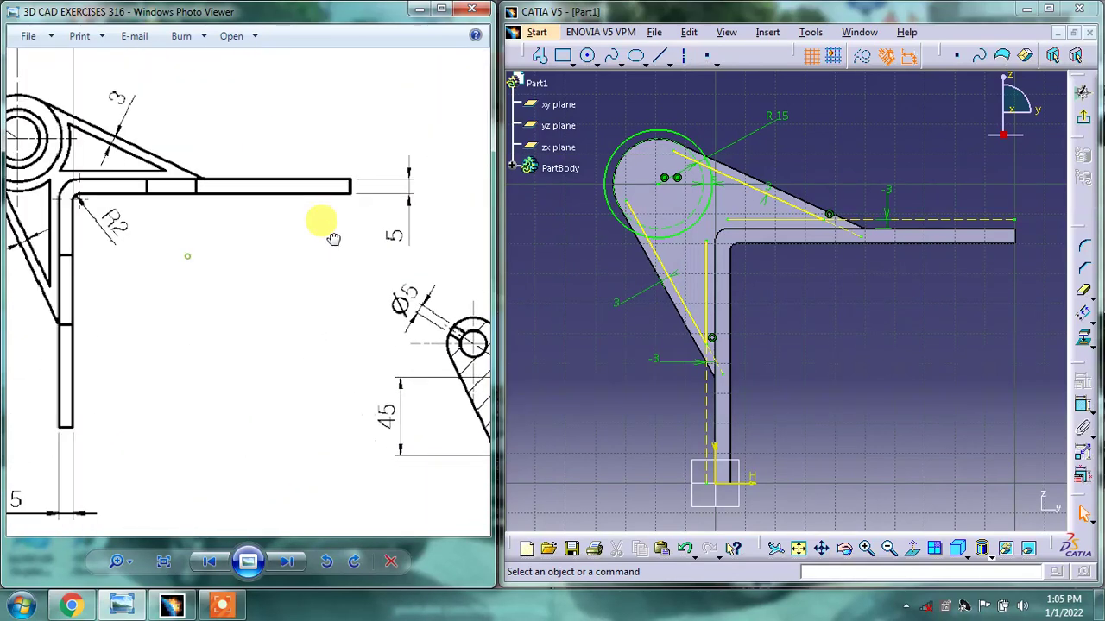
{"action": "scroll", "coordinate": [224, 229], "scroll_direction": "up", "scroll_amount": 1}
{"action": "scroll", "coordinate": [225, 229], "scroll_direction": "down", "scroll_amount": 1}
{"action": "scroll", "coordinate": [226, 250], "scroll_direction": "up", "scroll_amount": 1}
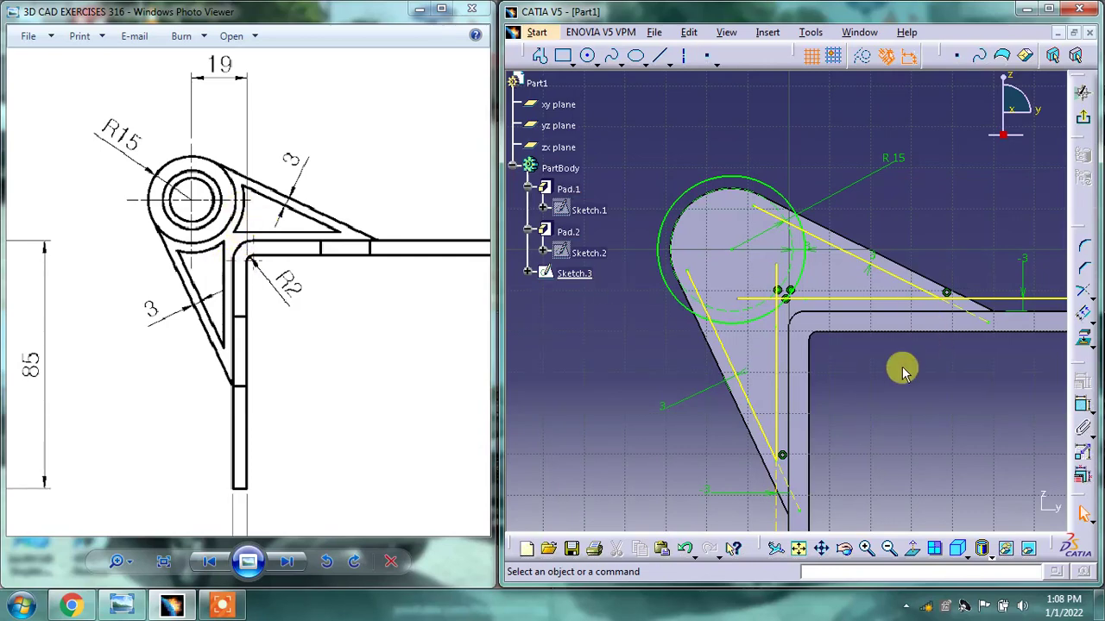
- Exit the current sketch, open Sketch.2 and delete its old 19 mm dimension
{"action": "left_click", "coordinate": [1080, 117]}
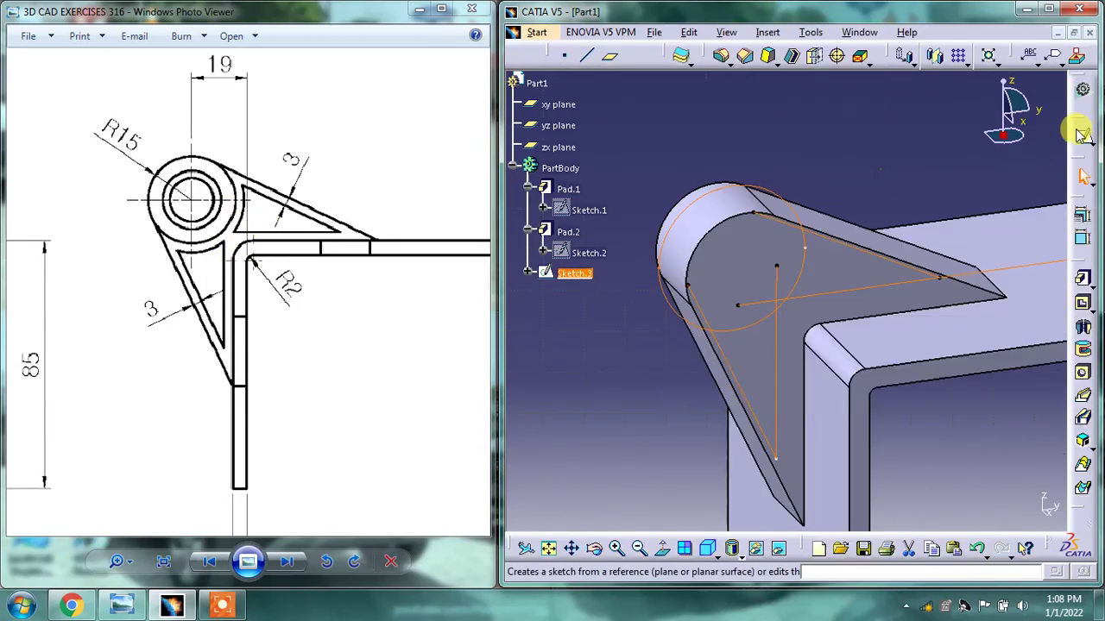
{"action": "left_click", "coordinate": [585, 251]}
{"action": "double_click", "coordinate": [585, 251]}
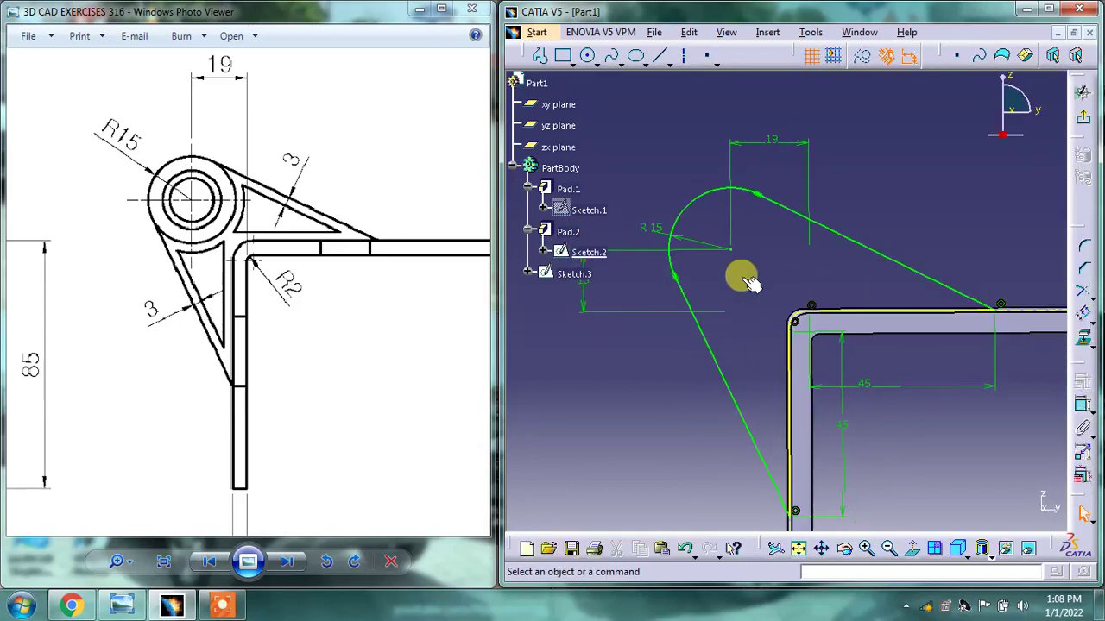
{"action": "middle_click_drag", "start_coordinate": [794, 274], "coordinate": [784, 266]}
{"action": "right_click", "coordinate": [761, 130]}
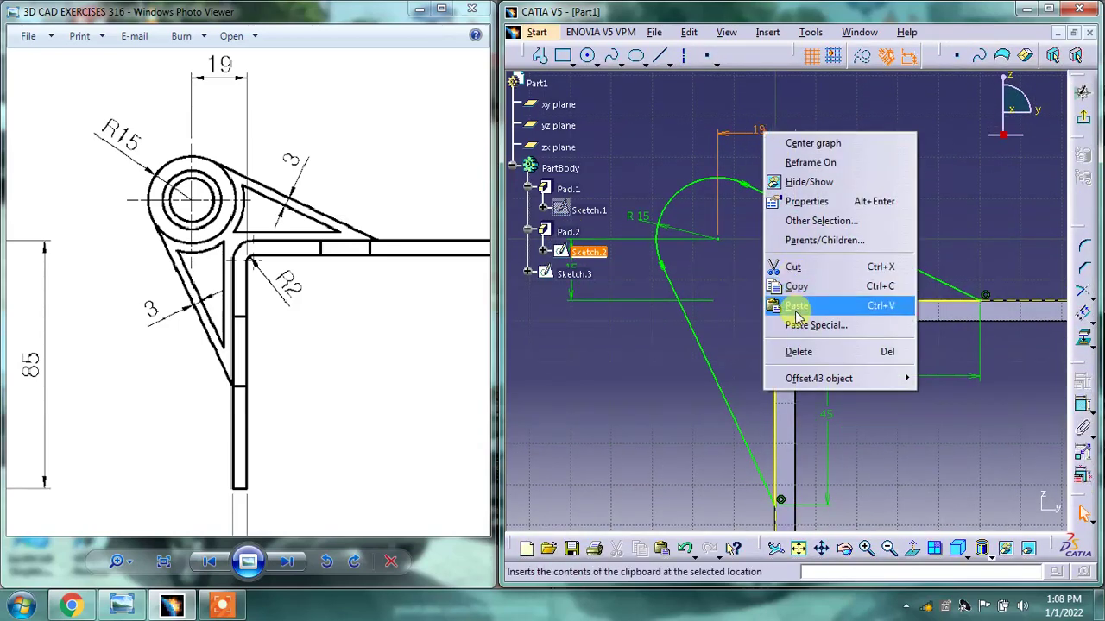
{"action": "left_click", "coordinate": [789, 350]}
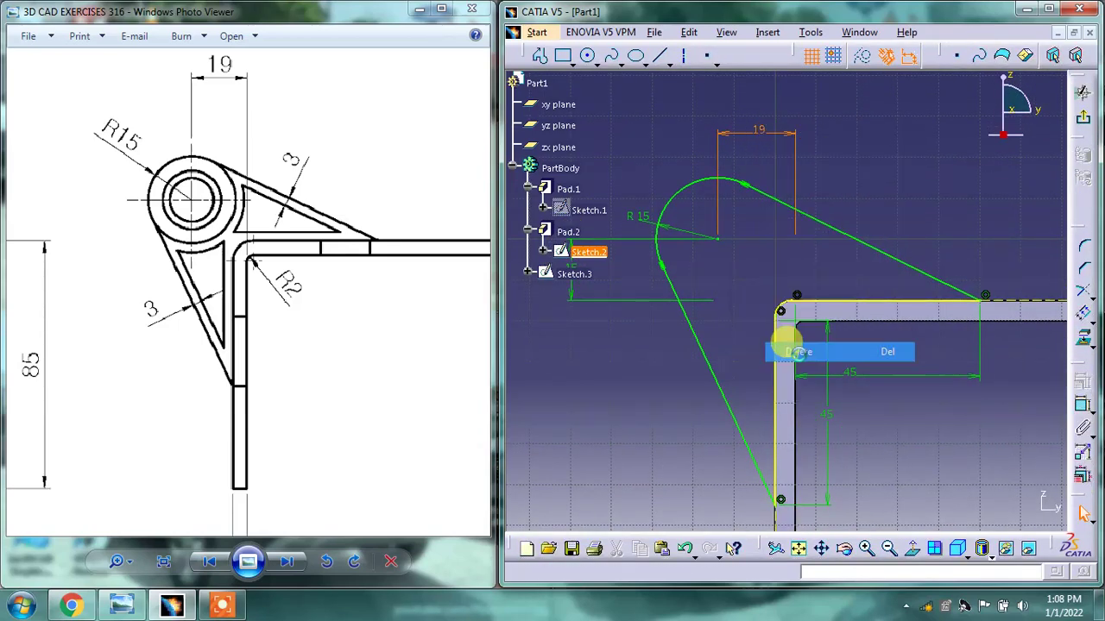
- Add a 19 mm horizontal dimension from the R15 arc centre and return to 3D
{"action": "left_click", "coordinate": [1083, 408]}
{"action": "left_click", "coordinate": [717, 240]}
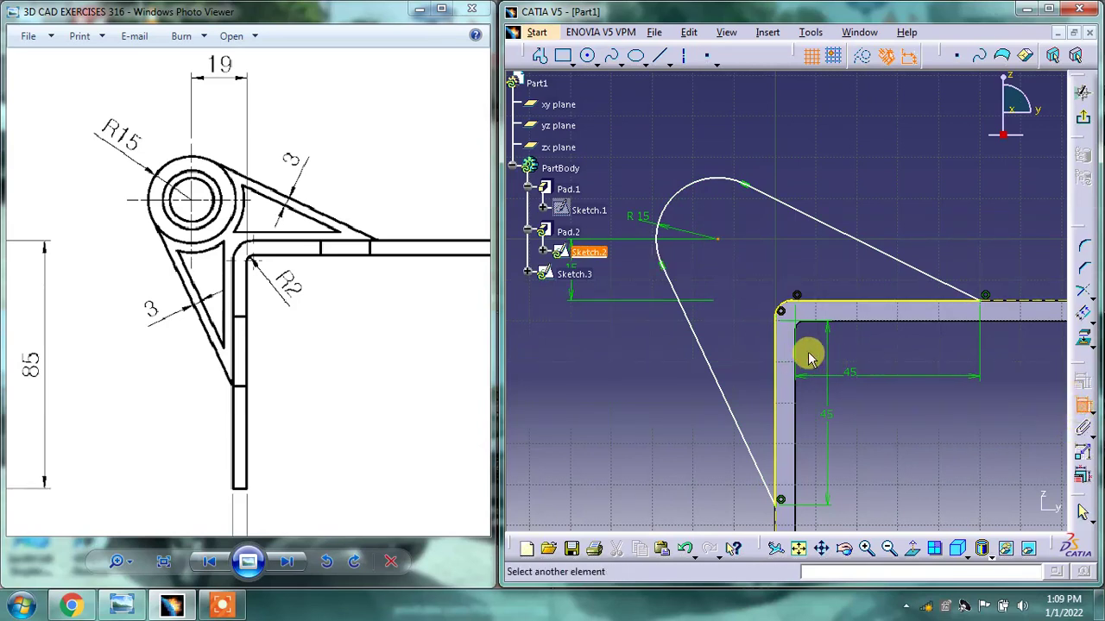
{"action": "left_click", "coordinate": [798, 406]}
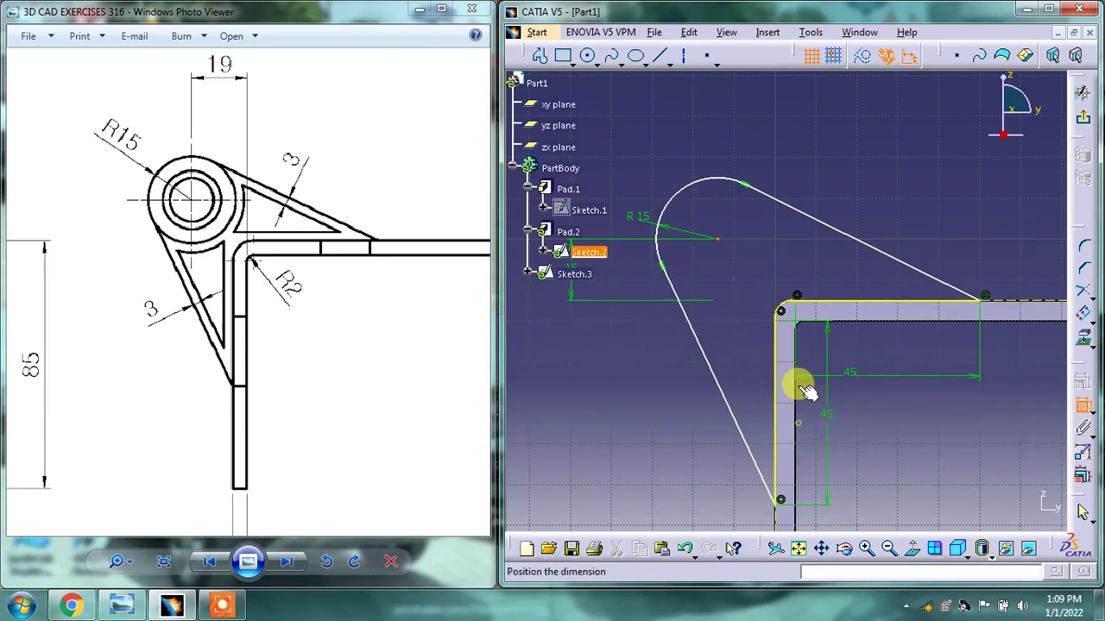
{"action": "left_click", "coordinate": [795, 174]}
{"action": "left_click", "coordinate": [765, 138]}
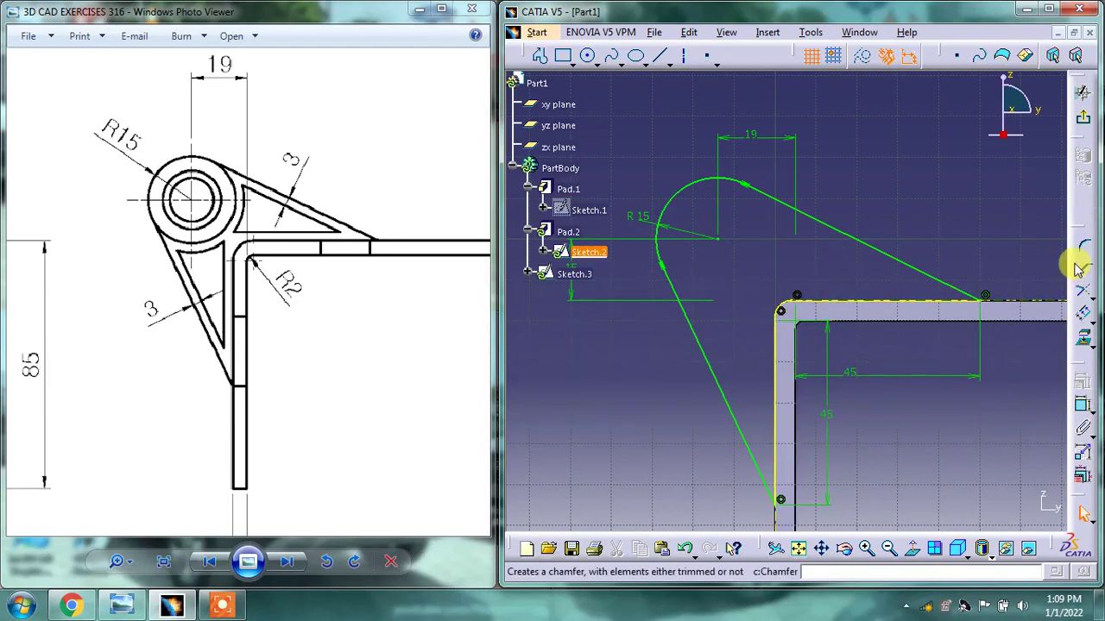
{"action": "left_click", "coordinate": [1088, 121]}
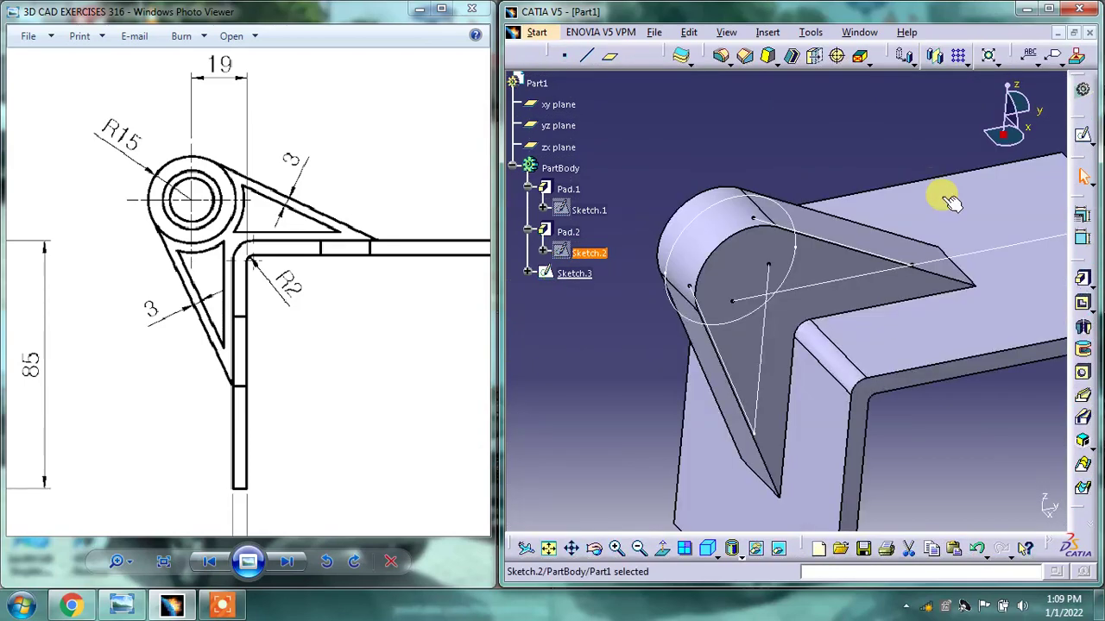
- Open Sketch.3 and zoom in on its boss corner, ready for Quick Trim
{"action": "left_click", "coordinate": [611, 343]}
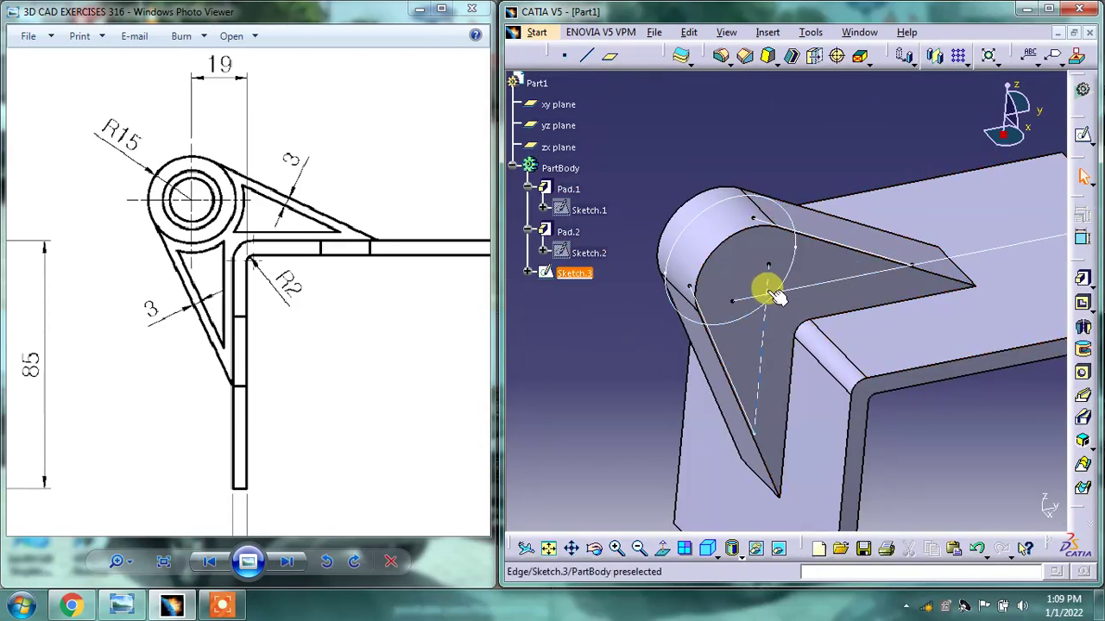
{"action": "left_click", "coordinate": [576, 274]}
{"action": "double_click", "coordinate": [575, 274]}
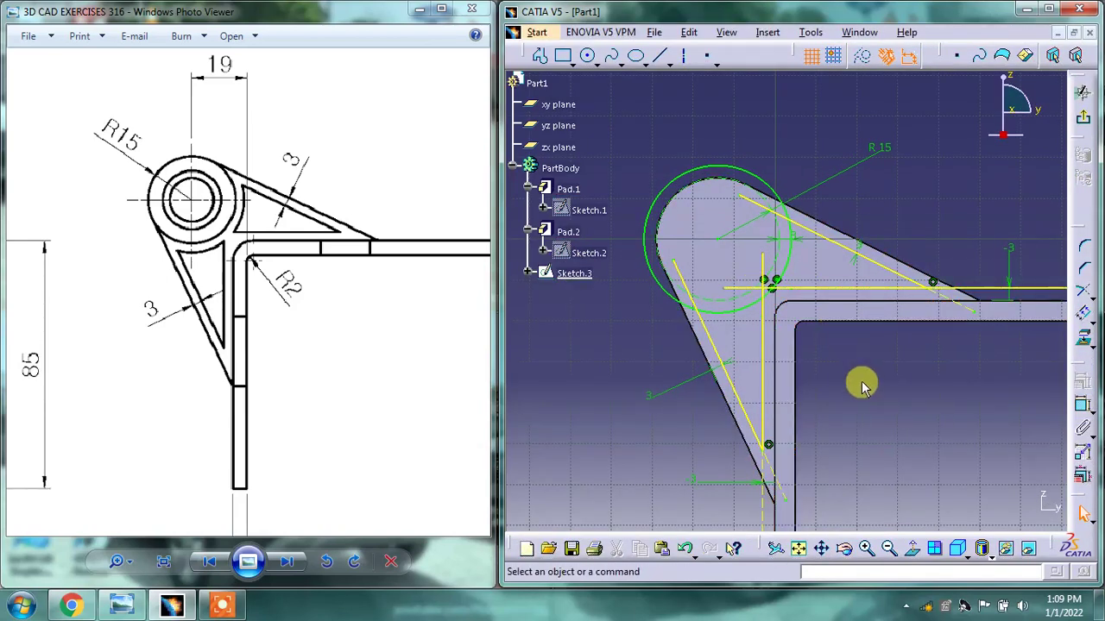
{"action": "mouse_move", "coordinate": [858, 383]}
{"action": "middle_mouse_down"}
{"action": "mouse_move", "coordinate": [788, 352]}
{"action": "mouse_move", "coordinate": [838, 362]}
{"action": "mouse_move", "coordinate": [973, 291]}
{"action": "middle_mouse_up"}
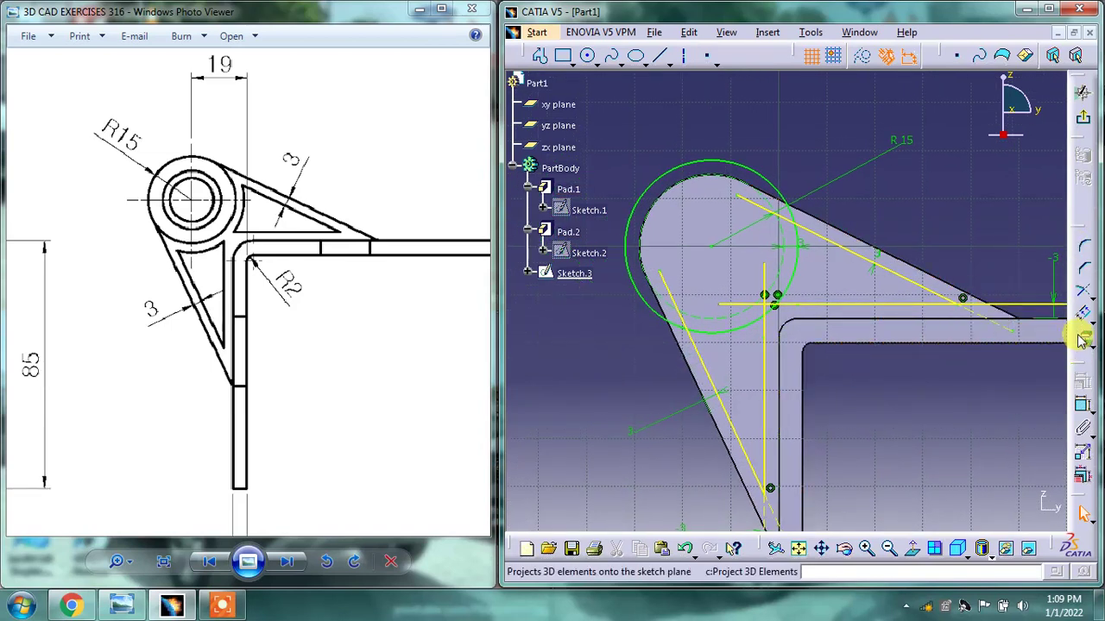
{"action": "left_click", "coordinate": [1095, 300]}
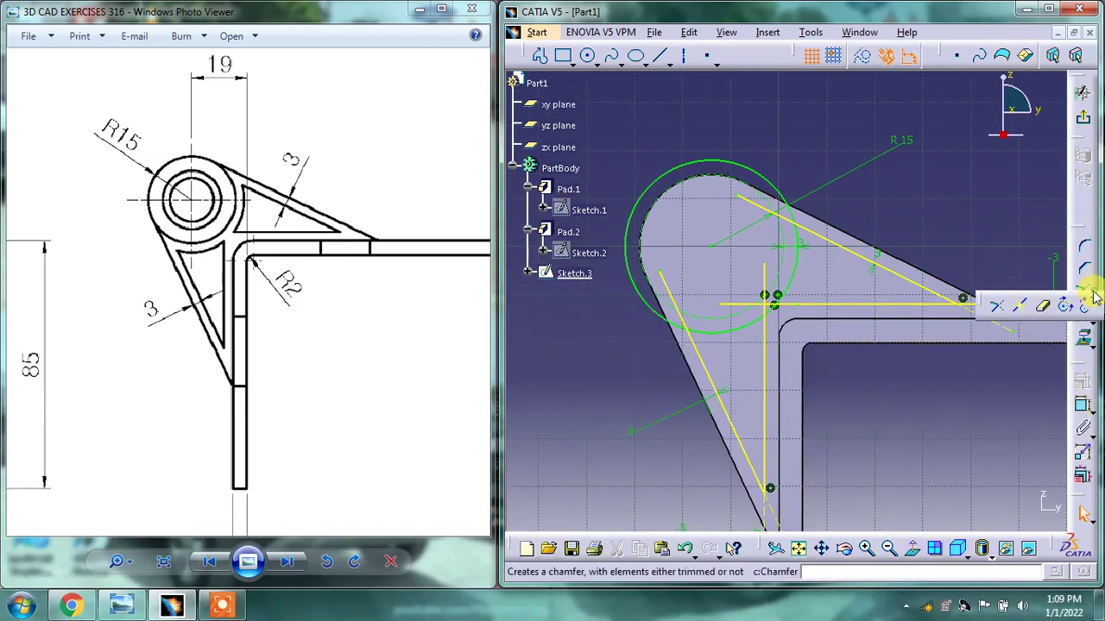
{"action": "left_click", "coordinate": [1044, 309]}
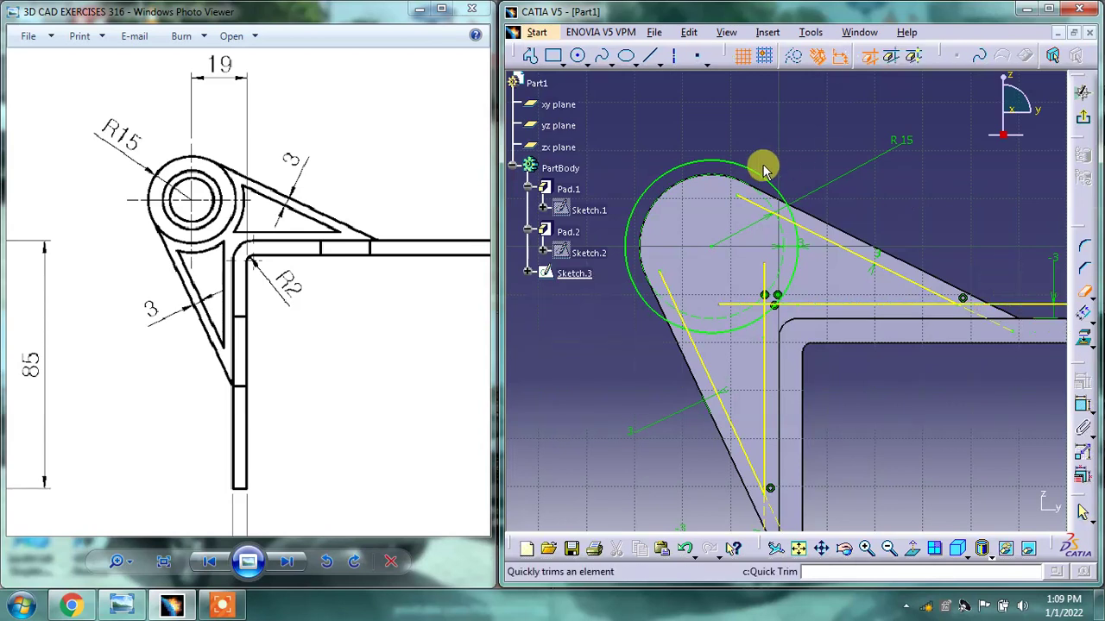
- Trim the offset circle's unwanted arc and the slanted, horizontal and vertical offset lines
{"action": "left_click", "coordinate": [787, 175]}
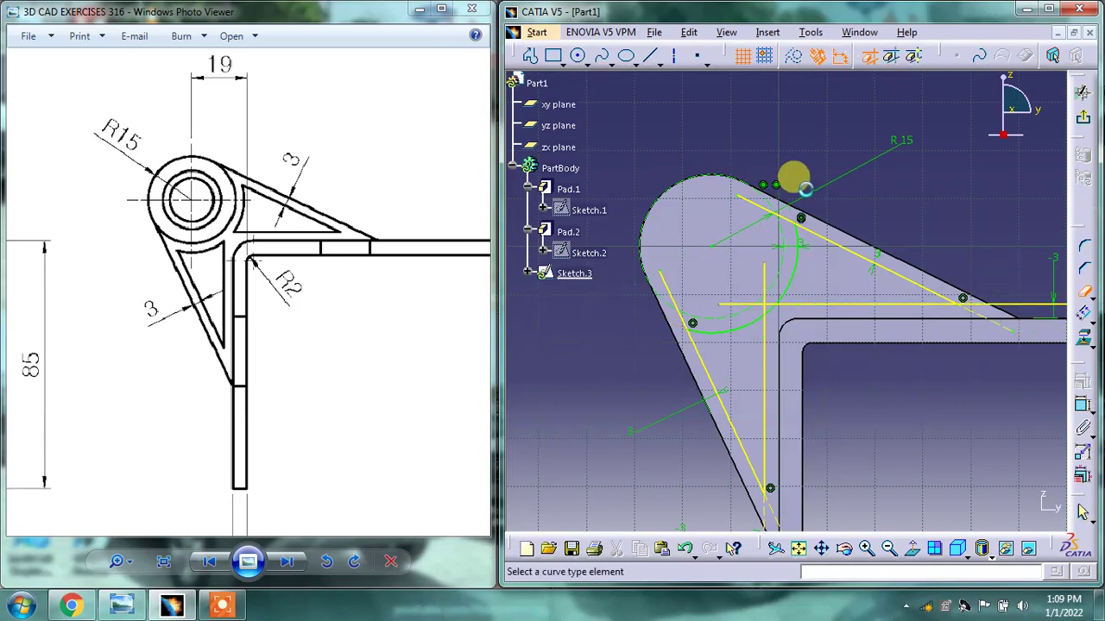
{"action": "left_click", "coordinate": [681, 298]}
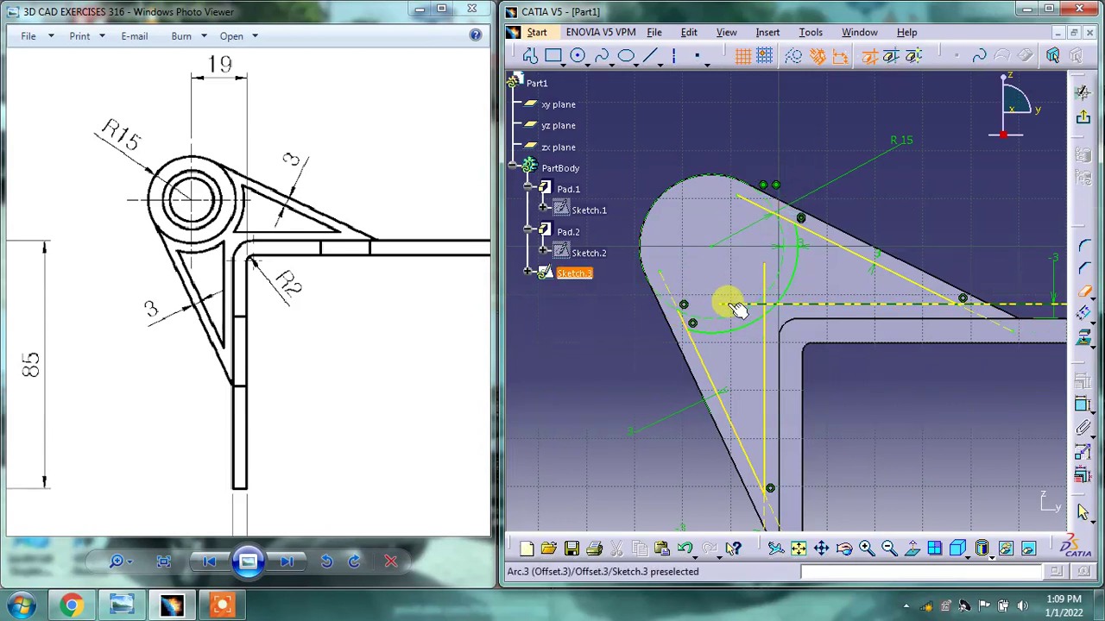
{"action": "left_click", "coordinate": [734, 307]}
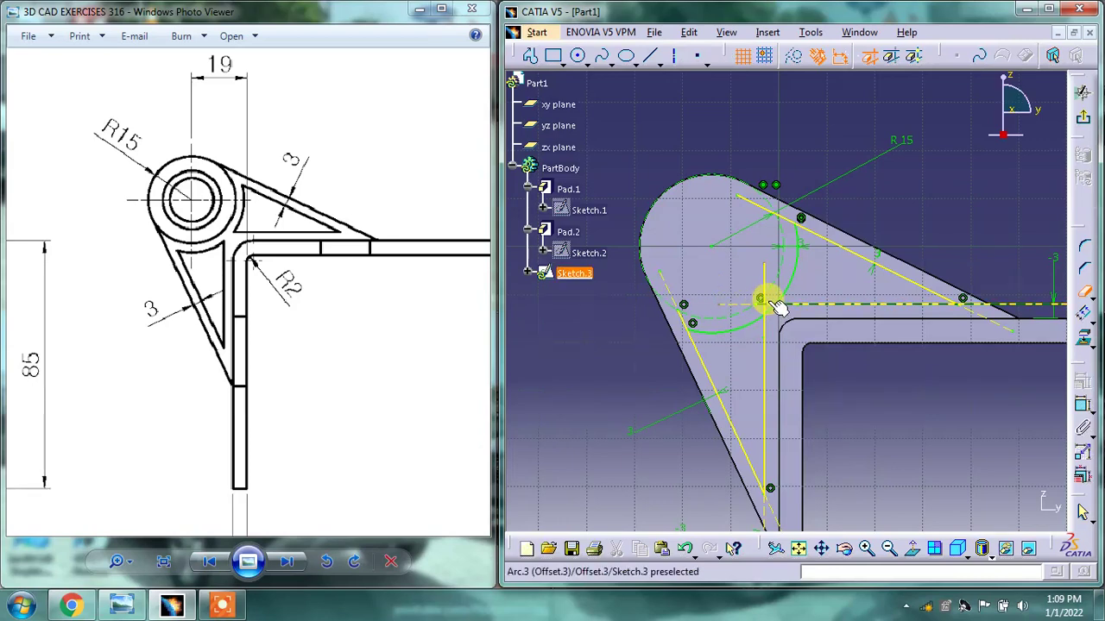
{"action": "middle_click_drag", "start_coordinate": [776, 307], "coordinate": [747, 158]}
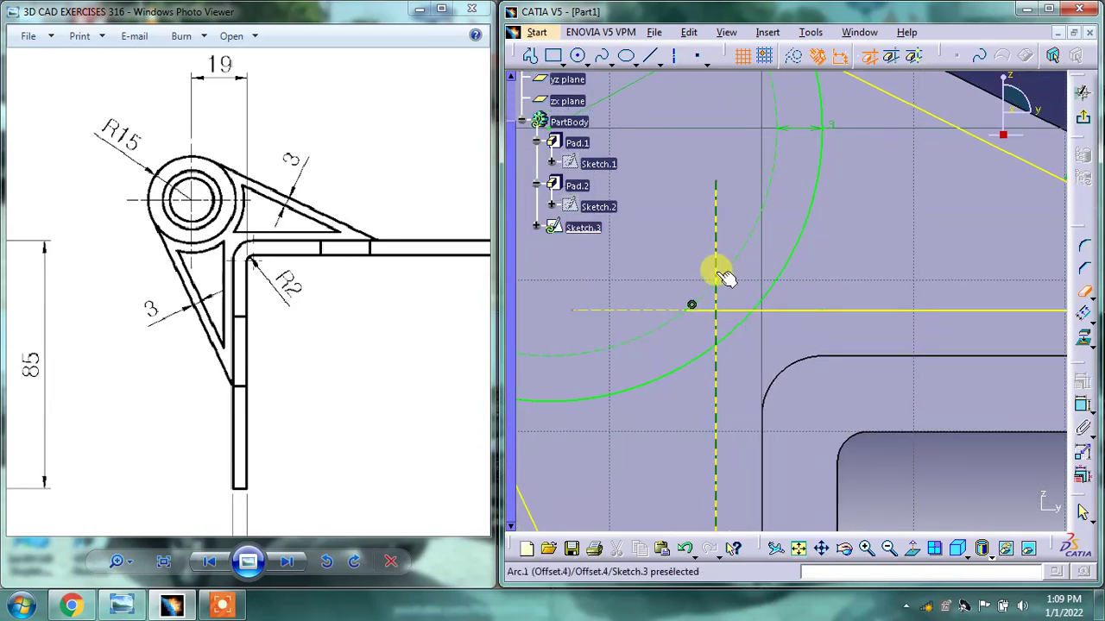
{"action": "left_click", "coordinate": [717, 267]}
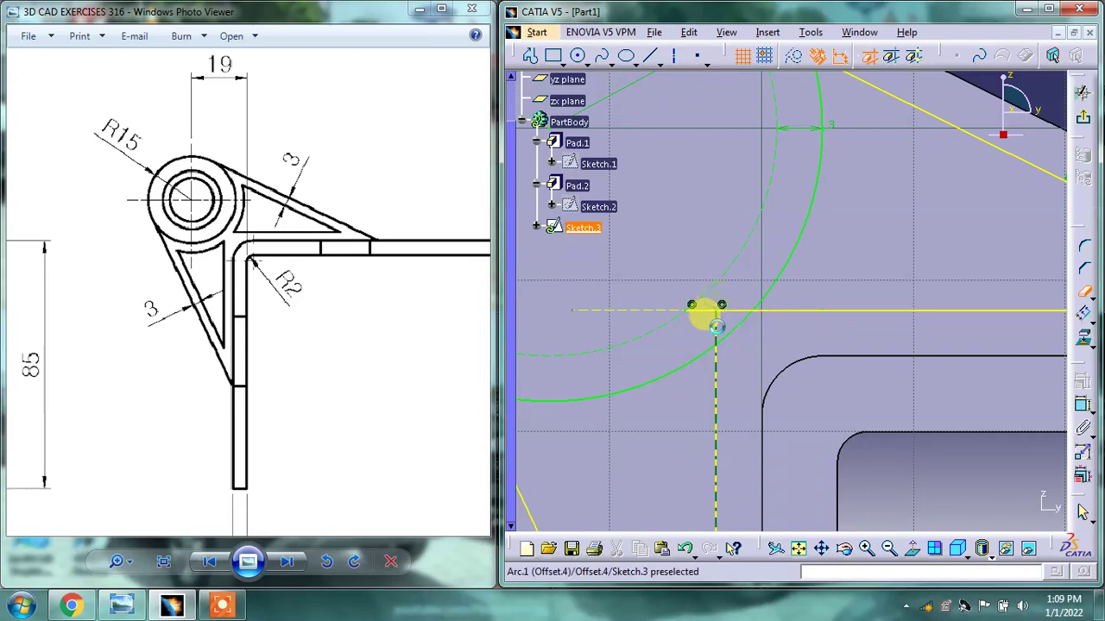
{"action": "left_click", "coordinate": [730, 318]}
- Pan and zoom around Sketch.3 to inspect the trimmed arc and slanted legs
{"action": "middle_click_drag", "start_coordinate": [769, 296], "coordinate": [801, 271]}
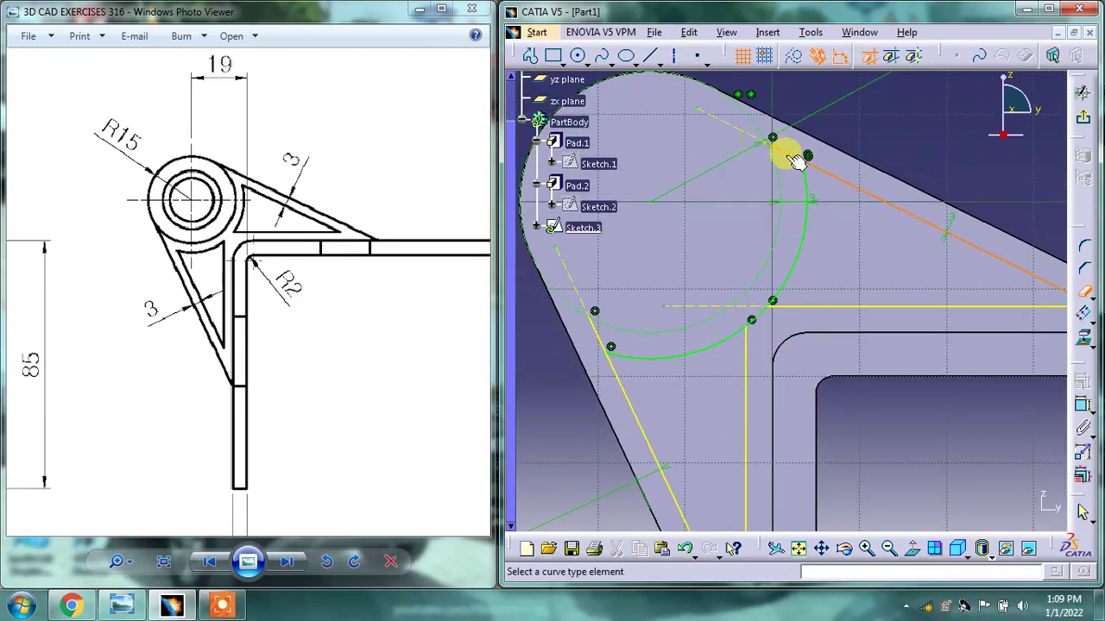
{"action": "middle_click_drag", "start_coordinate": [851, 254], "coordinate": [818, 220]}
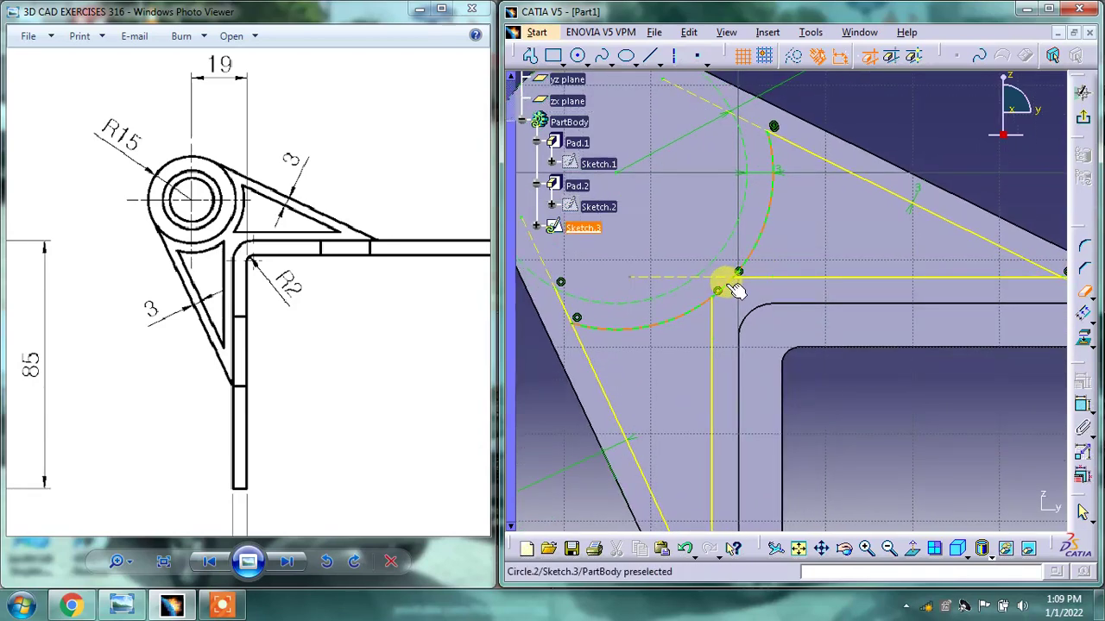
{"action": "middle_click_drag", "start_coordinate": [769, 297], "coordinate": [826, 247]}
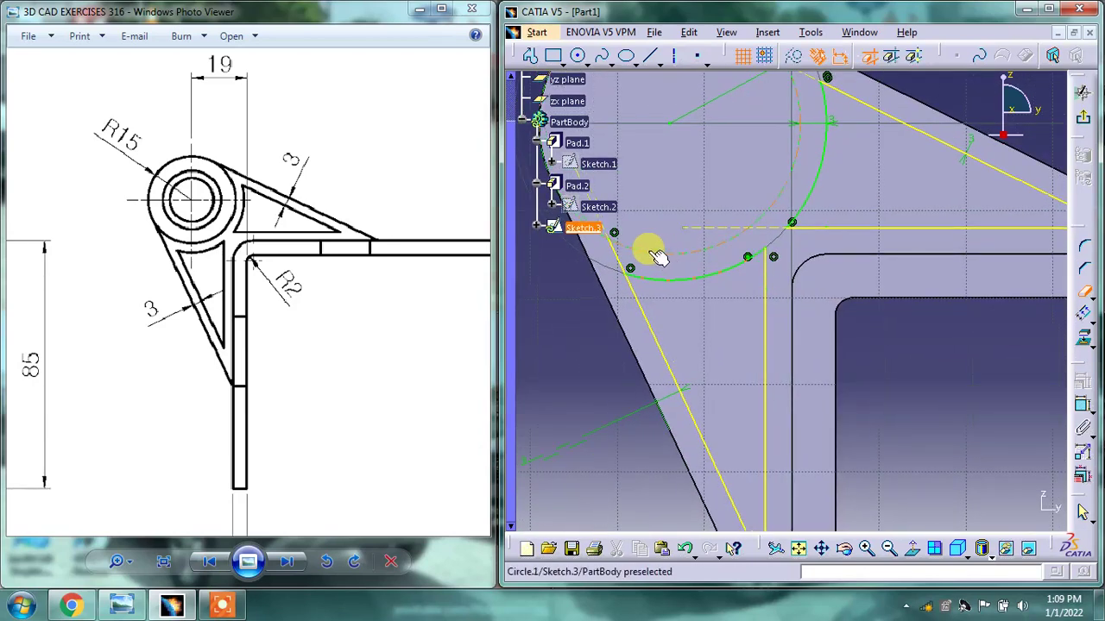
{"action": "mouse_move", "coordinate": [814, 167]}
{"action": "middle_mouse_down"}
{"action": "mouse_move", "coordinate": [792, 270]}
{"action": "mouse_move", "coordinate": [707, 217]}
{"action": "mouse_move", "coordinate": [788, 234]}
{"action": "middle_mouse_up"}
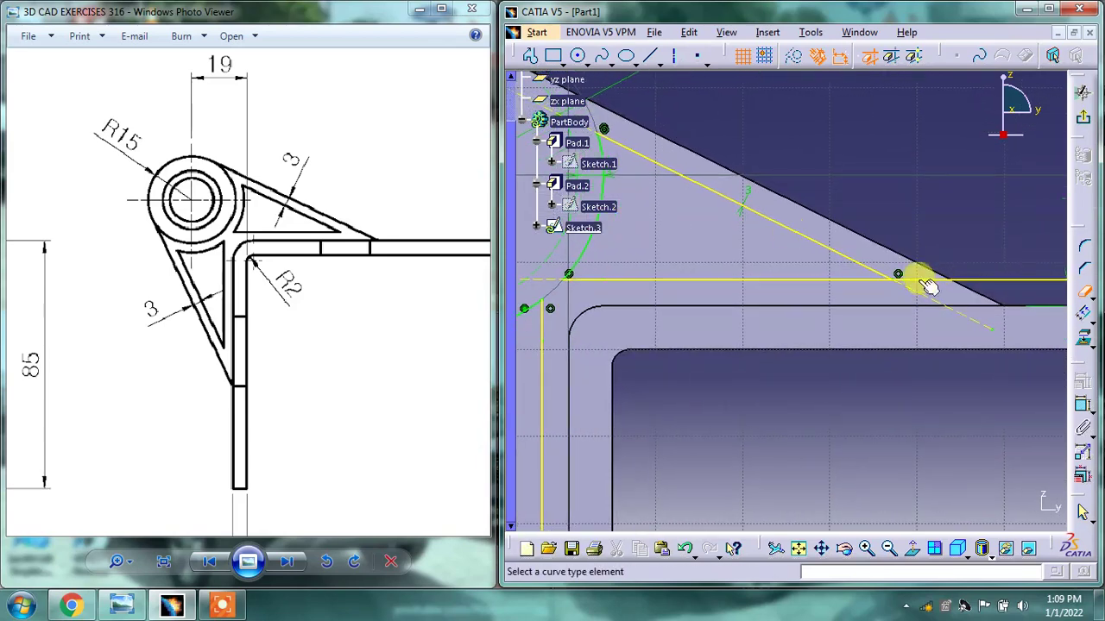
{"action": "mouse_move", "coordinate": [814, 301]}
{"action": "middle_mouse_down"}
{"action": "mouse_move", "coordinate": [917, 271]}
{"action": "mouse_move", "coordinate": [917, 172]}
{"action": "mouse_move", "coordinate": [781, 336]}
{"action": "middle_mouse_up"}
{"action": "mouse_move", "coordinate": [849, 269]}
{"action": "middle_mouse_down"}
{"action": "mouse_move", "coordinate": [782, 426]}
{"action": "mouse_move", "coordinate": [785, 216]}
{"action": "mouse_move", "coordinate": [744, 274]}
{"action": "mouse_move", "coordinate": [735, 322]}
{"action": "middle_mouse_up"}
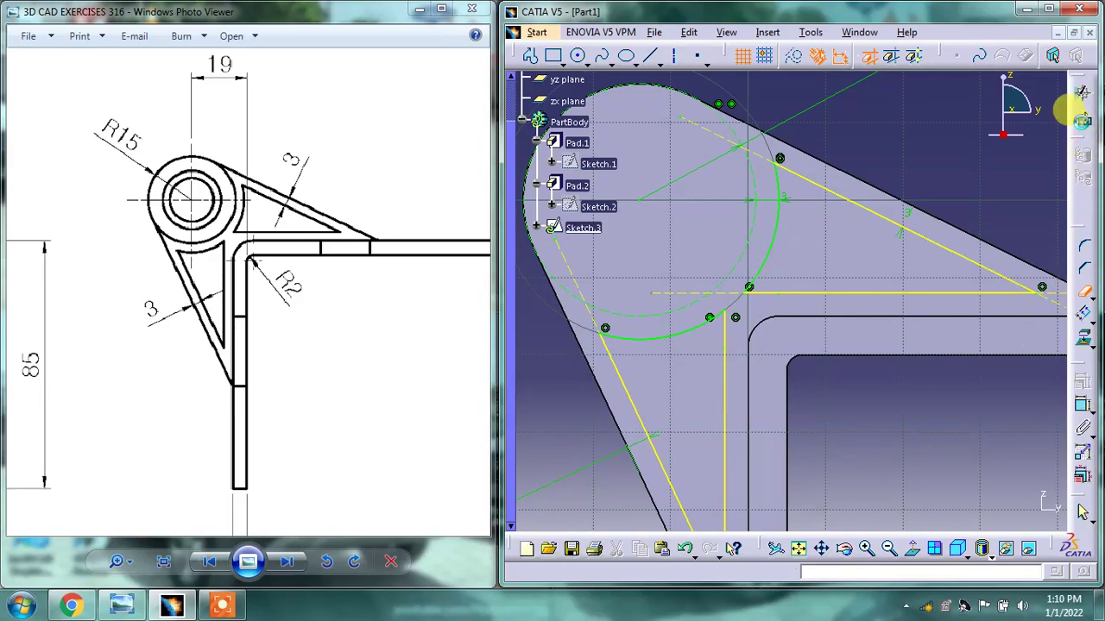
- Leave Sketch.3 for the 3D part and pan the reference drawing to SECTION A-A
{"action": "left_click", "coordinate": [1082, 117]}
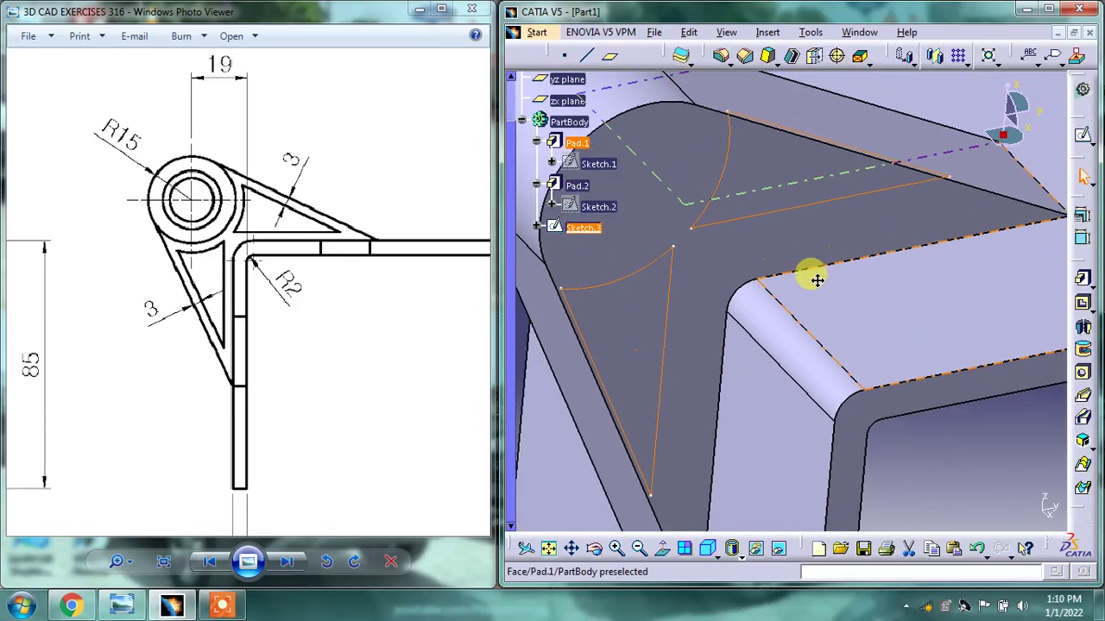
{"action": "mouse_move", "coordinate": [249, 274]}
{"action": "left_mouse_down"}
{"action": "mouse_move", "coordinate": [141, 334]}
{"action": "mouse_move", "coordinate": [78, 396]}
{"action": "left_mouse_up"}
{"action": "mouse_move", "coordinate": [234, 286]}
{"action": "left_mouse_down"}
{"action": "mouse_move", "coordinate": [177, 371]}
{"action": "mouse_move", "coordinate": [181, 391]}
{"action": "left_mouse_up"}
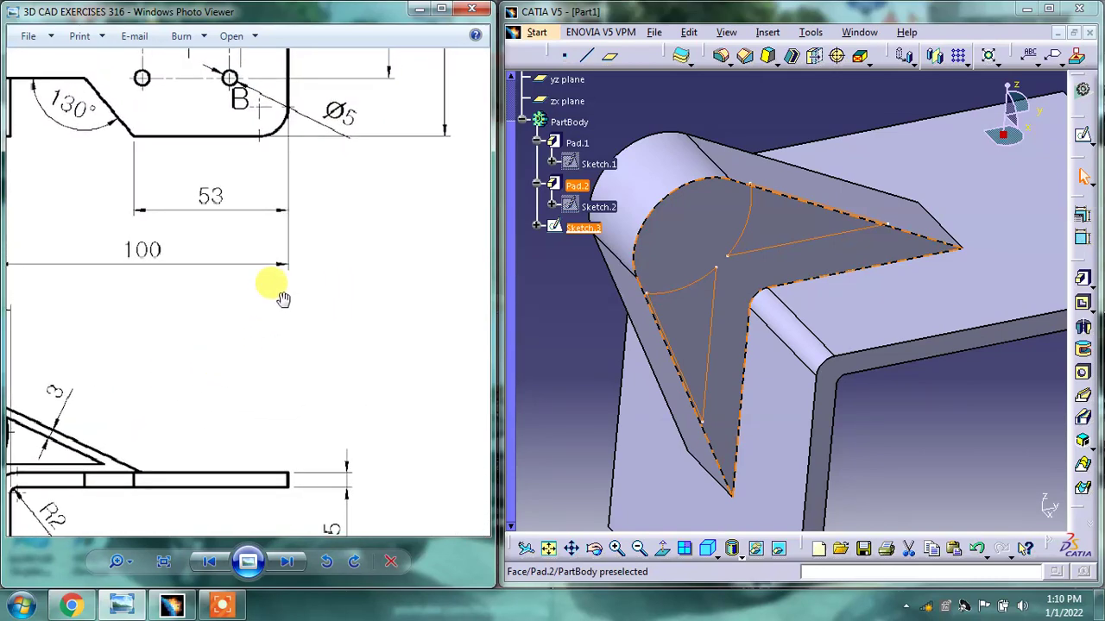
{"action": "left_click_drag", "start_coordinate": [284, 299], "coordinate": [247, 264]}
{"action": "left_click_drag", "start_coordinate": [349, 250], "coordinate": [168, 270]}
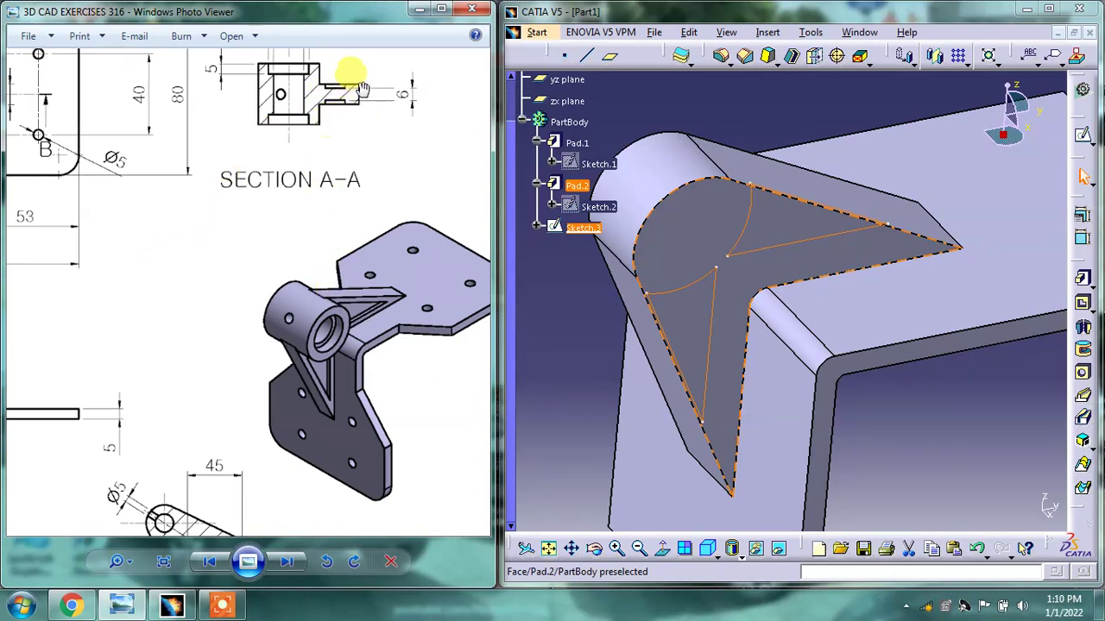
{"action": "mouse_move", "coordinate": [346, 227]}
{"action": "left_mouse_down"}
{"action": "mouse_move", "coordinate": [301, 241]}
{"action": "mouse_move", "coordinate": [350, 492]}
{"action": "left_mouse_up"}
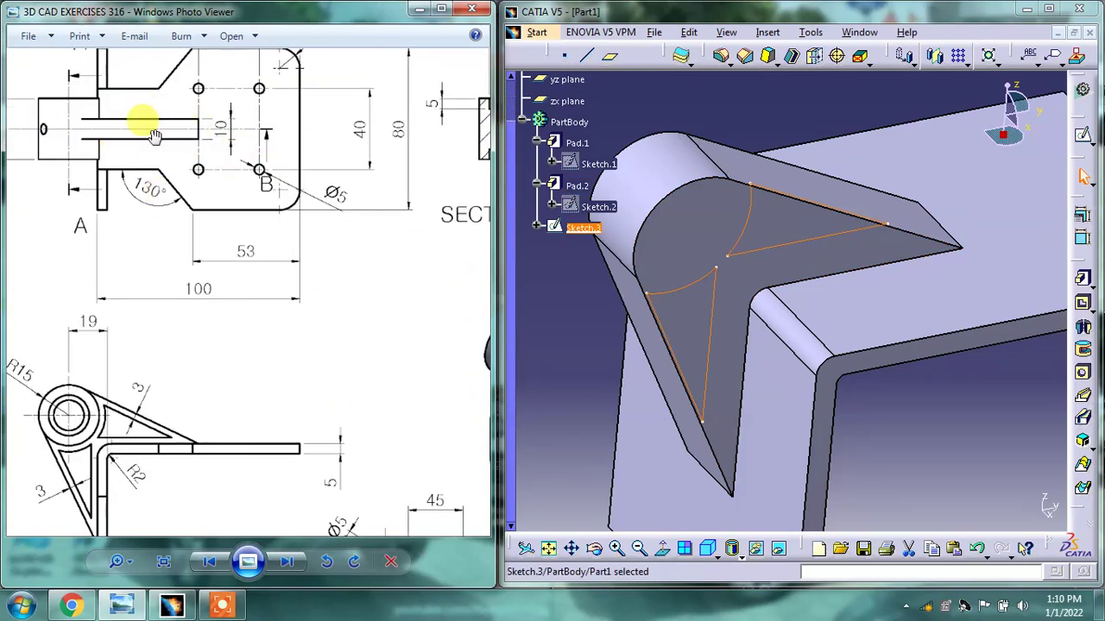
{"action": "left_click_drag", "start_coordinate": [91, 127], "coordinate": [49, 136]}
{"action": "left_click_drag", "start_coordinate": [247, 135], "coordinate": [124, 172]}
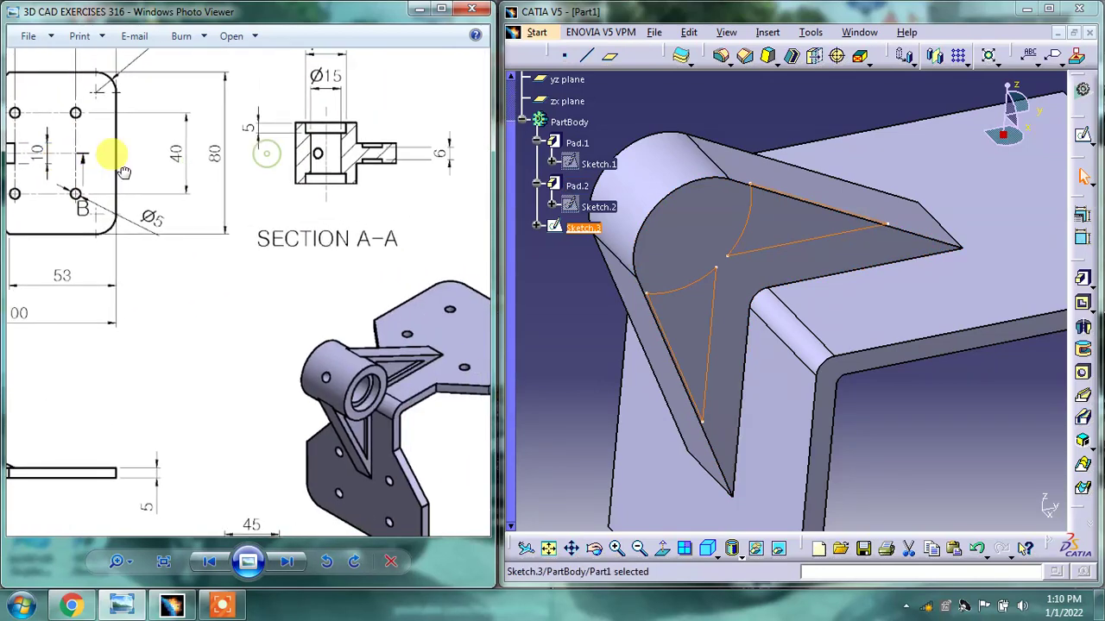
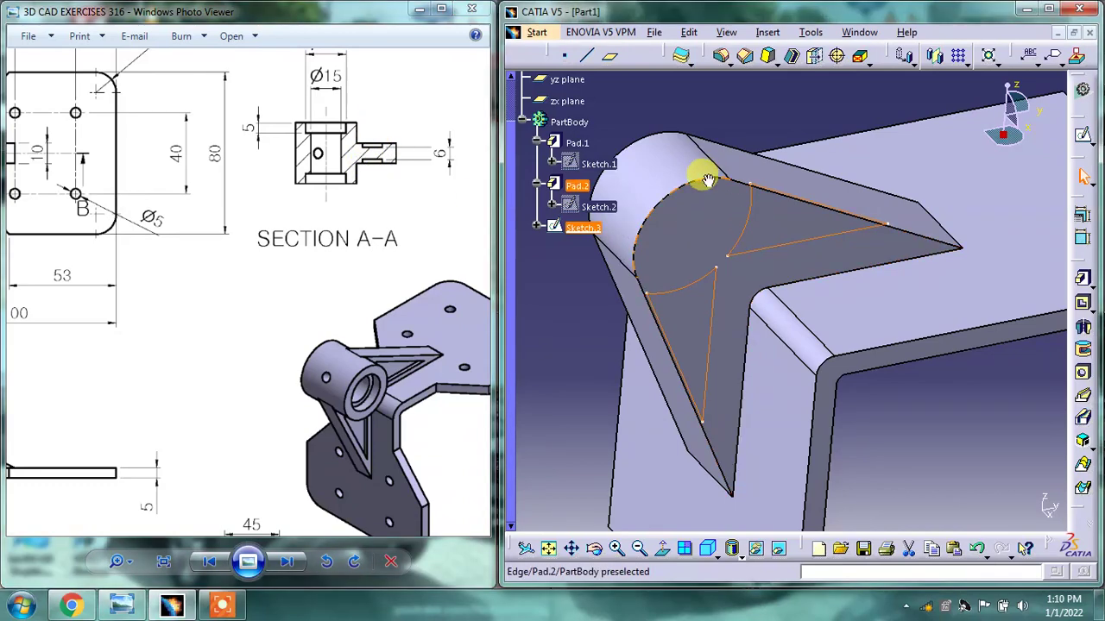
- Start a pocket from Sketch.3 with its first limit set to Up to next
{"action": "mouse_move", "coordinate": [698, 173]}
{"action": "middle_mouse_down"}
{"action": "mouse_move", "coordinate": [749, 274]}
{"action": "mouse_move", "coordinate": [752, 312]}
{"action": "mouse_move", "coordinate": [770, 319]}
{"action": "middle_mouse_up"}
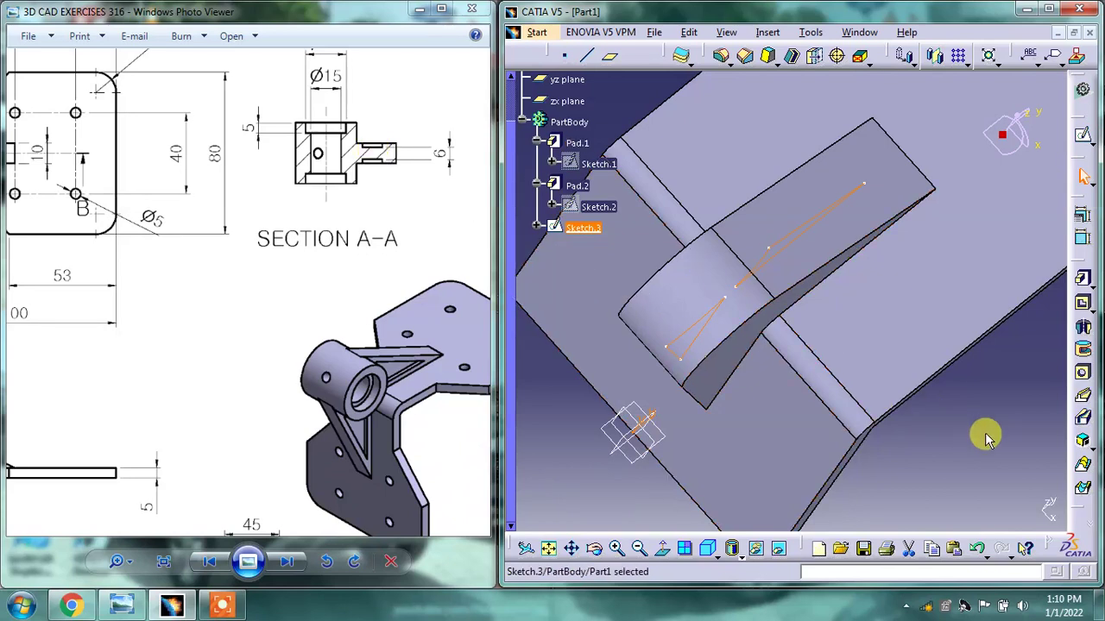
{"action": "mouse_move", "coordinate": [863, 340]}
{"action": "middle_mouse_down"}
{"action": "mouse_move", "coordinate": [789, 394]}
{"action": "mouse_move", "coordinate": [851, 394]}
{"action": "middle_mouse_up"}
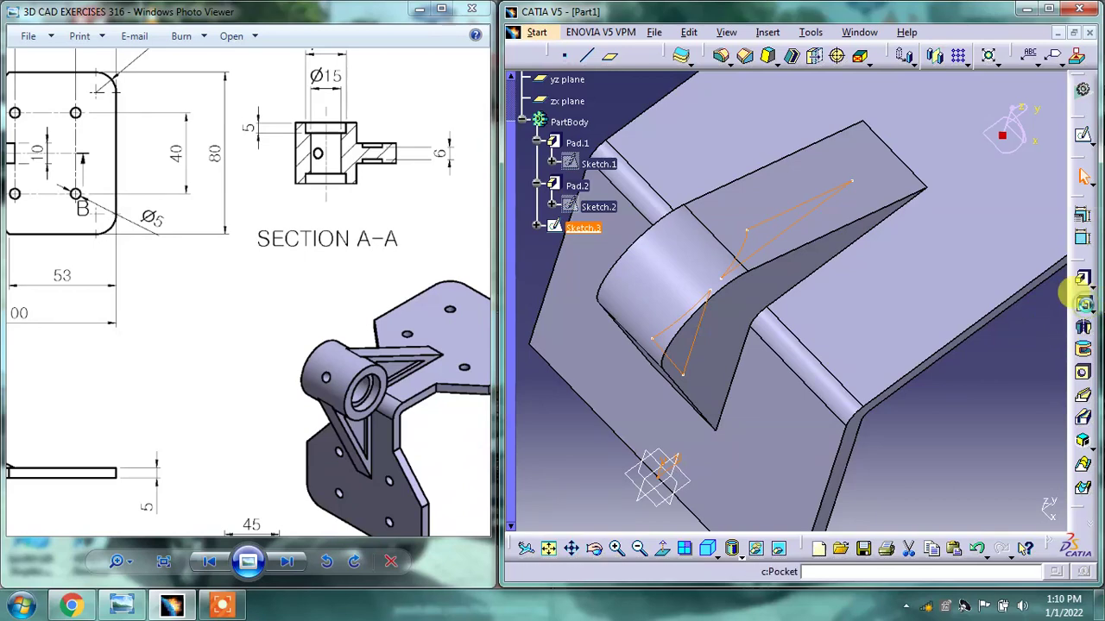
{"action": "left_click", "coordinate": [1083, 301]}
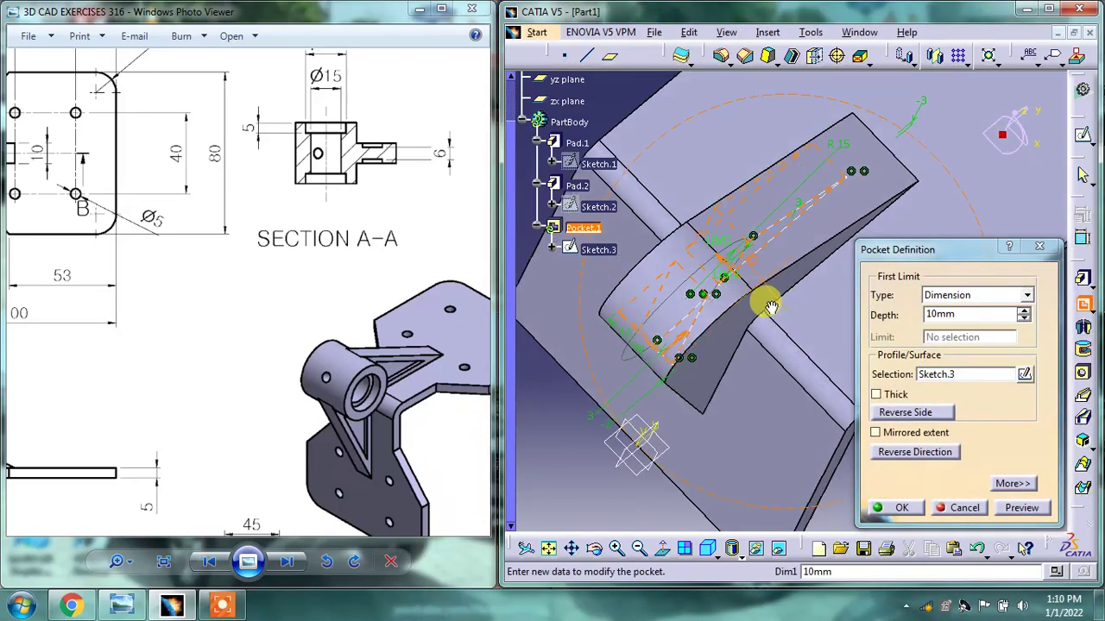
{"action": "mouse_move", "coordinate": [771, 307]}
{"action": "middle_mouse_down"}
{"action": "mouse_move", "coordinate": [771, 323]}
{"action": "mouse_move", "coordinate": [752, 306]}
{"action": "mouse_move", "coordinate": [757, 288]}
{"action": "middle_mouse_up"}
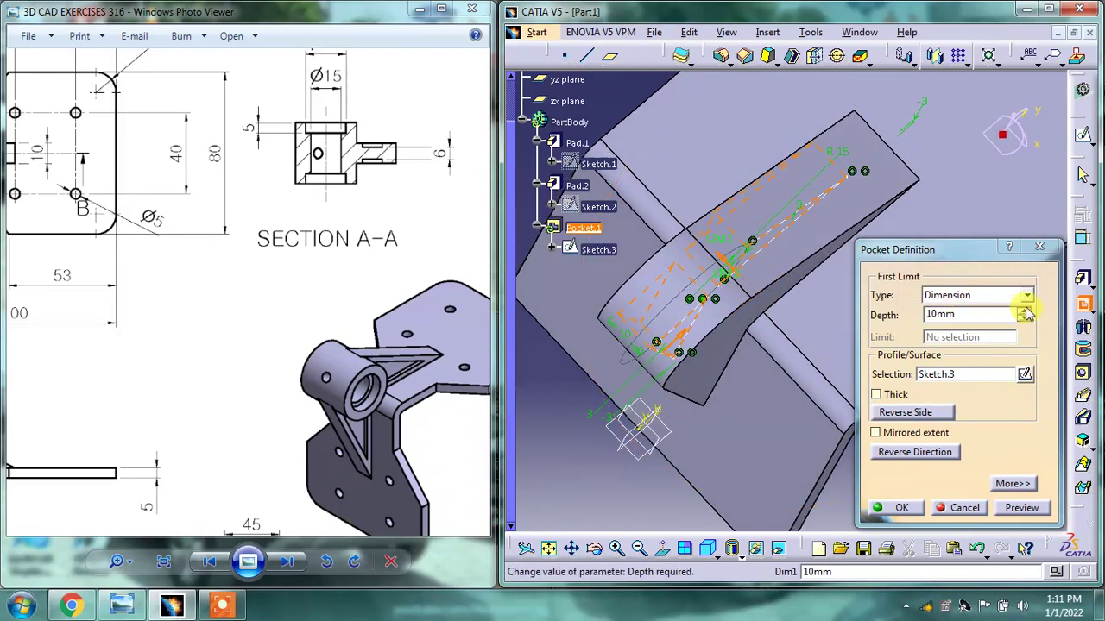
{"action": "left_click", "coordinate": [950, 296]}
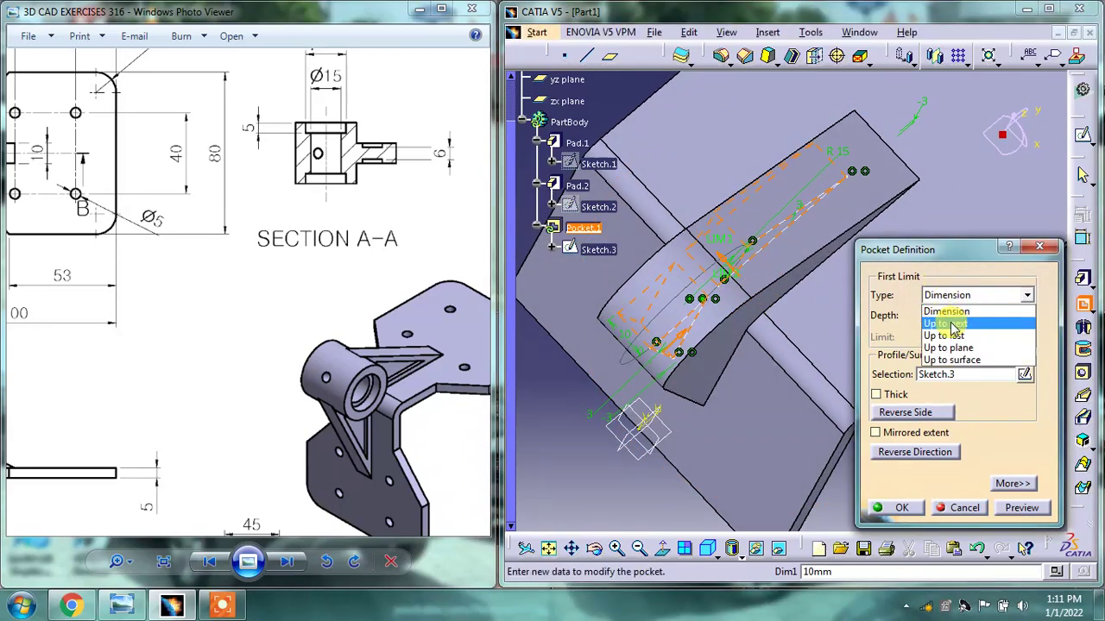
{"action": "left_click", "coordinate": [952, 325]}
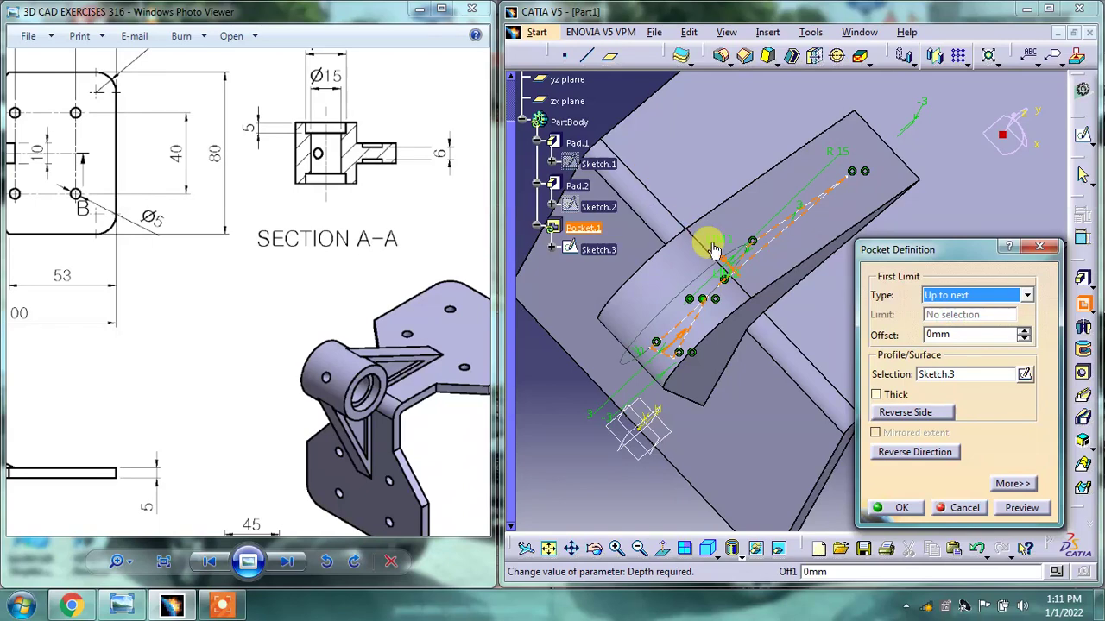
- Try the pocket's second limit and the rib face as direction, then cancel the pocket
{"action": "left_click", "coordinate": [1008, 485]}
{"action": "middle_click_drag", "start_coordinate": [769, 198], "coordinate": [673, 172]}
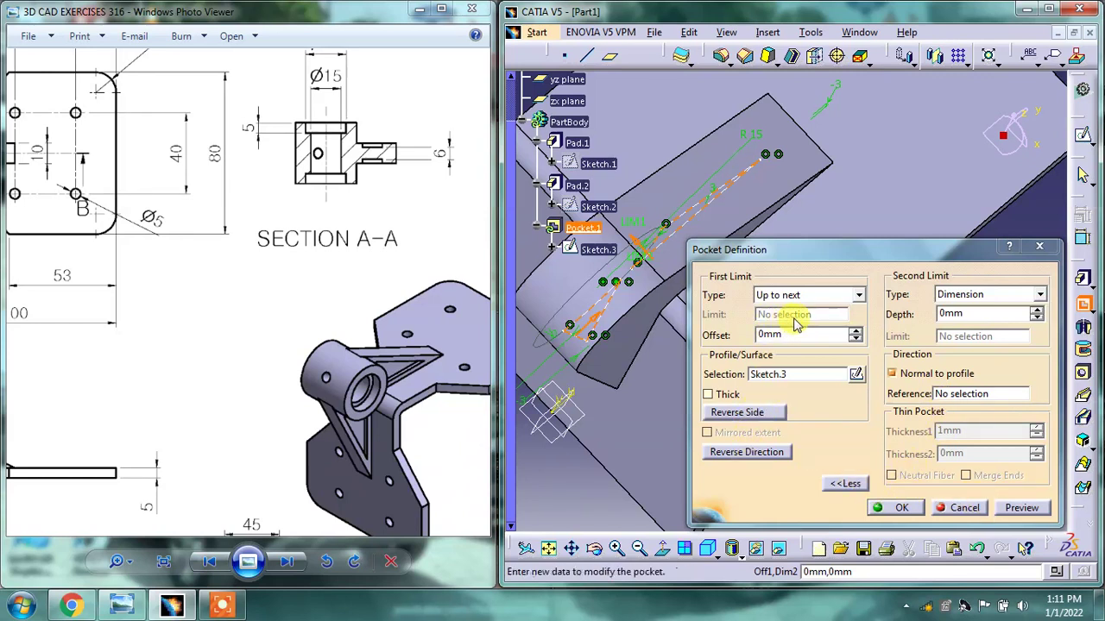
{"action": "left_click", "coordinate": [968, 297]}
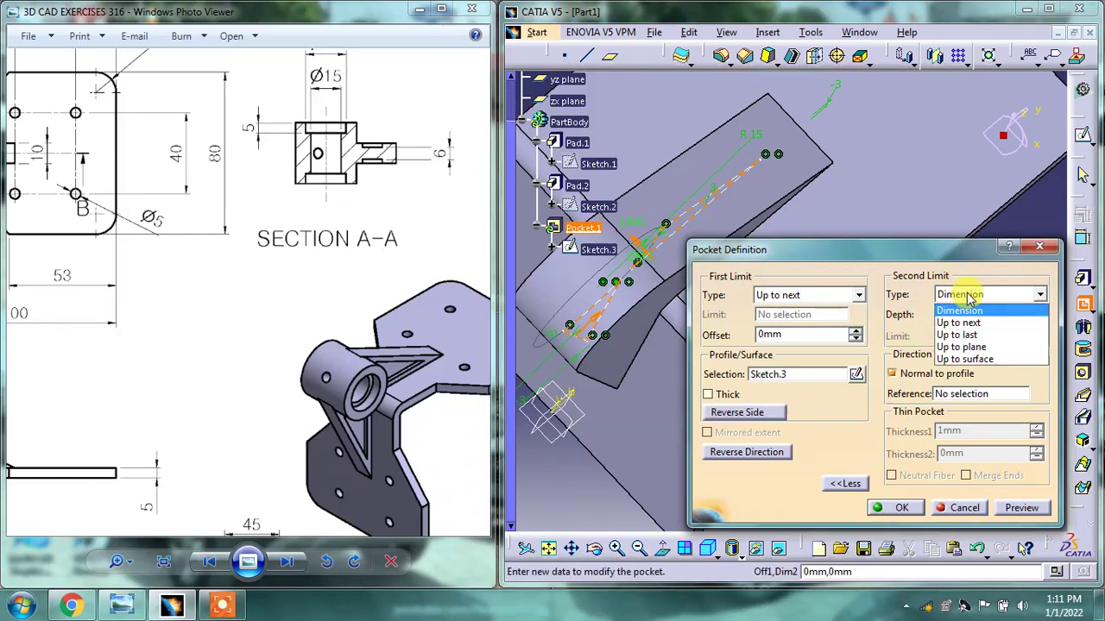
{"action": "left_click", "coordinate": [968, 297]}
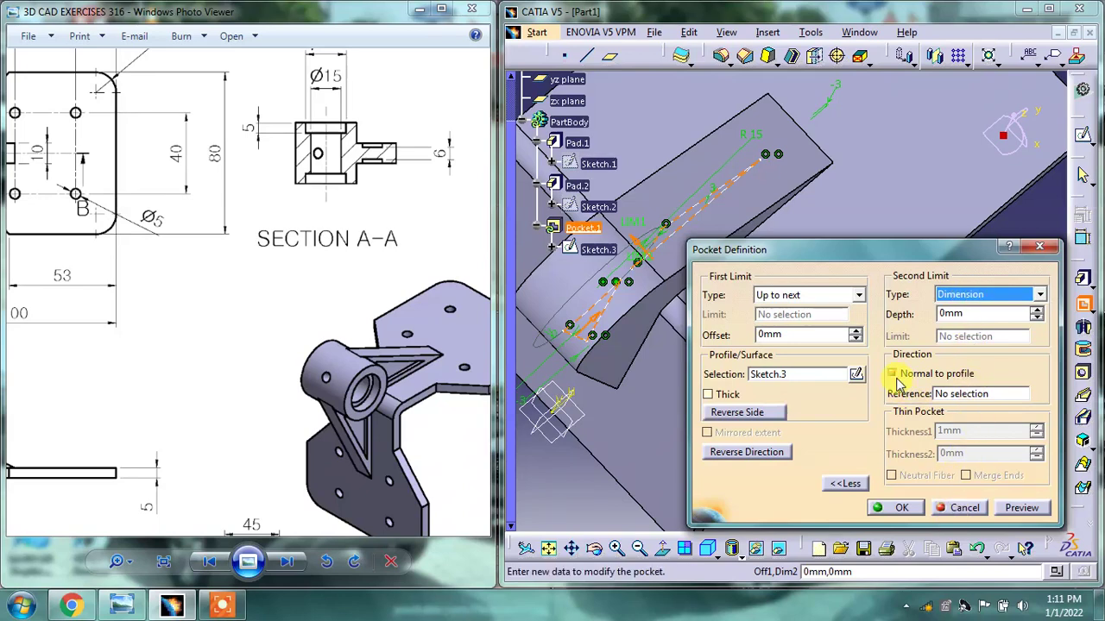
{"action": "left_click", "coordinate": [945, 396]}
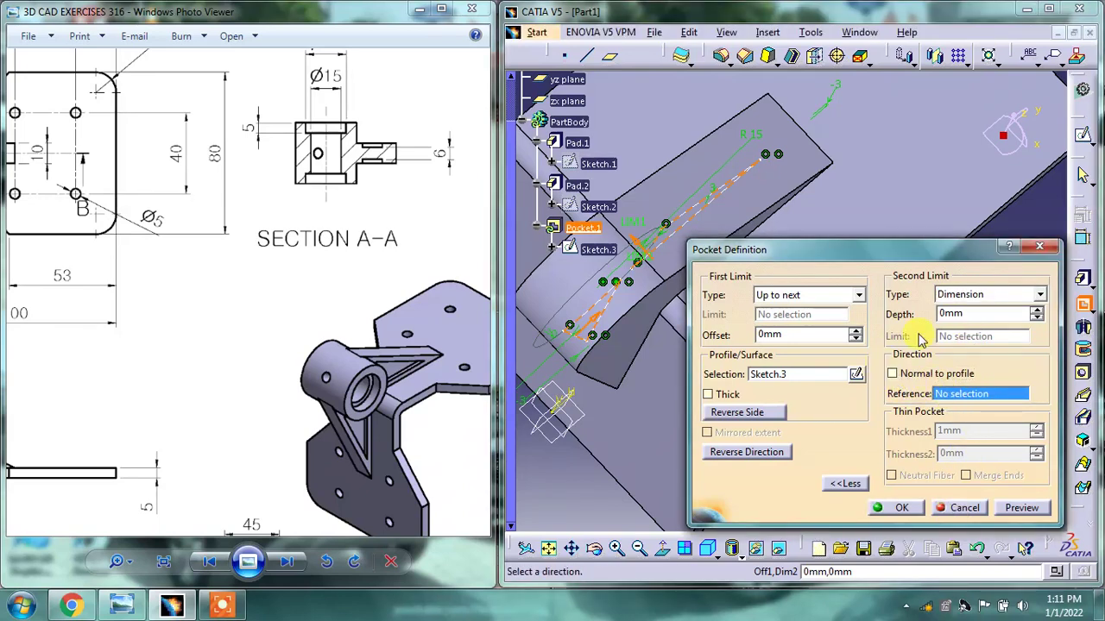
{"action": "left_click", "coordinate": [763, 231]}
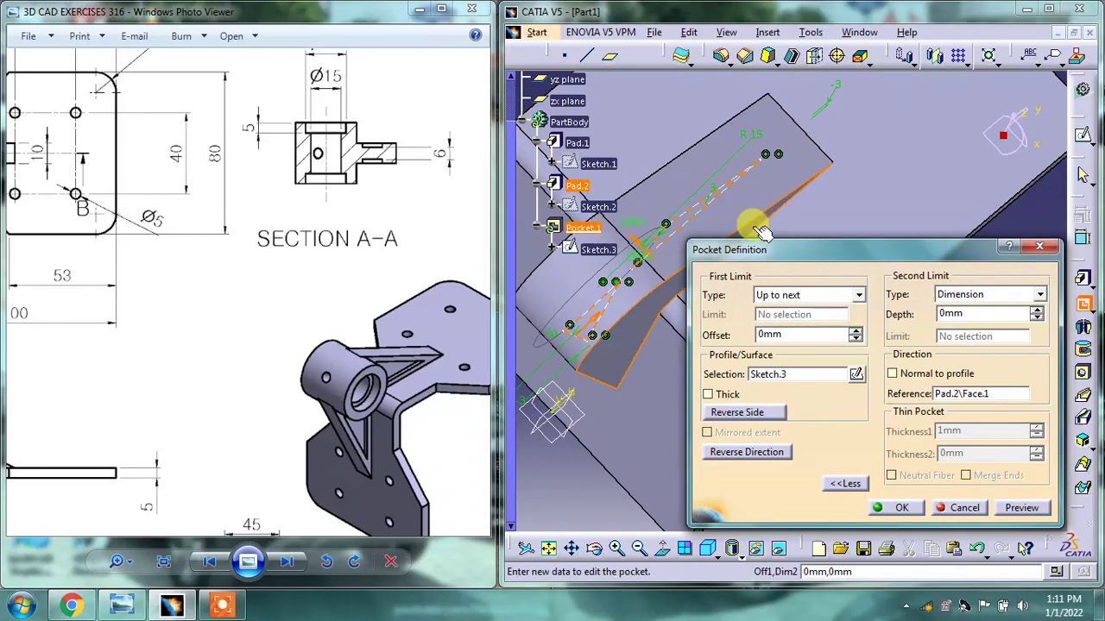
{"action": "left_click", "coordinate": [964, 508]}
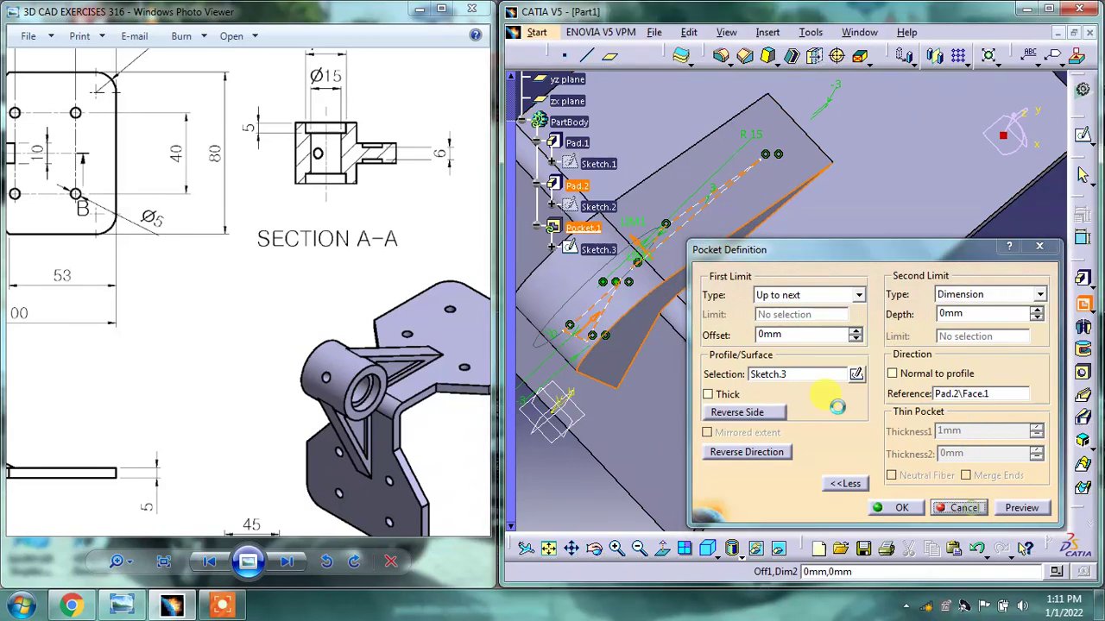
{"action": "mouse_move", "coordinate": [863, 394]}
{"action": "middle_mouse_down"}
{"action": "mouse_move", "coordinate": [770, 358]}
{"action": "mouse_move", "coordinate": [797, 347]}
{"action": "mouse_move", "coordinate": [710, 271]}
{"action": "mouse_move", "coordinate": [707, 212]}
{"action": "mouse_move", "coordinate": [734, 262]}
{"action": "mouse_move", "coordinate": [779, 286]}
{"action": "mouse_move", "coordinate": [727, 233]}
{"action": "mouse_move", "coordinate": [752, 271]}
{"action": "mouse_move", "coordinate": [688, 265]}
{"action": "mouse_move", "coordinate": [708, 262]}
{"action": "mouse_move", "coordinate": [702, 239]}
{"action": "mouse_move", "coordinate": [817, 239]}
{"action": "mouse_move", "coordinate": [834, 277]}
{"action": "mouse_move", "coordinate": [734, 278]}
{"action": "mouse_move", "coordinate": [776, 308]}
{"action": "mouse_move", "coordinate": [752, 254]}
{"action": "middle_mouse_up"}
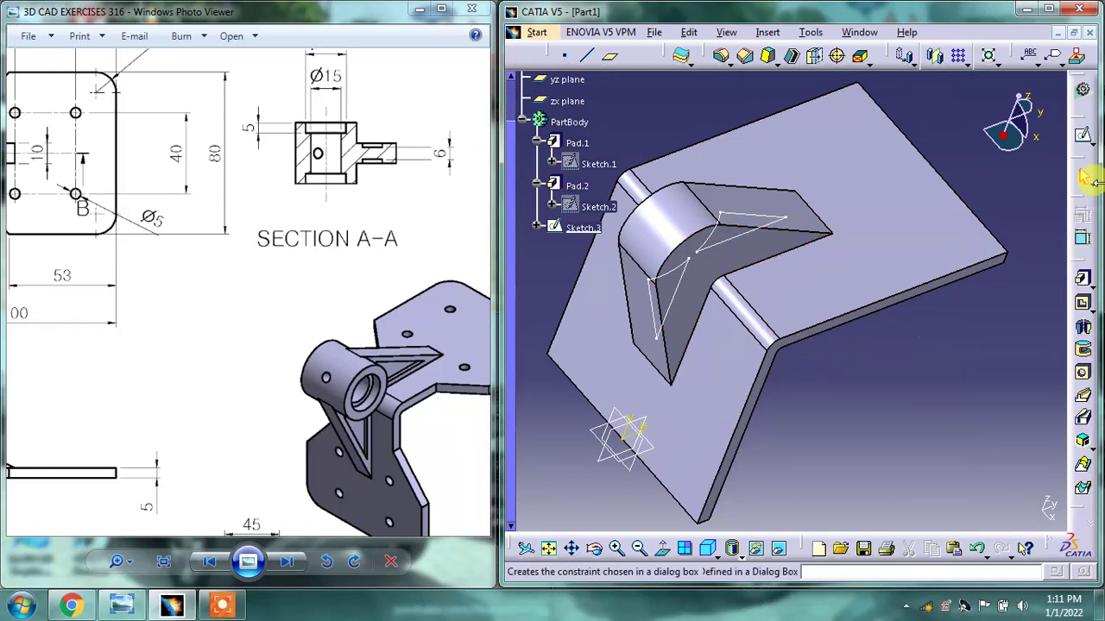
- Create Sketch.4 on the rib's side face with Sketch.3's edge and arc projected into it
{"action": "left_click", "coordinate": [1084, 148]}
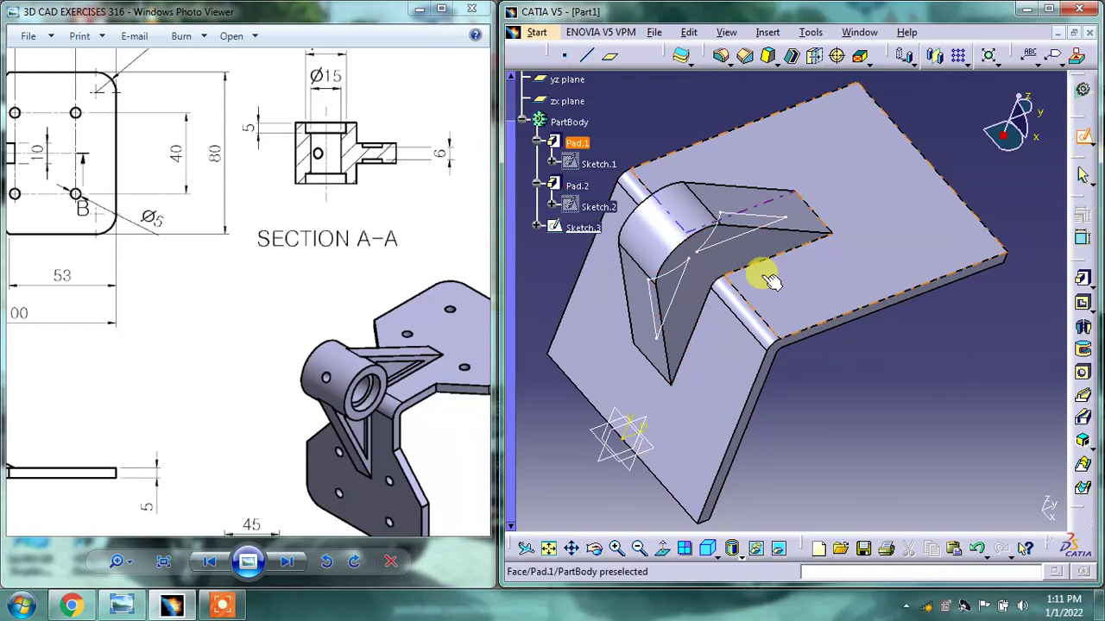
{"action": "left_click", "coordinate": [742, 253]}
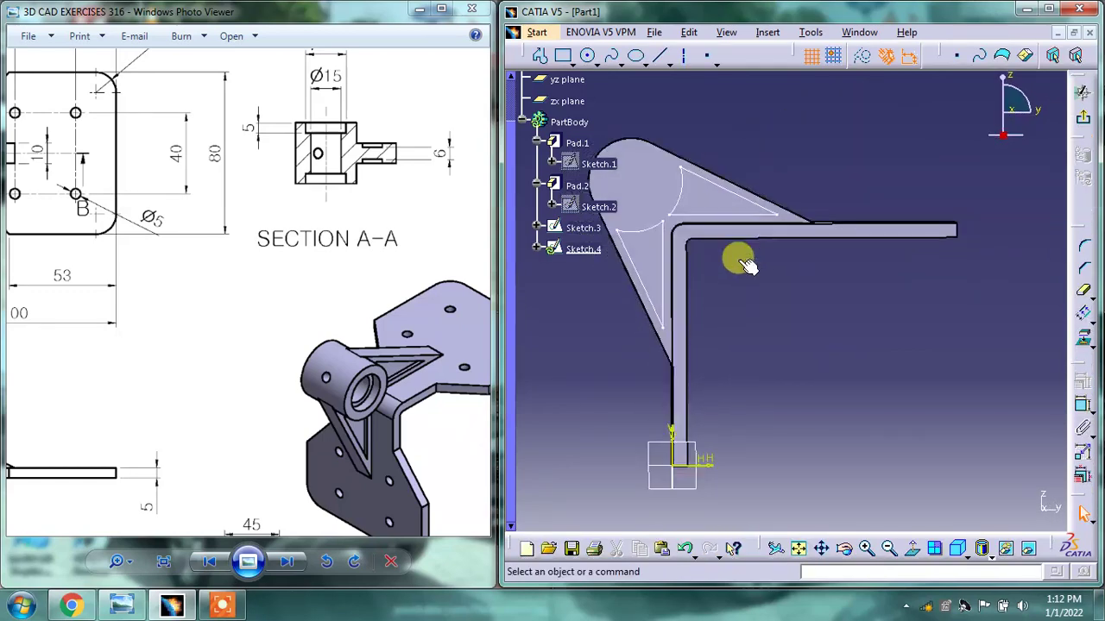
{"action": "left_click", "coordinate": [1083, 338]}
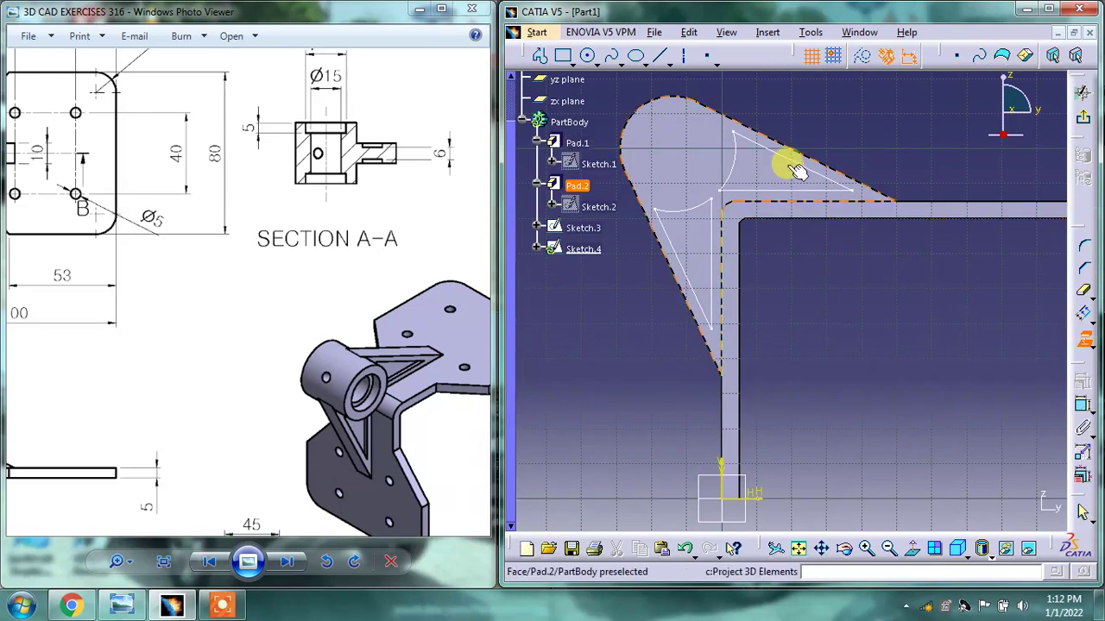
{"action": "left_click", "coordinate": [736, 162]}
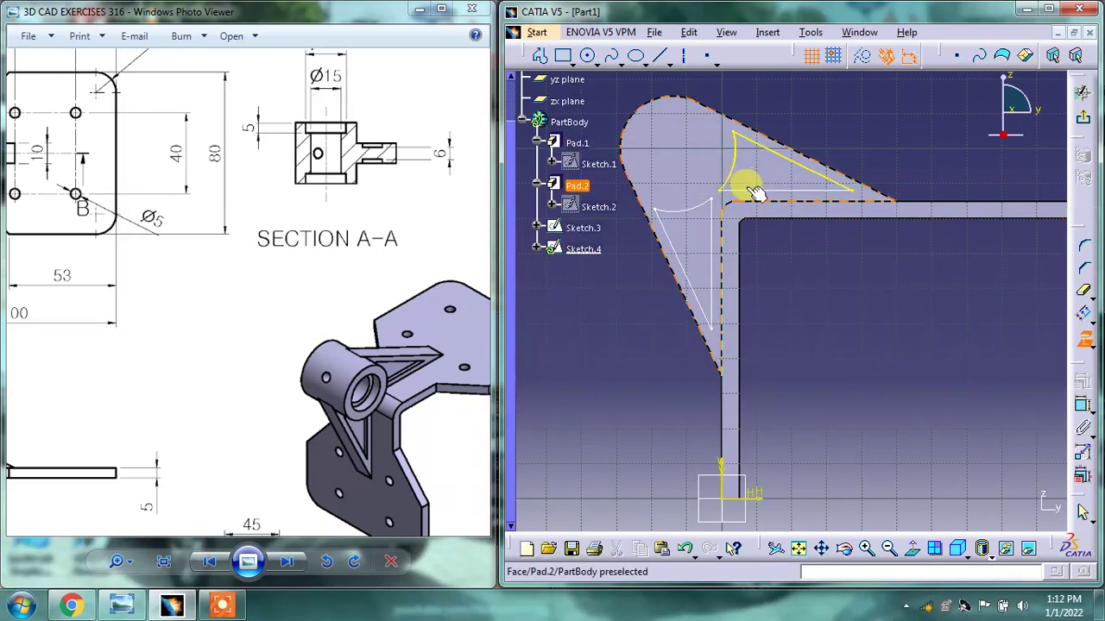
{"action": "left_click", "coordinate": [710, 207]}
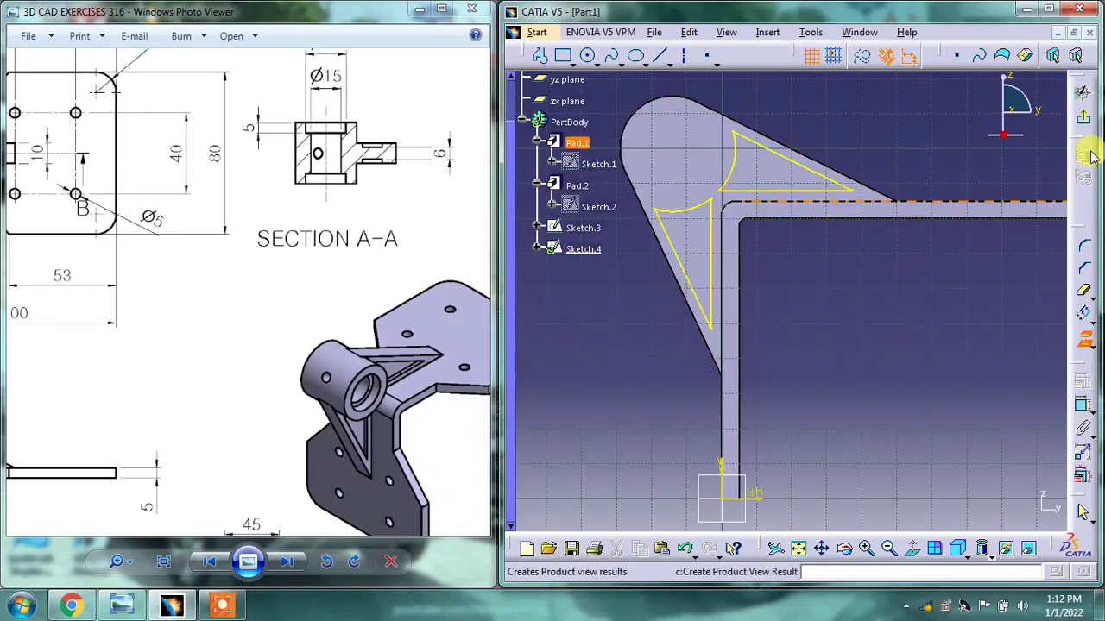
{"action": "left_click", "coordinate": [1085, 126]}
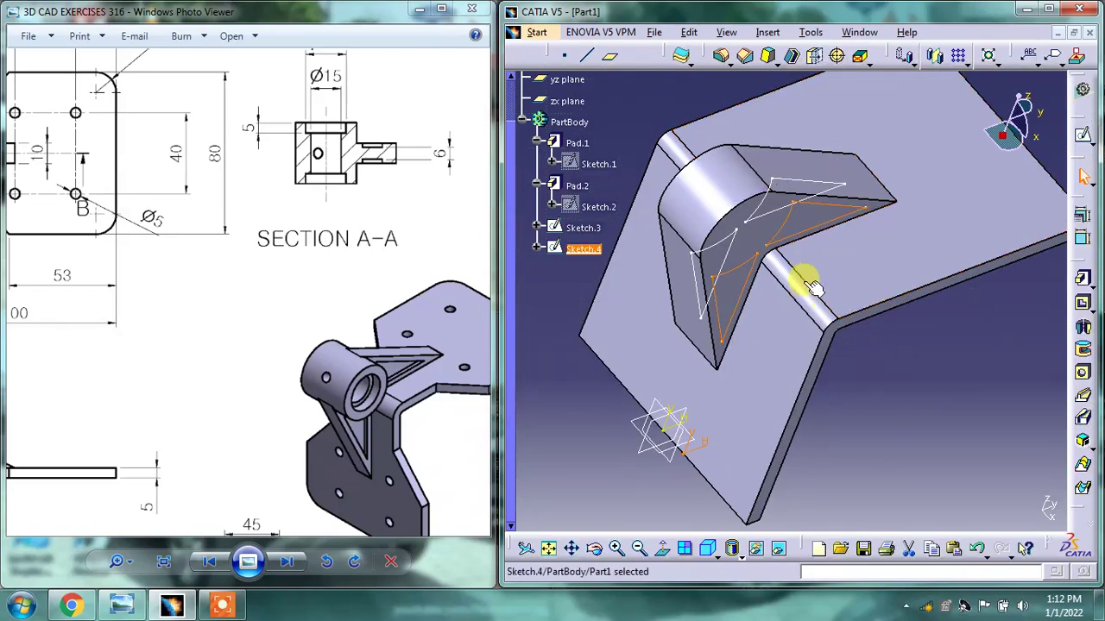
- Hide Sketch.3
{"action": "left_click", "coordinate": [915, 348]}
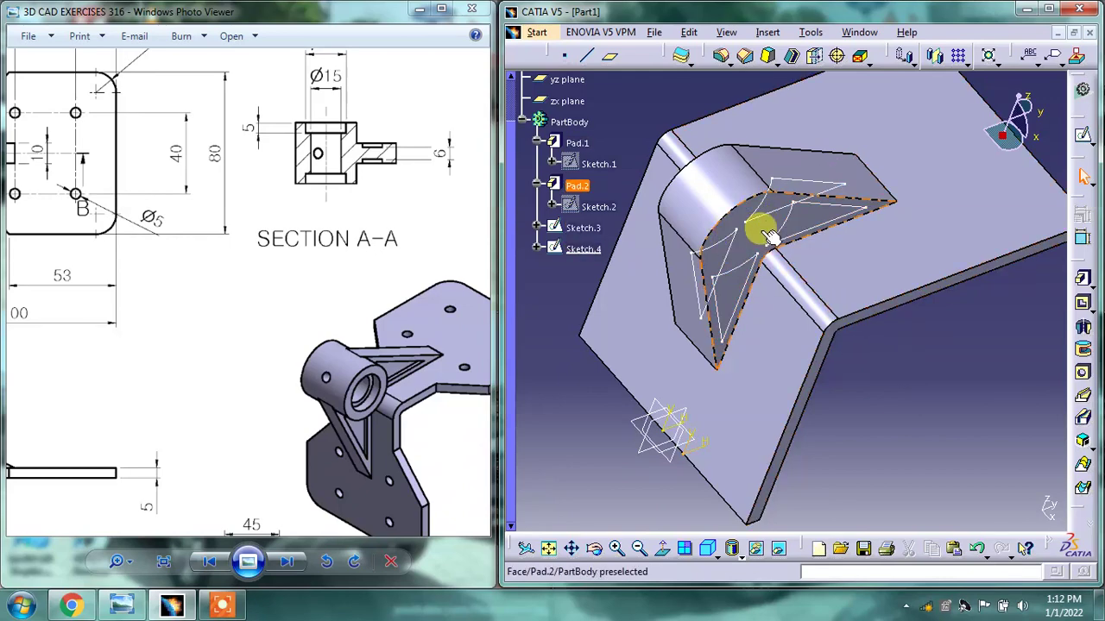
{"action": "right_click", "coordinate": [605, 231]}
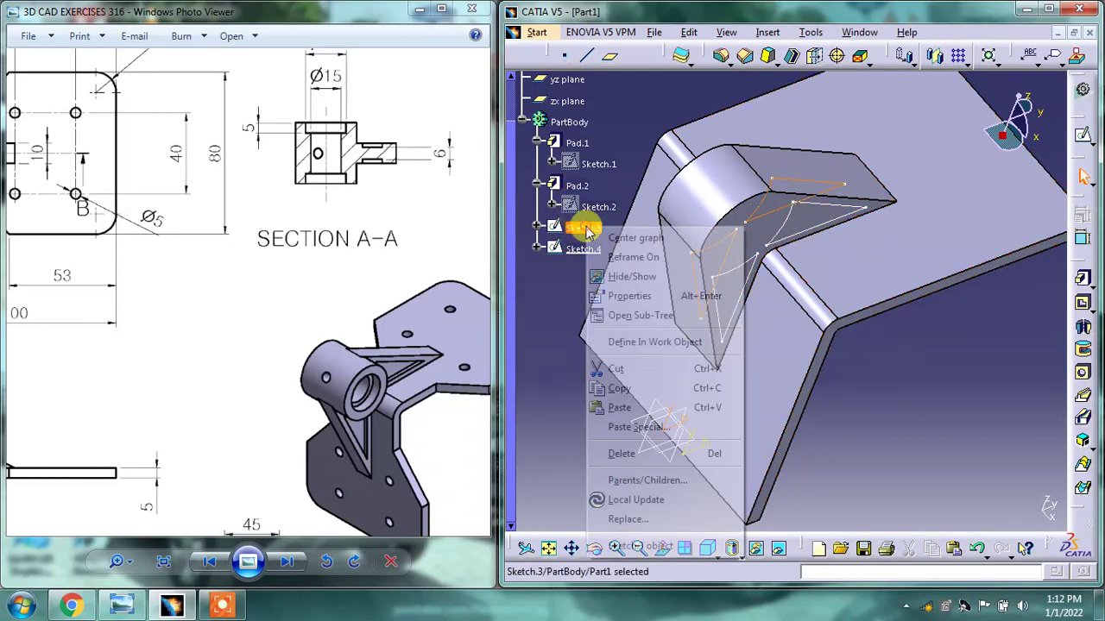
{"action": "left_click", "coordinate": [608, 277]}
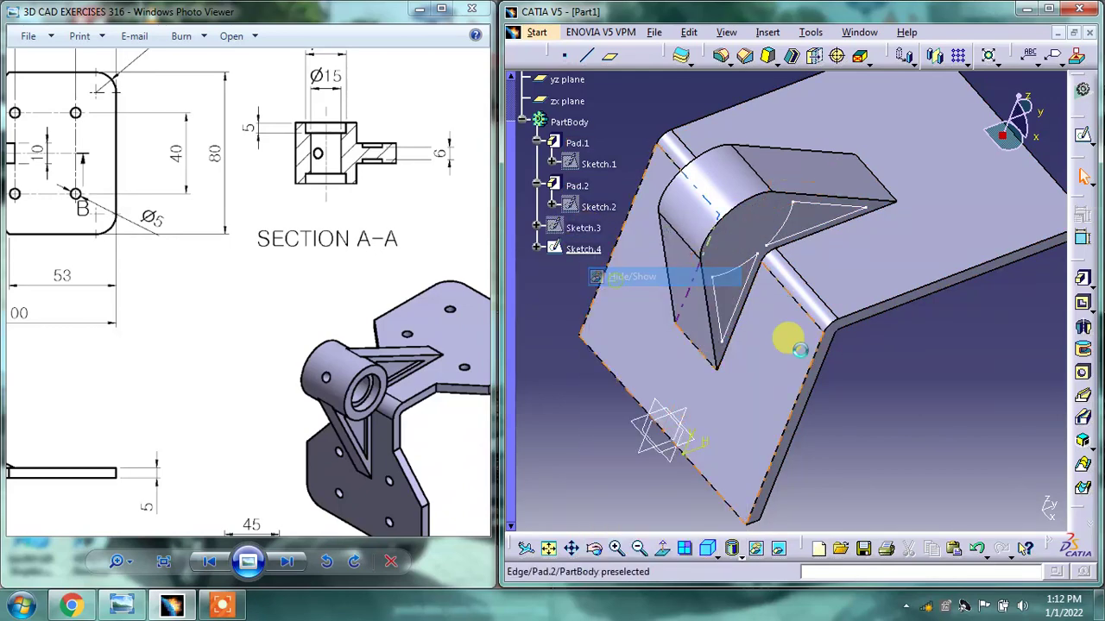
- Pocket Sketch.4 10 mm deep into the rib, after cancelling a mistaken pad
{"action": "left_click", "coordinate": [1085, 278]}
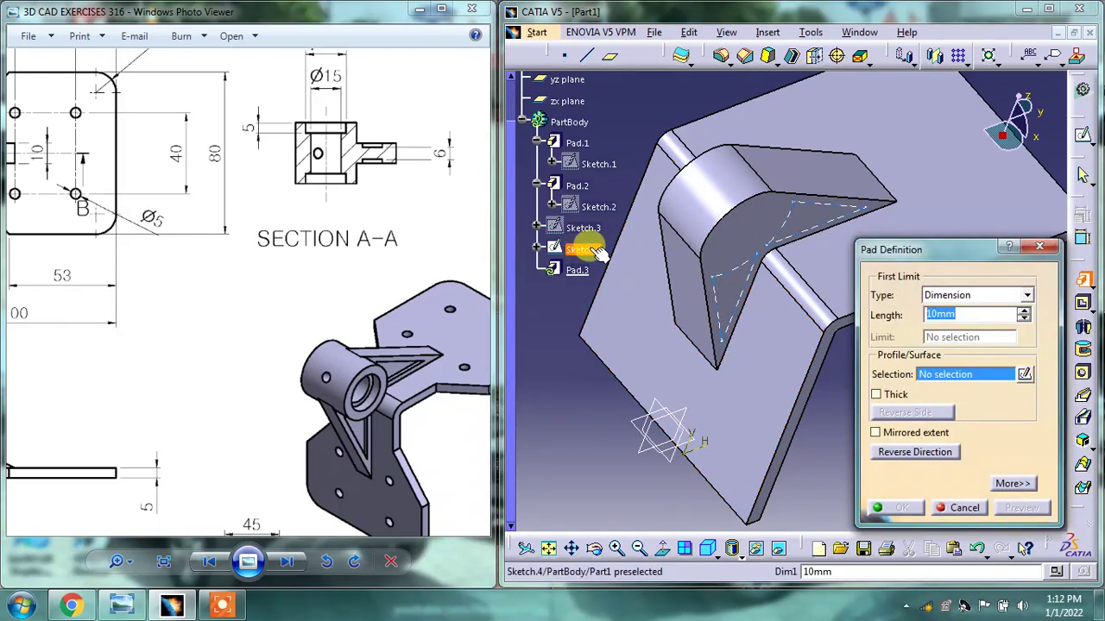
{"action": "left_click", "coordinate": [590, 250]}
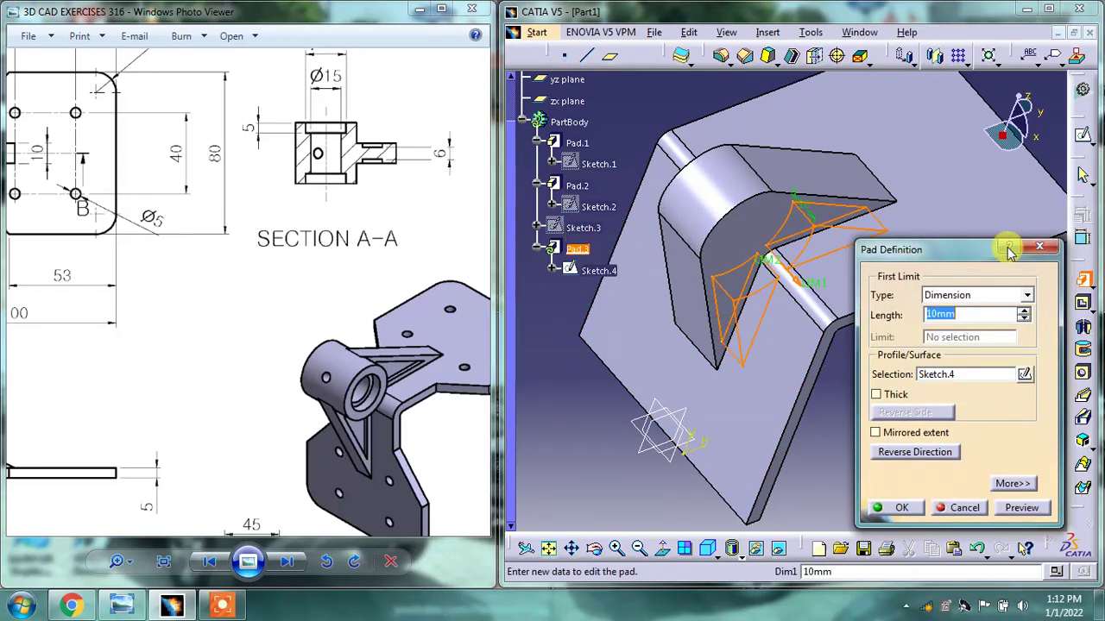
{"action": "left_click", "coordinate": [1036, 248]}
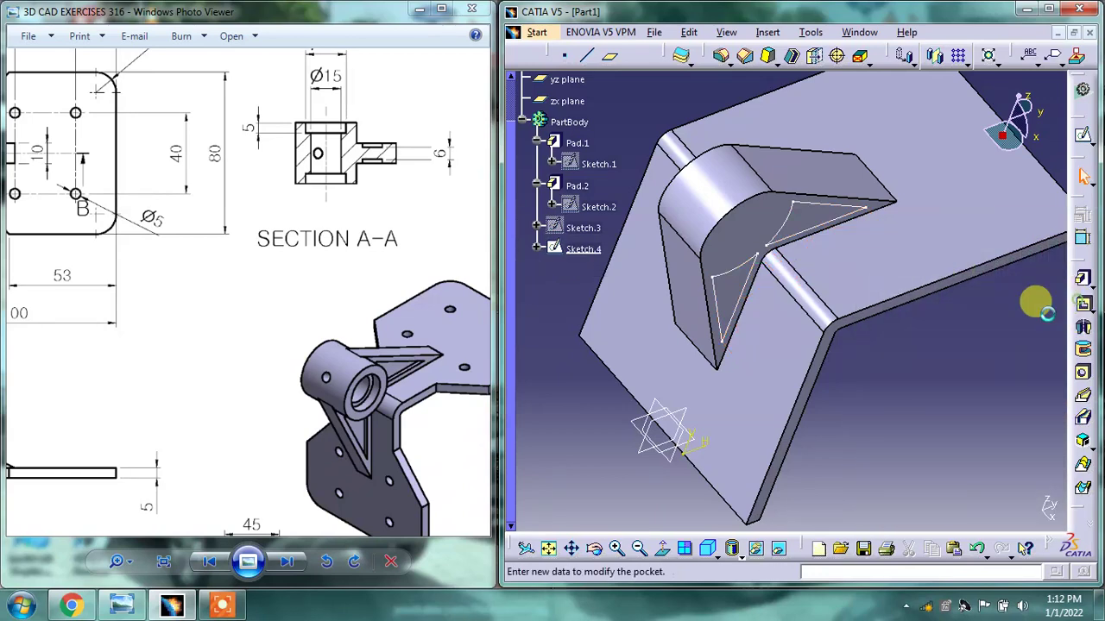
{"action": "left_click", "coordinate": [586, 252]}
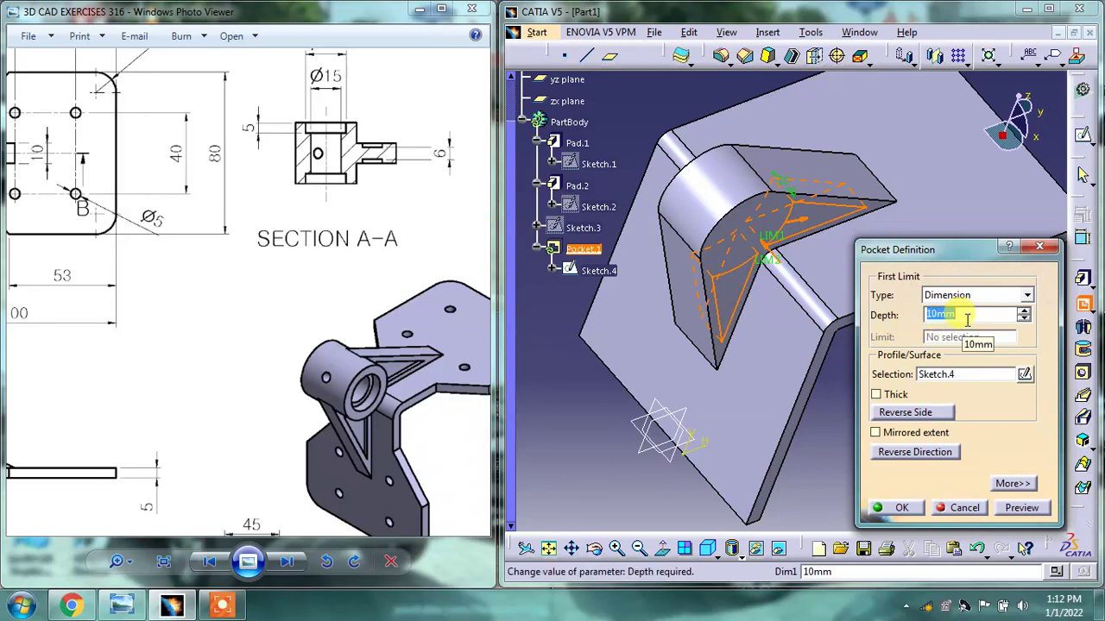
{"action": "key", "text": "Return"}
{"action": "key", "text": "Return"}
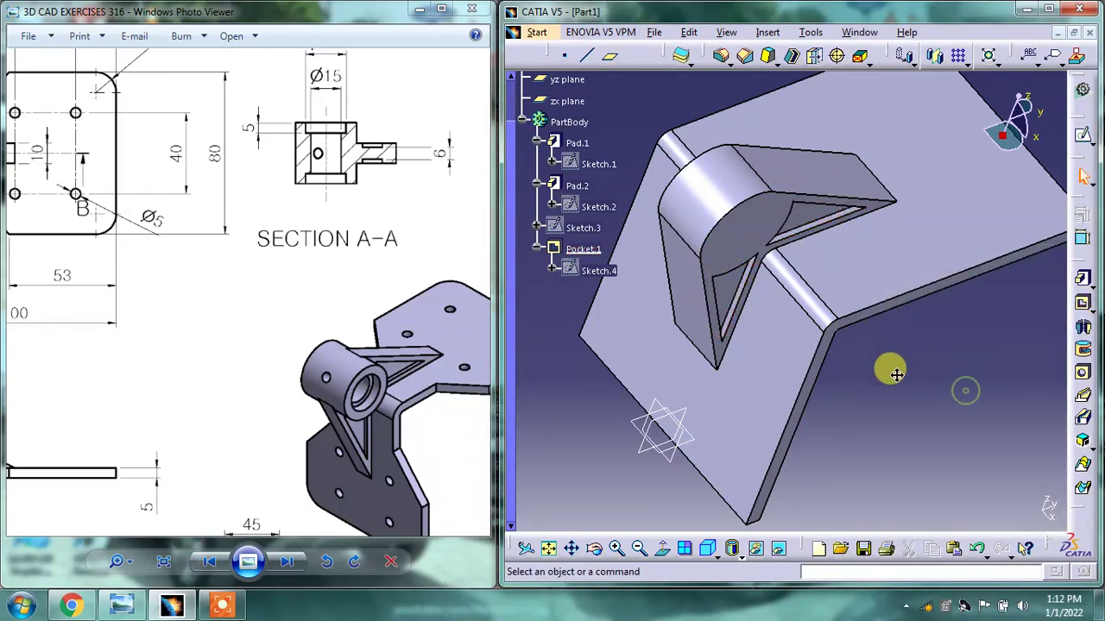
- Mirror Pocket.1 across the yz plane and check the recess on both rib faces
{"action": "mouse_move", "coordinate": [888, 370]}
{"action": "middle_mouse_down"}
{"action": "mouse_move", "coordinate": [836, 256]}
{"action": "mouse_move", "coordinate": [789, 230]}
{"action": "middle_mouse_up"}
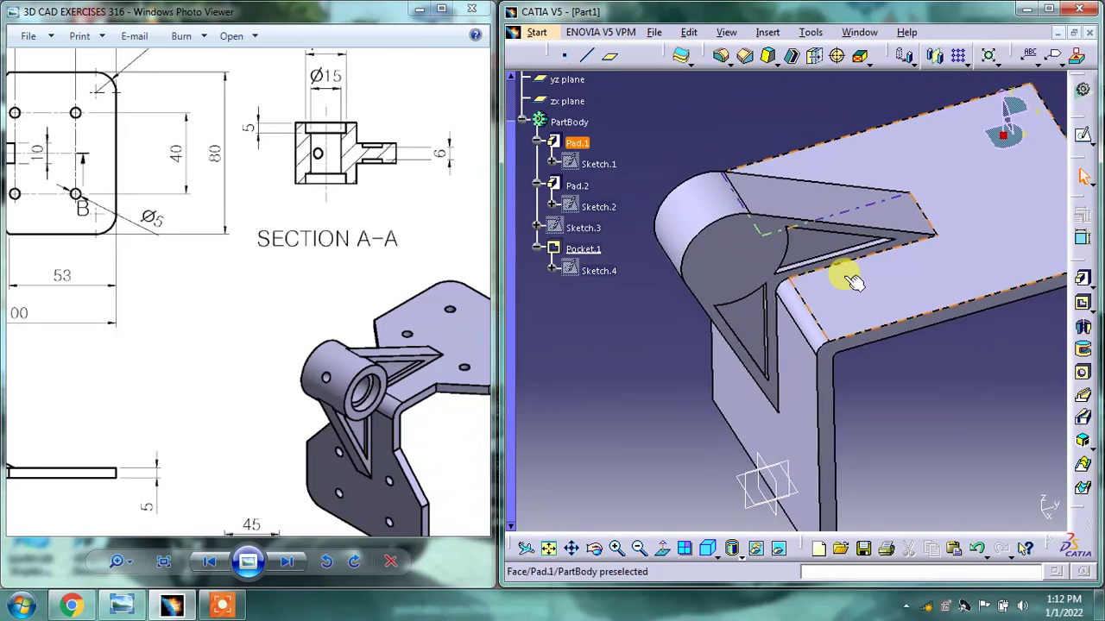
{"action": "left_click", "coordinate": [586, 250]}
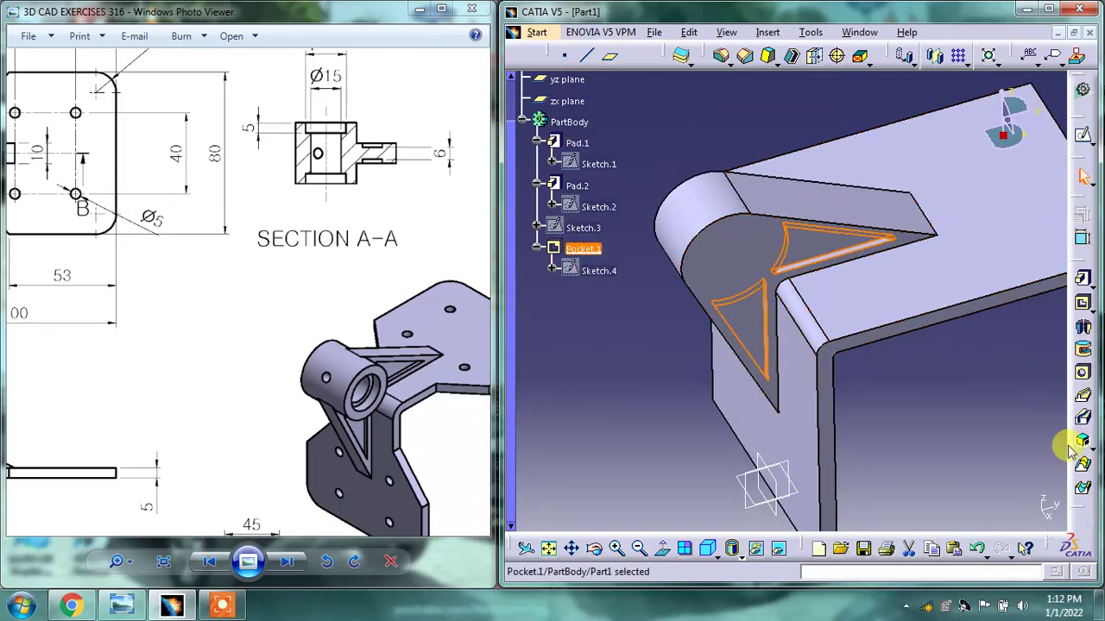
{"action": "left_click", "coordinate": [935, 55]}
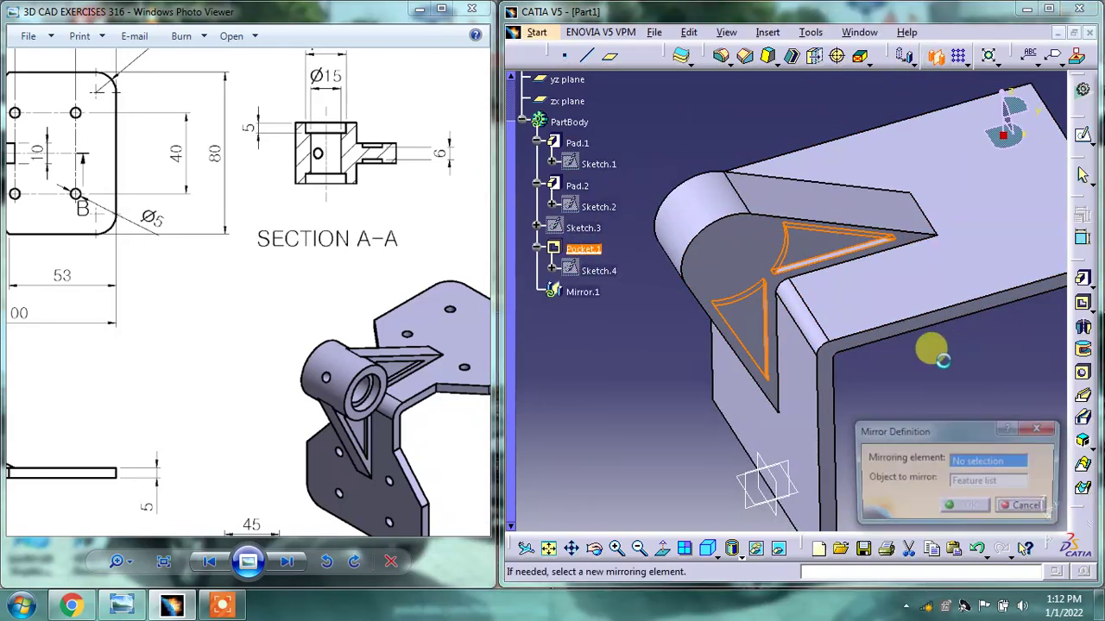
{"action": "mouse_move", "coordinate": [928, 345]}
{"action": "middle_mouse_down"}
{"action": "mouse_move", "coordinate": [890, 218]}
{"action": "mouse_move", "coordinate": [833, 296]}
{"action": "middle_mouse_up"}
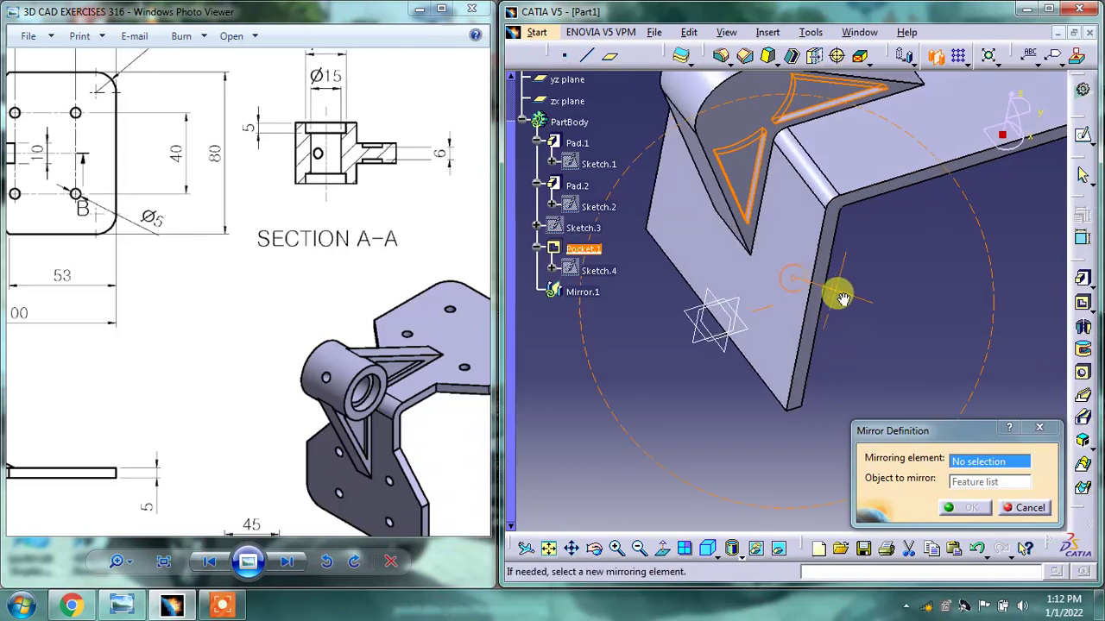
{"action": "left_click", "coordinate": [739, 307]}
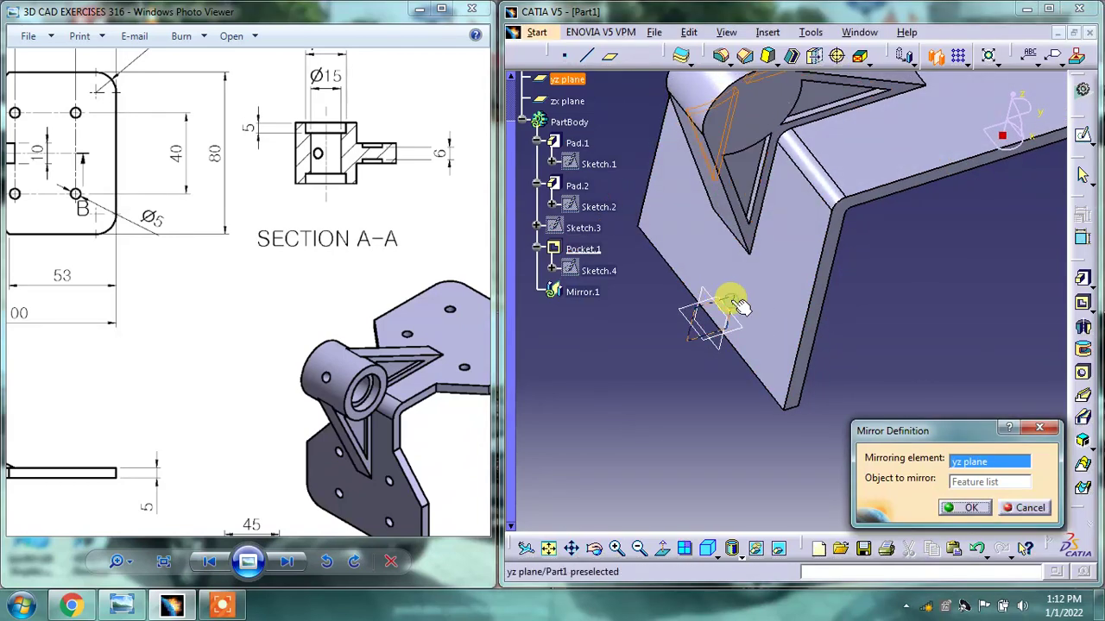
{"action": "left_click", "coordinate": [963, 507]}
{"action": "mouse_move", "coordinate": [898, 244]}
{"action": "middle_mouse_down"}
{"action": "mouse_move", "coordinate": [957, 383]}
{"action": "mouse_move", "coordinate": [805, 215]}
{"action": "mouse_move", "coordinate": [913, 308]}
{"action": "mouse_move", "coordinate": [839, 334]}
{"action": "mouse_move", "coordinate": [868, 328]}
{"action": "middle_mouse_up"}
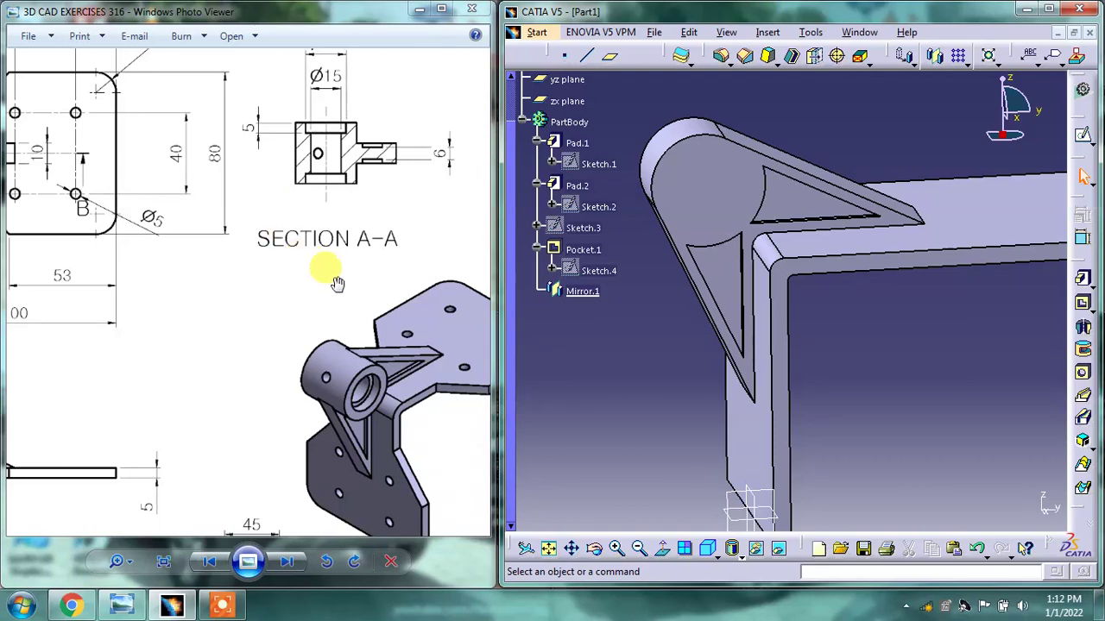
- Open a new sketch on the yz plane, discarding an empty one on the gusset face
{"action": "mouse_move", "coordinate": [336, 283]}
{"action": "left_mouse_down"}
{"action": "mouse_move", "coordinate": [395, 193]}
{"action": "mouse_move", "coordinate": [216, 136]}
{"action": "mouse_move", "coordinate": [229, 150]}
{"action": "left_mouse_up"}
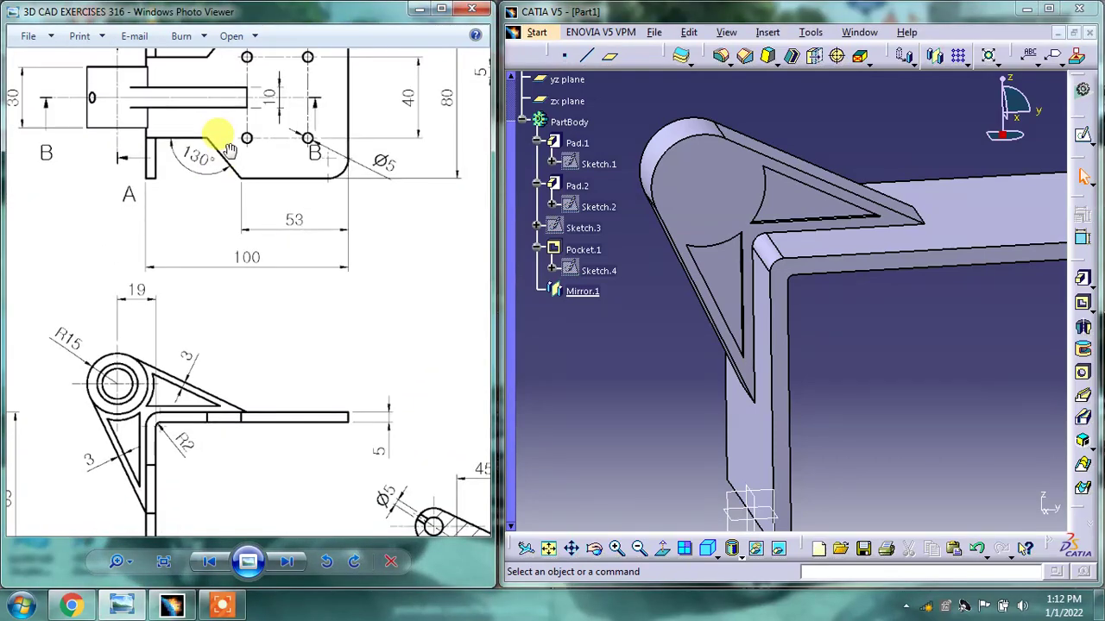
{"action": "mouse_move", "coordinate": [226, 204]}
{"action": "left_mouse_down"}
{"action": "mouse_move", "coordinate": [160, 271]}
{"action": "mouse_move", "coordinate": [296, 227]}
{"action": "left_mouse_up"}
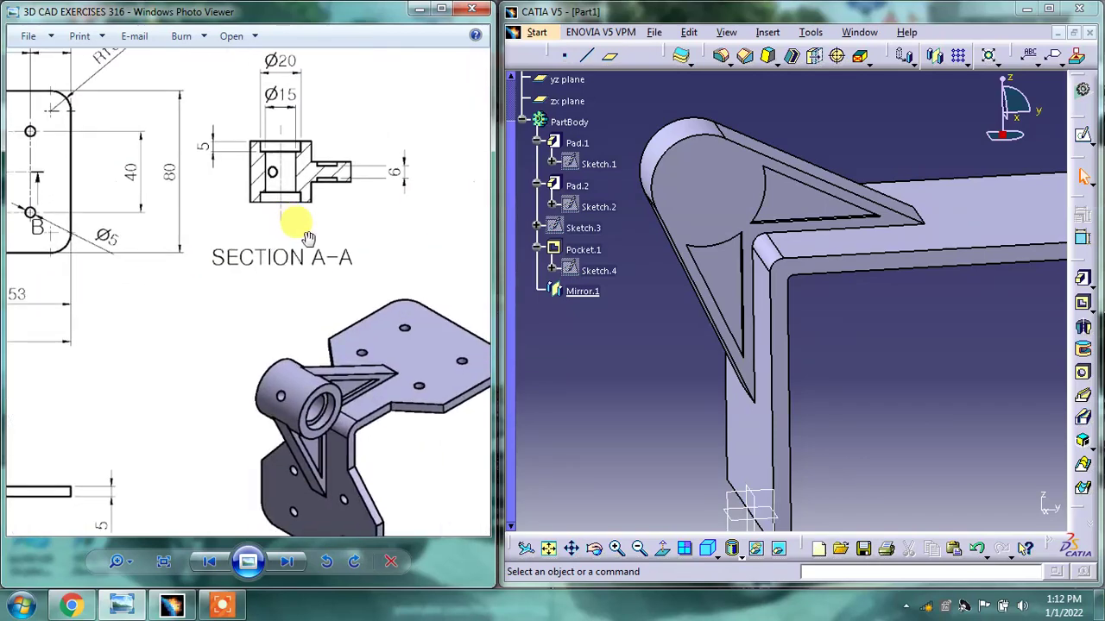
{"action": "mouse_move", "coordinate": [291, 296]}
{"action": "left_mouse_down"}
{"action": "mouse_move", "coordinate": [197, 346]}
{"action": "mouse_move", "coordinate": [279, 268]}
{"action": "left_mouse_up"}
{"action": "mouse_move", "coordinate": [165, 283]}
{"action": "left_mouse_down"}
{"action": "mouse_move", "coordinate": [308, 239]}
{"action": "mouse_move", "coordinate": [333, 251]}
{"action": "left_mouse_up"}
{"action": "left_click", "coordinate": [688, 188]}
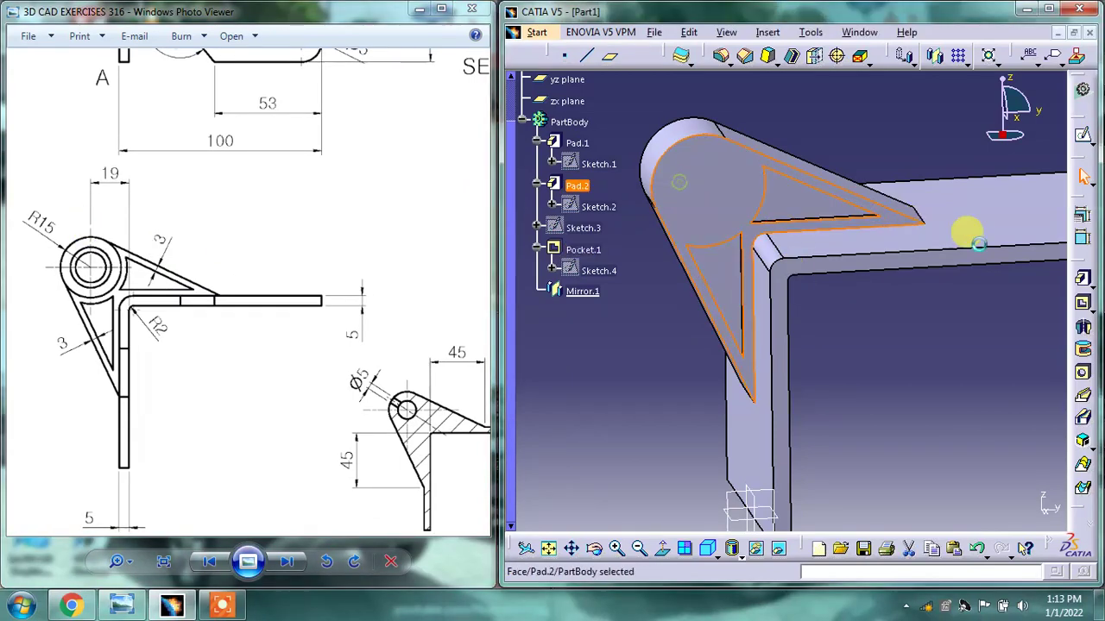
{"action": "left_click", "coordinate": [1073, 131]}
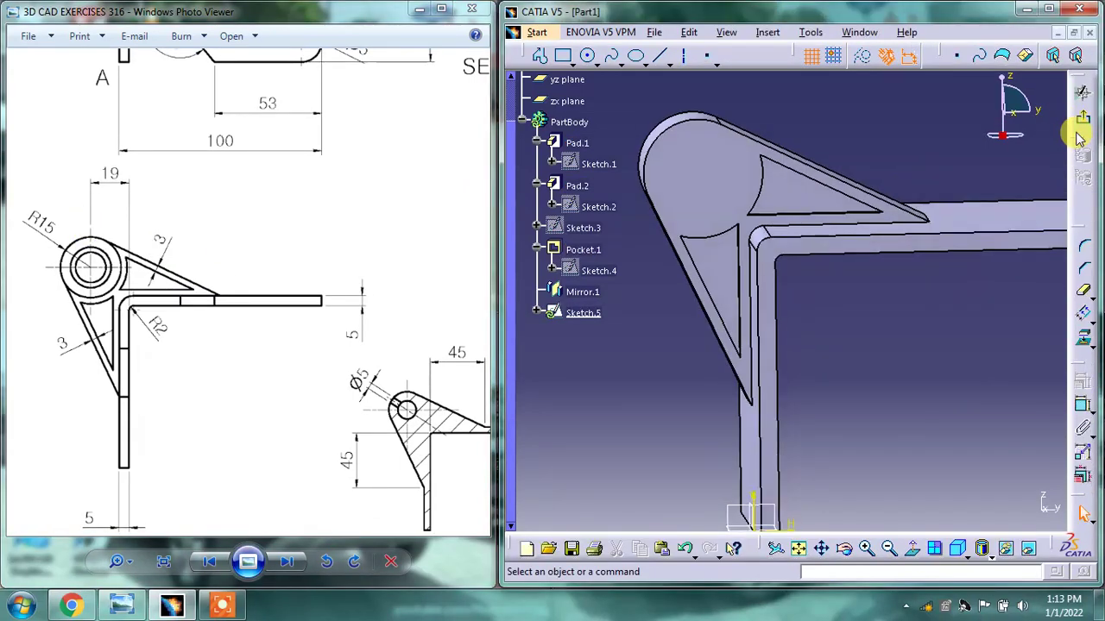
{"action": "left_click", "coordinate": [1084, 122]}
{"action": "mouse_move", "coordinate": [814, 198]}
{"action": "middle_mouse_down"}
{"action": "mouse_move", "coordinate": [843, 299]}
{"action": "mouse_move", "coordinate": [728, 358]}
{"action": "middle_mouse_up"}
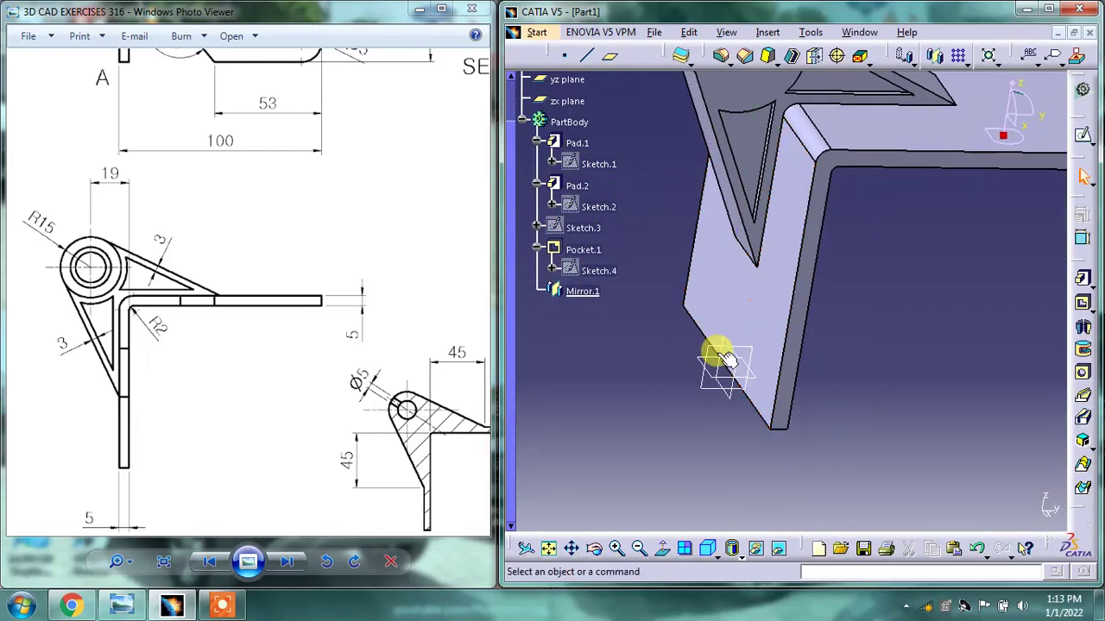
{"action": "left_click", "coordinate": [716, 356]}
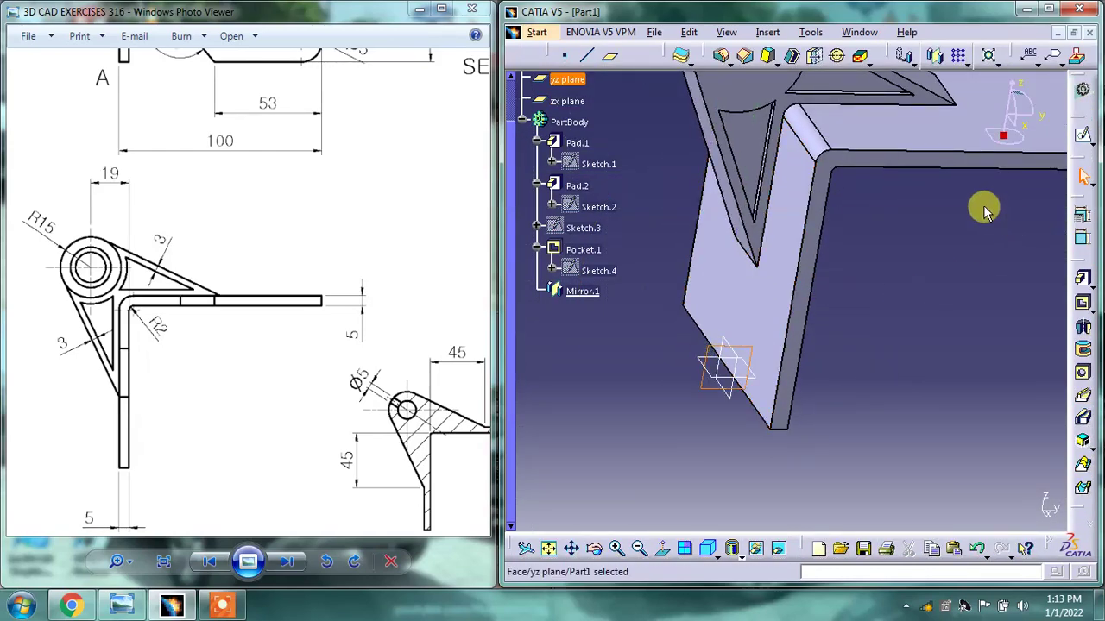
{"action": "left_click", "coordinate": [1082, 135]}
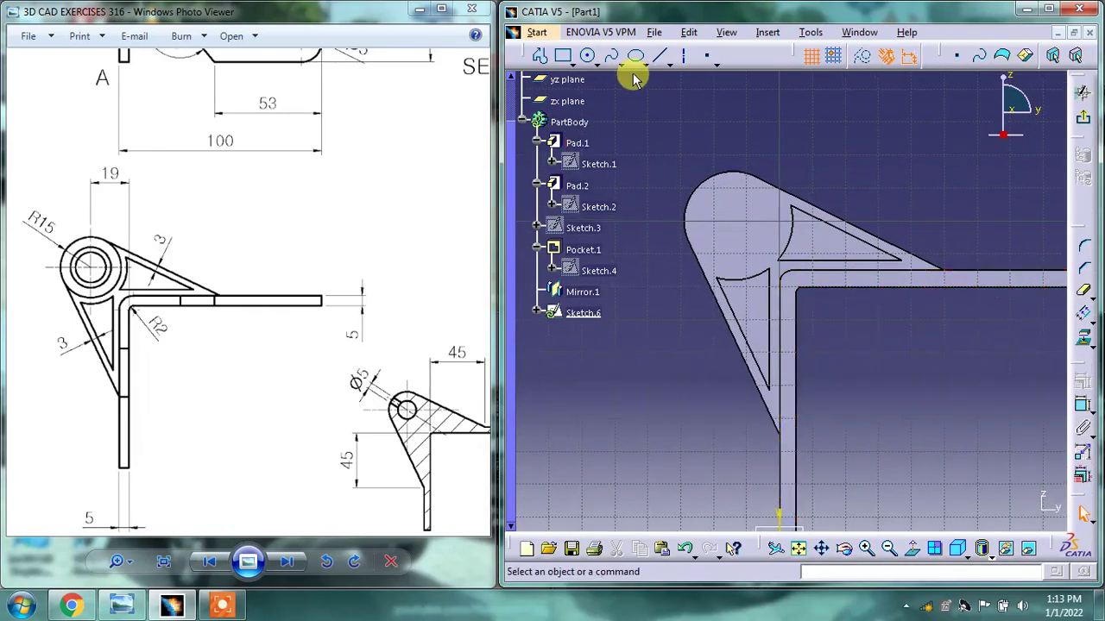
- Draw a circle at the lug and constrain its radius to 15 mm
{"action": "left_click", "coordinate": [589, 57]}
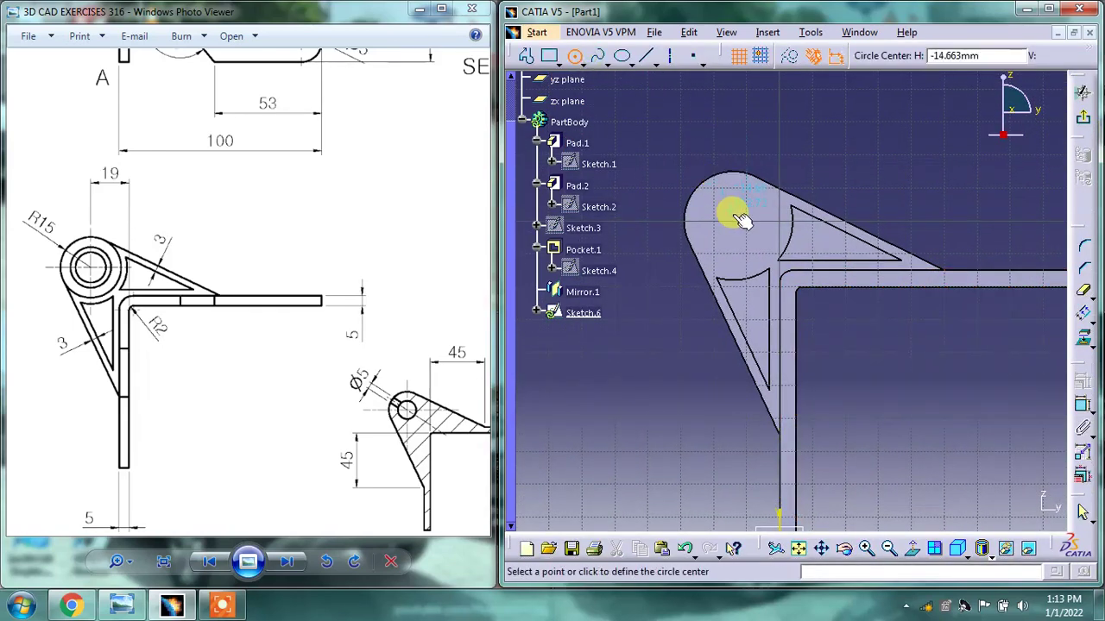
{"action": "left_click", "coordinate": [734, 216]}
{"action": "left_click", "coordinate": [733, 155]}
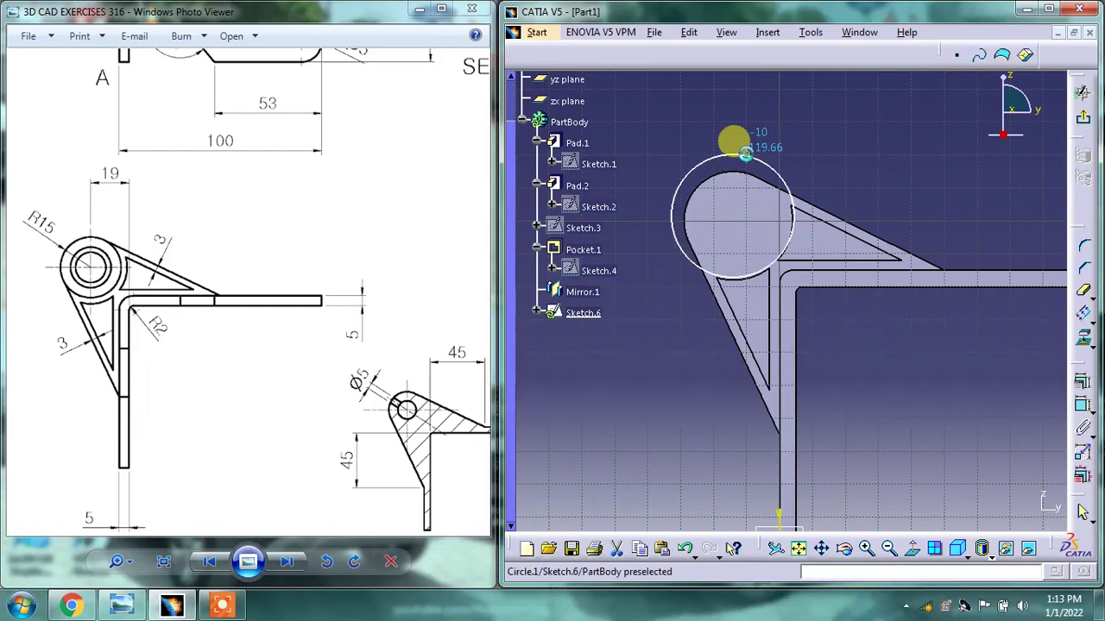
{"action": "left_click", "coordinate": [1079, 397]}
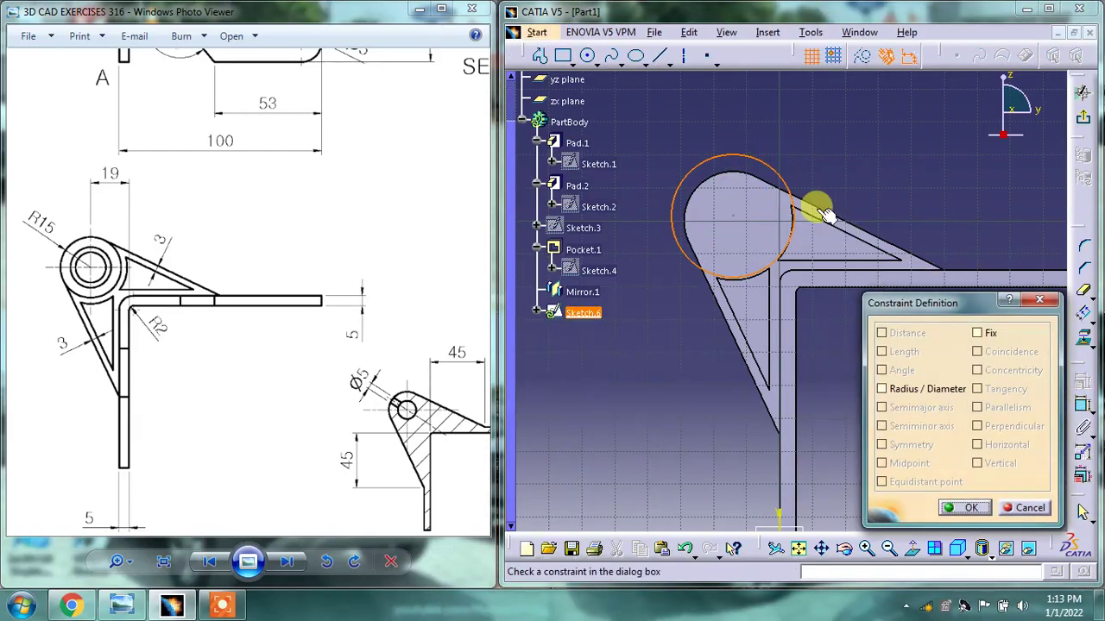
{"action": "left_click", "coordinate": [1014, 508]}
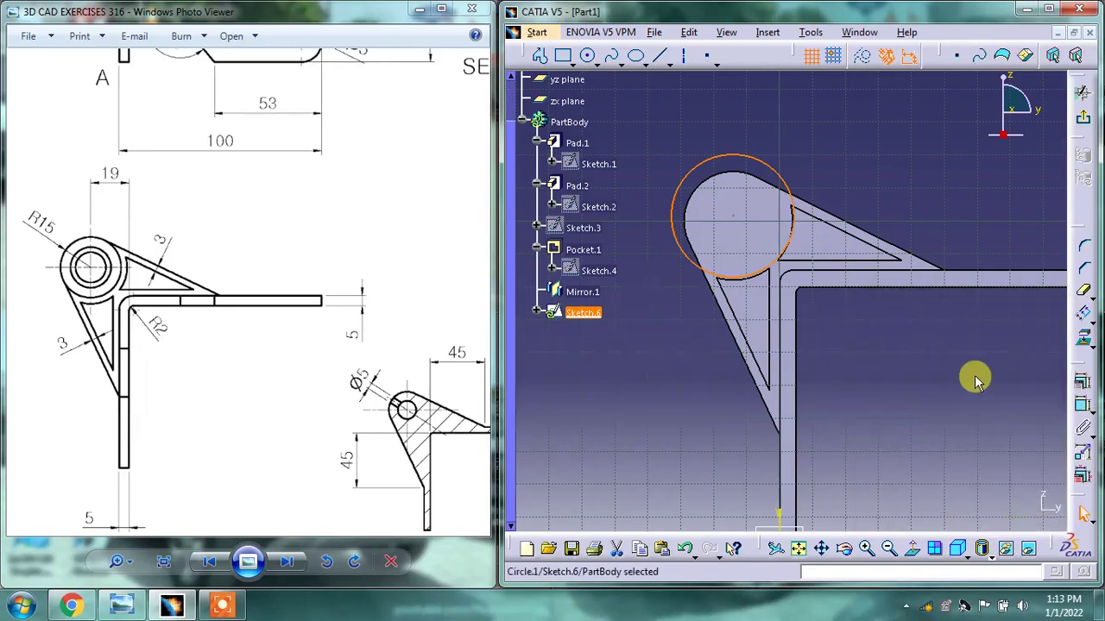
{"action": "left_click", "coordinate": [1081, 406]}
{"action": "left_click", "coordinate": [844, 167]}
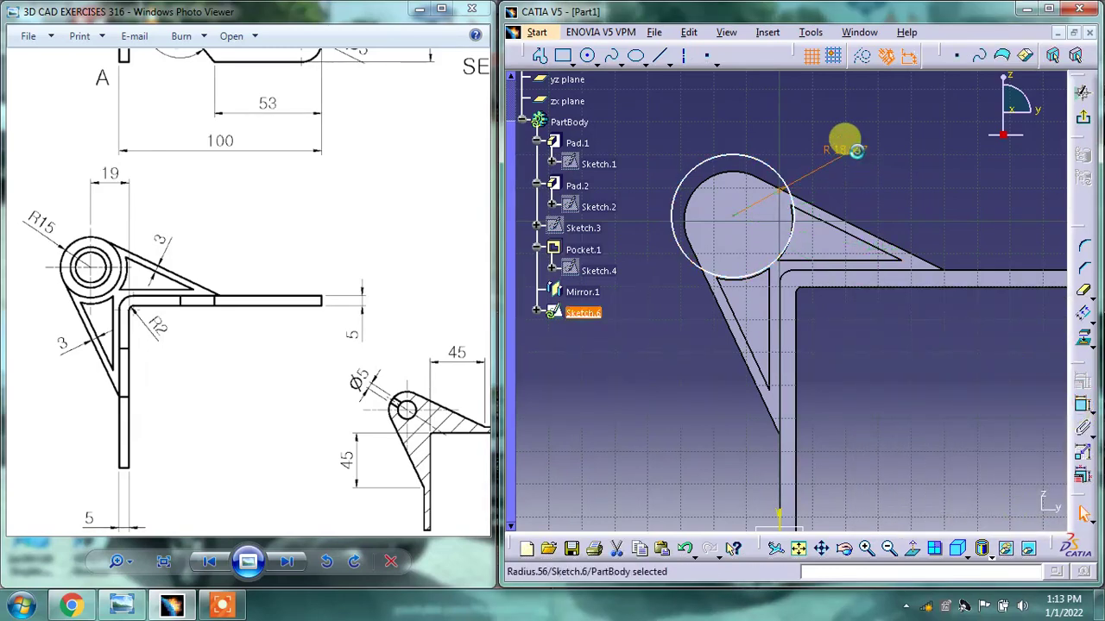
{"action": "double_click", "coordinate": [855, 154]}
{"action": "type", "text": "15"}
{"action": "key", "text": "Return"}
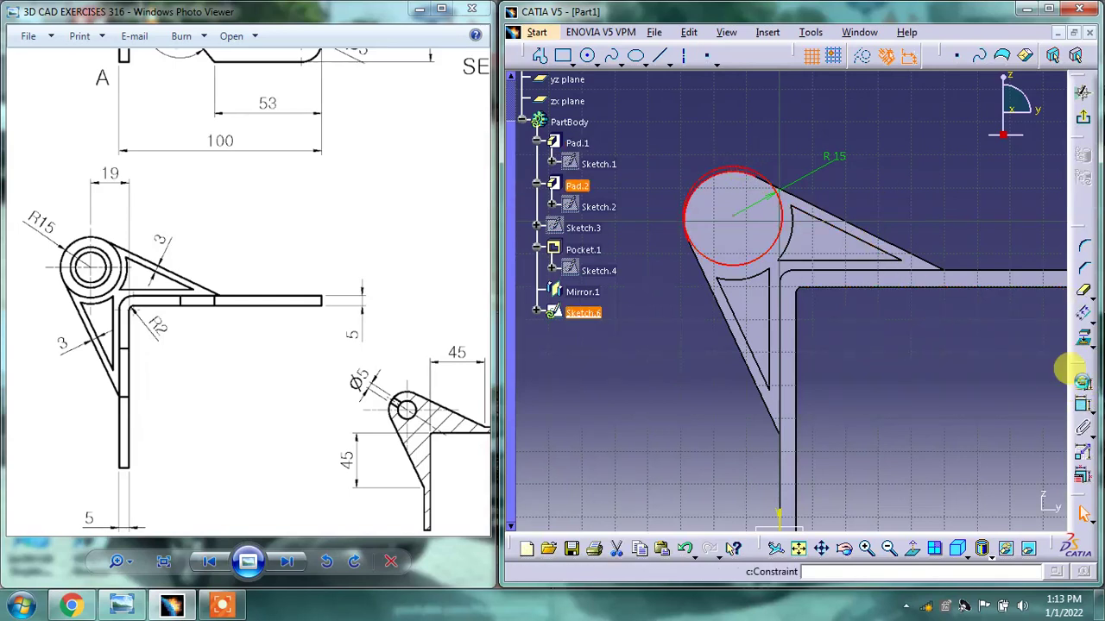
- Make the circle concentric with the lug arc
{"action": "left_click", "coordinate": [1082, 381]}
{"action": "left_click", "coordinate": [985, 373]}
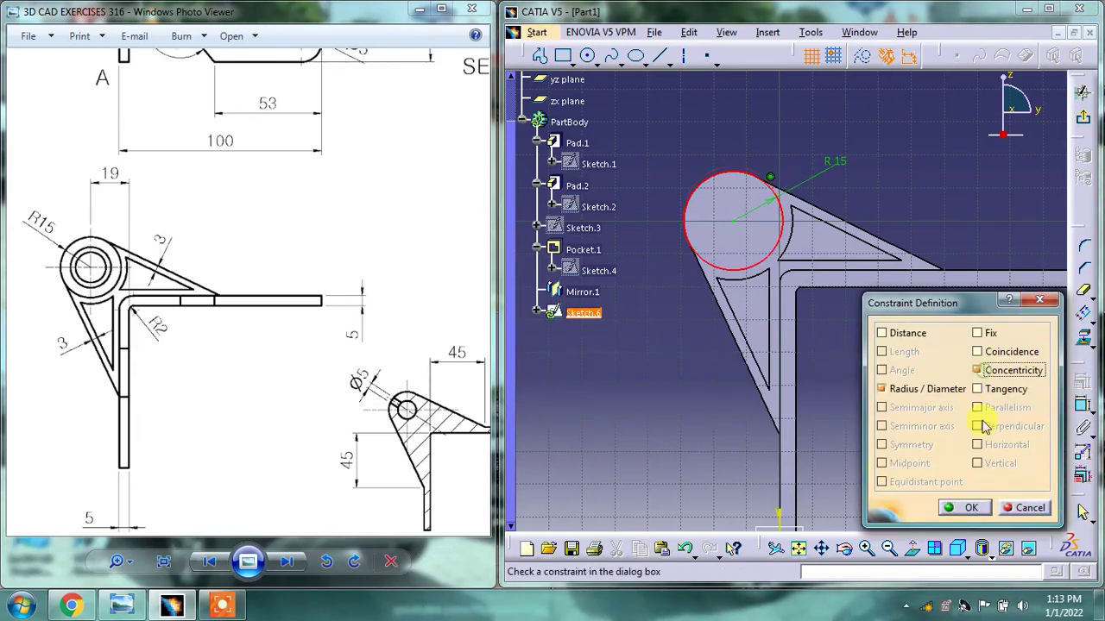
{"action": "left_click", "coordinate": [969, 510]}
{"action": "mouse_move", "coordinate": [227, 247]}
{"action": "left_mouse_down"}
{"action": "mouse_move", "coordinate": [287, 269]}
{"action": "mouse_move", "coordinate": [476, 254]}
{"action": "left_mouse_up"}
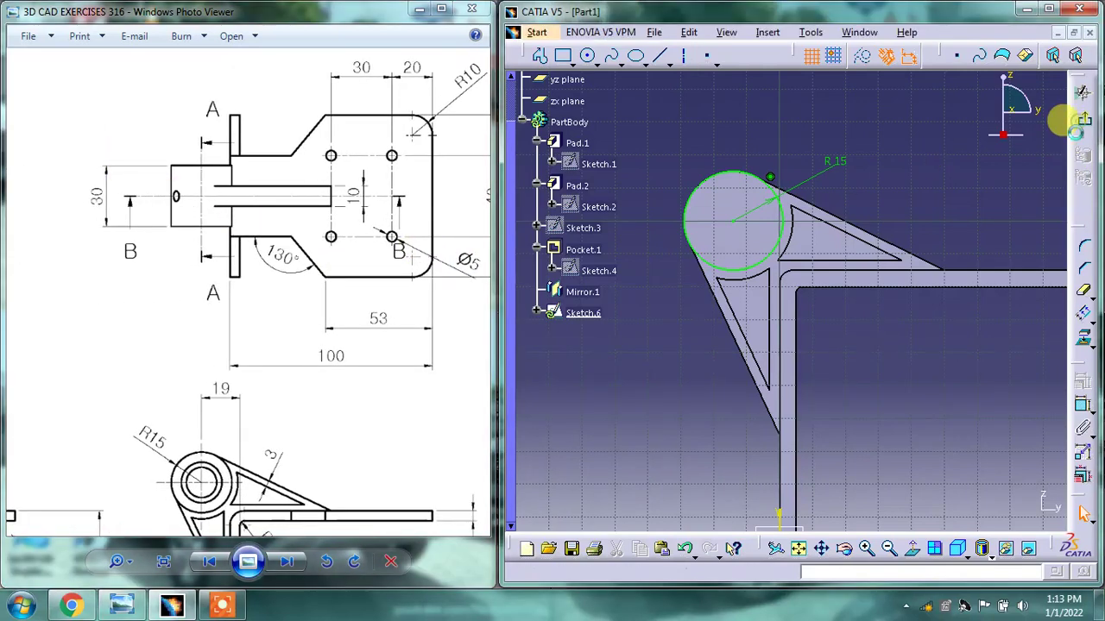
- Pad Sketch.6's circle 15 mm with mirrored extent to form the cylindrical boss
{"action": "left_click", "coordinate": [1081, 116]}
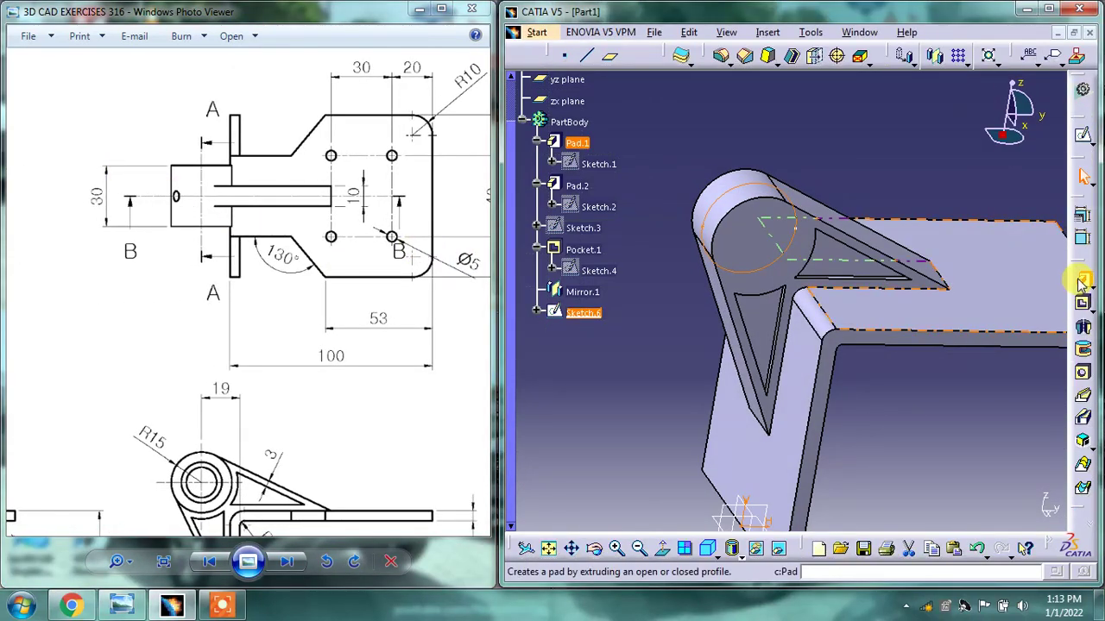
{"action": "left_click", "coordinate": [1082, 279]}
{"action": "type", "text": "15"}
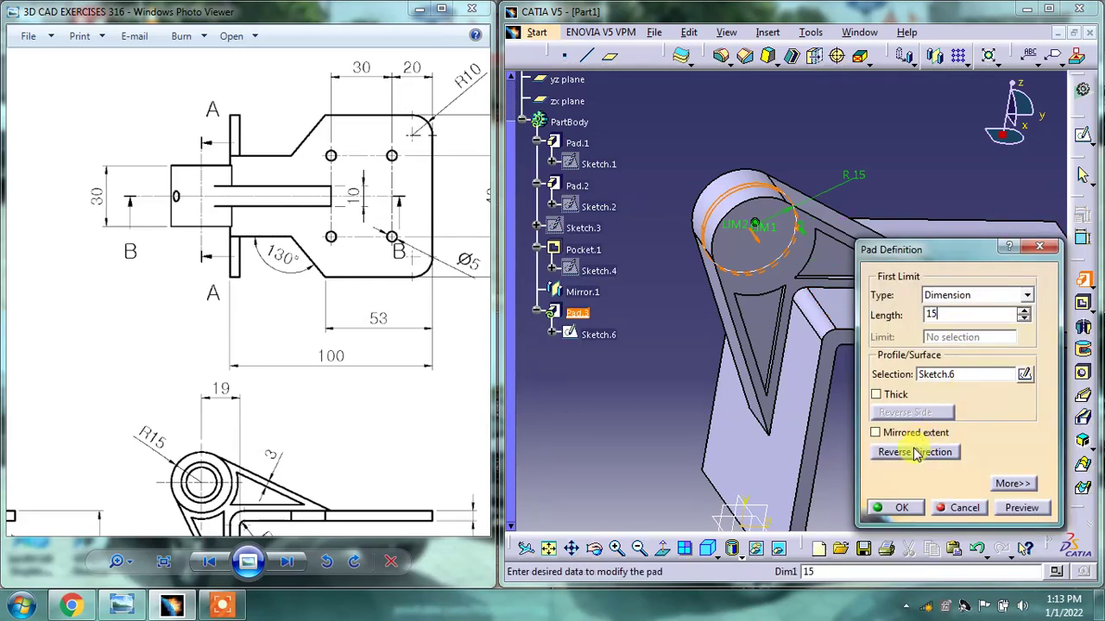
{"action": "left_click", "coordinate": [917, 453]}
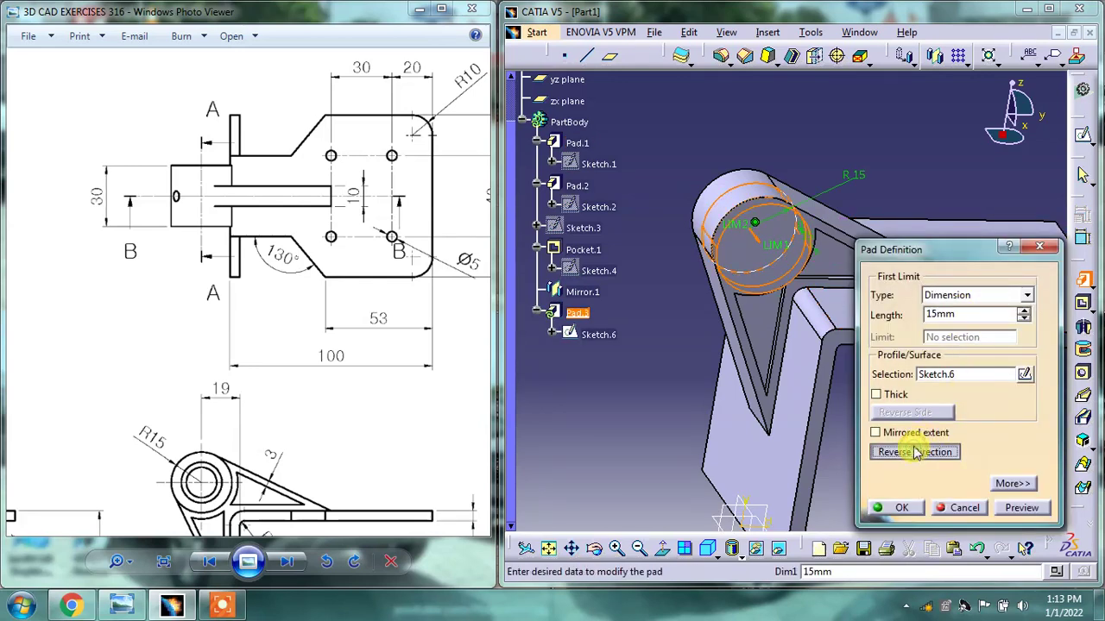
{"action": "left_click", "coordinate": [917, 435]}
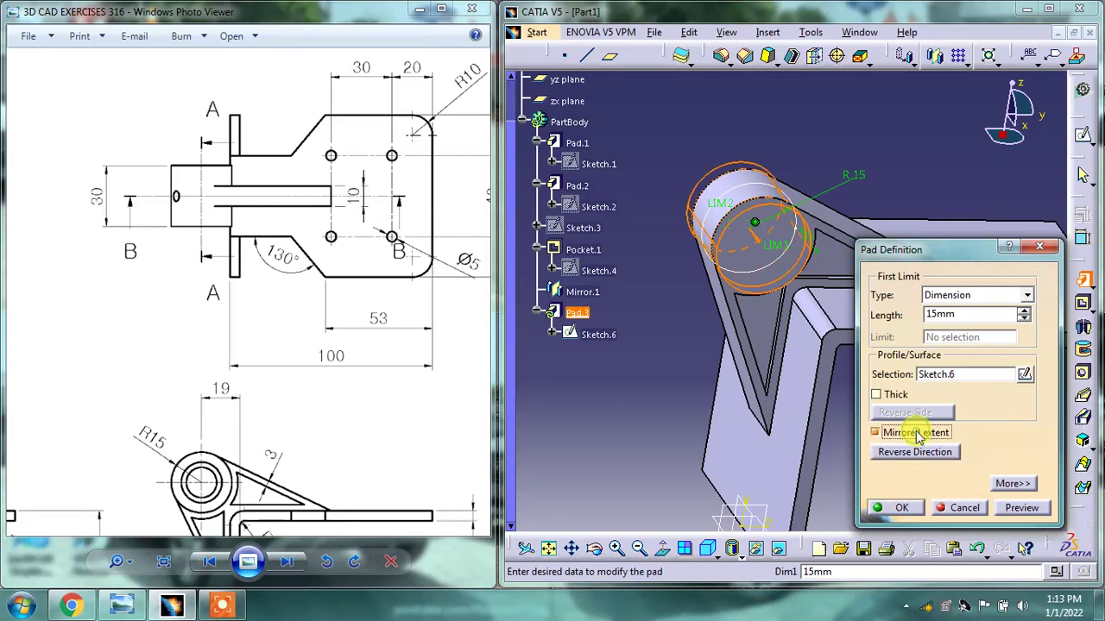
{"action": "left_click", "coordinate": [900, 509]}
{"action": "mouse_move", "coordinate": [875, 271]}
{"action": "middle_mouse_down"}
{"action": "mouse_move", "coordinate": [732, 201]}
{"action": "mouse_move", "coordinate": [880, 247]}
{"action": "middle_mouse_up"}
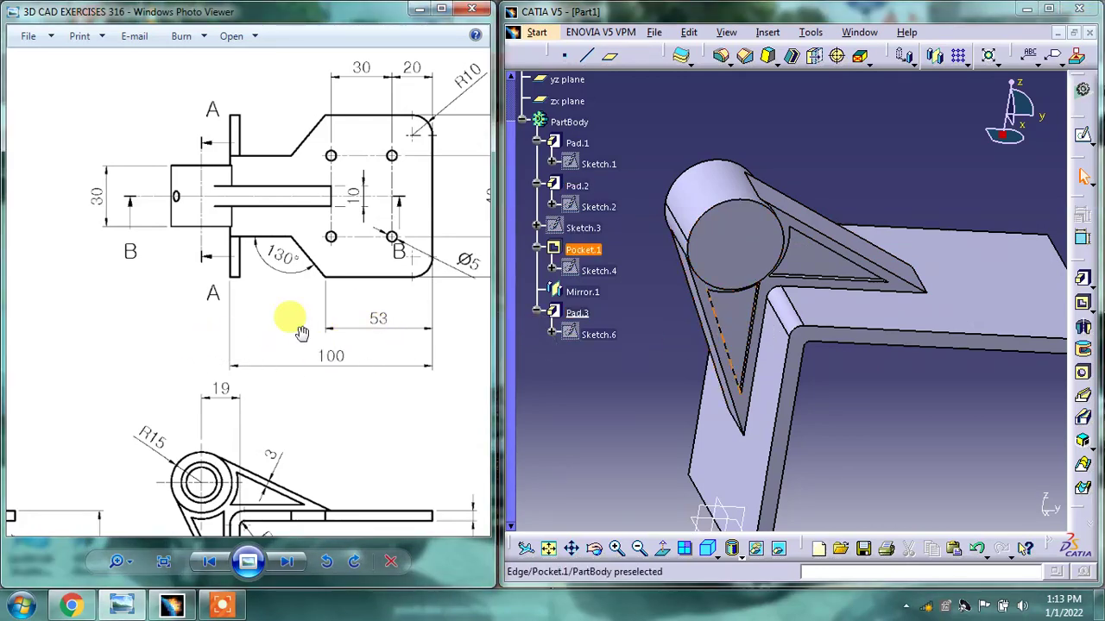
{"action": "mouse_move", "coordinate": [313, 309]}
{"action": "left_mouse_down"}
{"action": "mouse_move", "coordinate": [160, 316]}
{"action": "mouse_move", "coordinate": [164, 285]}
{"action": "left_mouse_up"}
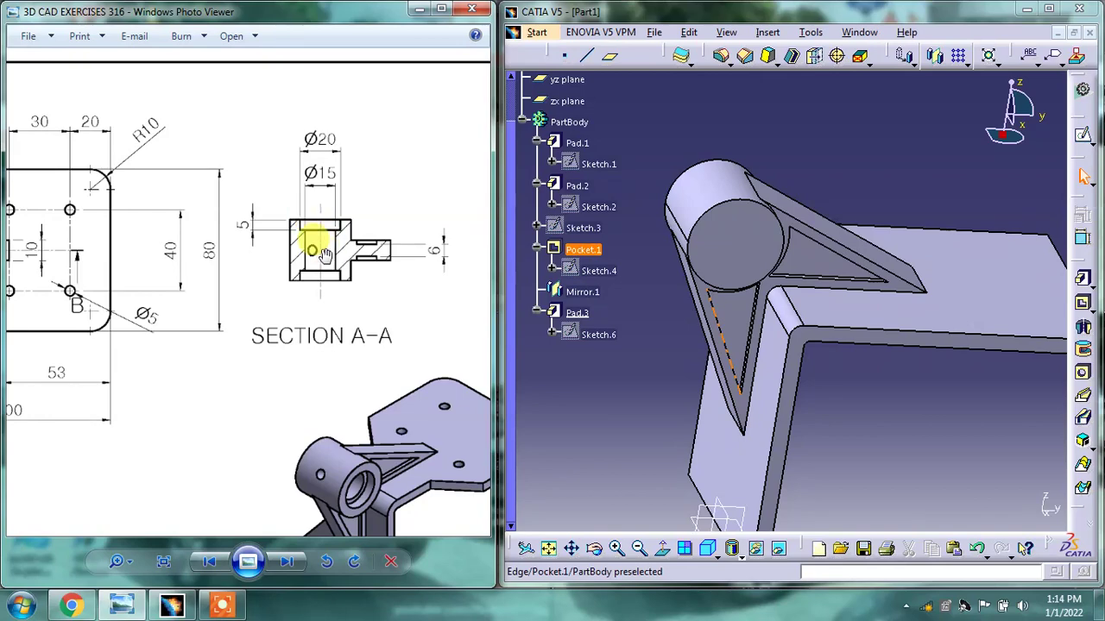
{"action": "mouse_move", "coordinate": [708, 227]}
{"action": "middle_mouse_down"}
{"action": "mouse_move", "coordinate": [652, 242]}
{"action": "mouse_move", "coordinate": [700, 271]}
{"action": "mouse_move", "coordinate": [701, 186]}
{"action": "middle_mouse_up"}
{"action": "type", "text": "c:Plane"}
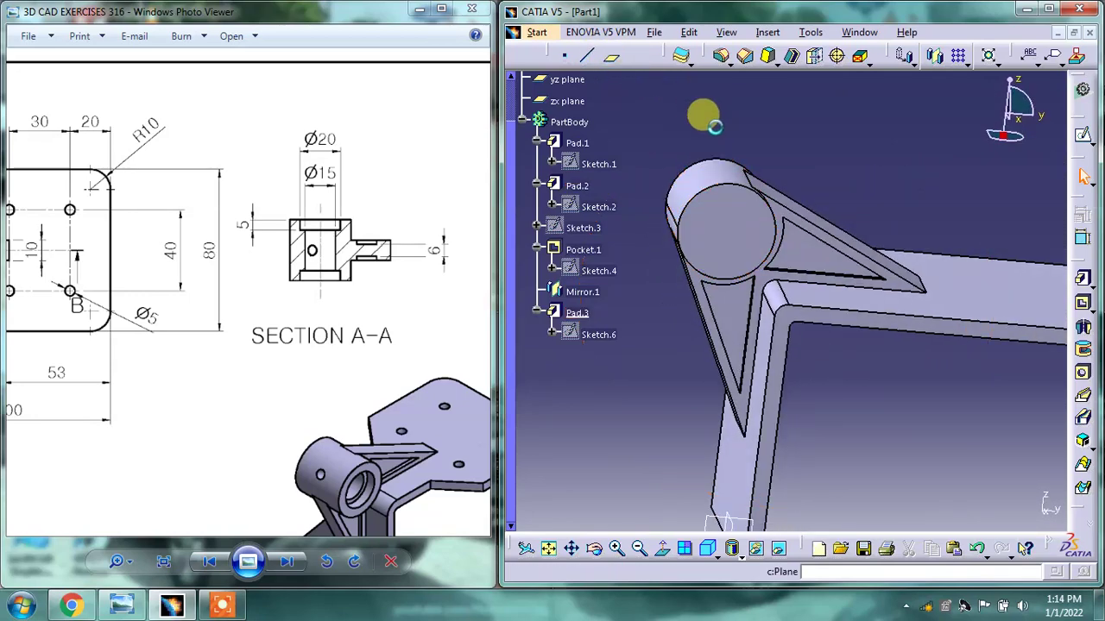
{"action": "key", "text": "Return"}
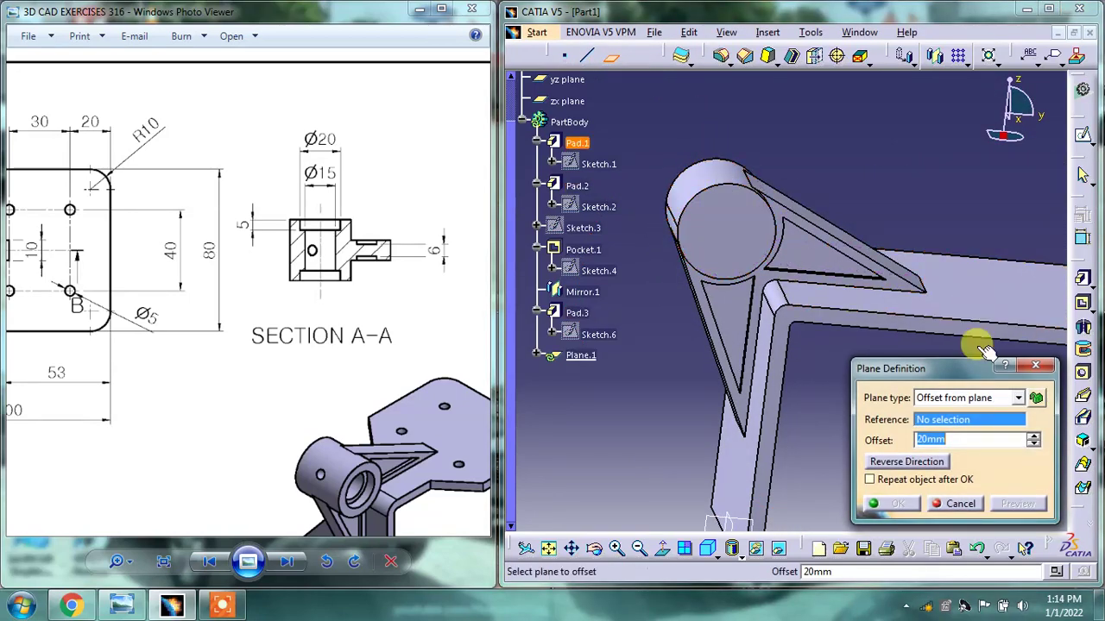
{"action": "left_click", "coordinate": [963, 401]}
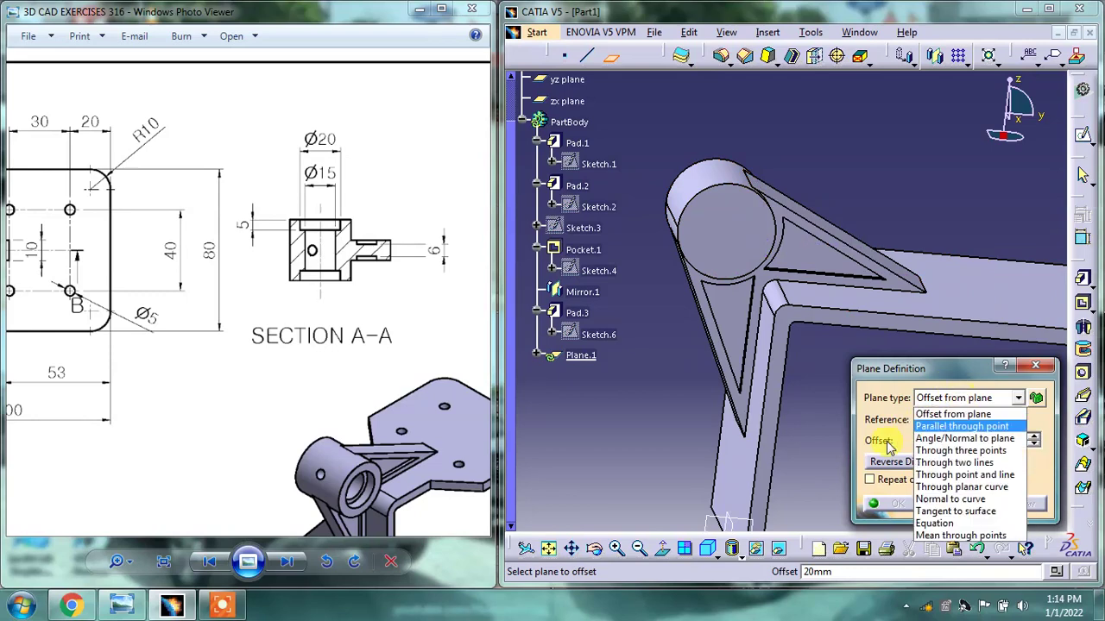
{"action": "left_click_drag", "start_coordinate": [222, 222], "coordinate": [234, 95]}
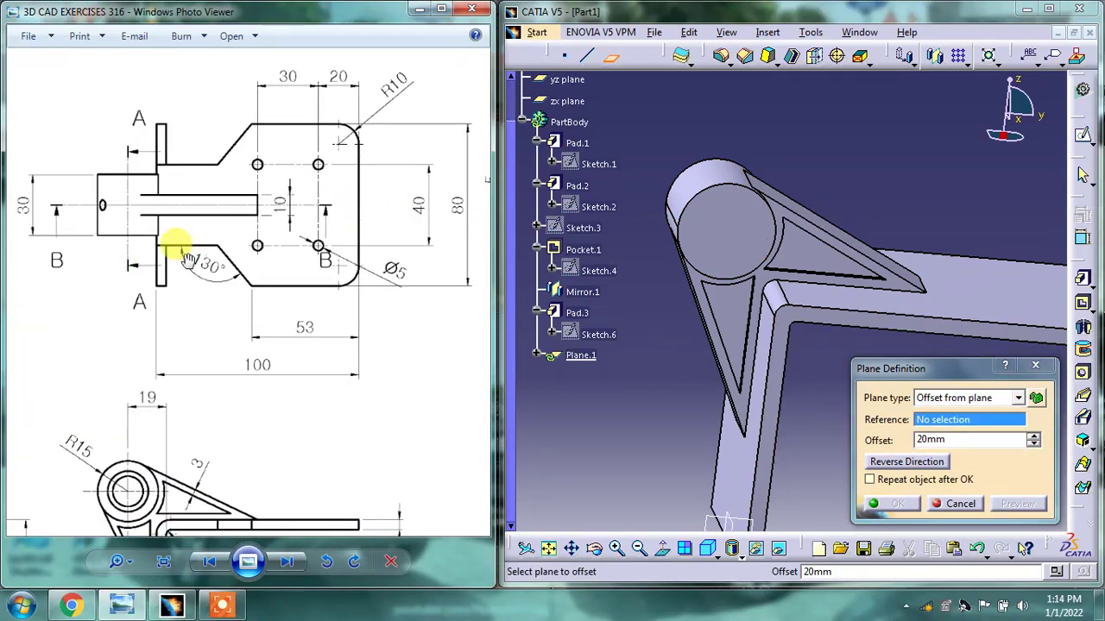
{"action": "left_click_drag", "start_coordinate": [144, 217], "coordinate": [369, 205]}
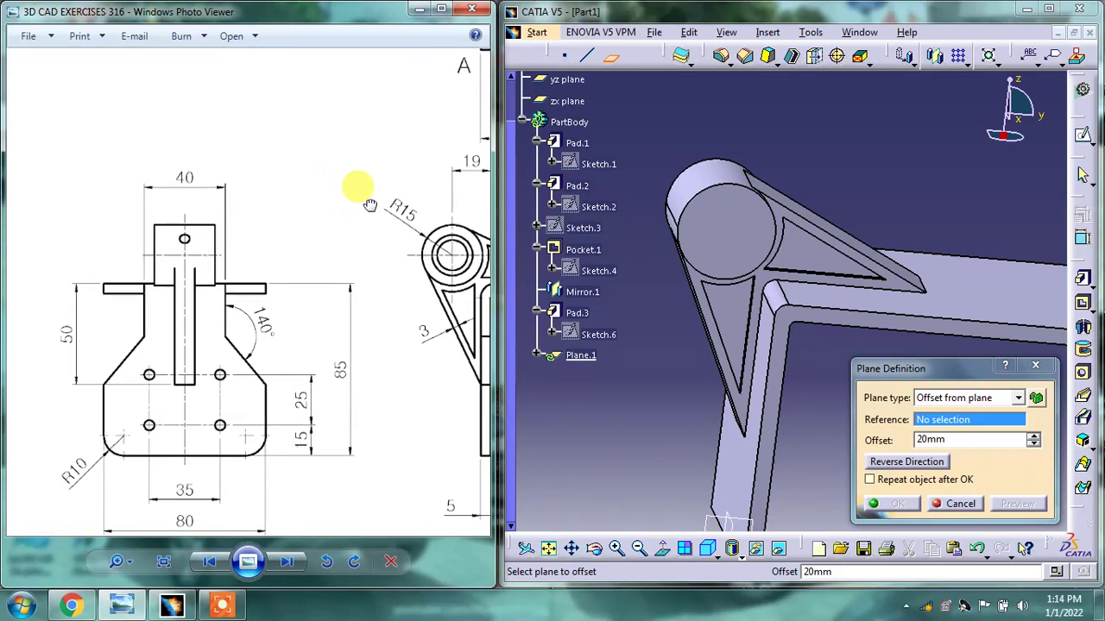
{"action": "left_click", "coordinate": [960, 503]}
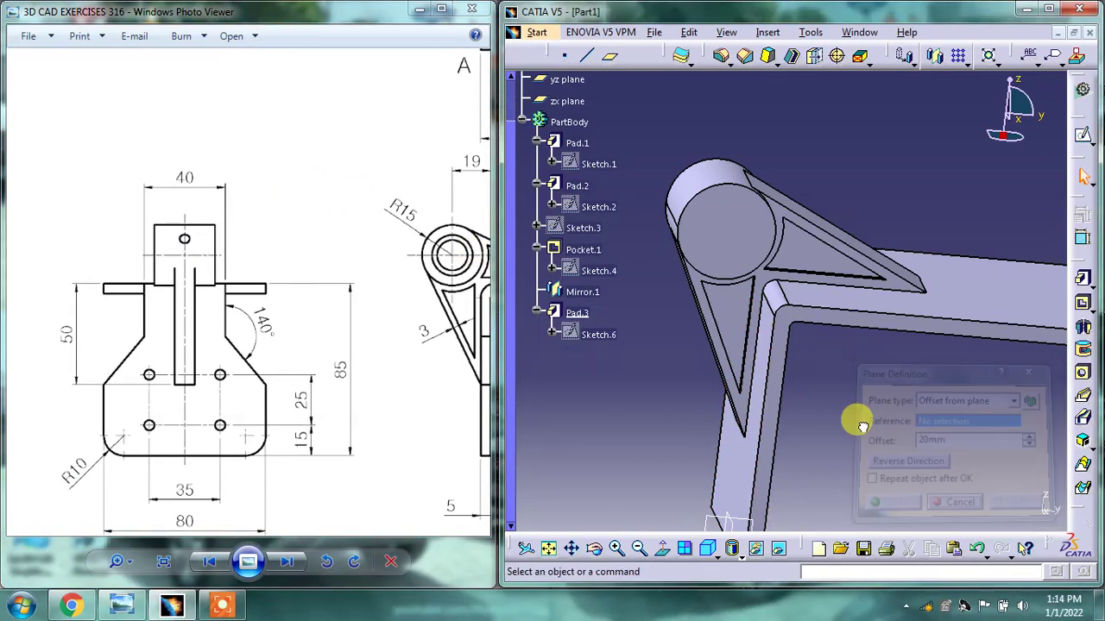
- Start a 15 mm hole on the boss end face, limited Up to next
{"action": "left_click", "coordinate": [1083, 373]}
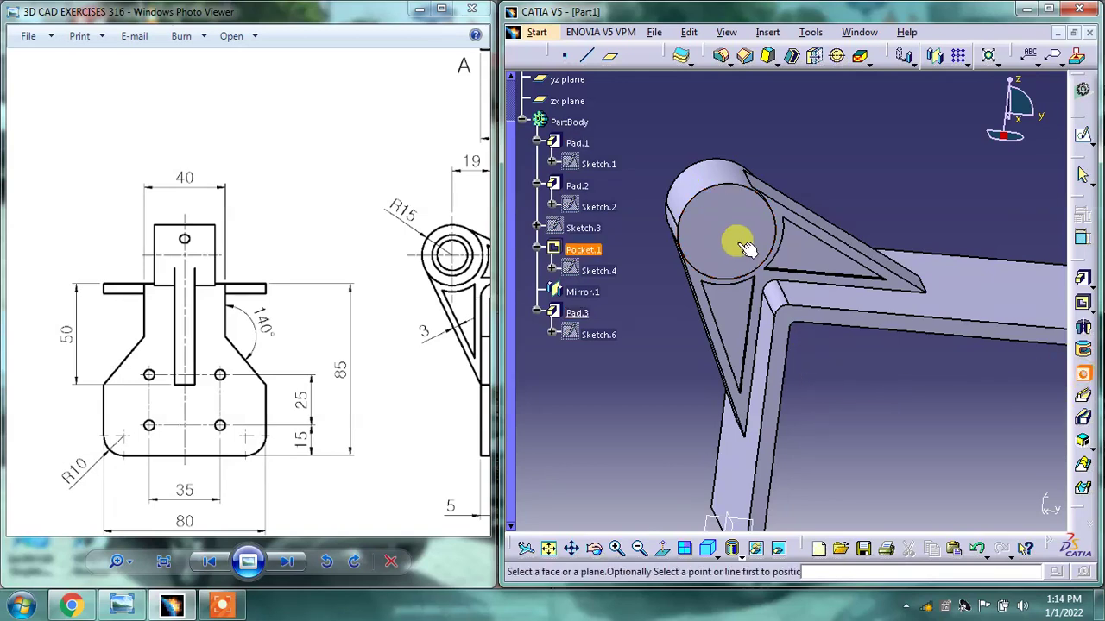
{"action": "left_click", "coordinate": [732, 234]}
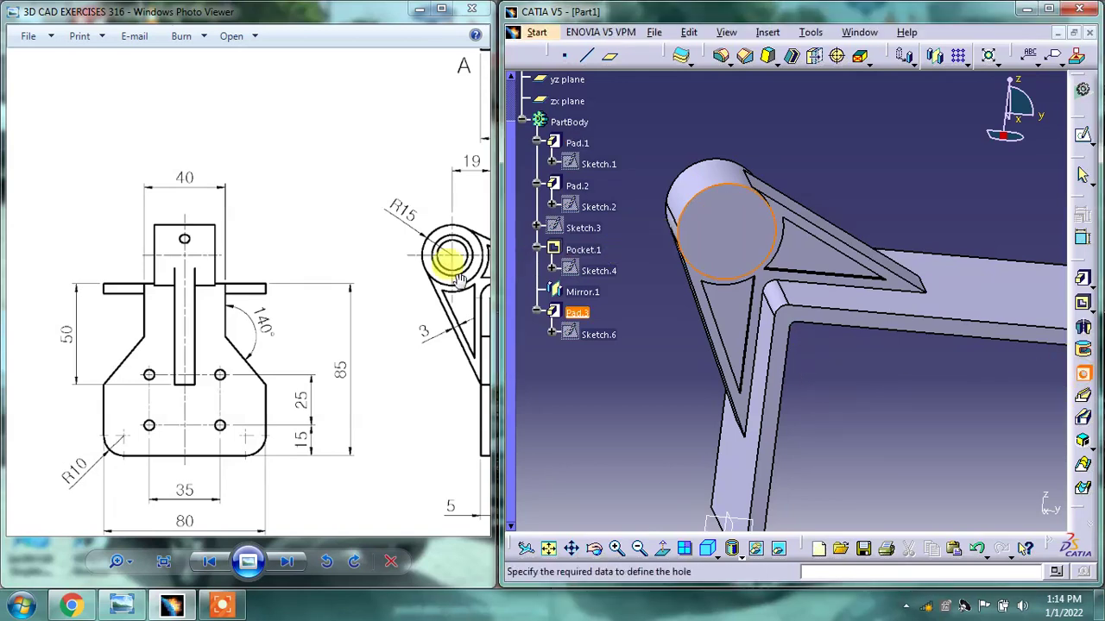
{"action": "mouse_move", "coordinate": [377, 288]}
{"action": "left_mouse_down"}
{"action": "mouse_move", "coordinate": [98, 375]}
{"action": "mouse_move", "coordinate": [198, 274]}
{"action": "left_mouse_up"}
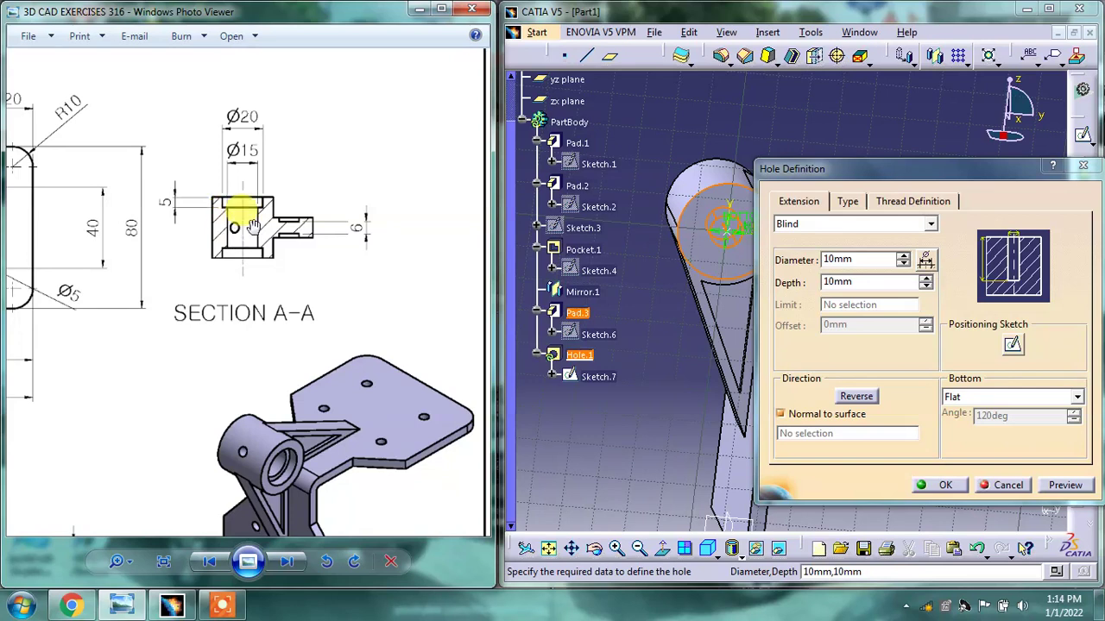
{"action": "double_click", "coordinate": [850, 259]}
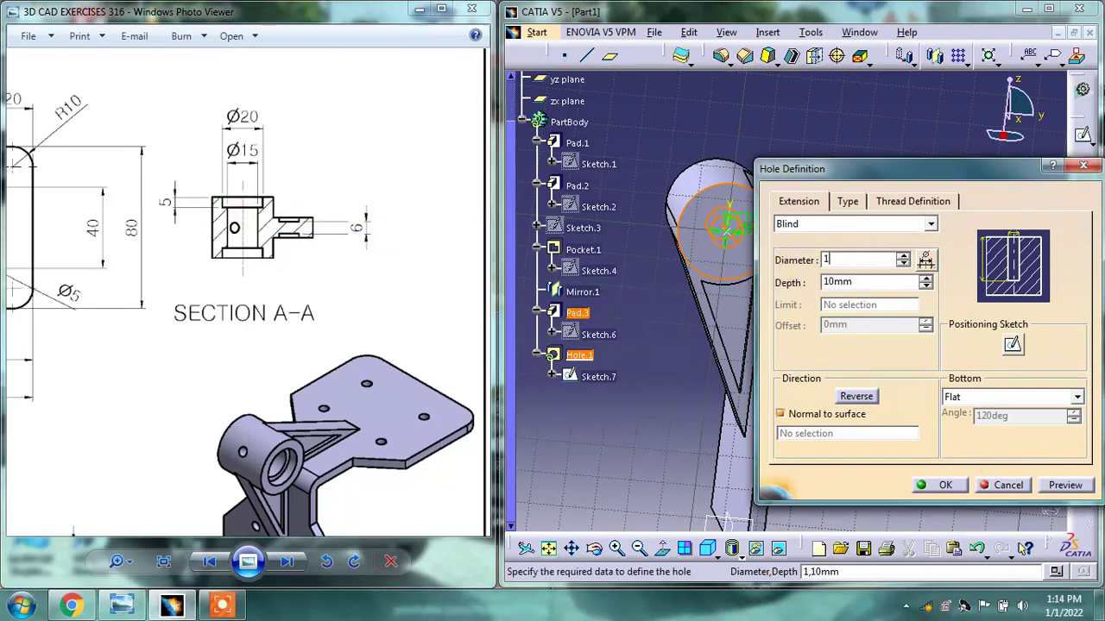
{"action": "type", "text": "5"}
{"action": "left_click", "coordinate": [869, 223]}
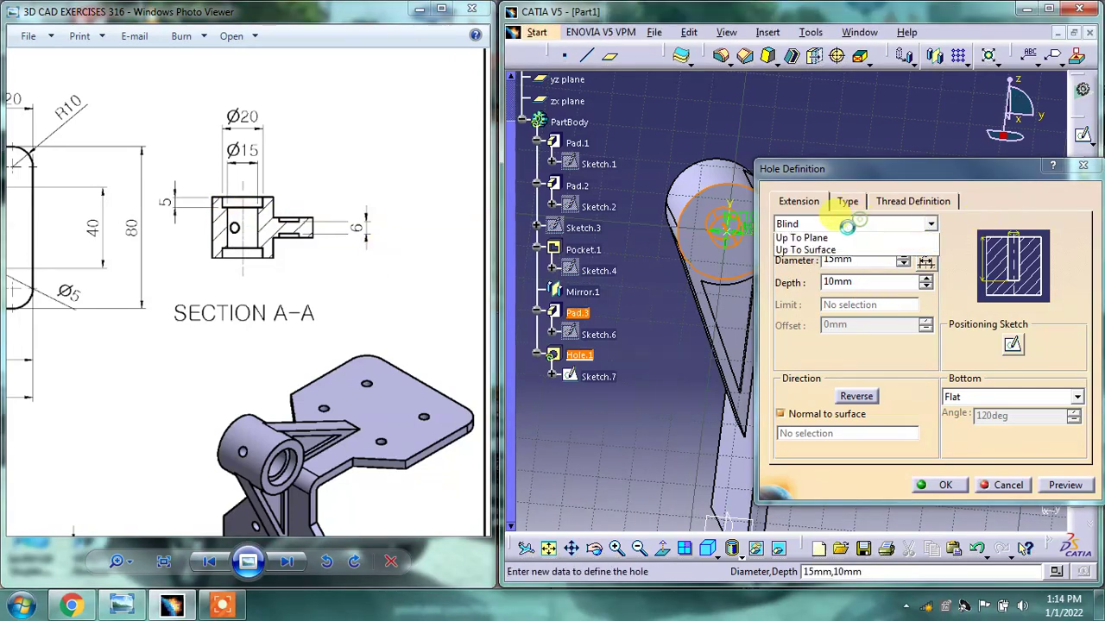
{"action": "left_click", "coordinate": [816, 252]}
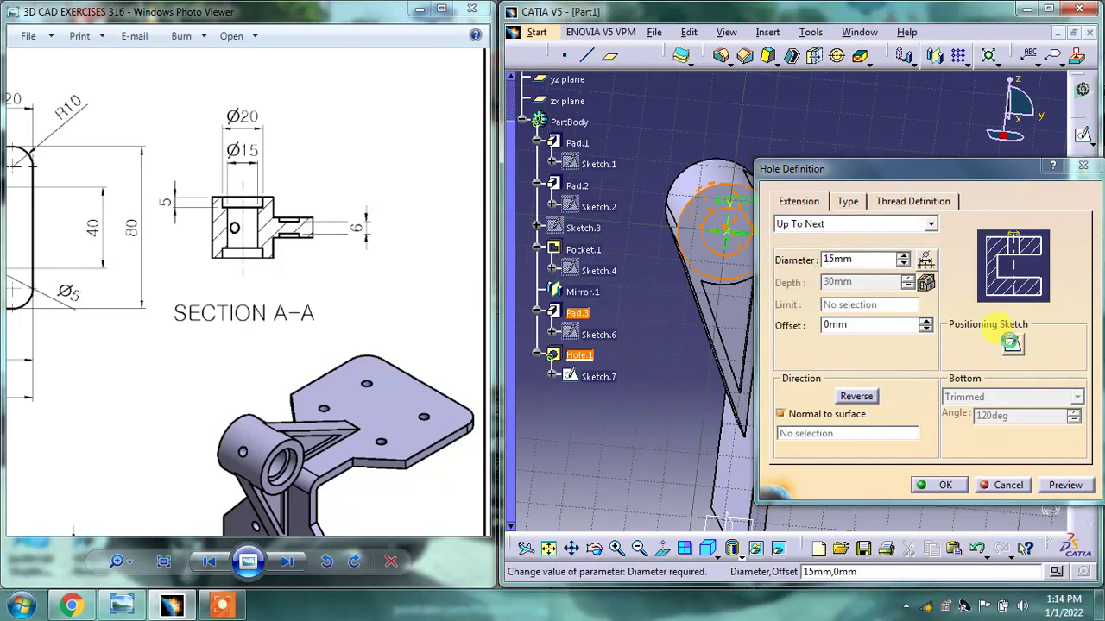
- Position the hole centre concentric with the boss's outer edge and create Hole.1
{"action": "left_click", "coordinate": [1011, 344]}
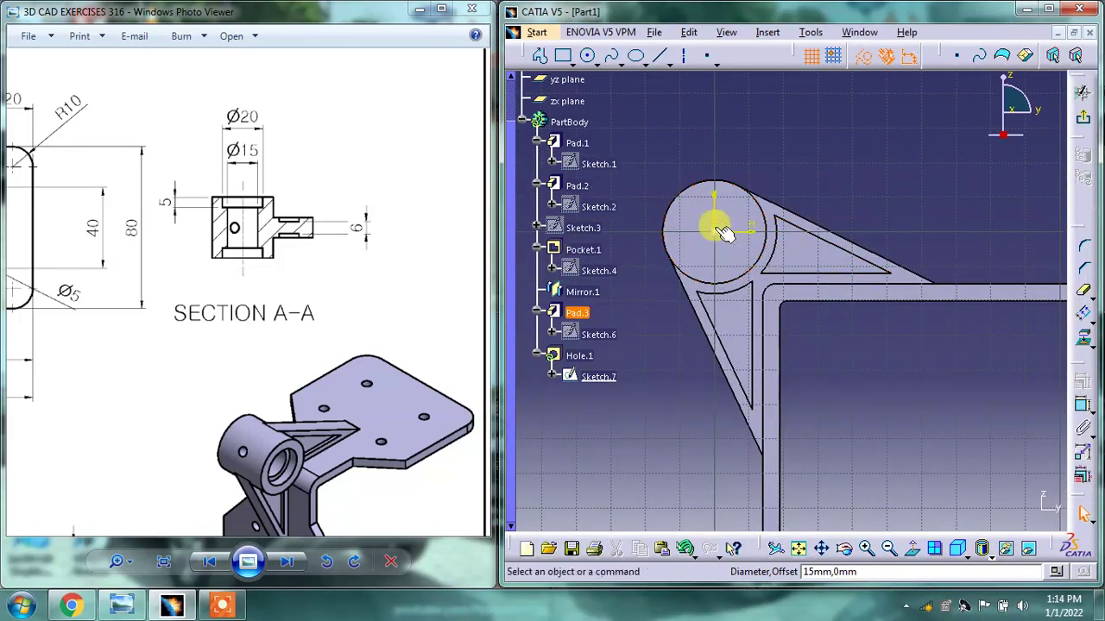
{"action": "left_click", "coordinate": [740, 189], "text": "ctrl"}
{"action": "left_click", "coordinate": [1079, 382]}
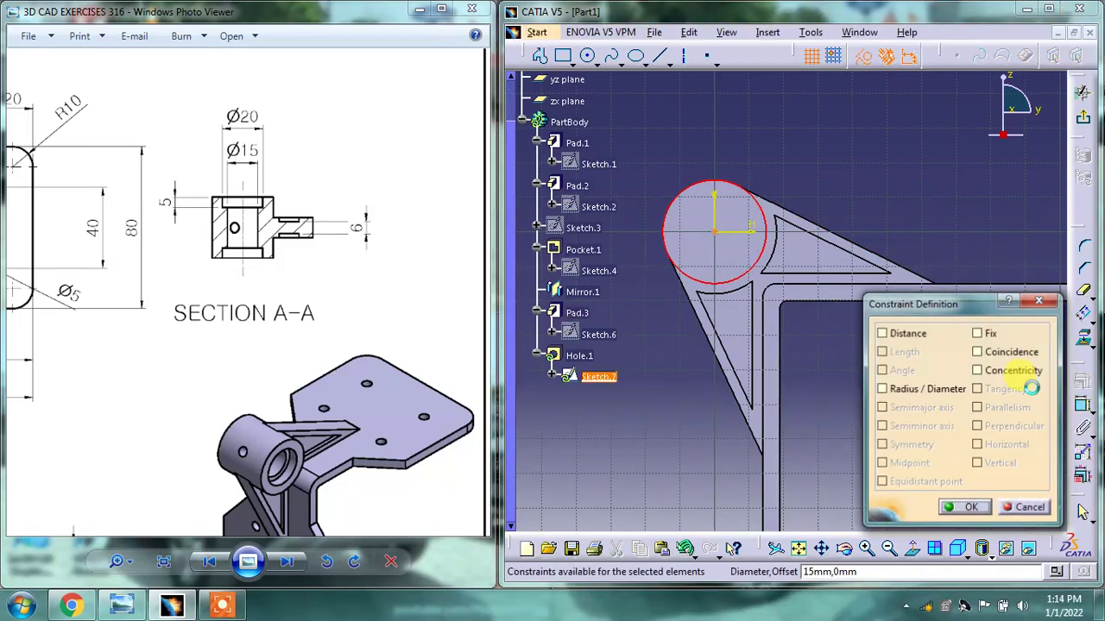
{"action": "left_click", "coordinate": [971, 508]}
{"action": "left_click", "coordinate": [1079, 118]}
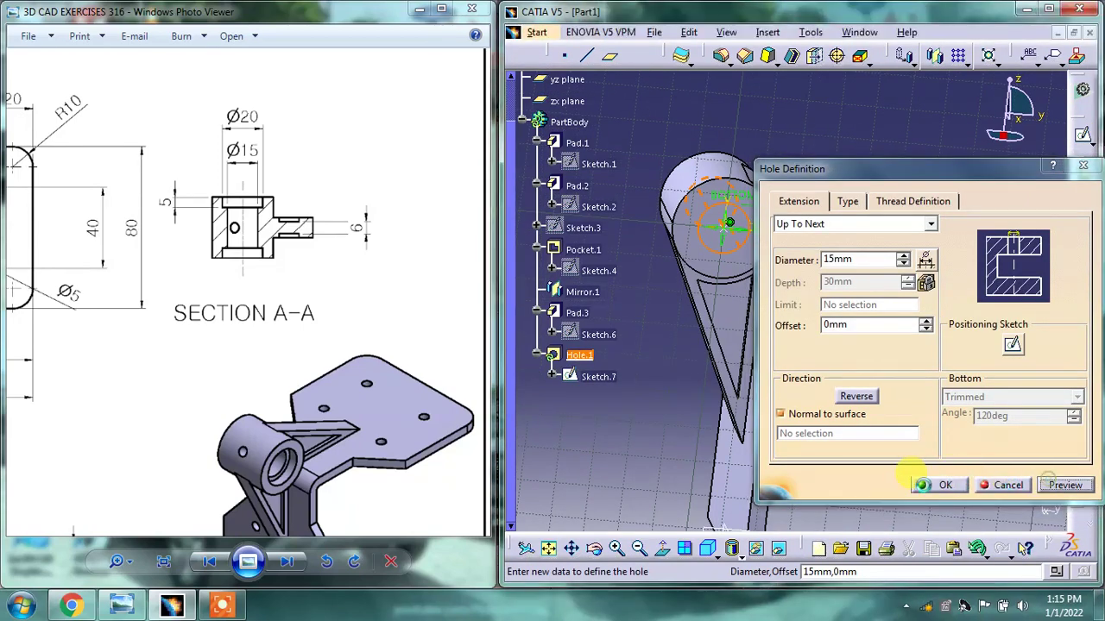
{"action": "left_click", "coordinate": [943, 485]}
{"action": "left_click", "coordinate": [864, 118]}
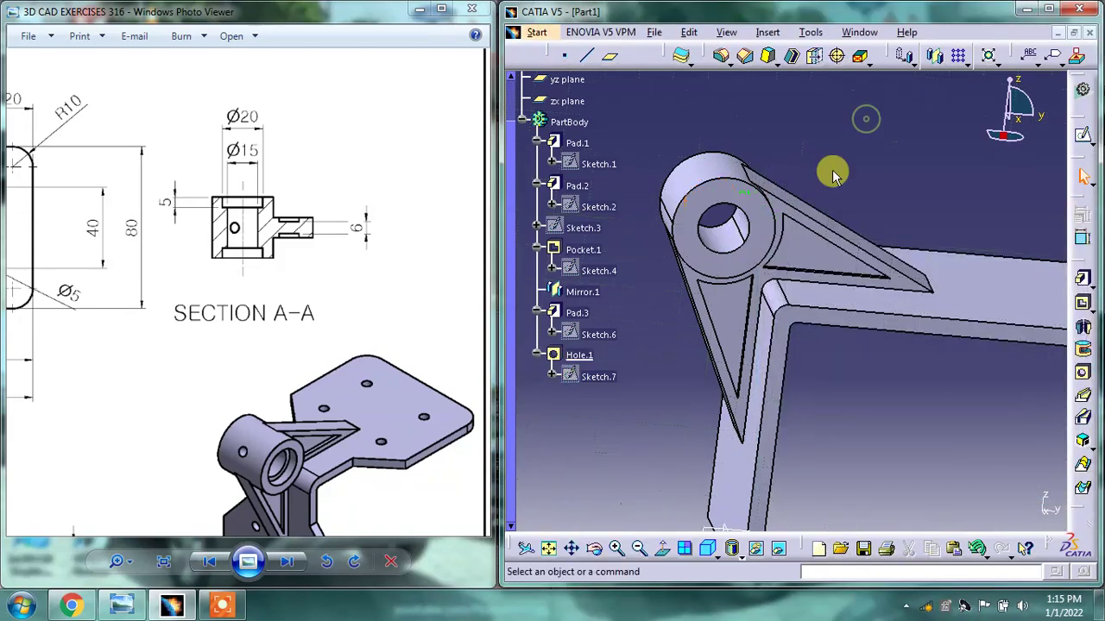
{"action": "middle_click_drag", "start_coordinate": [784, 320], "coordinate": [831, 315]}
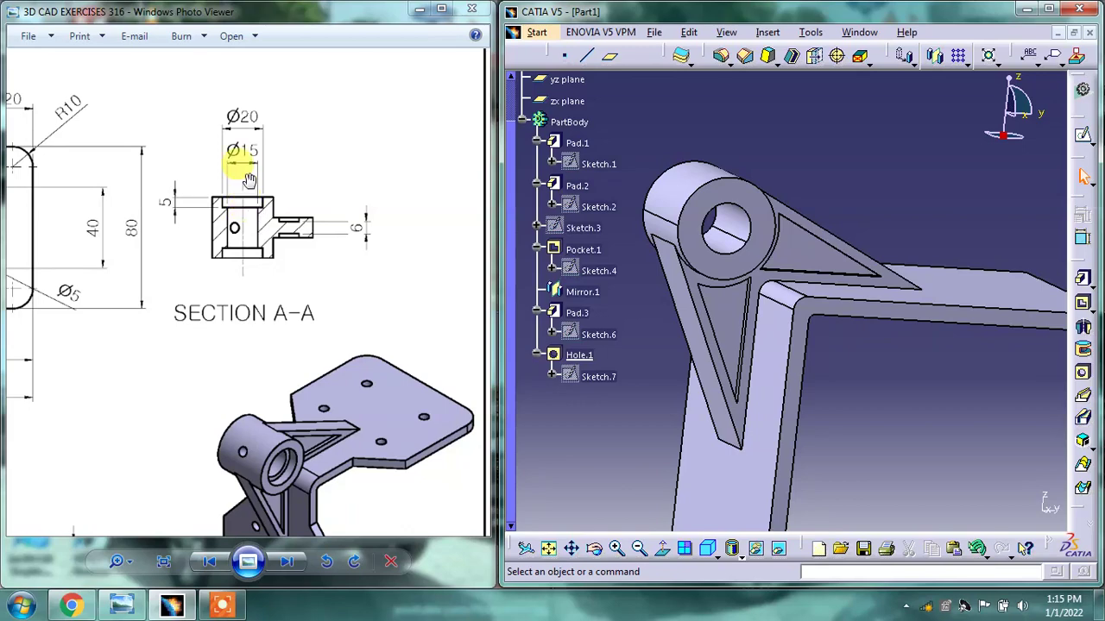
- Place a second hole on the boss face, centred concentric with the boss edge
{"action": "left_click", "coordinate": [1083, 372]}
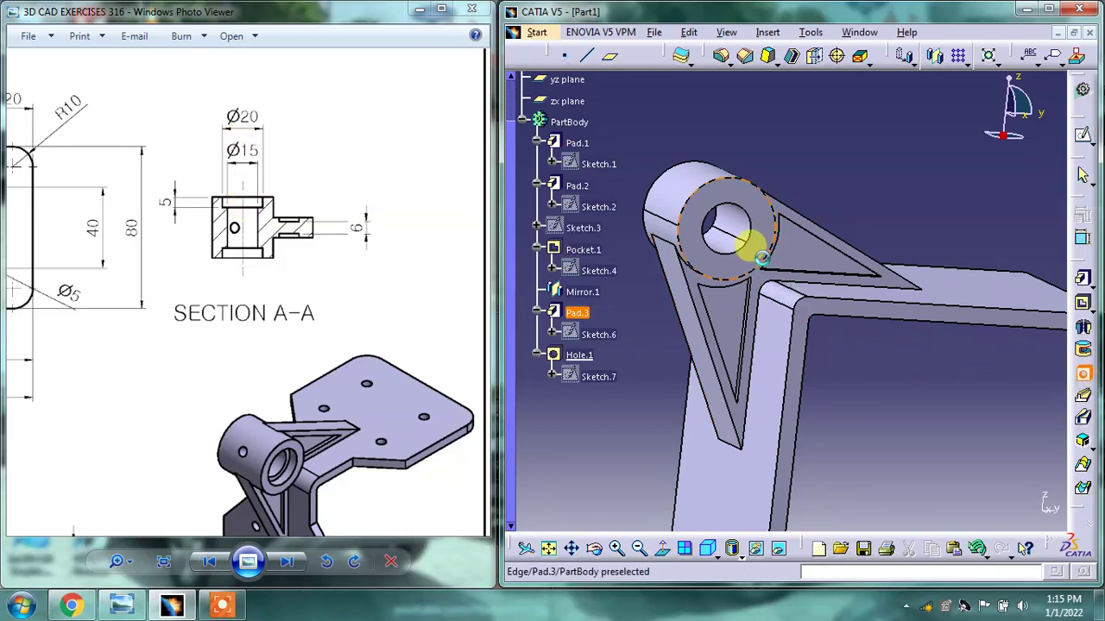
{"action": "left_click", "coordinate": [756, 252]}
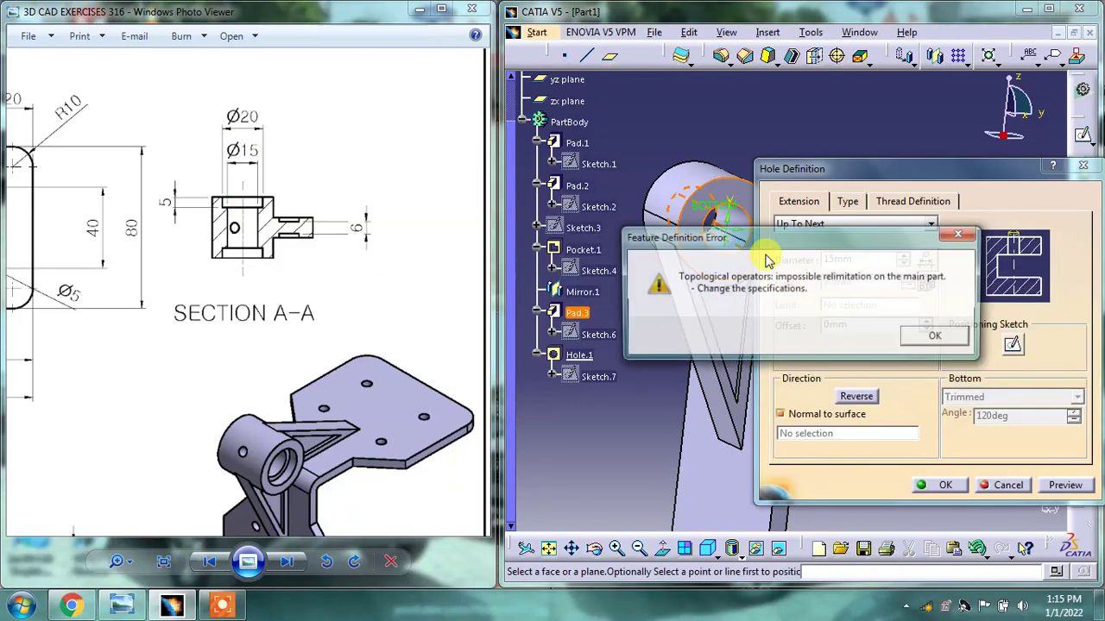
{"action": "left_click", "coordinate": [937, 339]}
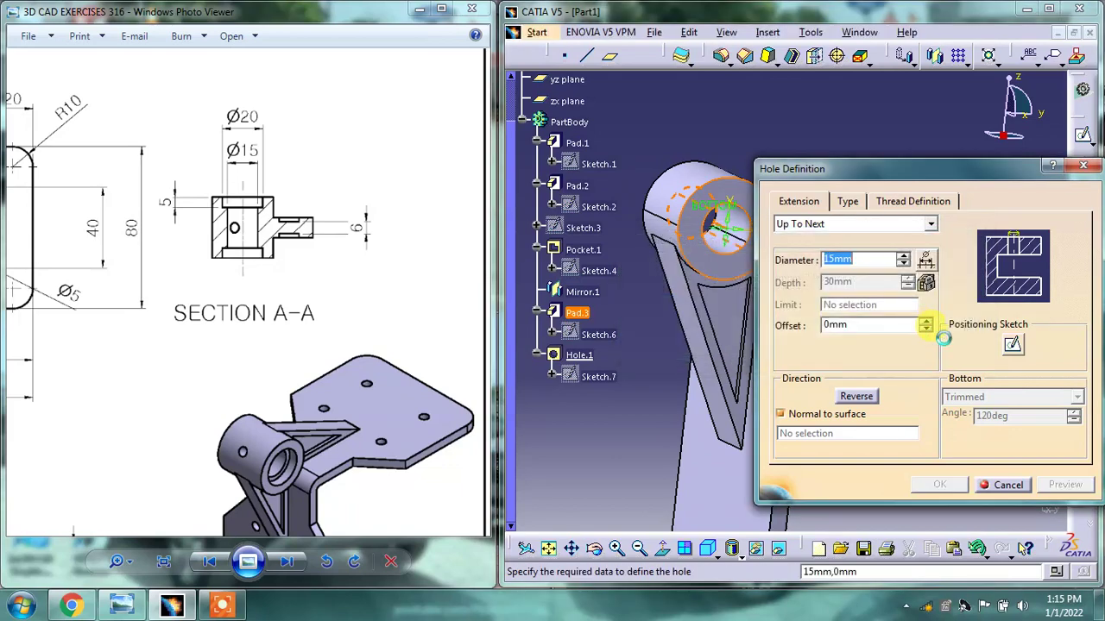
{"action": "left_click", "coordinate": [1013, 348]}
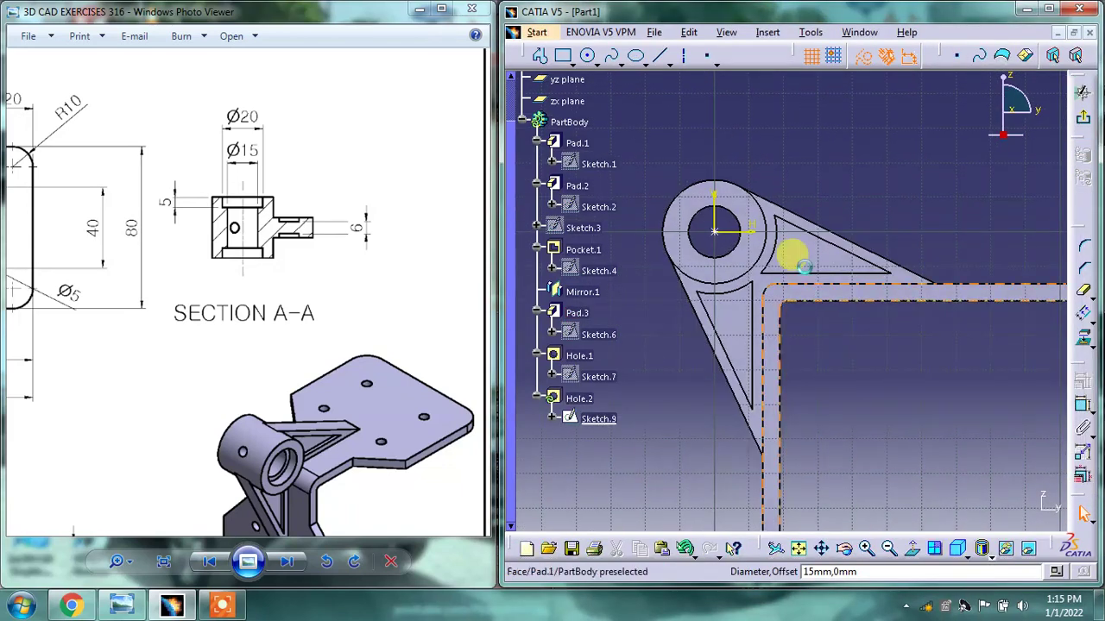
{"action": "left_click", "coordinate": [715, 181]}
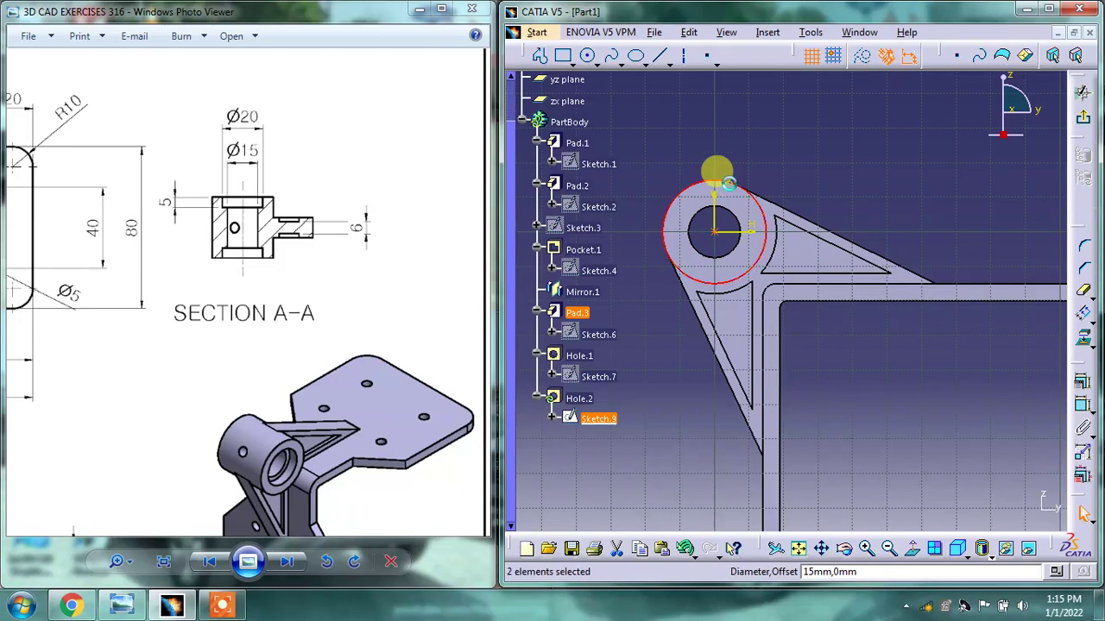
{"action": "left_click", "coordinate": [1082, 381]}
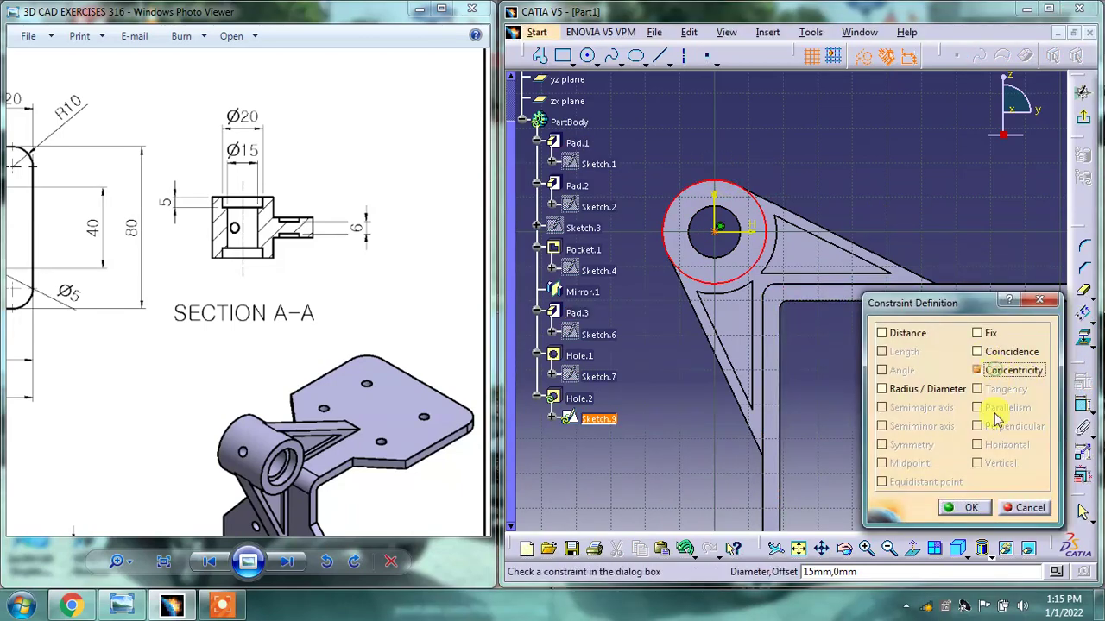
{"action": "left_click", "coordinate": [970, 508]}
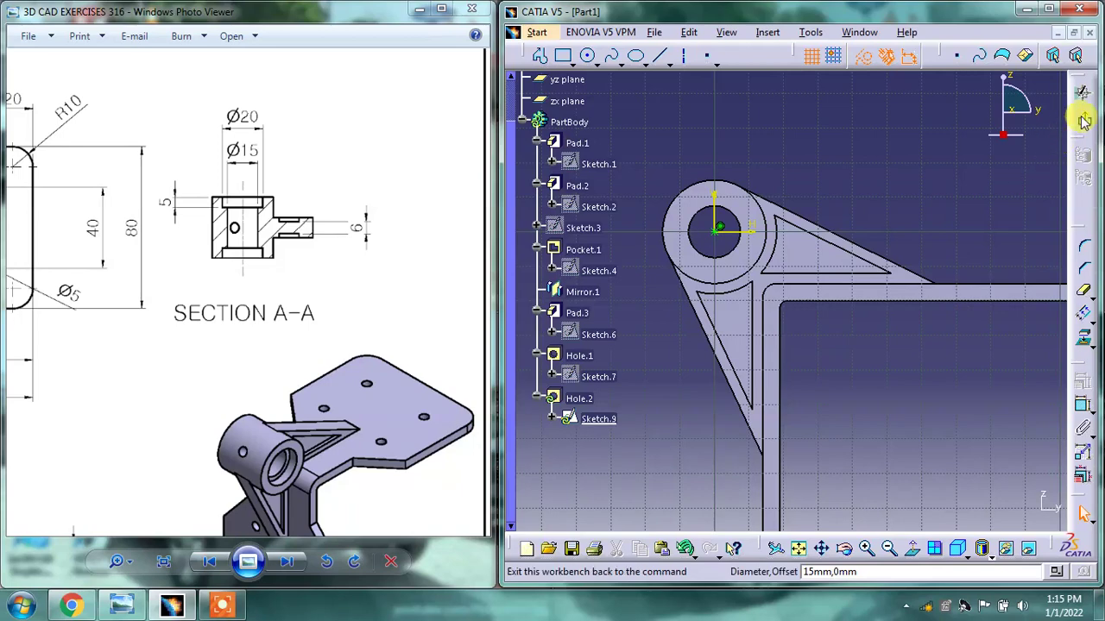
{"action": "left_click", "coordinate": [1078, 117]}
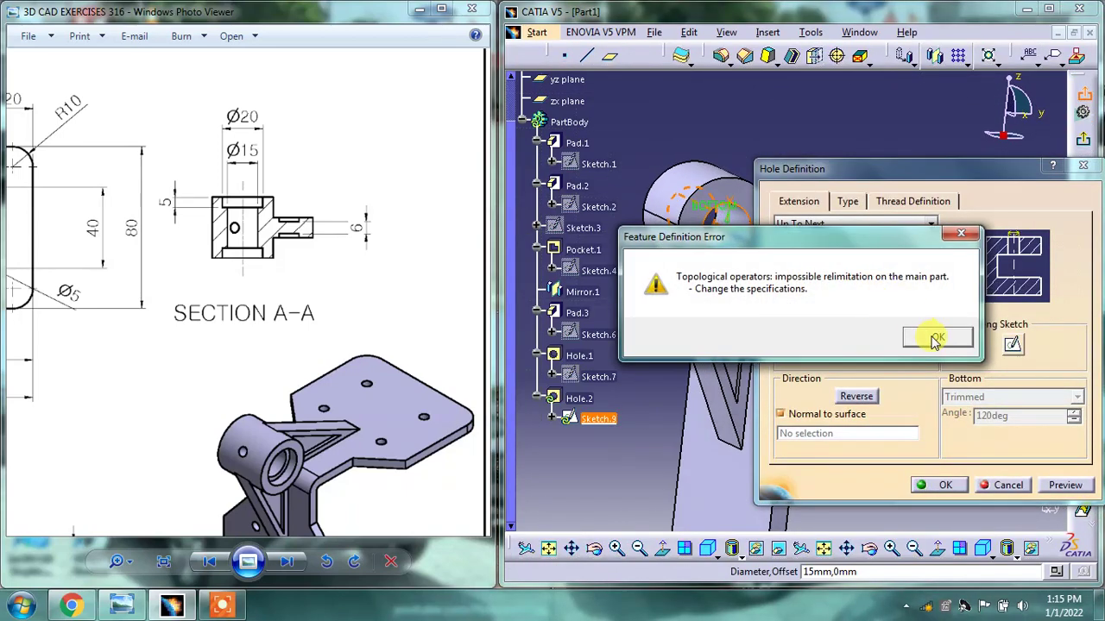
{"action": "left_click", "coordinate": [936, 338]}
{"action": "type", "text": "20"}
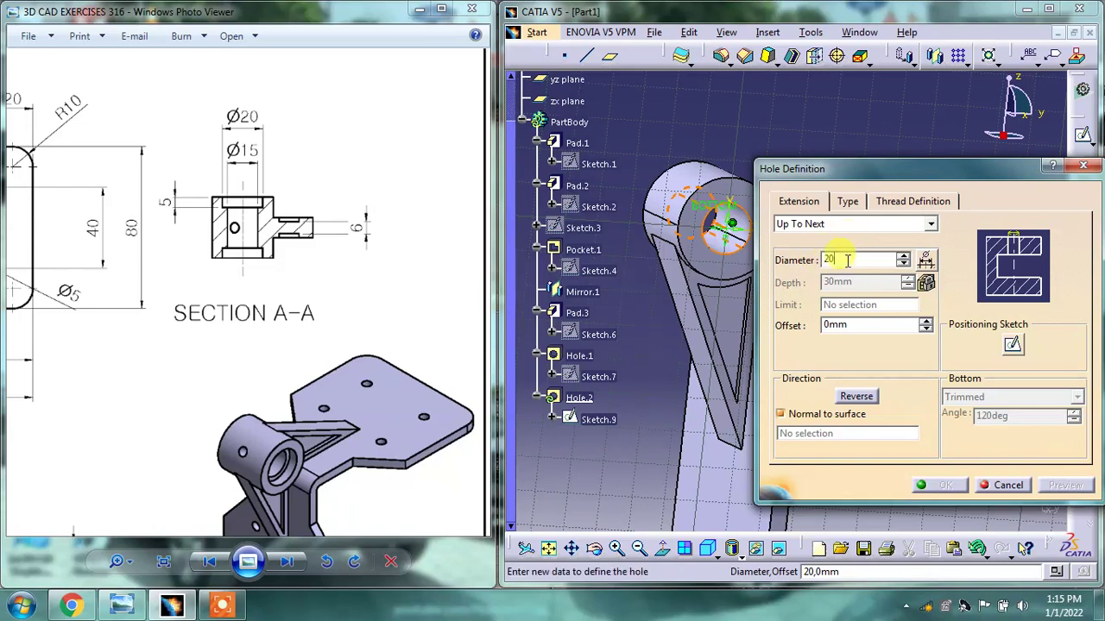
- Make it a 20 mm, 5 mm deep blind hole, create it and select Hole.2
{"action": "left_click", "coordinate": [831, 223]}
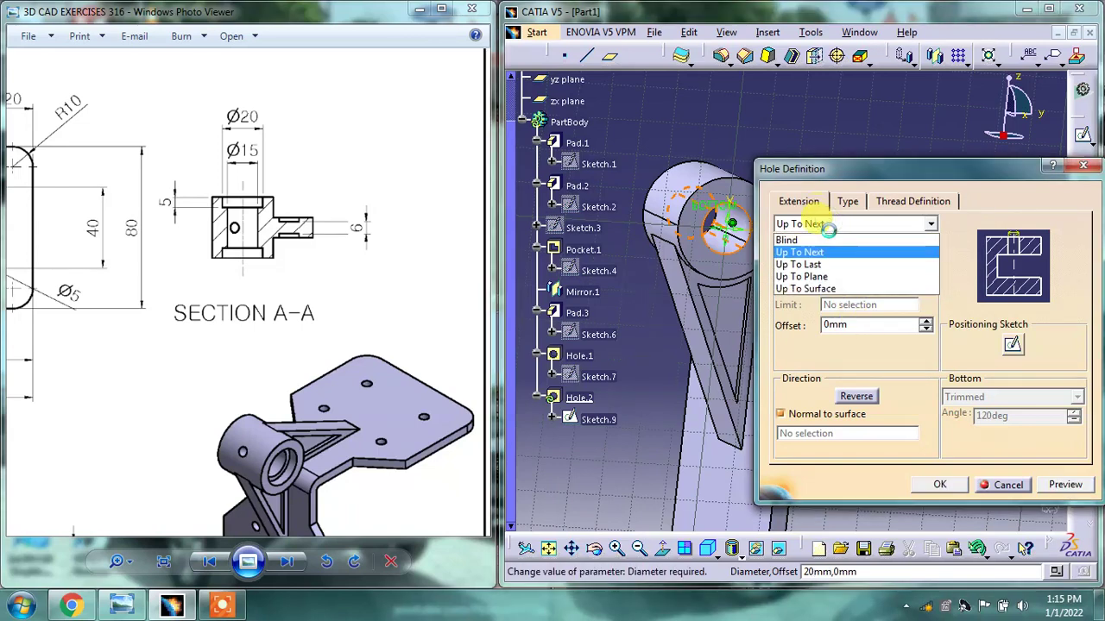
{"action": "left_click", "coordinate": [829, 236]}
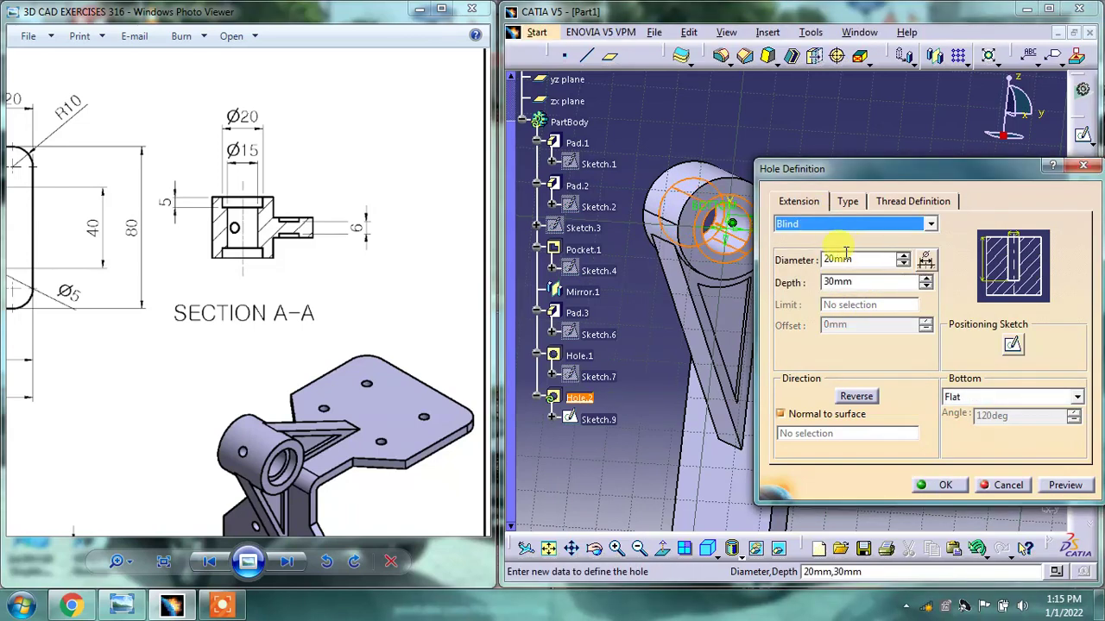
{"action": "left_click_drag", "start_coordinate": [871, 283], "coordinate": [811, 288]}
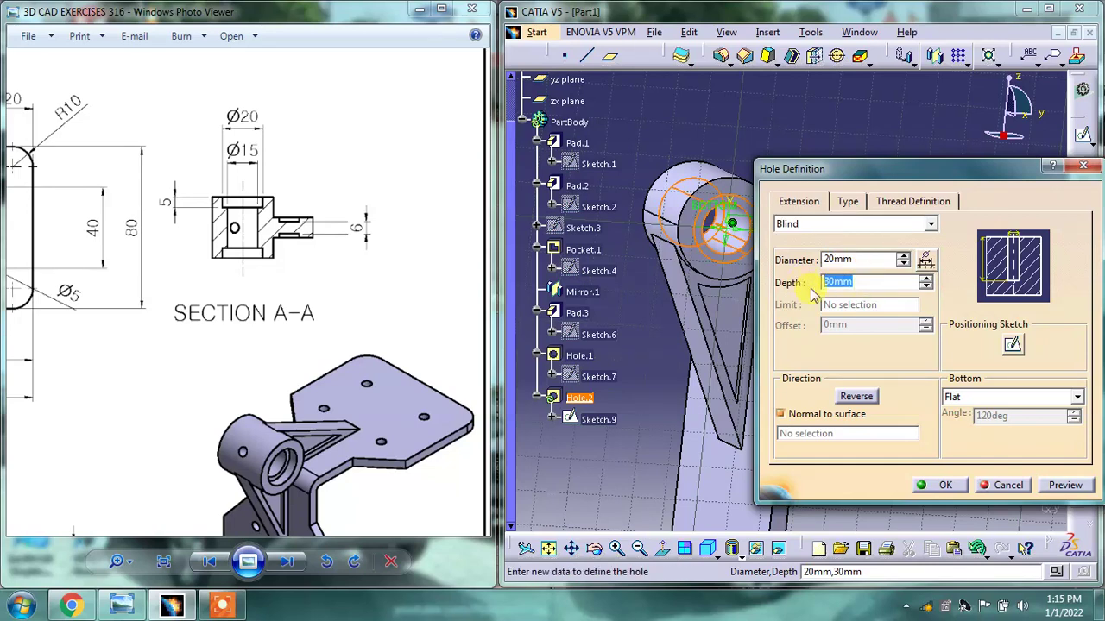
{"action": "type", "text": "5"}
{"action": "left_click", "coordinate": [1060, 485]}
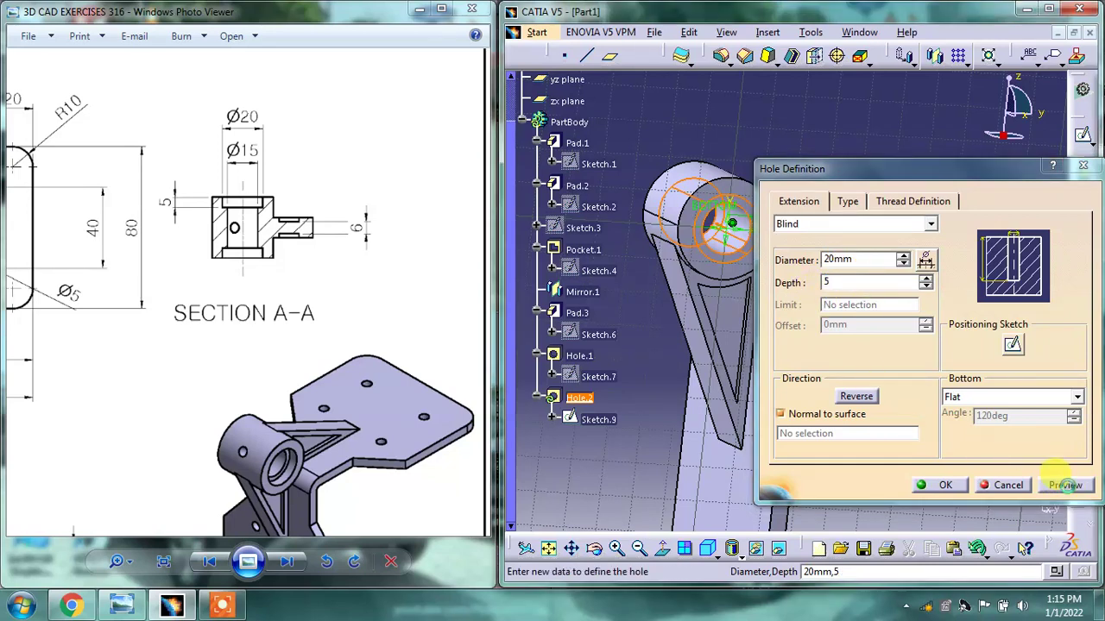
{"action": "left_click", "coordinate": [941, 486]}
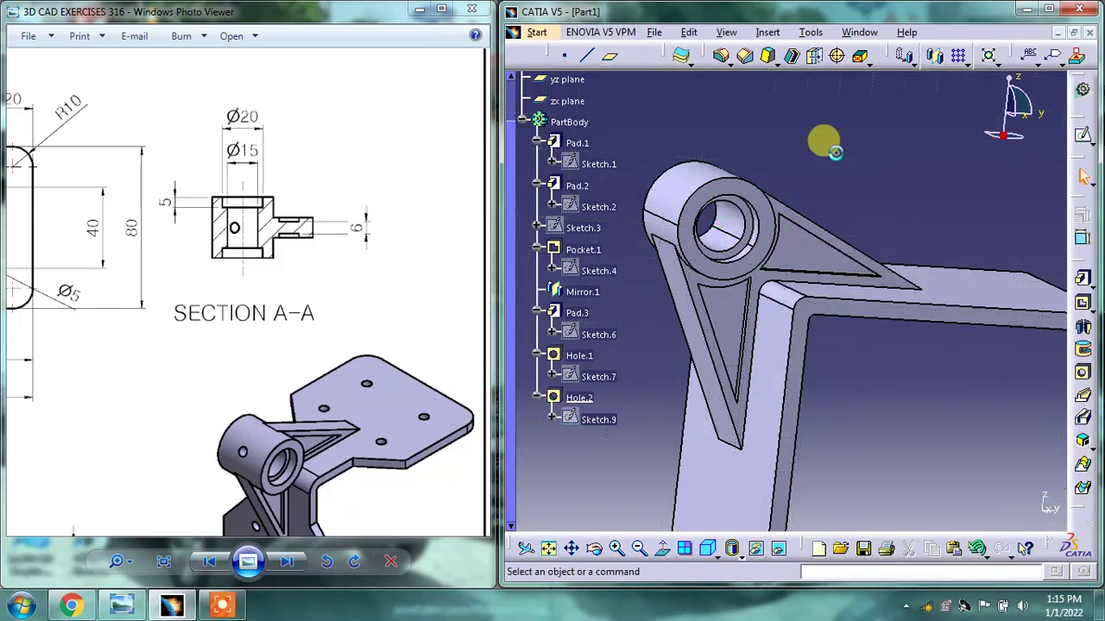
{"action": "middle_click_drag", "start_coordinate": [738, 263], "coordinate": [788, 357]}
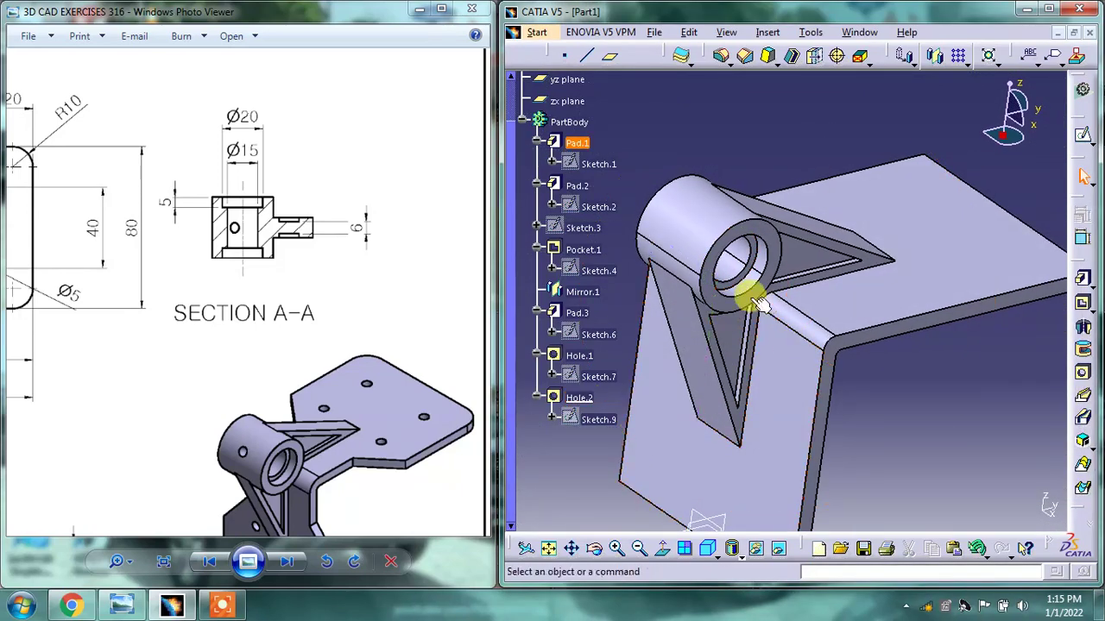
{"action": "left_click", "coordinate": [569, 399]}
{"action": "middle_click_drag", "start_coordinate": [861, 413], "coordinate": [898, 246]}
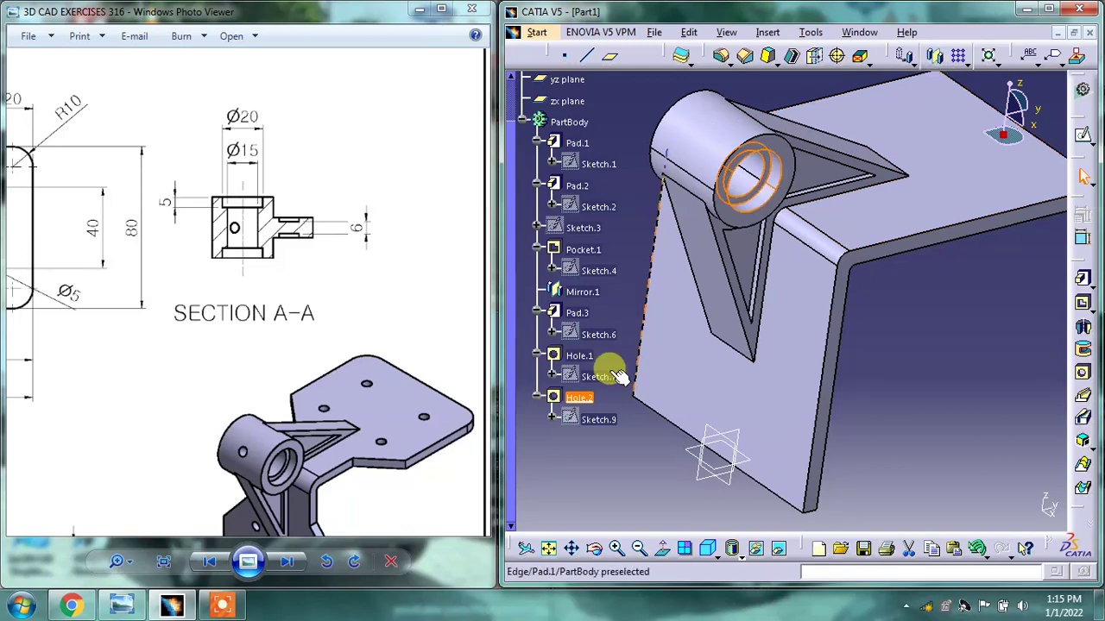
- Mirror Hole.2 across the yz plane
{"action": "left_click", "coordinate": [936, 55]}
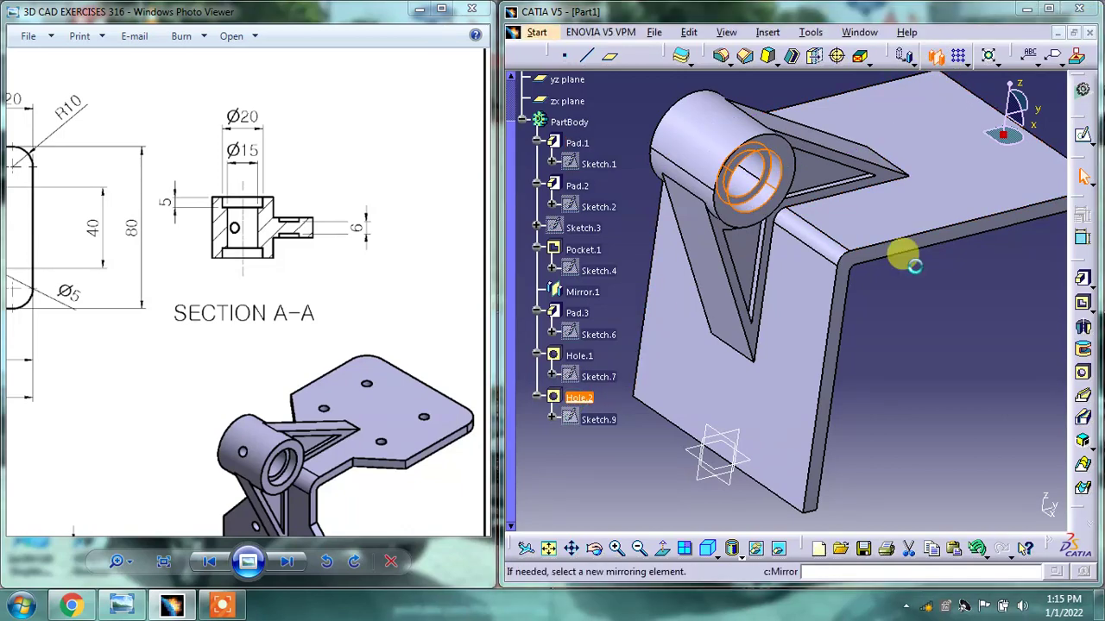
{"action": "left_click", "coordinate": [724, 430]}
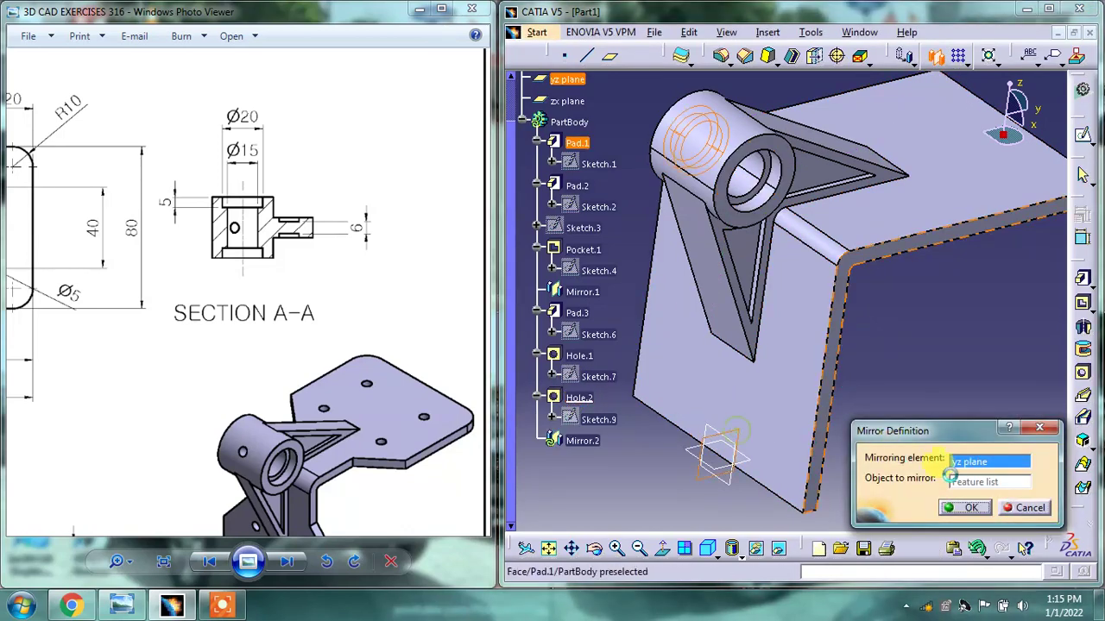
{"action": "left_click", "coordinate": [969, 516]}
{"action": "mouse_move", "coordinate": [851, 271]}
{"action": "middle_mouse_down"}
{"action": "mouse_move", "coordinate": [793, 223]}
{"action": "mouse_move", "coordinate": [839, 399]}
{"action": "mouse_move", "coordinate": [831, 390]}
{"action": "middle_mouse_up"}
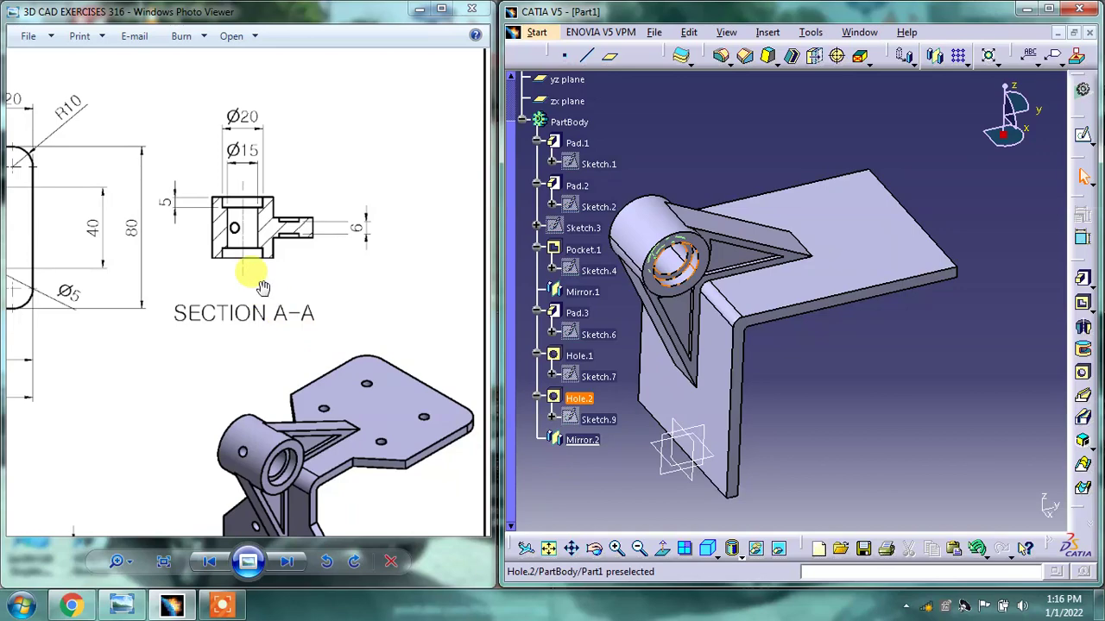
- Pan the reference drawing to the top view's hole positions and select the top plate face
{"action": "left_click_drag", "start_coordinate": [264, 287], "coordinate": [303, 209]}
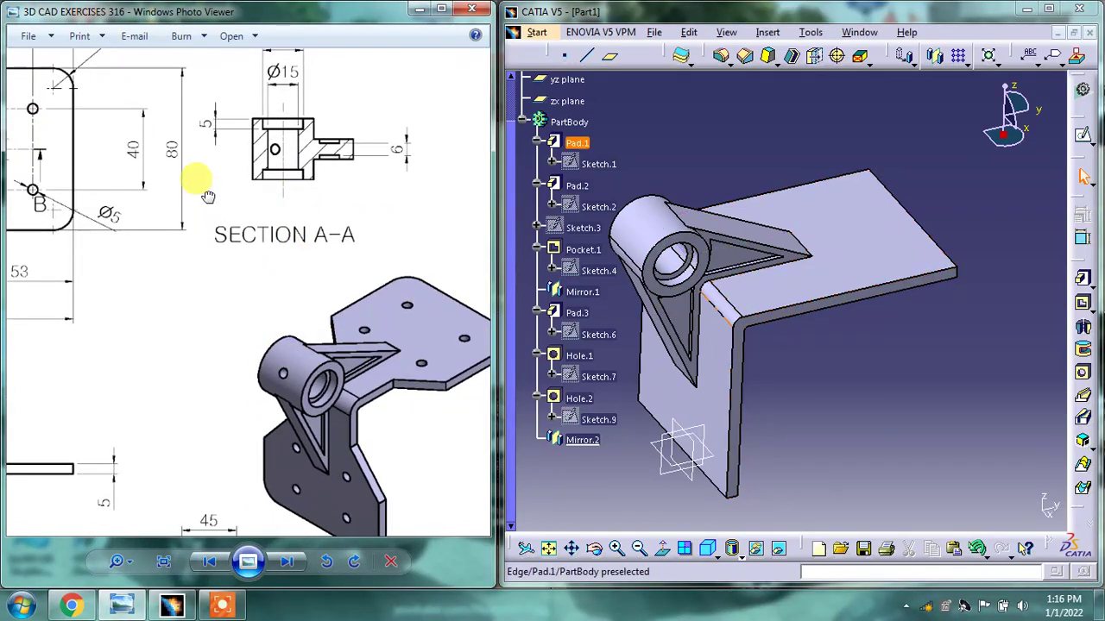
{"action": "left_click_drag", "start_coordinate": [207, 197], "coordinate": [259, 209]}
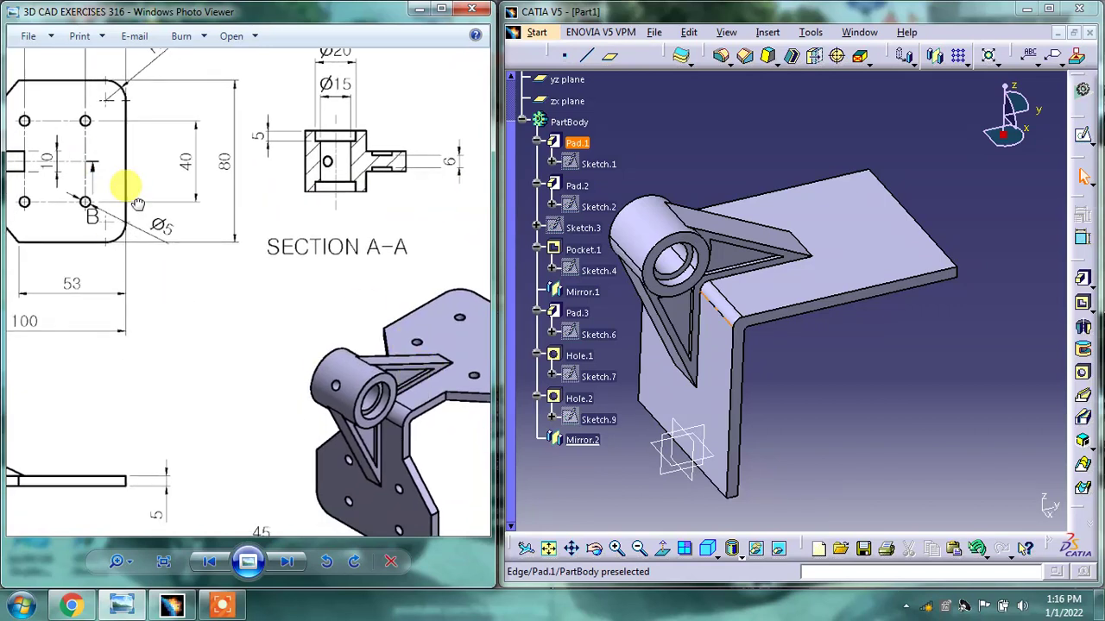
{"action": "left_click_drag", "start_coordinate": [136, 204], "coordinate": [291, 247]}
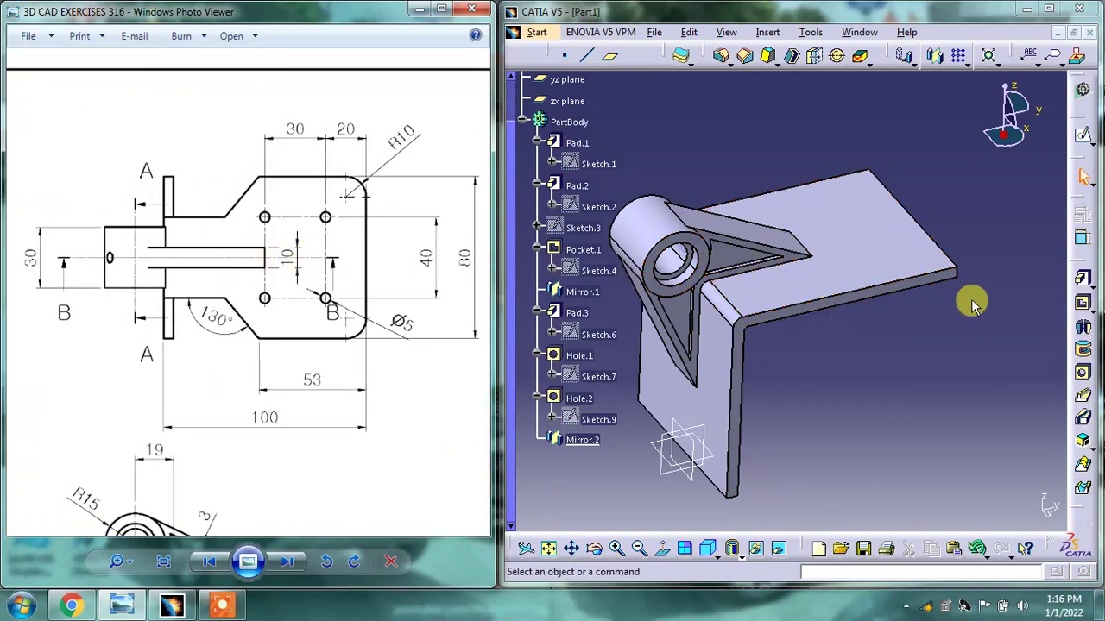
{"action": "left_click", "coordinate": [904, 253]}
- Open Sketch.12 on the top plate and pan the drawing to the 53 and 100 dimensions
{"action": "left_click", "coordinate": [1082, 135]}
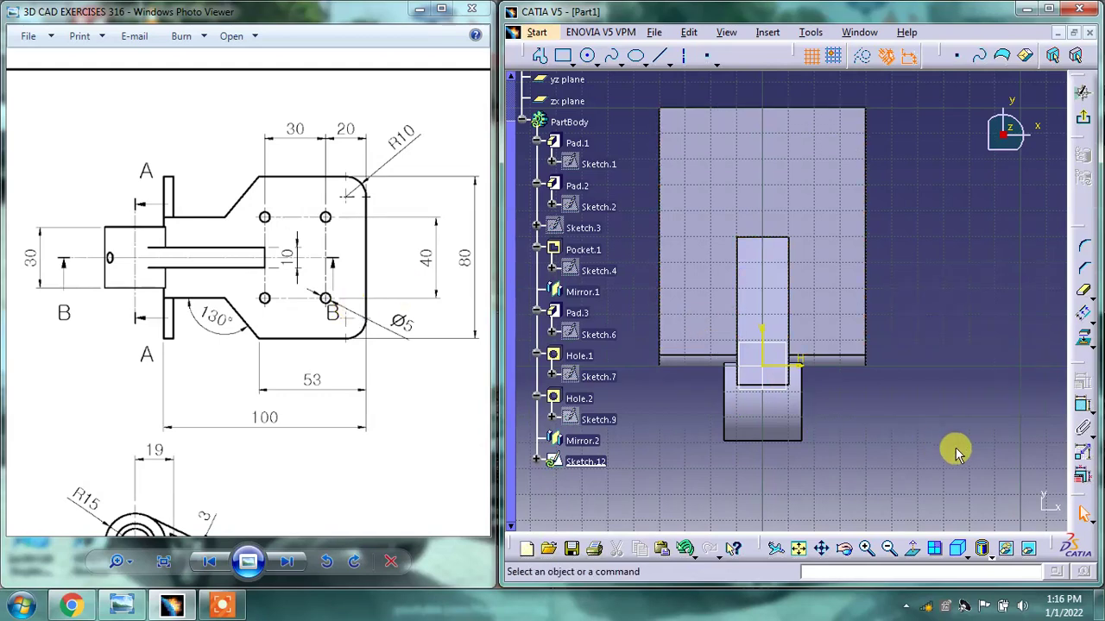
{"action": "mouse_move", "coordinate": [436, 415]}
{"action": "left_mouse_down"}
{"action": "mouse_move", "coordinate": [353, 388]}
{"action": "mouse_move", "coordinate": [234, 279]}
{"action": "mouse_move", "coordinate": [185, 272]}
{"action": "mouse_move", "coordinate": [163, 310]}
{"action": "mouse_move", "coordinate": [225, 611]}
{"action": "left_mouse_up"}
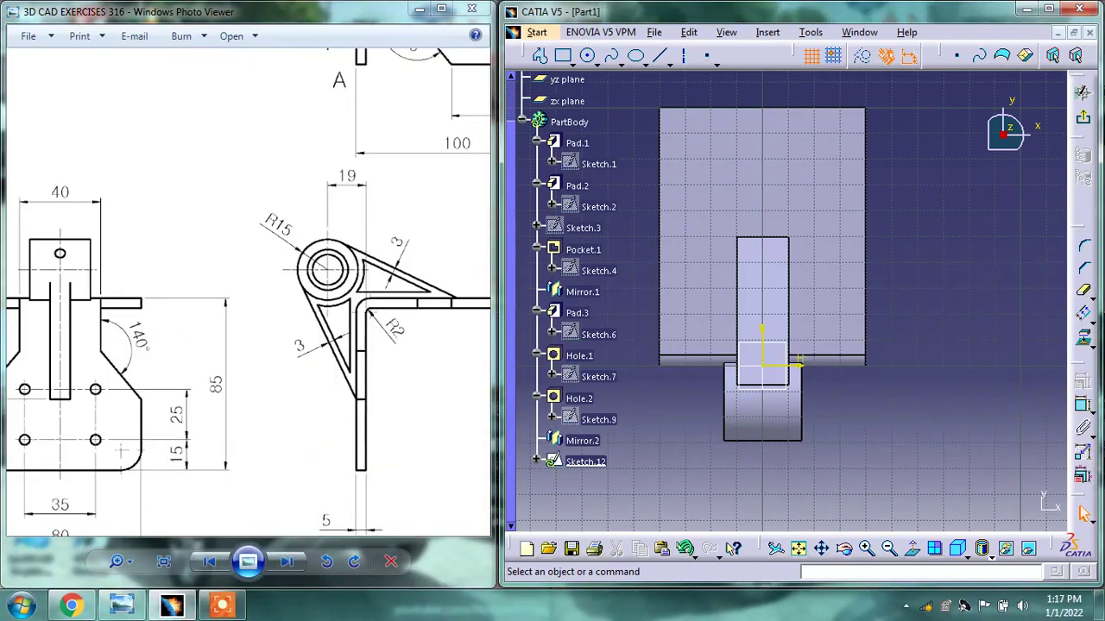
{"action": "mouse_move", "coordinate": [265, 336]}
{"action": "left_mouse_down"}
{"action": "mouse_move", "coordinate": [227, 340]}
{"action": "mouse_move", "coordinate": [193, 473]}
{"action": "left_mouse_up"}
{"action": "left_click_drag", "start_coordinate": [247, 190], "coordinate": [247, 328]}
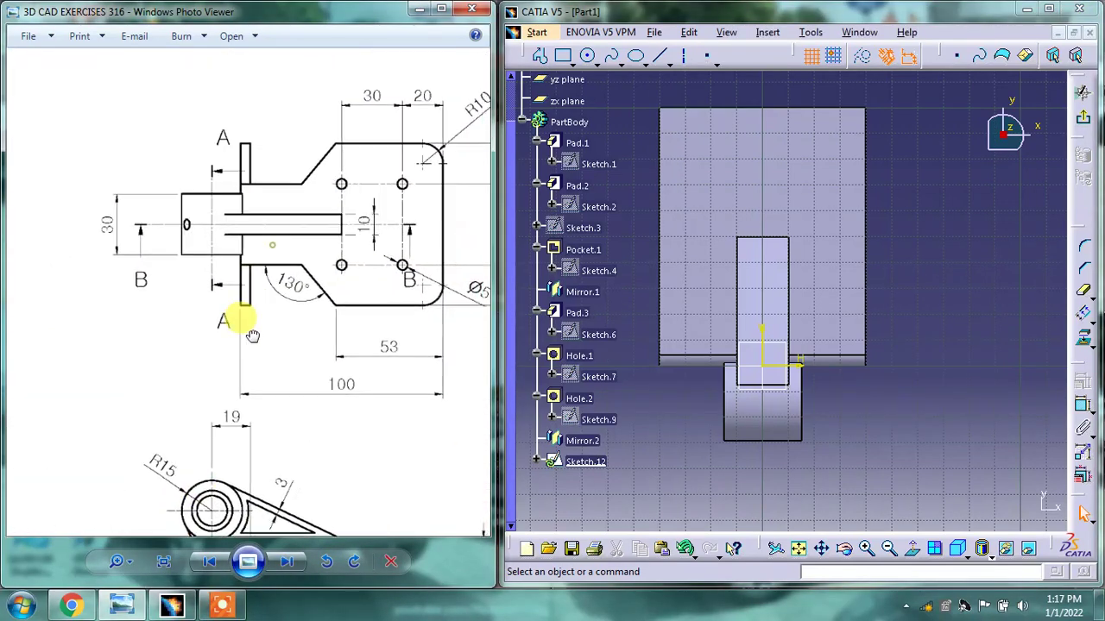
{"action": "left_click_drag", "start_coordinate": [284, 134], "coordinate": [287, 192]}
{"action": "left_click", "coordinate": [945, 374]}
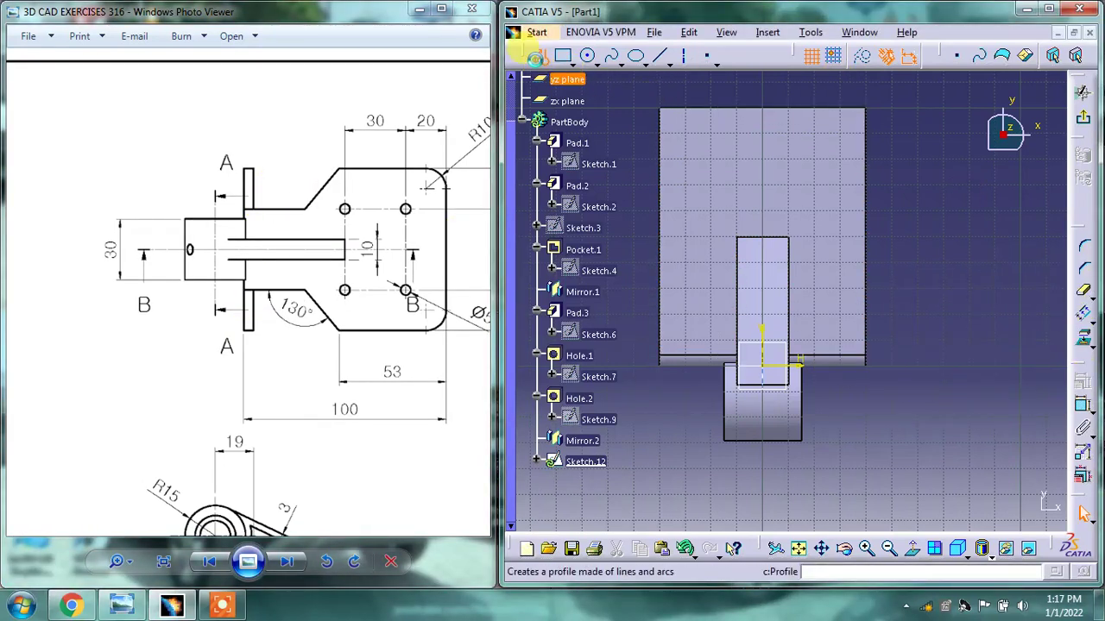
- Draw an open profile from the plate's lower edge angled to the upper left, then exit
{"action": "left_click", "coordinate": [536, 57]}
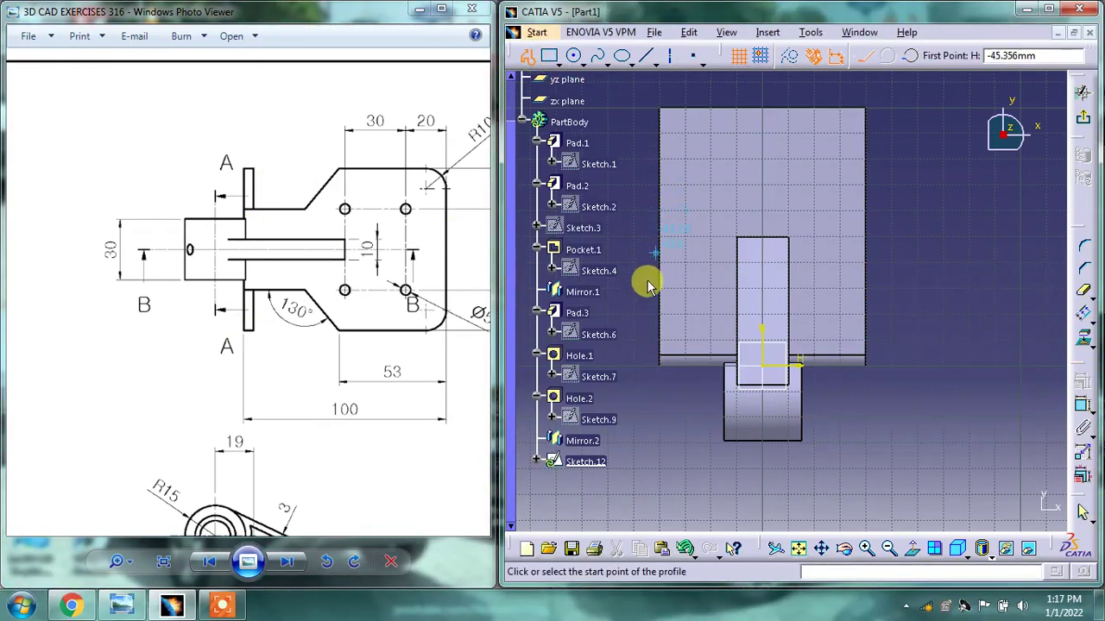
{"action": "left_click", "coordinate": [717, 357]}
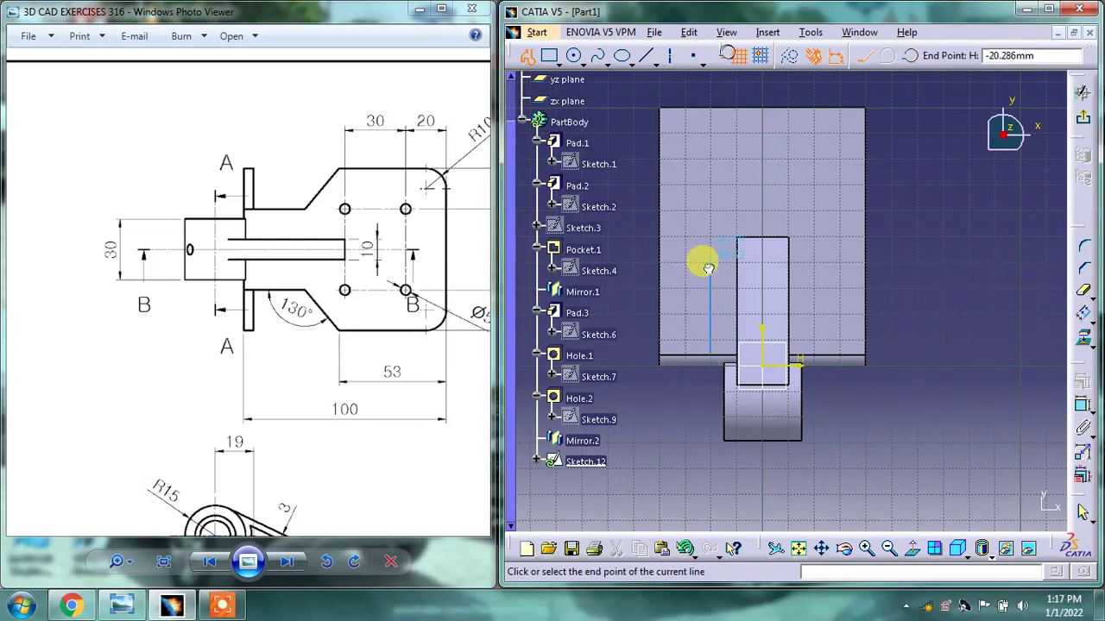
{"action": "double_click", "coordinate": [670, 219]}
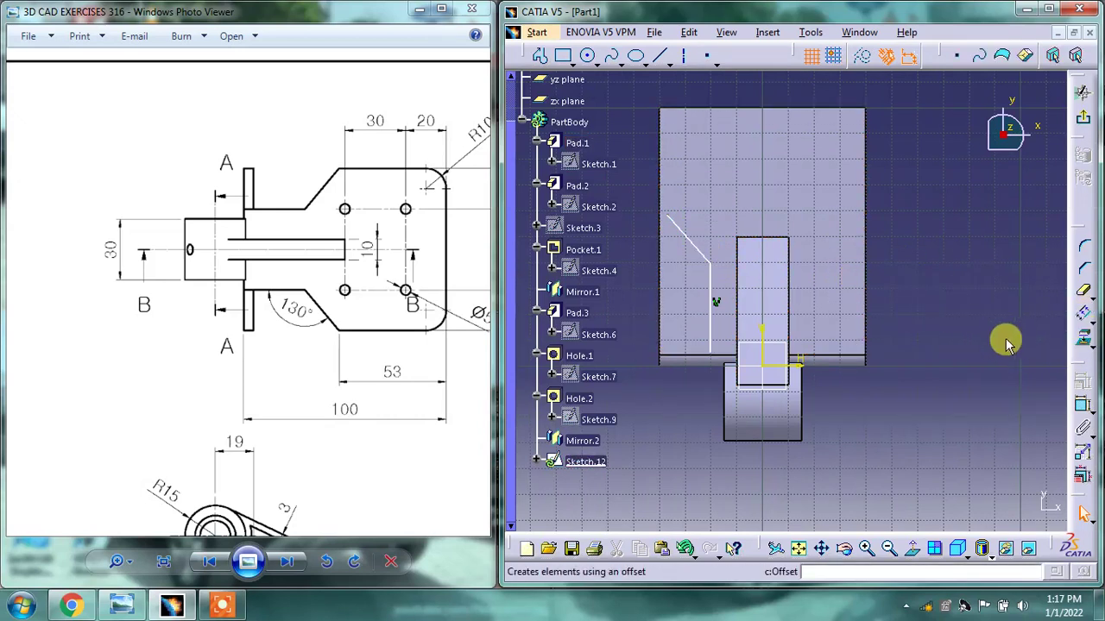
{"action": "left_click", "coordinate": [962, 335]}
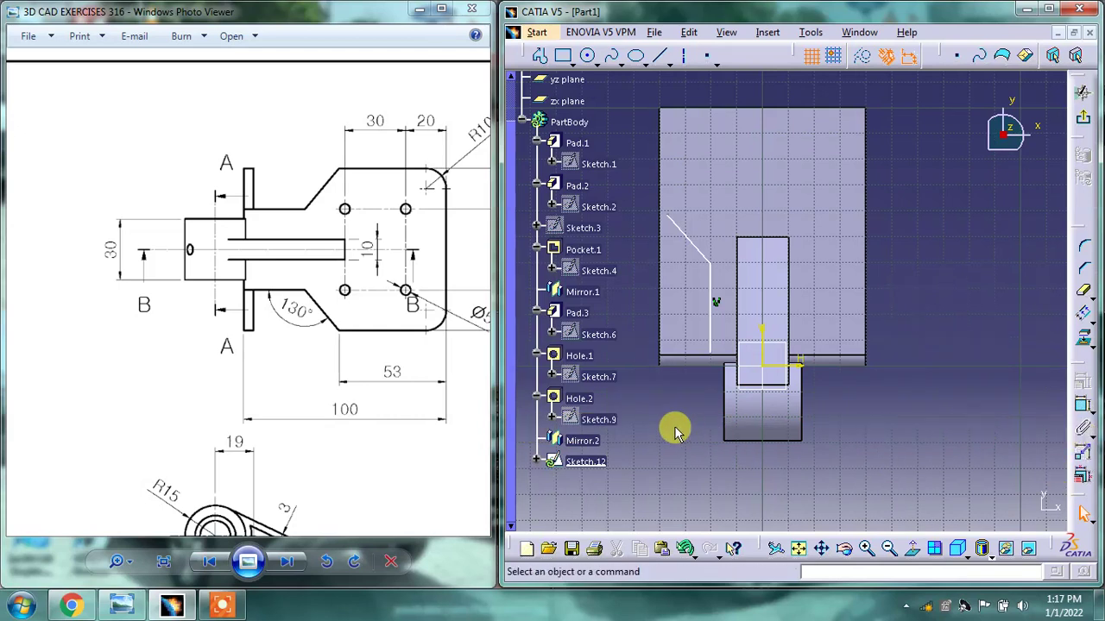
{"action": "middle_click_drag", "start_coordinate": [669, 412], "coordinate": [709, 414]}
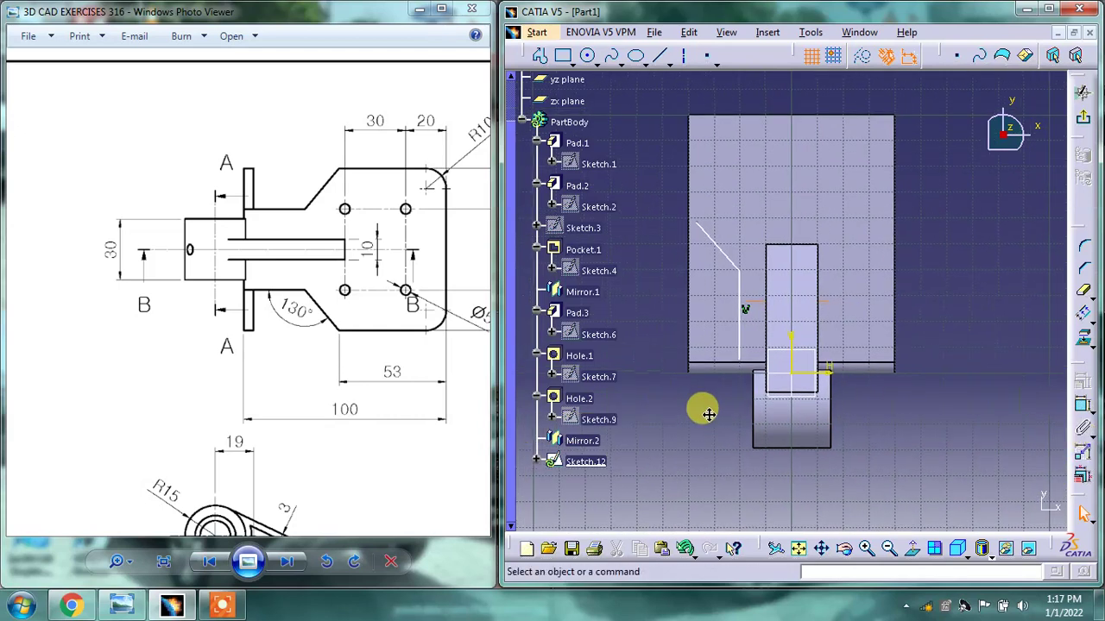
{"action": "mouse_move", "coordinate": [469, 435]}
{"action": "left_mouse_down"}
{"action": "mouse_move", "coordinate": [239, 271]}
{"action": "mouse_move", "coordinate": [239, 210]}
{"action": "mouse_move", "coordinate": [82, 190]}
{"action": "mouse_move", "coordinate": [14, 212]}
{"action": "mouse_move", "coordinate": [123, 242]}
{"action": "left_mouse_up"}
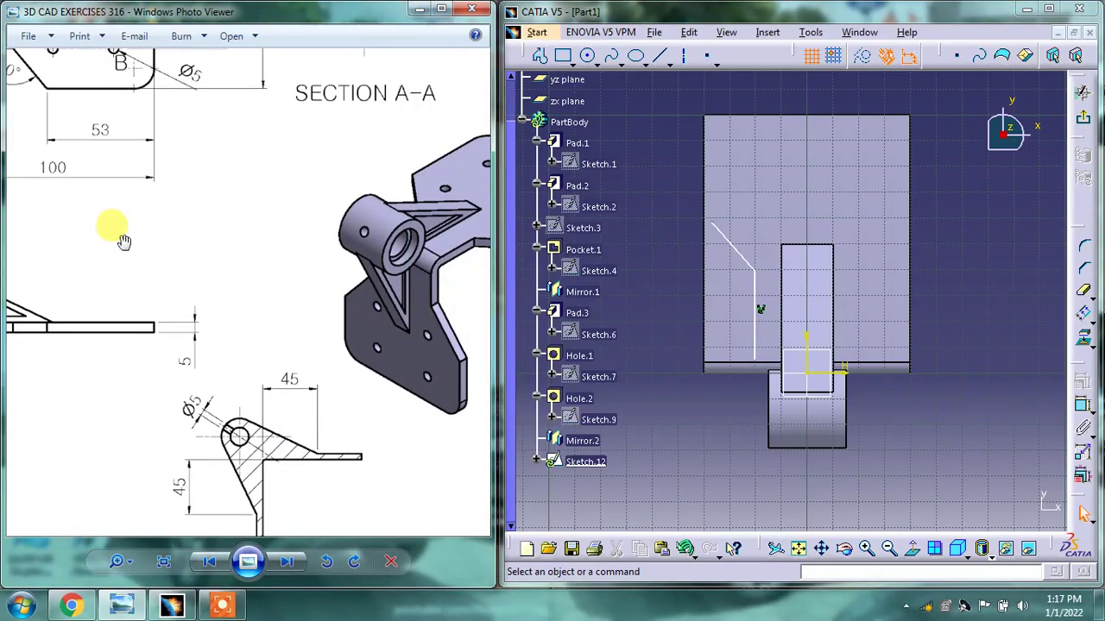
{"action": "mouse_move", "coordinate": [325, 319]}
{"action": "left_mouse_down"}
{"action": "mouse_move", "coordinate": [296, 313]}
{"action": "mouse_move", "coordinate": [302, 336]}
{"action": "mouse_move", "coordinate": [289, 339]}
{"action": "left_mouse_up"}
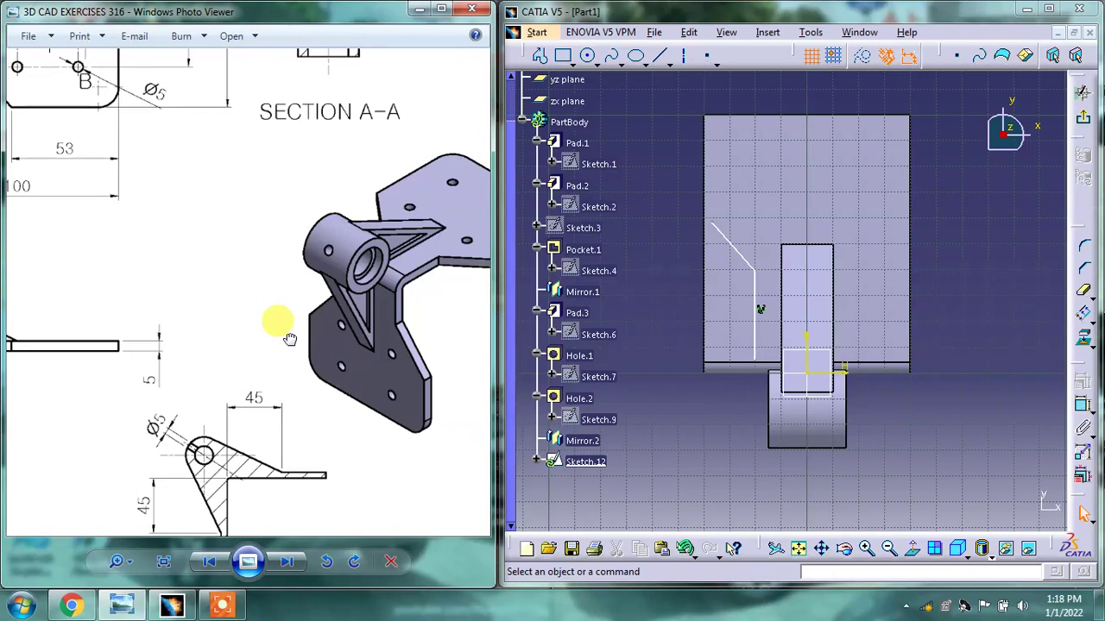
{"action": "left_click", "coordinate": [1010, 319]}
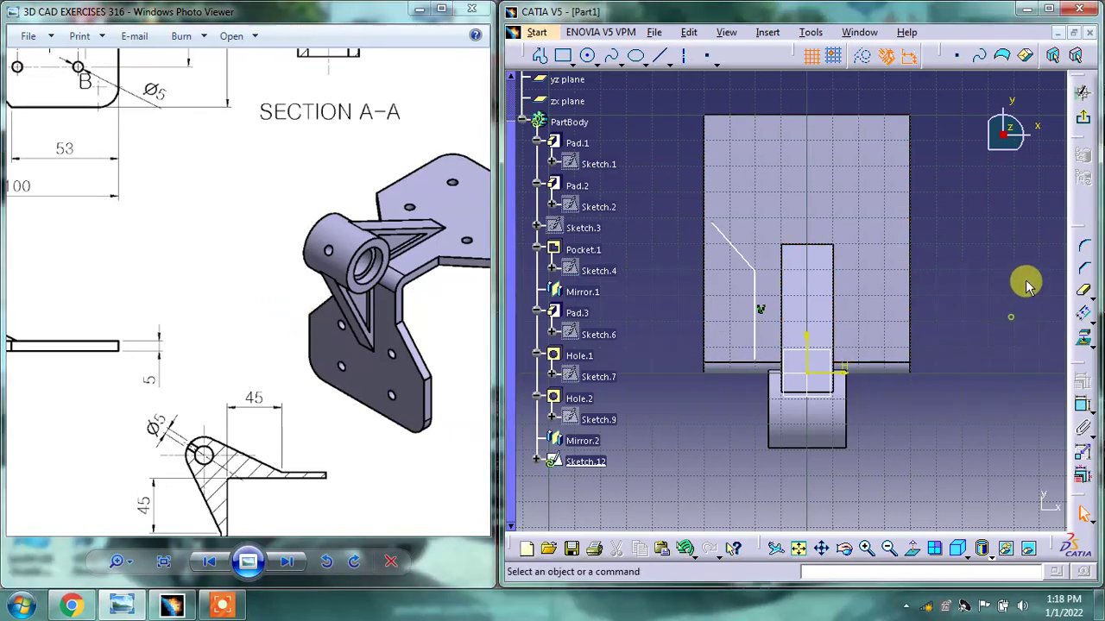
{"action": "left_click", "coordinate": [1079, 103]}
- Change Sketch.1's outer bend radius to 1 mm and exit to rebuild the part
{"action": "left_click", "coordinate": [782, 189]}
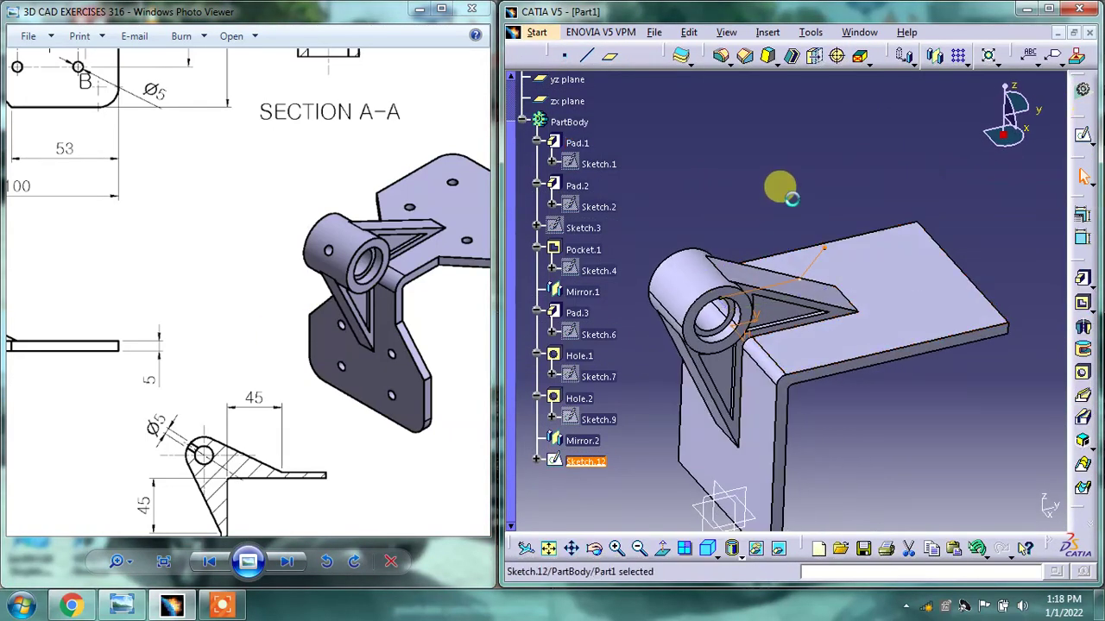
{"action": "left_click", "coordinate": [577, 146]}
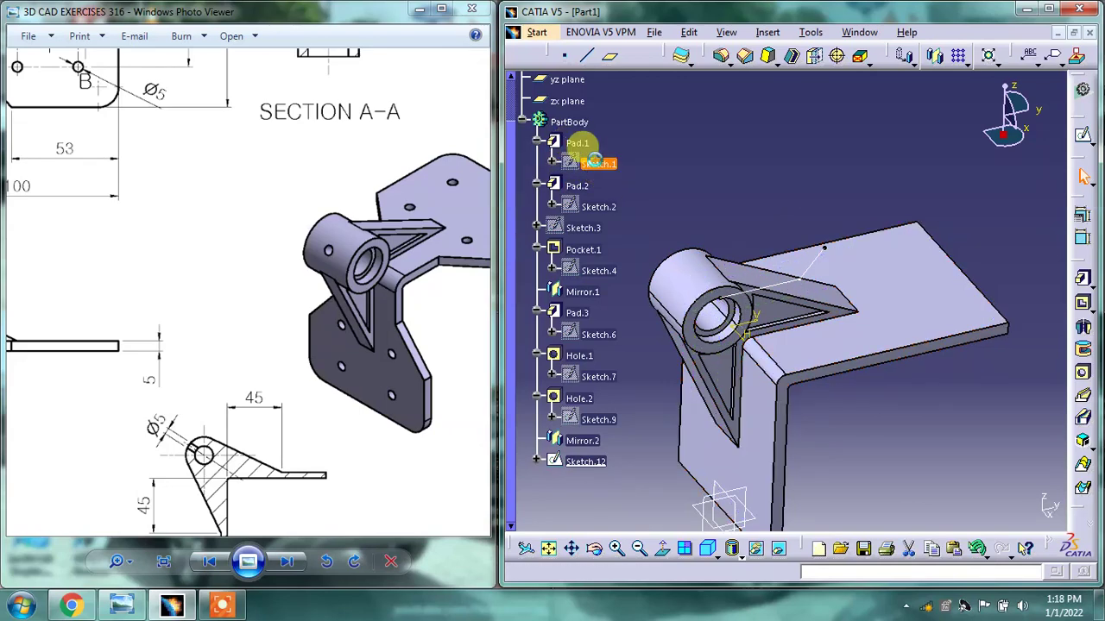
{"action": "double_click", "coordinate": [597, 163]}
{"action": "mouse_move", "coordinate": [750, 268]}
{"action": "middle_mouse_down"}
{"action": "mouse_move", "coordinate": [755, 251]}
{"action": "mouse_move", "coordinate": [731, 227]}
{"action": "middle_mouse_up"}
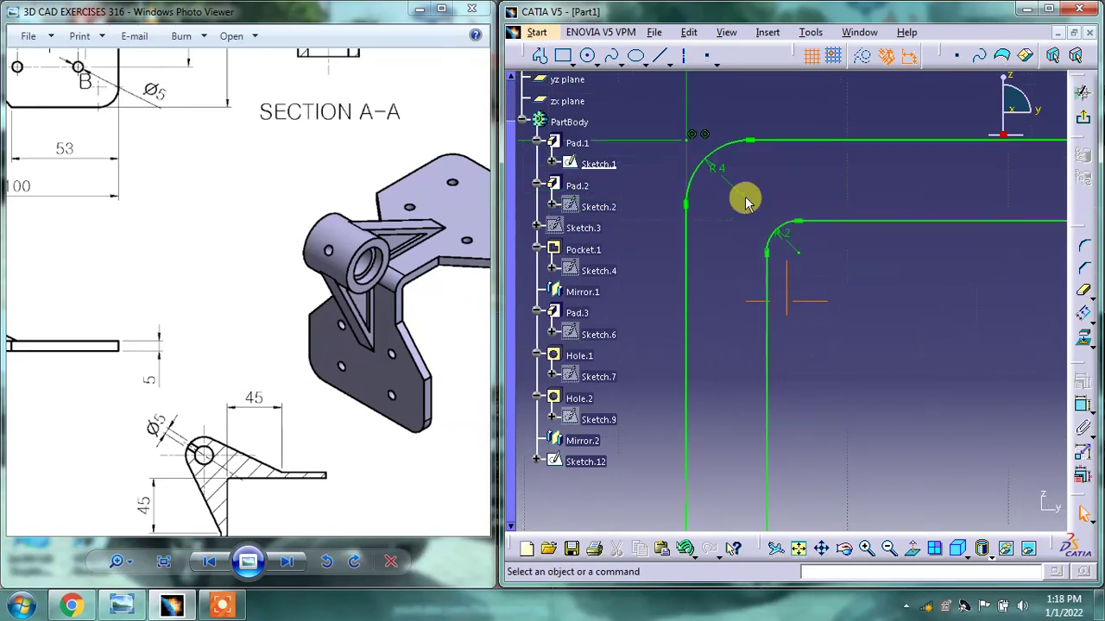
{"action": "left_click", "coordinate": [725, 229]}
{"action": "double_click", "coordinate": [726, 229]}
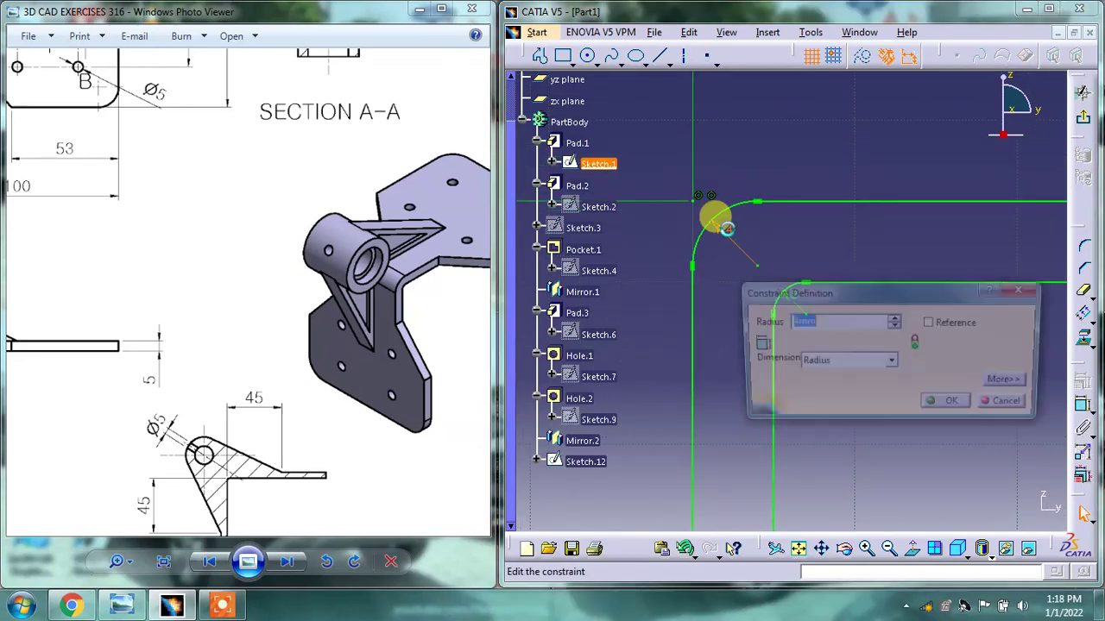
{"action": "type", "text": "1"}
{"action": "key", "text": "Return"}
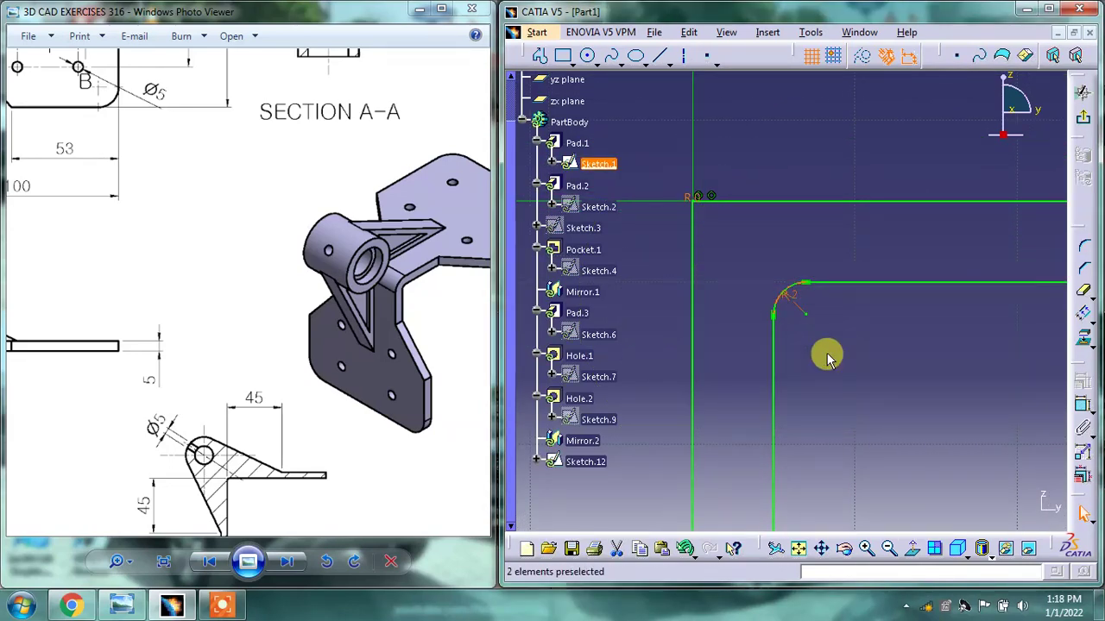
{"action": "key", "text": "t"}
{"action": "left_click", "coordinate": [1082, 120]}
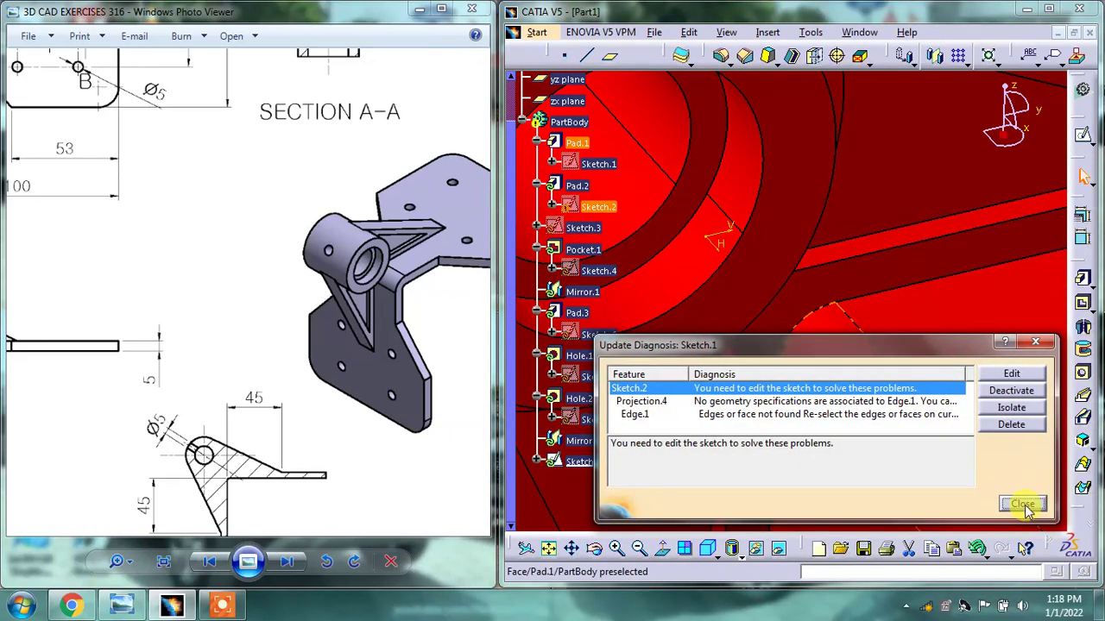
- Dismiss the update error, rebuild the part, and isolate the failing Sketch.2 from its references
{"action": "left_click", "coordinate": [1022, 503]}
{"action": "mouse_move", "coordinate": [1006, 475]}
{"action": "middle_mouse_down"}
{"action": "mouse_move", "coordinate": [915, 478]}
{"action": "mouse_move", "coordinate": [996, 360]}
{"action": "middle_mouse_up"}
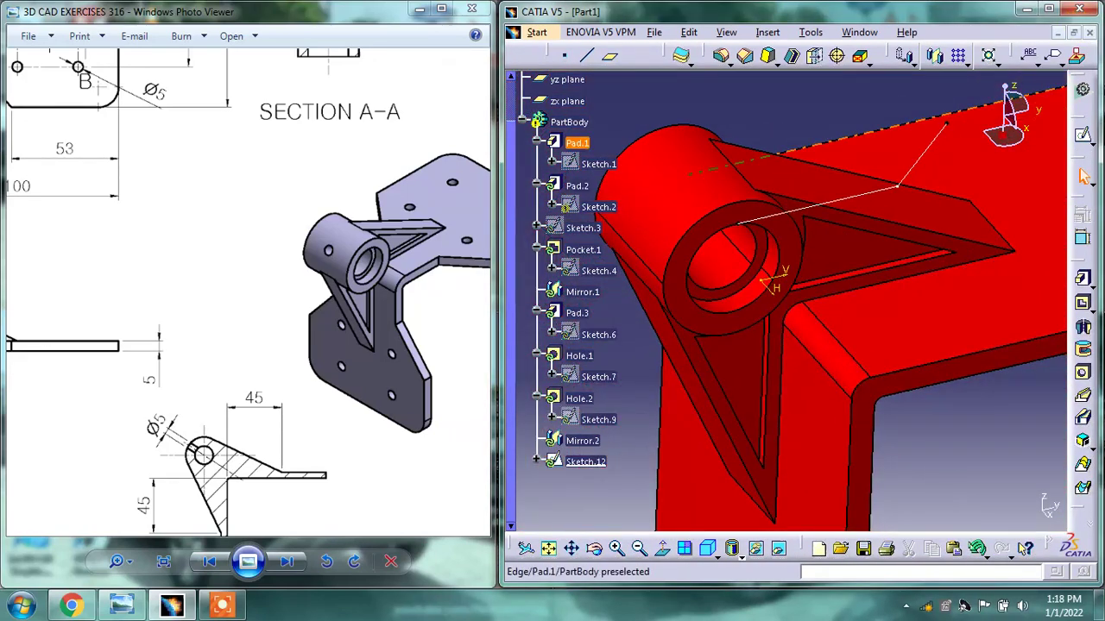
{"action": "left_click", "coordinate": [1045, 9]}
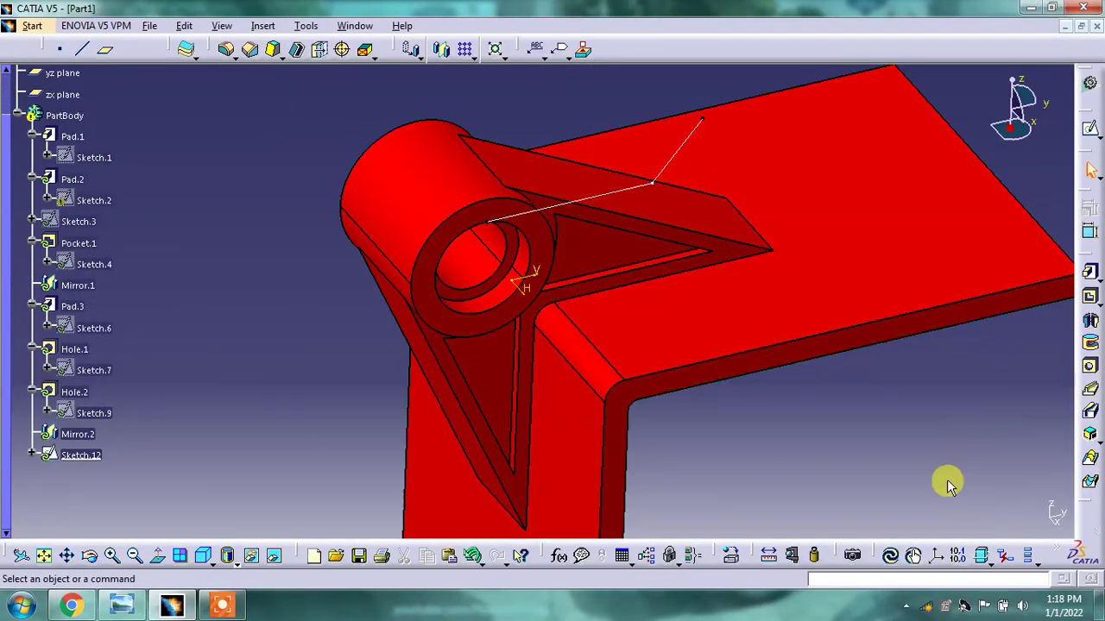
{"action": "left_click", "coordinate": [891, 556]}
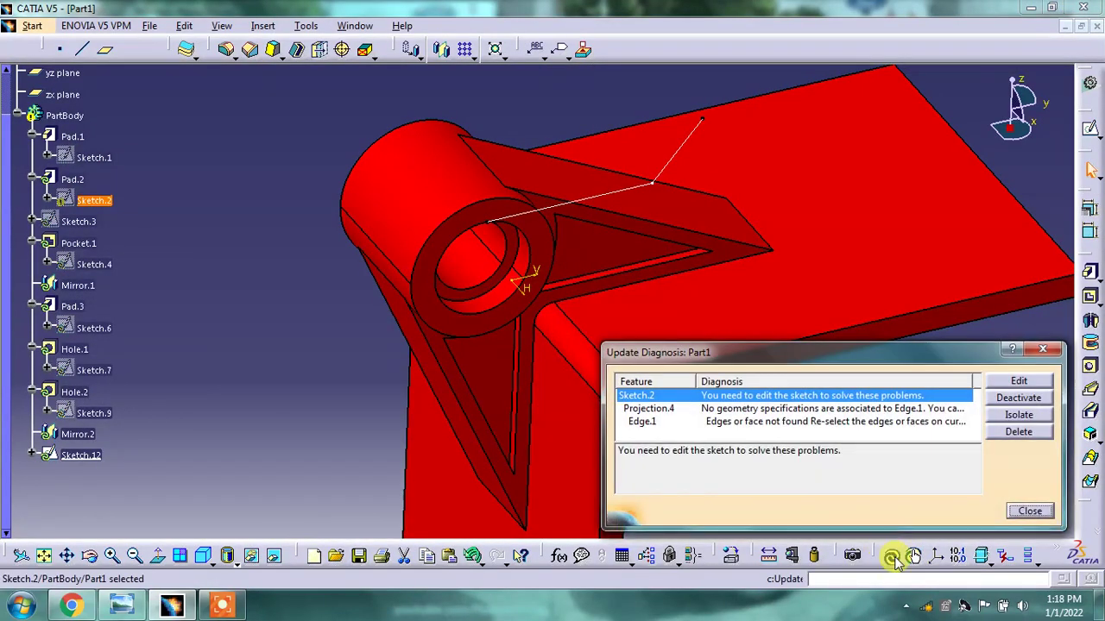
{"action": "left_click", "coordinate": [1023, 416]}
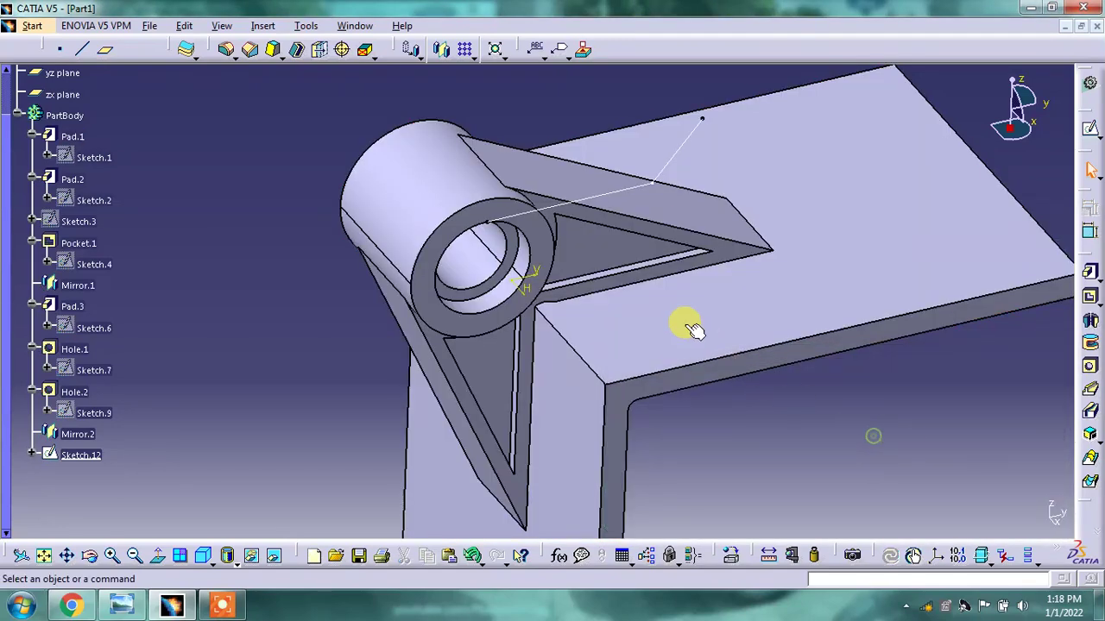
{"action": "mouse_move", "coordinate": [690, 328]}
{"action": "middle_mouse_down"}
{"action": "mouse_move", "coordinate": [591, 229]}
{"action": "mouse_move", "coordinate": [466, 262]}
{"action": "mouse_move", "coordinate": [406, 353]}
{"action": "middle_mouse_up"}
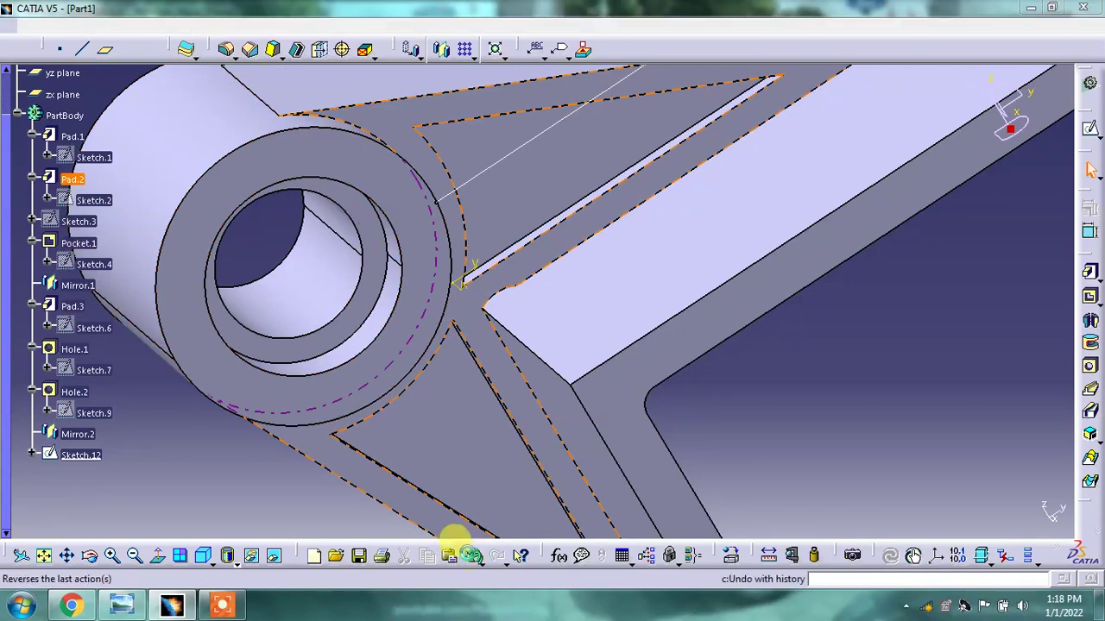
- Undo the Sketch.2 isolation and the bend-radius edit through the undo history
{"action": "left_click", "coordinate": [469, 552]}
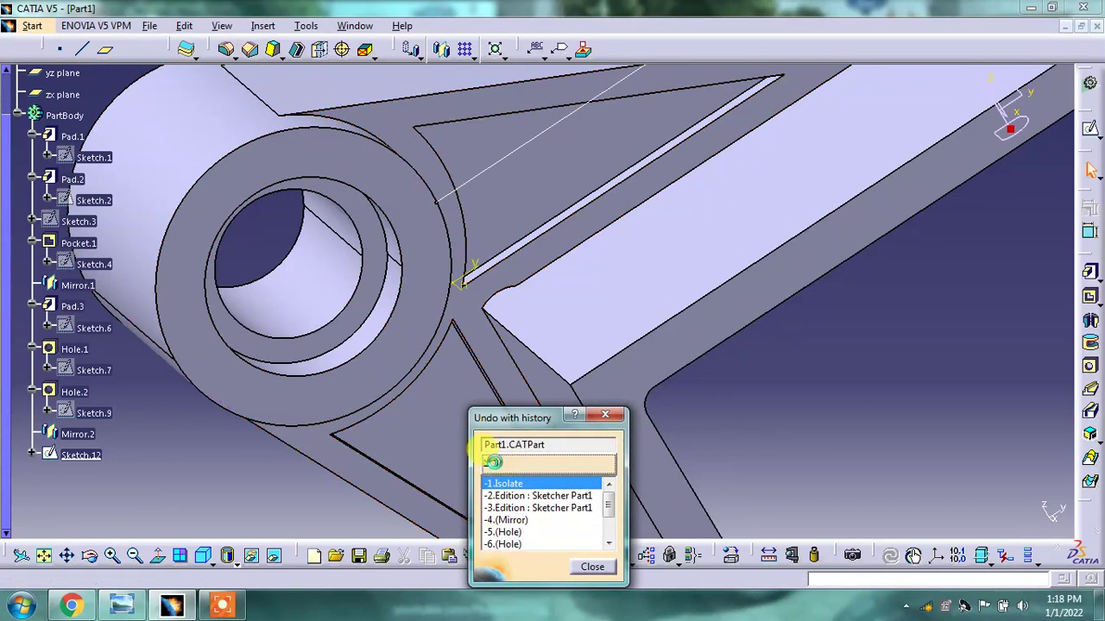
{"action": "left_click", "coordinate": [492, 464]}
{"action": "left_click", "coordinate": [494, 465]}
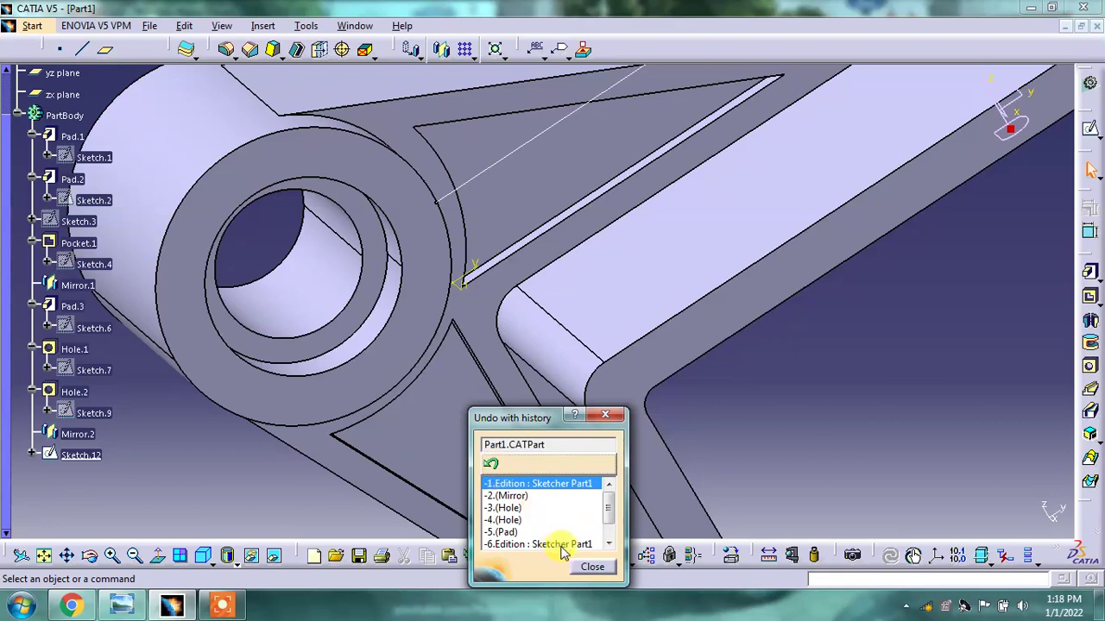
{"action": "left_click", "coordinate": [590, 570]}
{"action": "mouse_move", "coordinate": [691, 301]}
{"action": "middle_mouse_down"}
{"action": "mouse_move", "coordinate": [765, 291]}
{"action": "mouse_move", "coordinate": [733, 288]}
{"action": "mouse_move", "coordinate": [681, 377]}
{"action": "mouse_move", "coordinate": [575, 334]}
{"action": "mouse_move", "coordinate": [562, 353]}
{"action": "mouse_move", "coordinate": [506, 333]}
{"action": "mouse_move", "coordinate": [535, 341]}
{"action": "middle_mouse_up"}
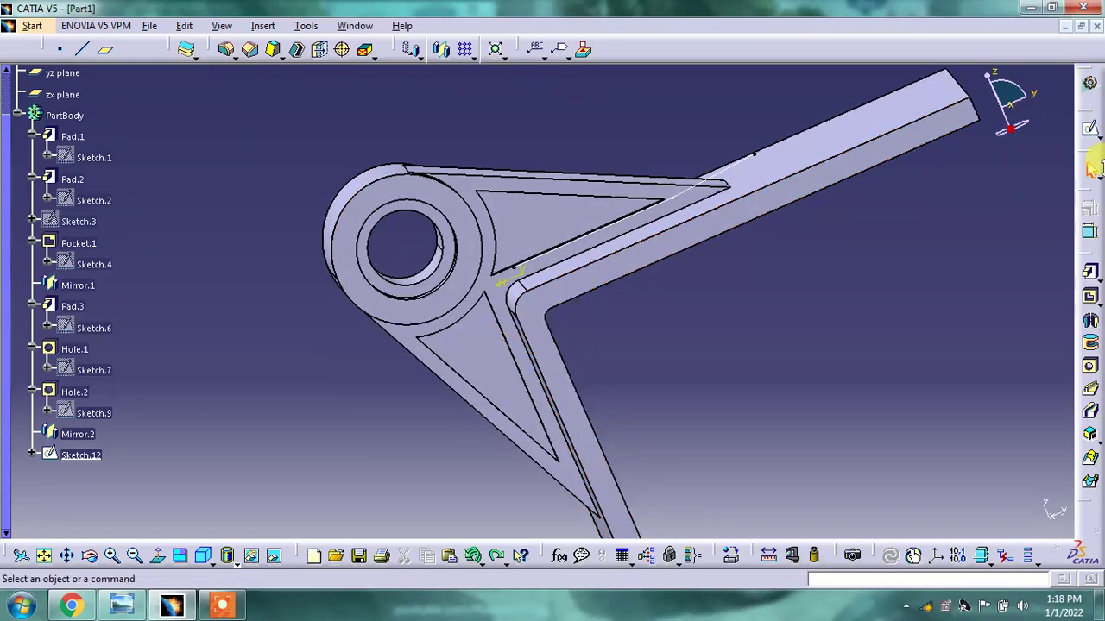
{"action": "mouse_move", "coordinate": [625, 317]}
{"action": "middle_mouse_down"}
{"action": "mouse_move", "coordinate": [648, 354]}
{"action": "mouse_move", "coordinate": [729, 407]}
{"action": "middle_mouse_up"}
- In Sketch.12, dimension the profile's top endpoint 40 mm from the vertical axis
{"action": "double_click", "coordinate": [643, 166]}
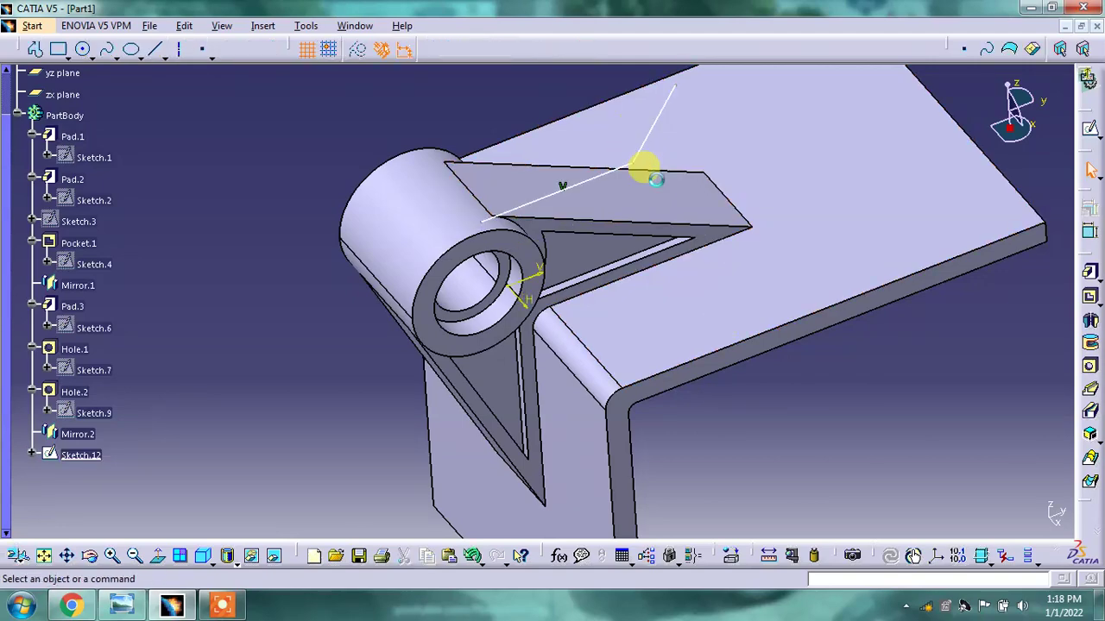
{"action": "middle_click_drag", "start_coordinate": [698, 153], "coordinate": [757, 323]}
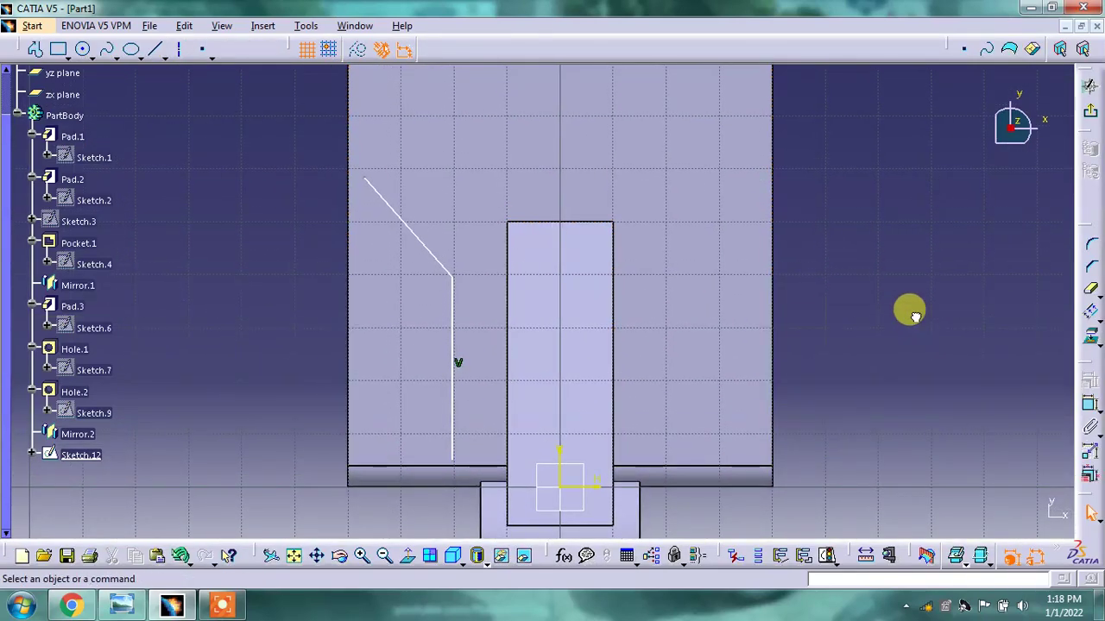
{"action": "left_click", "coordinate": [1084, 406]}
{"action": "left_click", "coordinate": [365, 179]}
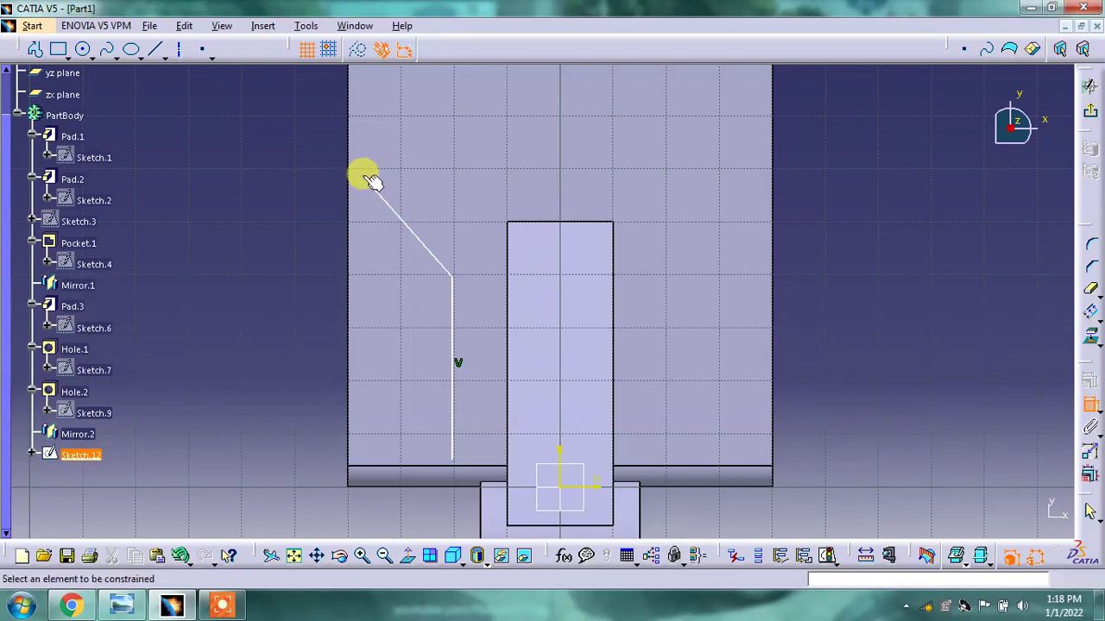
{"action": "left_click", "coordinate": [561, 427]}
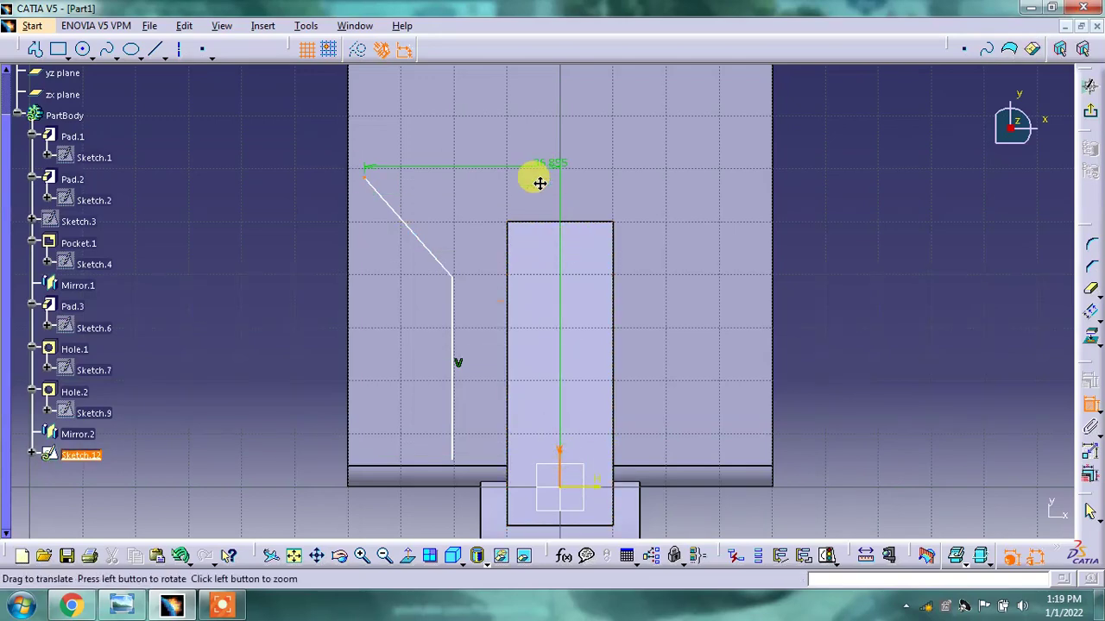
{"action": "middle_click_drag", "start_coordinate": [528, 62], "coordinate": [543, 239]}
{"action": "left_click", "coordinate": [501, 106]}
{"action": "double_click", "coordinate": [492, 95]}
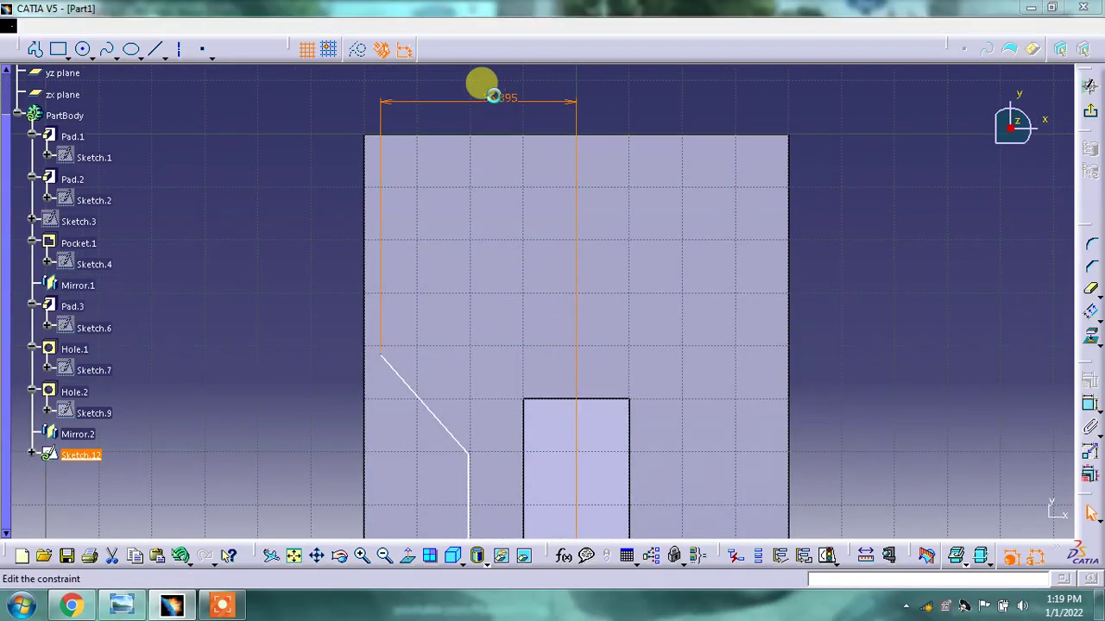
{"action": "type", "text": "40mm"}
{"action": "key", "text": "Return"}
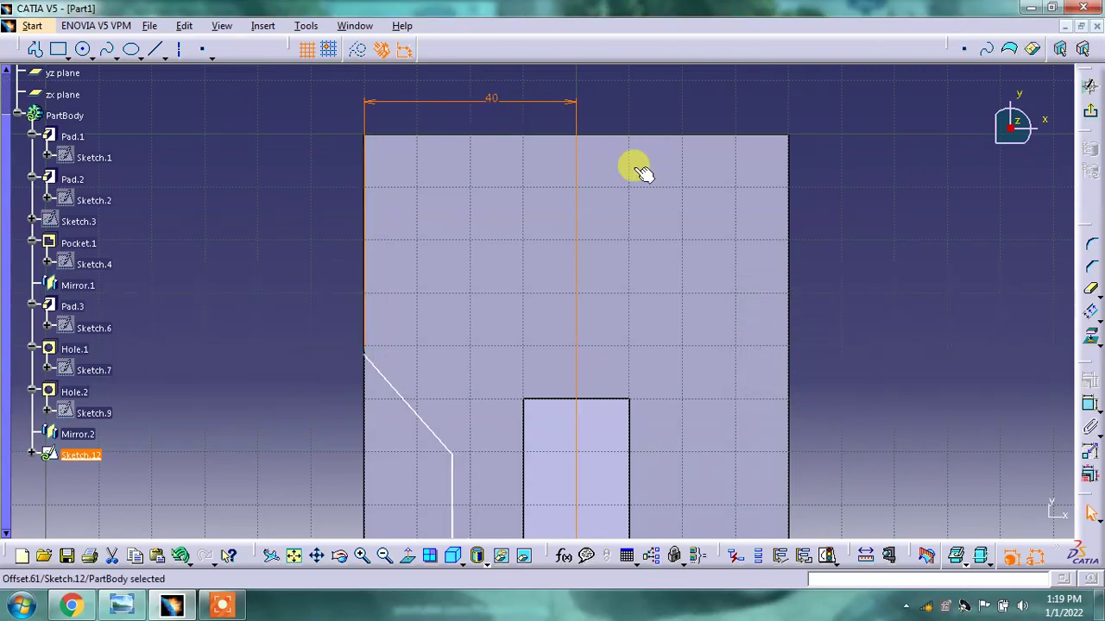
- Constrain the angle between the inclined and vertical side-cut lines to 130°
{"action": "left_click", "coordinate": [1052, 7]}
{"action": "left_click_drag", "start_coordinate": [467, 164], "coordinate": [486, 296]}
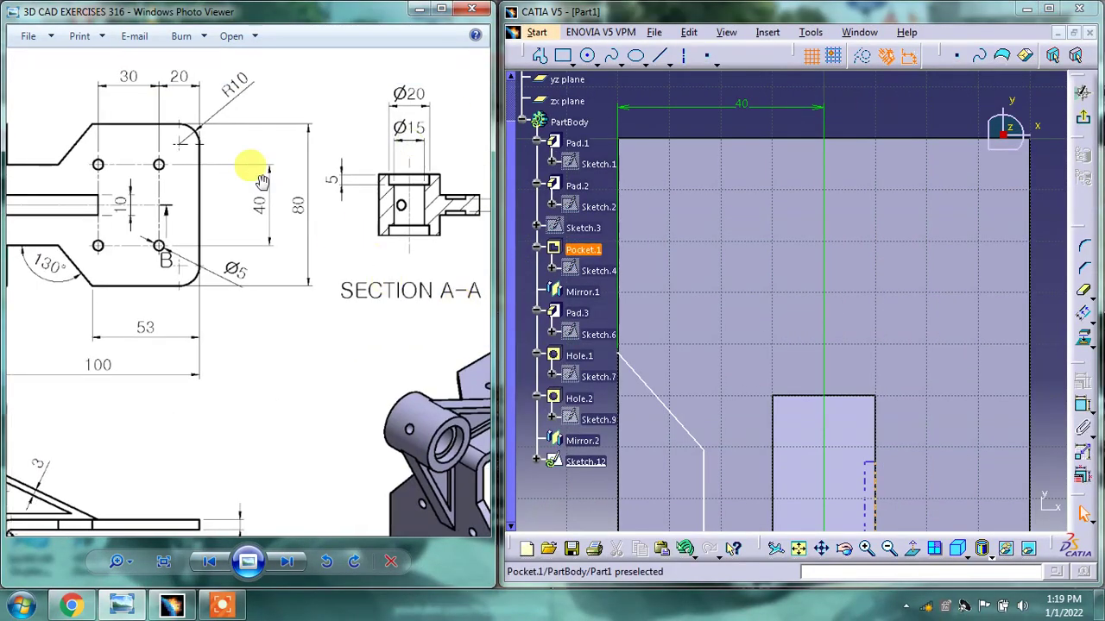
{"action": "left_click_drag", "start_coordinate": [254, 168], "coordinate": [314, 153]}
{"action": "middle_click_drag", "start_coordinate": [879, 373], "coordinate": [834, 177]}
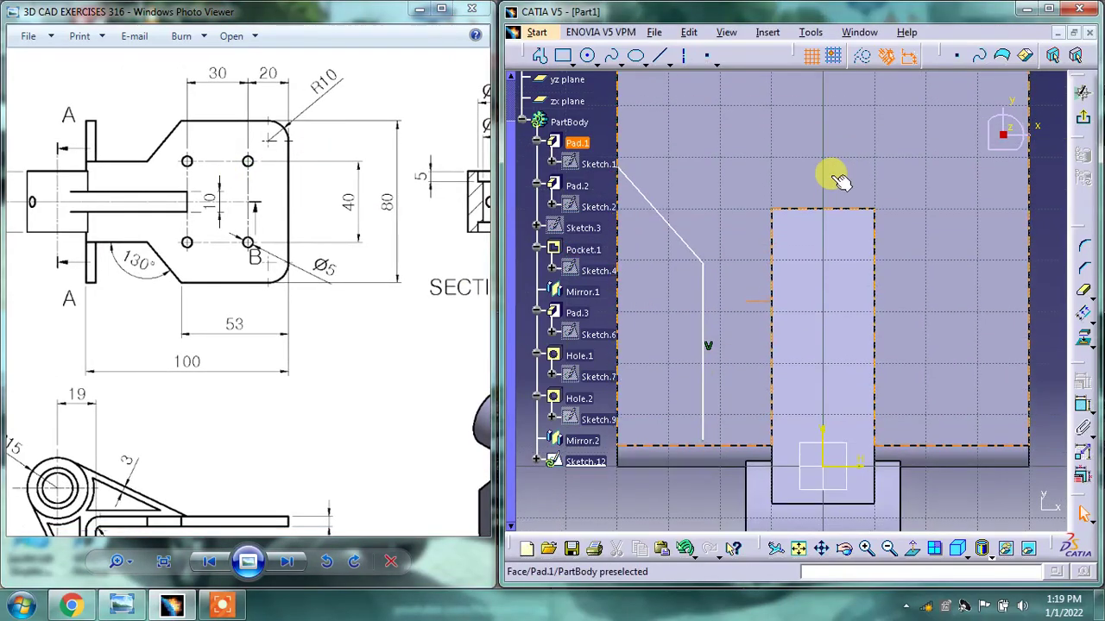
{"action": "mouse_move", "coordinate": [392, 247]}
{"action": "left_mouse_down"}
{"action": "mouse_move", "coordinate": [272, 233]}
{"action": "mouse_move", "coordinate": [388, 61]}
{"action": "left_mouse_up"}
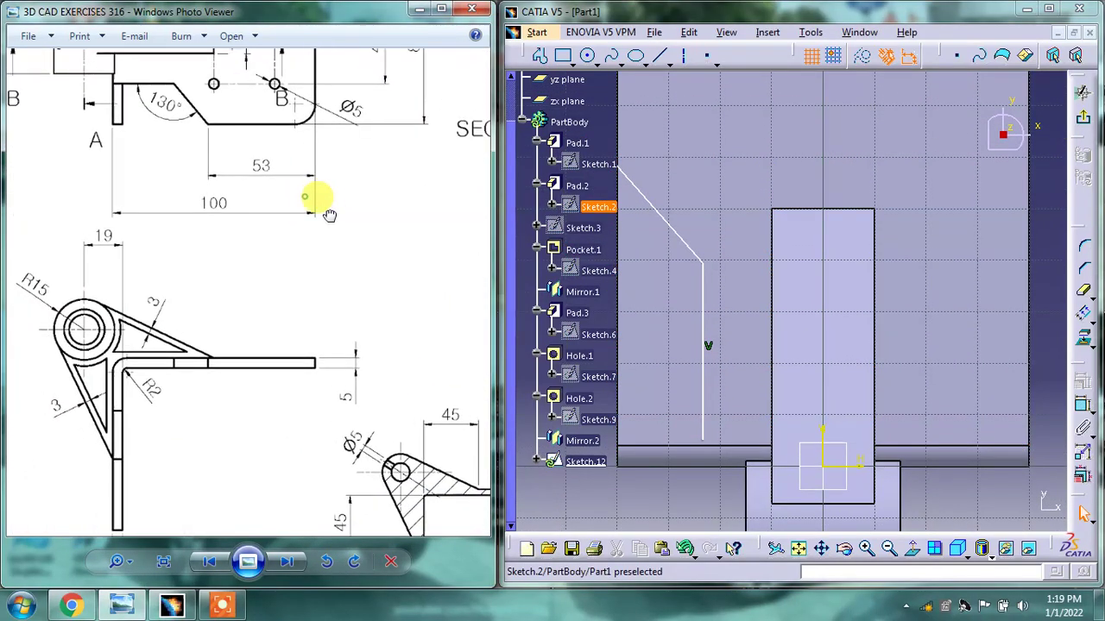
{"action": "left_click_drag", "start_coordinate": [316, 202], "coordinate": [362, 382]}
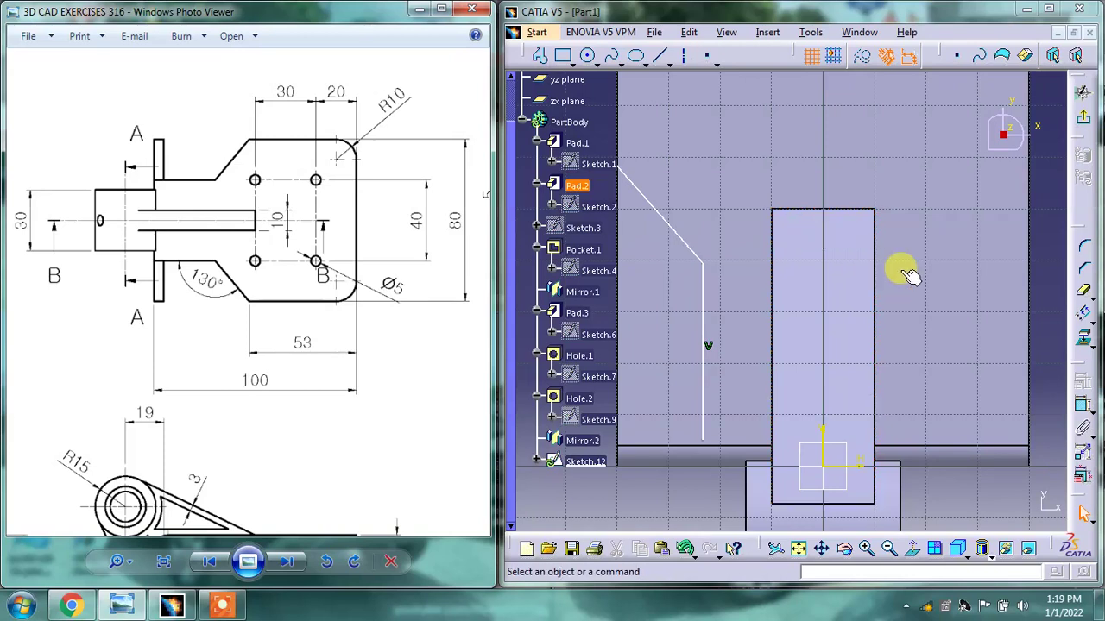
{"action": "left_click", "coordinate": [1082, 403]}
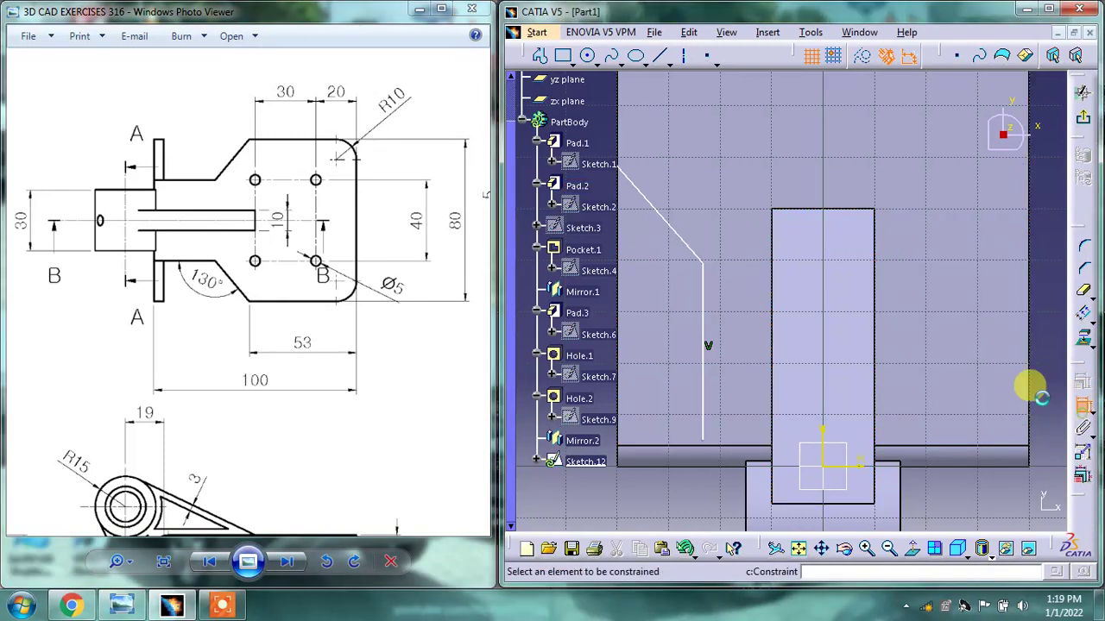
{"action": "left_click", "coordinate": [695, 253]}
{"action": "left_click", "coordinate": [700, 281]}
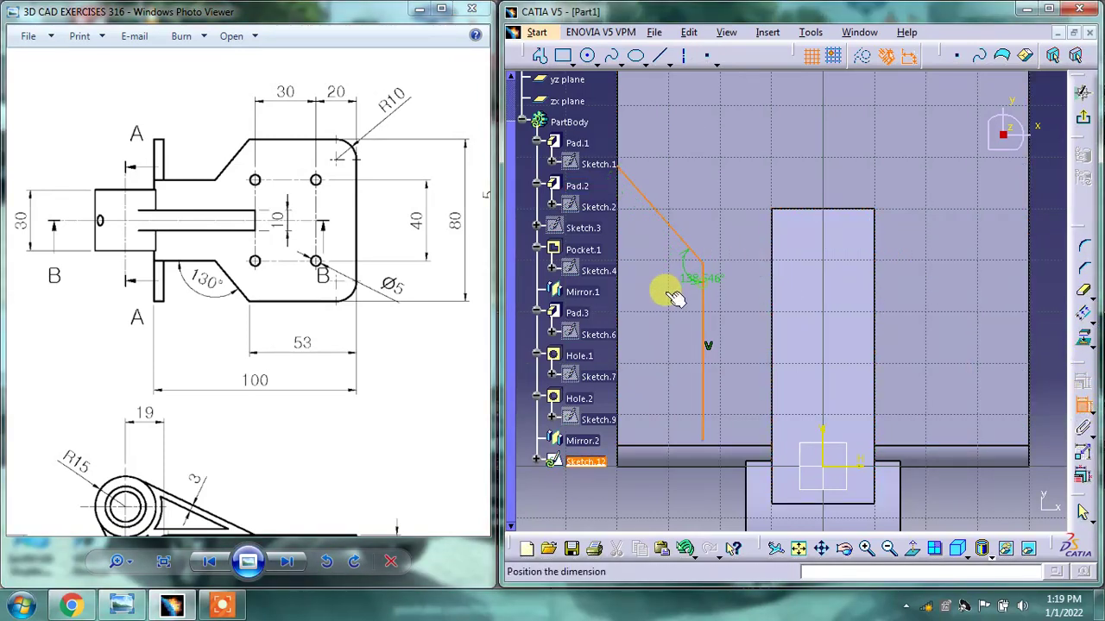
{"action": "left_click", "coordinate": [664, 287]}
{"action": "double_click", "coordinate": [664, 288]}
{"action": "type", "text": "130"}
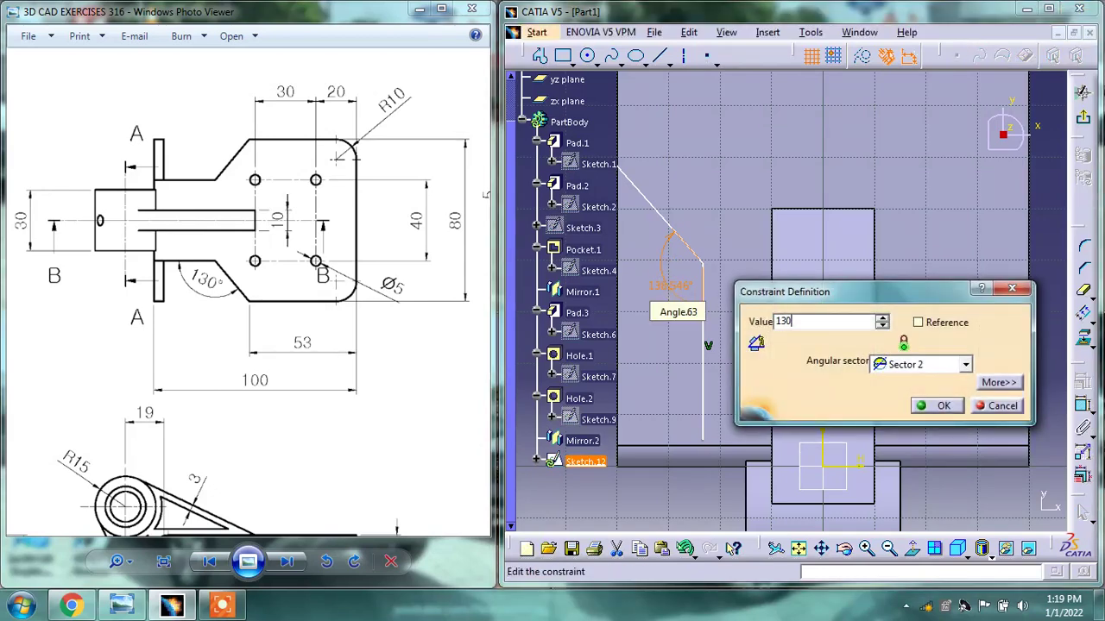
{"action": "key", "text": "Return"}
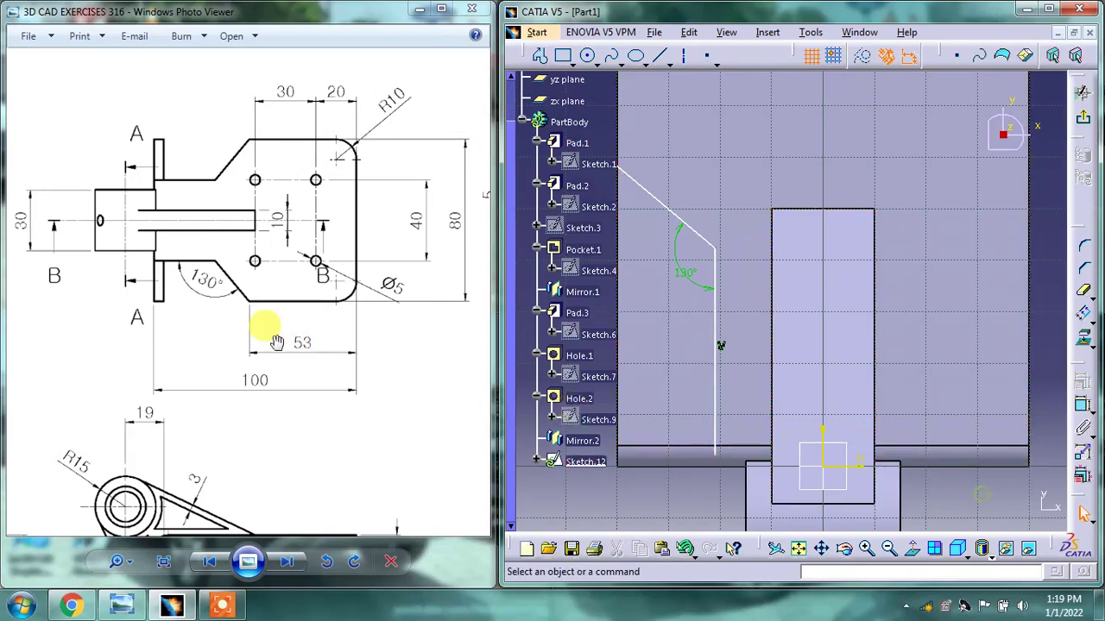
- Nudge the vertical sketch line slightly down and center the reference drawing's front view
{"action": "scroll", "coordinate": [264, 363], "scroll_direction": "down", "scroll_amount": 3}
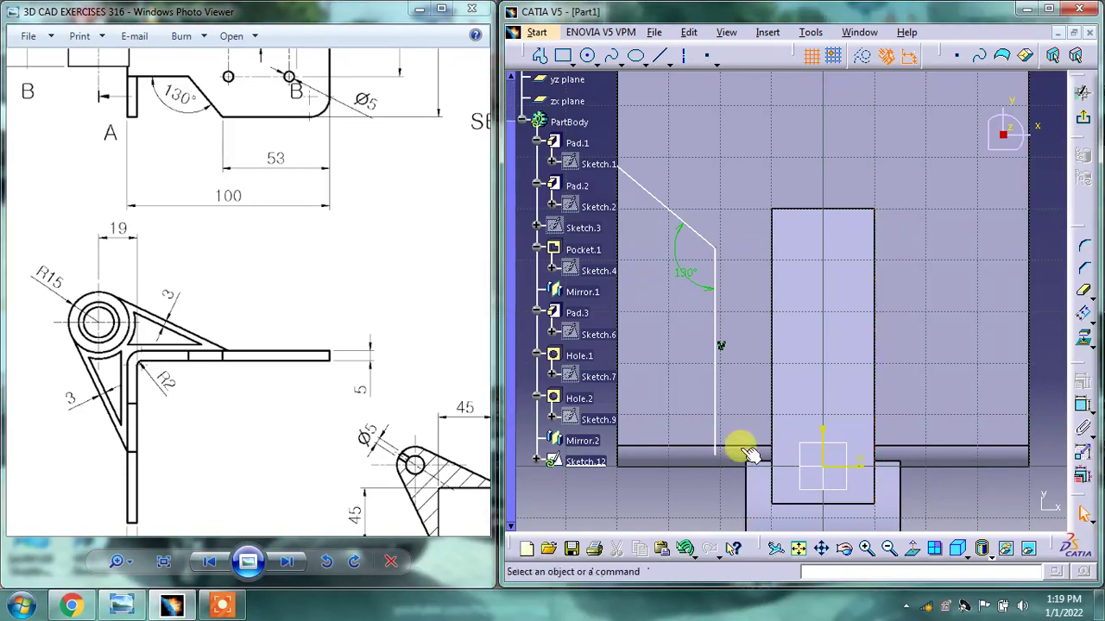
{"action": "left_click_drag", "start_coordinate": [716, 452], "coordinate": [715, 467]}
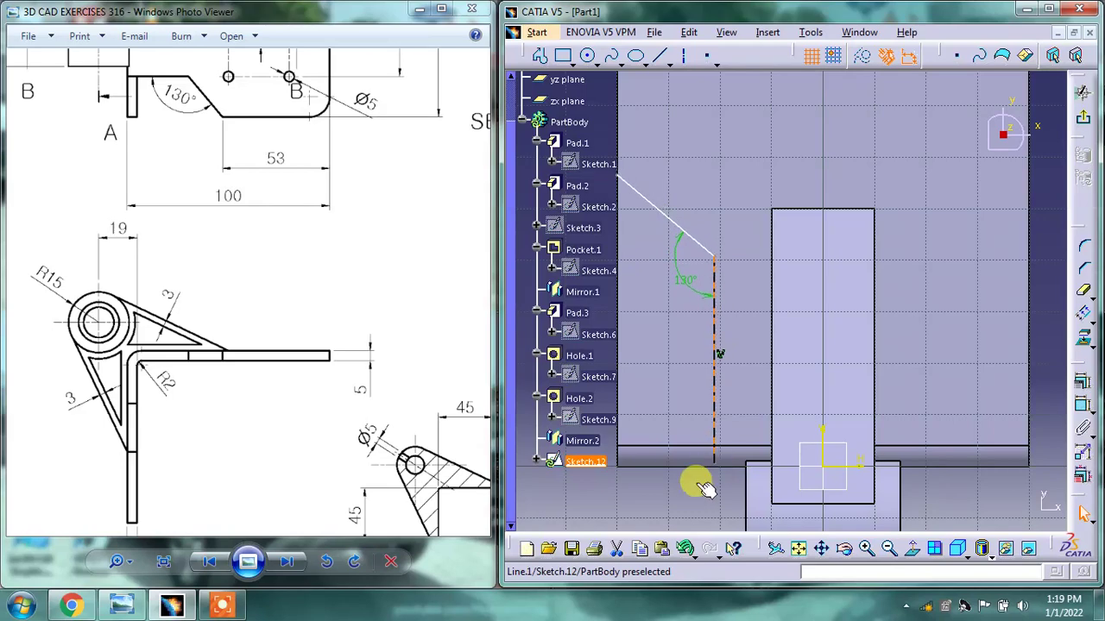
{"action": "left_click_drag", "start_coordinate": [178, 50], "coordinate": [238, 227]}
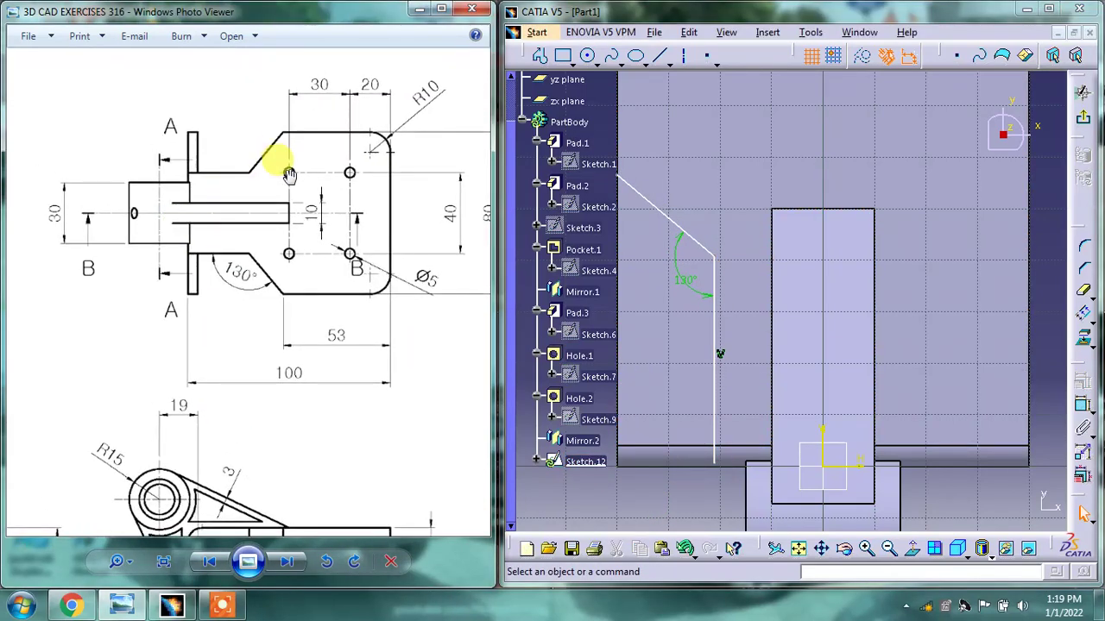
{"action": "left_click_drag", "start_coordinate": [289, 173], "coordinate": [249, 214]}
{"action": "left_click_drag", "start_coordinate": [190, 360], "coordinate": [376, 184]}
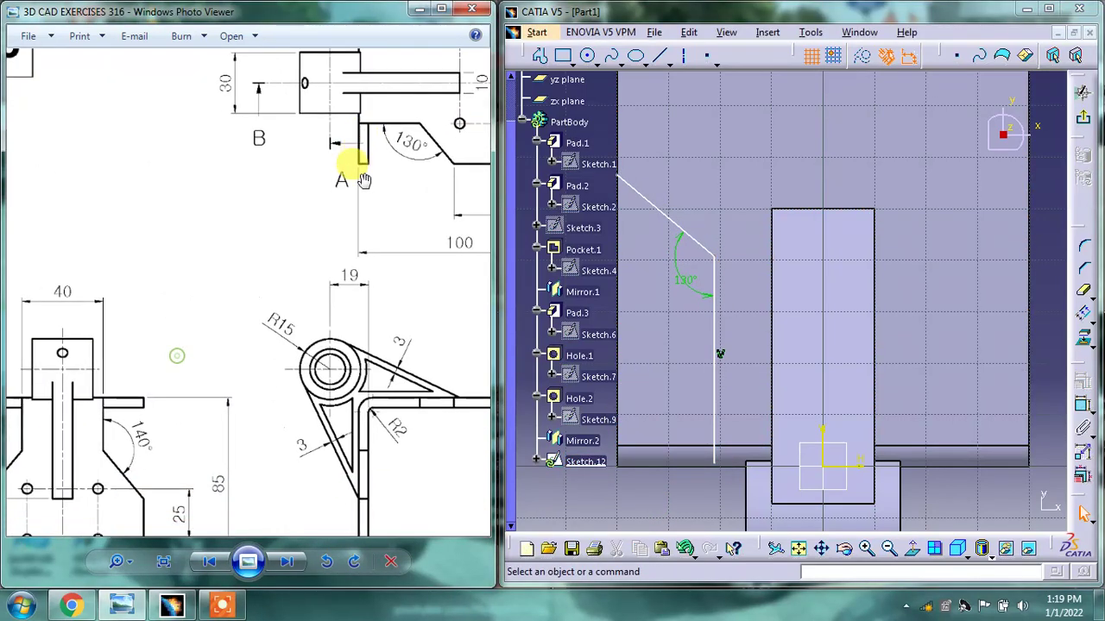
{"action": "left_click_drag", "start_coordinate": [263, 321], "coordinate": [365, 218]}
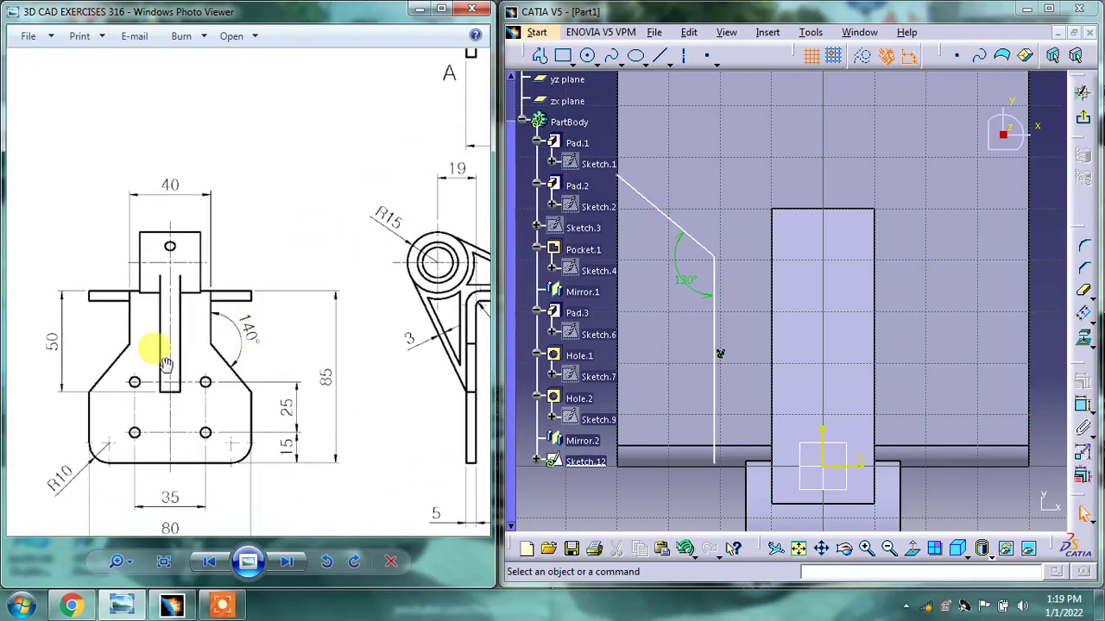
{"action": "left_click_drag", "start_coordinate": [166, 364], "coordinate": [189, 313]}
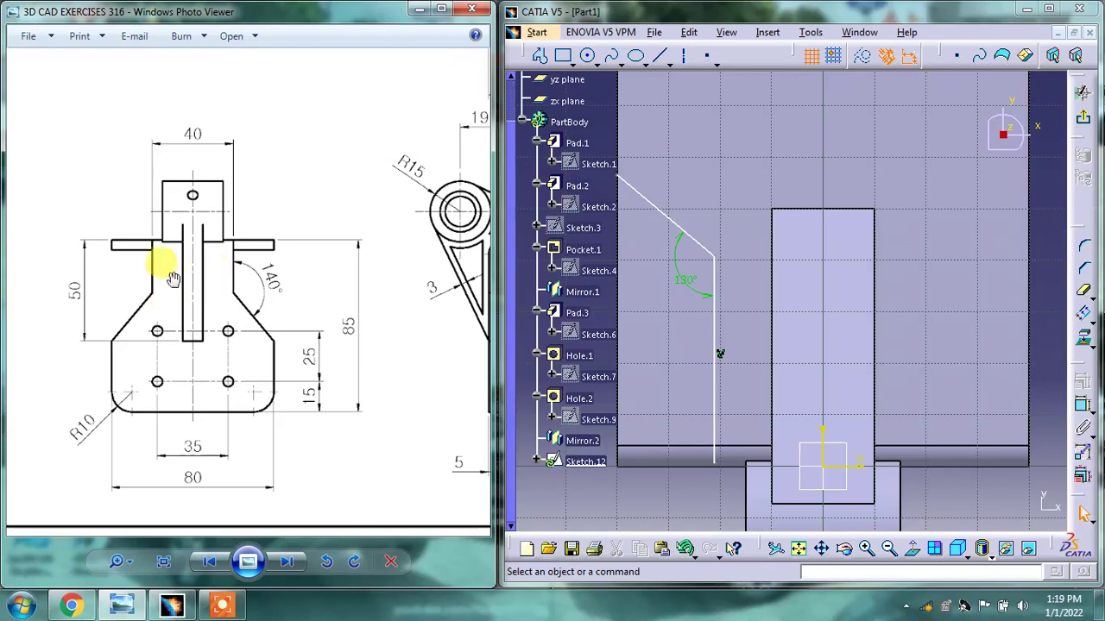
{"action": "left_click_drag", "start_coordinate": [213, 265], "coordinate": [303, 249]}
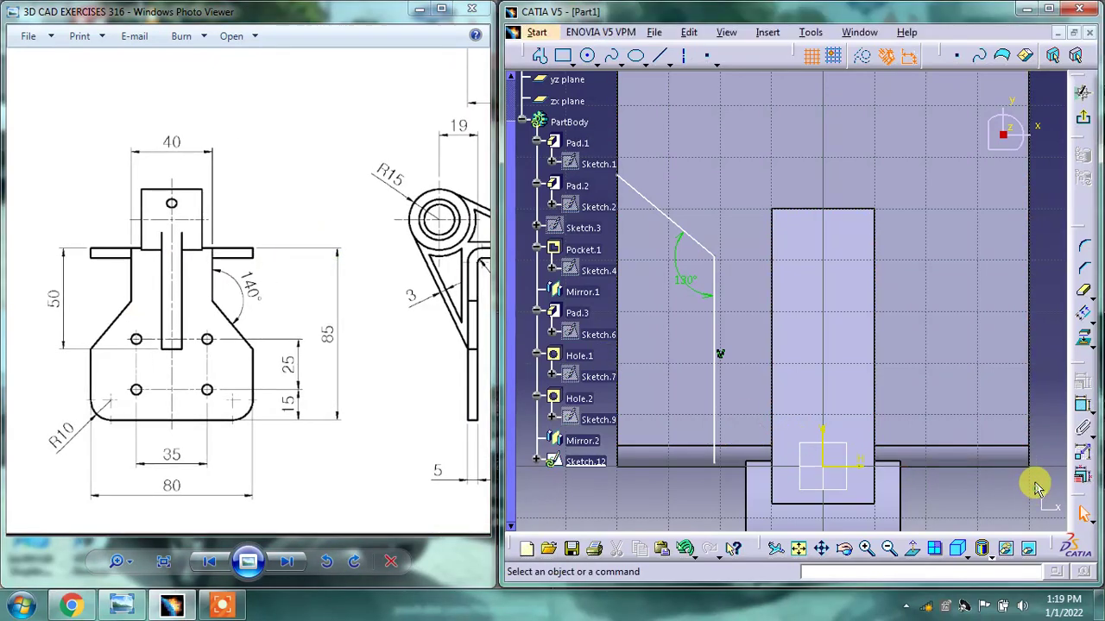
- Dimension the vertical side-cut line 20 mm from the sketch origin
{"action": "left_click", "coordinate": [1083, 403]}
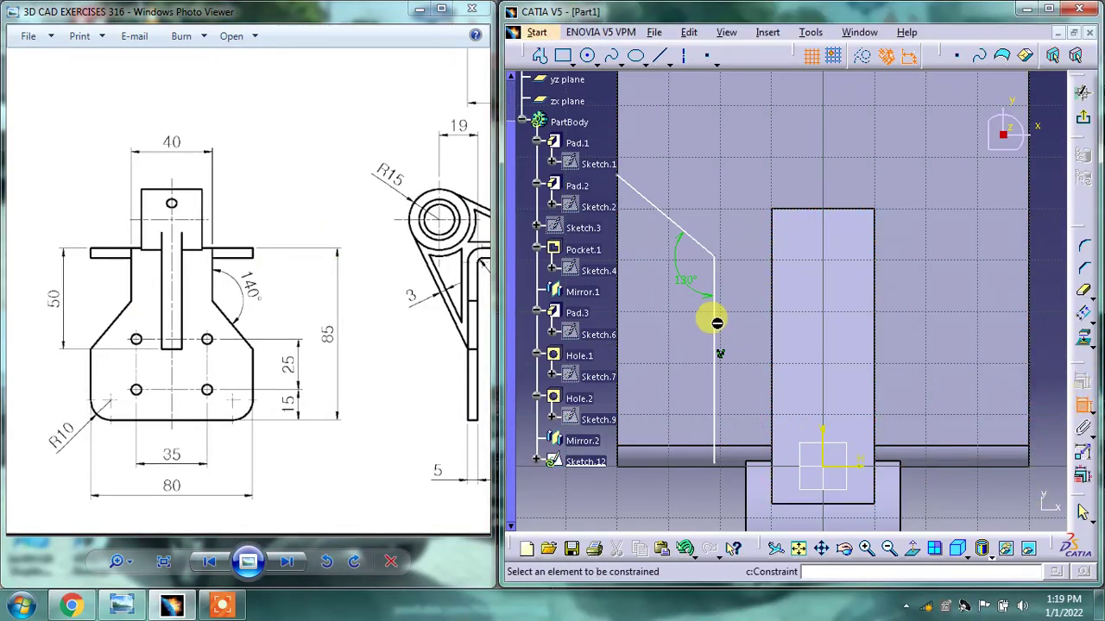
{"action": "left_click", "coordinate": [715, 323]}
{"action": "left_click", "coordinate": [822, 425]}
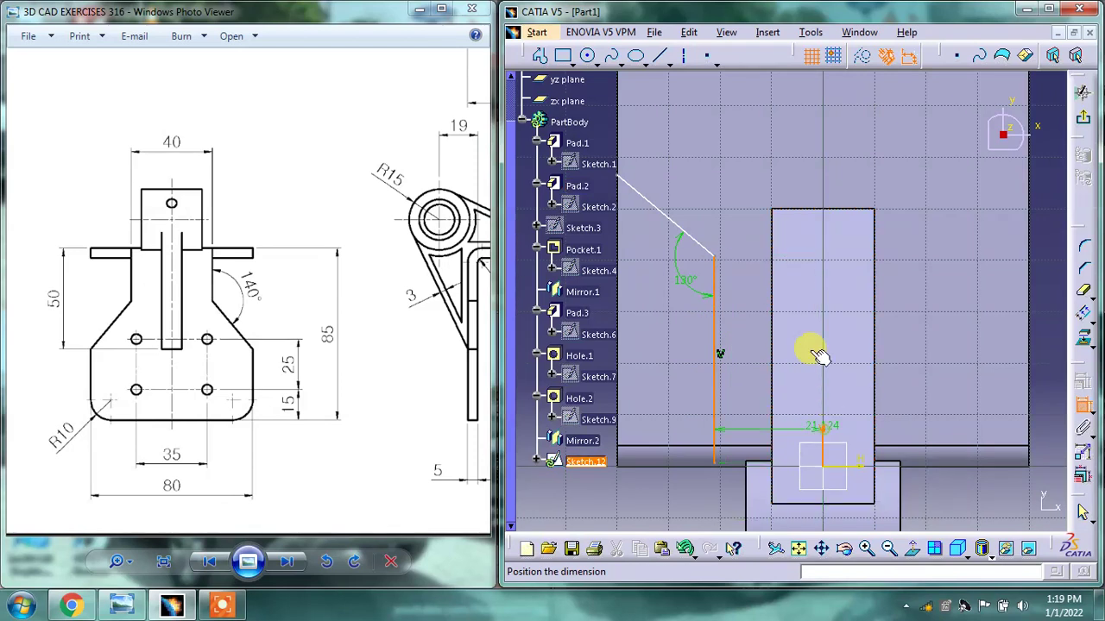
{"action": "left_click", "coordinate": [794, 321]}
{"action": "double_click", "coordinate": [785, 317]}
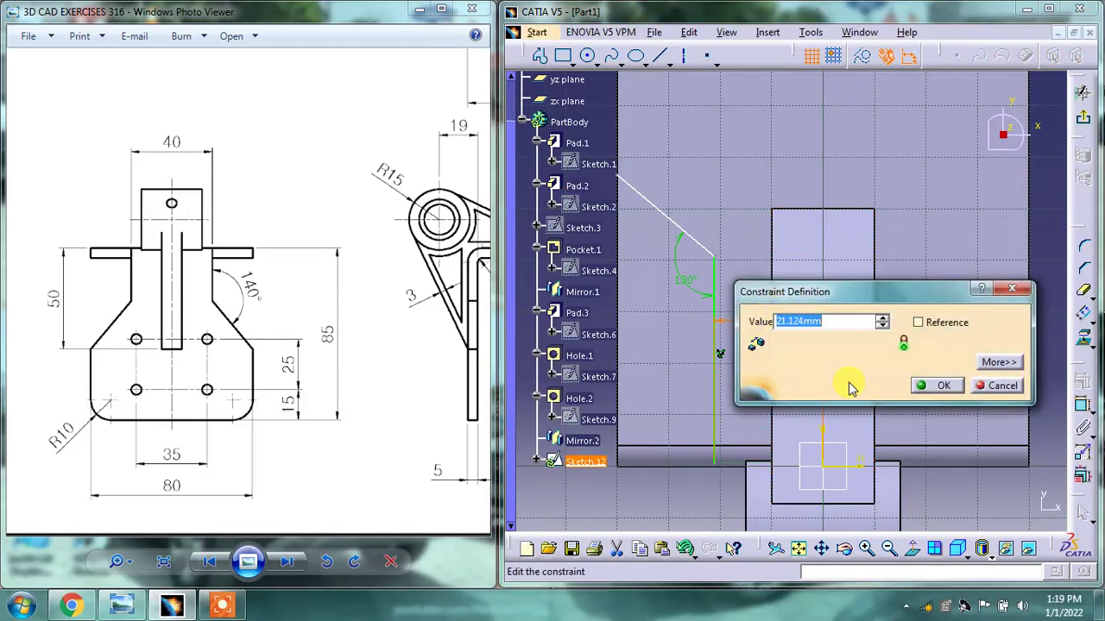
{"action": "type", "text": "20"}
{"action": "key", "text": "Return"}
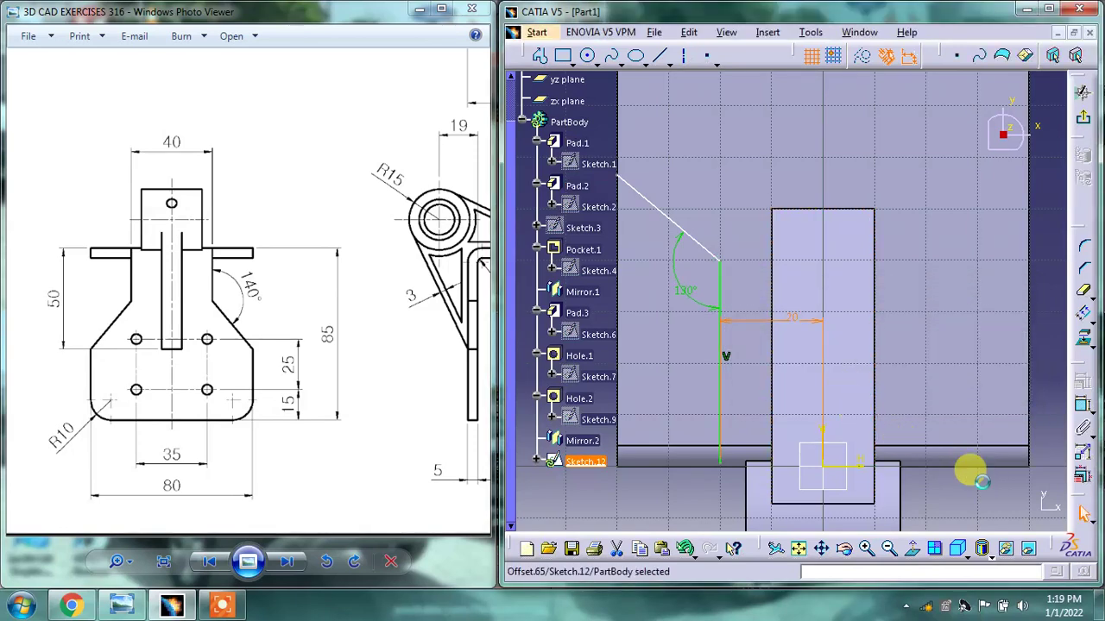
{"action": "mouse_move", "coordinate": [248, 197]}
{"action": "left_mouse_down"}
{"action": "mouse_move", "coordinate": [29, 198]}
{"action": "mouse_move", "coordinate": [320, 524]}
{"action": "left_mouse_up"}
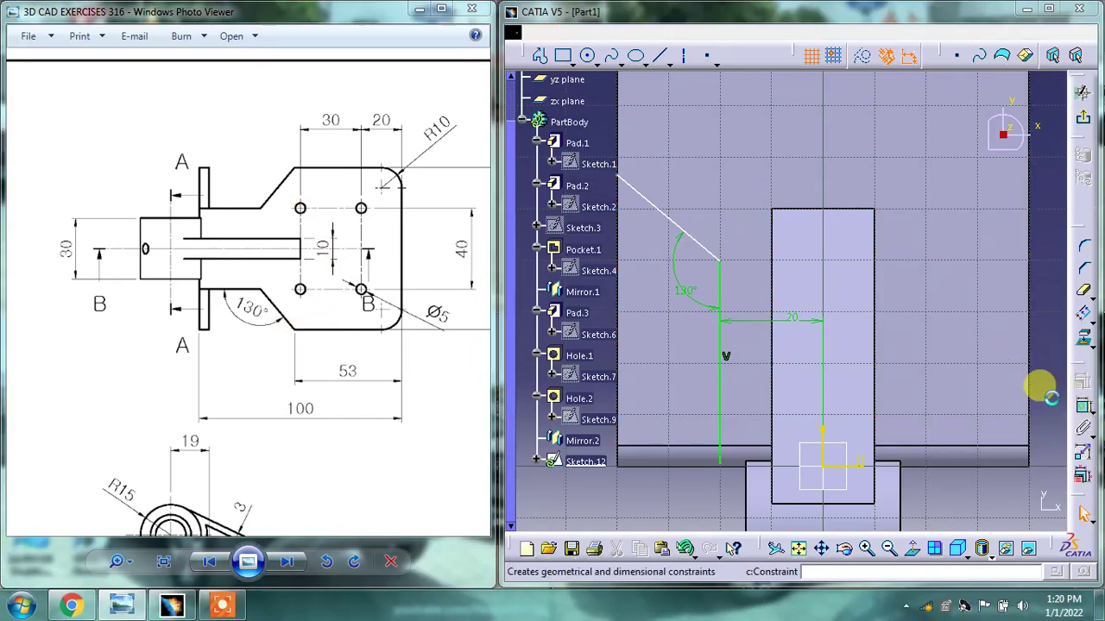
- Dimension the inclined line's upper endpoint 53 mm below the top edge
{"action": "left_click", "coordinate": [1083, 380]}
{"action": "middle_click_drag", "start_coordinate": [688, 177], "coordinate": [669, 294]}
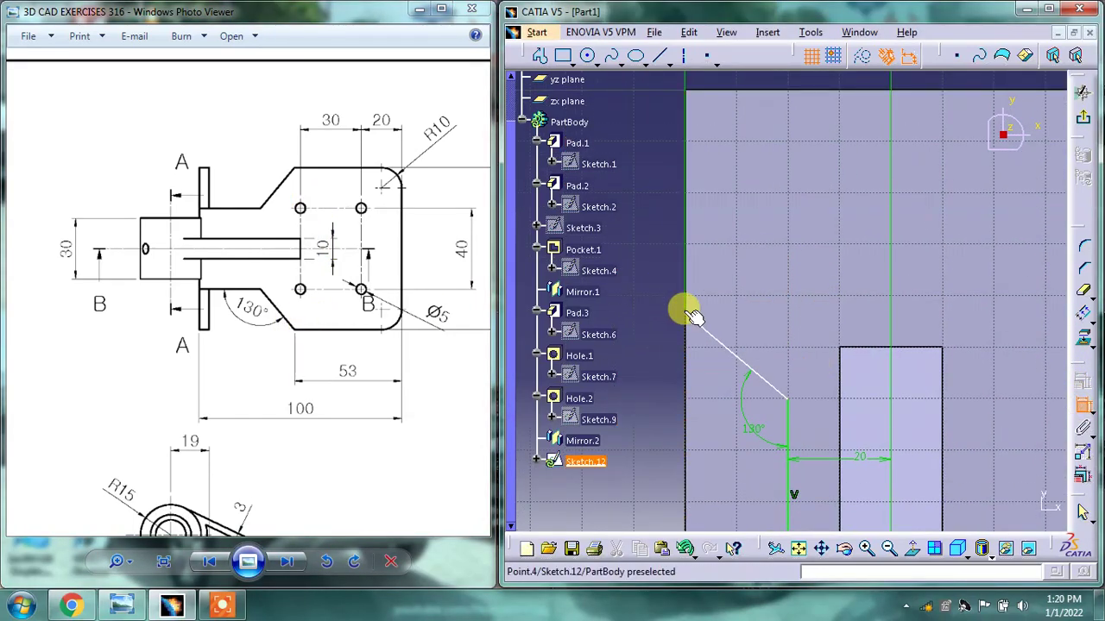
{"action": "left_click", "coordinate": [682, 313]}
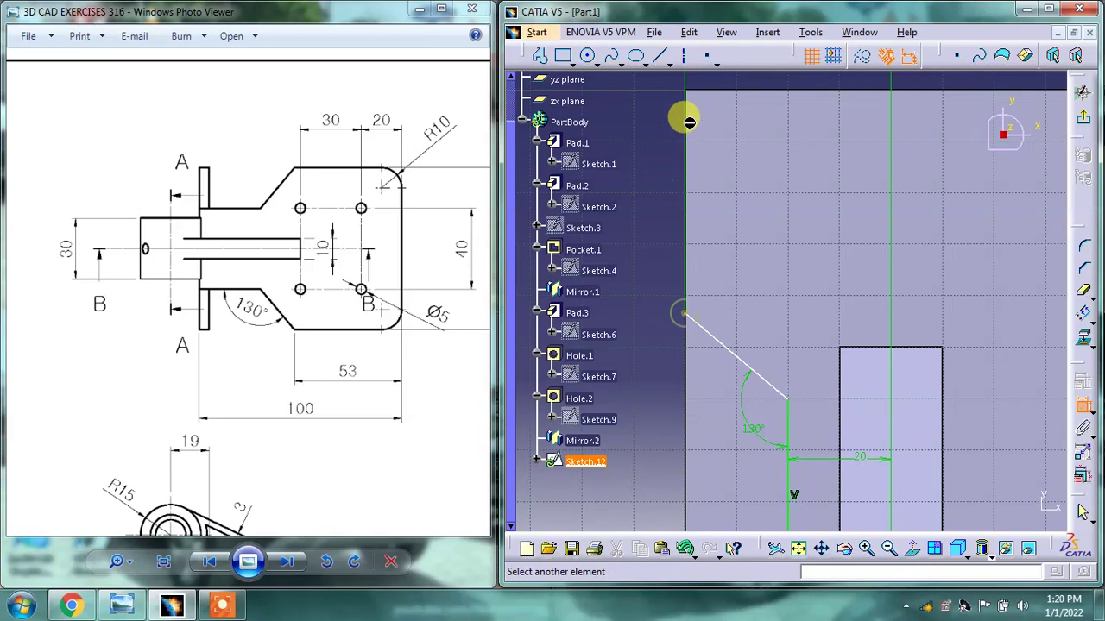
{"action": "left_click", "coordinate": [747, 90]}
{"action": "left_click", "coordinate": [644, 186]}
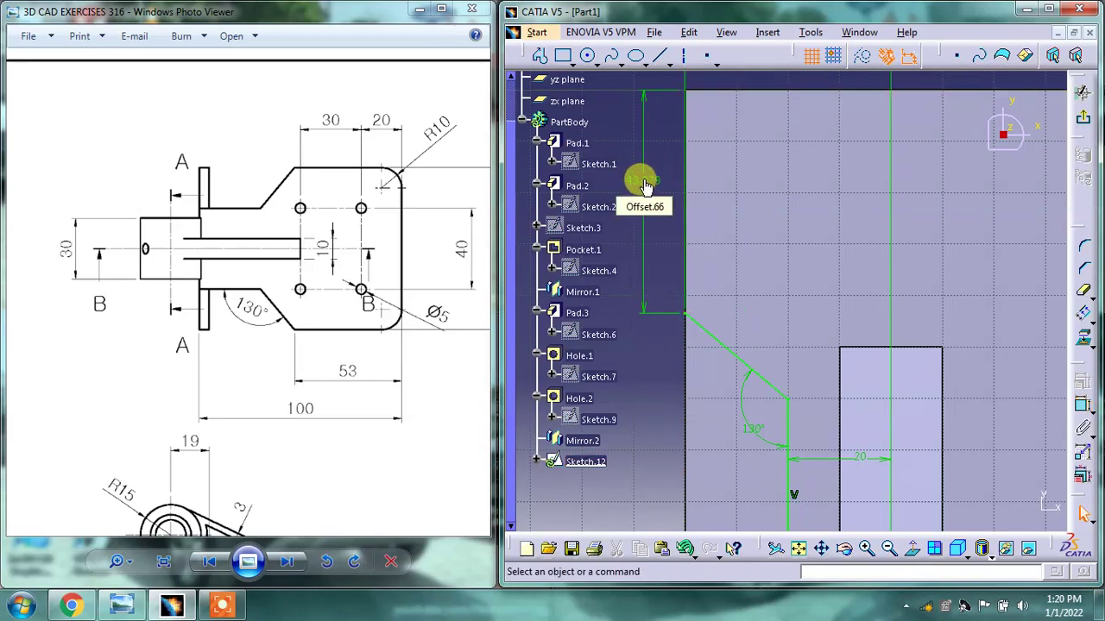
{"action": "double_click", "coordinate": [643, 178]}
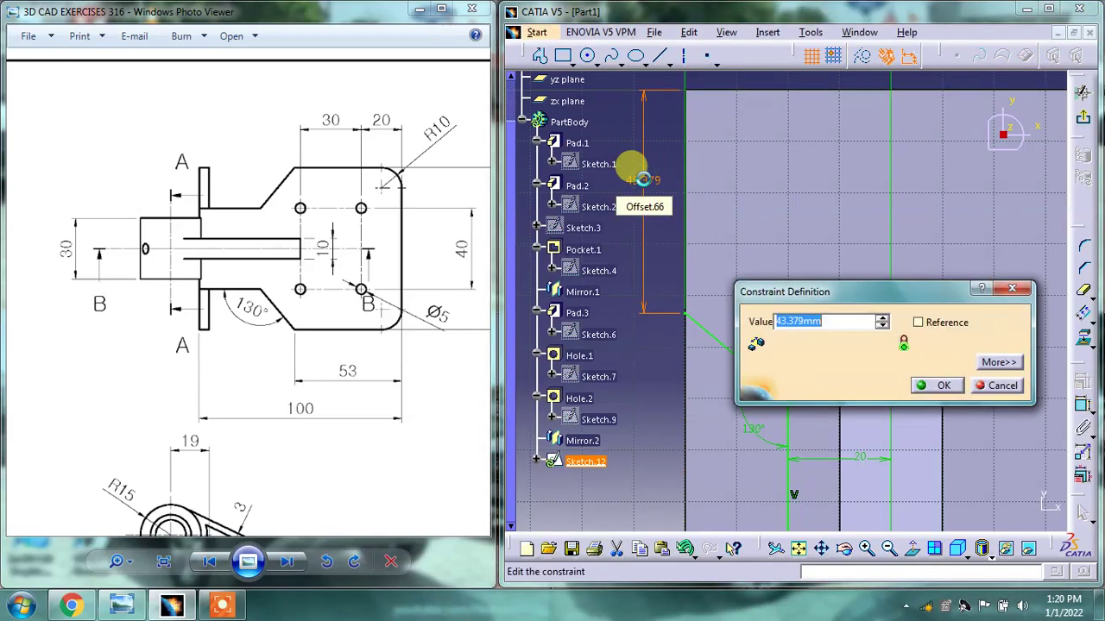
{"action": "key", "text": "Return"}
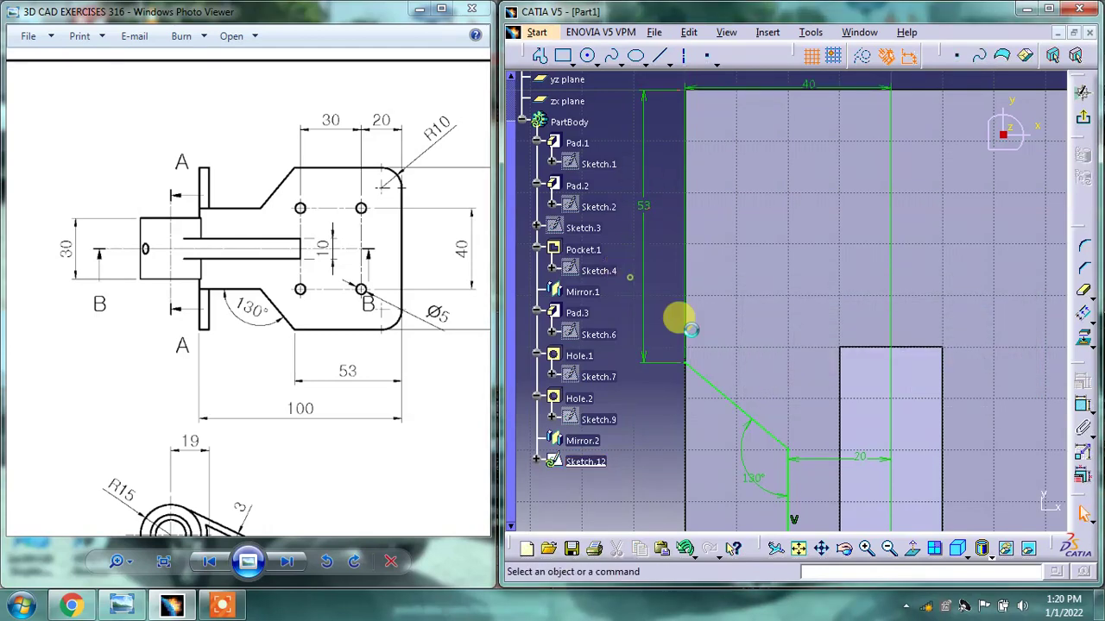
- Set the vertical line's lower endpoint 0 mm from the edge so it meets it
{"action": "mouse_move", "coordinate": [721, 206]}
{"action": "middle_mouse_down"}
{"action": "mouse_move", "coordinate": [742, 166]}
{"action": "mouse_move", "coordinate": [747, 96]}
{"action": "middle_mouse_up"}
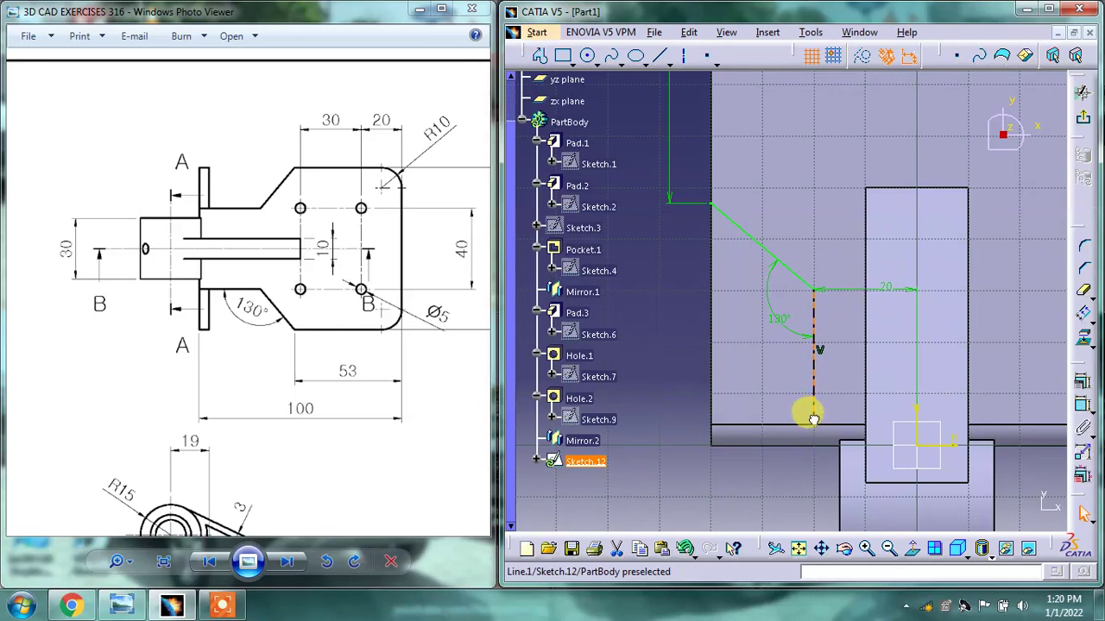
{"action": "middle_click_drag", "start_coordinate": [871, 365], "coordinate": [838, 323]}
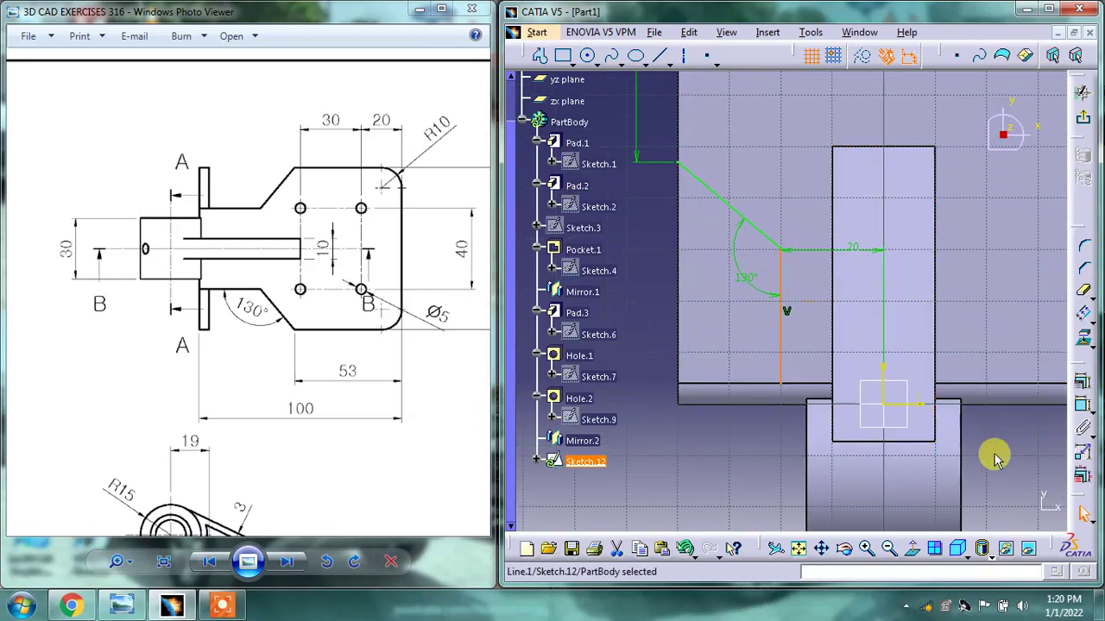
{"action": "left_click", "coordinate": [1082, 405]}
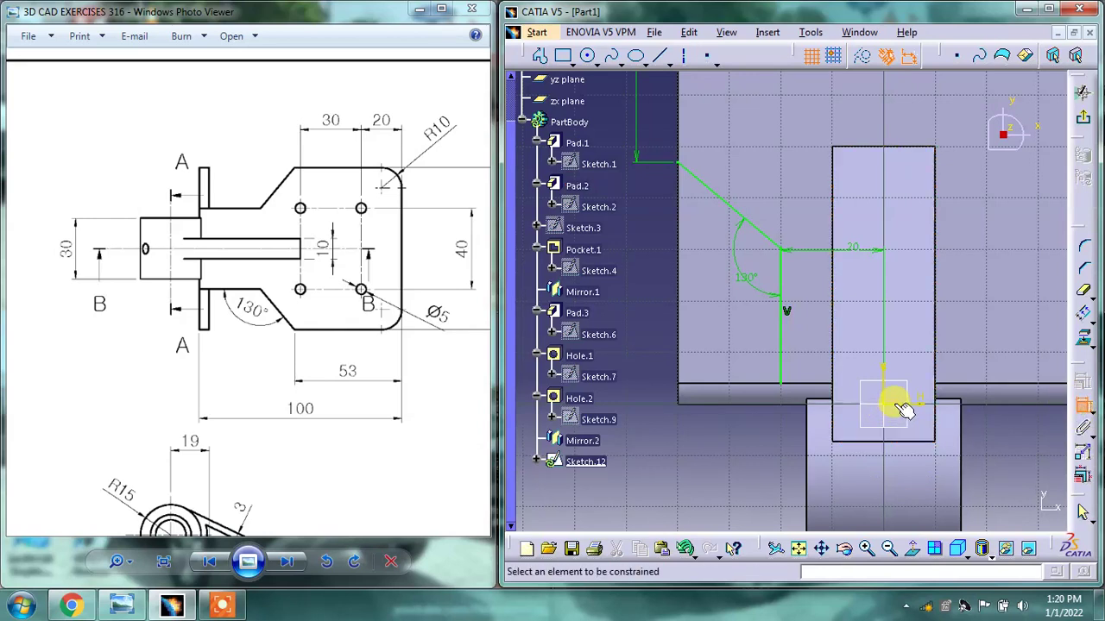
{"action": "left_click", "coordinate": [782, 383]}
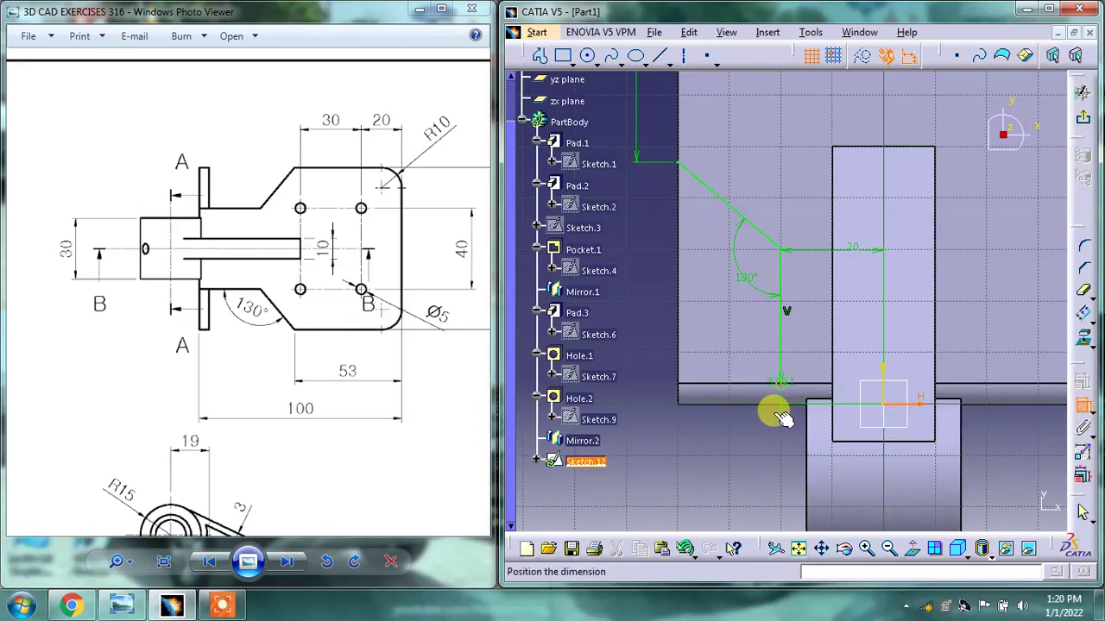
{"action": "left_click", "coordinate": [656, 410]}
{"action": "double_click", "coordinate": [658, 394]}
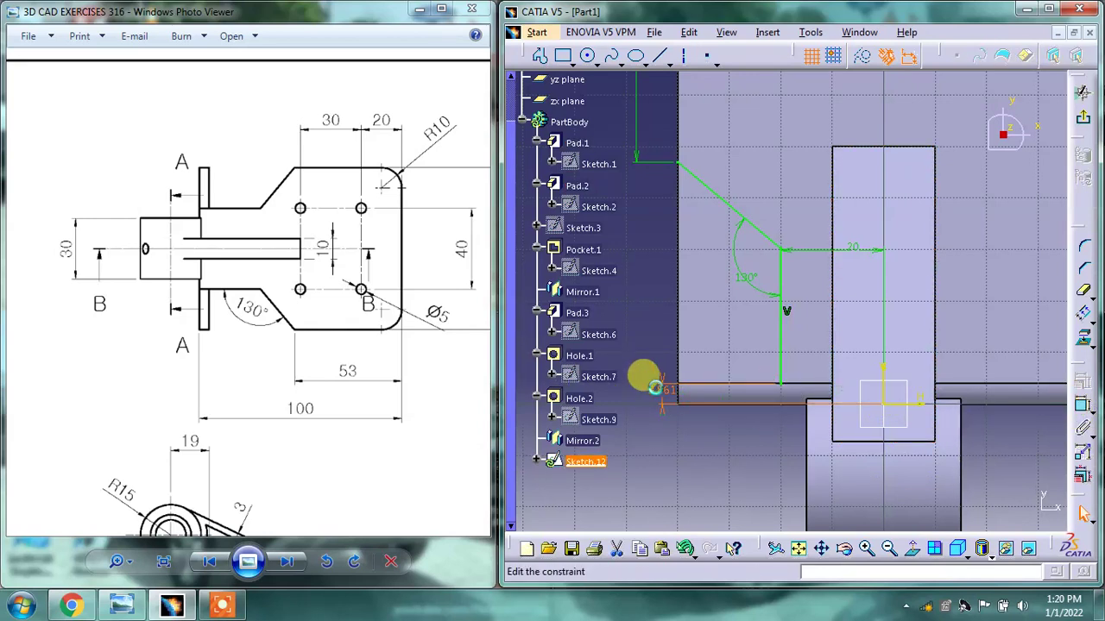
{"action": "type", "text": "0"}
{"action": "key", "text": "Return"}
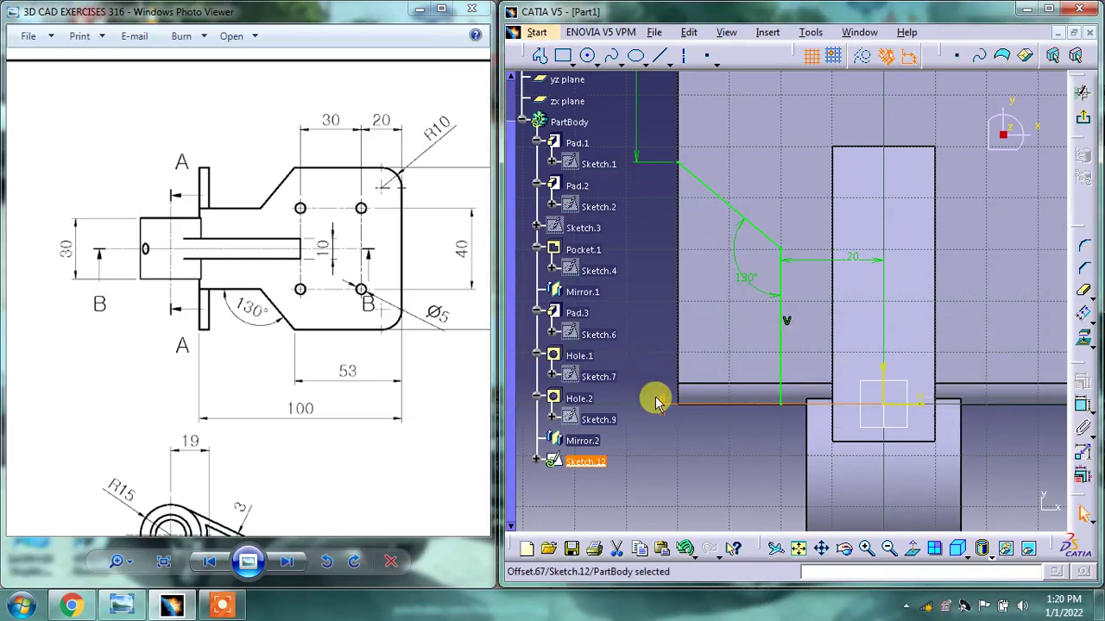
- Close the Sketch.12 outline with a profile line, exit, and dismiss the over-constrained report
{"action": "left_click", "coordinate": [723, 486]}
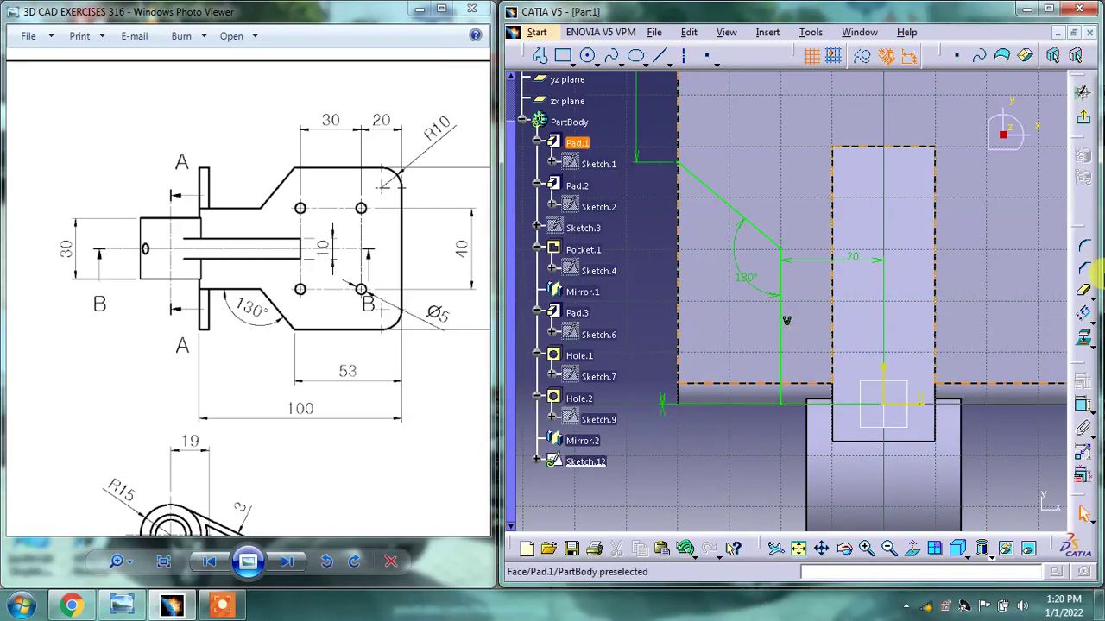
{"action": "left_click", "coordinate": [540, 59]}
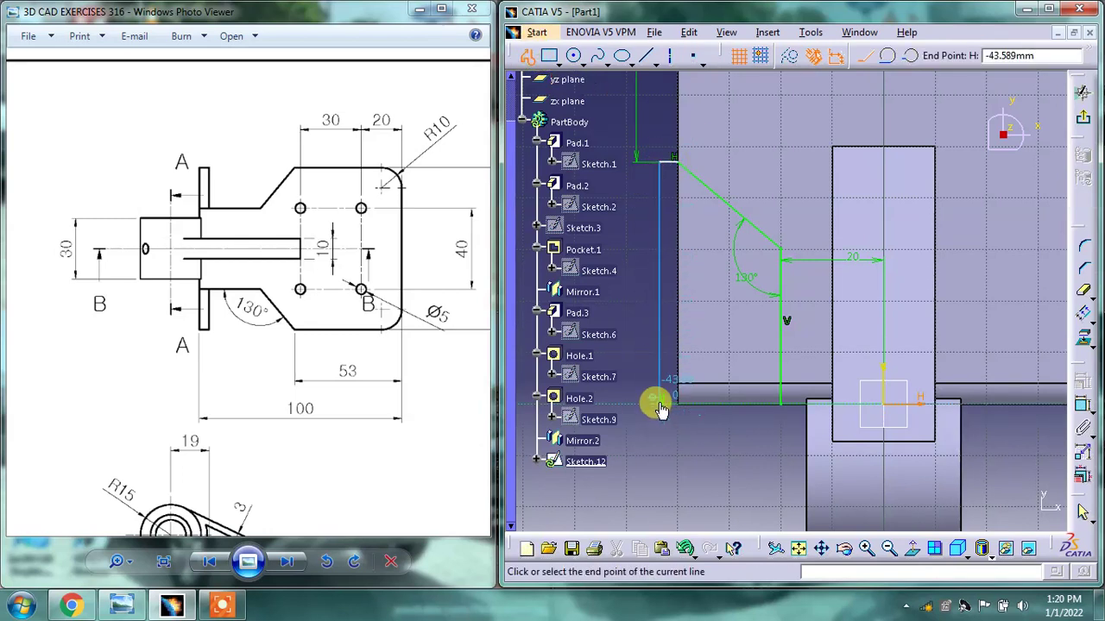
{"action": "left_click", "coordinate": [662, 400]}
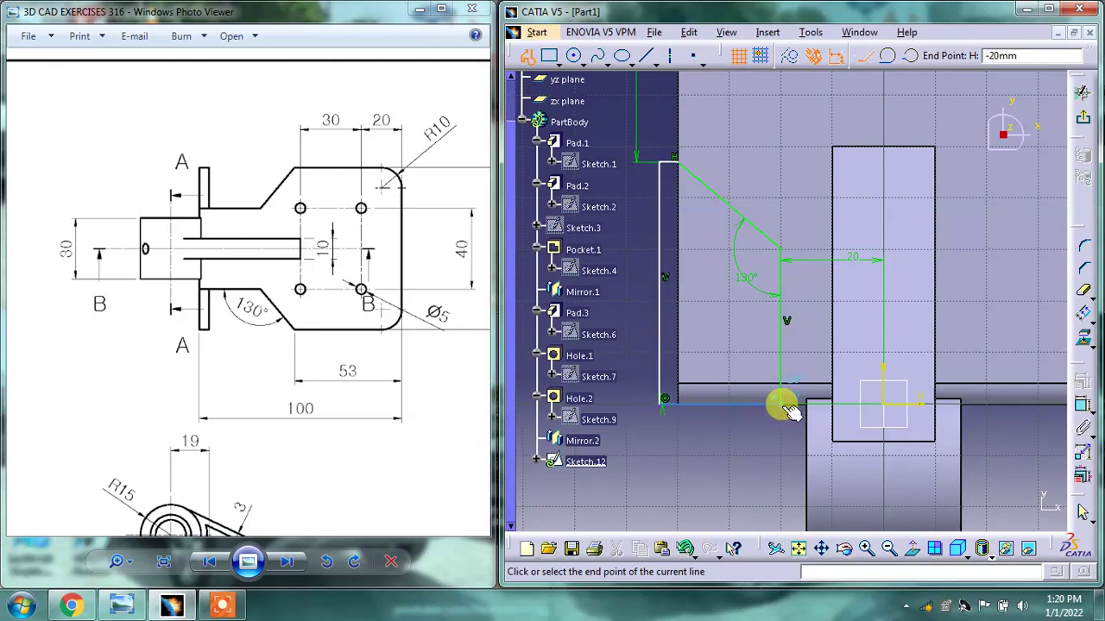
{"action": "left_click", "coordinate": [784, 405]}
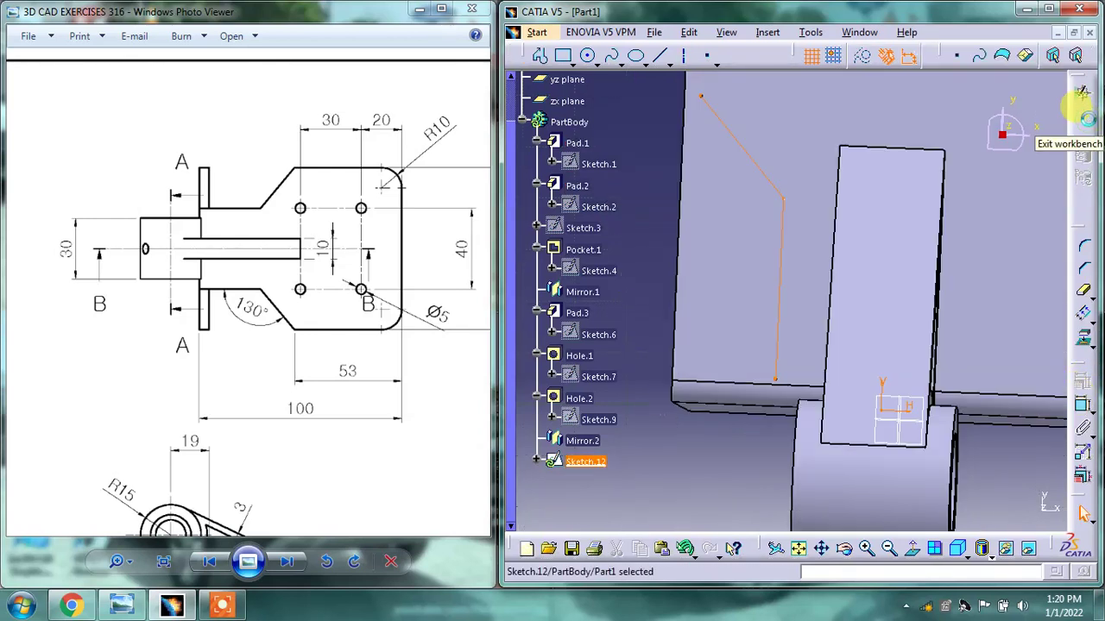
{"action": "left_click", "coordinate": [1085, 122]}
{"action": "left_click", "coordinate": [1025, 502]}
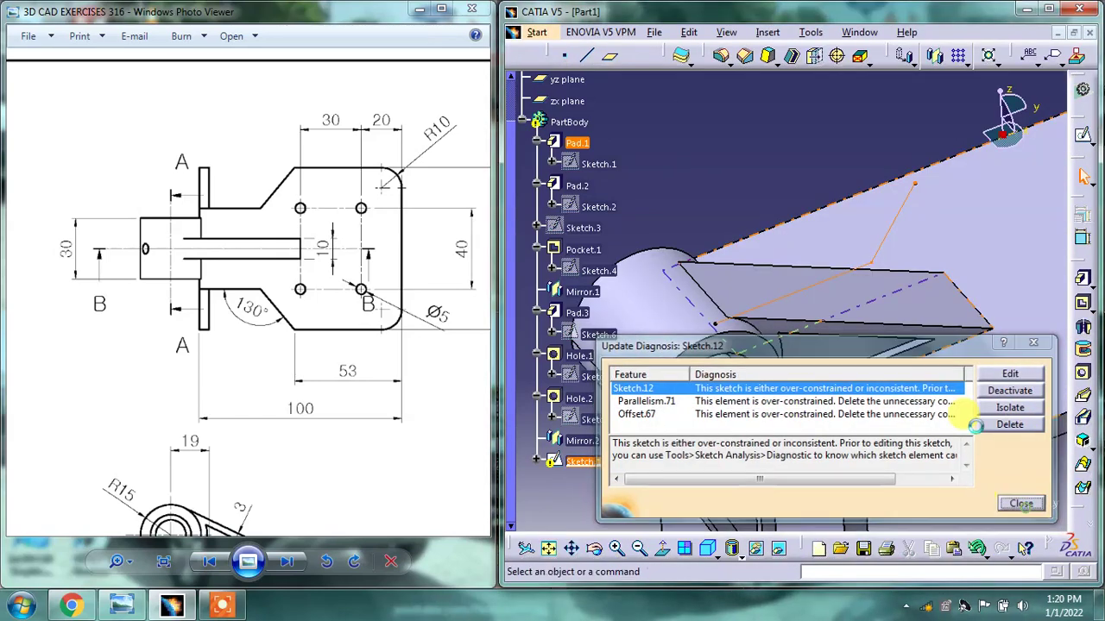
- Delete the conflicting element from Sketch.12, move its left line outward, and exit
{"action": "double_click", "coordinate": [889, 228]}
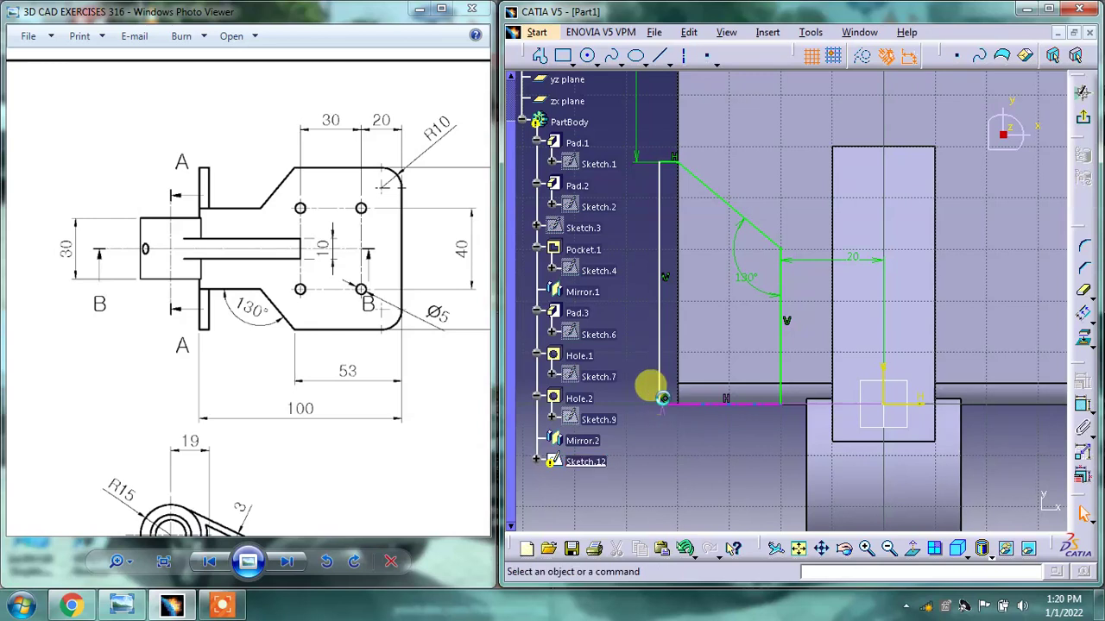
{"action": "right_click", "coordinate": [665, 402]}
{"action": "left_click", "coordinate": [700, 362]}
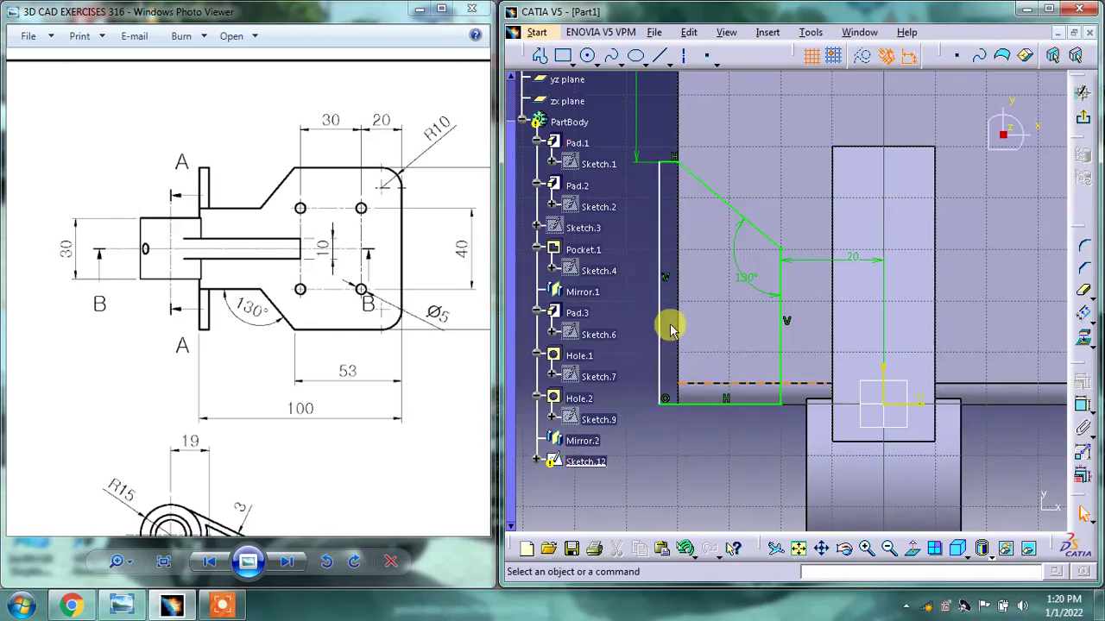
{"action": "mouse_move", "coordinate": [662, 318]}
{"action": "left_mouse_down"}
{"action": "mouse_move", "coordinate": [645, 316]}
{"action": "mouse_move", "coordinate": [672, 324]}
{"action": "left_mouse_up"}
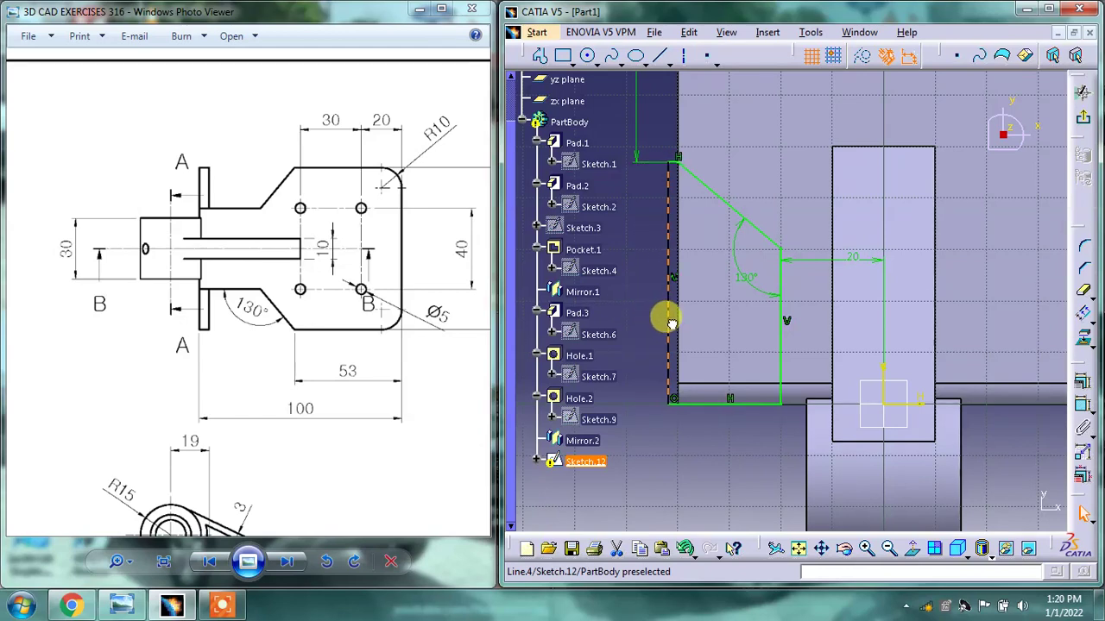
{"action": "left_click", "coordinate": [665, 324]}
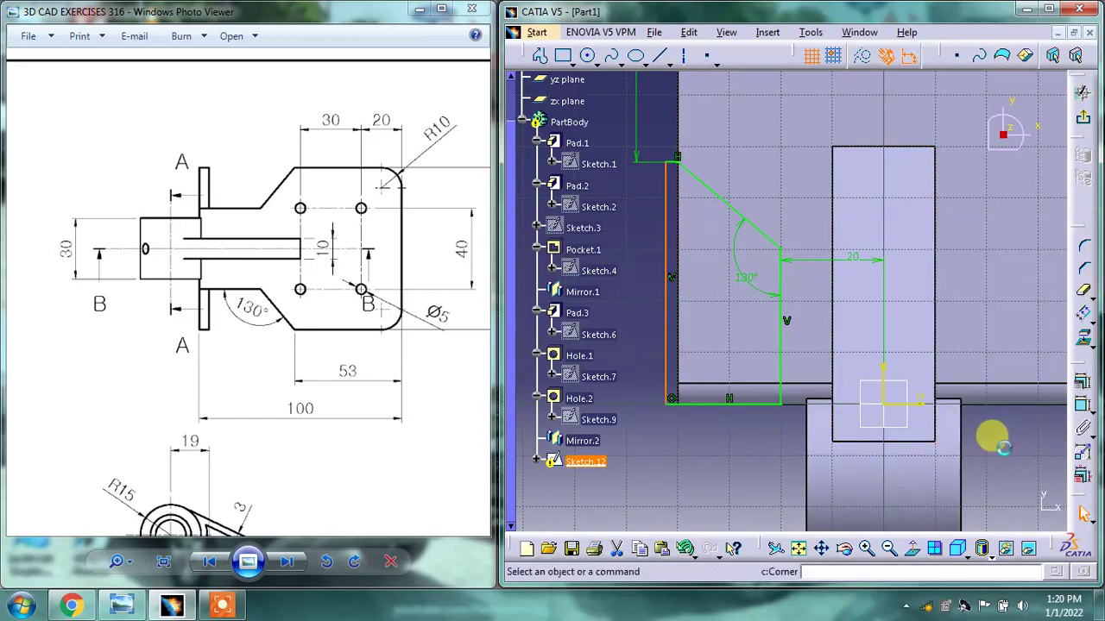
{"action": "left_click", "coordinate": [1080, 112]}
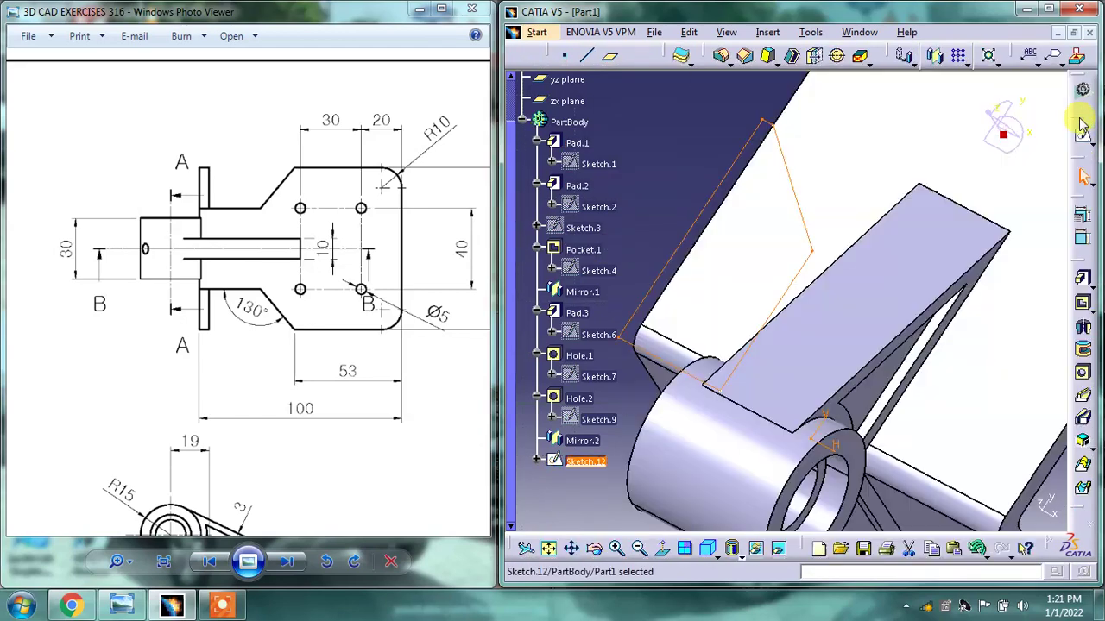
{"action": "left_click_drag", "start_coordinate": [293, 336], "coordinate": [271, 185]}
{"action": "mouse_move", "coordinate": [234, 315]}
{"action": "left_mouse_down"}
{"action": "mouse_move", "coordinate": [234, 247]}
{"action": "mouse_move", "coordinate": [387, 241]}
{"action": "left_mouse_up"}
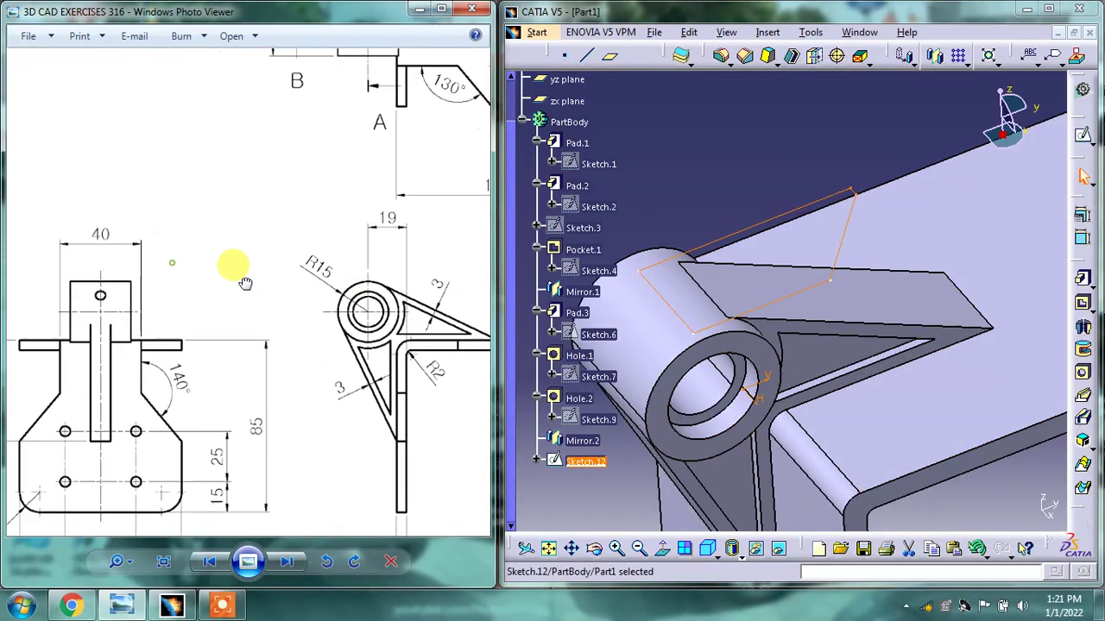
{"action": "mouse_move", "coordinate": [245, 284]}
{"action": "left_mouse_down"}
{"action": "mouse_move", "coordinate": [202, 395]}
{"action": "mouse_move", "coordinate": [167, 370]}
{"action": "mouse_move", "coordinate": [155, 340]}
{"action": "mouse_move", "coordinate": [148, 394]}
{"action": "mouse_move", "coordinate": [82, 438]}
{"action": "mouse_move", "coordinate": [190, 314]}
{"action": "left_mouse_up"}
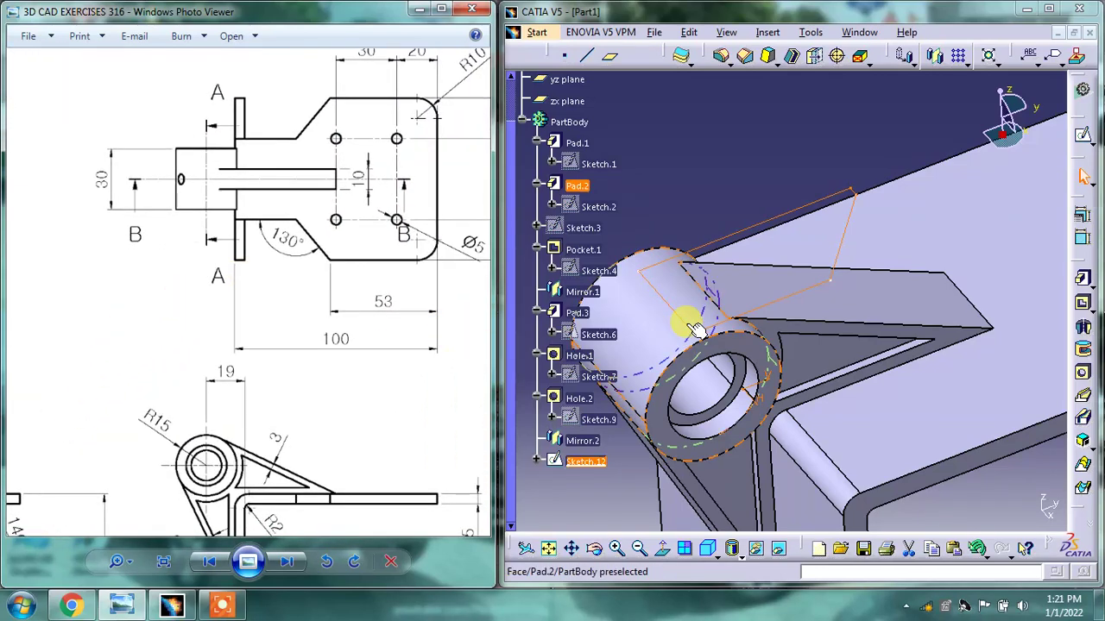
- Create Pocket.3 from Sketch.12 at 5 mm depth, then reopen it to verify
{"action": "mouse_move", "coordinate": [552, 296]}
{"action": "middle_mouse_down"}
{"action": "mouse_move", "coordinate": [998, 373]}
{"action": "mouse_move", "coordinate": [1010, 365]}
{"action": "middle_mouse_up"}
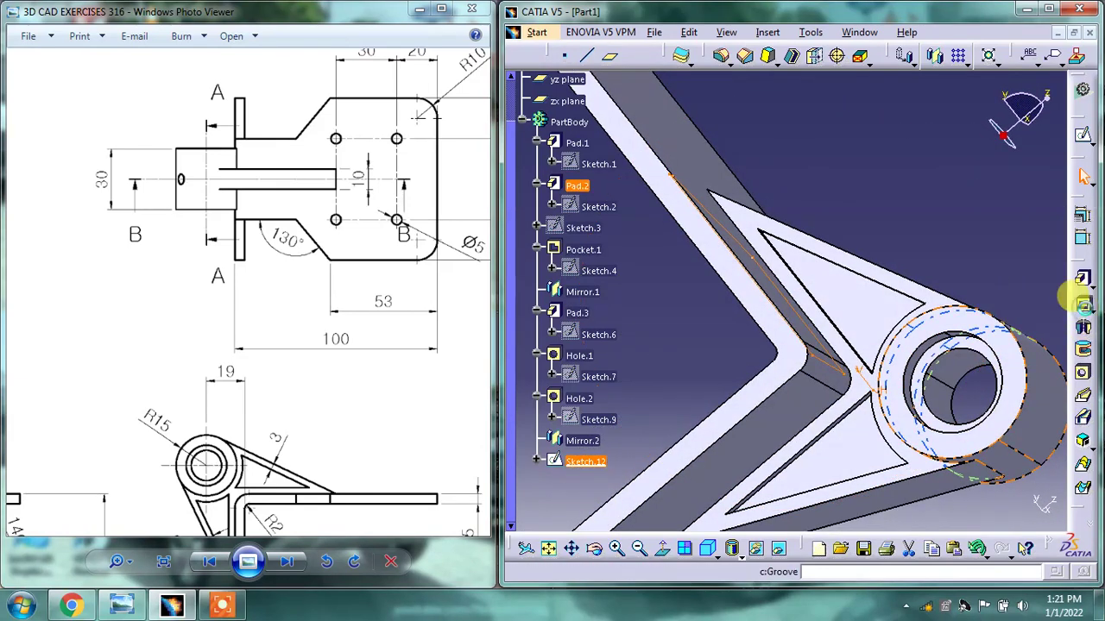
{"action": "left_click", "coordinate": [1081, 302]}
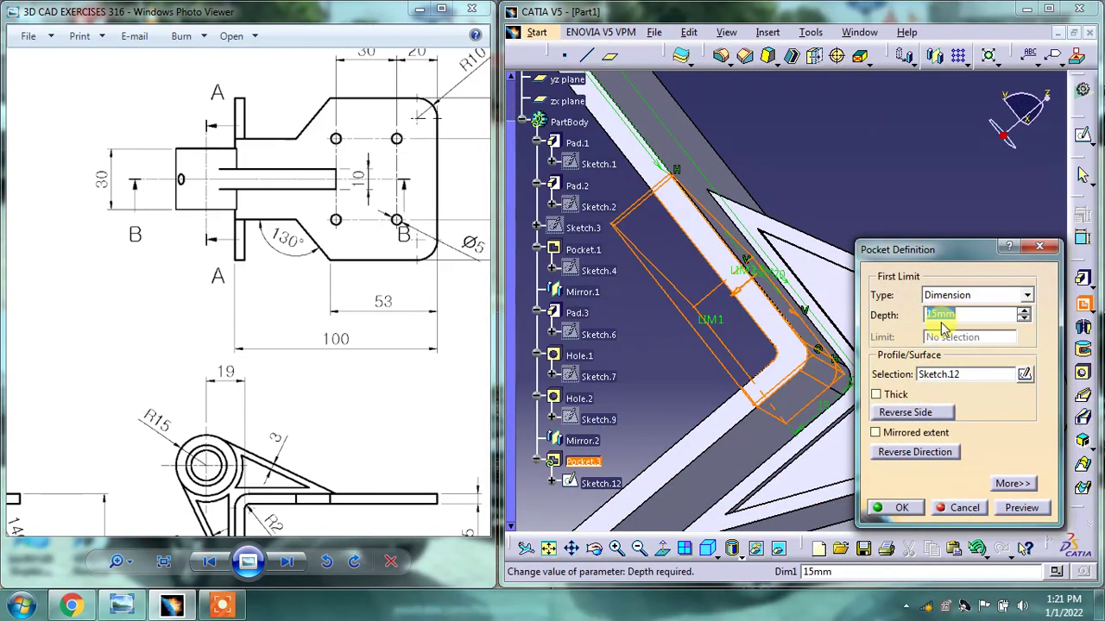
{"action": "left_click_drag", "start_coordinate": [703, 314], "coordinate": [747, 297]}
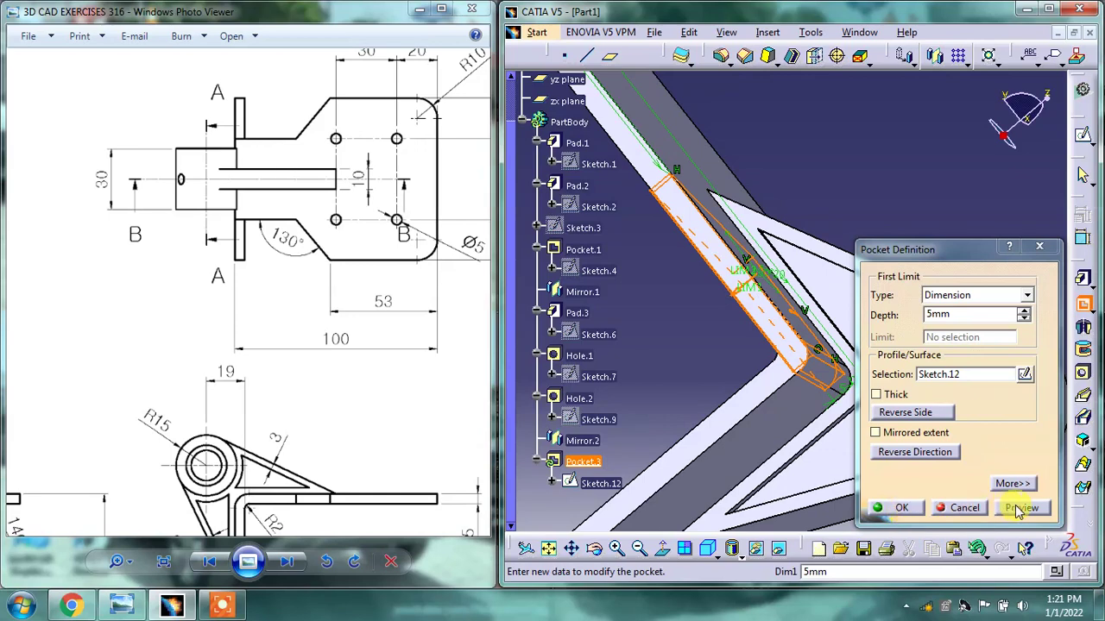
{"action": "left_click", "coordinate": [1018, 509]}
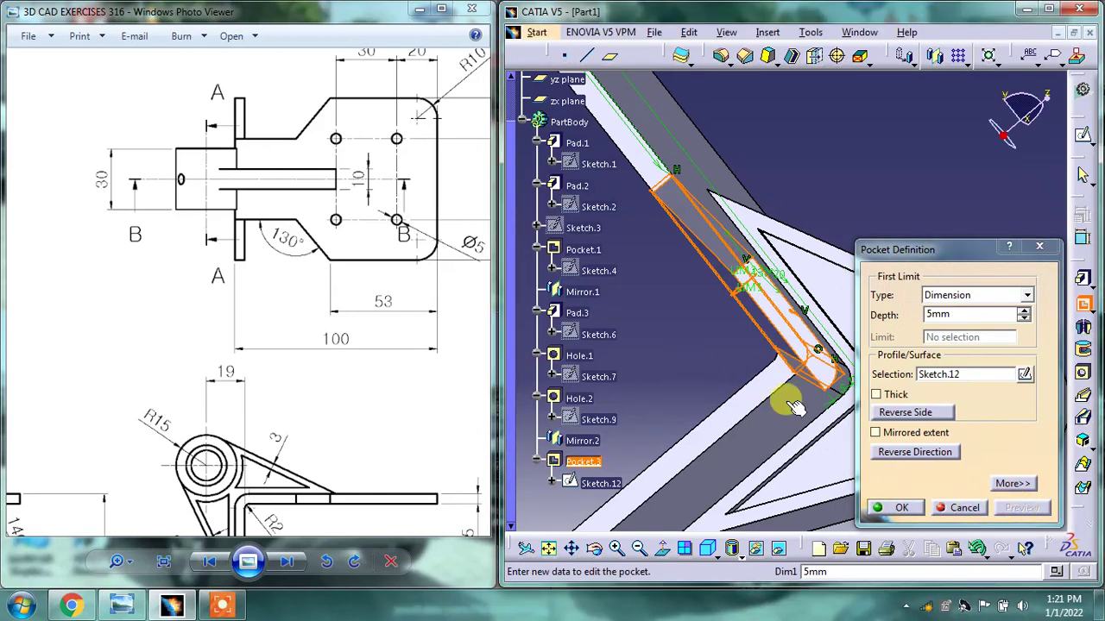
{"action": "left_click", "coordinate": [898, 508]}
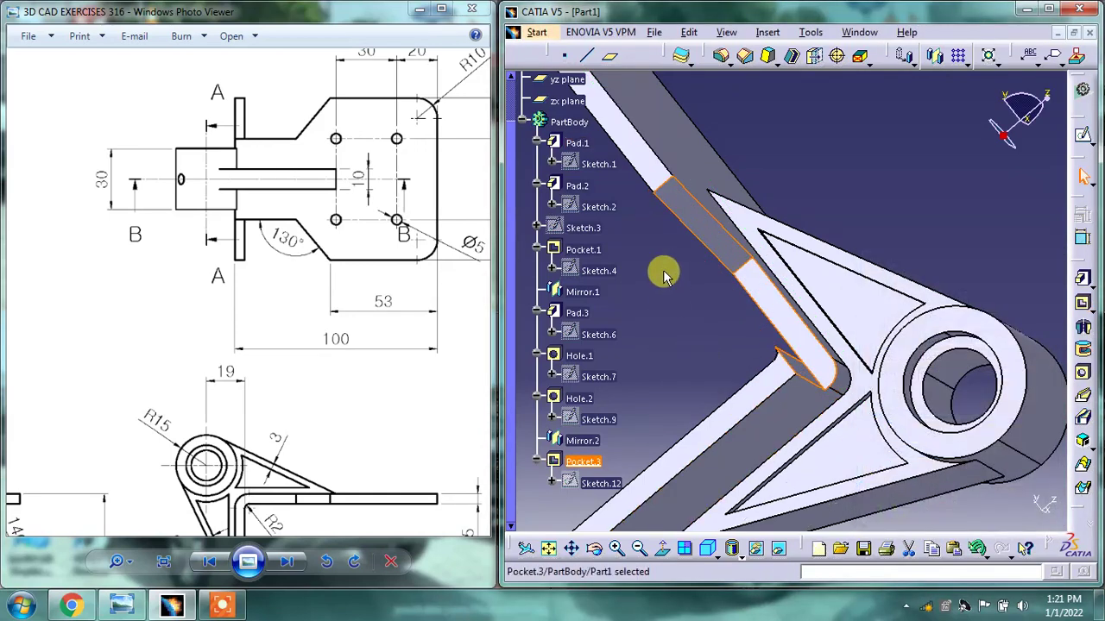
{"action": "mouse_move", "coordinate": [647, 315]}
{"action": "middle_mouse_down"}
{"action": "mouse_move", "coordinate": [686, 328]}
{"action": "mouse_move", "coordinate": [734, 322]}
{"action": "middle_mouse_up"}
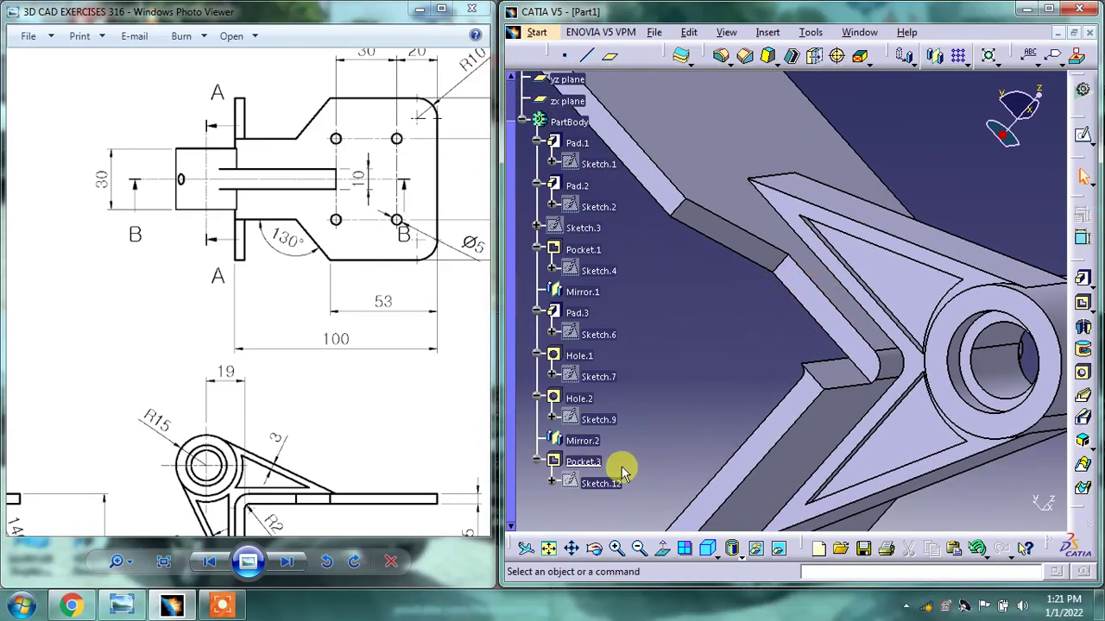
{"action": "double_click", "coordinate": [580, 460]}
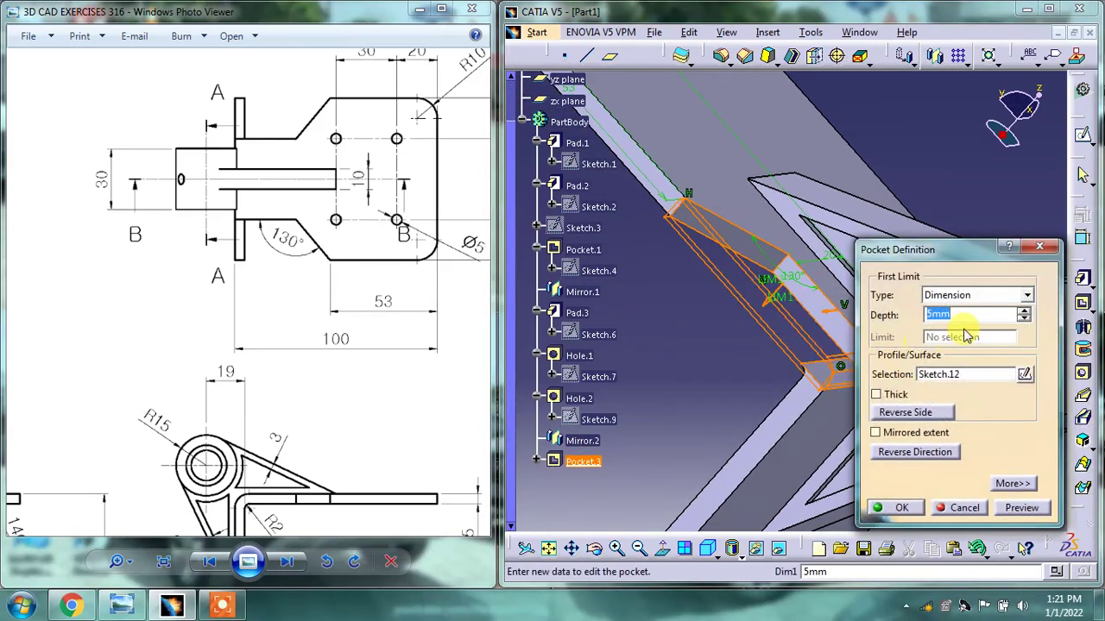
{"action": "left_click", "coordinate": [1023, 509]}
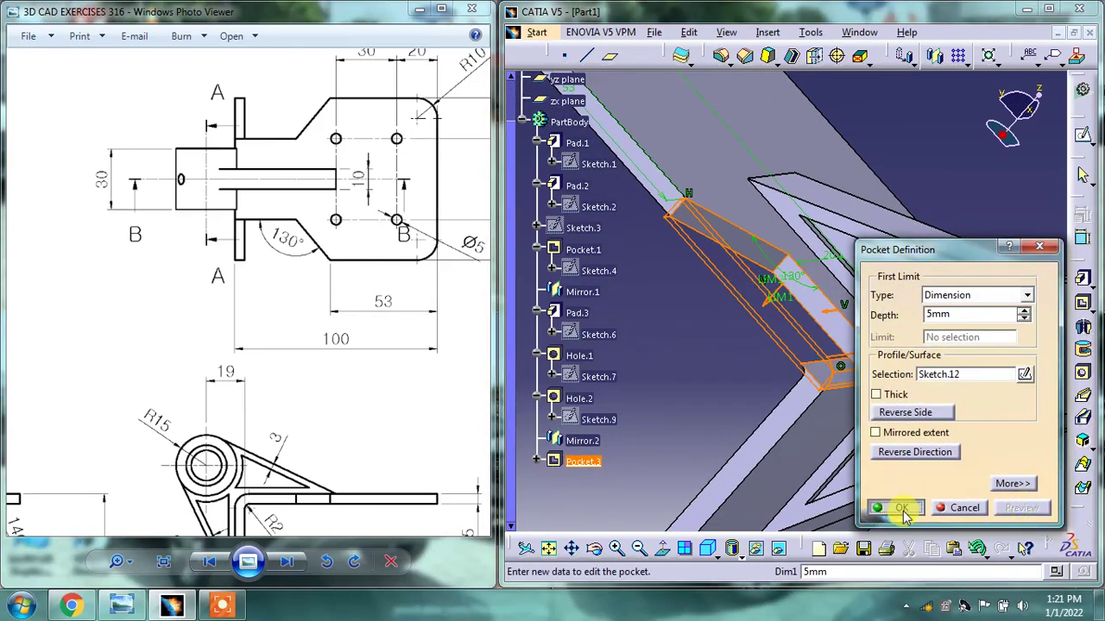
{"action": "left_click", "coordinate": [903, 513]}
{"action": "mouse_move", "coordinate": [765, 301]}
{"action": "middle_mouse_down"}
{"action": "mouse_move", "coordinate": [696, 464]}
{"action": "mouse_move", "coordinate": [704, 440]}
{"action": "mouse_move", "coordinate": [863, 363]}
{"action": "mouse_move", "coordinate": [918, 296]}
{"action": "mouse_move", "coordinate": [730, 338]}
{"action": "mouse_move", "coordinate": [851, 345]}
{"action": "mouse_move", "coordinate": [794, 345]}
{"action": "mouse_move", "coordinate": [734, 324]}
{"action": "mouse_move", "coordinate": [624, 382]}
{"action": "mouse_move", "coordinate": [670, 374]}
{"action": "middle_mouse_up"}
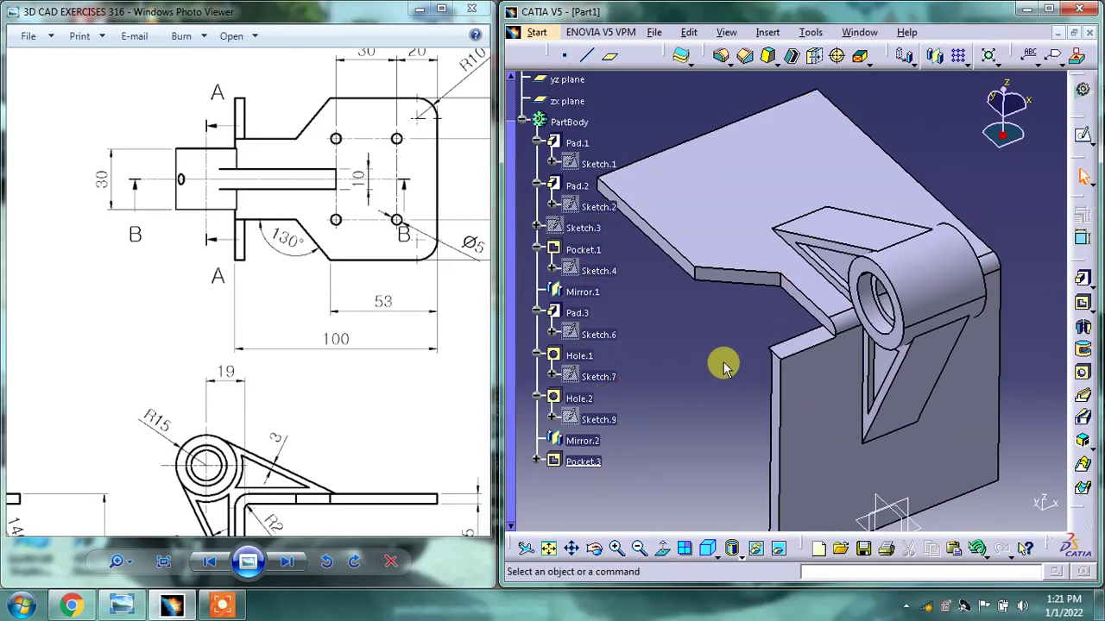
- Mirror Pocket.3 across the yz plane, creating Mirror.3
{"action": "left_click", "coordinate": [585, 461]}
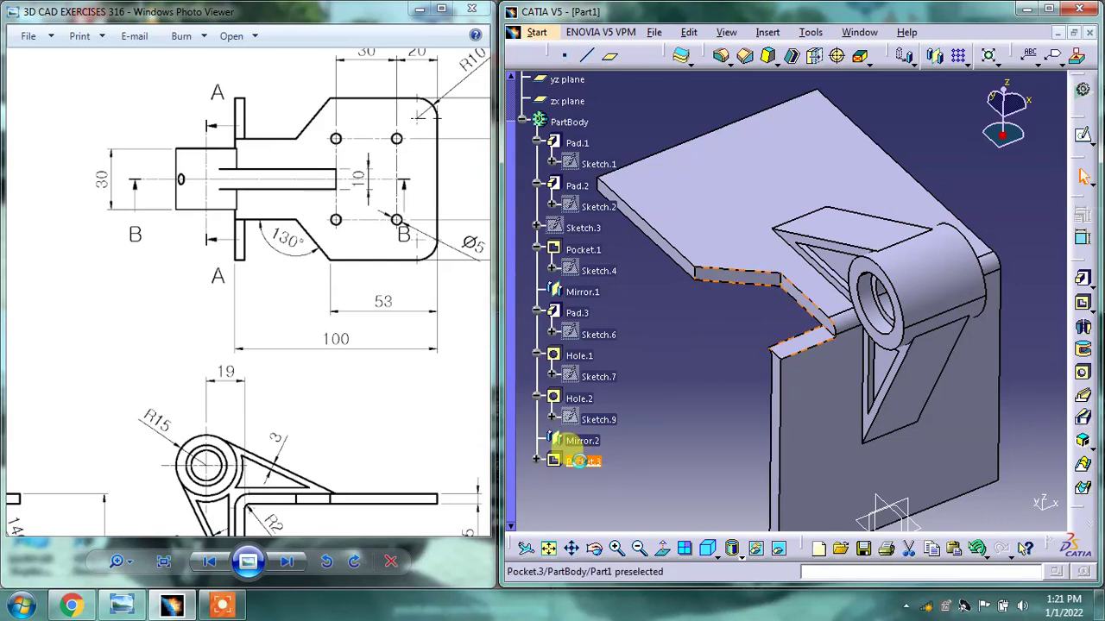
{"action": "middle_click_drag", "start_coordinate": [889, 505], "coordinate": [872, 470]}
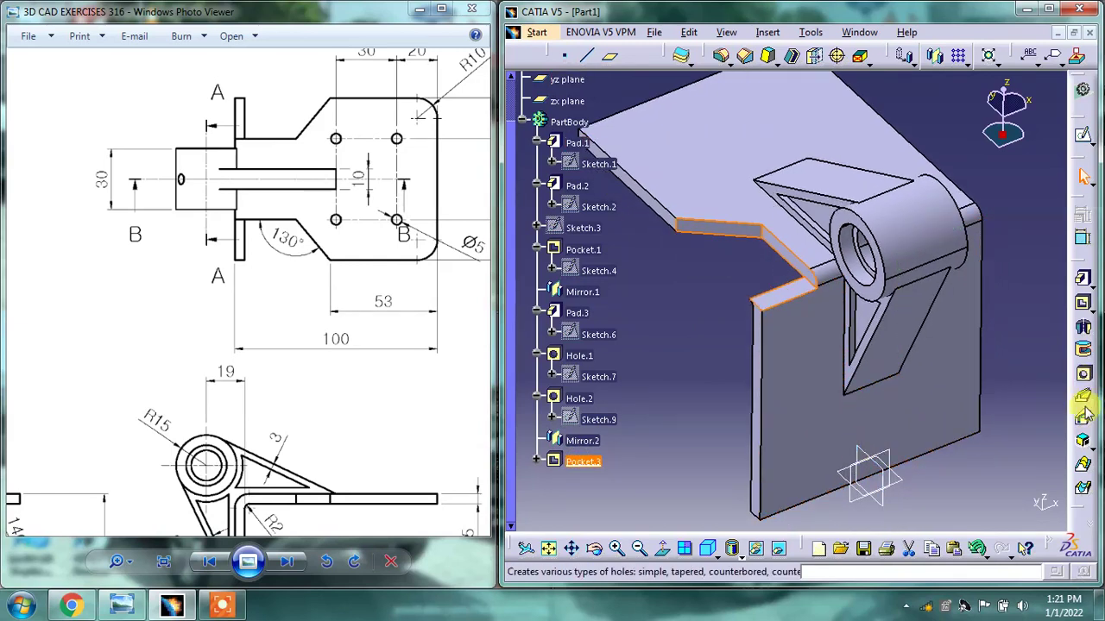
{"action": "left_click", "coordinate": [935, 55]}
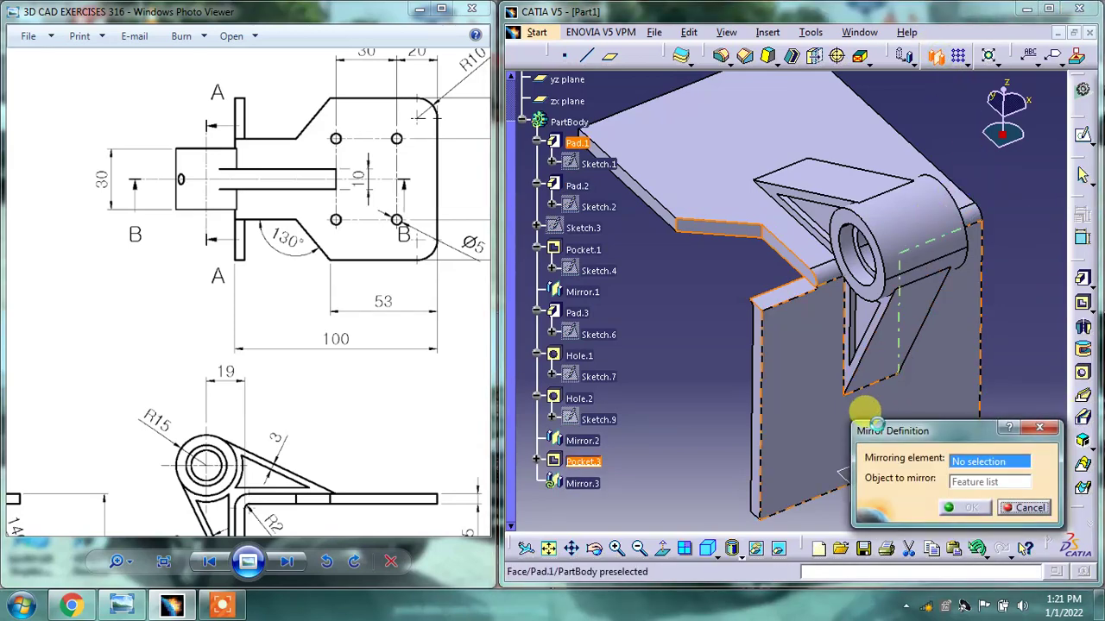
{"action": "key", "text": "Left"}
{"action": "key", "text": "Left"}
{"action": "key", "text": "Left"}
{"action": "left_click", "coordinate": [790, 432]}
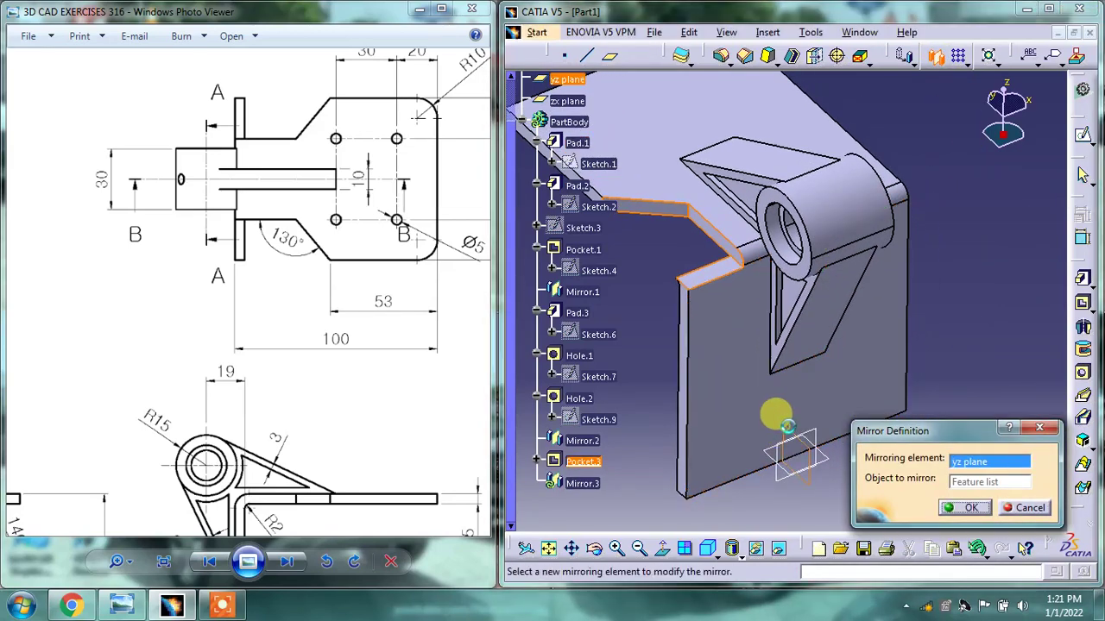
{"action": "left_click", "coordinate": [967, 507]}
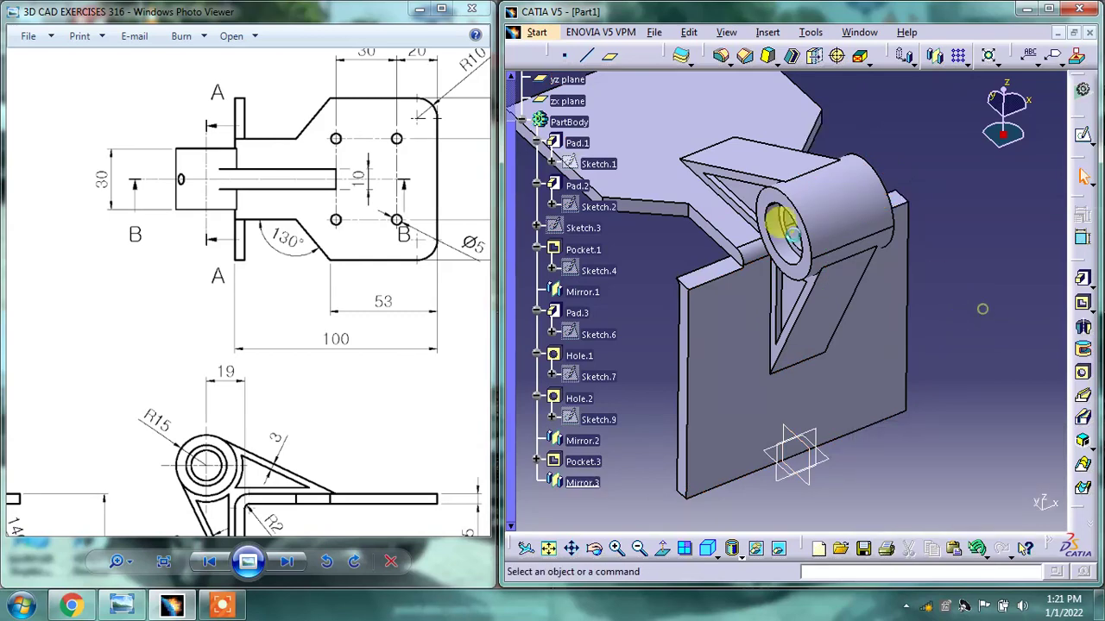
{"action": "mouse_move", "coordinate": [789, 234]}
{"action": "middle_mouse_down"}
{"action": "mouse_move", "coordinate": [734, 323]}
{"action": "mouse_move", "coordinate": [716, 227]}
{"action": "mouse_move", "coordinate": [687, 180]}
{"action": "mouse_move", "coordinate": [786, 319]}
{"action": "middle_mouse_up"}
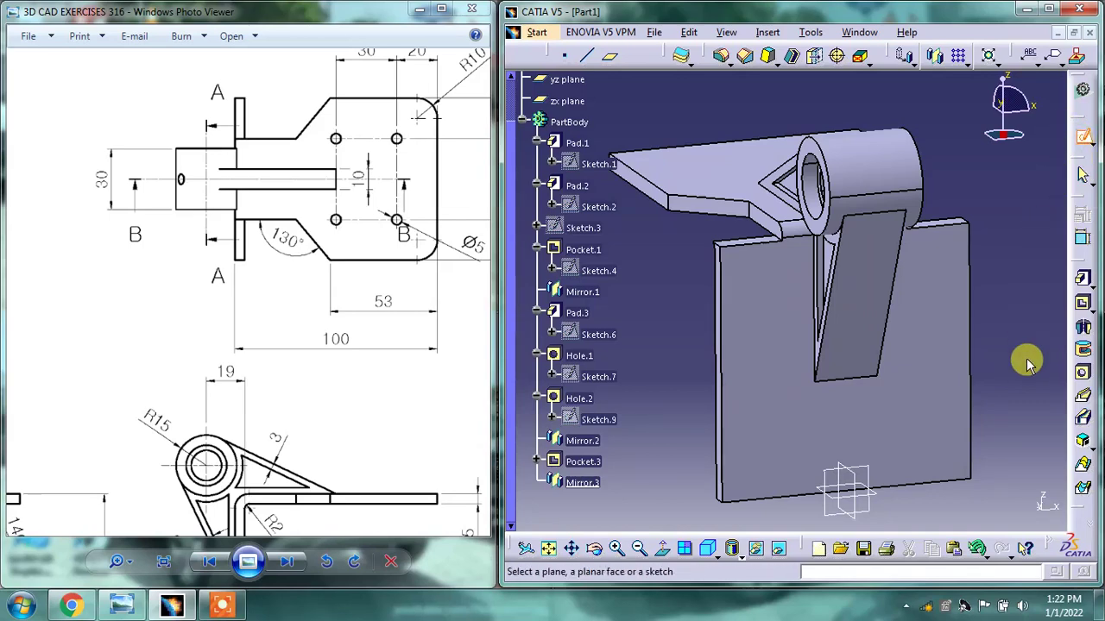
- Begin Sketch.13 on the vertical plate's front face, with the drawing's front view alongside
{"action": "left_click", "coordinate": [751, 327]}
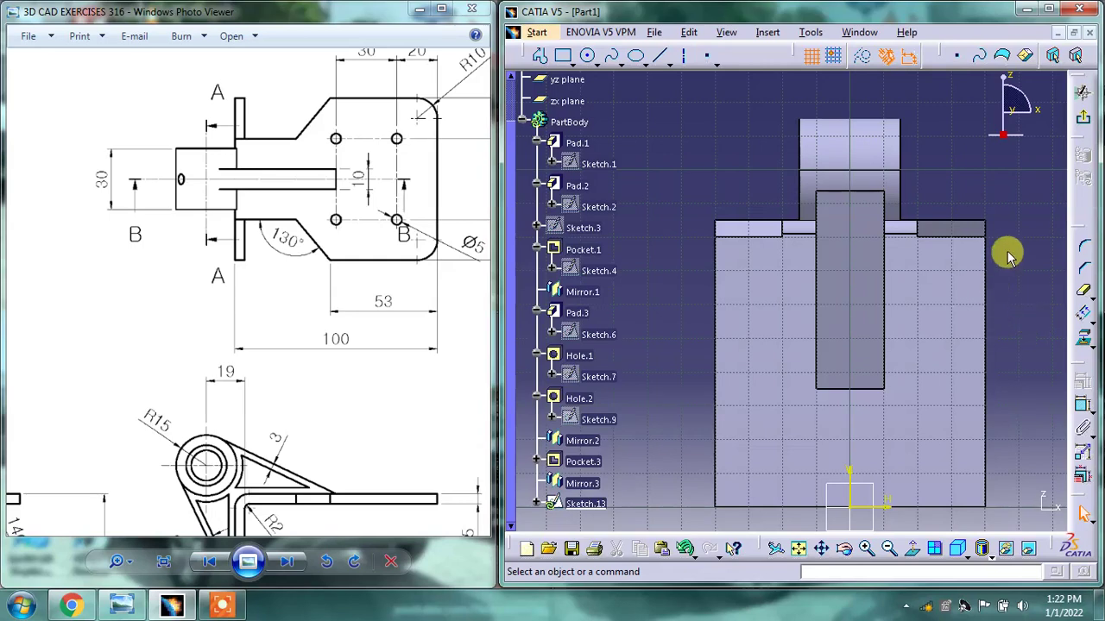
{"action": "left_click_drag", "start_coordinate": [117, 468], "coordinate": [383, 267]}
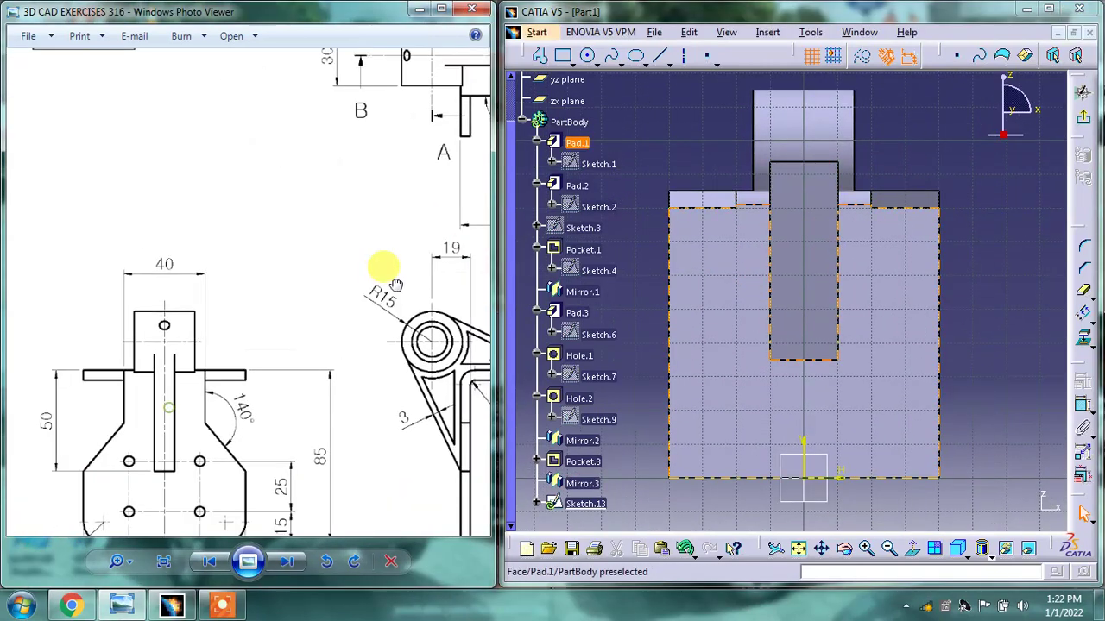
{"action": "left_click", "coordinate": [1017, 208]}
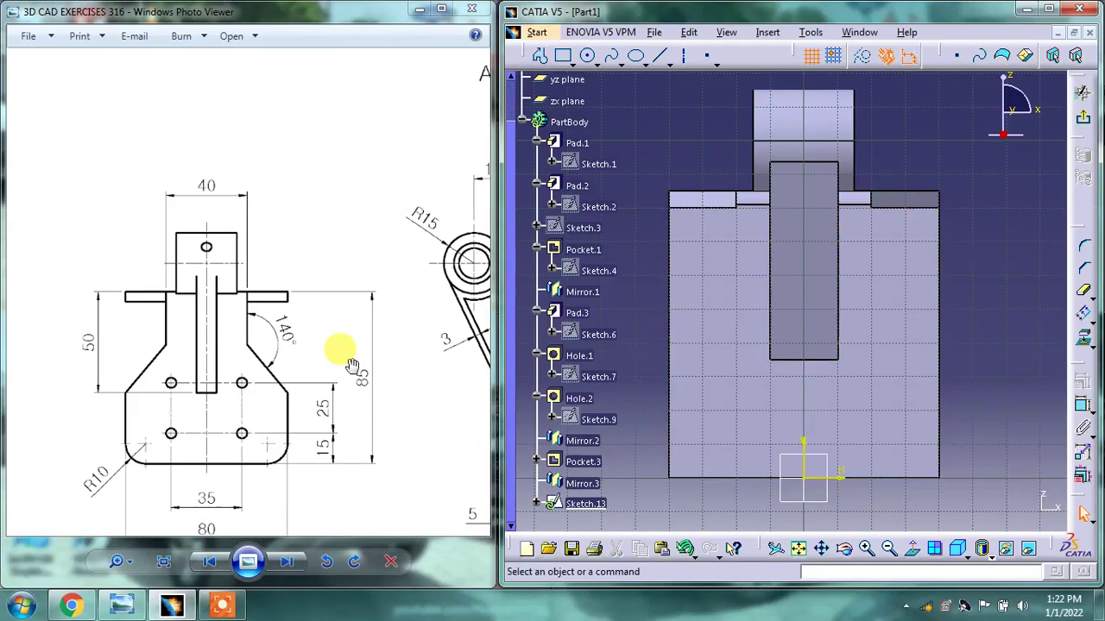
{"action": "mouse_move", "coordinate": [352, 364]}
{"action": "left_mouse_down"}
{"action": "mouse_move", "coordinate": [323, 305]}
{"action": "mouse_move", "coordinate": [215, 313]}
{"action": "mouse_move", "coordinate": [138, 390]}
{"action": "mouse_move", "coordinate": [271, 353]}
{"action": "mouse_move", "coordinate": [308, 298]}
{"action": "left_mouse_up"}
{"action": "left_click", "coordinate": [986, 239]}
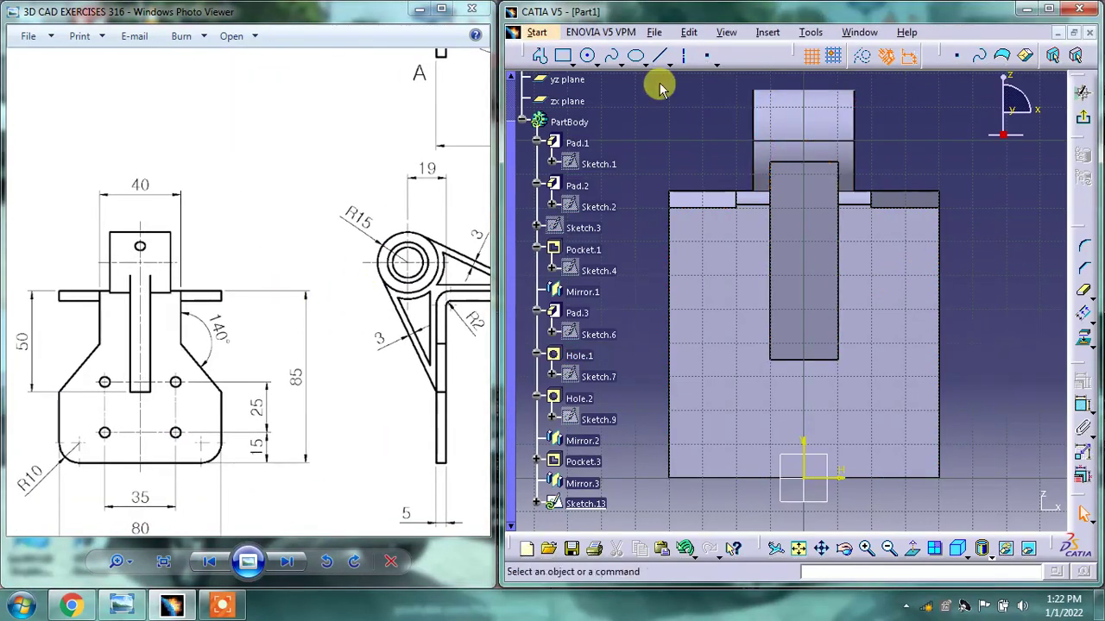
- Draw a vertical line joined to a diagonal line on the plate
{"action": "left_click", "coordinate": [540, 55]}
{"action": "left_click", "coordinate": [885, 226]}
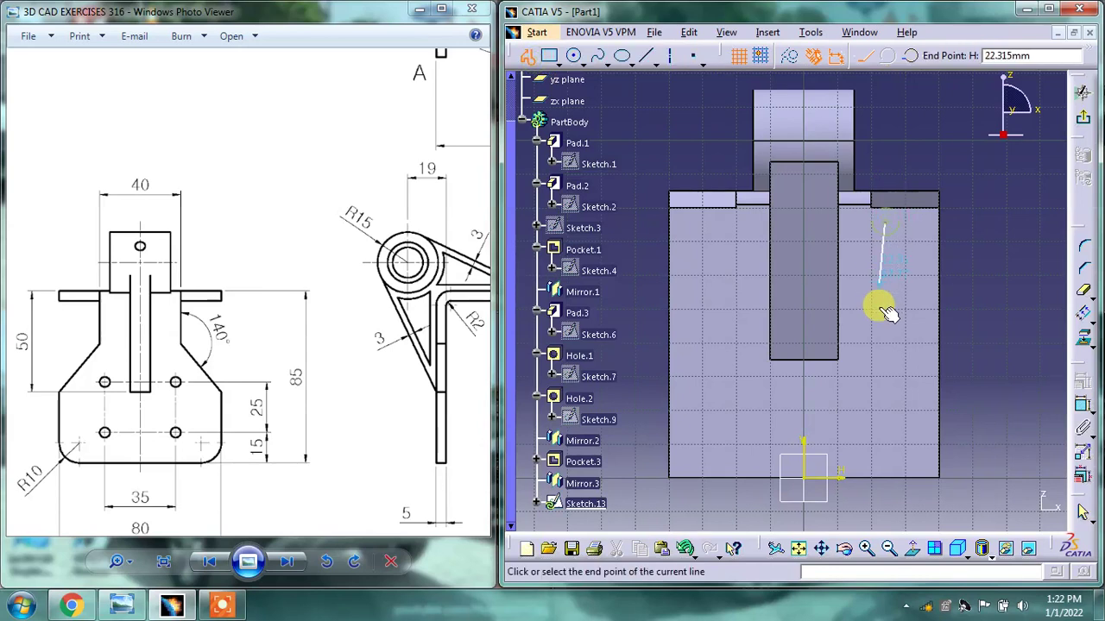
{"action": "left_click", "coordinate": [885, 330]}
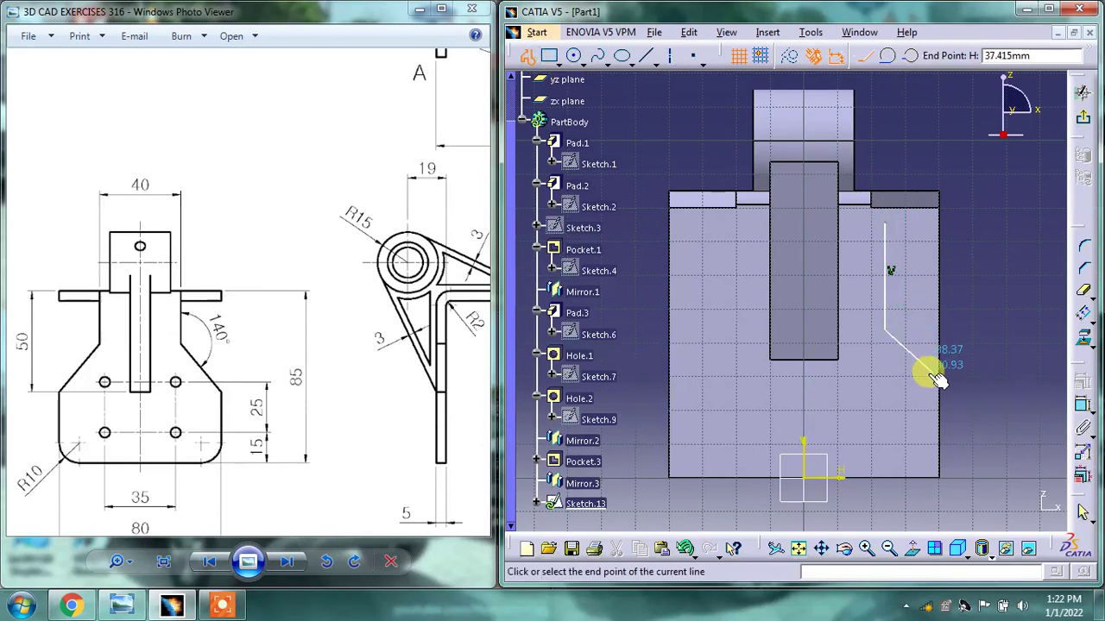
{"action": "double_click", "coordinate": [926, 375]}
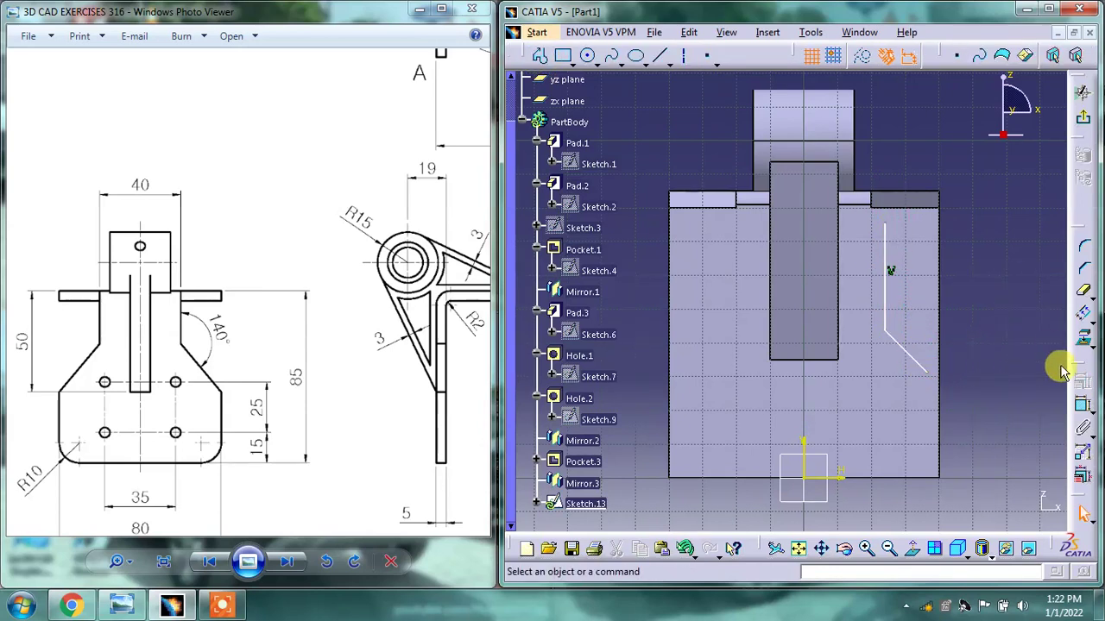
- Constrain the angle between the two lines to 140°, checking against the reference drawing
{"action": "left_click", "coordinate": [1083, 404]}
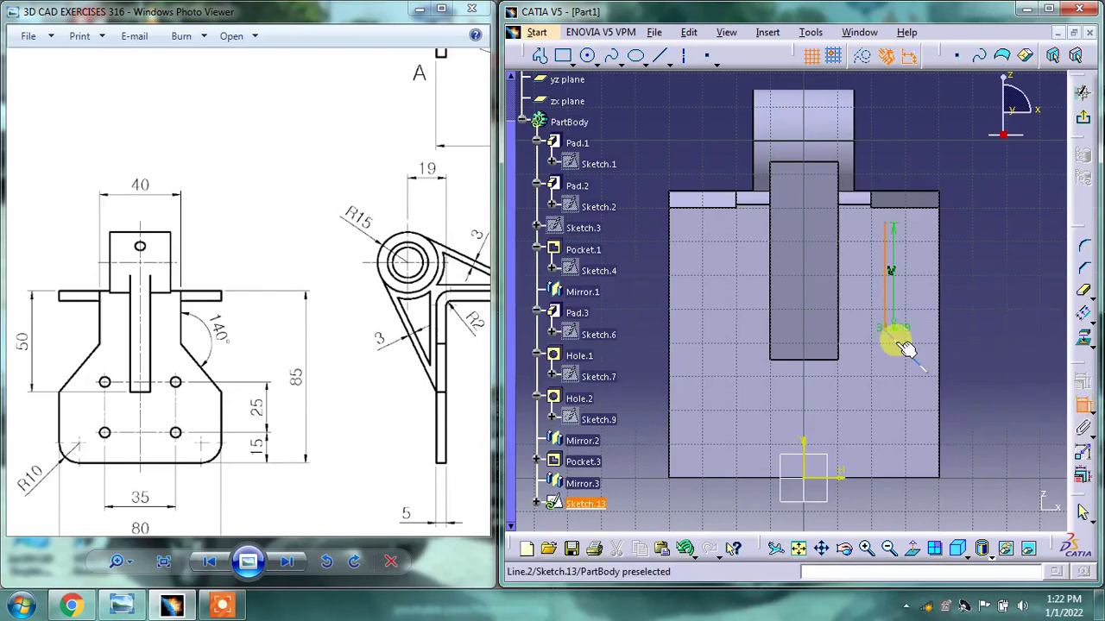
{"action": "left_click", "coordinate": [904, 347]}
{"action": "left_click", "coordinate": [917, 304]}
{"action": "double_click", "coordinate": [919, 299]}
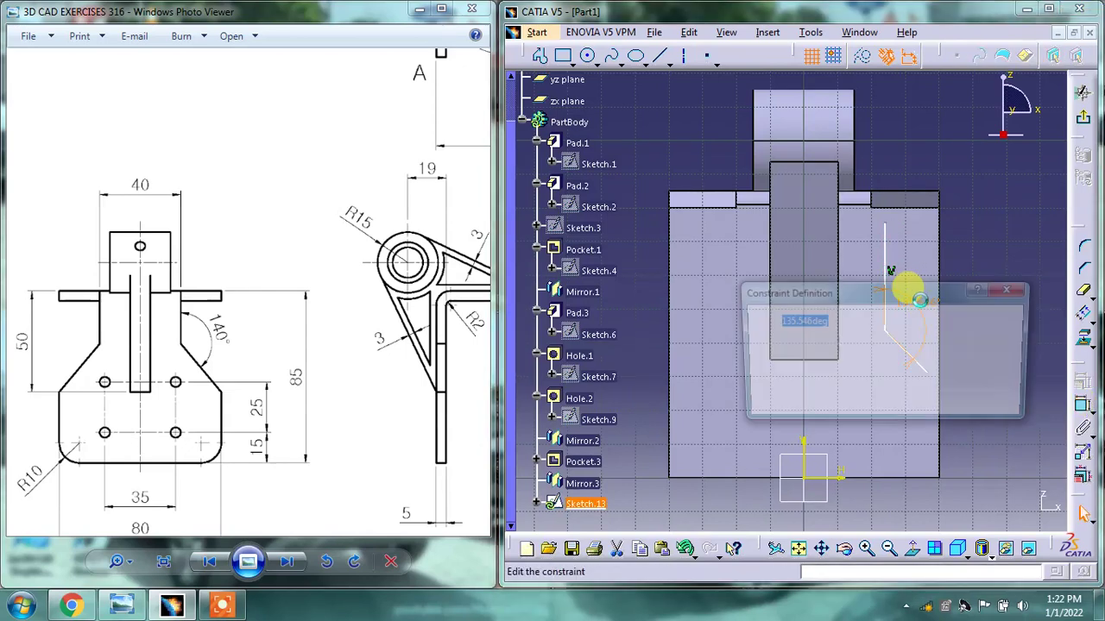
{"action": "type", "text": "140"}
{"action": "key", "text": "Return"}
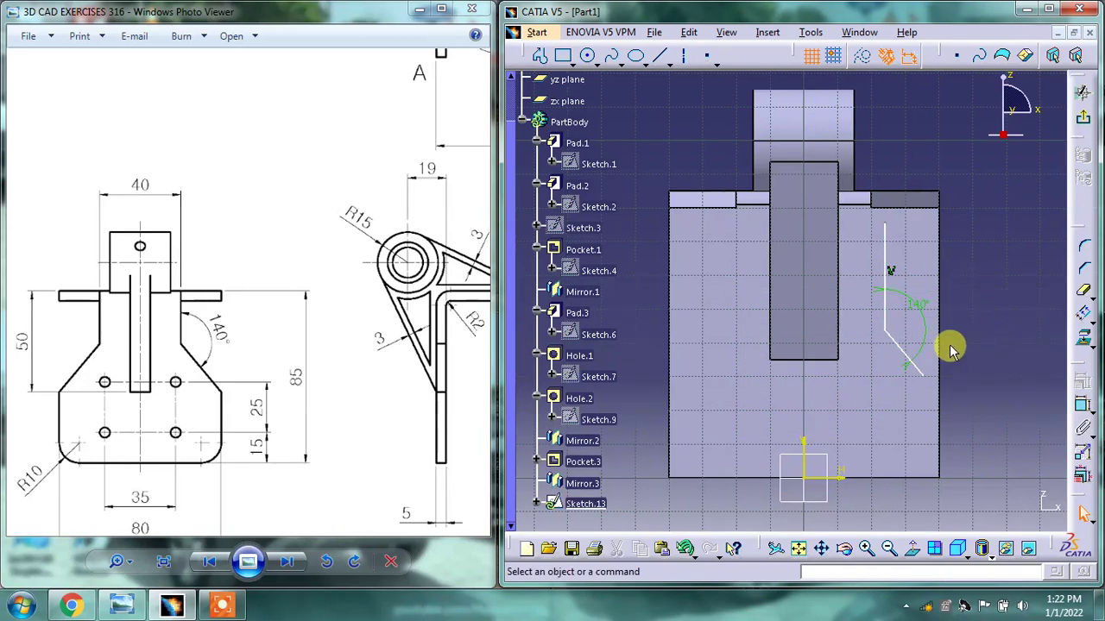
{"action": "left_click_drag", "start_coordinate": [304, 397], "coordinate": [331, 348]}
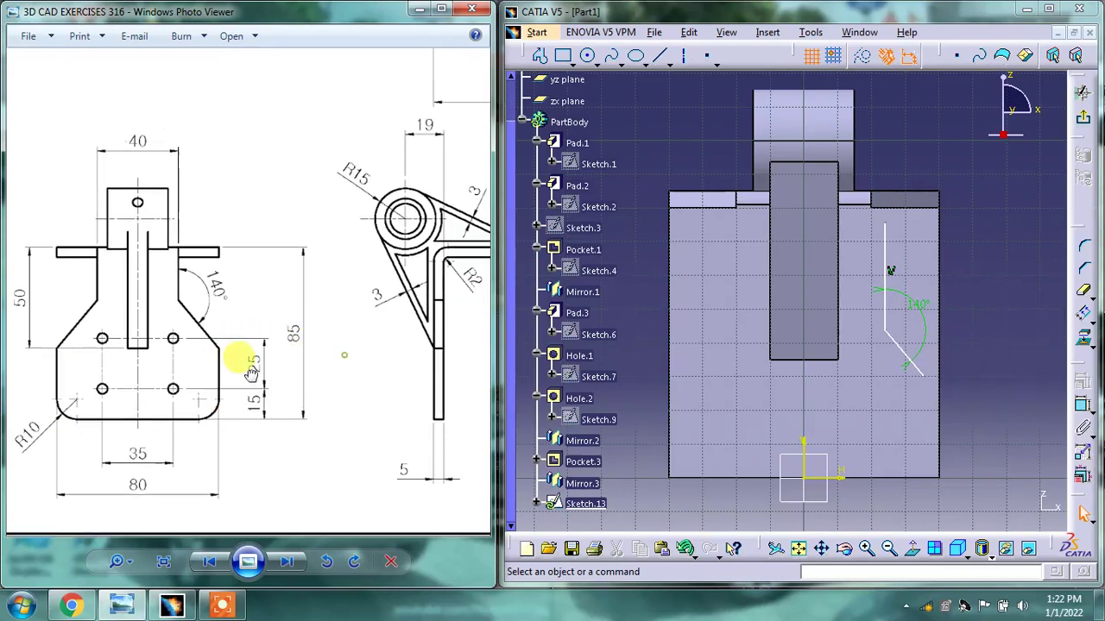
{"action": "left_click_drag", "start_coordinate": [239, 358], "coordinate": [108, 424]}
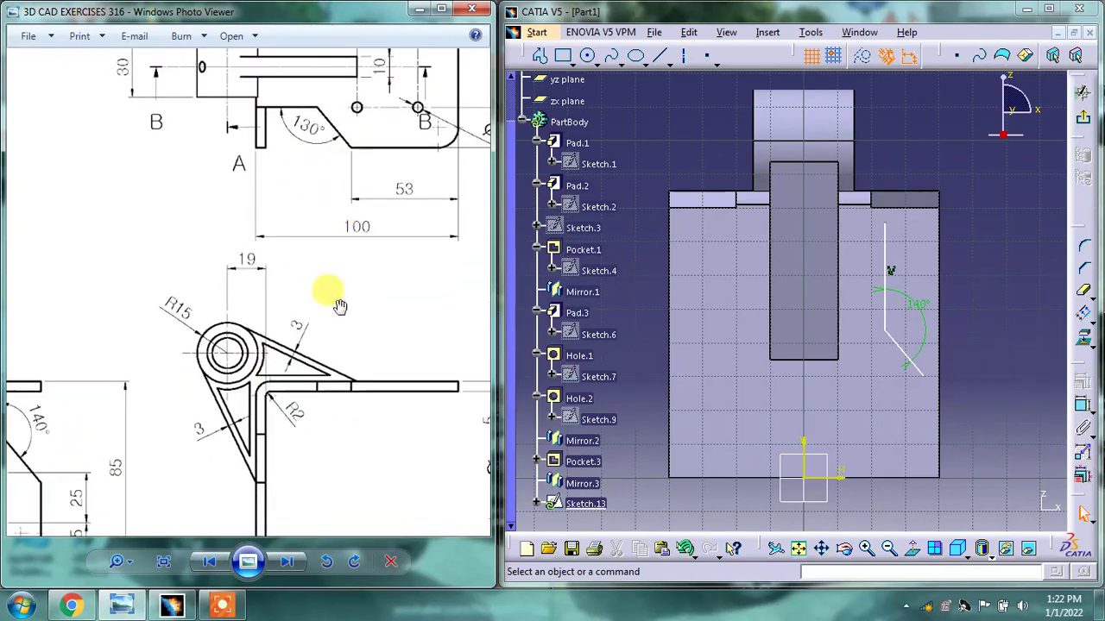
{"action": "left_click_drag", "start_coordinate": [339, 306], "coordinate": [395, 167]}
{"action": "left_click_drag", "start_coordinate": [274, 273], "coordinate": [348, 277]}
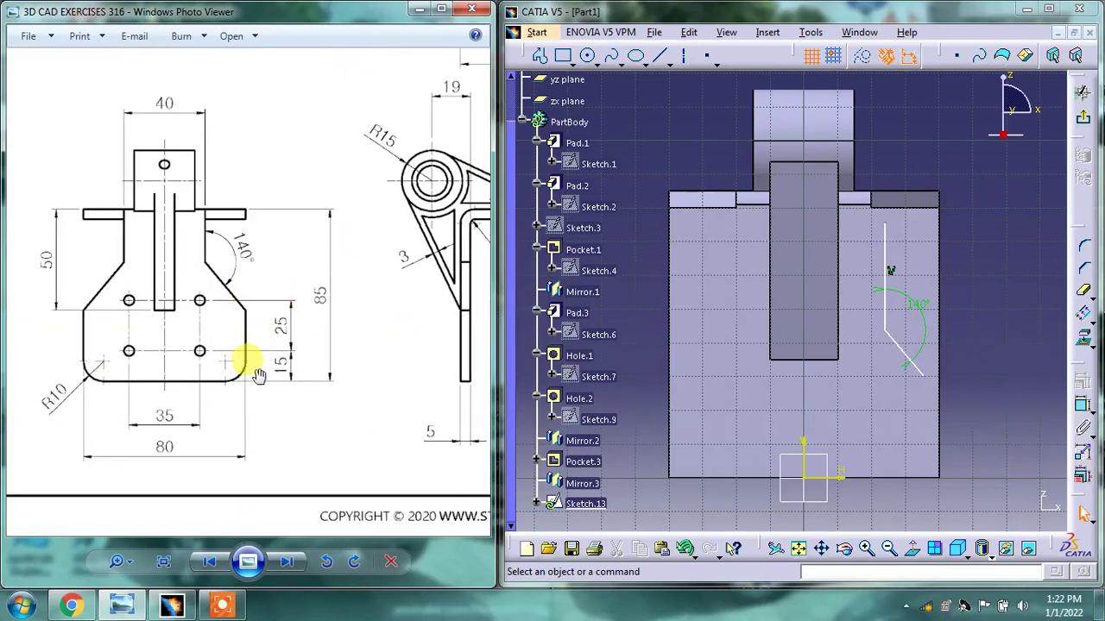
{"action": "left_click_drag", "start_coordinate": [200, 345], "coordinate": [220, 341]}
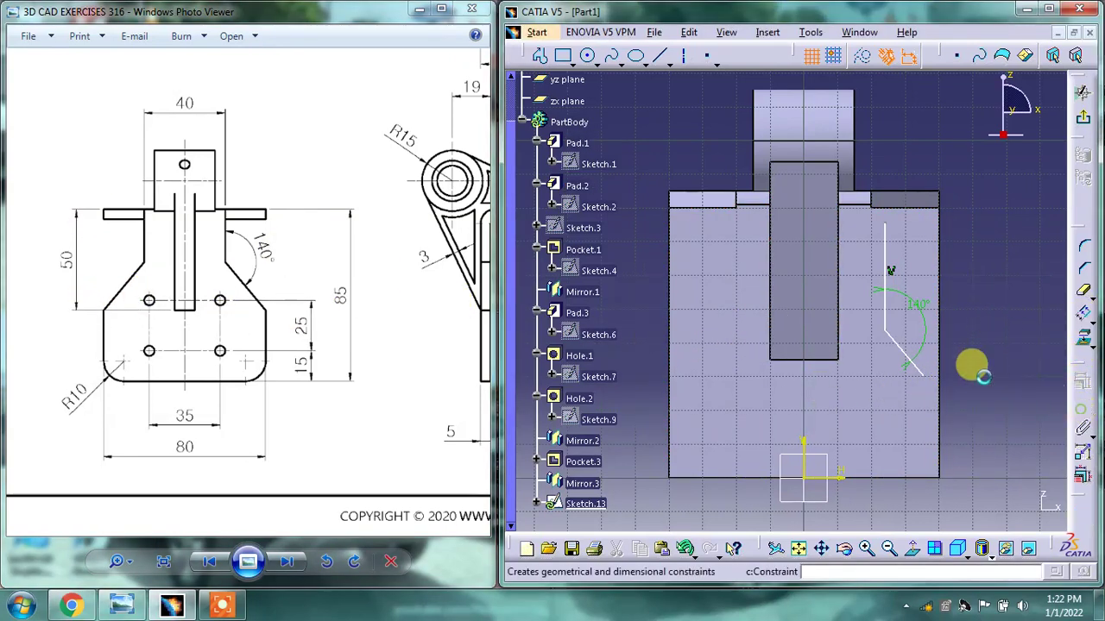
- Dimension the slanted line's lower endpoint 50 mm from the plate's top edge
{"action": "left_click", "coordinate": [924, 377]}
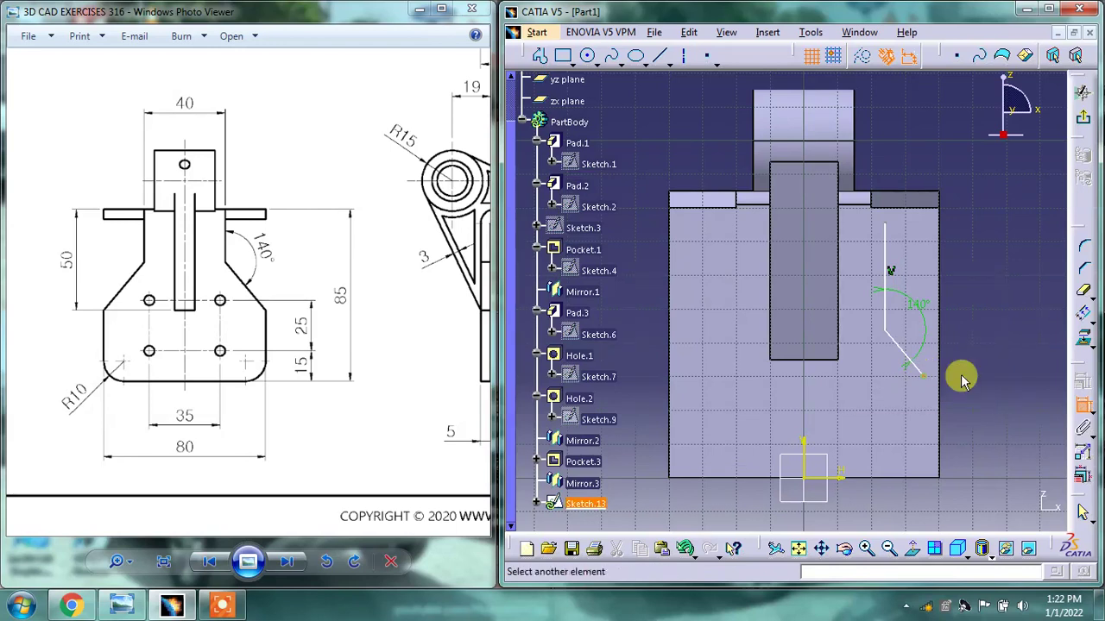
{"action": "left_click", "coordinate": [936, 191]}
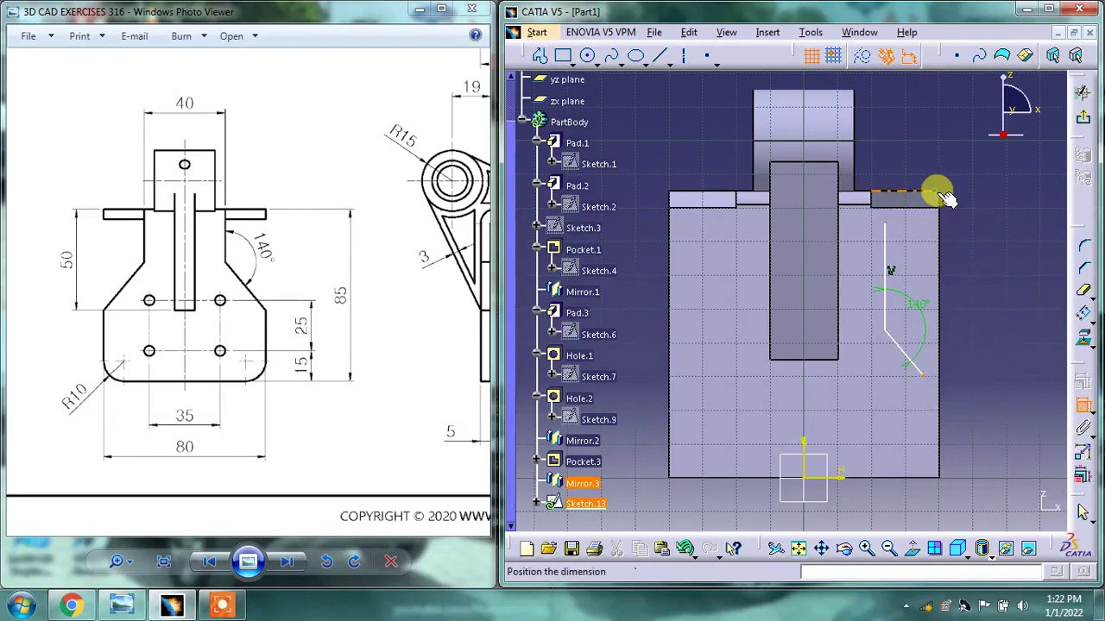
{"action": "left_click", "coordinate": [978, 238]}
{"action": "double_click", "coordinate": [953, 222]}
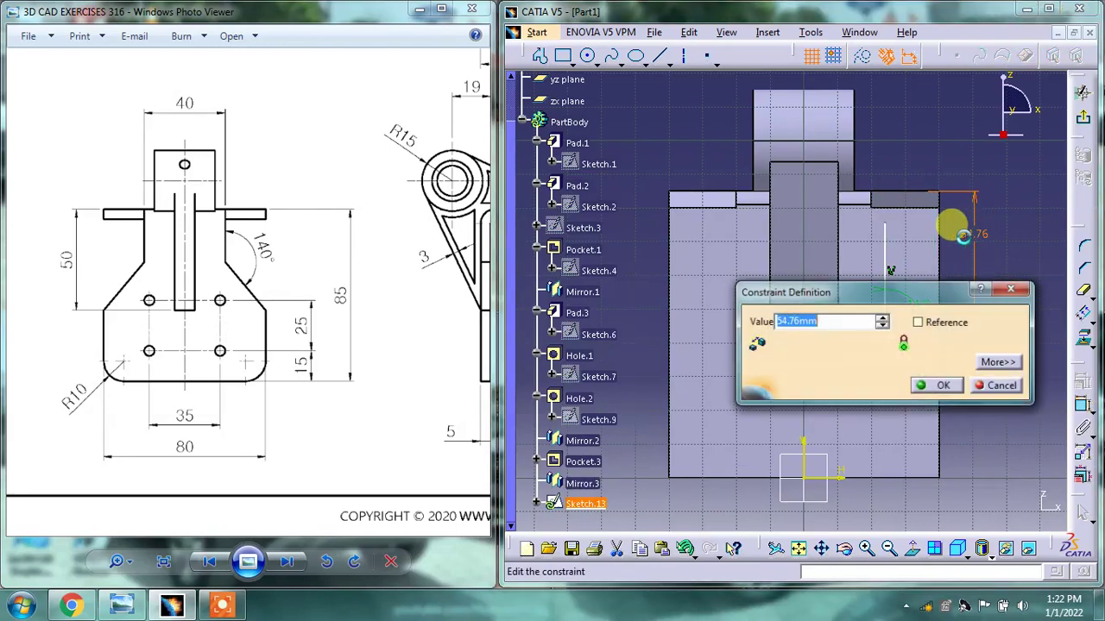
{"action": "type", "text": "50"}
{"action": "key", "text": "Return"}
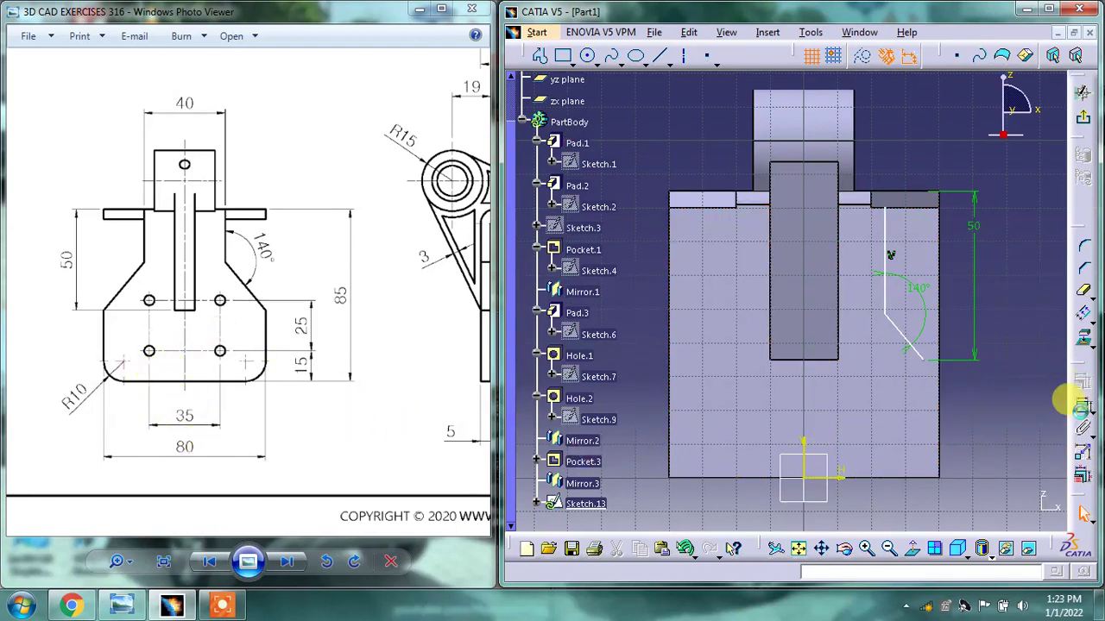
- Set the slanted line's lower endpoint 40 mm horizontally from the vertical axis
{"action": "left_click", "coordinate": [1079, 406]}
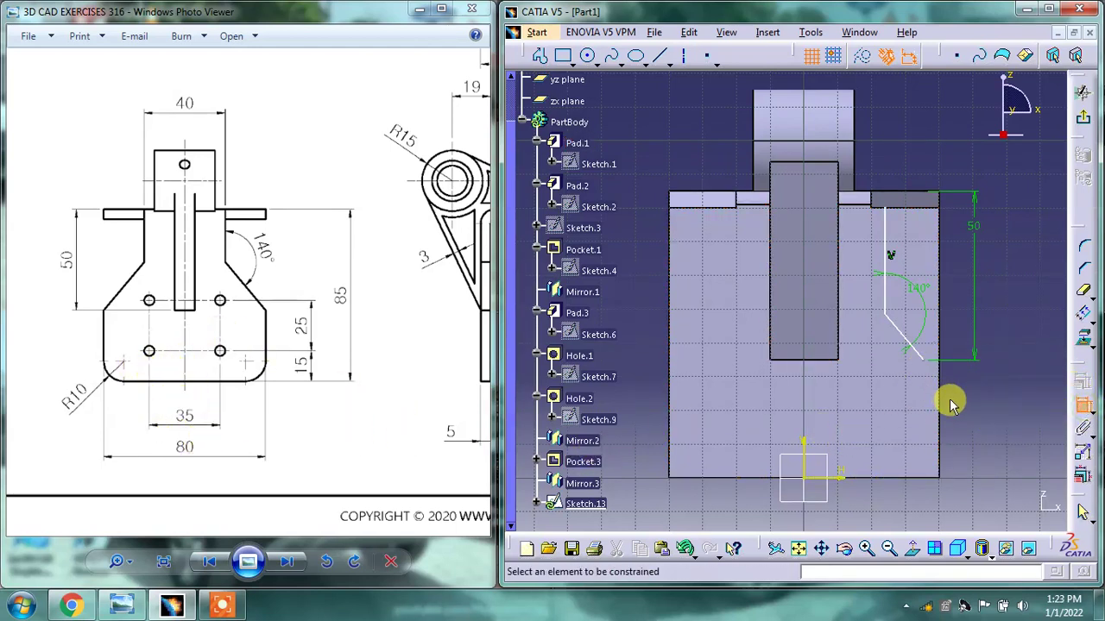
{"action": "left_click", "coordinate": [924, 362]}
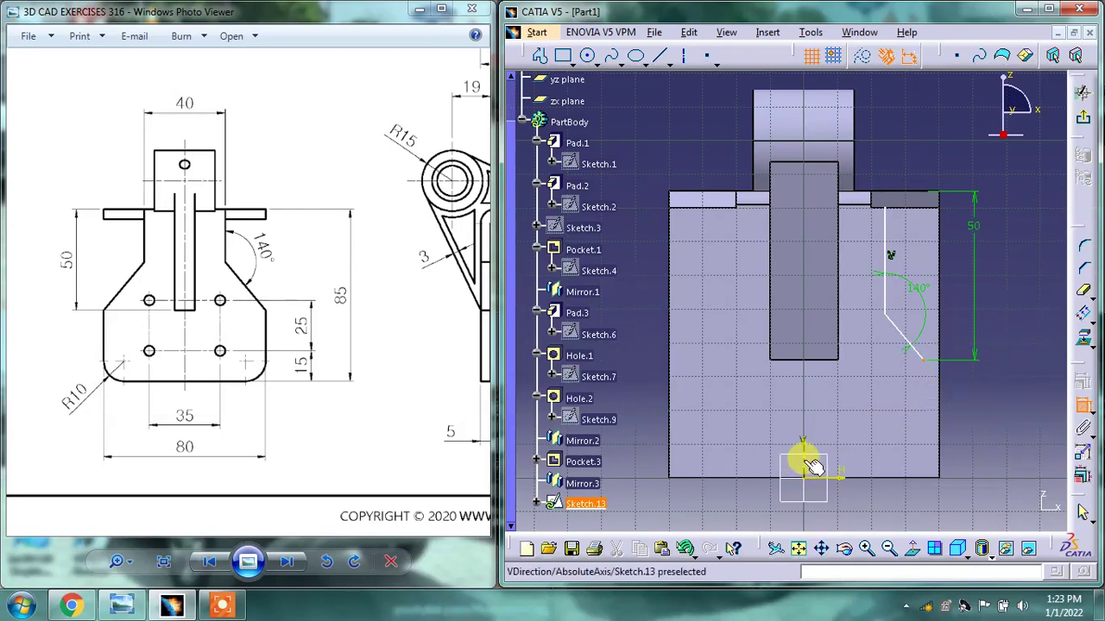
{"action": "left_click", "coordinate": [813, 466]}
{"action": "left_click", "coordinate": [863, 505]}
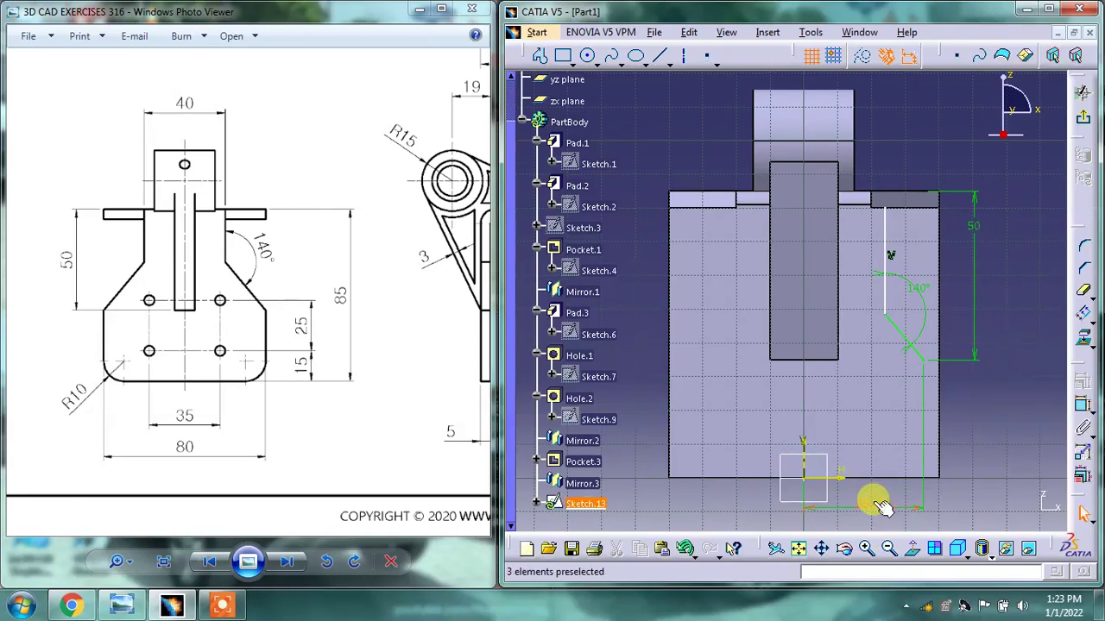
{"action": "double_click", "coordinate": [867, 506]}
{"action": "type", "text": "40"}
{"action": "key", "text": "Return"}
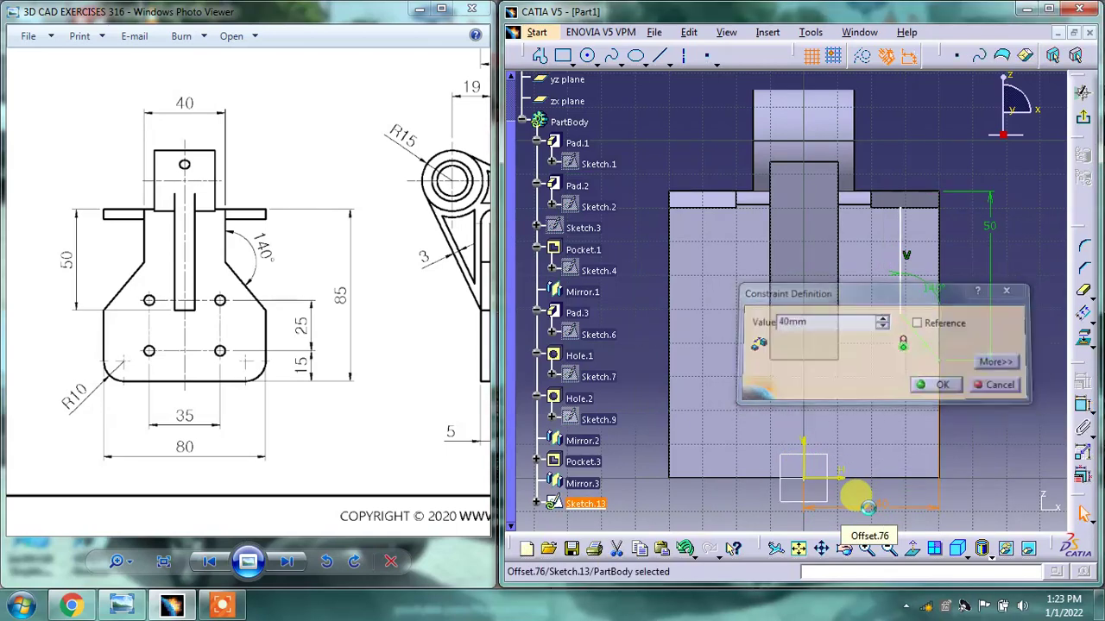
- Constrain the vertical line's top end at 0 mm offset from the plate's top edge
{"action": "left_click", "coordinate": [901, 200]}
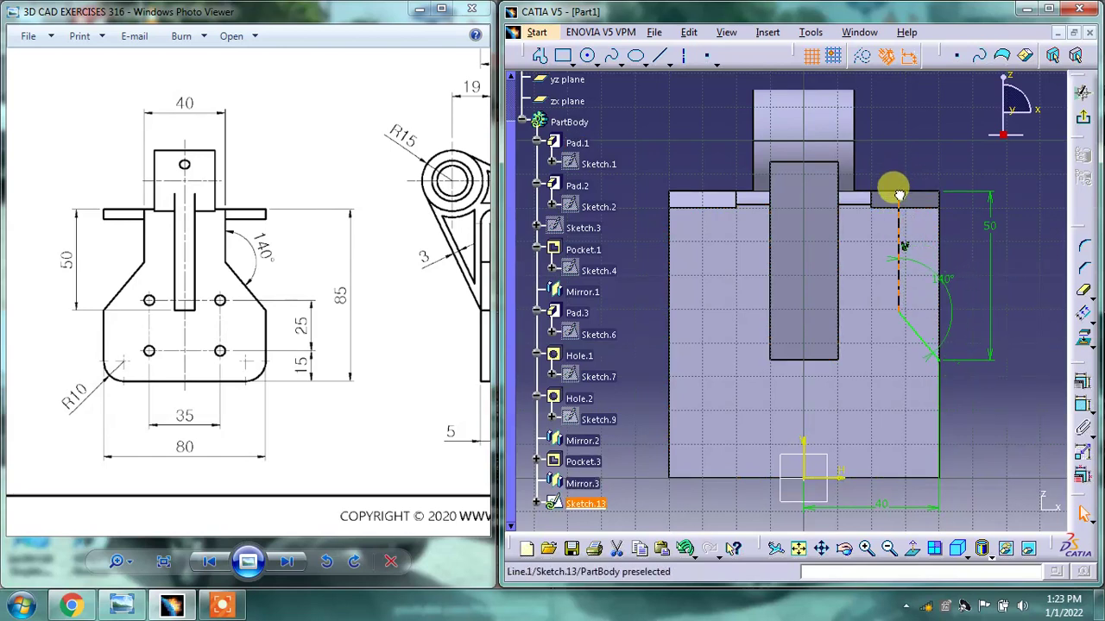
{"action": "left_click", "coordinate": [1084, 407]}
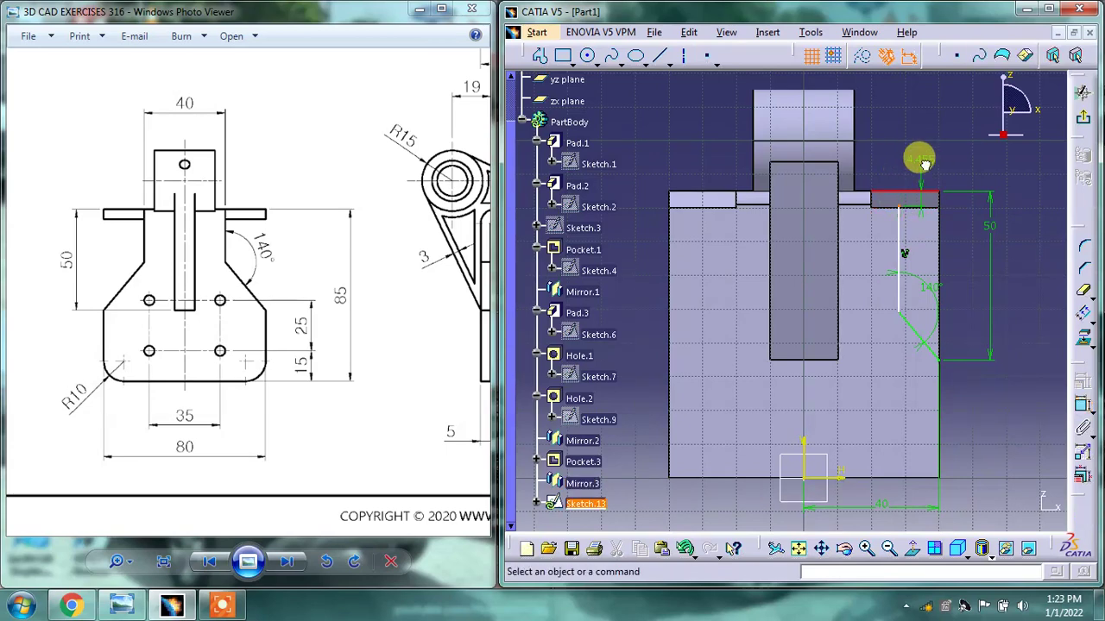
{"action": "left_click", "coordinate": [922, 164]}
{"action": "double_click", "coordinate": [905, 168]}
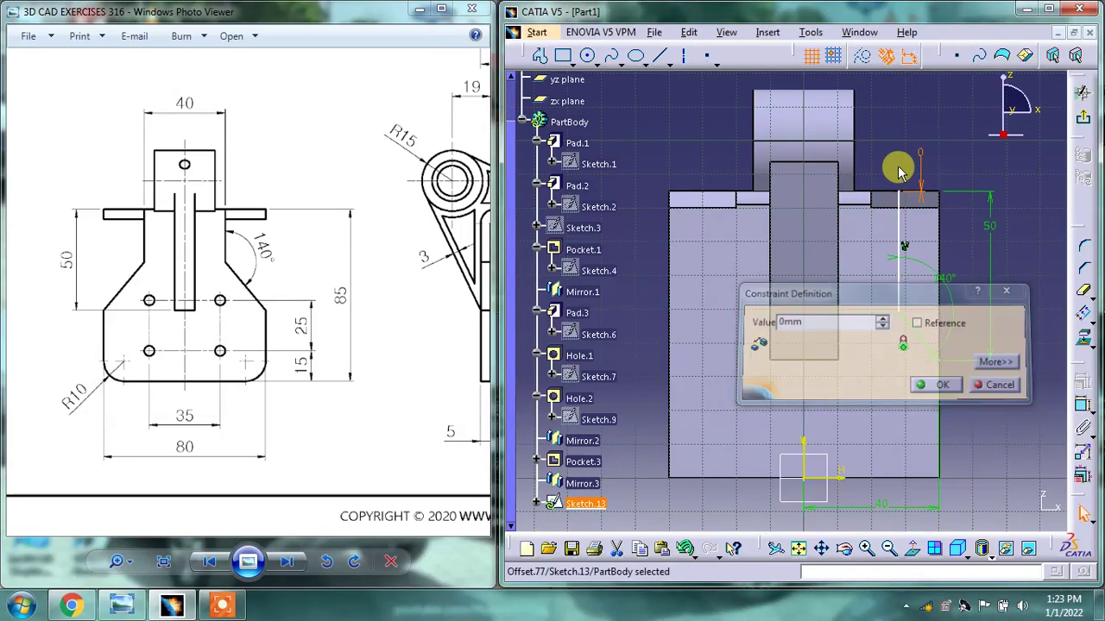
{"action": "key", "text": "Return"}
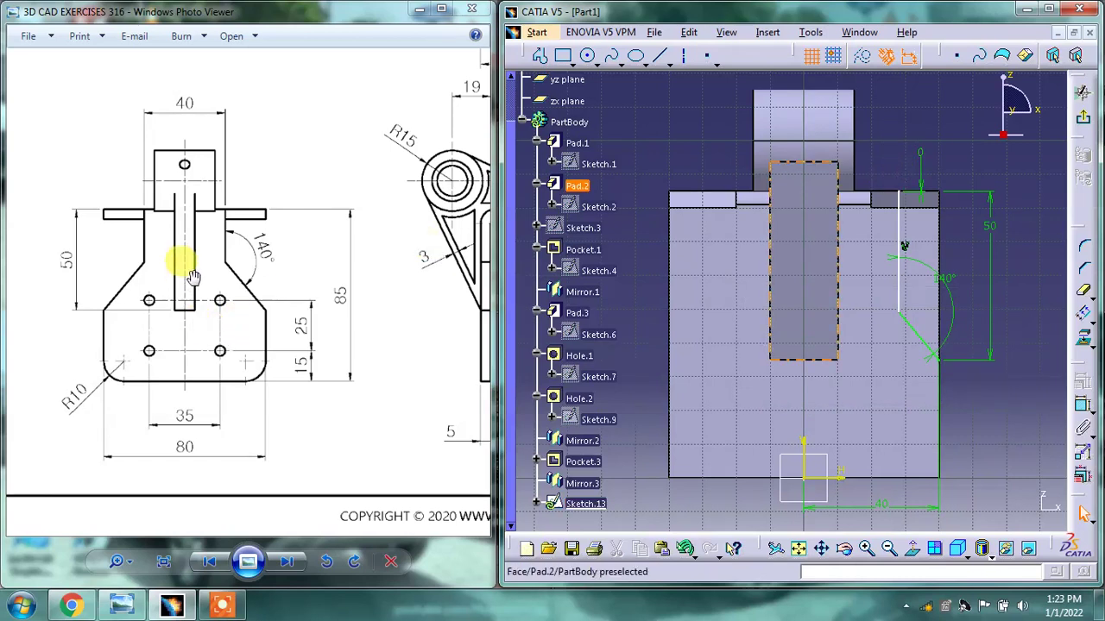
- Dimension the vertical sketch line 20 mm from the vertical axis
{"action": "left_click", "coordinate": [1086, 412]}
{"action": "left_click", "coordinate": [889, 251]}
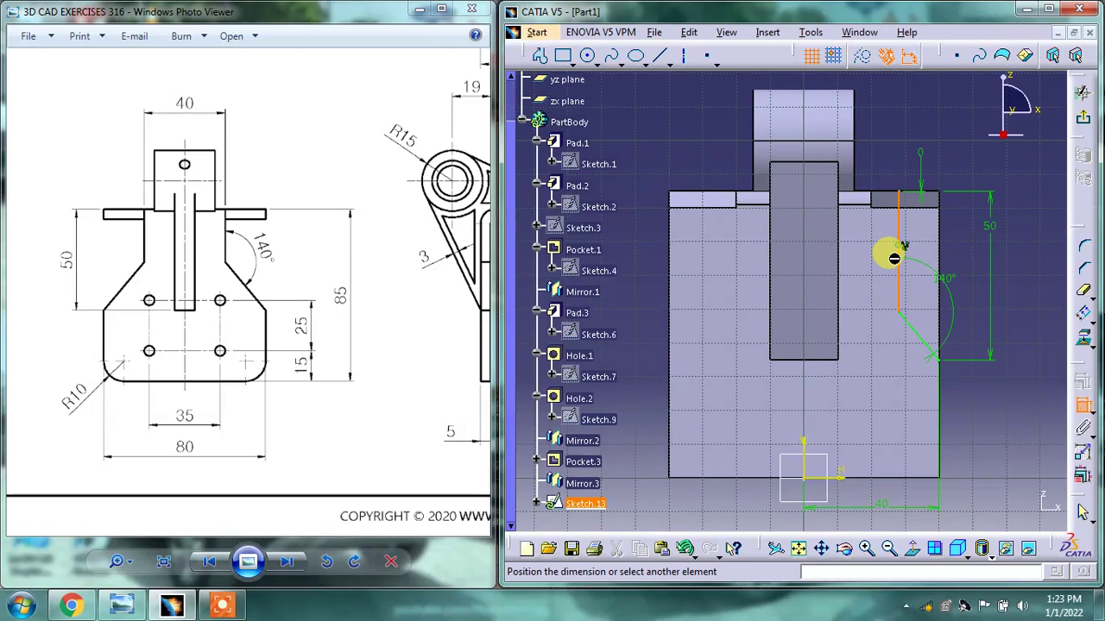
{"action": "left_click", "coordinate": [811, 466]}
{"action": "left_click", "coordinate": [796, 225]}
{"action": "double_click", "coordinate": [811, 235]}
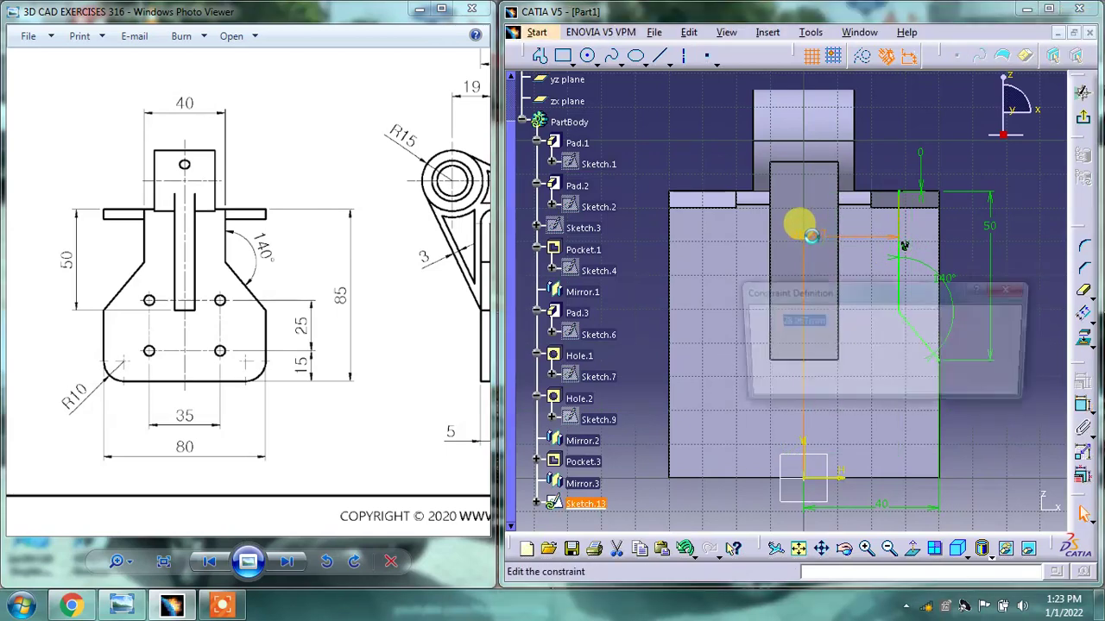
{"action": "type", "text": "20"}
{"action": "key", "text": "Return"}
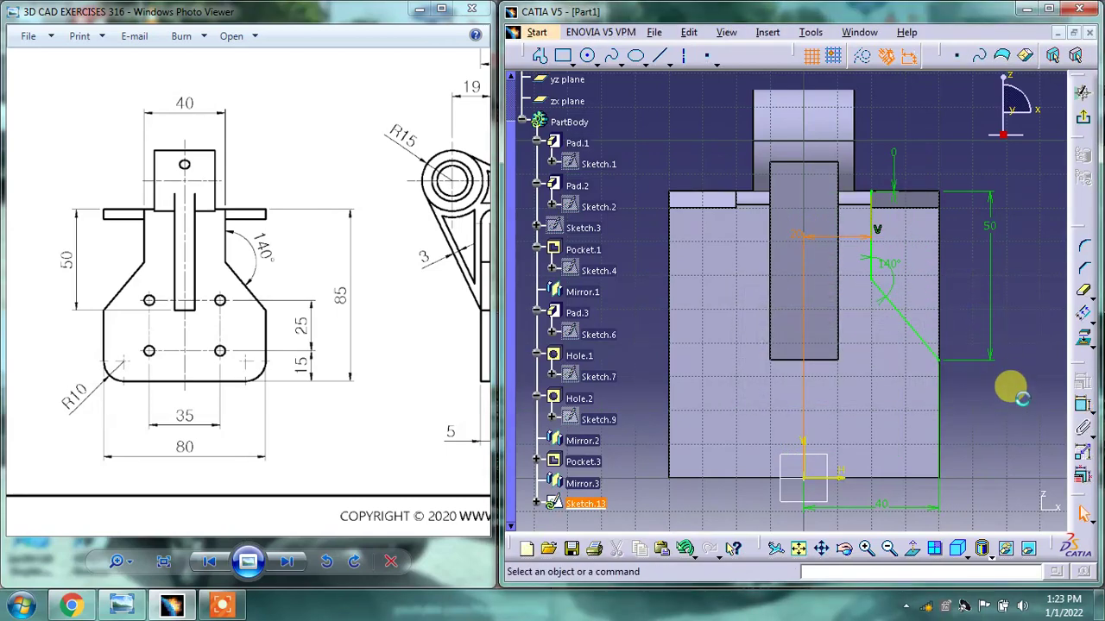
{"action": "left_click", "coordinate": [1012, 389]}
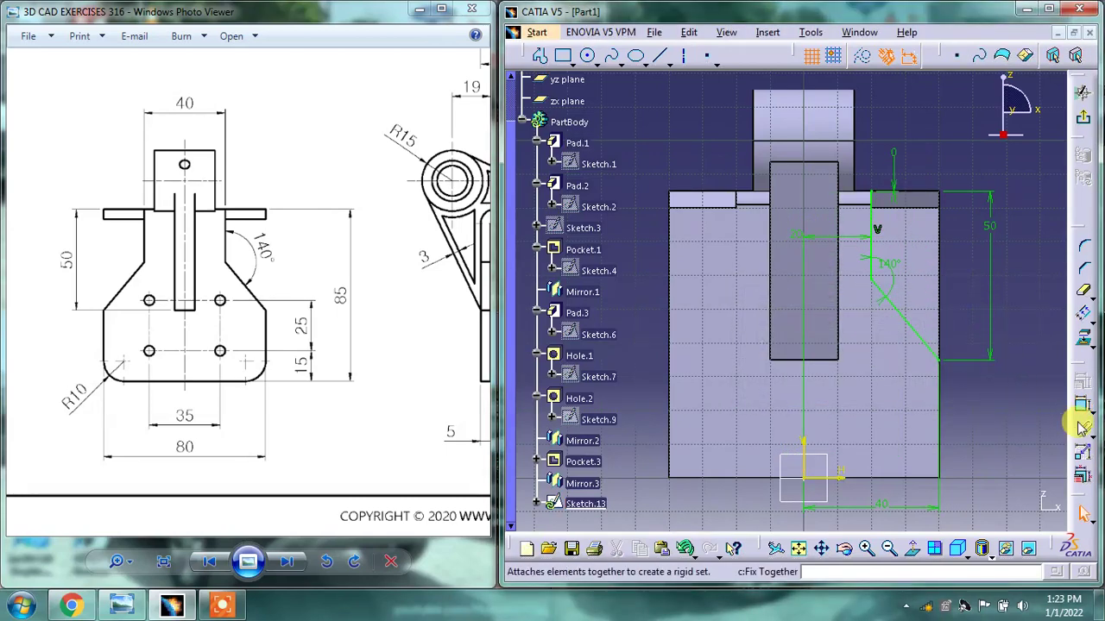
- Close Sketch.13 with a Profile along the plate's top and right edges, then exit the sketch
{"action": "left_click", "coordinate": [542, 58]}
{"action": "left_click", "coordinate": [872, 192]}
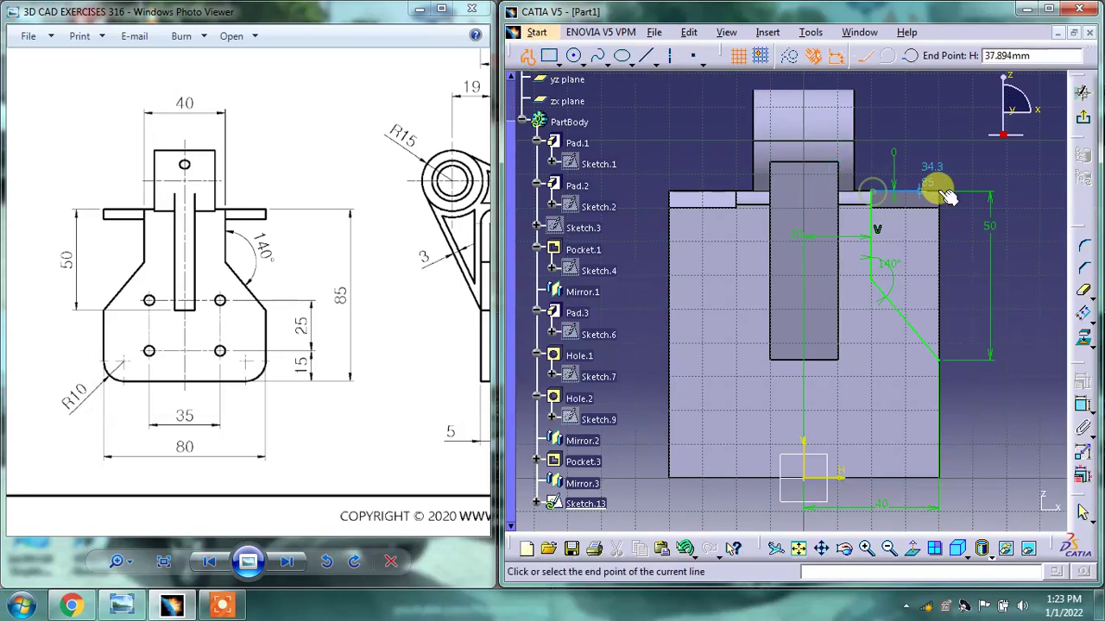
{"action": "left_click", "coordinate": [956, 193]}
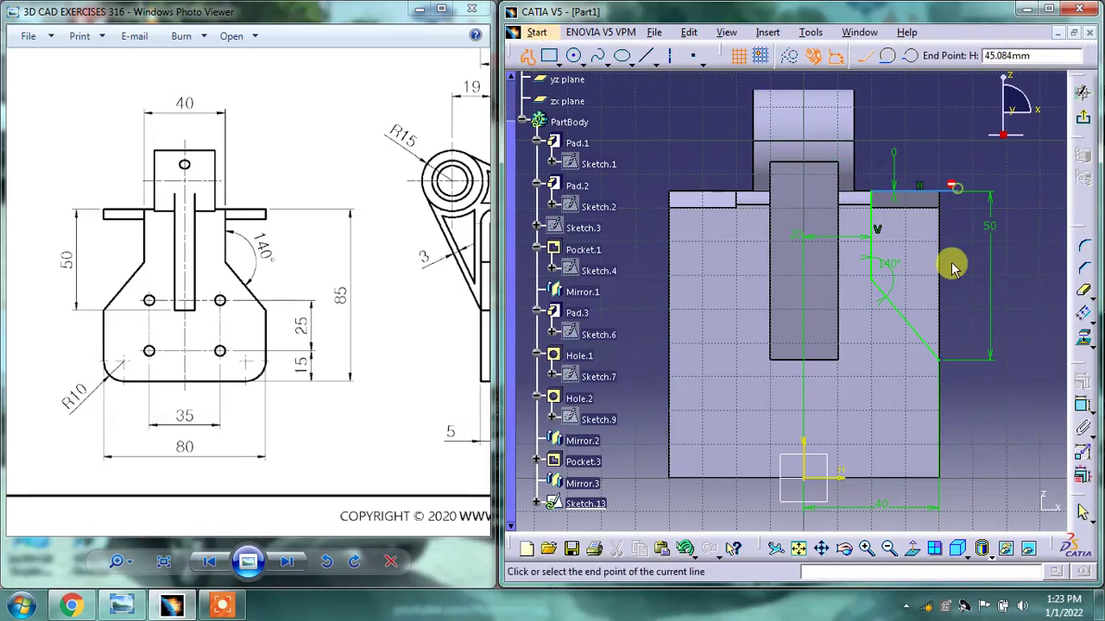
{"action": "double_click", "coordinate": [936, 354]}
{"action": "left_click", "coordinate": [984, 375]}
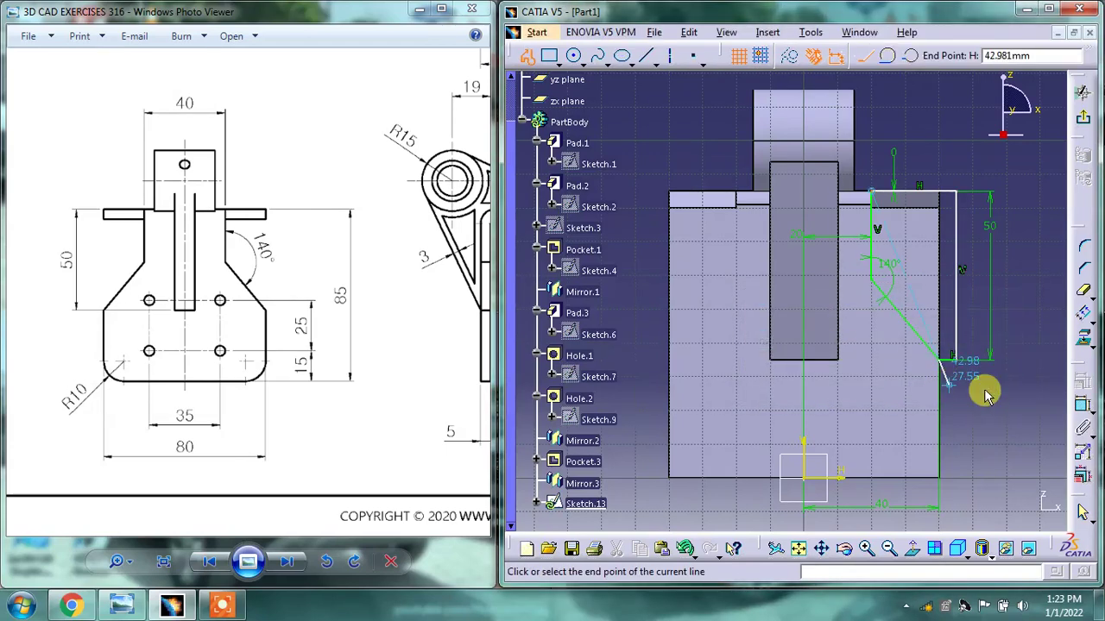
{"action": "left_click", "coordinate": [1084, 290]}
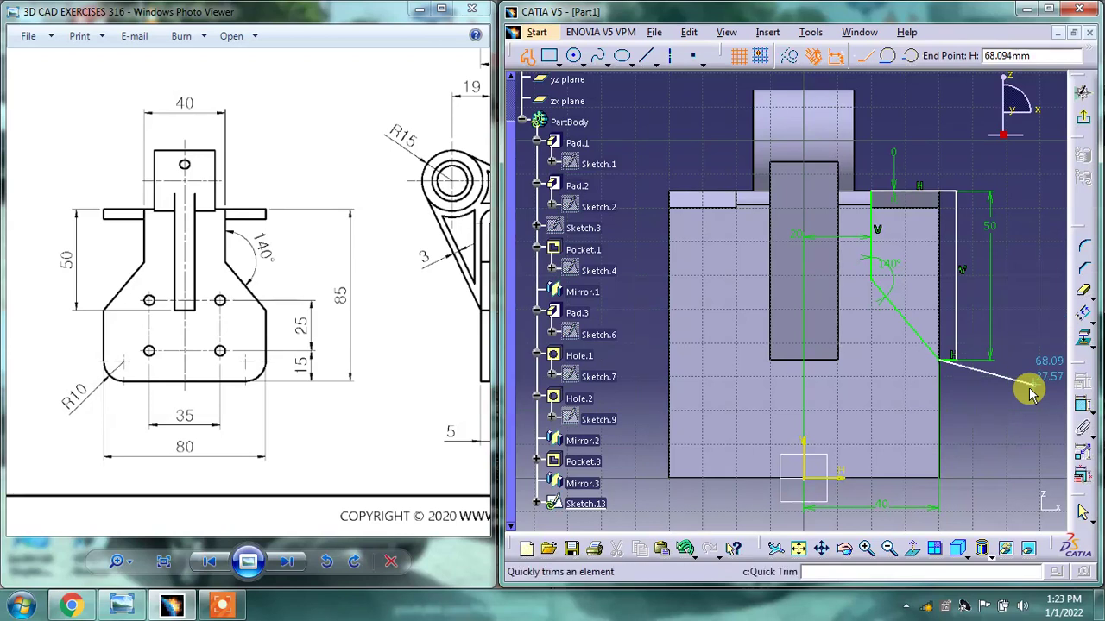
{"action": "key", "text": "Escape"}
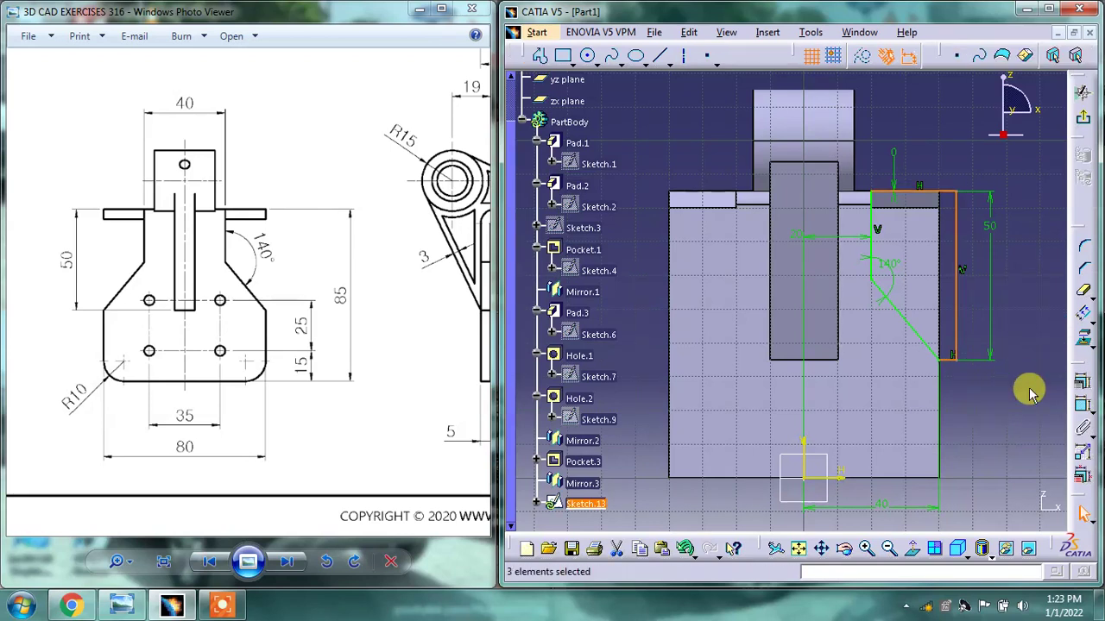
{"action": "left_click", "coordinate": [1006, 380]}
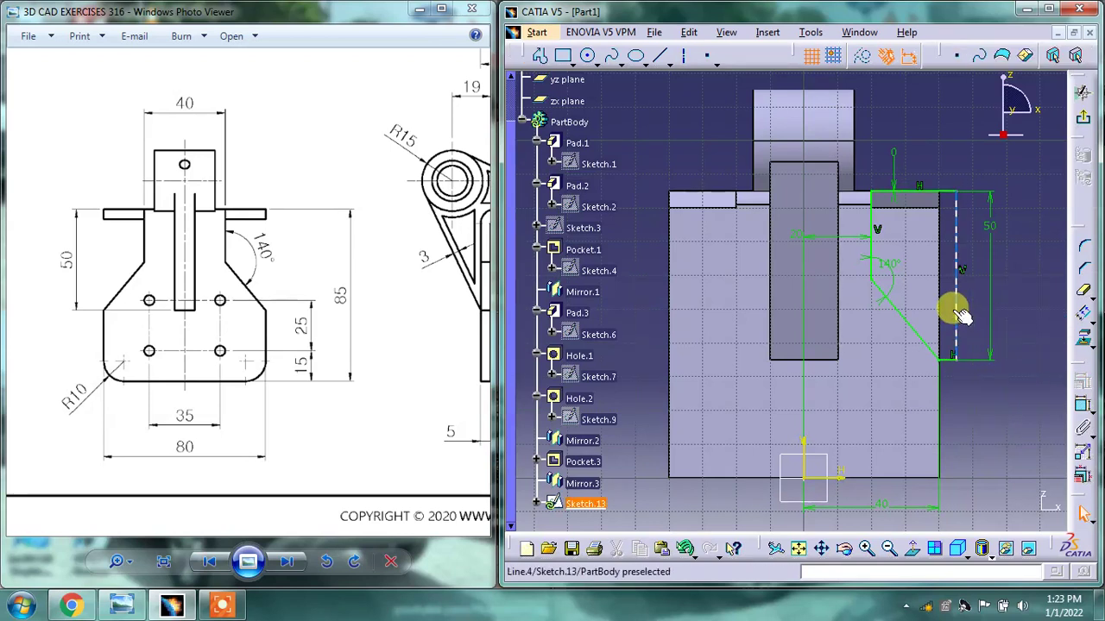
{"action": "left_click_drag", "start_coordinate": [954, 312], "coordinate": [965, 310]}
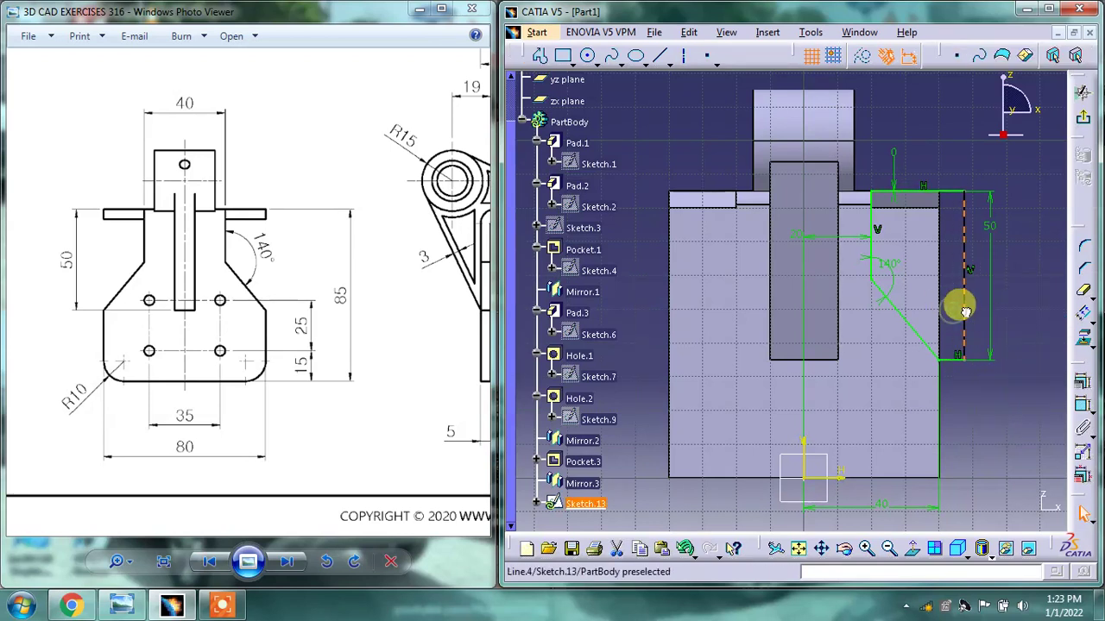
{"action": "left_click", "coordinate": [1054, 280]}
{"action": "left_click", "coordinate": [1082, 121]}
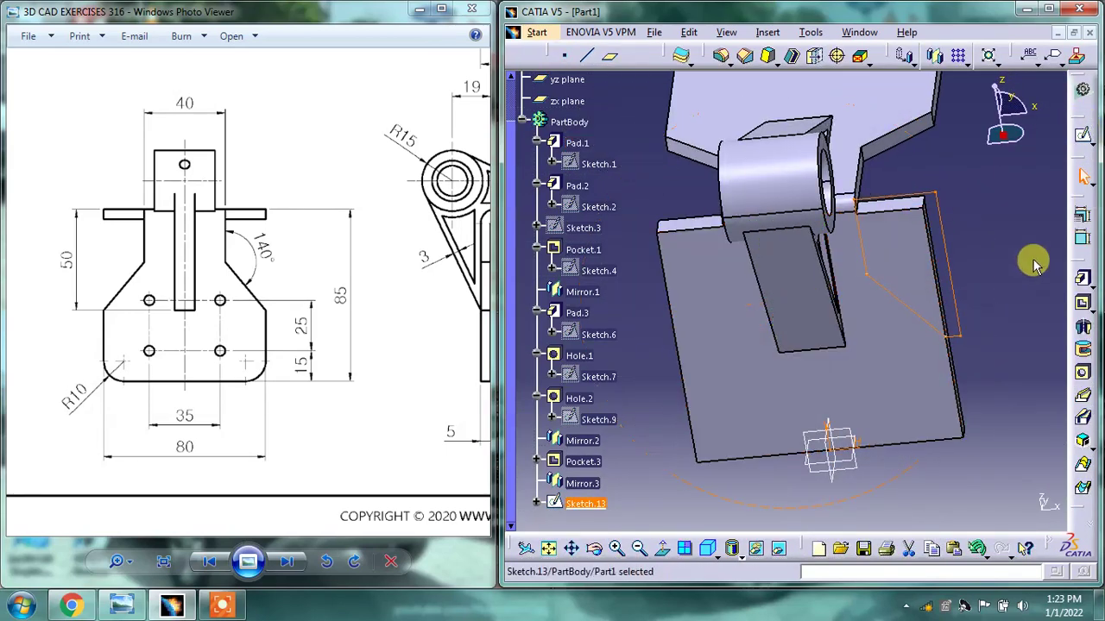
- Cut Pocket.5 from Sketch.13 with the default 5 mm depth
{"action": "left_click", "coordinate": [1081, 303]}
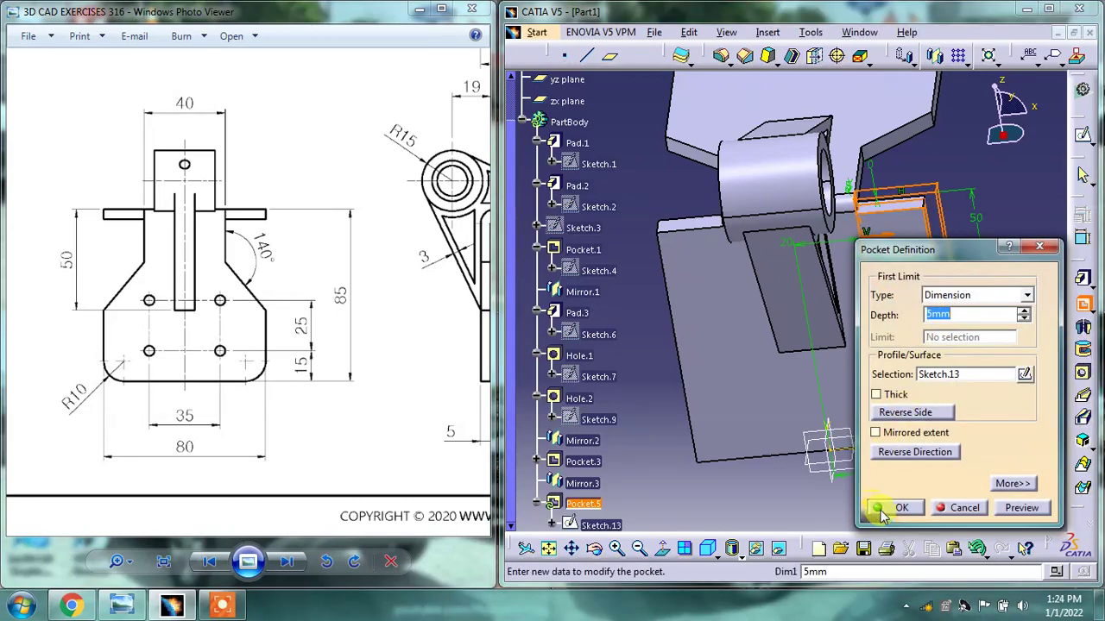
{"action": "left_click", "coordinate": [882, 511]}
{"action": "mouse_move", "coordinate": [957, 239]}
{"action": "middle_mouse_down"}
{"action": "mouse_move", "coordinate": [814, 281]}
{"action": "mouse_move", "coordinate": [715, 276]}
{"action": "mouse_move", "coordinate": [602, 322]}
{"action": "mouse_move", "coordinate": [731, 299]}
{"action": "mouse_move", "coordinate": [767, 318]}
{"action": "middle_mouse_up"}
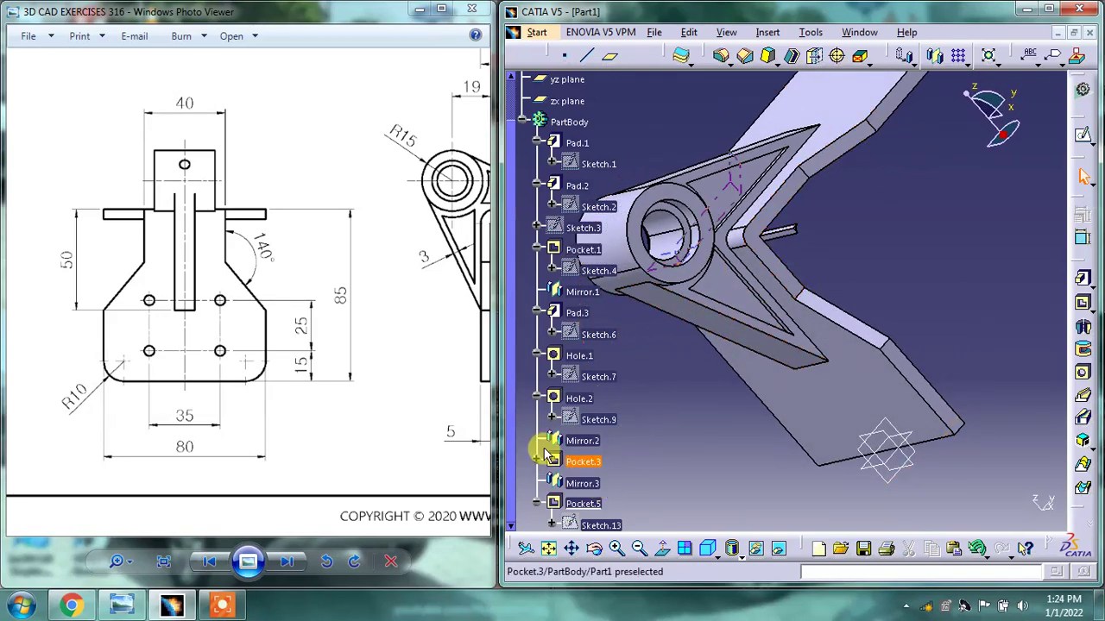
- Increase Pocket.5's depth to 10 mm, preview and confirm
{"action": "double_click", "coordinate": [570, 503]}
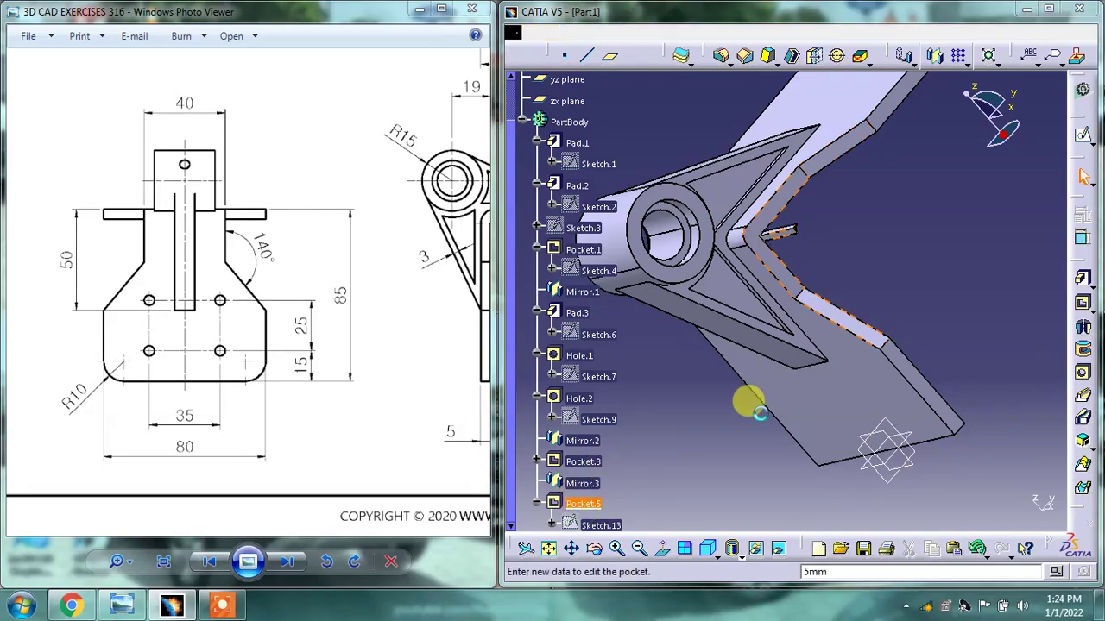
{"action": "middle_click_drag", "start_coordinate": [698, 340], "coordinate": [799, 354]}
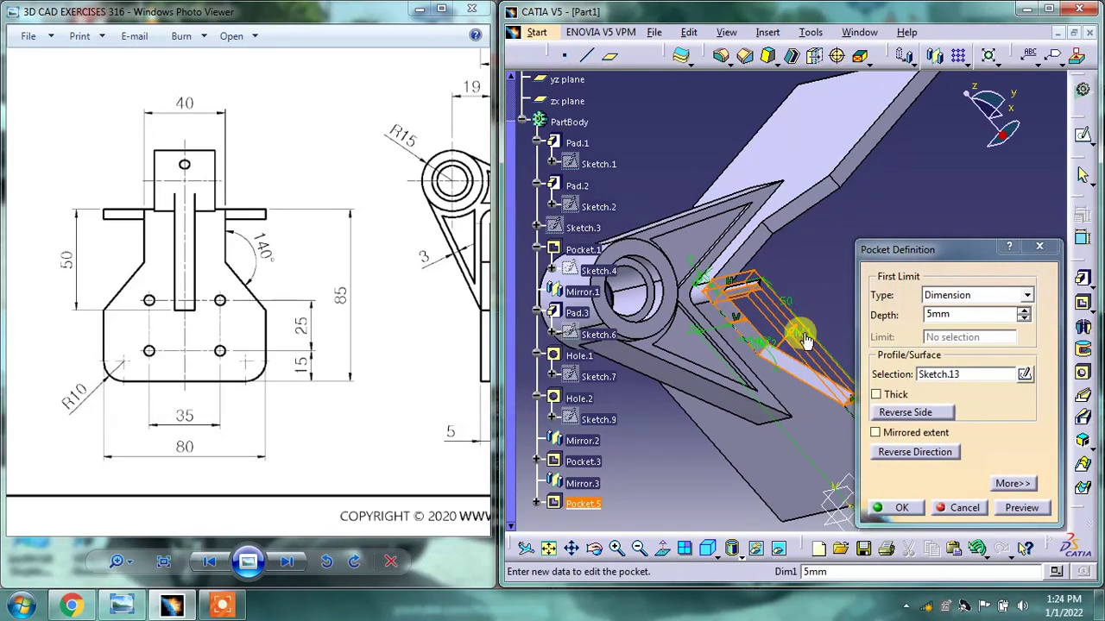
{"action": "left_click_drag", "start_coordinate": [800, 337], "coordinate": [815, 316]}
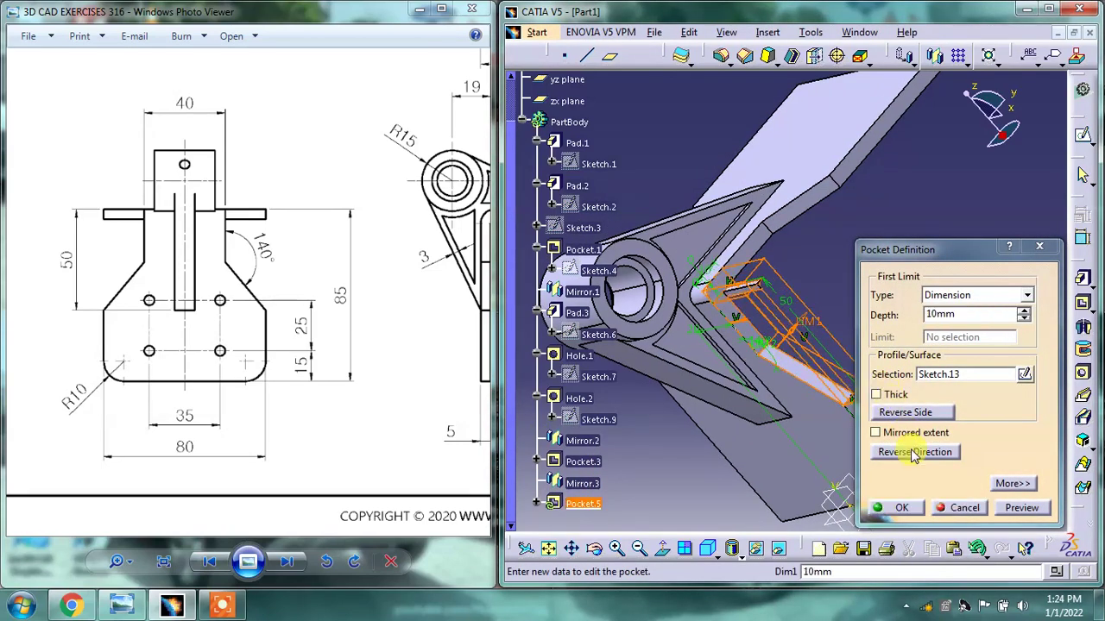
{"action": "left_click", "coordinate": [1010, 505]}
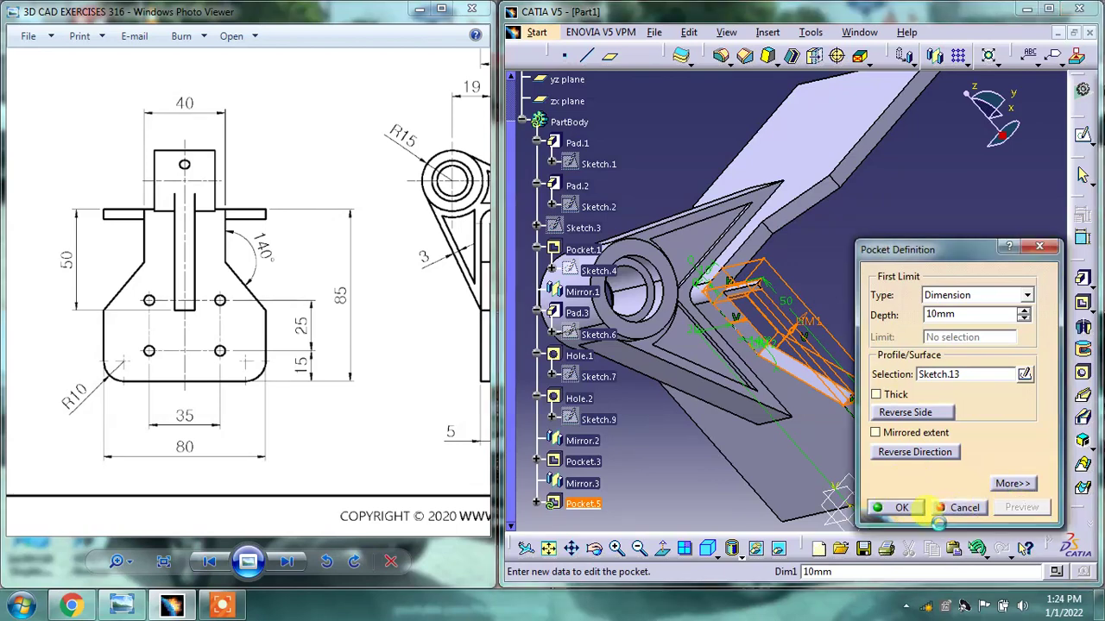
{"action": "left_click", "coordinate": [898, 507]}
{"action": "mouse_move", "coordinate": [784, 308]}
{"action": "middle_mouse_down"}
{"action": "mouse_move", "coordinate": [965, 316]}
{"action": "mouse_move", "coordinate": [769, 351]}
{"action": "mouse_move", "coordinate": [673, 293]}
{"action": "mouse_move", "coordinate": [801, 284]}
{"action": "mouse_move", "coordinate": [952, 333]}
{"action": "mouse_move", "coordinate": [849, 335]}
{"action": "mouse_move", "coordinate": [733, 389]}
{"action": "middle_mouse_up"}
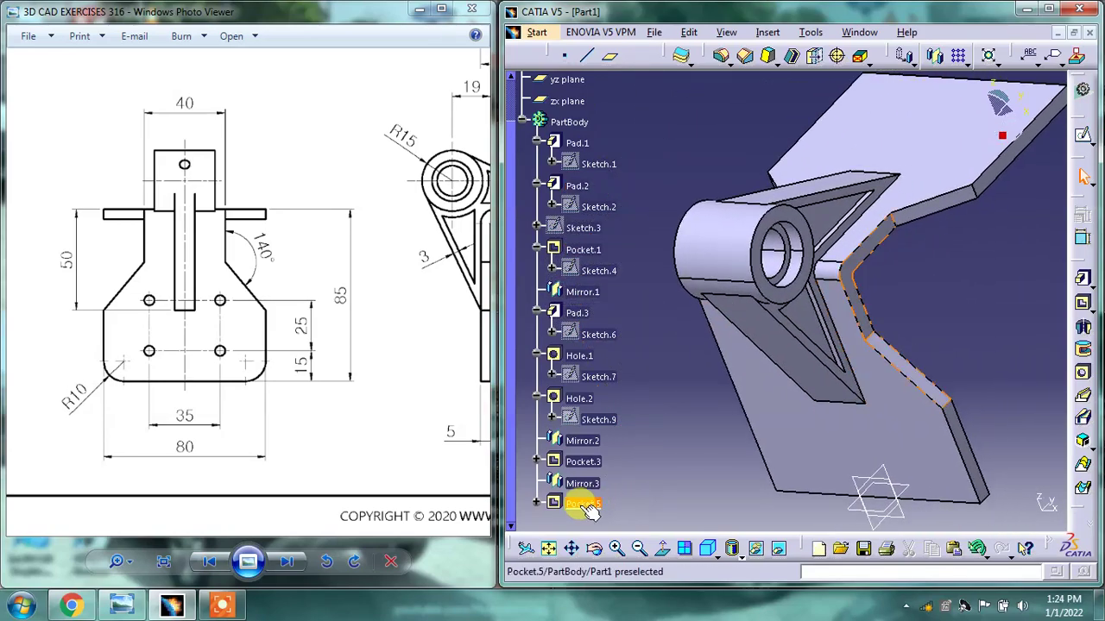
- Mirror Pocket.5 across the yz plane to create Mirror.4
{"action": "left_click", "coordinate": [582, 503]}
{"action": "mouse_move", "coordinate": [716, 296]}
{"action": "middle_mouse_down"}
{"action": "mouse_move", "coordinate": [793, 314]}
{"action": "mouse_move", "coordinate": [907, 316]}
{"action": "middle_mouse_up"}
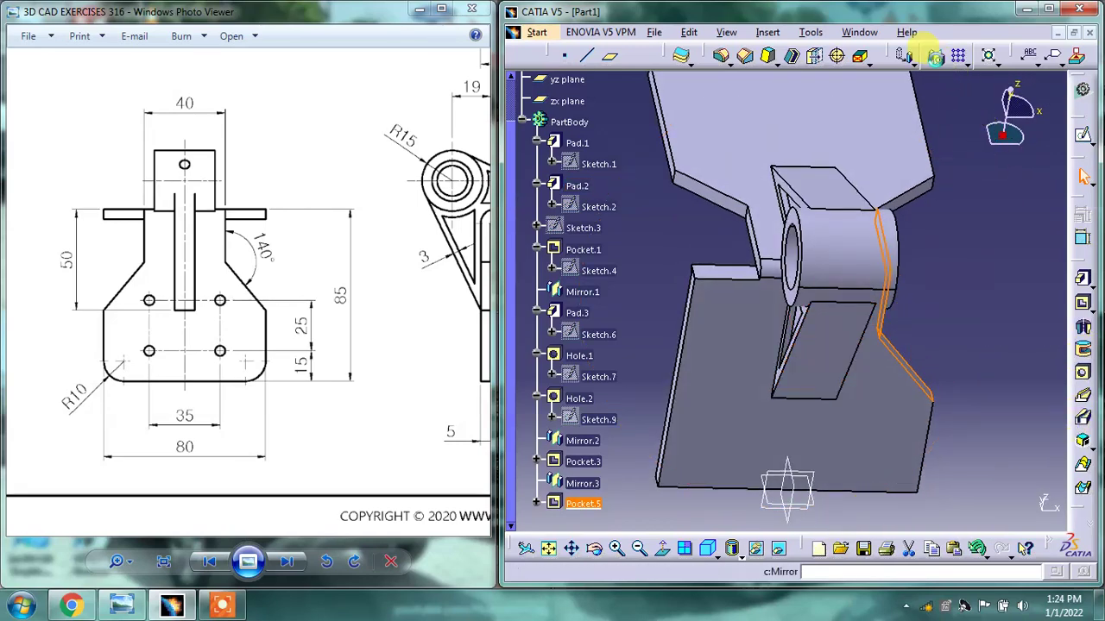
{"action": "left_click", "coordinate": [935, 55]}
{"action": "left_click", "coordinate": [788, 466]}
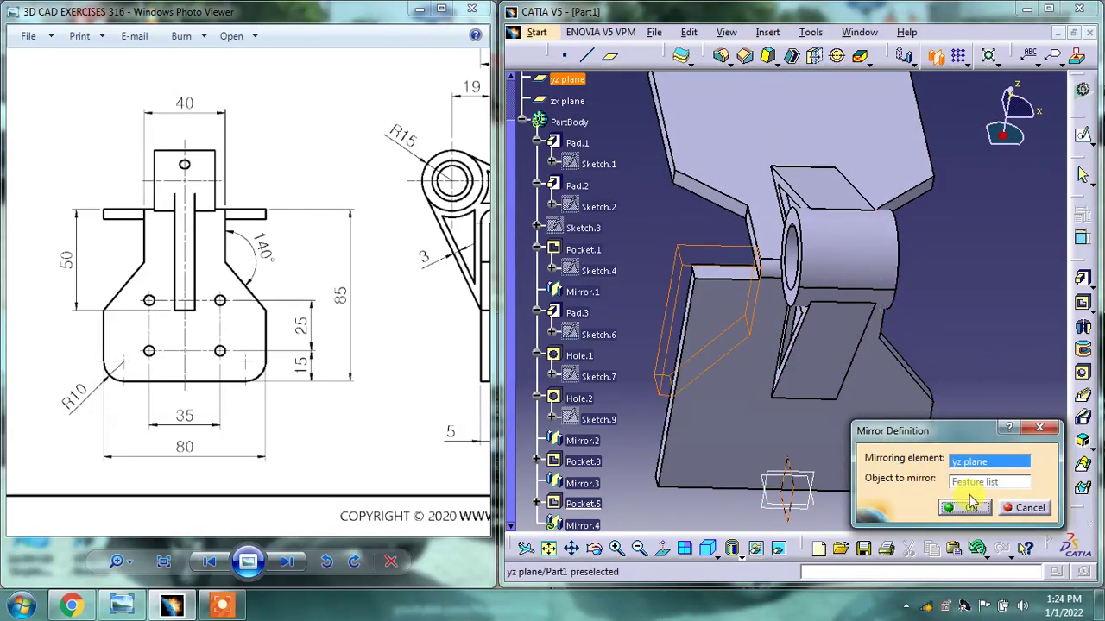
{"action": "mouse_move", "coordinate": [868, 323]}
{"action": "middle_mouse_down"}
{"action": "mouse_move", "coordinate": [716, 301]}
{"action": "mouse_move", "coordinate": [661, 241]}
{"action": "mouse_move", "coordinate": [718, 311]}
{"action": "mouse_move", "coordinate": [797, 353]}
{"action": "mouse_move", "coordinate": [779, 372]}
{"action": "mouse_move", "coordinate": [875, 313]}
{"action": "mouse_move", "coordinate": [739, 409]}
{"action": "middle_mouse_up"}
- Bring the reference drawing's top-view hole layout into sight and start the Hole tool
{"action": "left_click_drag", "start_coordinate": [296, 402], "coordinate": [267, 406]}
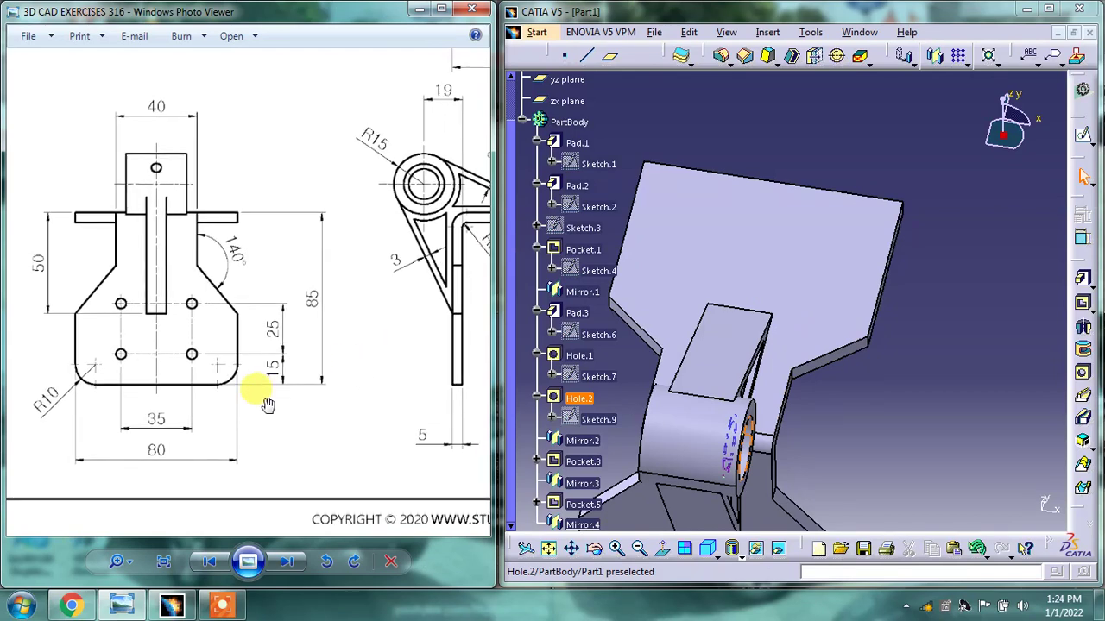
{"action": "left_click", "coordinate": [752, 235]}
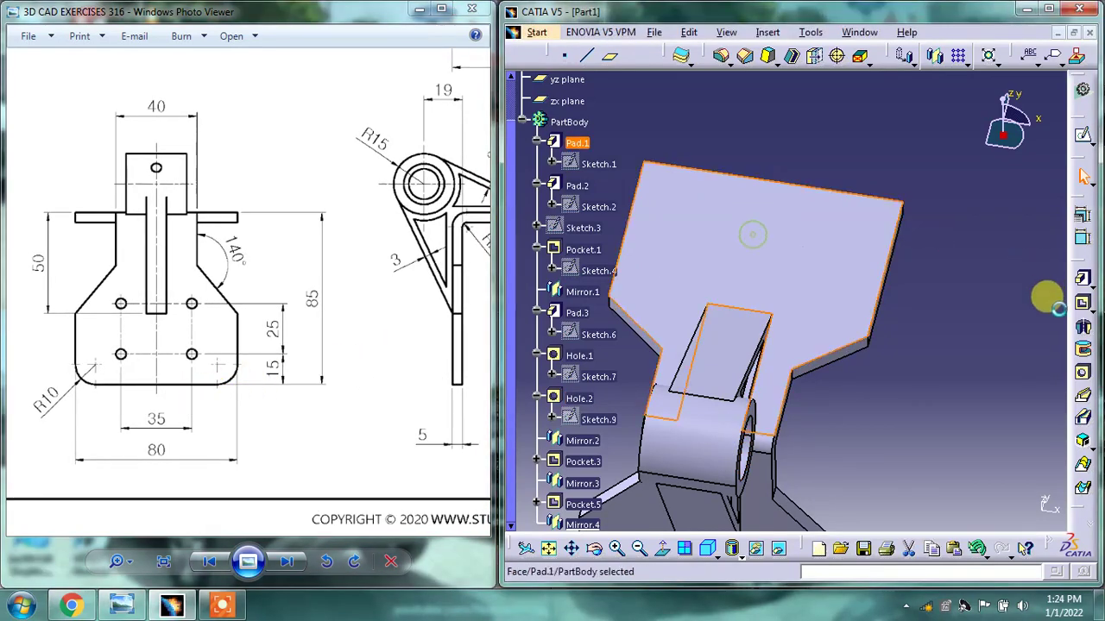
{"action": "left_click", "coordinate": [952, 305]}
{"action": "left_click_drag", "start_coordinate": [296, 352], "coordinate": [272, 349]}
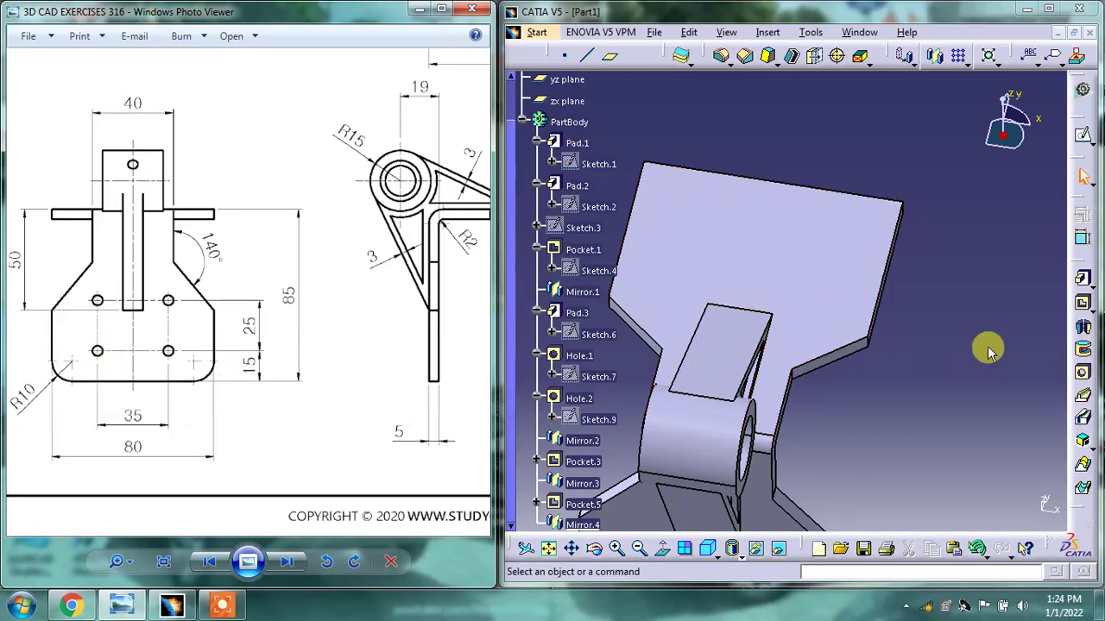
{"action": "left_click_drag", "start_coordinate": [179, 381], "coordinate": [63, 308]}
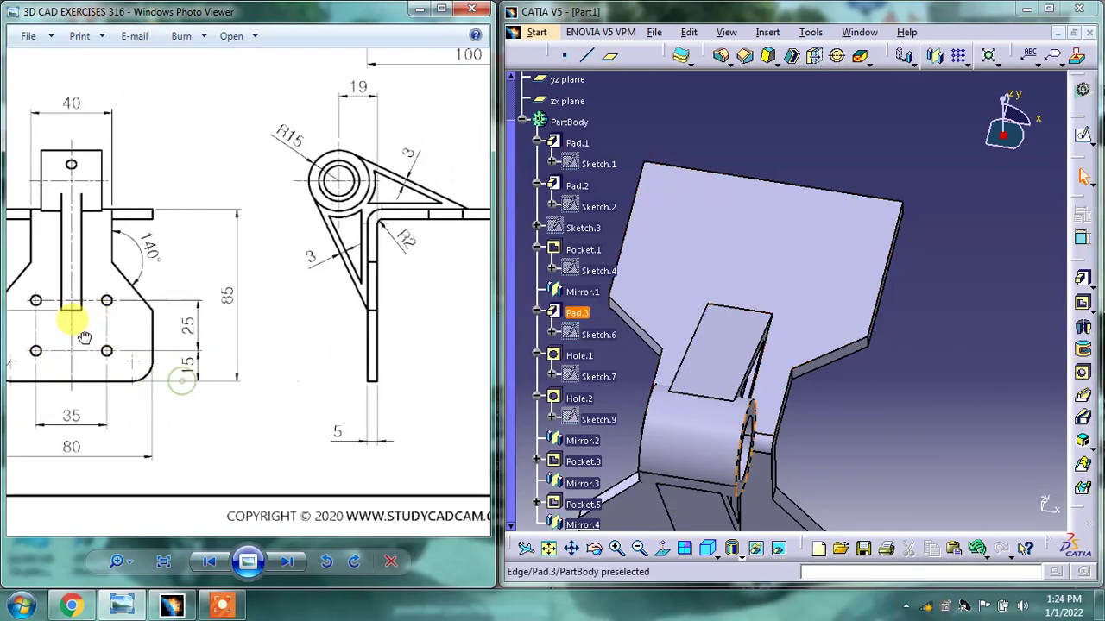
{"action": "left_click_drag", "start_coordinate": [328, 198], "coordinate": [344, 270]}
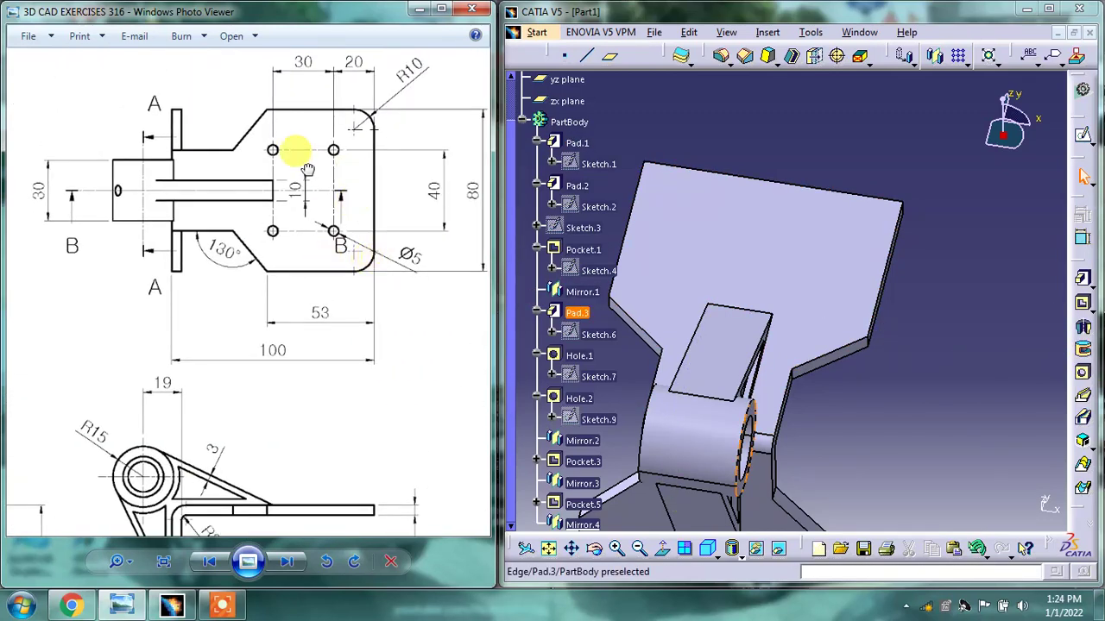
{"action": "left_click_drag", "start_coordinate": [297, 154], "coordinate": [299, 207]}
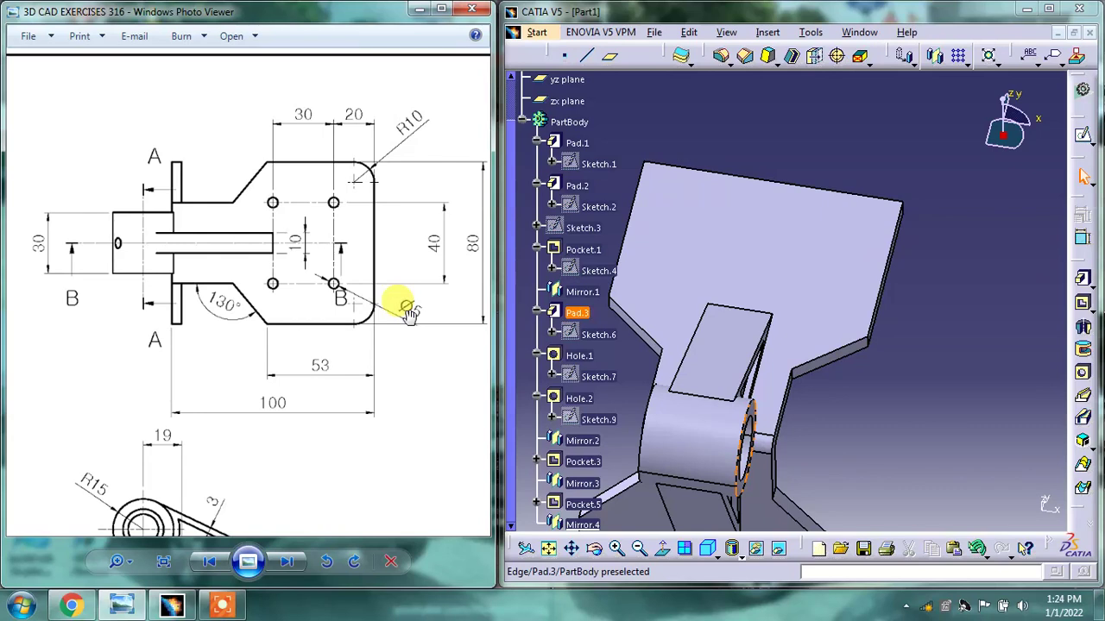
{"action": "left_click", "coordinate": [1082, 372]}
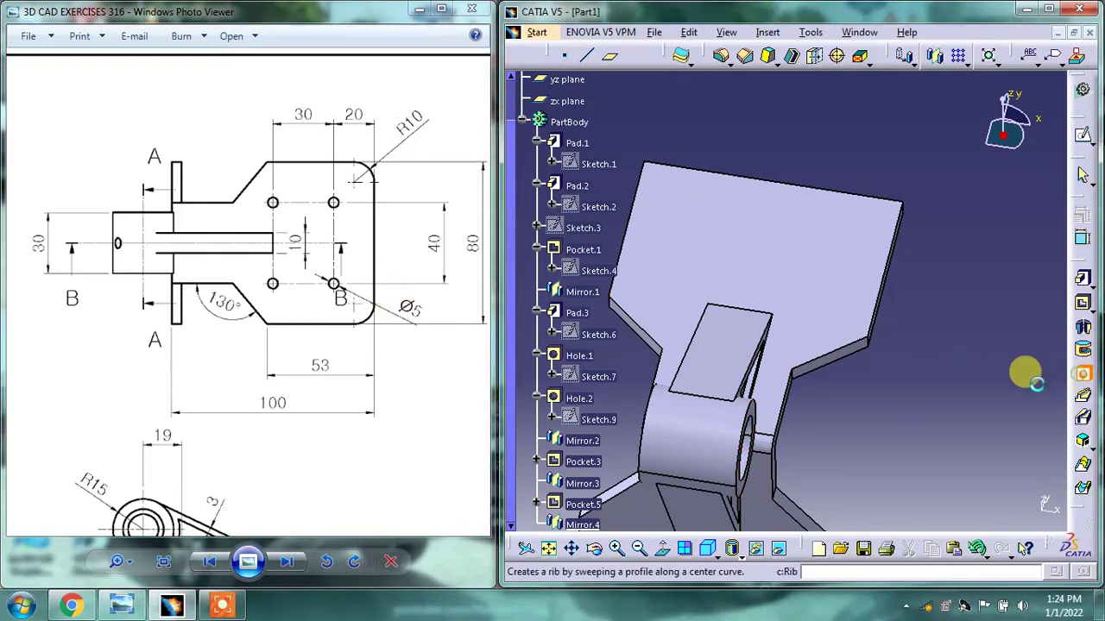
- Place a 5 mm diameter hole on the top plate face and open its positioning sketch
{"action": "left_click", "coordinate": [925, 278]}
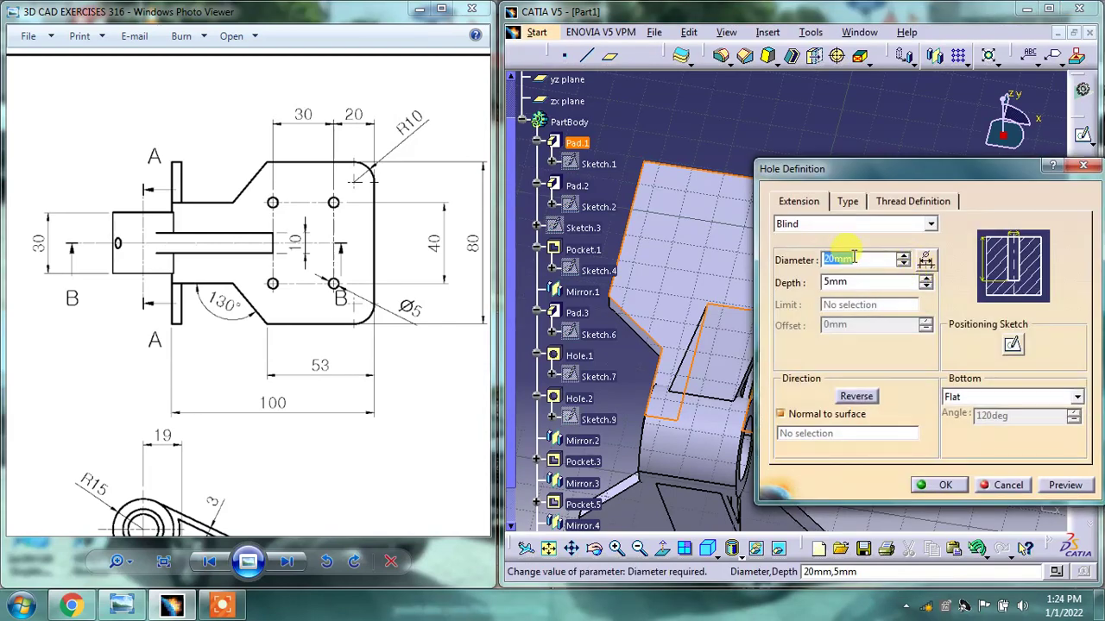
{"action": "type", "text": "5"}
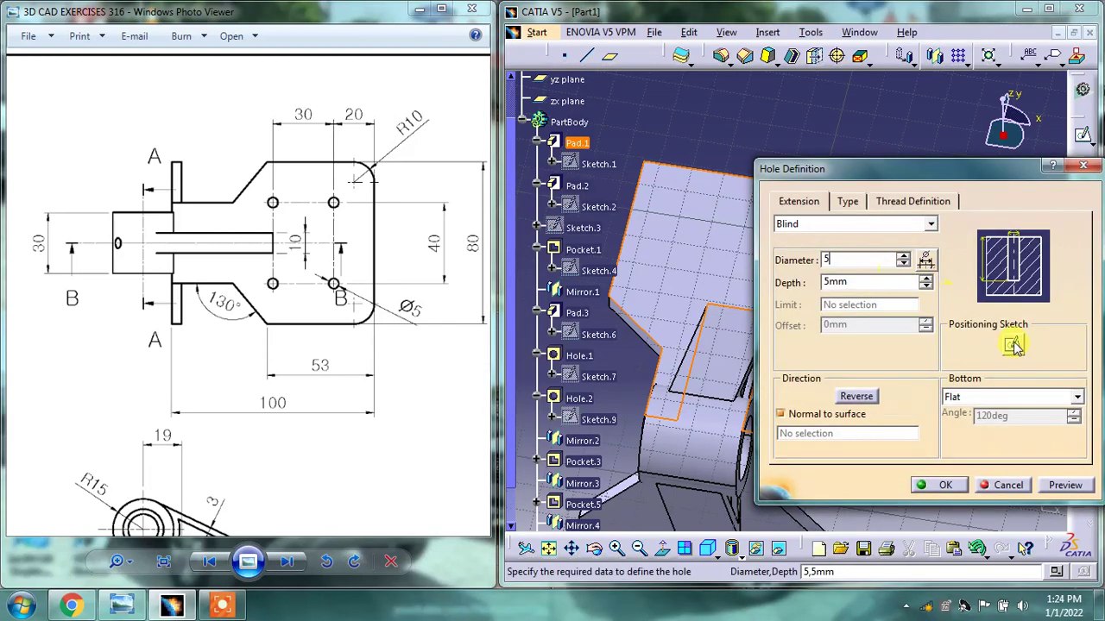
{"action": "left_click", "coordinate": [1012, 346]}
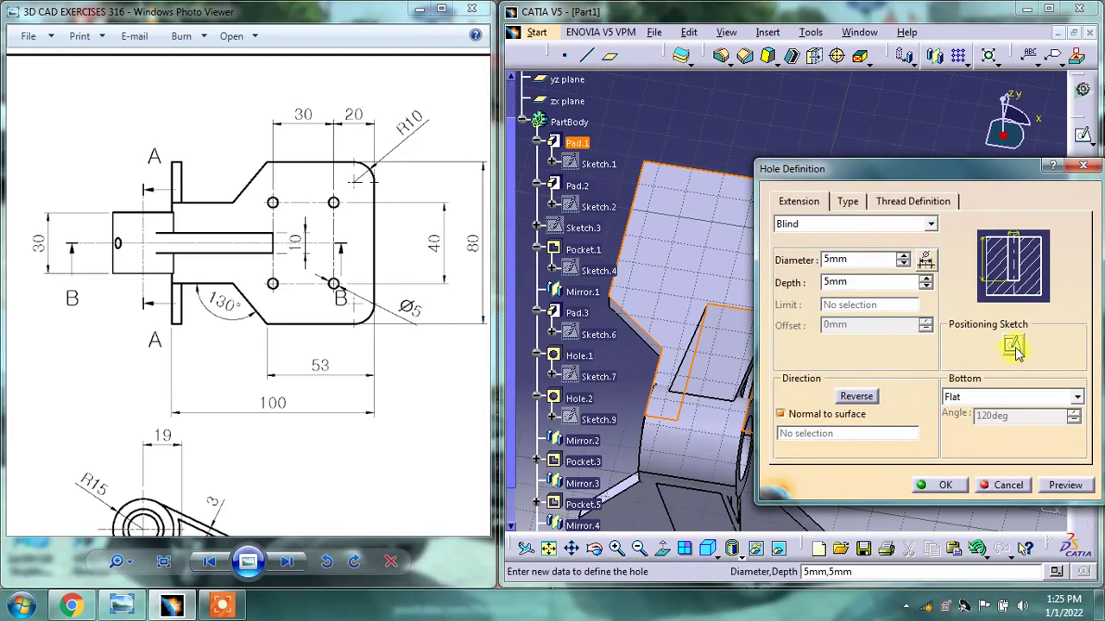
{"action": "left_click", "coordinate": [1012, 345]}
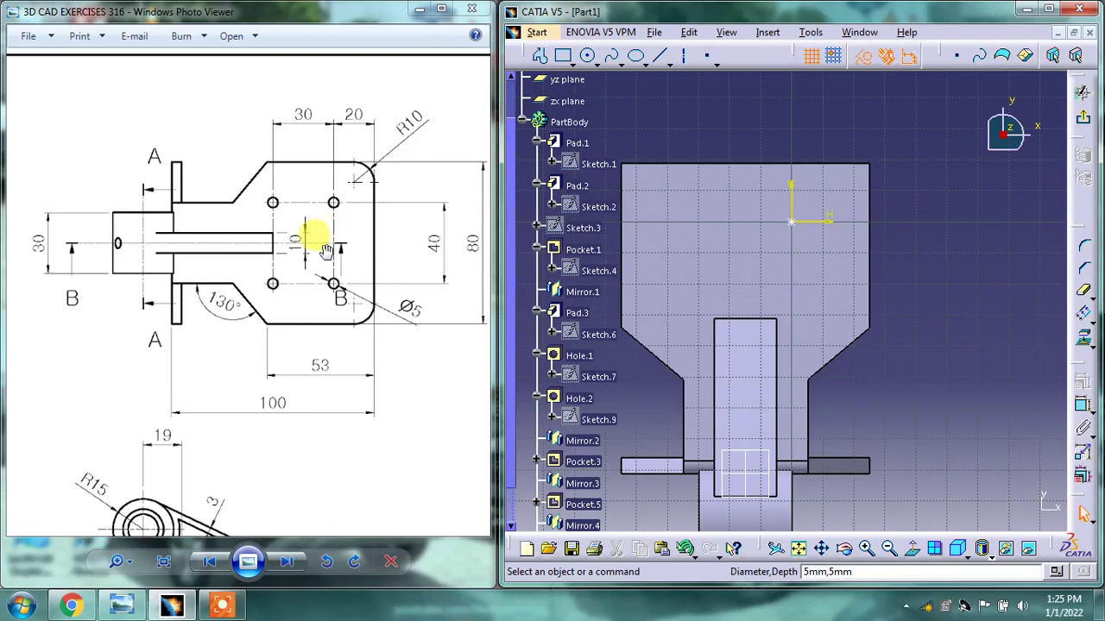
- Dimension the hole centre 20 mm horizontally from the reference
{"action": "left_click", "coordinate": [1083, 404]}
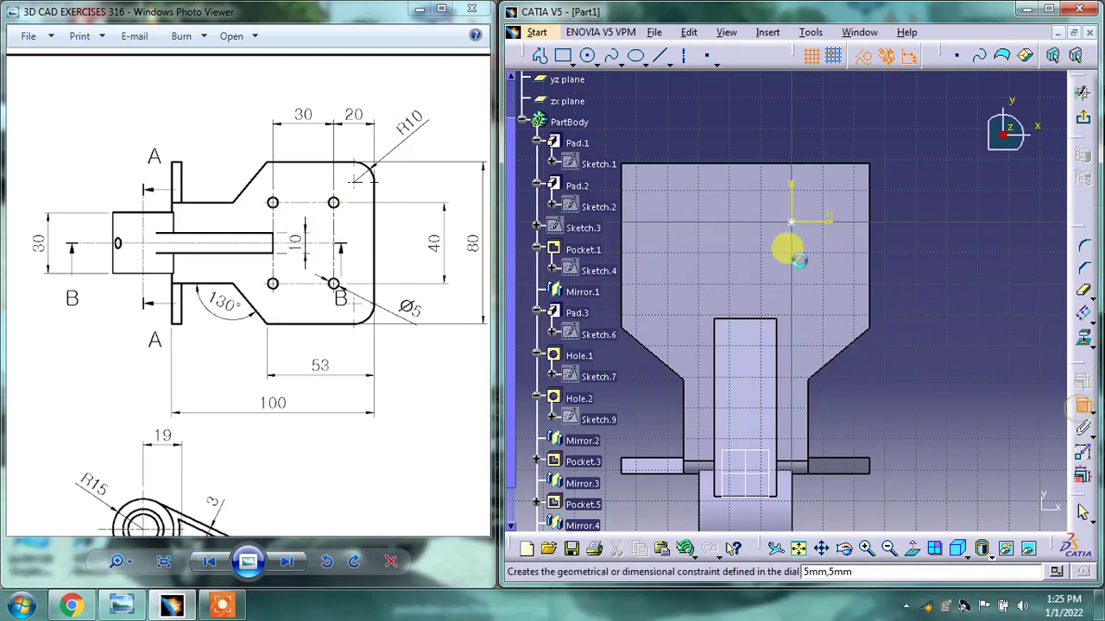
{"action": "left_click", "coordinate": [789, 218]}
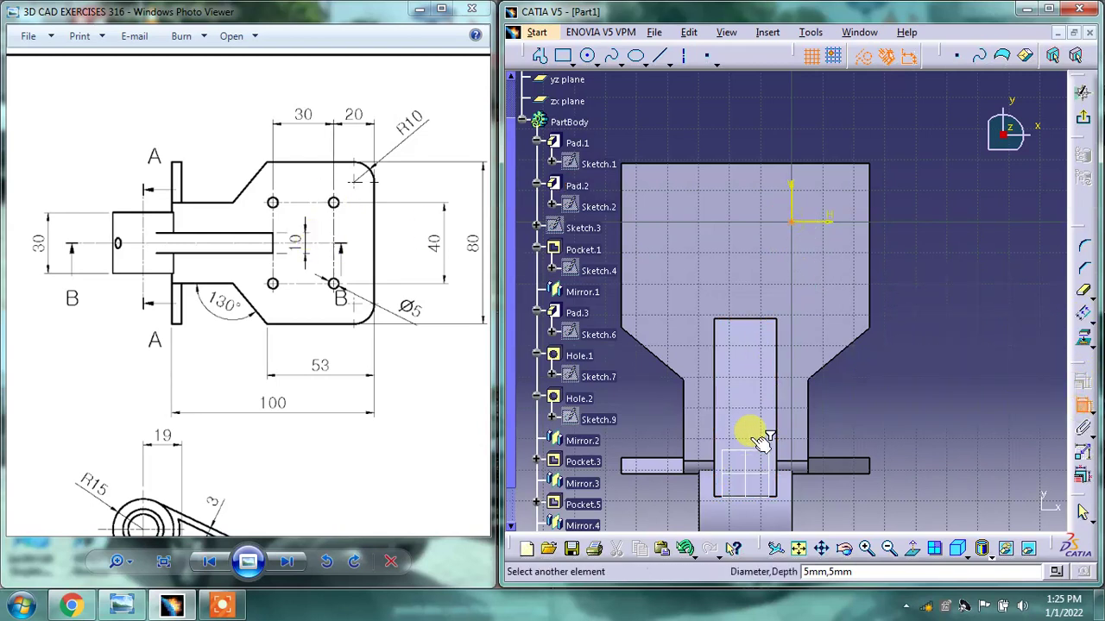
{"action": "middle_click", "coordinate": [734, 366]}
{"action": "left_click", "coordinate": [731, 371]}
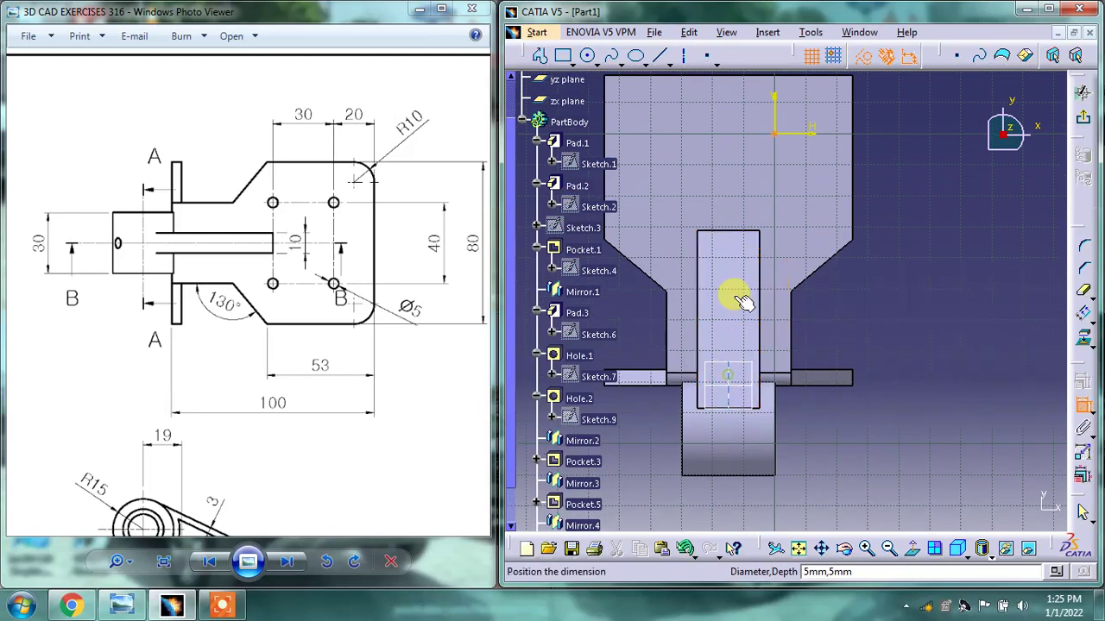
{"action": "middle_click", "coordinate": [740, 158]}
{"action": "left_click", "coordinate": [764, 244]}
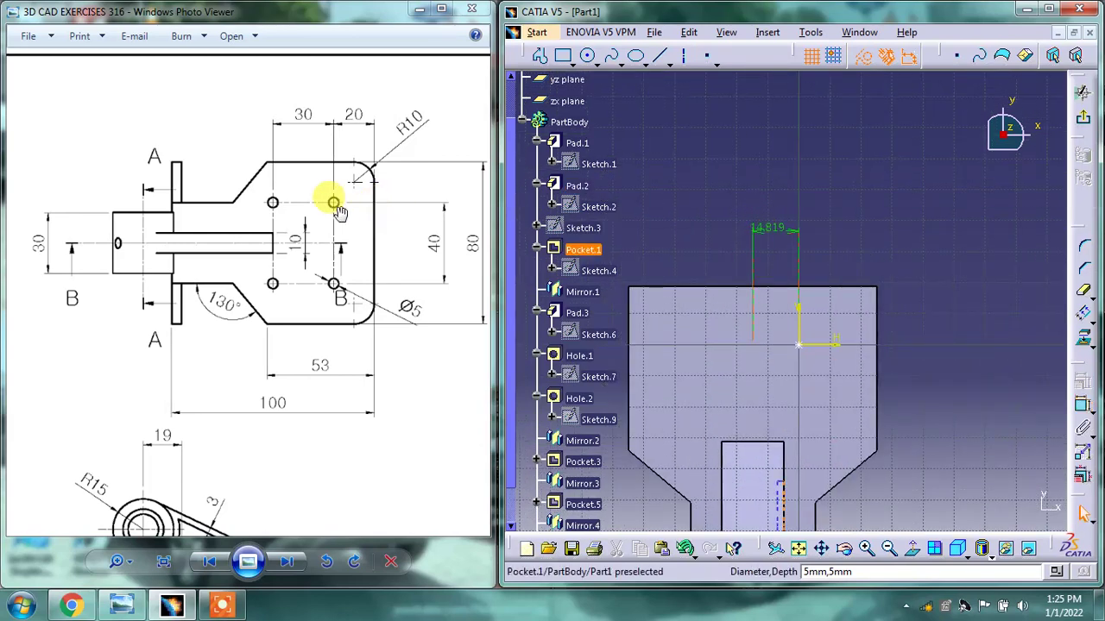
{"action": "double_click", "coordinate": [771, 225]}
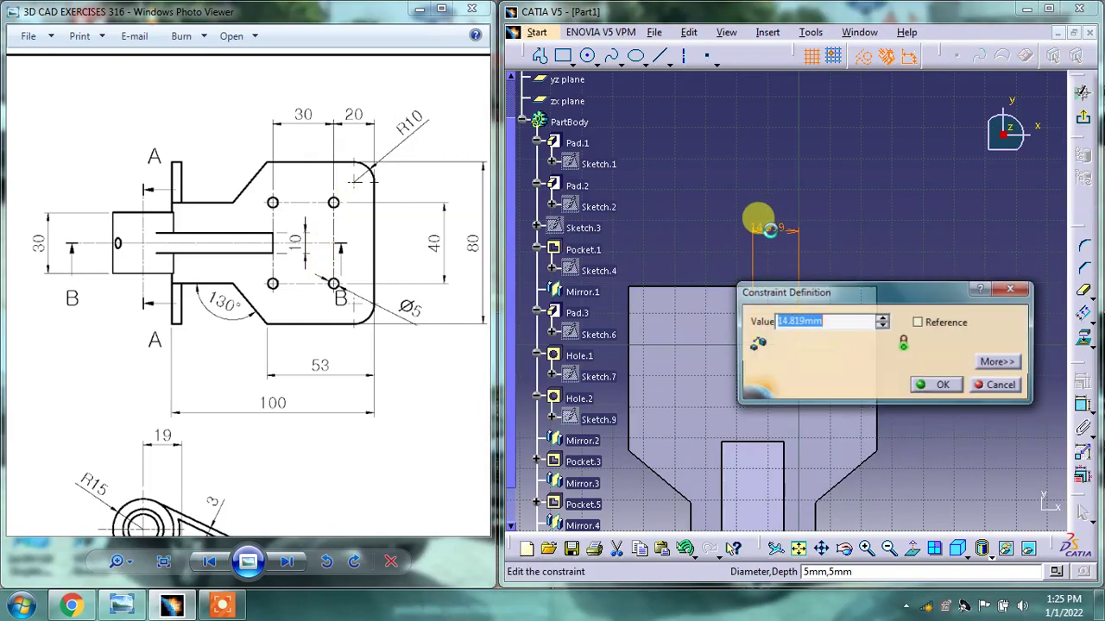
{"action": "type", "text": "20"}
{"action": "key", "text": "Return"}
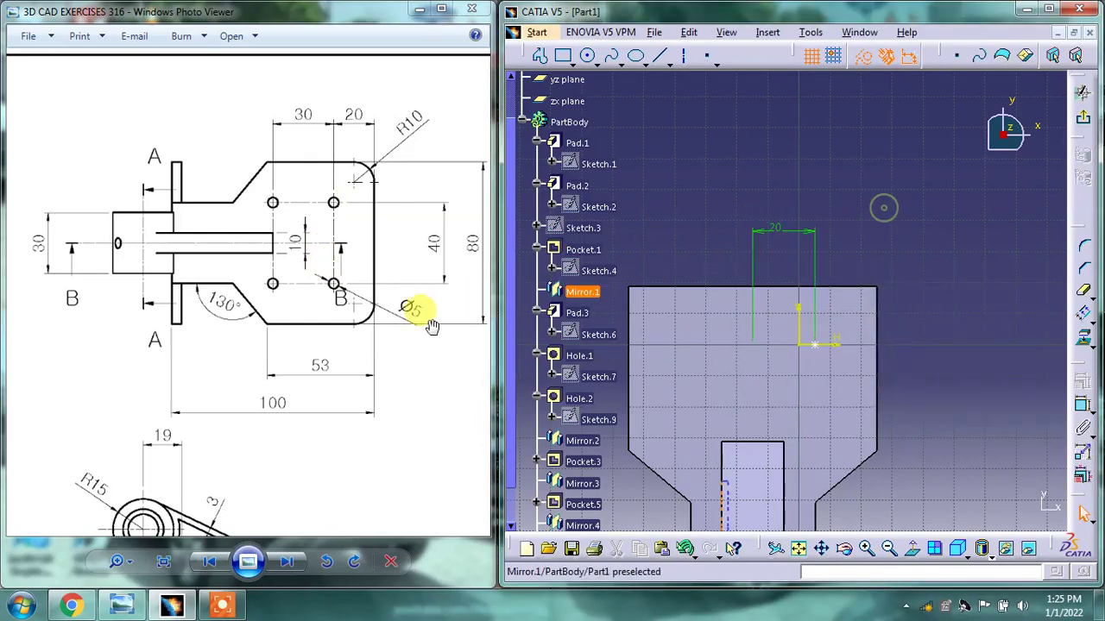
- Dimension the hole centre 20 mm vertically from the plate's top edge
{"action": "left_click_drag", "start_coordinate": [301, 320], "coordinate": [367, 215]}
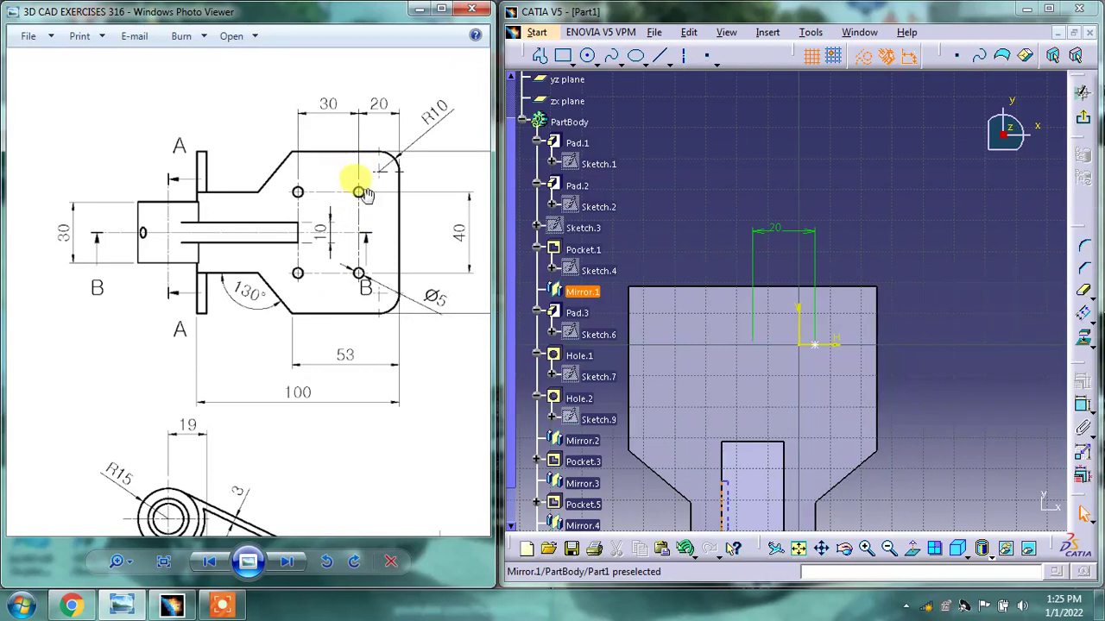
{"action": "left_click", "coordinate": [1081, 410]}
{"action": "left_click", "coordinate": [813, 344]}
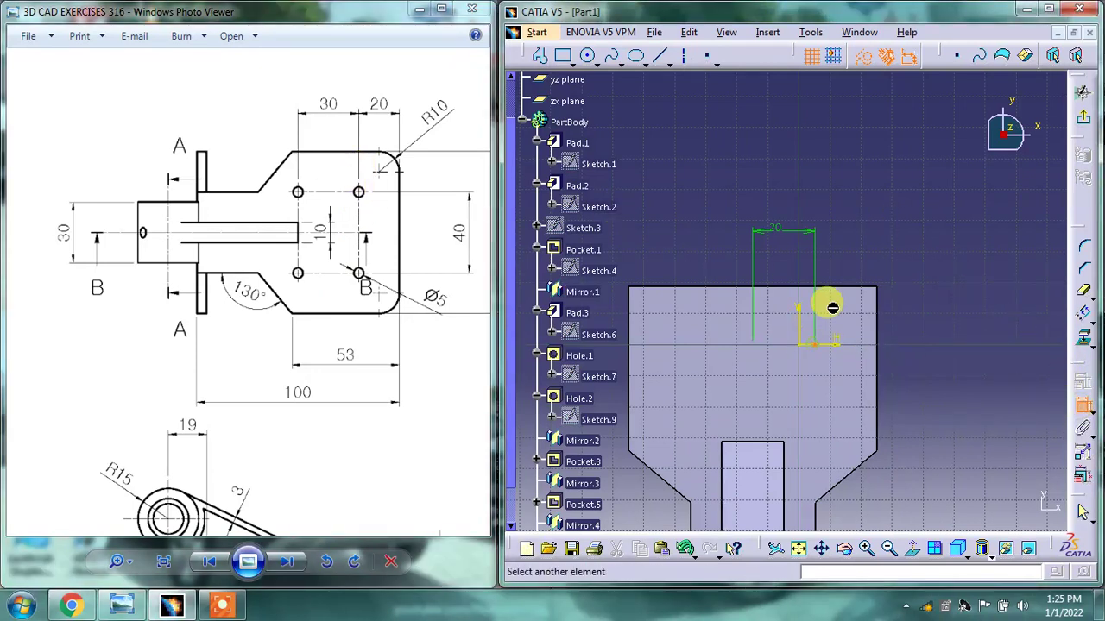
{"action": "left_click", "coordinate": [841, 288]}
{"action": "left_click", "coordinate": [903, 321]}
{"action": "double_click", "coordinate": [901, 316]}
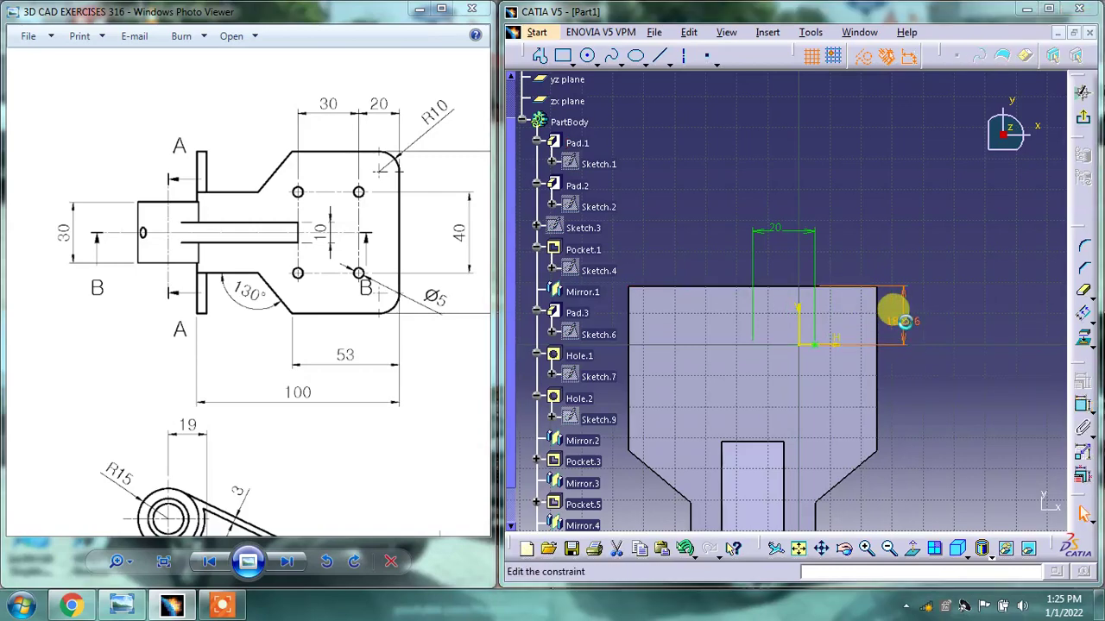
{"action": "type", "text": "20"}
{"action": "key", "text": "Return"}
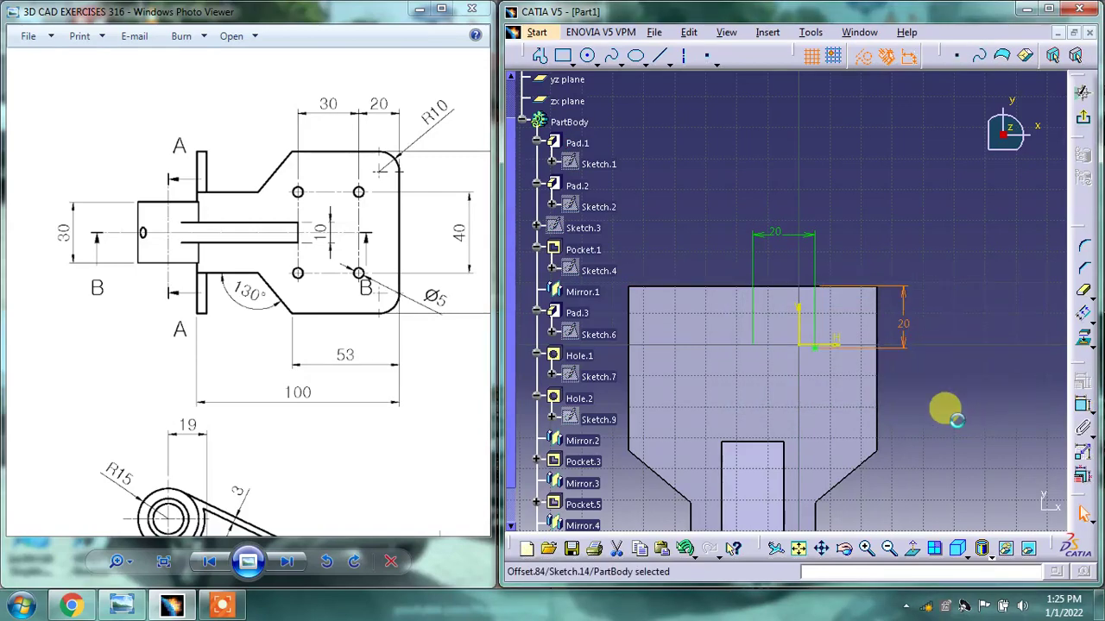
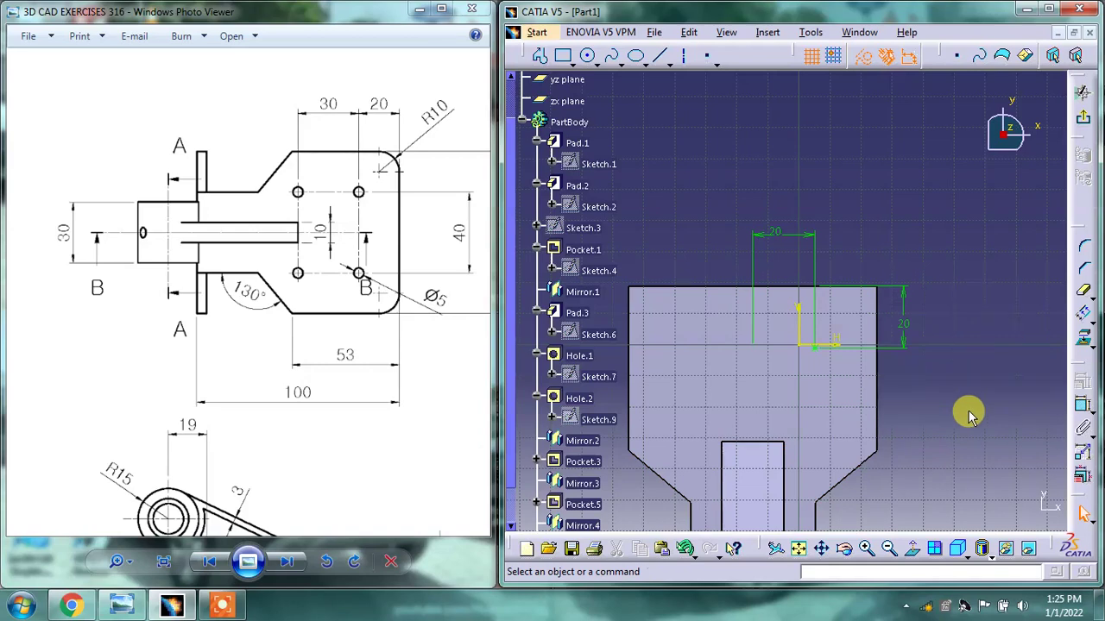
- Finish the positioning sketch, create the 5 mm diameter, 5 mm deep blind hole, and orbit to inspect it
{"action": "left_click", "coordinate": [1085, 125]}
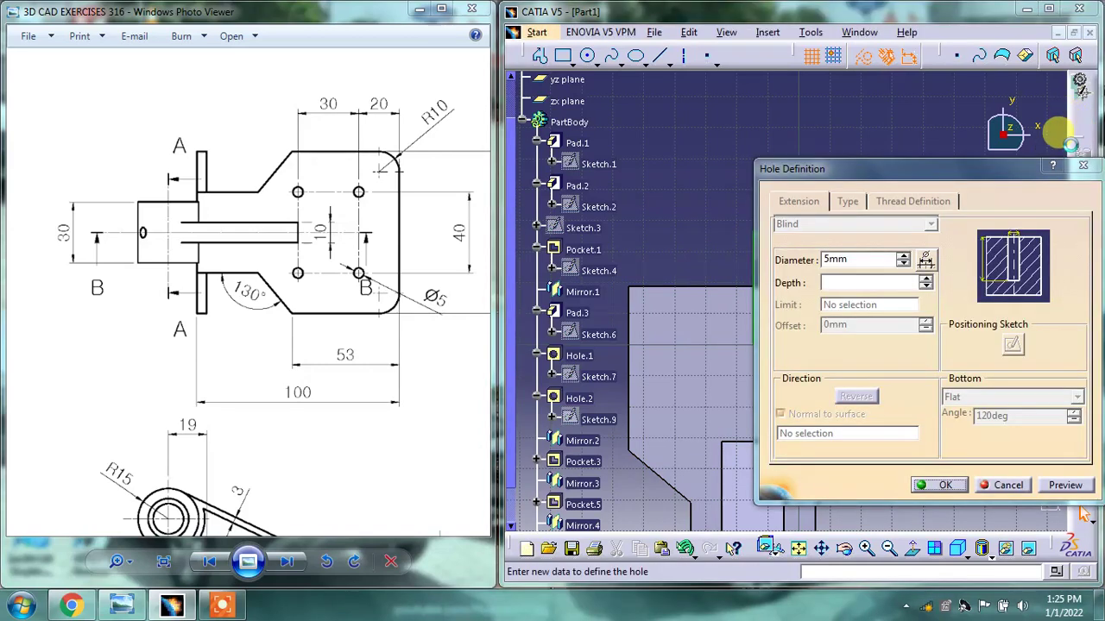
{"action": "left_click", "coordinate": [947, 485]}
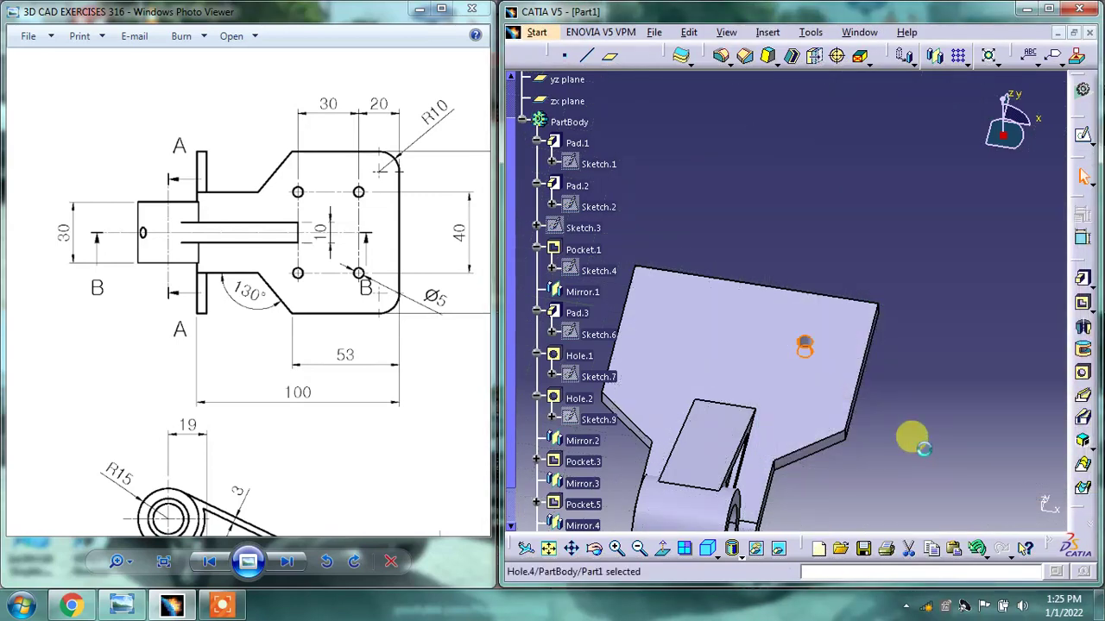
{"action": "mouse_move", "coordinate": [851, 388]}
{"action": "middle_mouse_down"}
{"action": "mouse_move", "coordinate": [865, 362]}
{"action": "mouse_move", "coordinate": [807, 423]}
{"action": "middle_mouse_up"}
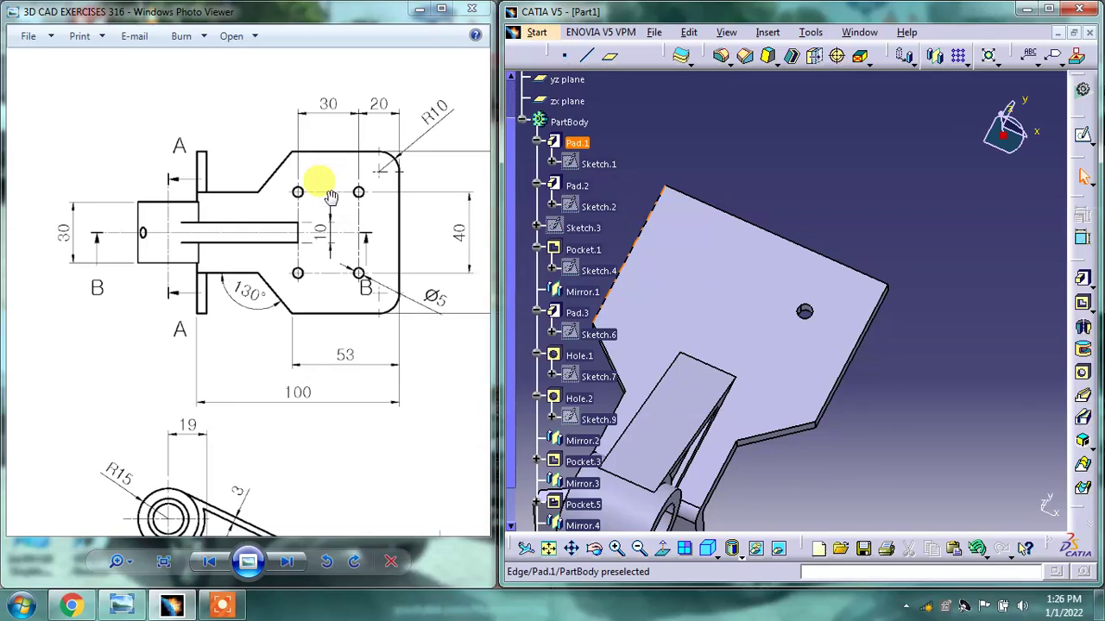
{"action": "mouse_move", "coordinate": [950, 366]}
{"action": "middle_mouse_down"}
{"action": "mouse_move", "coordinate": [810, 278]}
{"action": "mouse_move", "coordinate": [630, 74]}
{"action": "middle_mouse_up"}
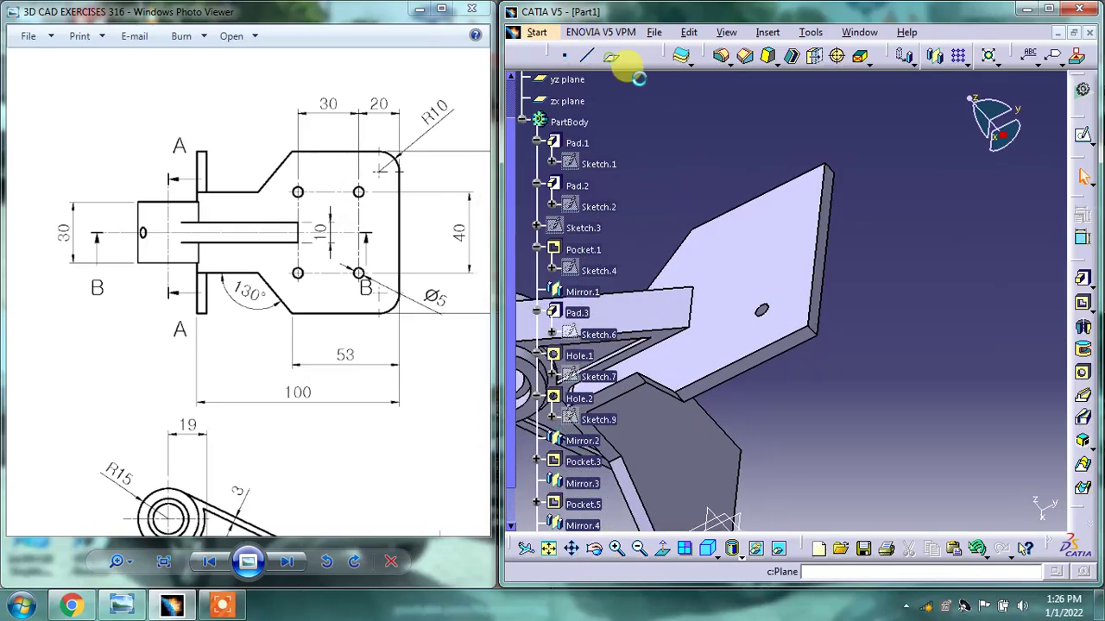
- Create Plane.1 offset 15 mm from the plate's end face, with direction reversed
{"action": "left_click", "coordinate": [611, 58]}
{"action": "left_click", "coordinate": [824, 290]}
{"action": "type", "text": "15"}
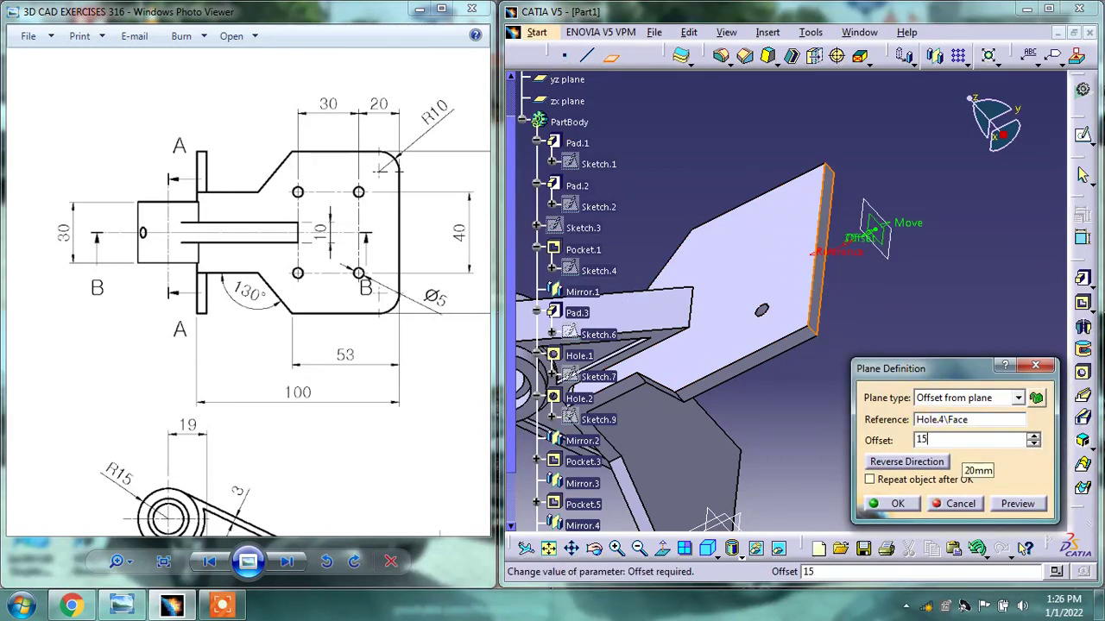
{"action": "key", "text": "Return"}
{"action": "left_click", "coordinate": [904, 463]}
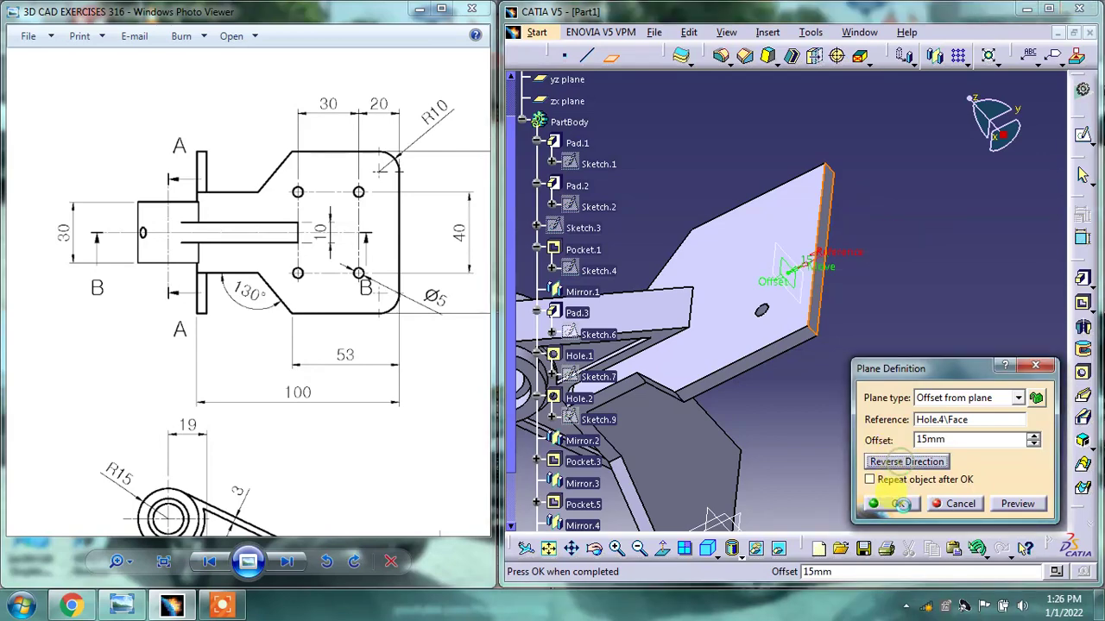
{"action": "left_click", "coordinate": [898, 504]}
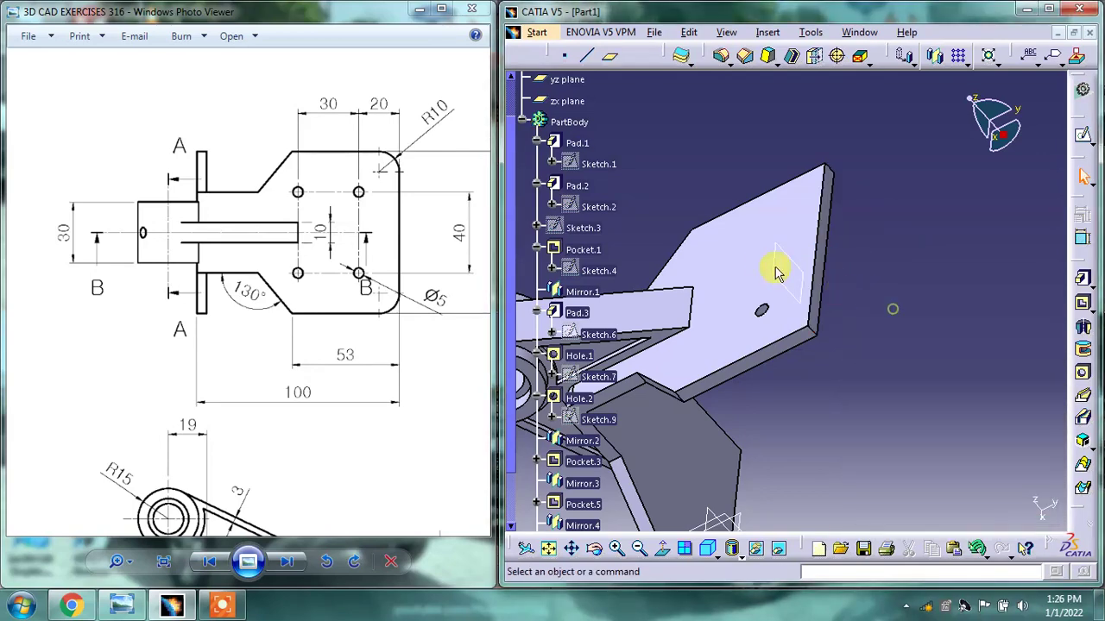
{"action": "mouse_move", "coordinate": [776, 271]}
{"action": "middle_mouse_down"}
{"action": "mouse_move", "coordinate": [902, 361]}
{"action": "mouse_move", "coordinate": [868, 431]}
{"action": "mouse_move", "coordinate": [826, 452]}
{"action": "mouse_move", "coordinate": [854, 453]}
{"action": "mouse_move", "coordinate": [860, 436]}
{"action": "middle_mouse_up"}
{"action": "middle_click_drag", "start_coordinate": [765, 301], "coordinate": [769, 311]}
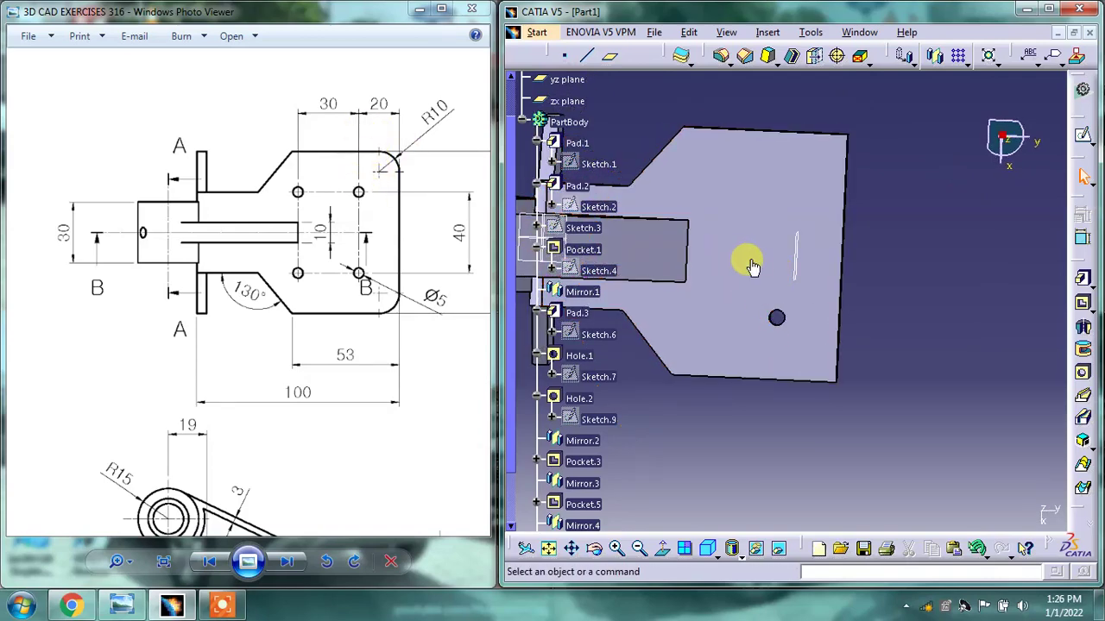
- Recheck Plane.1's offset settings, keeping the plane, and orbit the part around
{"action": "left_click", "coordinate": [794, 252]}
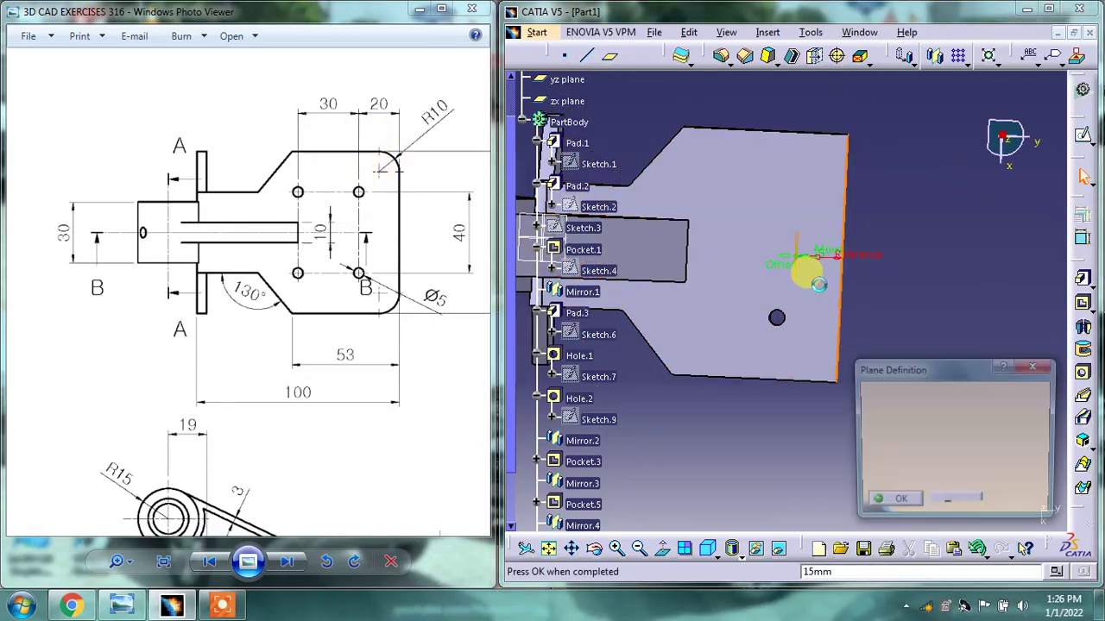
{"action": "type", "text": "3"}
{"action": "key", "text": "Return"}
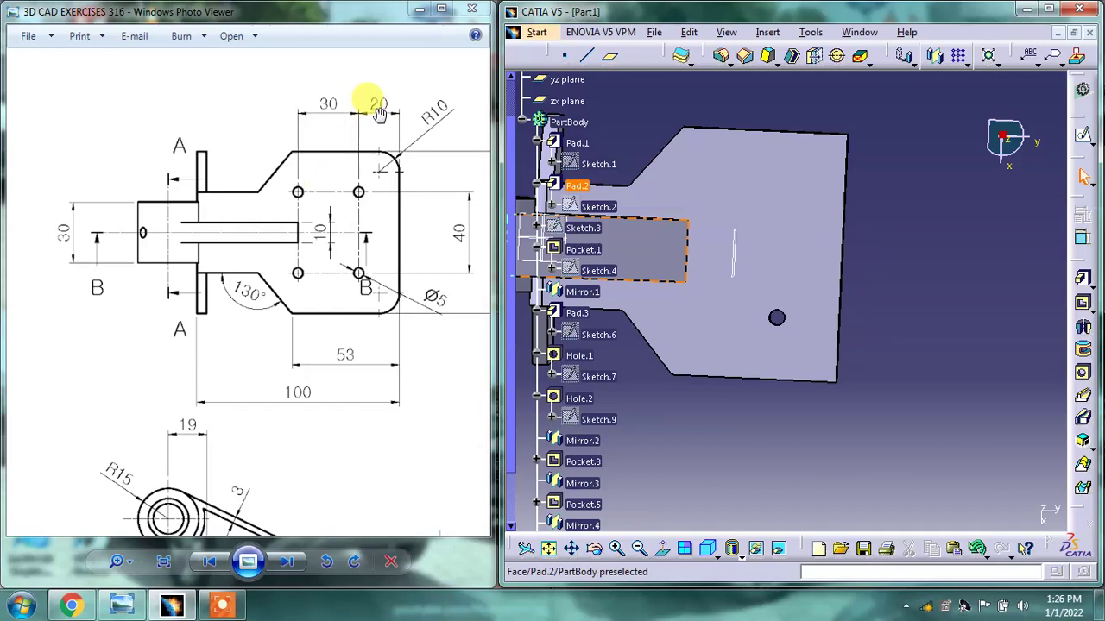
{"action": "mouse_move", "coordinate": [740, 366]}
{"action": "middle_mouse_down"}
{"action": "mouse_move", "coordinate": [781, 321]}
{"action": "mouse_move", "coordinate": [696, 301]}
{"action": "mouse_move", "coordinate": [732, 420]}
{"action": "mouse_move", "coordinate": [842, 380]}
{"action": "mouse_move", "coordinate": [621, 367]}
{"action": "middle_mouse_up"}
{"action": "mouse_move", "coordinate": [669, 397]}
{"action": "middle_mouse_down"}
{"action": "mouse_move", "coordinate": [683, 395]}
{"action": "mouse_move", "coordinate": [682, 451]}
{"action": "middle_mouse_up"}
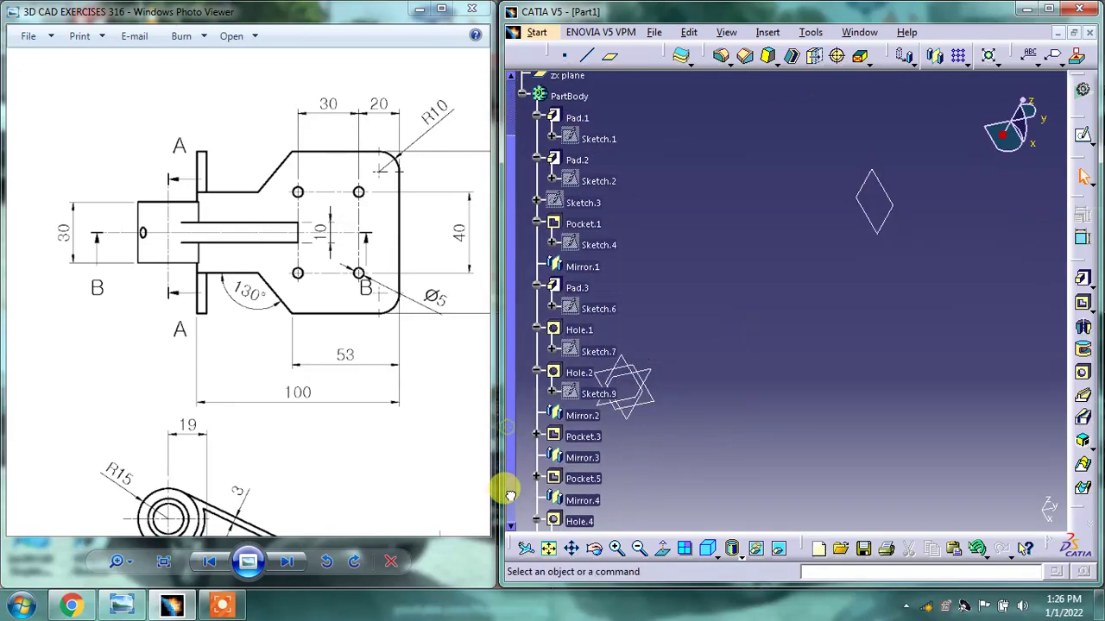
{"action": "left_click_drag", "start_coordinate": [508, 436], "coordinate": [518, 552]}
{"action": "middle_click_drag", "start_coordinate": [785, 421], "coordinate": [806, 434]}
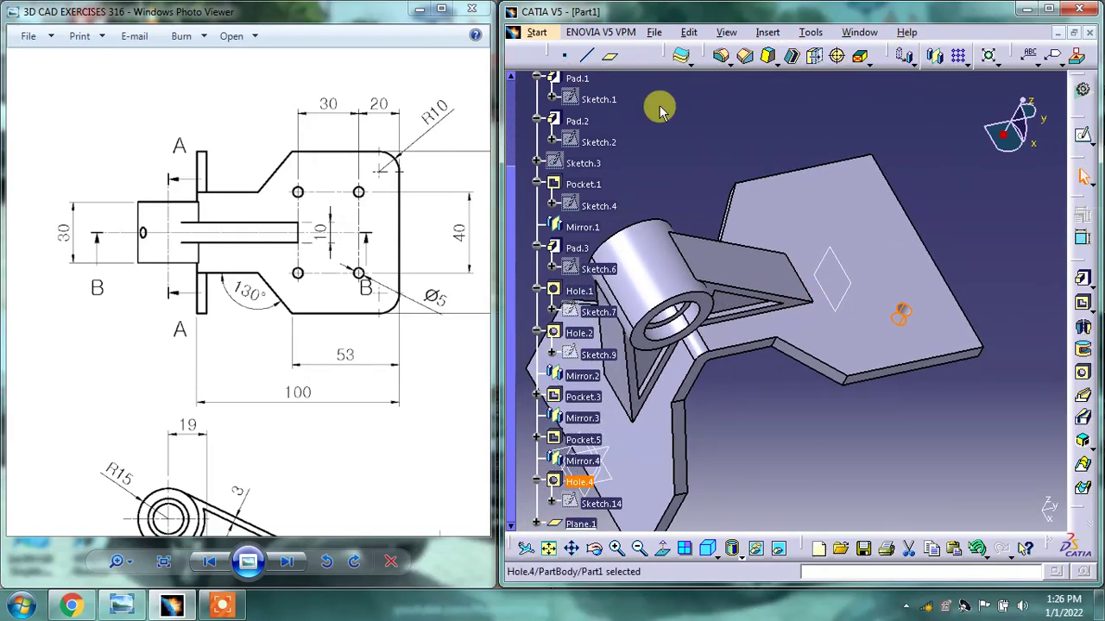
- Mirror Hole.4 across the yz plane to make a second hole
{"action": "left_click", "coordinate": [935, 55]}
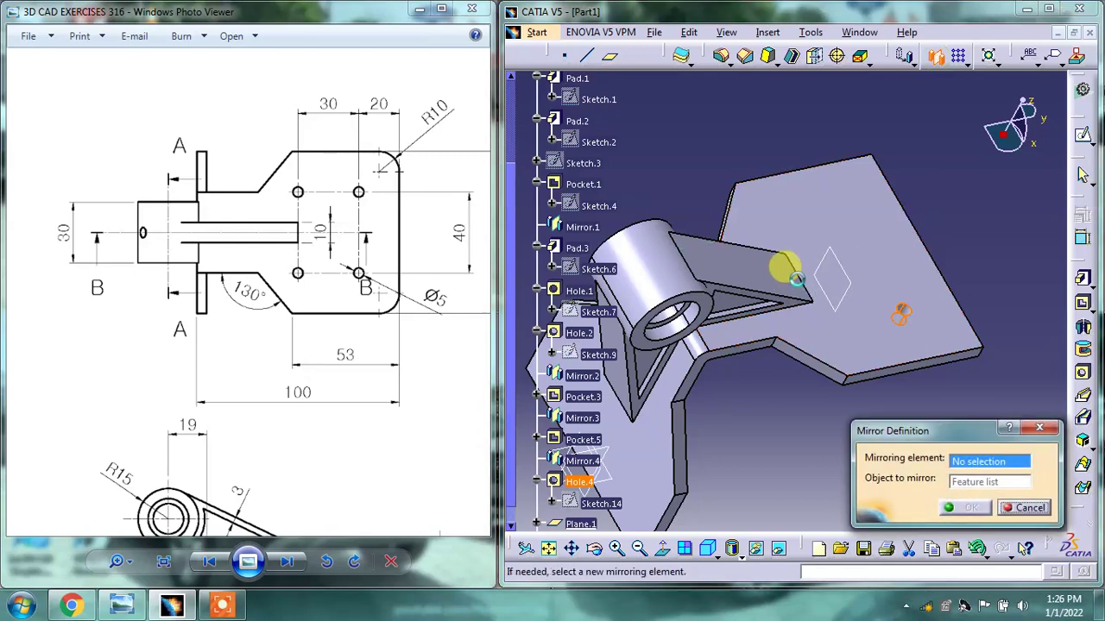
{"action": "middle_click_drag", "start_coordinate": [913, 198], "coordinate": [715, 390]}
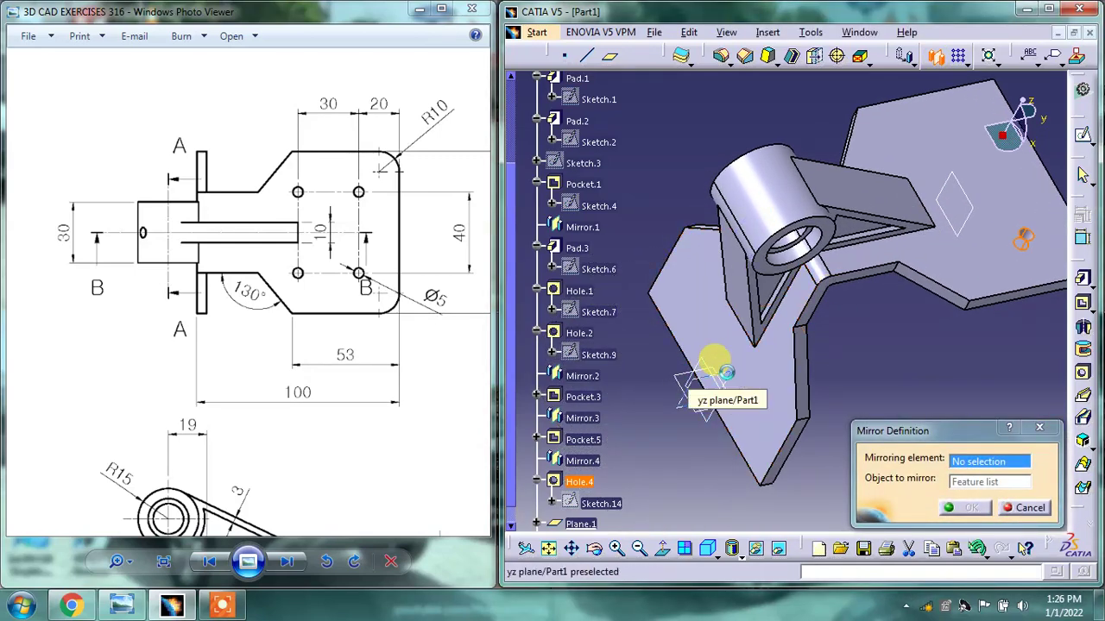
{"action": "left_click", "coordinate": [716, 359]}
{"action": "left_click", "coordinate": [958, 508]}
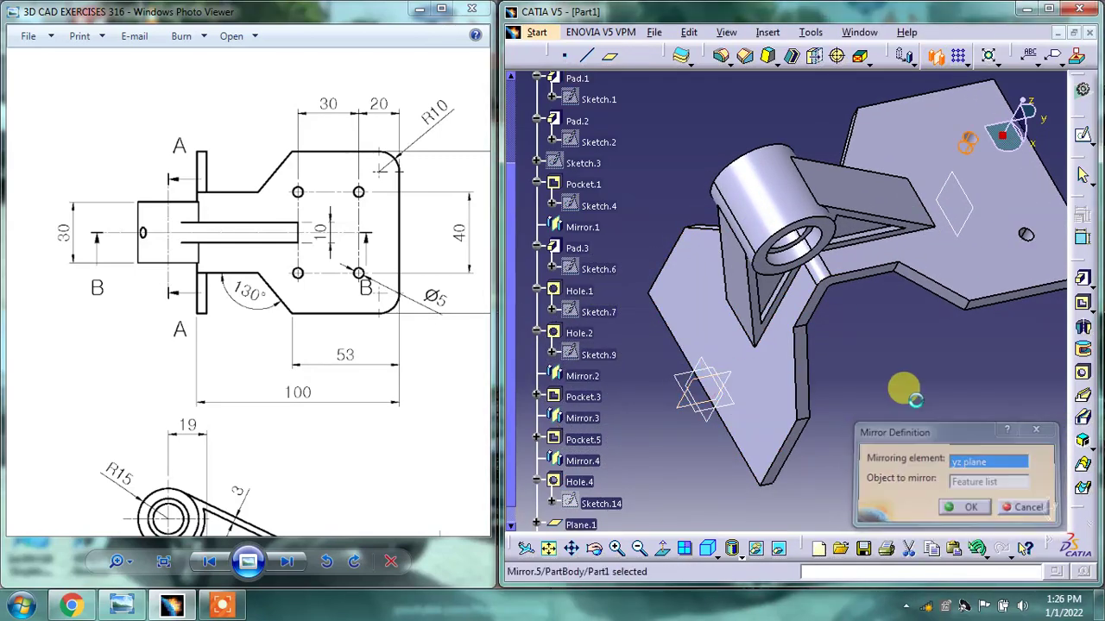
{"action": "middle_click_drag", "start_coordinate": [909, 341], "coordinate": [854, 395]}
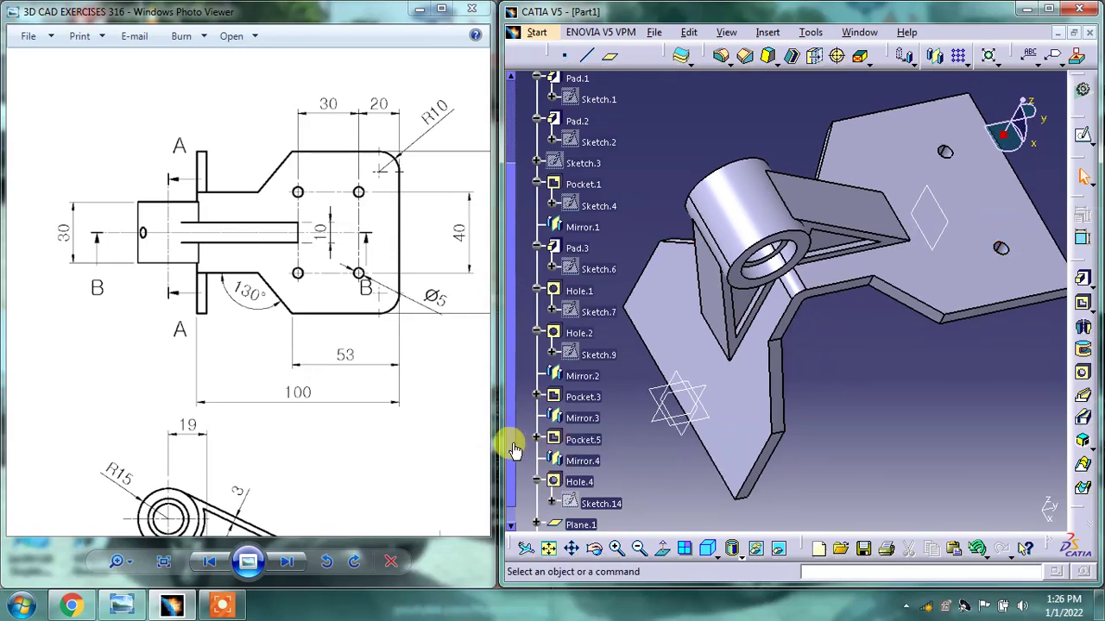
{"action": "scroll", "coordinate": [514, 449], "scroll_direction": "down", "scroll_amount": 1}
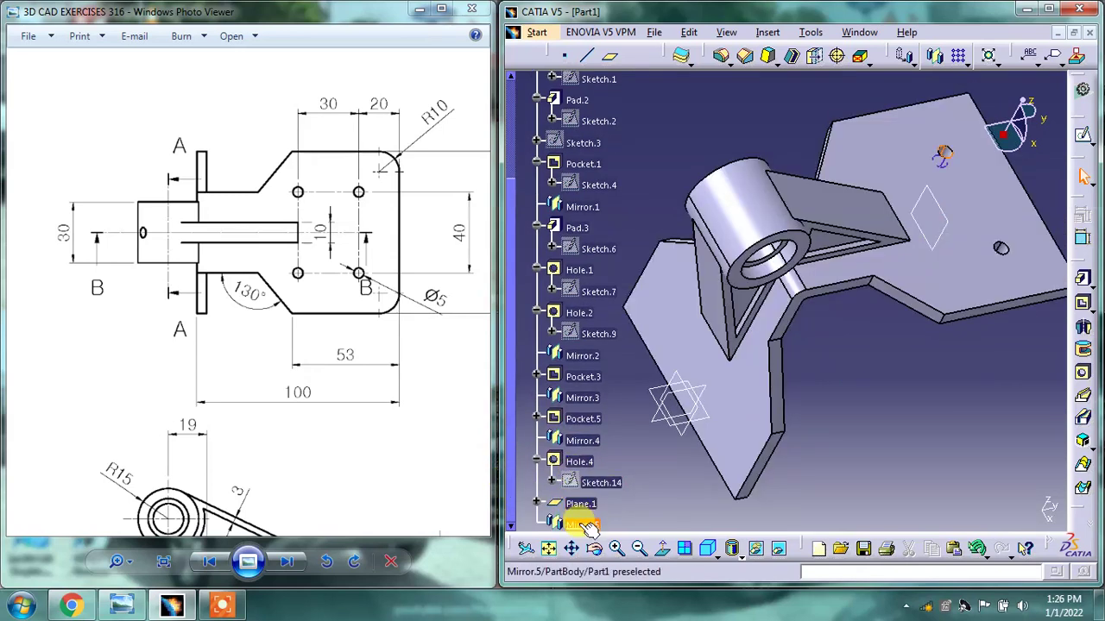
- Mirror both holes across Plane.1 to give four holes
{"action": "left_click", "coordinate": [578, 462], "text": "ctrl"}
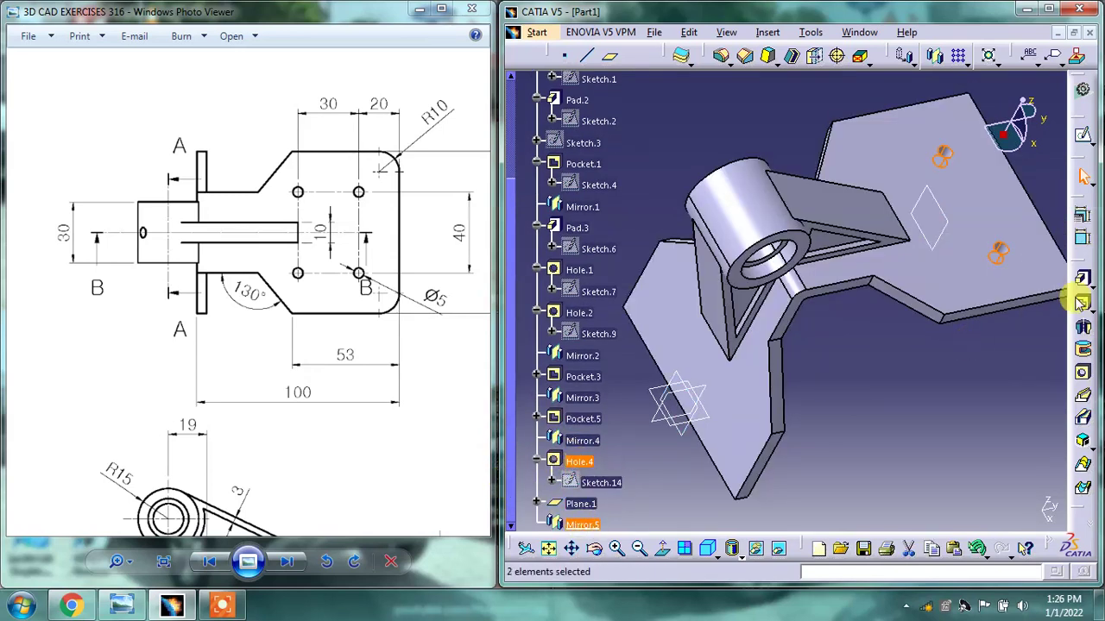
{"action": "left_click", "coordinate": [934, 55]}
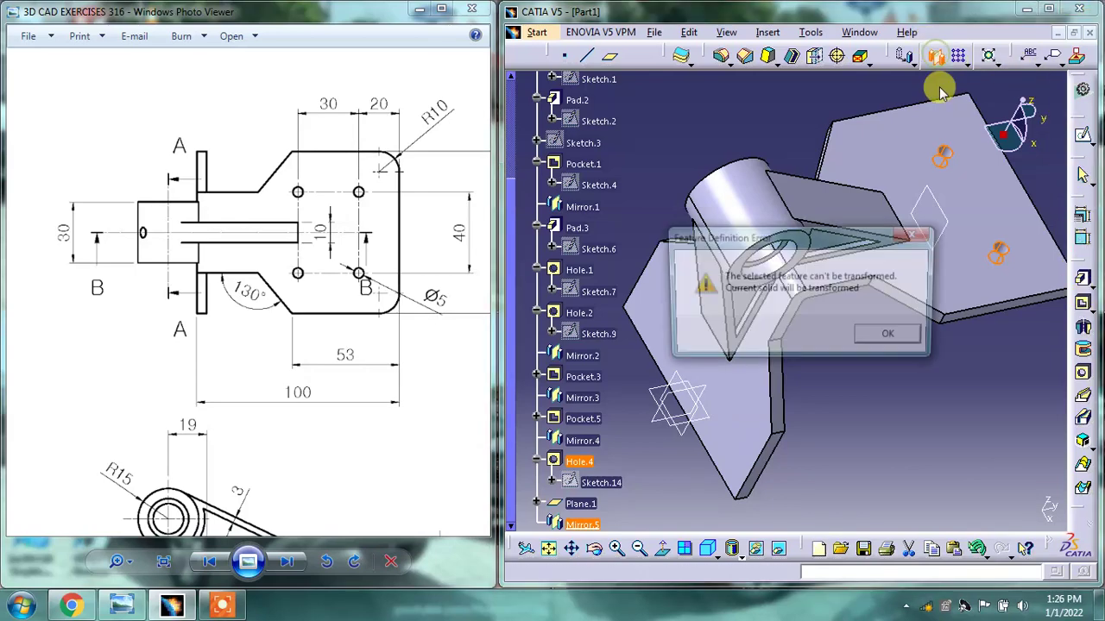
{"action": "left_click", "coordinate": [880, 339]}
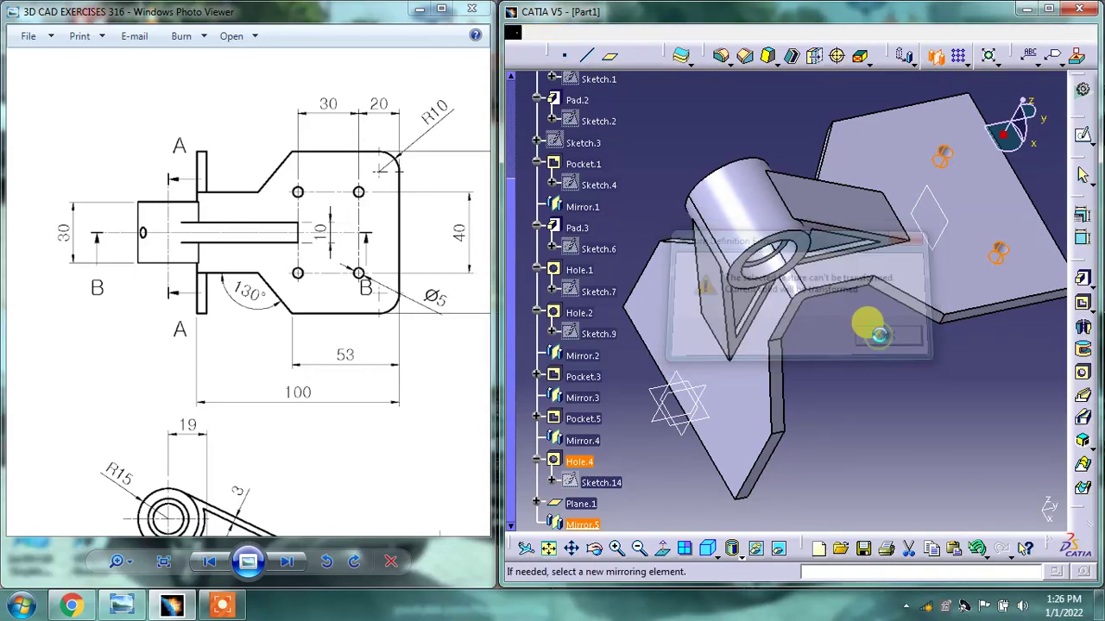
{"action": "left_click", "coordinate": [945, 207]}
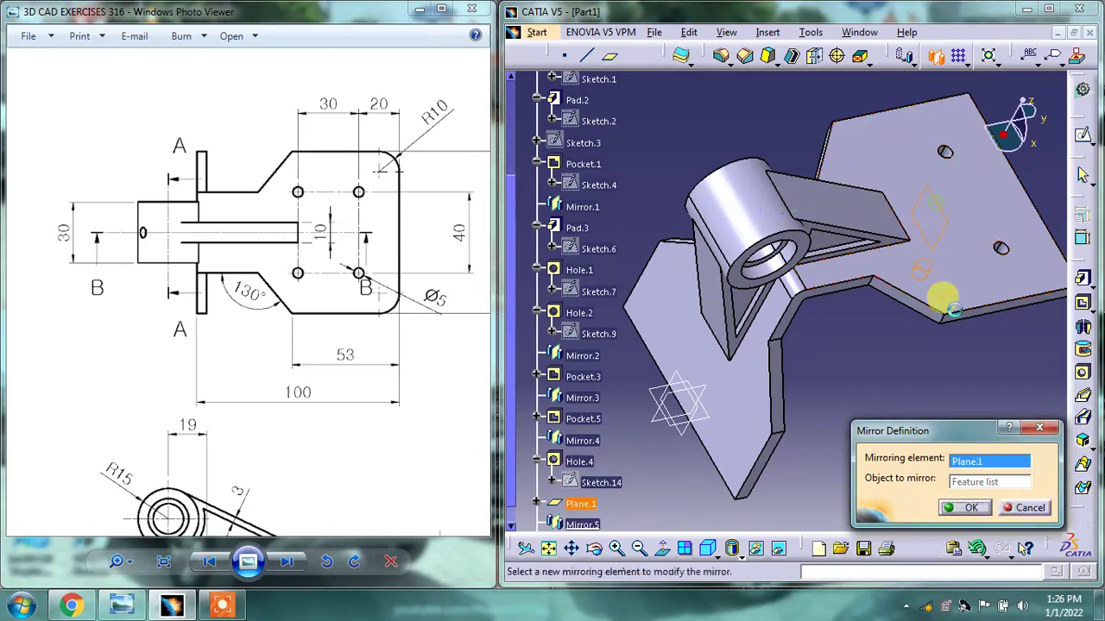
{"action": "left_click", "coordinate": [965, 507]}
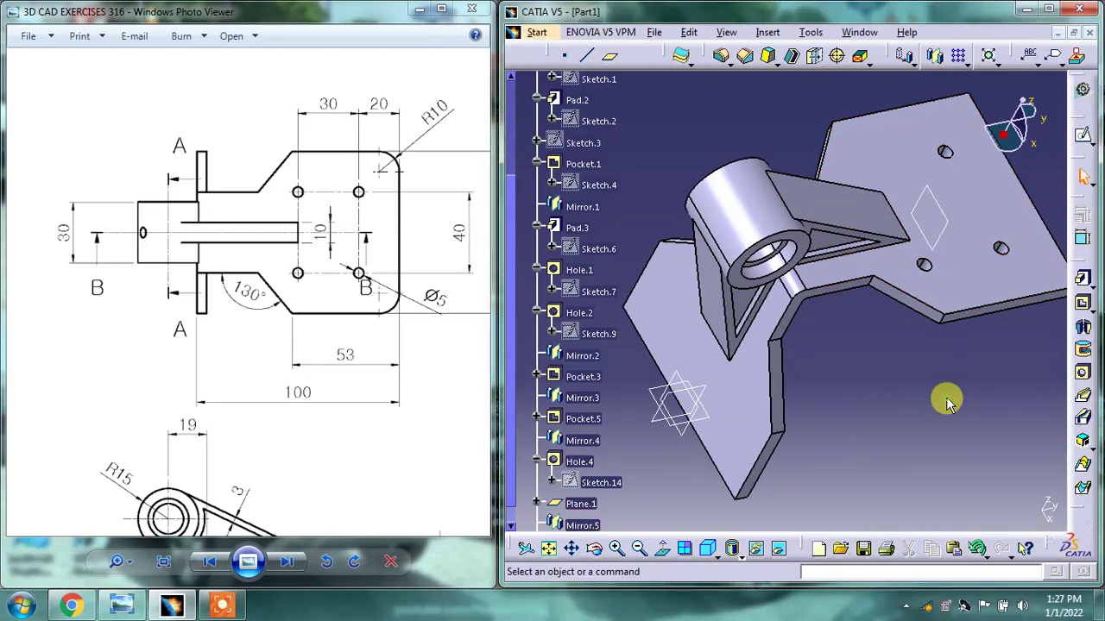
{"action": "mouse_move", "coordinate": [923, 365]}
{"action": "middle_mouse_down"}
{"action": "mouse_move", "coordinate": [806, 337]}
{"action": "mouse_move", "coordinate": [947, 342]}
{"action": "mouse_move", "coordinate": [866, 308]}
{"action": "middle_mouse_up"}
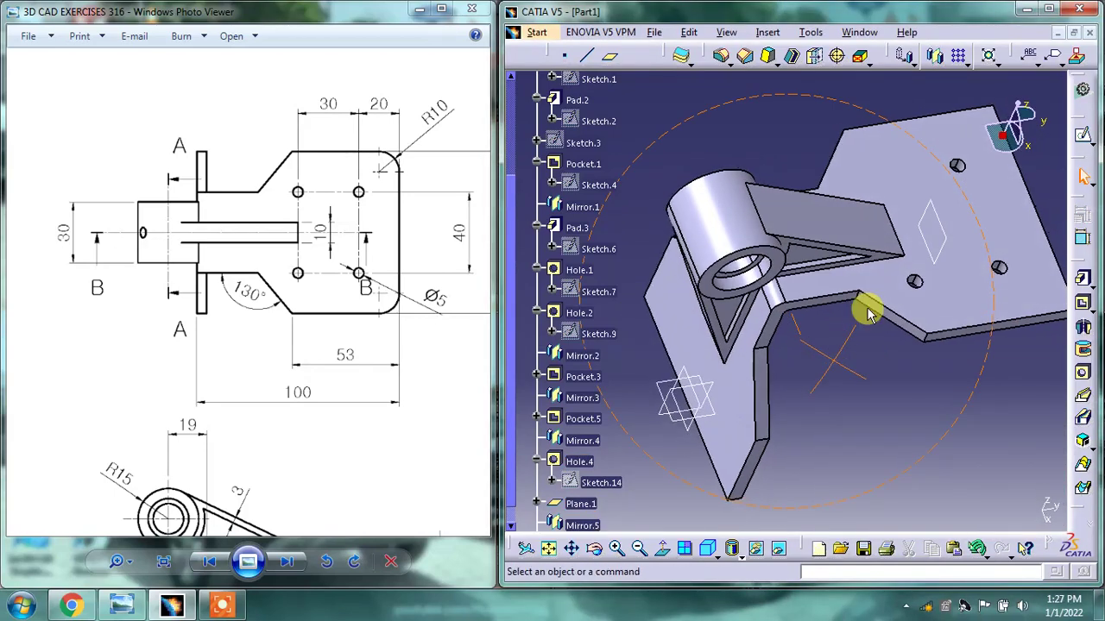
{"action": "mouse_move", "coordinate": [925, 257]}
{"action": "middle_mouse_down"}
{"action": "mouse_move", "coordinate": [797, 301]}
{"action": "mouse_move", "coordinate": [884, 287]}
{"action": "middle_mouse_up"}
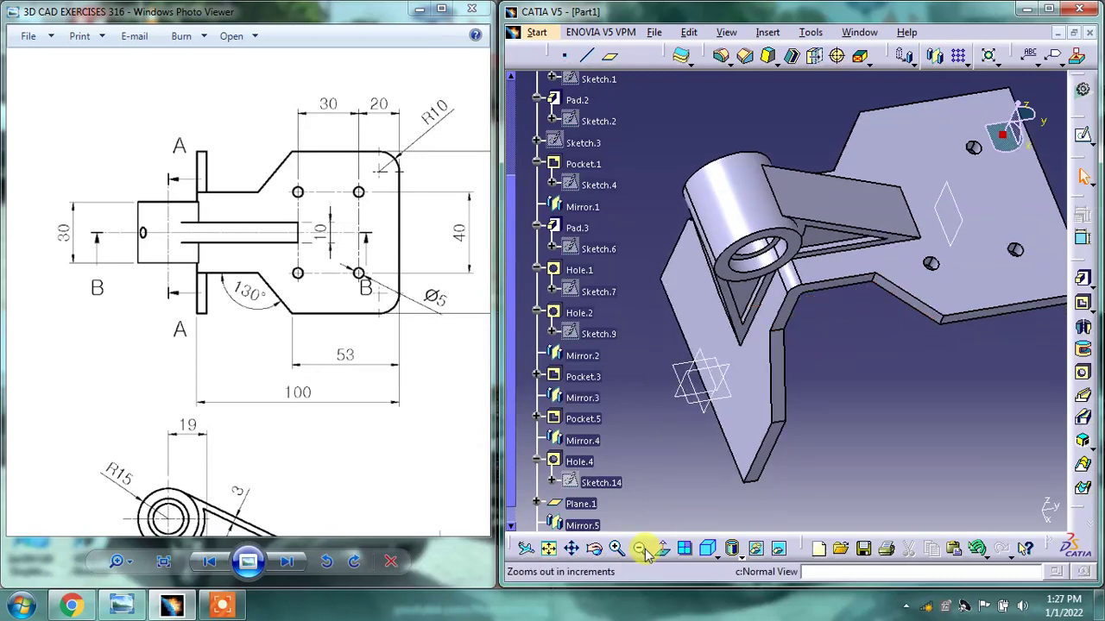
- Retry mirroring with Mirror.5 and Hole.4, then undo the mirrored copy
{"action": "left_click", "coordinate": [583, 525]}
{"action": "left_click", "coordinate": [937, 56]}
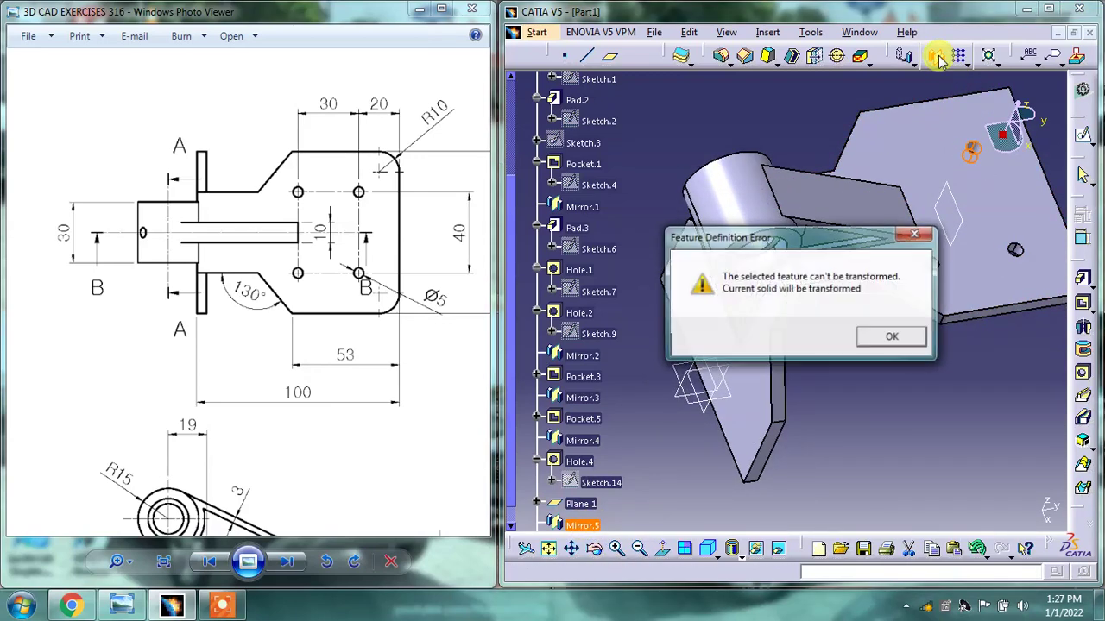
{"action": "left_click", "coordinate": [880, 342]}
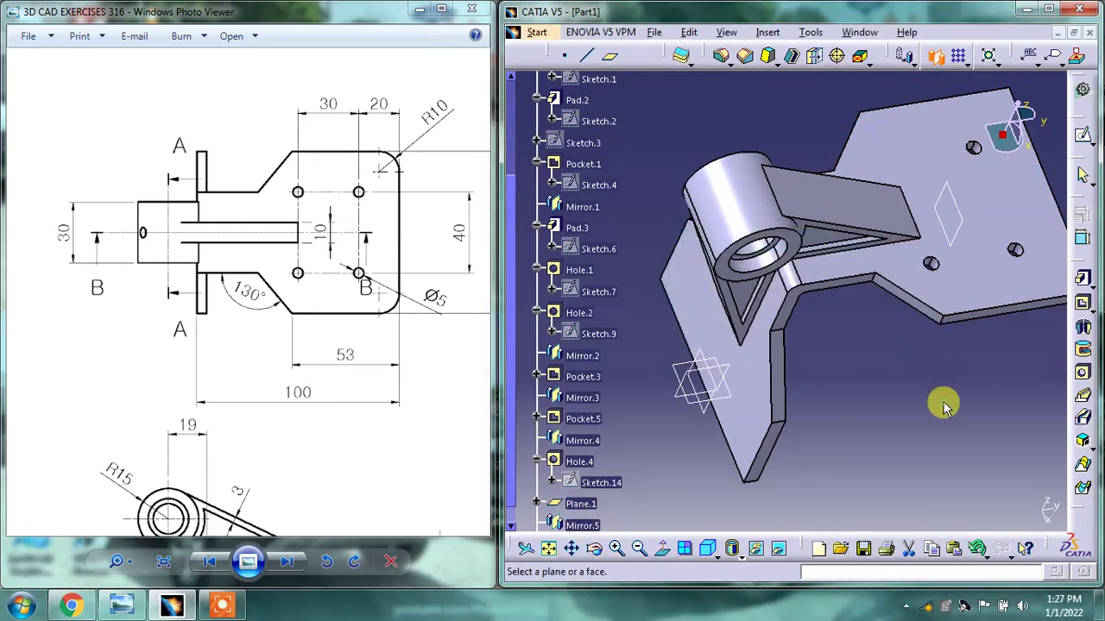
{"action": "left_click", "coordinate": [594, 463]}
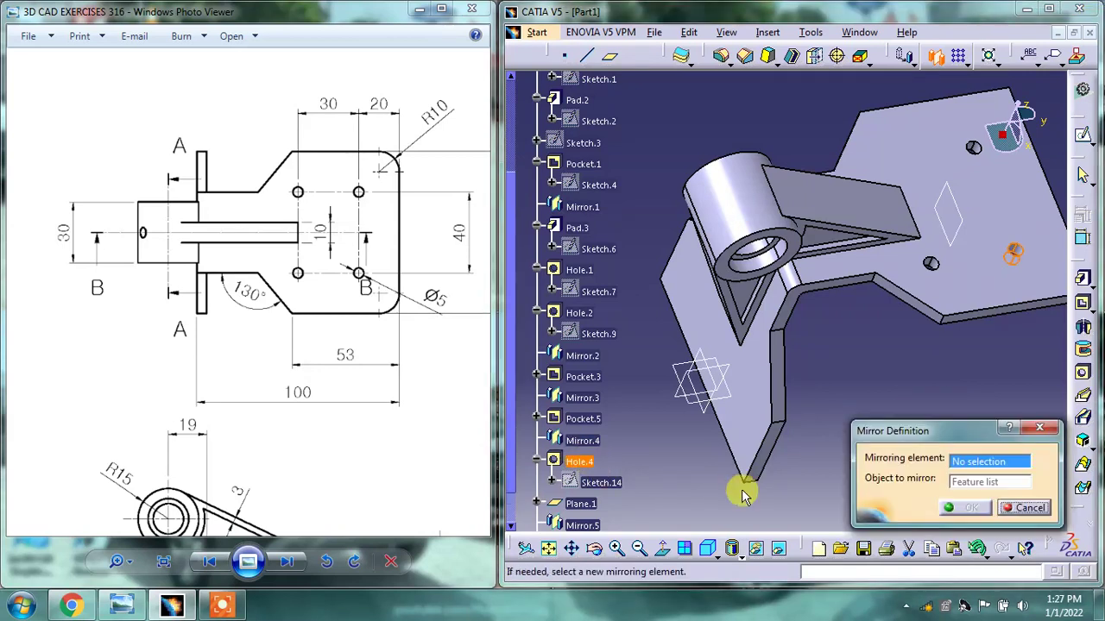
{"action": "left_click", "coordinate": [1002, 510]}
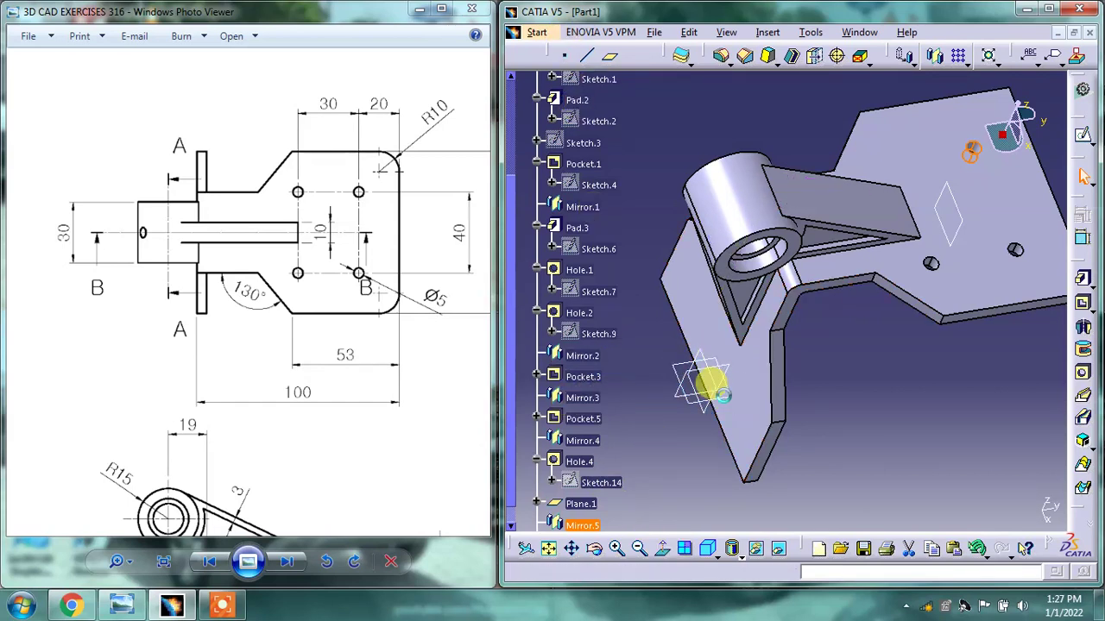
{"action": "key", "text": "ctrl+z"}
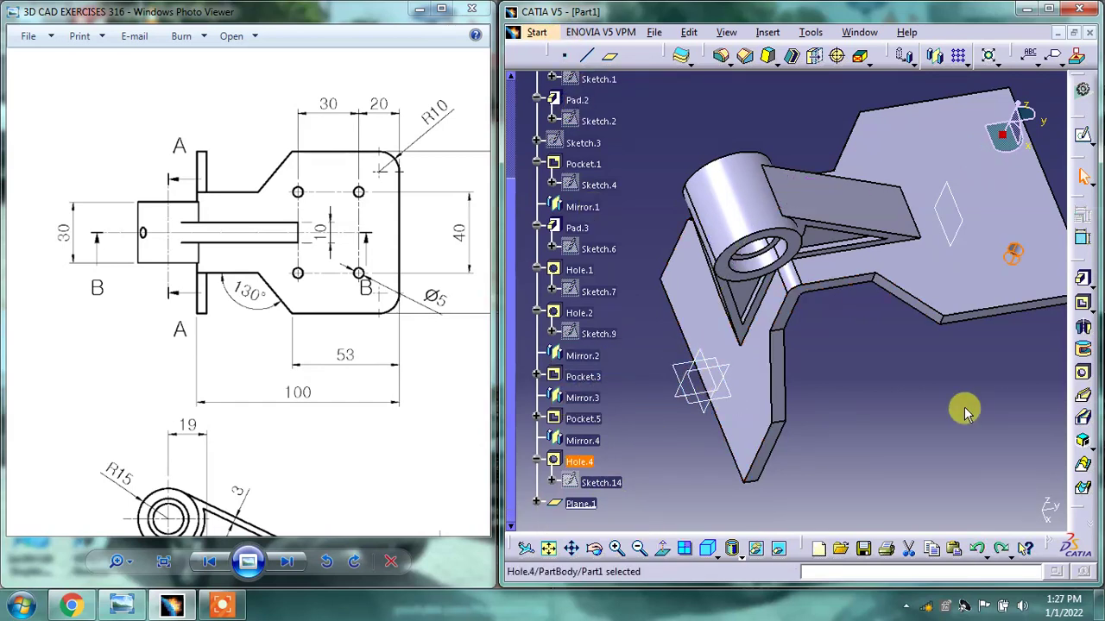
- Pattern Hole.4 along the reversed plate edge with 40 mm spacing
{"action": "left_click", "coordinate": [973, 387]}
{"action": "middle_click_drag", "start_coordinate": [974, 387], "coordinate": [915, 362]}
{"action": "left_click", "coordinate": [960, 57]}
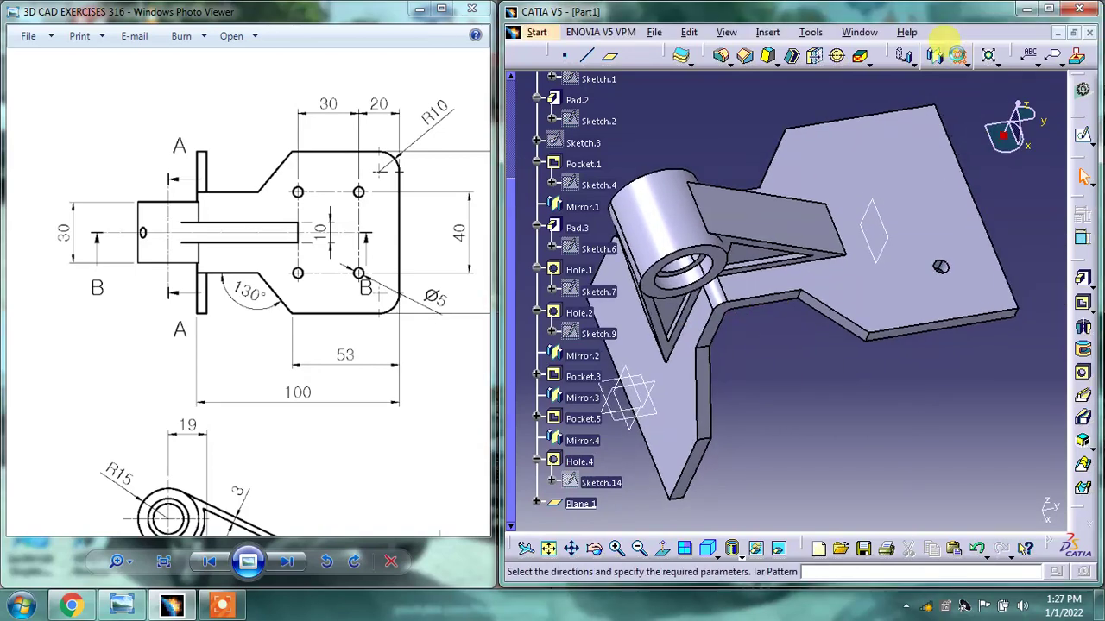
{"action": "mouse_move", "coordinate": [814, 184]}
{"action": "middle_mouse_down"}
{"action": "mouse_move", "coordinate": [653, 210]}
{"action": "mouse_move", "coordinate": [715, 227]}
{"action": "mouse_move", "coordinate": [698, 189]}
{"action": "mouse_move", "coordinate": [708, 203]}
{"action": "middle_mouse_up"}
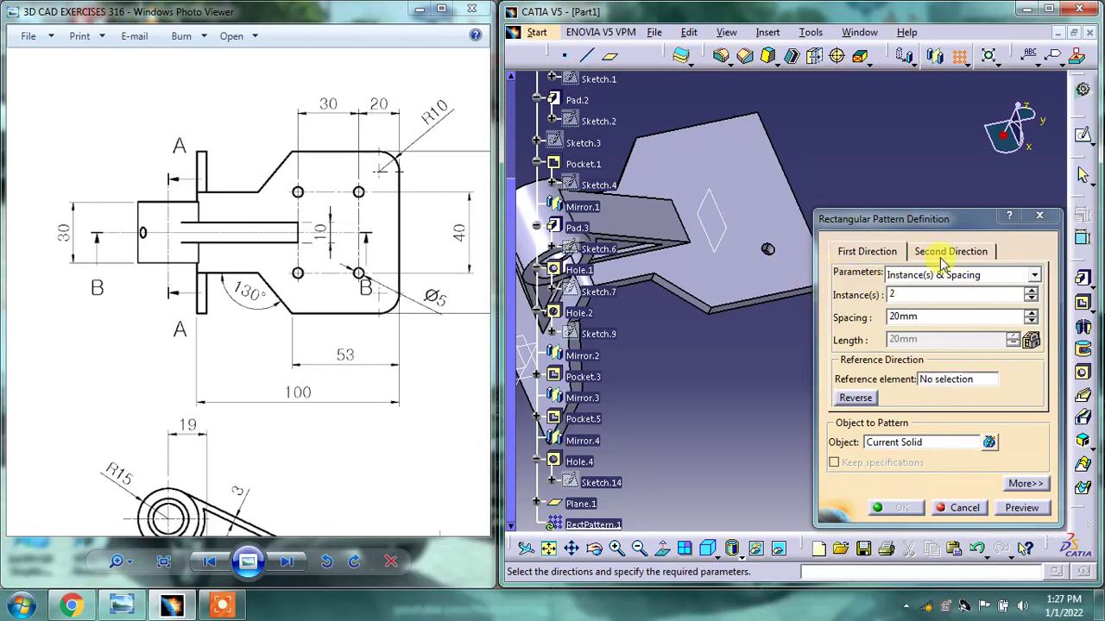
{"action": "left_click", "coordinate": [896, 443]}
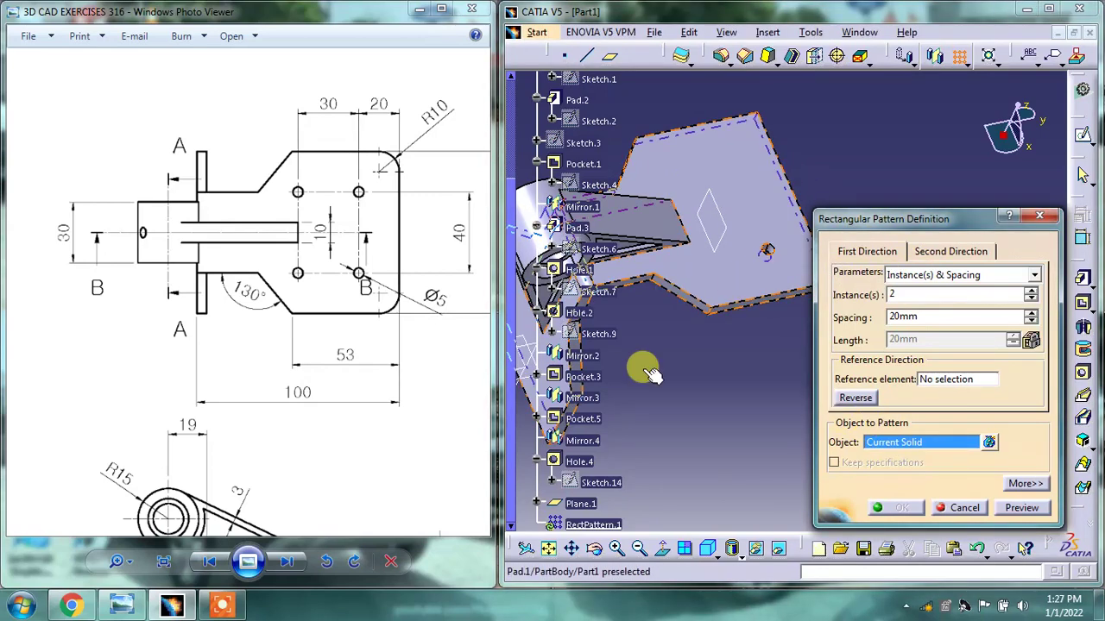
{"action": "left_click", "coordinate": [576, 462]}
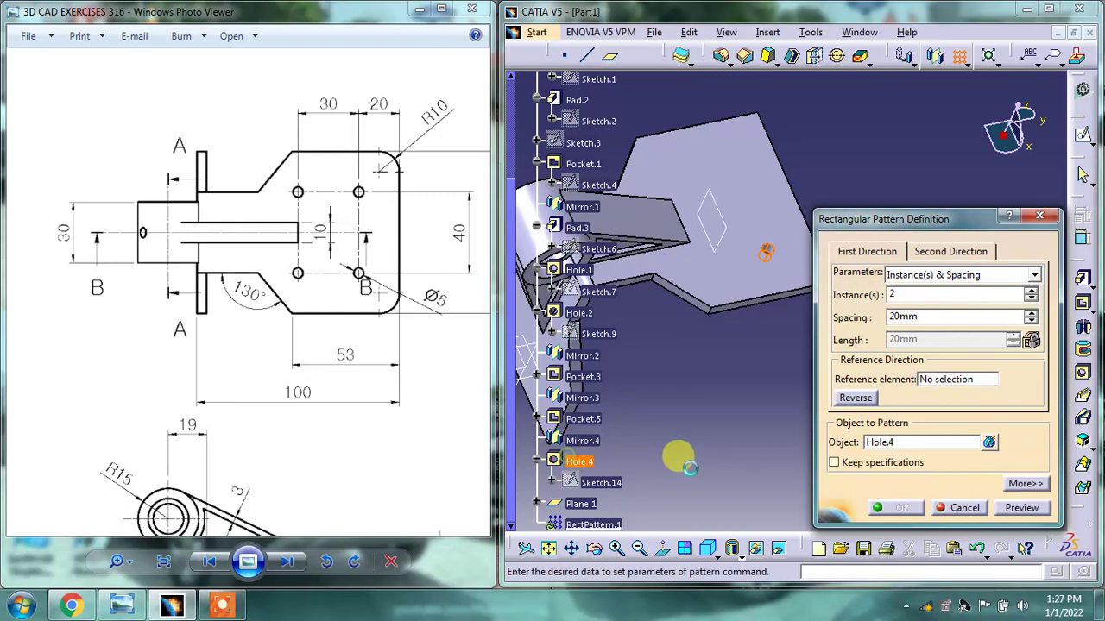
{"action": "left_click", "coordinate": [939, 380]}
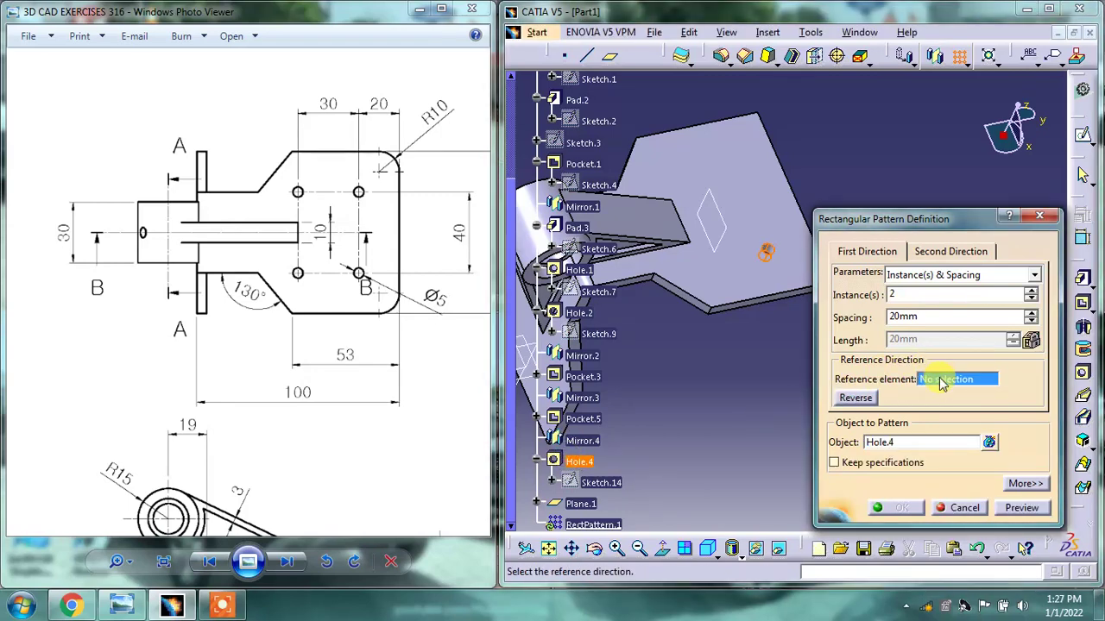
{"action": "left_click", "coordinate": [789, 173]}
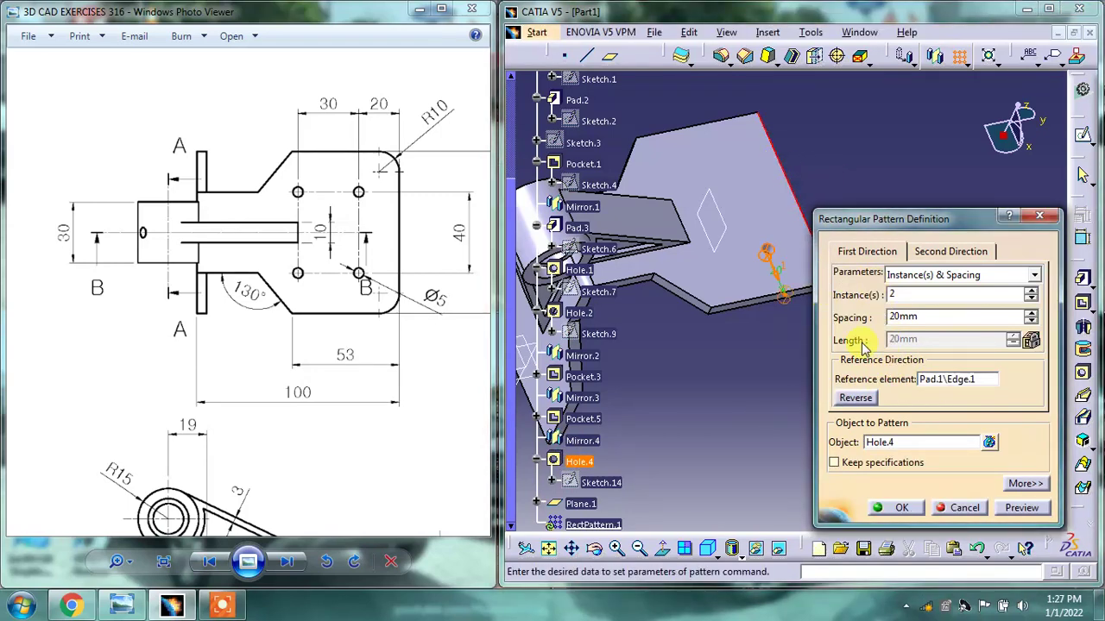
{"action": "left_click", "coordinate": [856, 399]}
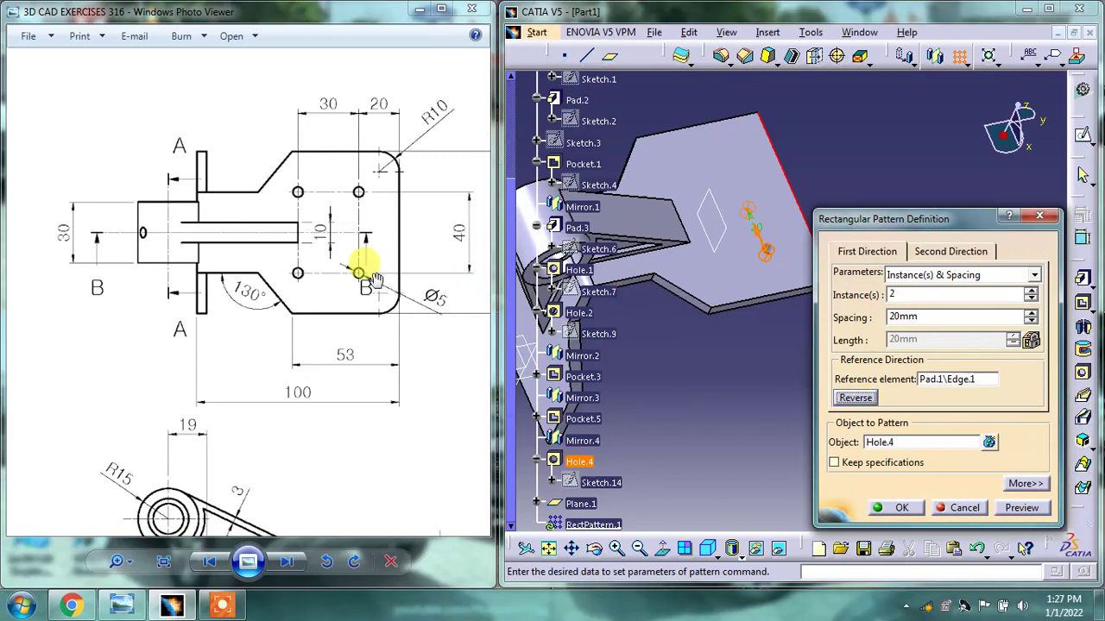
{"action": "double_click", "coordinate": [932, 317]}
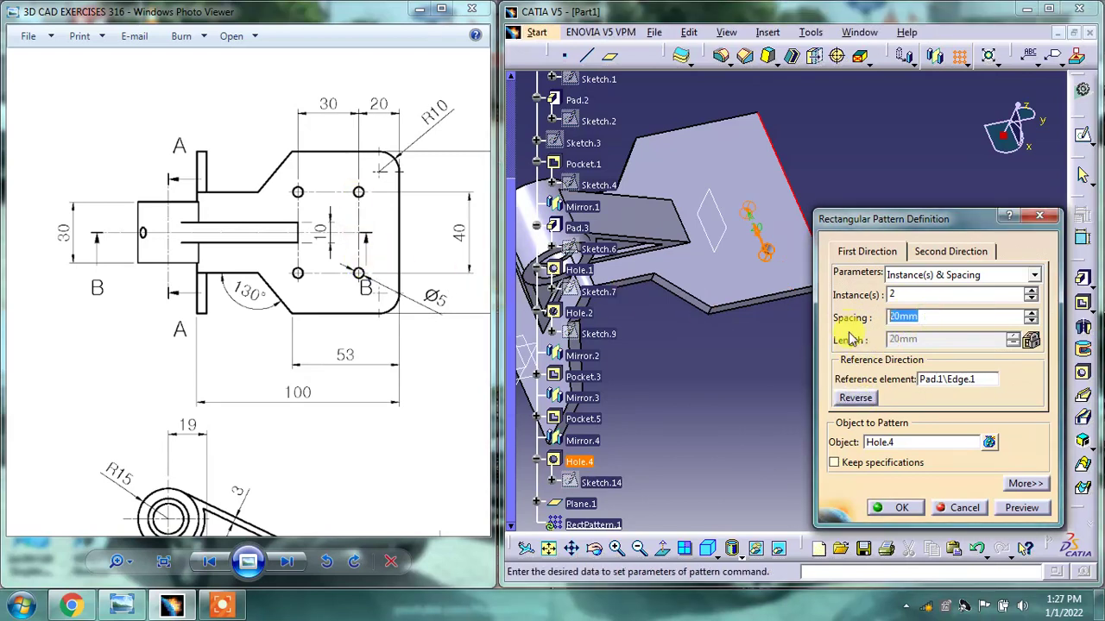
{"action": "type", "text": "40"}
{"action": "key", "text": "Return"}
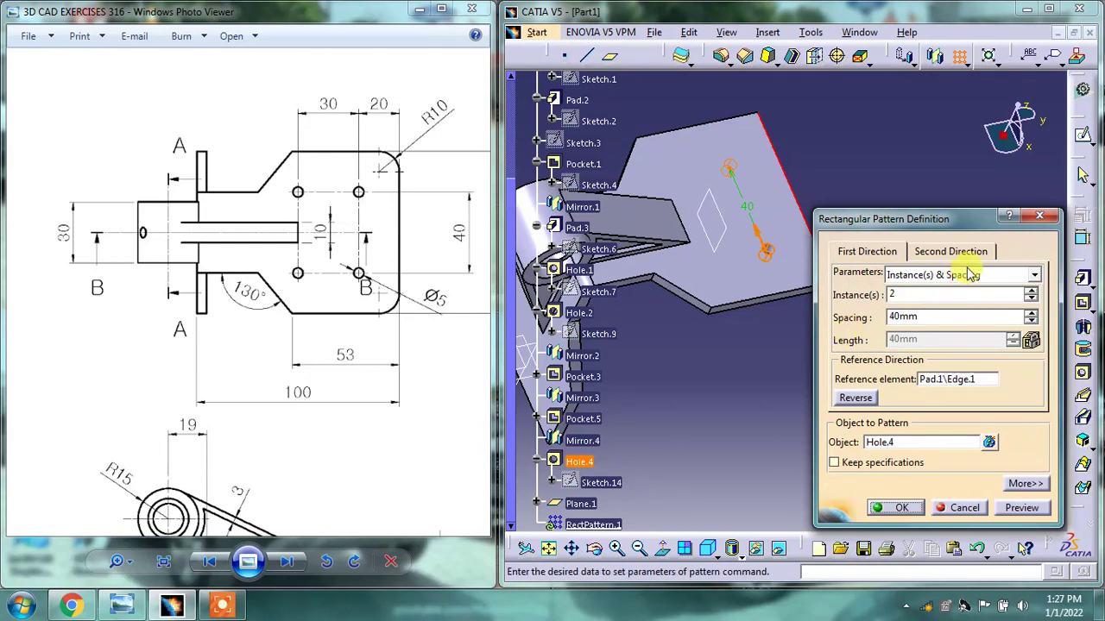
- Set the pattern's second direction along the top edge: 2 instances, 30 mm apart
{"action": "left_click", "coordinate": [960, 249]}
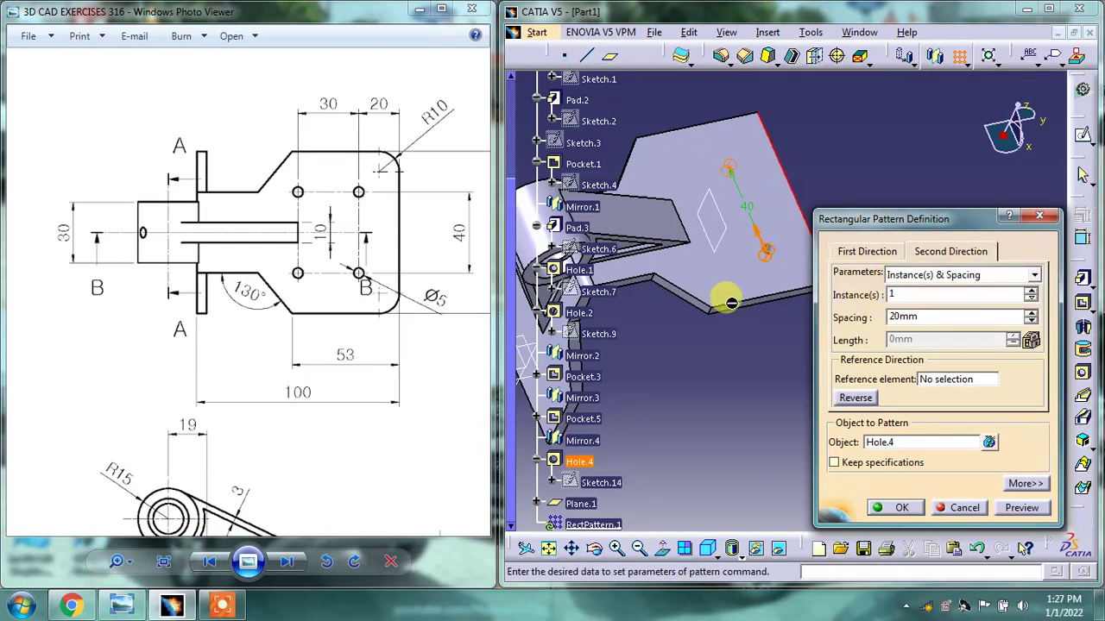
{"action": "left_click", "coordinate": [957, 381]}
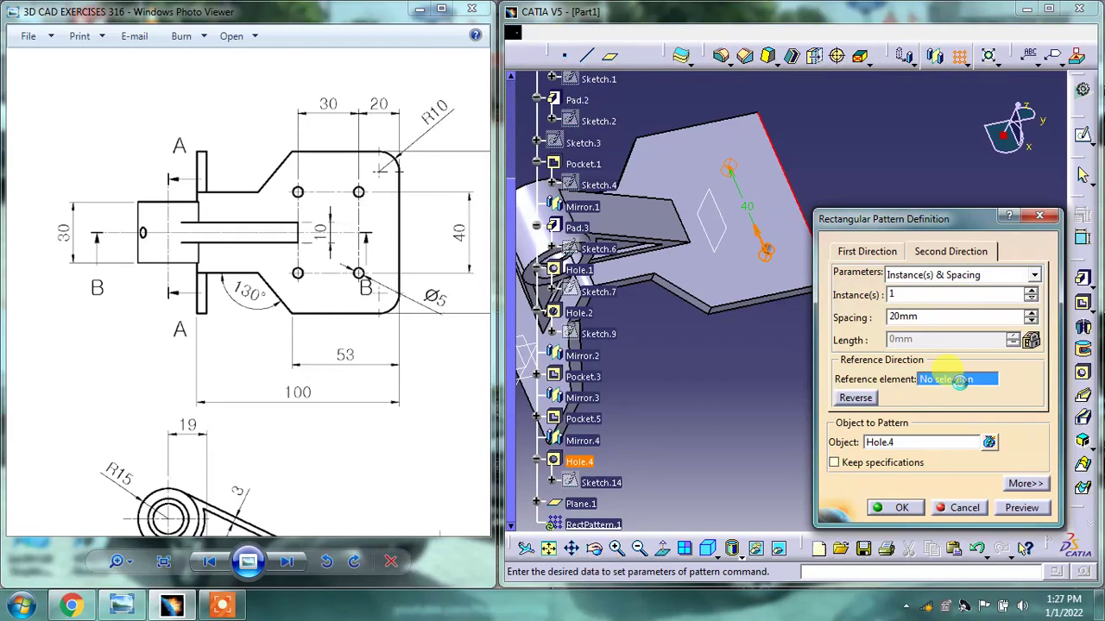
{"action": "left_click", "coordinate": [683, 125]}
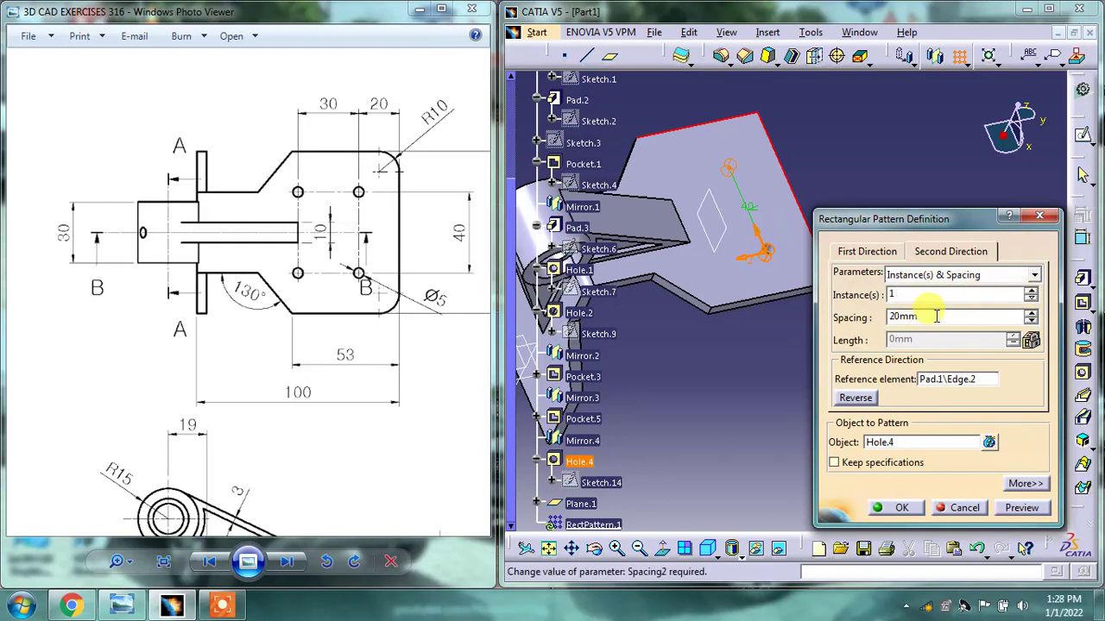
{"action": "left_click", "coordinate": [1031, 291]}
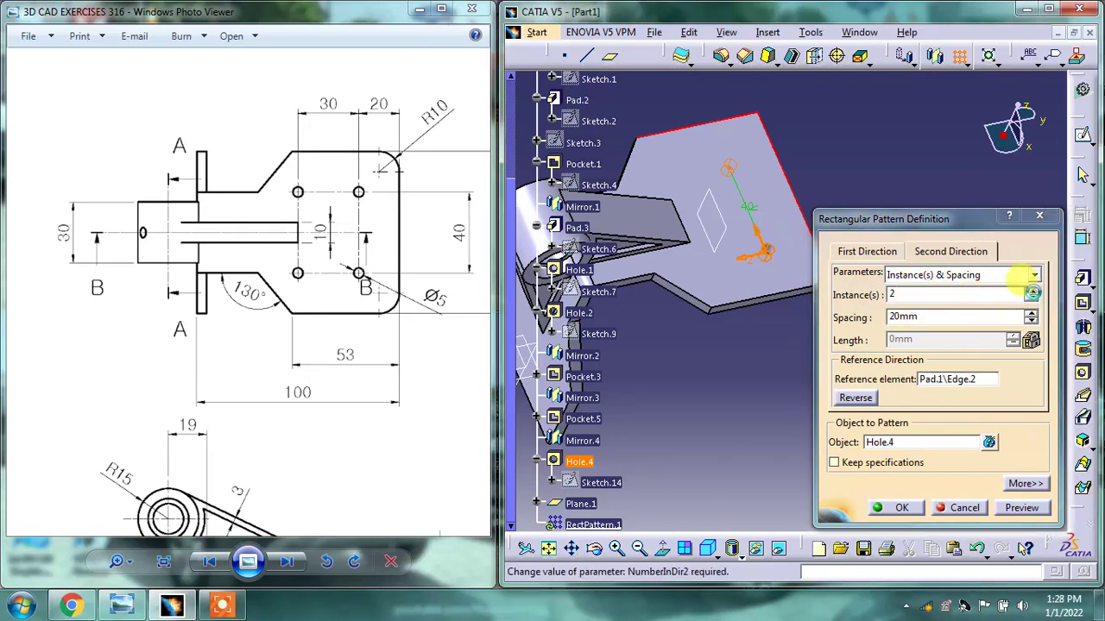
{"action": "double_click", "coordinate": [927, 316]}
{"action": "type", "text": "30"}
{"action": "key", "text": "Return"}
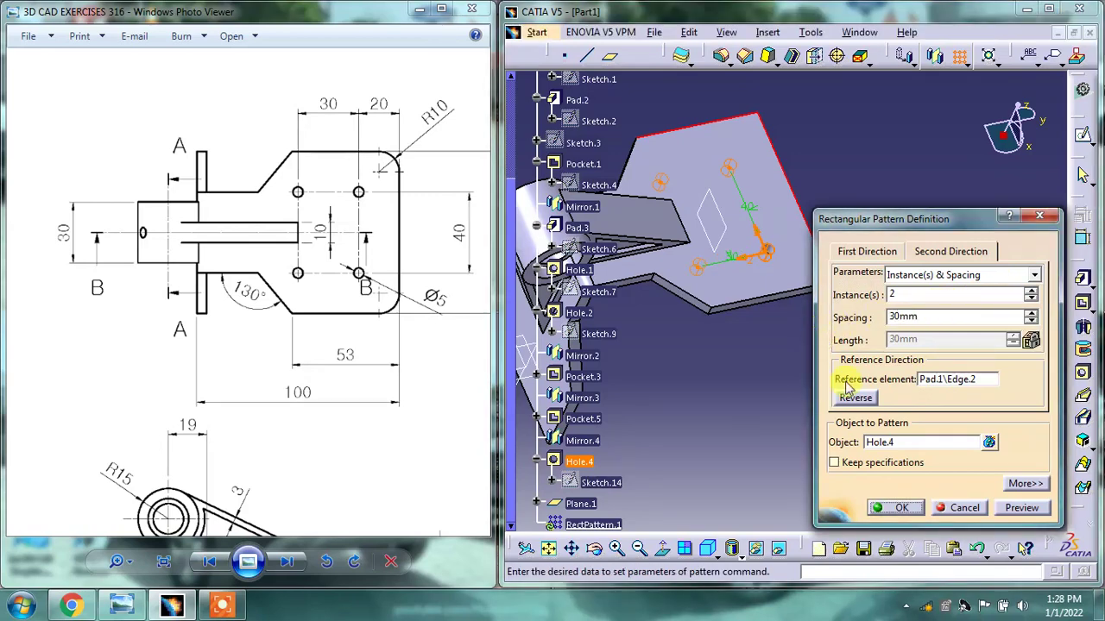
{"action": "left_click", "coordinate": [901, 512]}
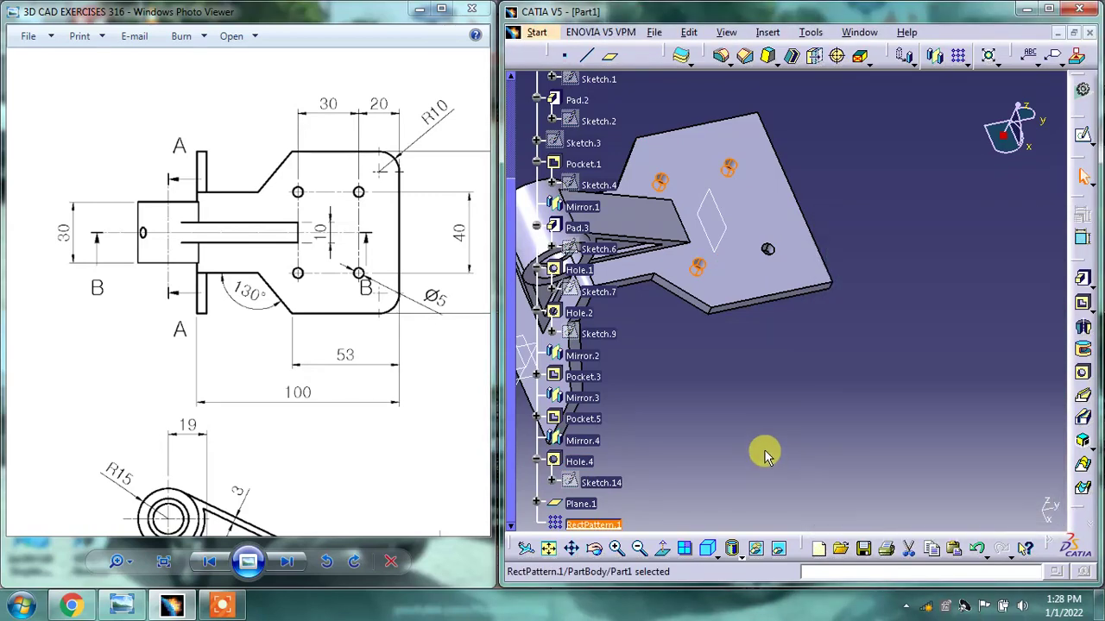
{"action": "mouse_move", "coordinate": [710, 244]}
{"action": "middle_mouse_down"}
{"action": "mouse_move", "coordinate": [701, 349]}
{"action": "mouse_move", "coordinate": [716, 333]}
{"action": "mouse_move", "coordinate": [739, 432]}
{"action": "mouse_move", "coordinate": [838, 345]}
{"action": "mouse_move", "coordinate": [838, 254]}
{"action": "mouse_move", "coordinate": [855, 301]}
{"action": "mouse_move", "coordinate": [784, 371]}
{"action": "mouse_move", "coordinate": [804, 276]}
{"action": "mouse_move", "coordinate": [673, 359]}
{"action": "middle_mouse_up"}
{"action": "mouse_move", "coordinate": [152, 424]}
{"action": "left_mouse_down"}
{"action": "mouse_move", "coordinate": [357, 375]}
{"action": "mouse_move", "coordinate": [420, 197]}
{"action": "mouse_move", "coordinate": [302, 306]}
{"action": "mouse_move", "coordinate": [302, 265]}
{"action": "left_mouse_up"}
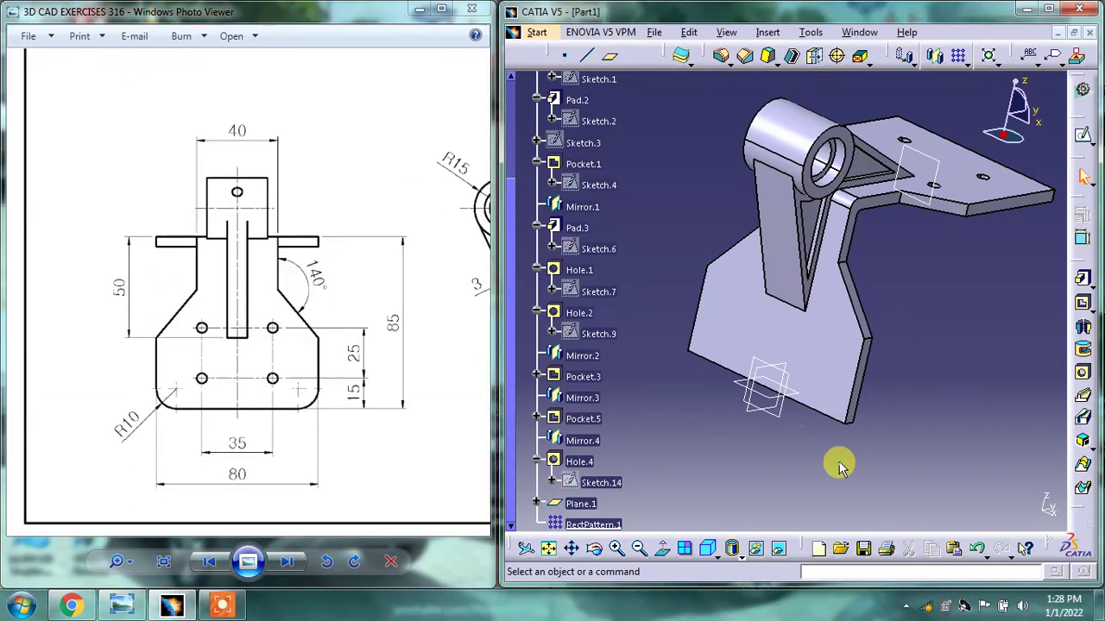
{"action": "left_click", "coordinate": [825, 369]}
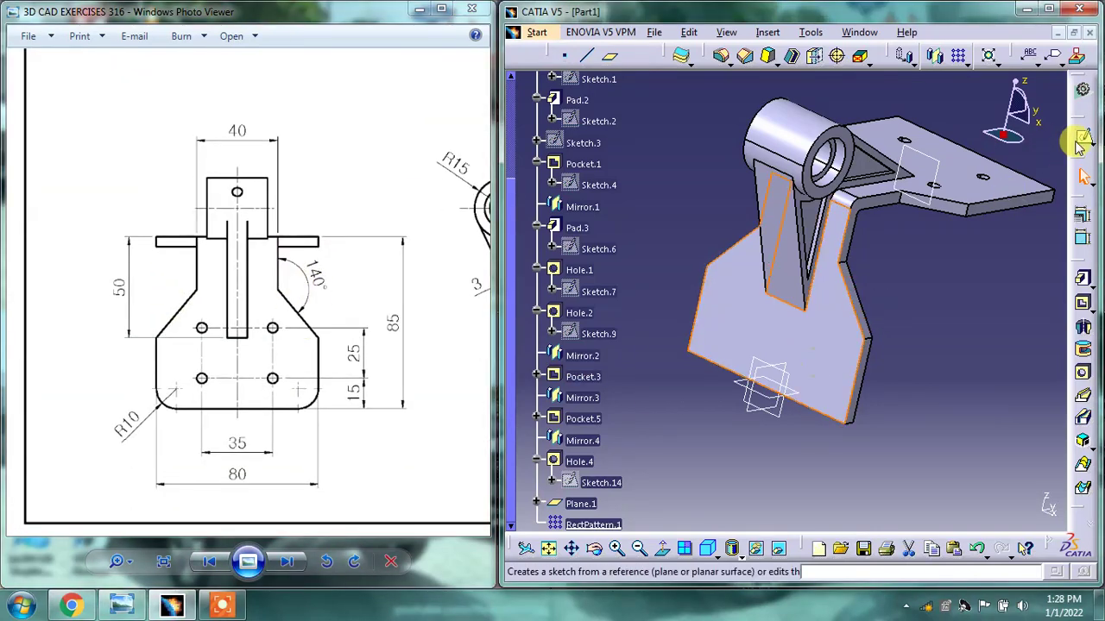
{"action": "left_click", "coordinate": [1078, 136]}
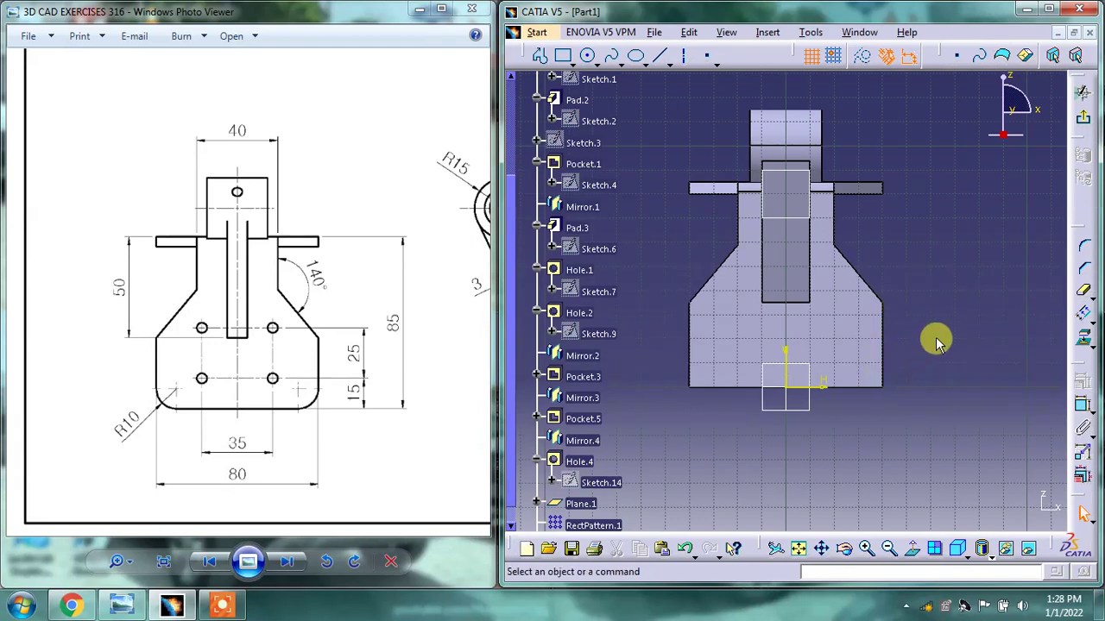
{"action": "left_click_drag", "start_coordinate": [359, 450], "coordinate": [339, 421]}
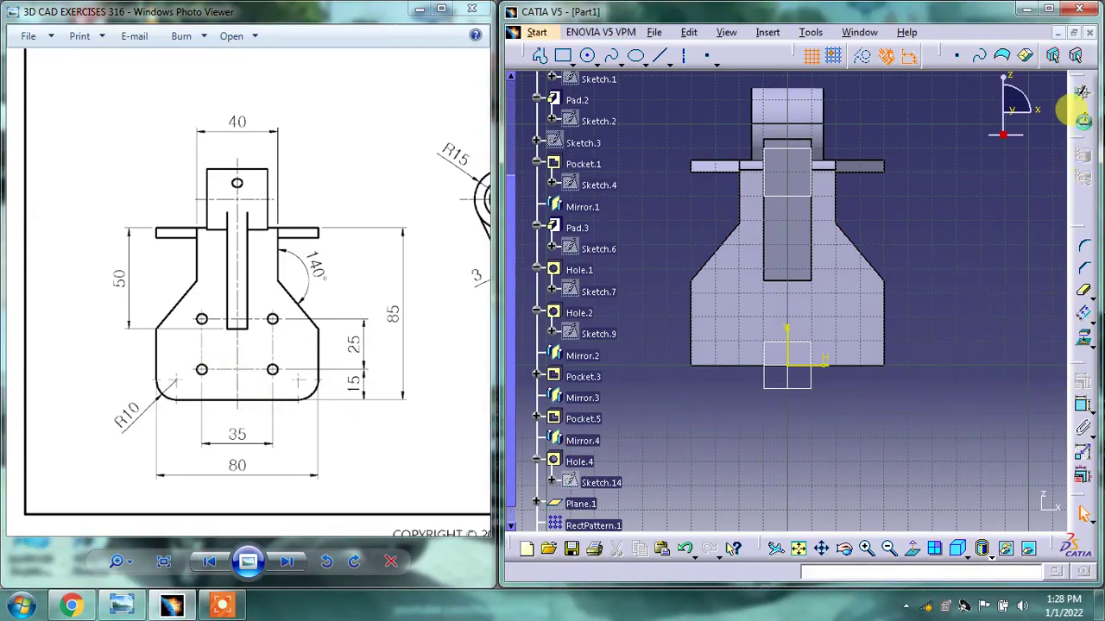
{"action": "left_click", "coordinate": [1084, 118]}
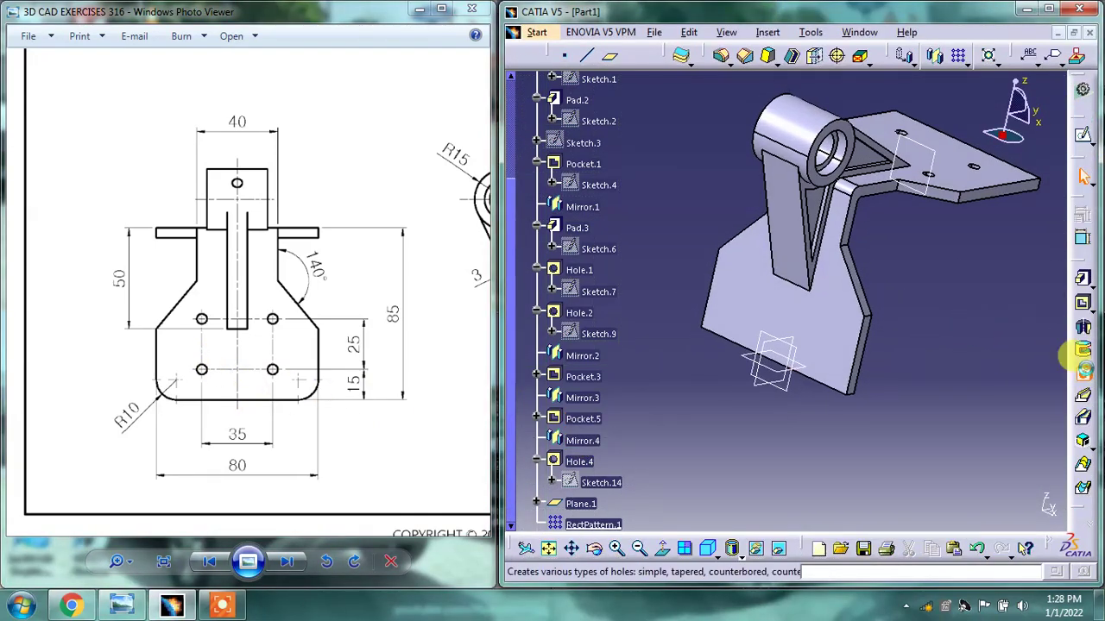
- Place a hole on the angled plate and dimension its centre 15 mm from the bottom edge
{"action": "left_click", "coordinate": [1082, 373]}
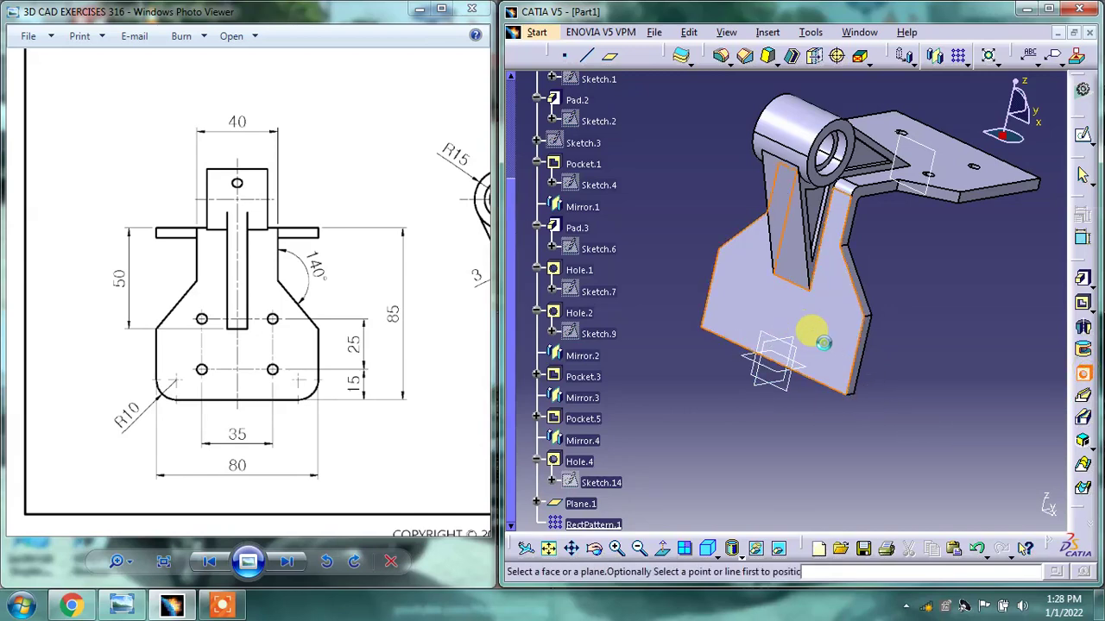
{"action": "left_click", "coordinate": [859, 363]}
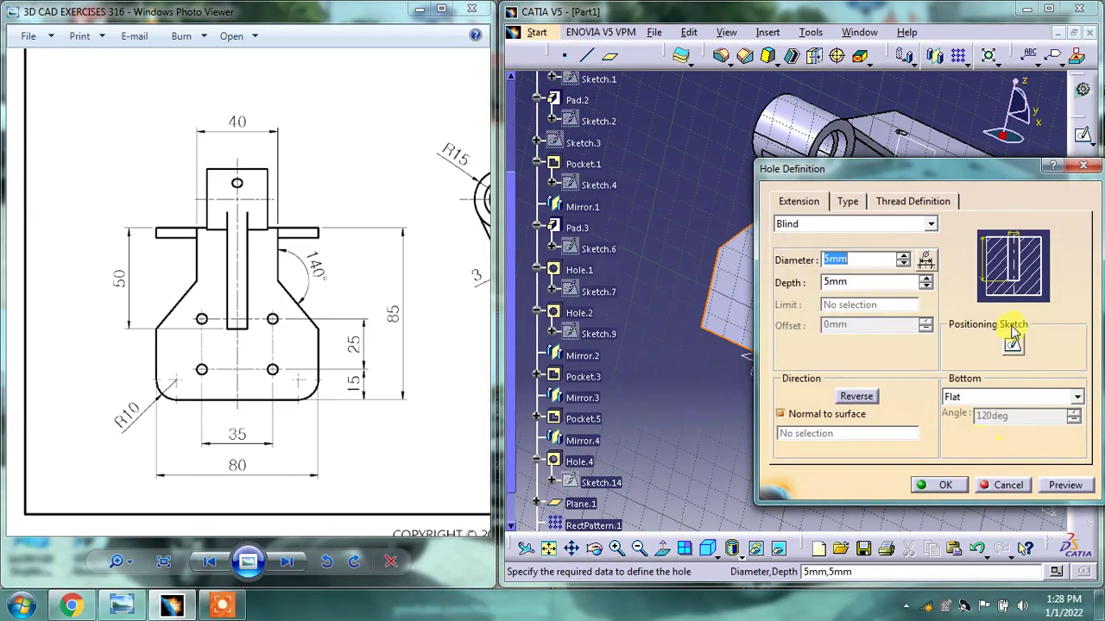
{"action": "left_click", "coordinate": [1012, 344]}
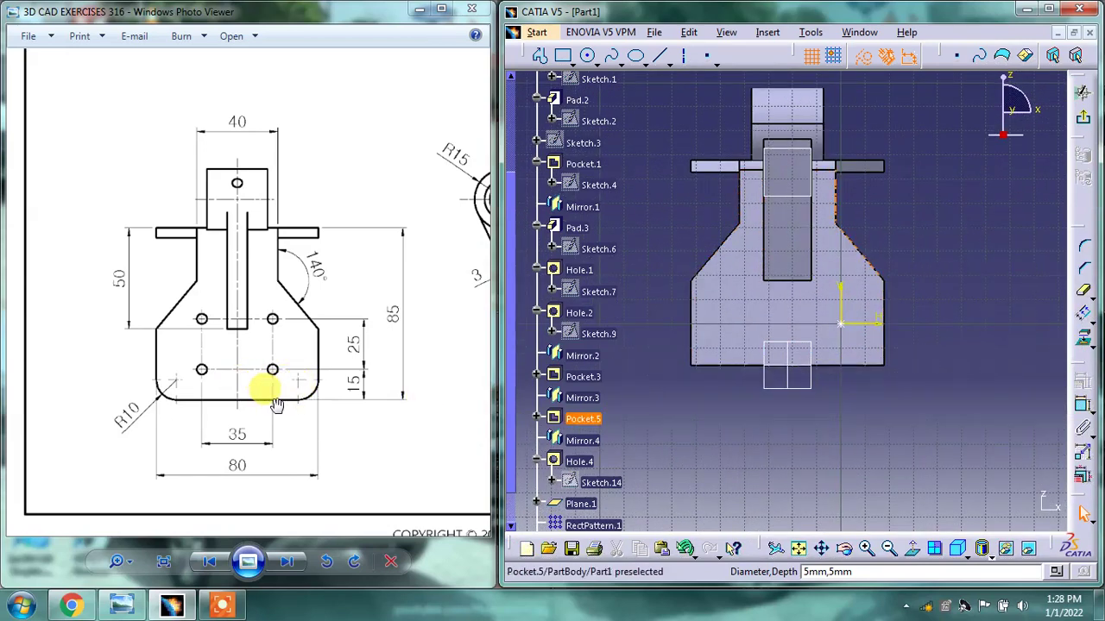
{"action": "left_click", "coordinate": [1083, 405]}
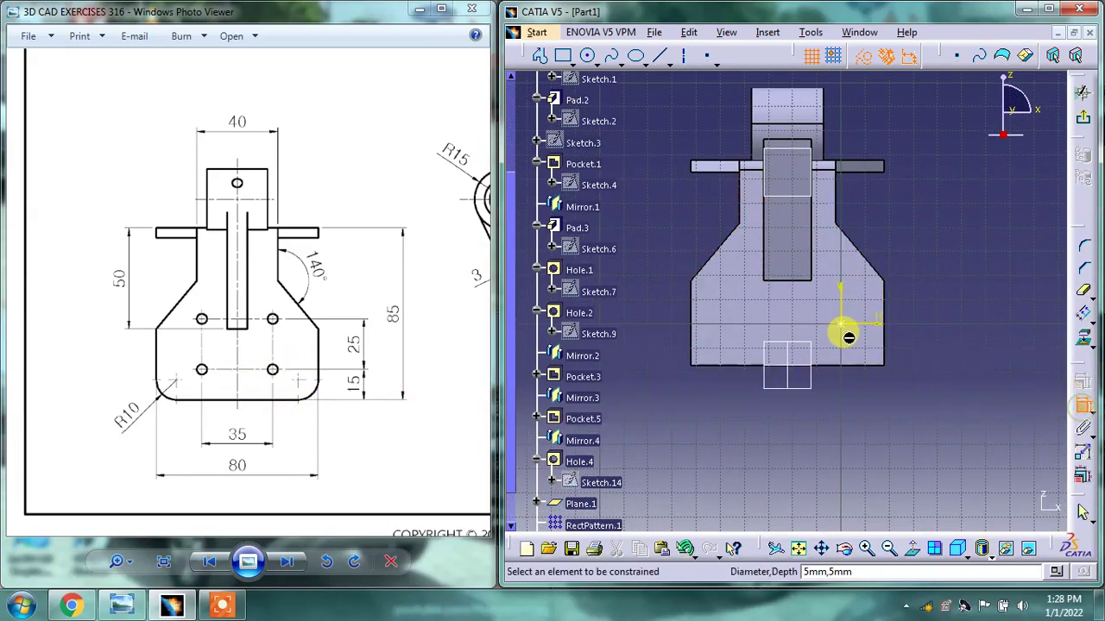
{"action": "left_click", "coordinate": [849, 323]}
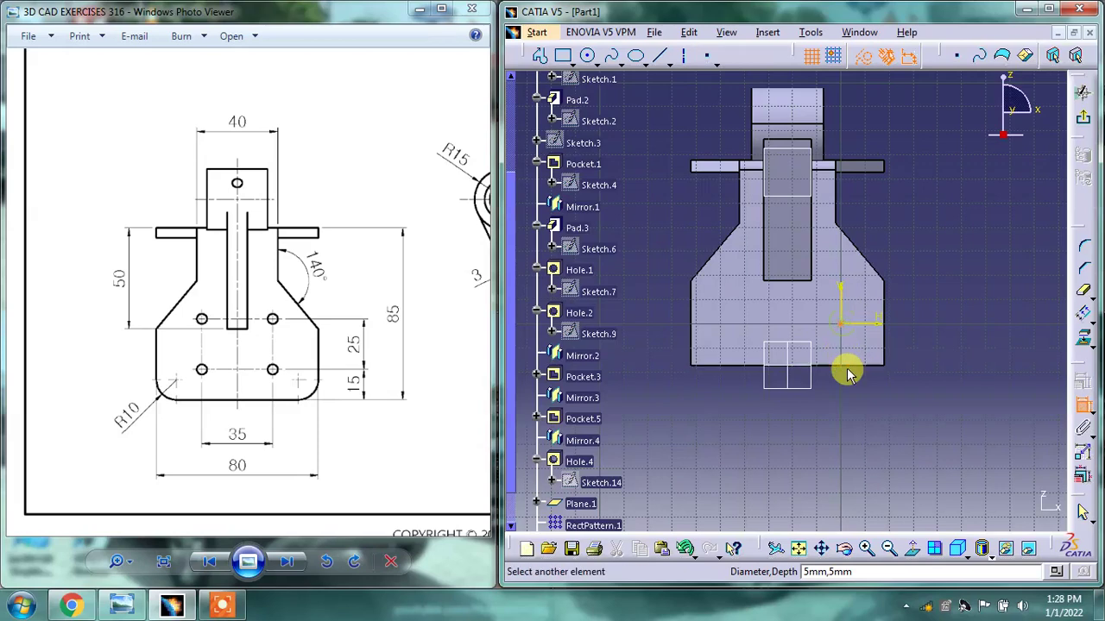
{"action": "left_click", "coordinate": [918, 343]}
{"action": "double_click", "coordinate": [908, 344]}
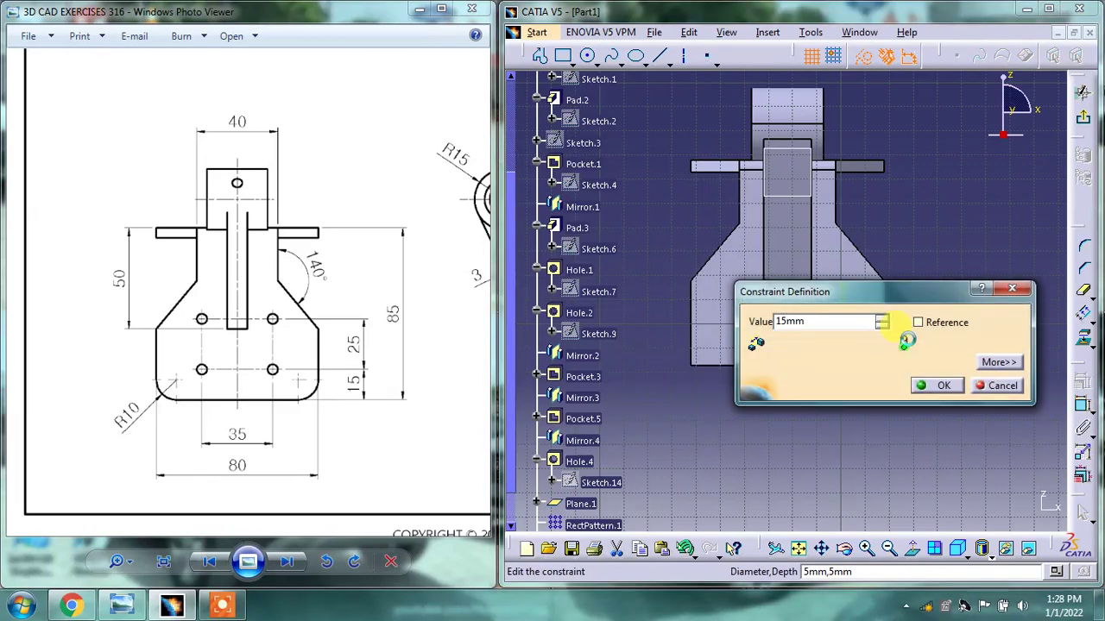
{"action": "key", "text": "Return"}
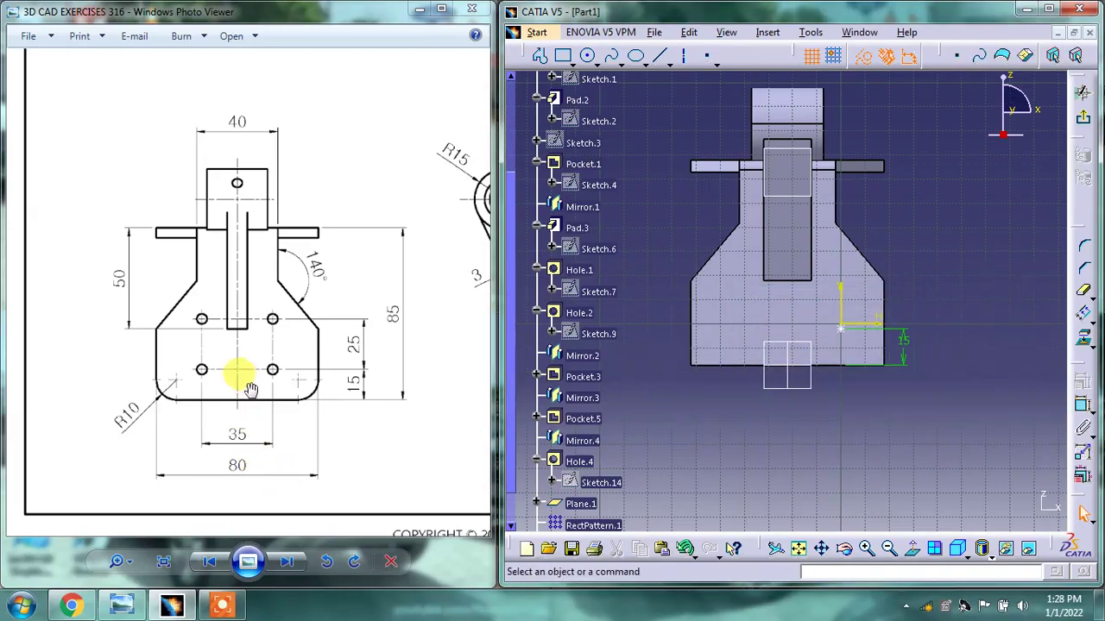
- Dimension the centre 35/2 mm horizontally and create the 5 mm diameter, 5 mm deep hole
{"action": "left_click", "coordinate": [1083, 411]}
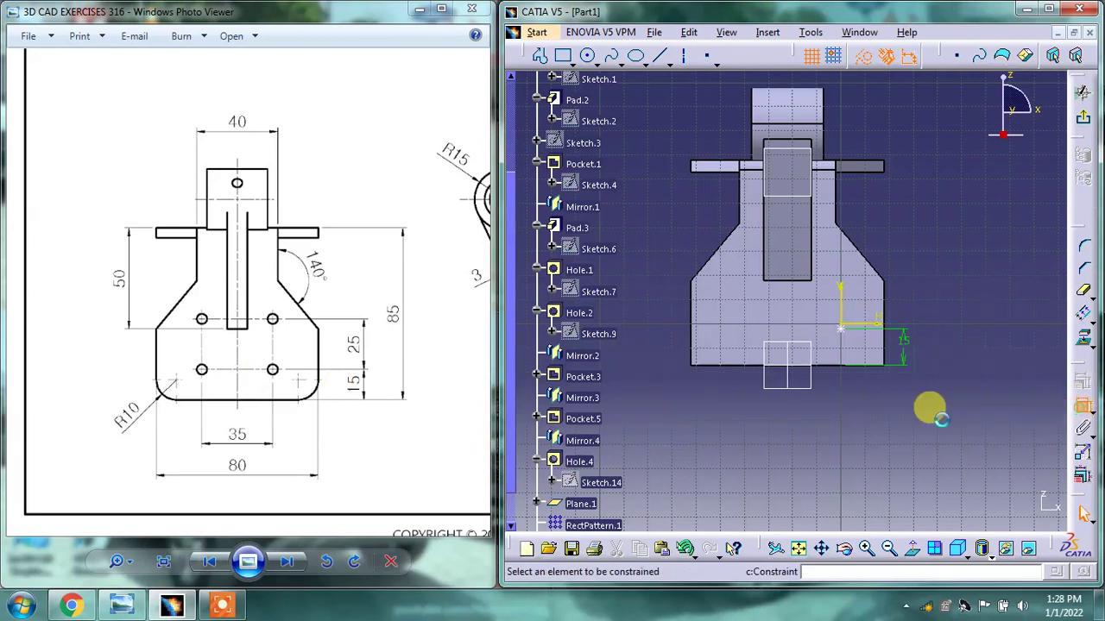
{"action": "left_click", "coordinate": [841, 327]}
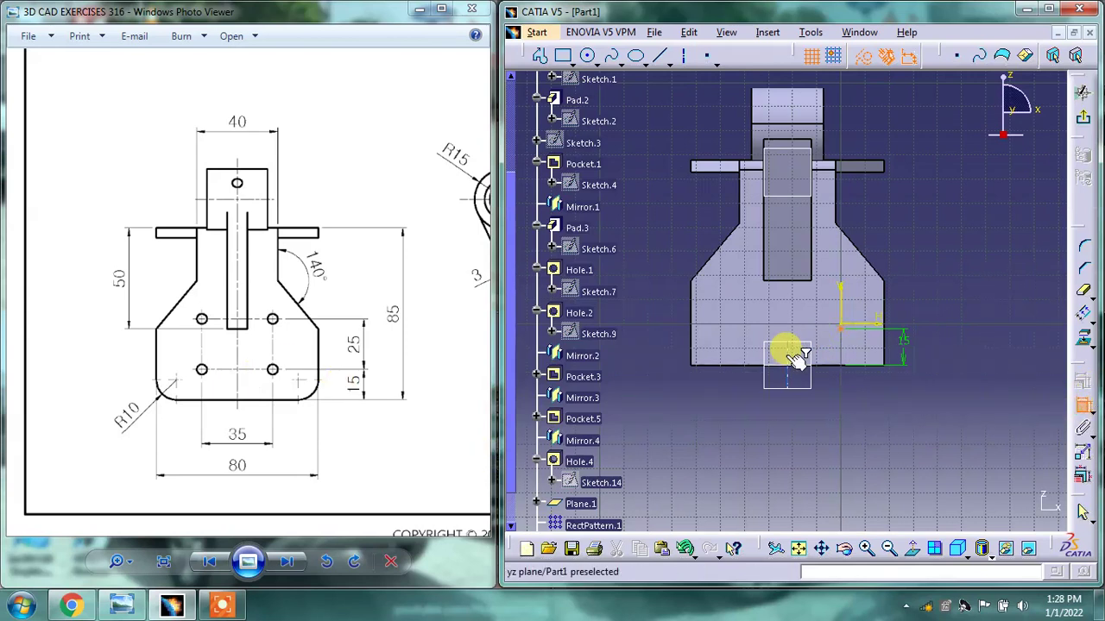
{"action": "left_click", "coordinate": [796, 358]}
{"action": "left_click", "coordinate": [818, 429]}
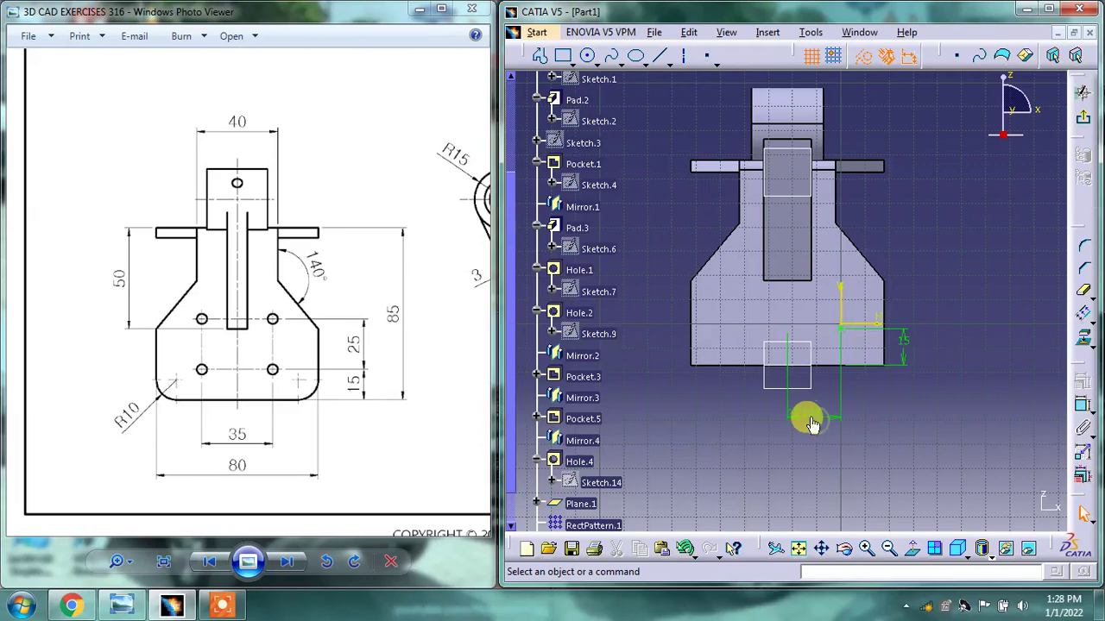
{"action": "double_click", "coordinate": [811, 423]}
{"action": "type", "text": "35/"}
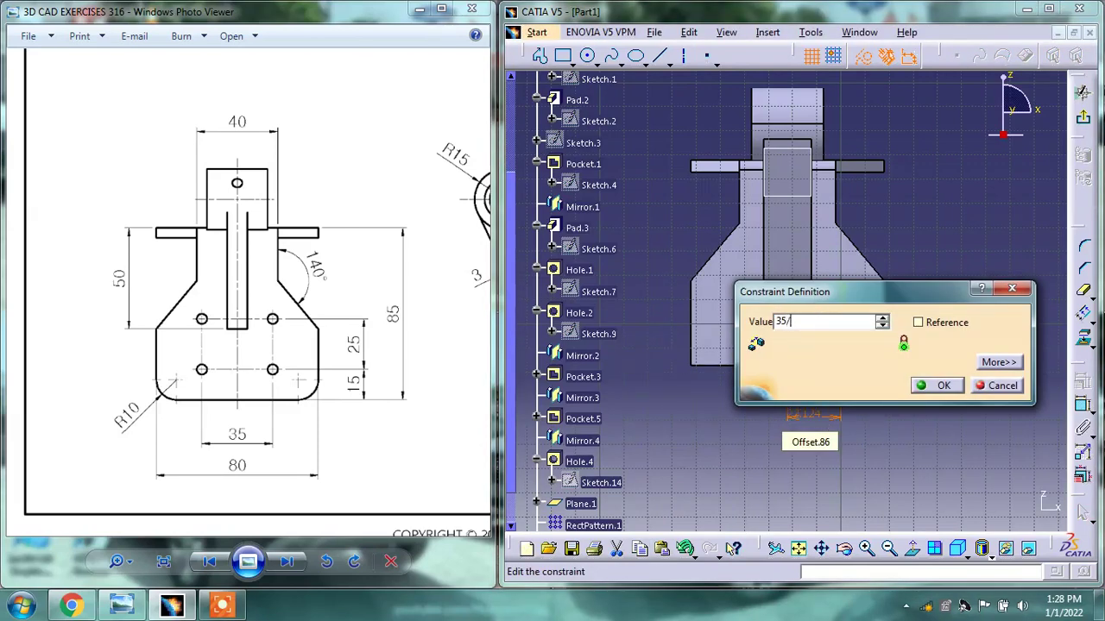
{"action": "type", "text": "2"}
{"action": "key", "text": "Return"}
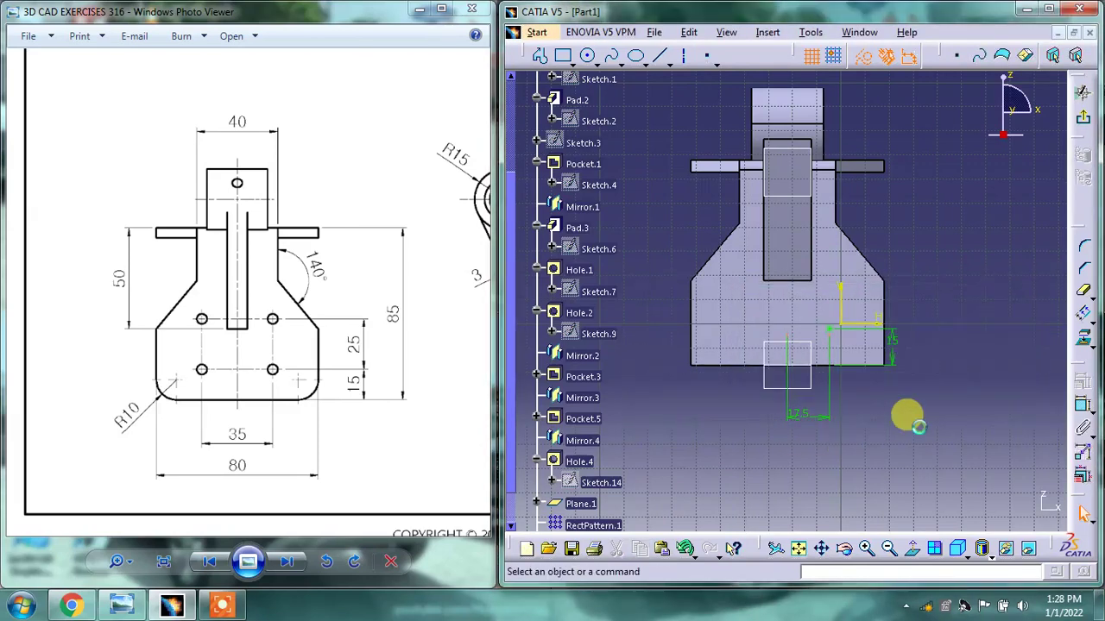
{"action": "left_click", "coordinate": [1080, 94]}
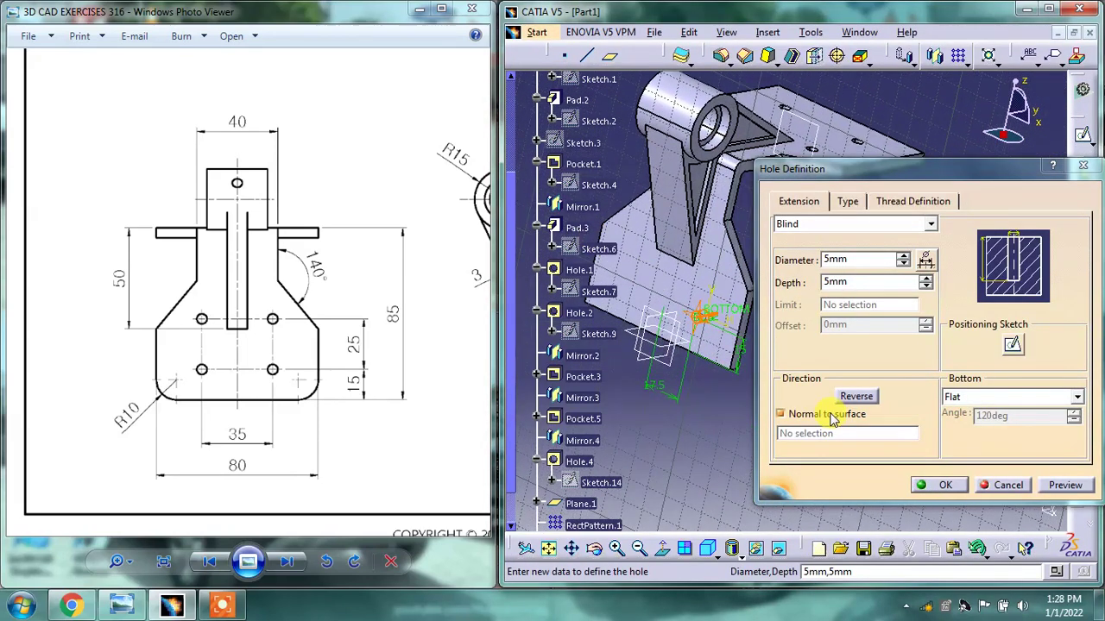
{"action": "left_click", "coordinate": [932, 488]}
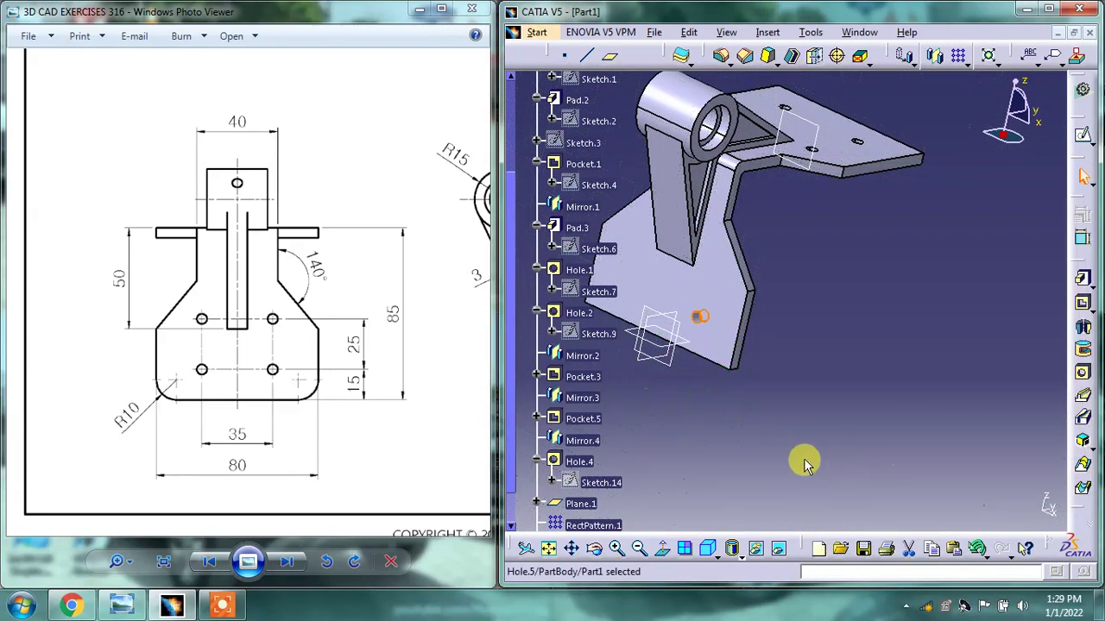
{"action": "mouse_move", "coordinate": [806, 458]}
{"action": "middle_mouse_down"}
{"action": "mouse_move", "coordinate": [845, 391]}
{"action": "mouse_move", "coordinate": [1043, 382]}
{"action": "middle_mouse_up"}
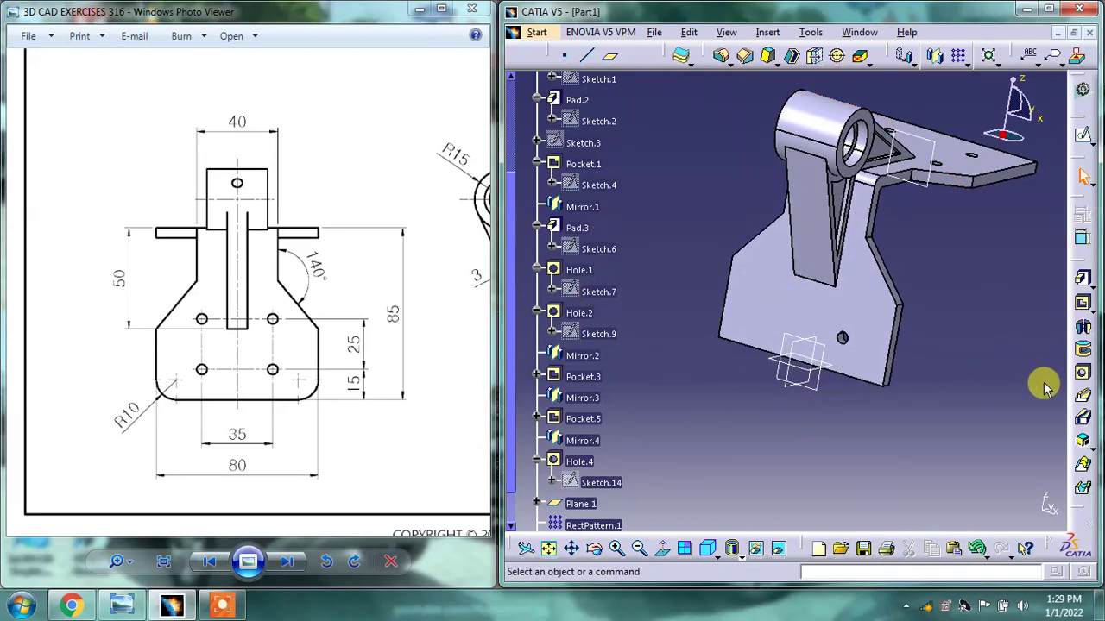
- Pattern Hole.5 along the bottom edge, direction flipped, with 35 mm spacing
{"action": "left_click", "coordinate": [958, 55]}
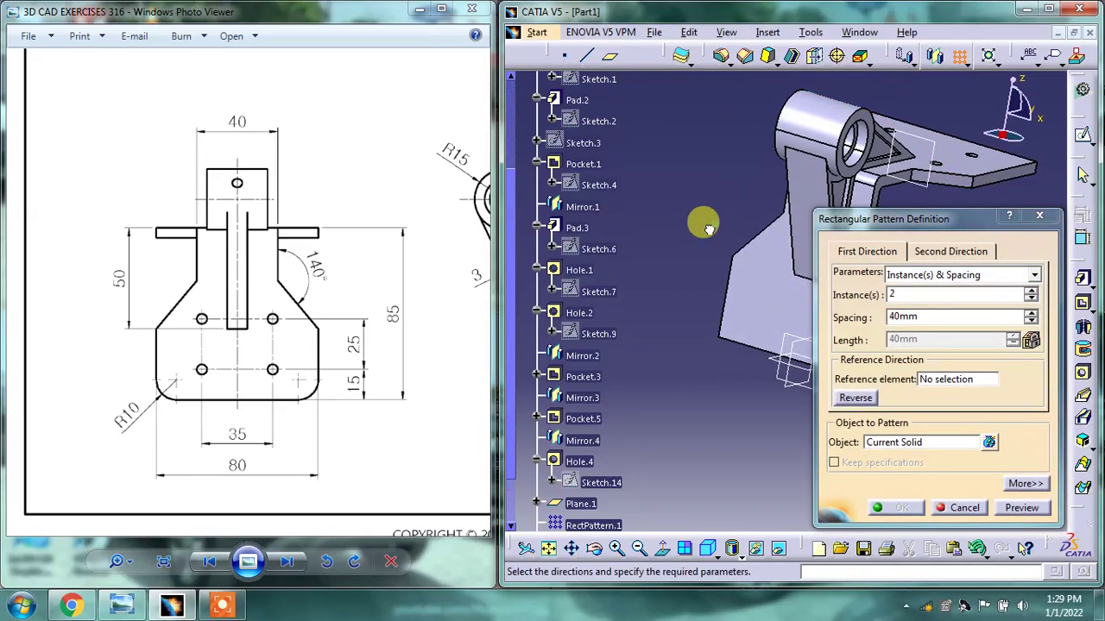
{"action": "left_click_drag", "start_coordinate": [885, 220], "coordinate": [980, 172]}
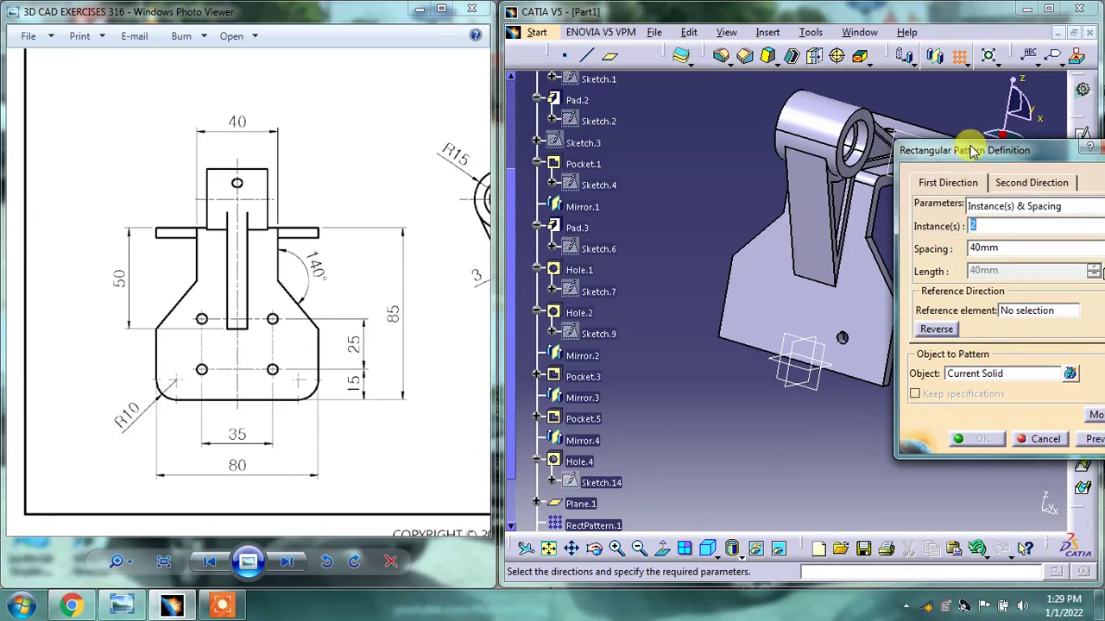
{"action": "left_click", "coordinate": [956, 362]}
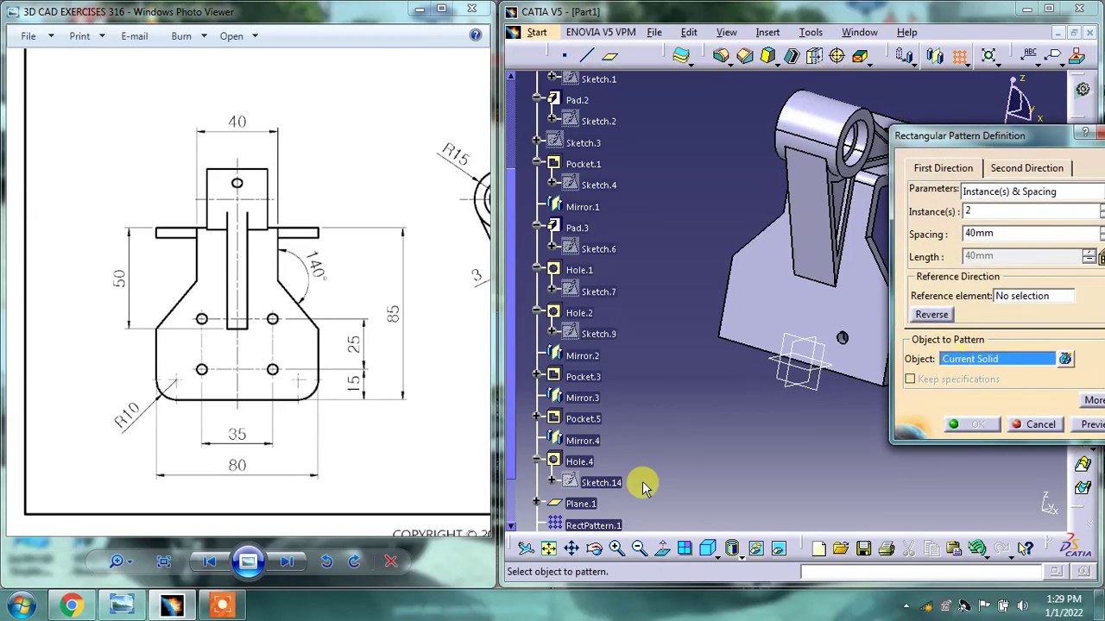
{"action": "left_click_drag", "start_coordinate": [508, 463], "coordinate": [508, 510]}
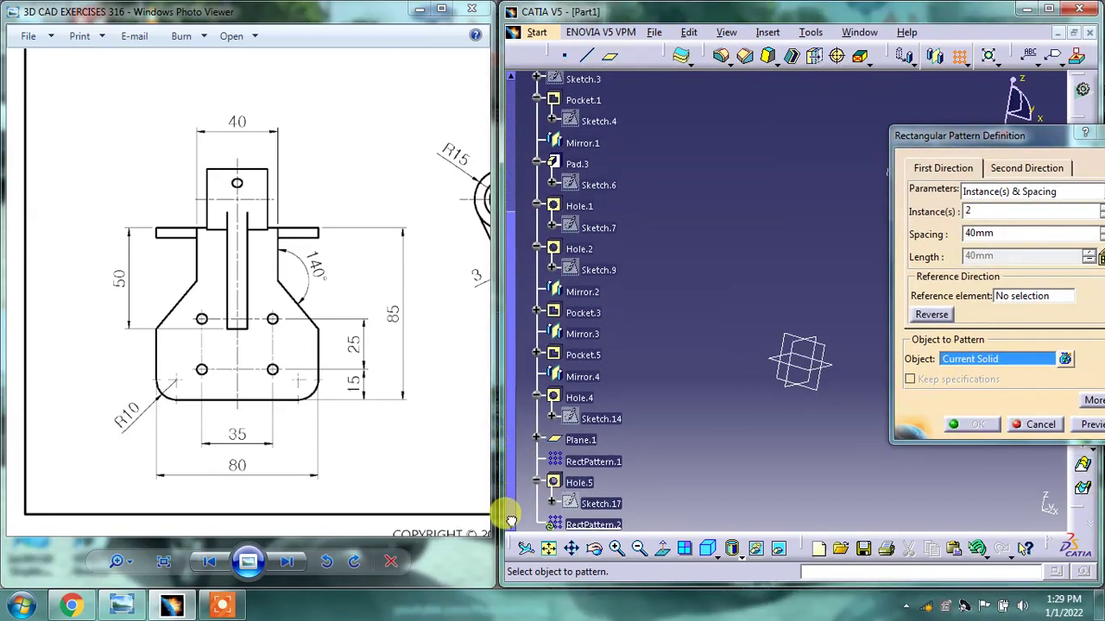
{"action": "left_click", "coordinate": [594, 486]}
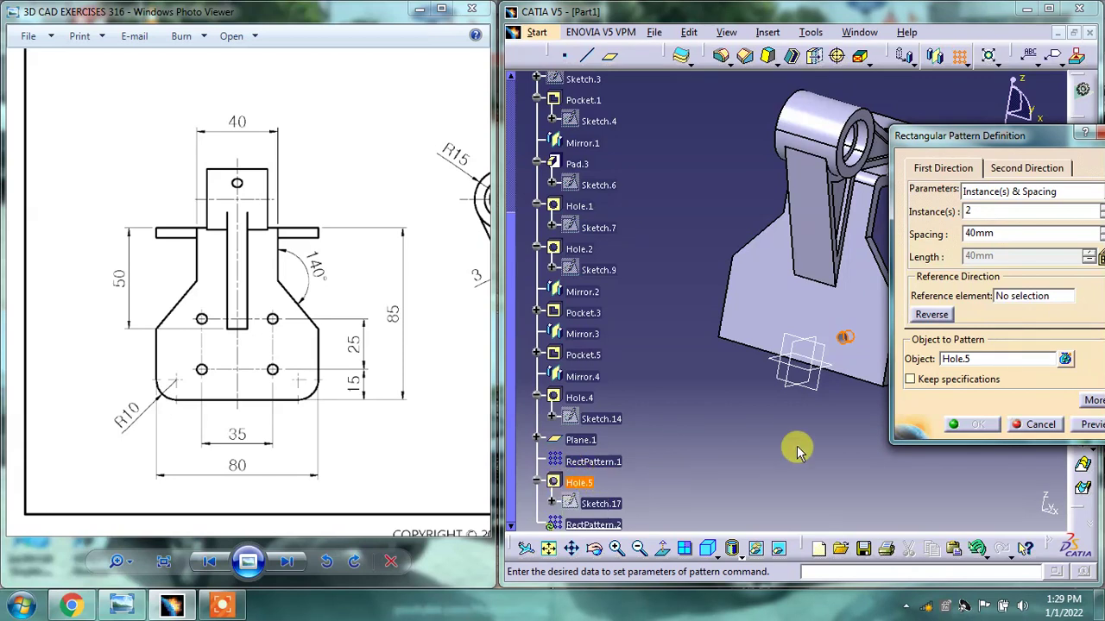
{"action": "left_click", "coordinate": [1006, 298]}
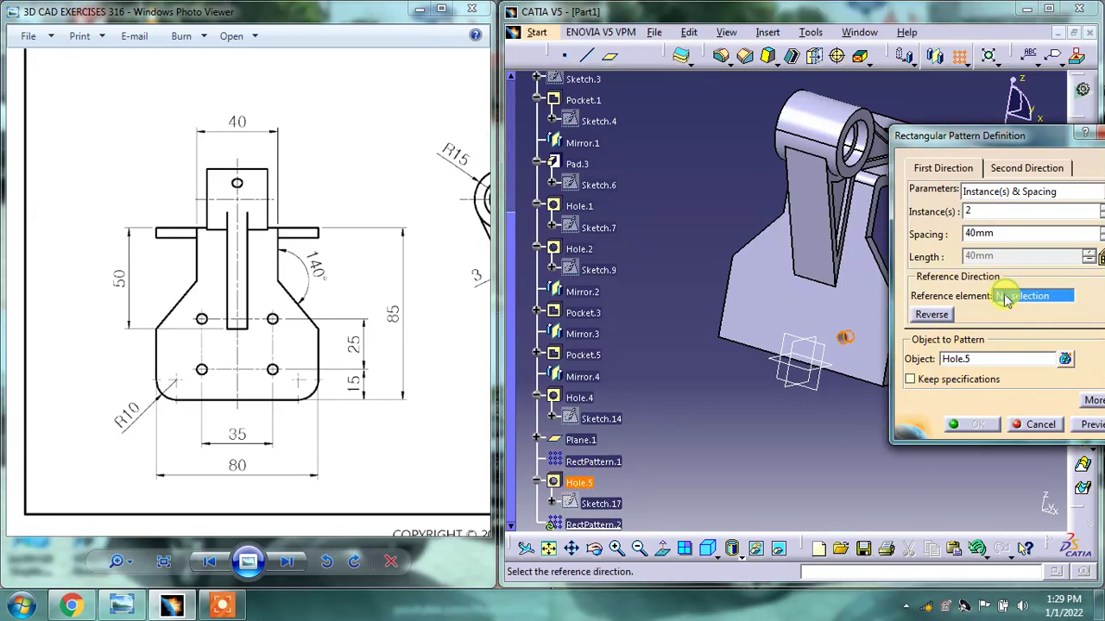
{"action": "left_click", "coordinate": [851, 379]}
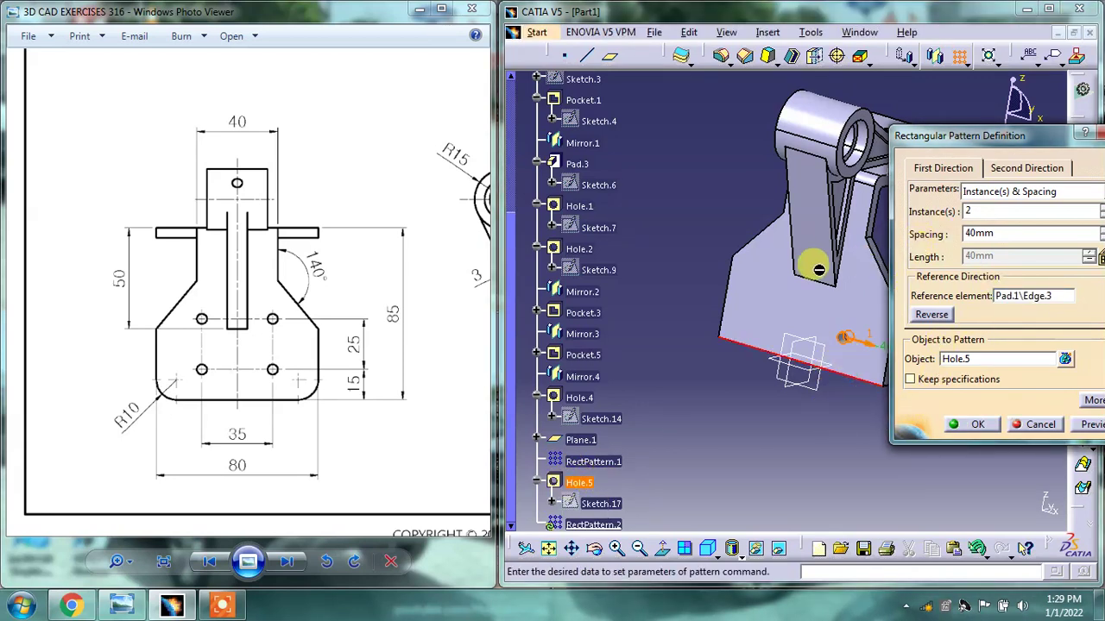
{"action": "middle_click_drag", "start_coordinate": [818, 269], "coordinate": [708, 261]}
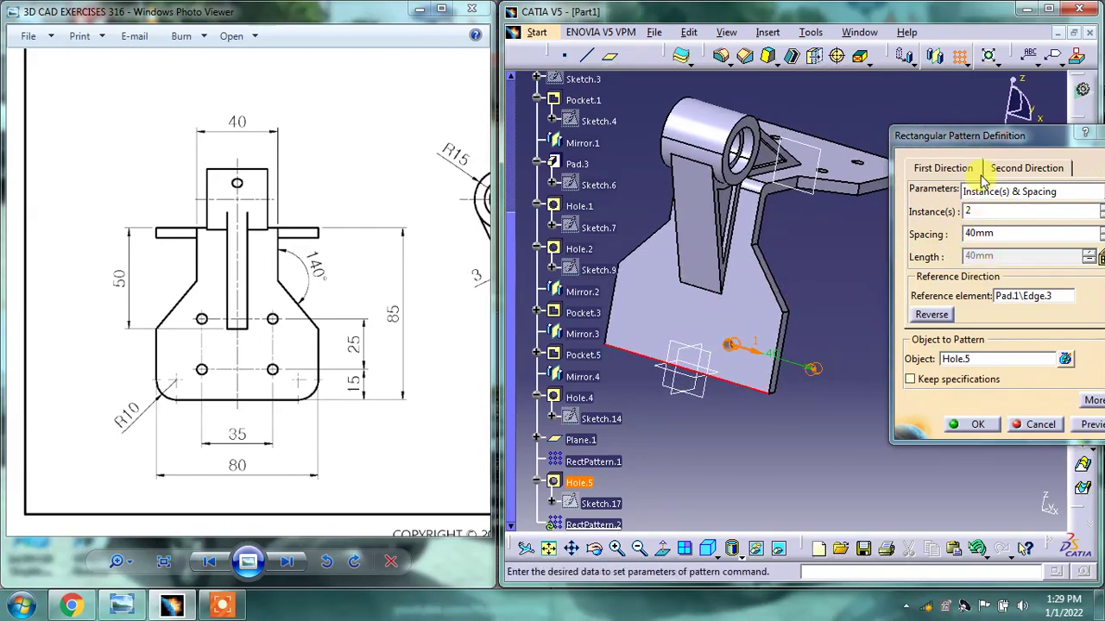
{"action": "left_click_drag", "start_coordinate": [958, 135], "coordinate": [927, 141]}
{"action": "left_click", "coordinate": [899, 320]}
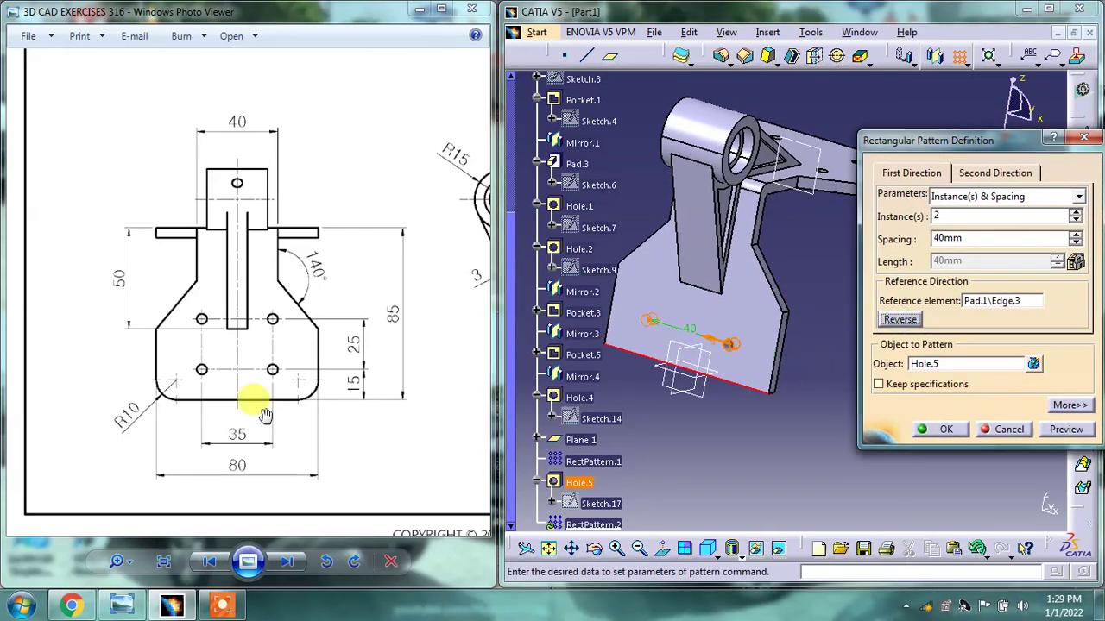
{"action": "double_click", "coordinate": [982, 237]}
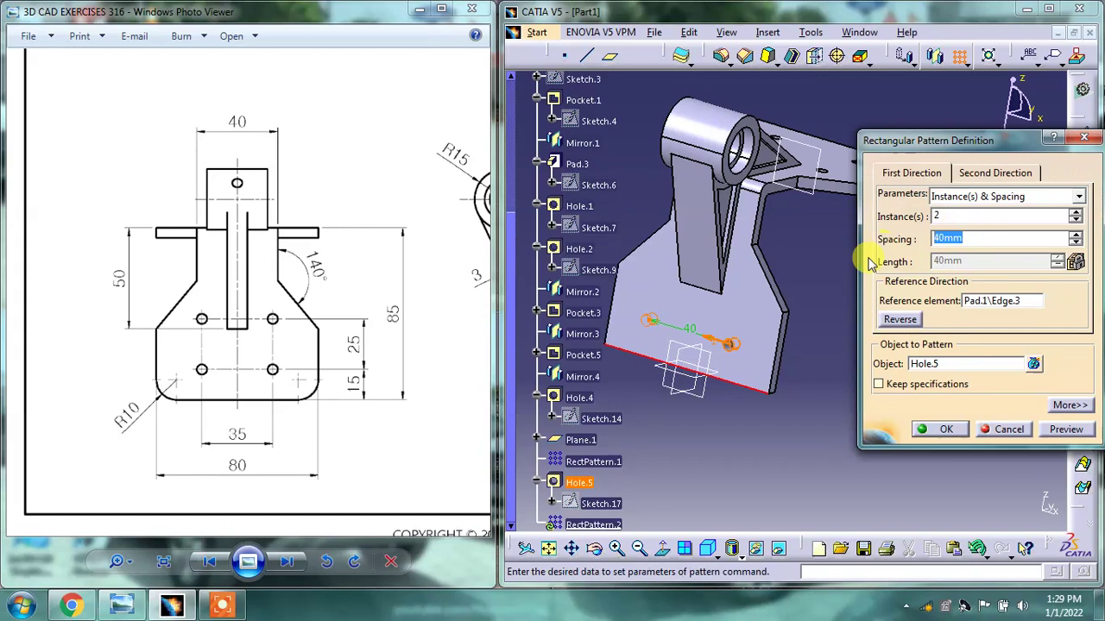
{"action": "type", "text": "35"}
{"action": "left_click", "coordinate": [865, 255]}
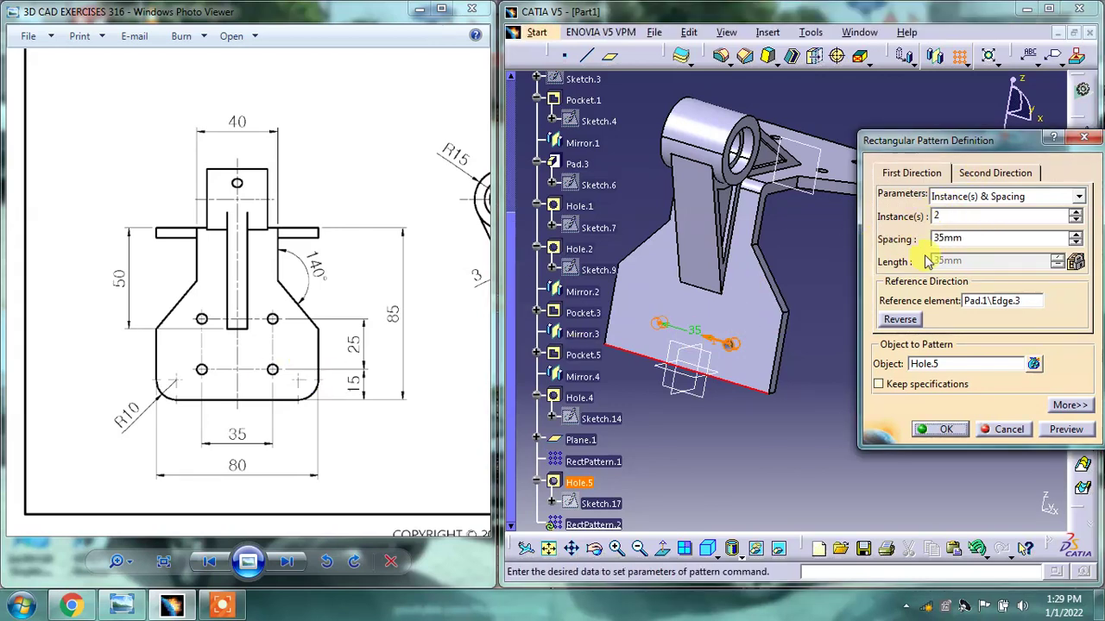
- Re-pick the first direction, trying the side edge before returning to the bottom edge
{"action": "left_click", "coordinate": [984, 300]}
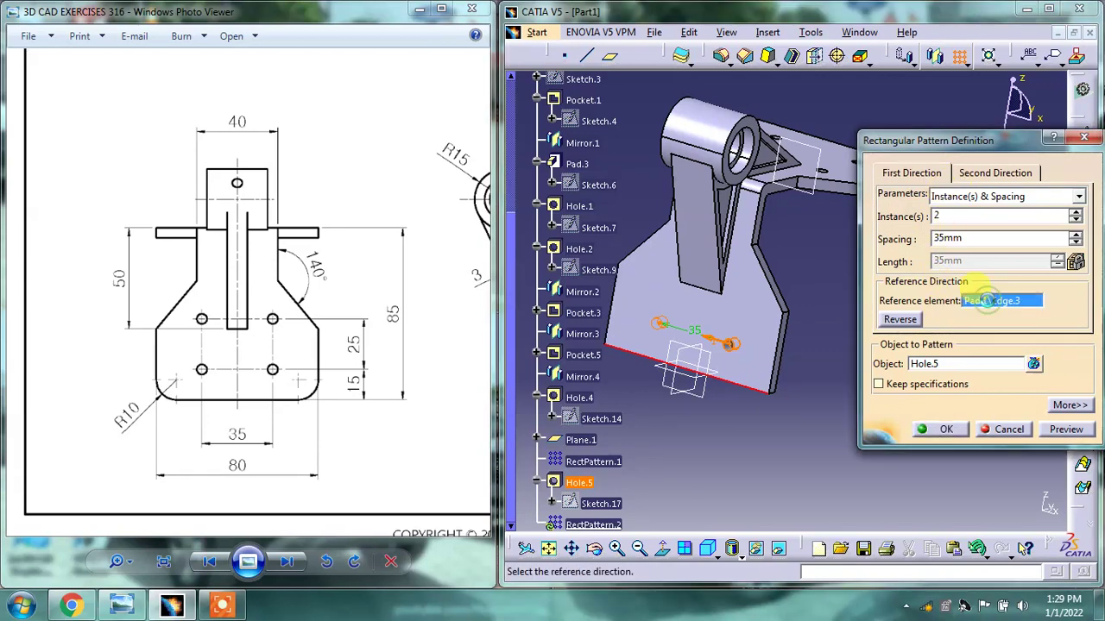
{"action": "left_click", "coordinate": [784, 349]}
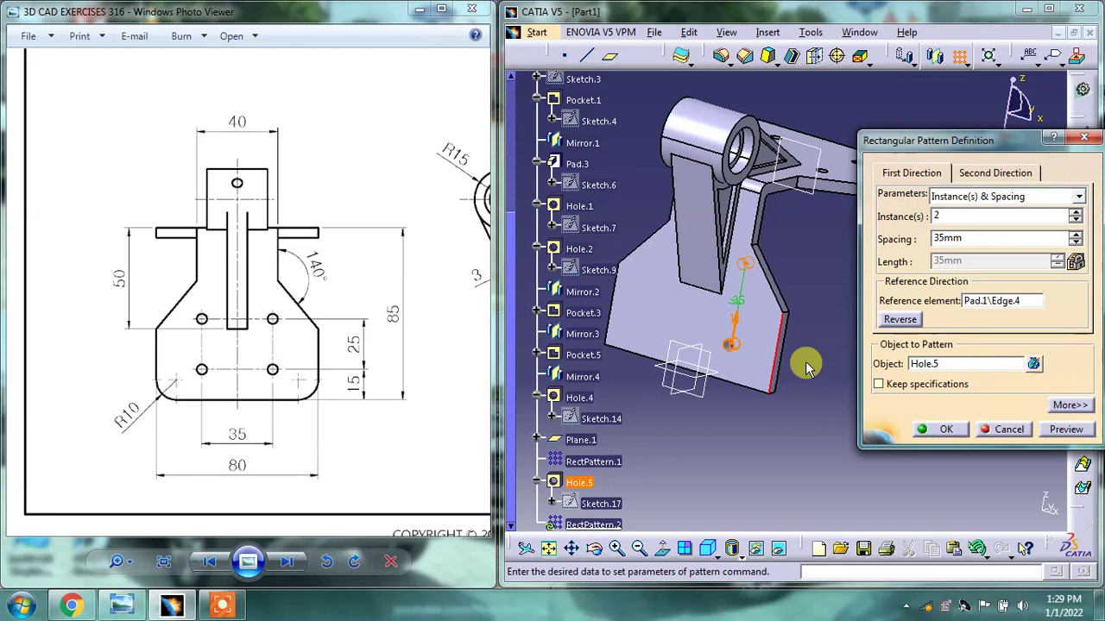
{"action": "left_click", "coordinate": [962, 171]}
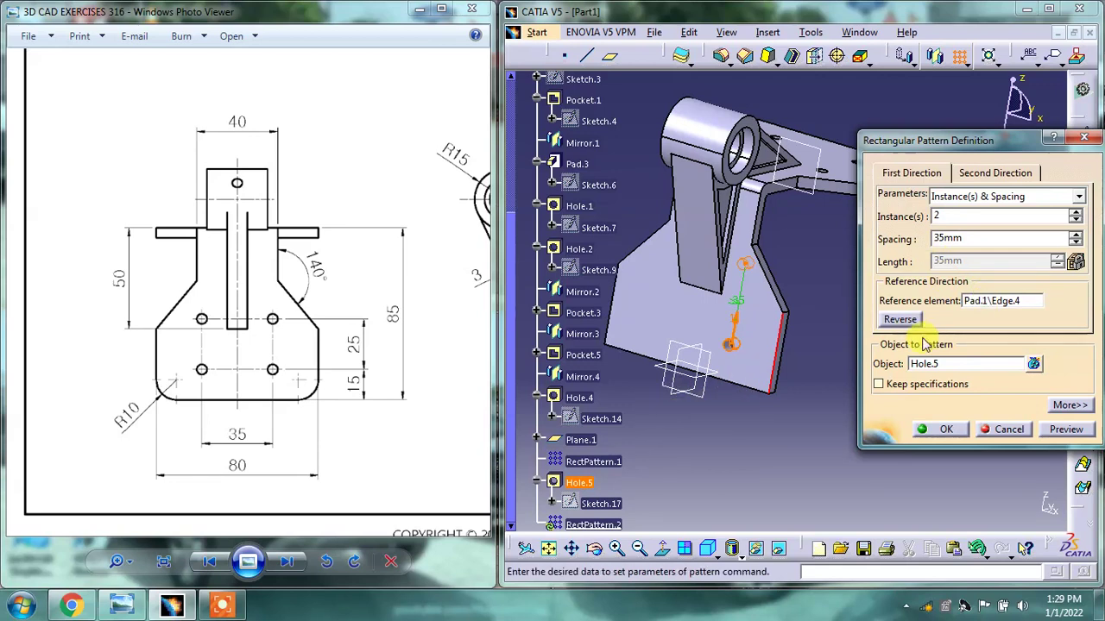
{"action": "left_click", "coordinate": [987, 304]}
{"action": "left_click", "coordinate": [747, 384]}
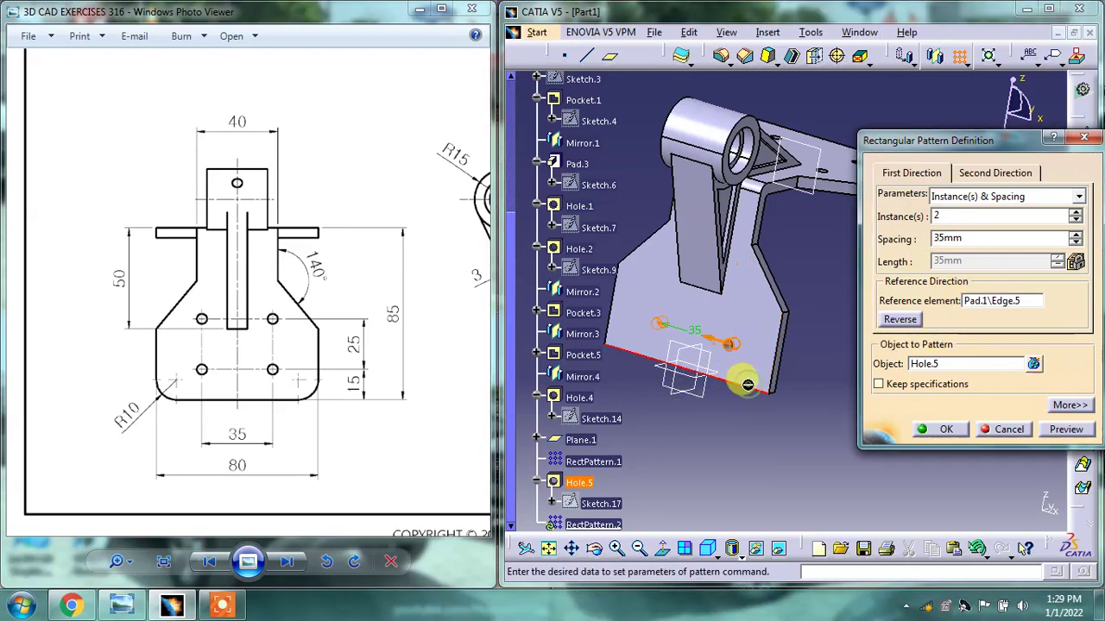
- Set the second direction to 2 instances along the side edge, pointing upward, 25 mm apart
{"action": "left_click", "coordinate": [966, 173]}
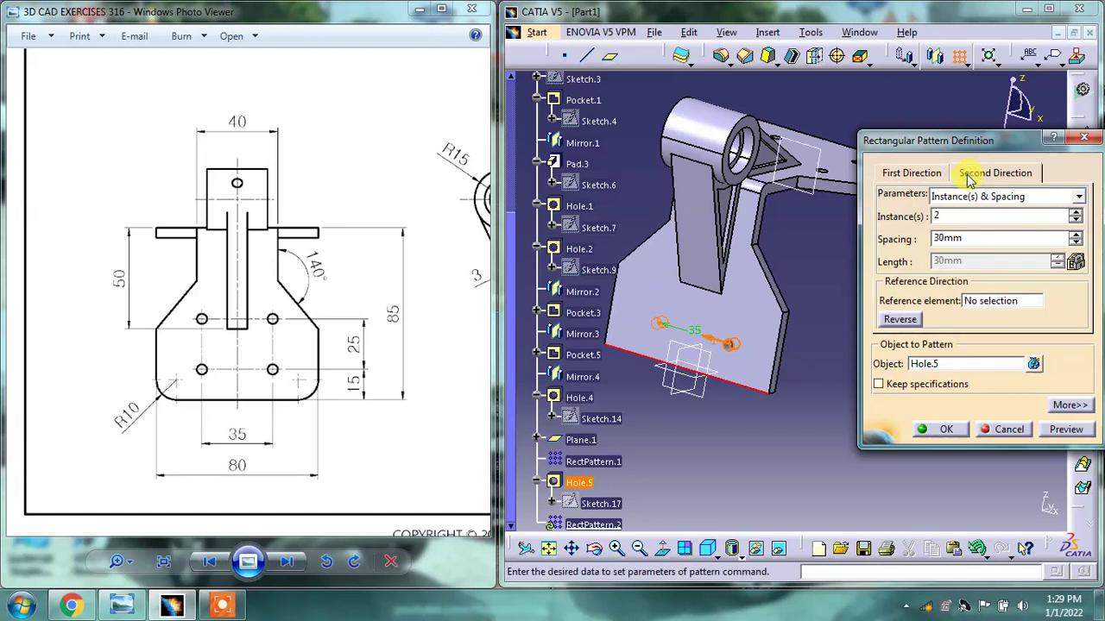
{"action": "left_click", "coordinate": [949, 216]}
{"action": "type", "text": "2"}
{"action": "left_click", "coordinate": [974, 300]}
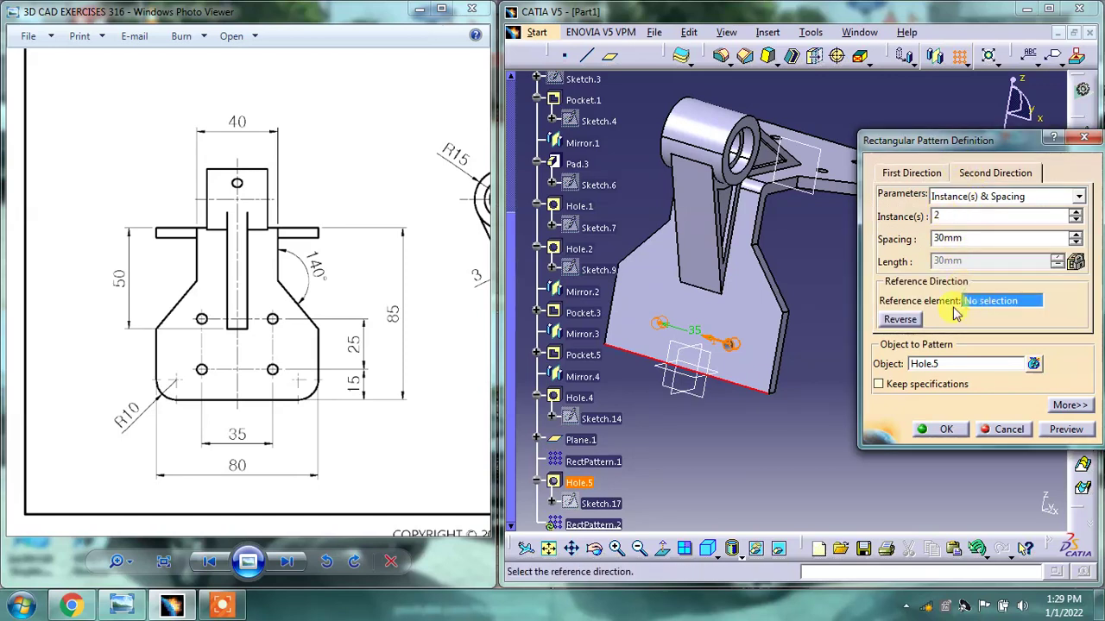
{"action": "left_click", "coordinate": [776, 353]}
{"action": "left_click", "coordinate": [897, 319]}
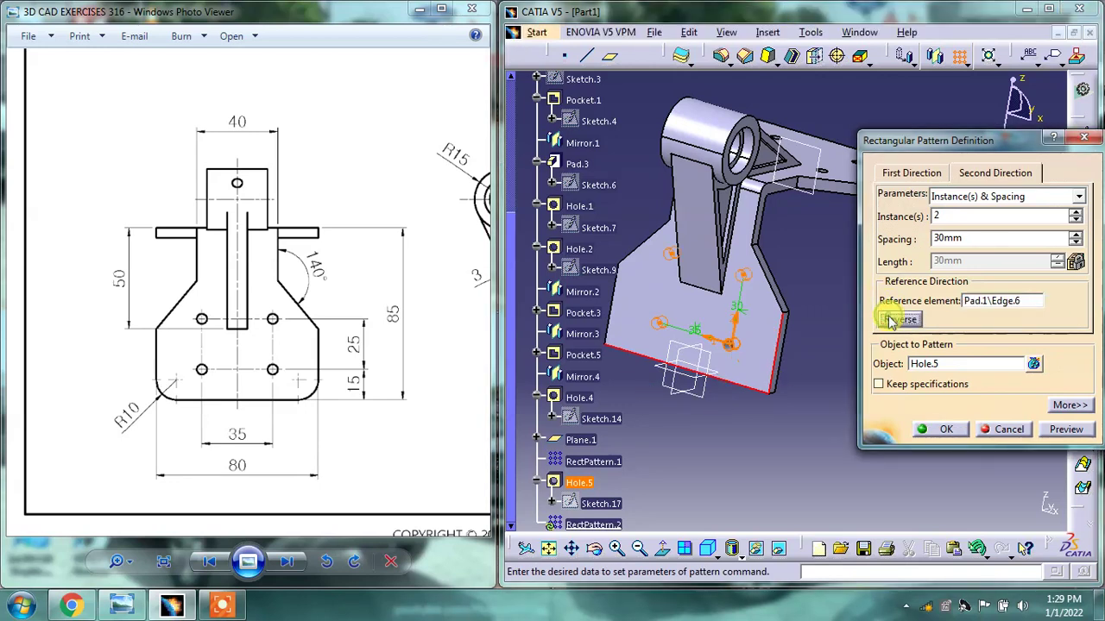
{"action": "left_click", "coordinate": [968, 238]}
{"action": "type", "text": "25"}
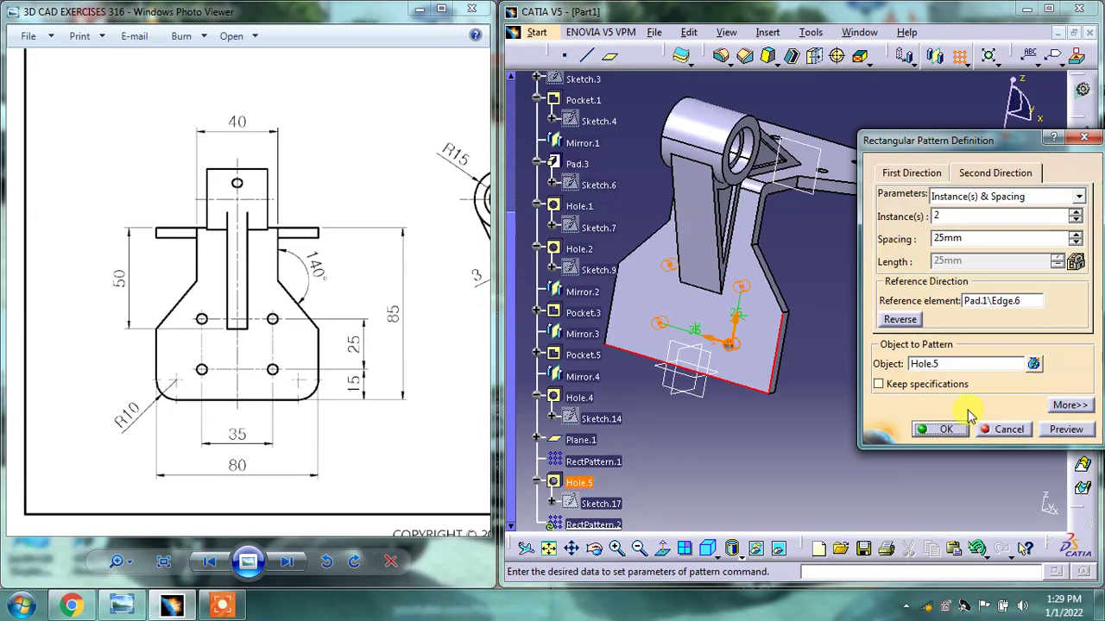
- Create the RectPattern.2 hole grid and compare the part against the drawing's views
{"action": "left_click", "coordinate": [947, 431]}
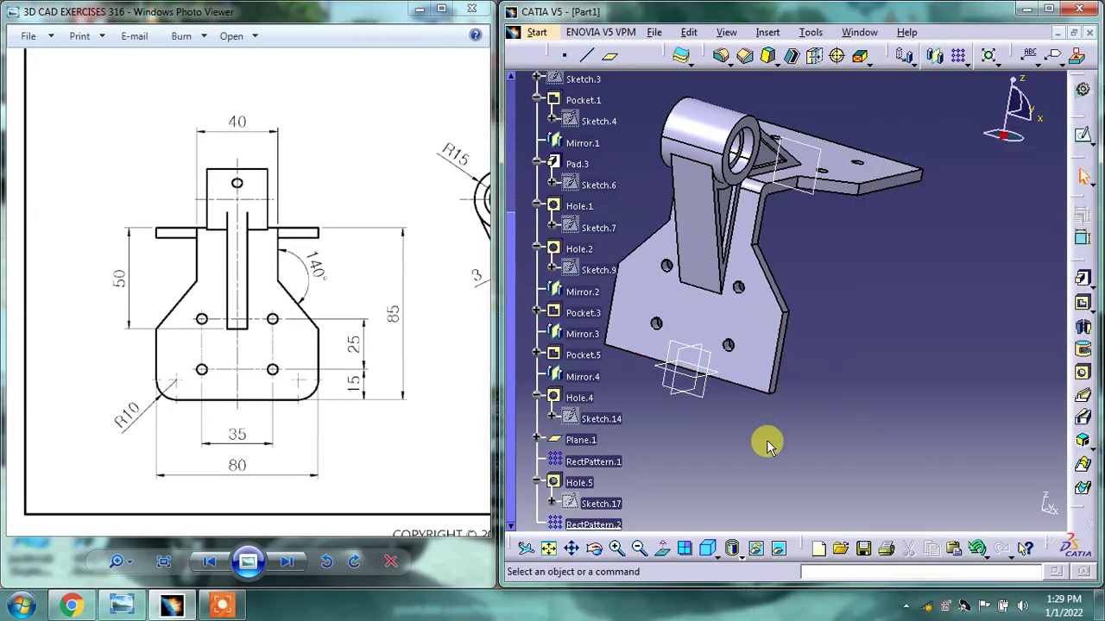
{"action": "left_click_drag", "start_coordinate": [363, 310], "coordinate": [259, 247]}
{"action": "left_click_drag", "start_coordinate": [366, 247], "coordinate": [193, 302]}
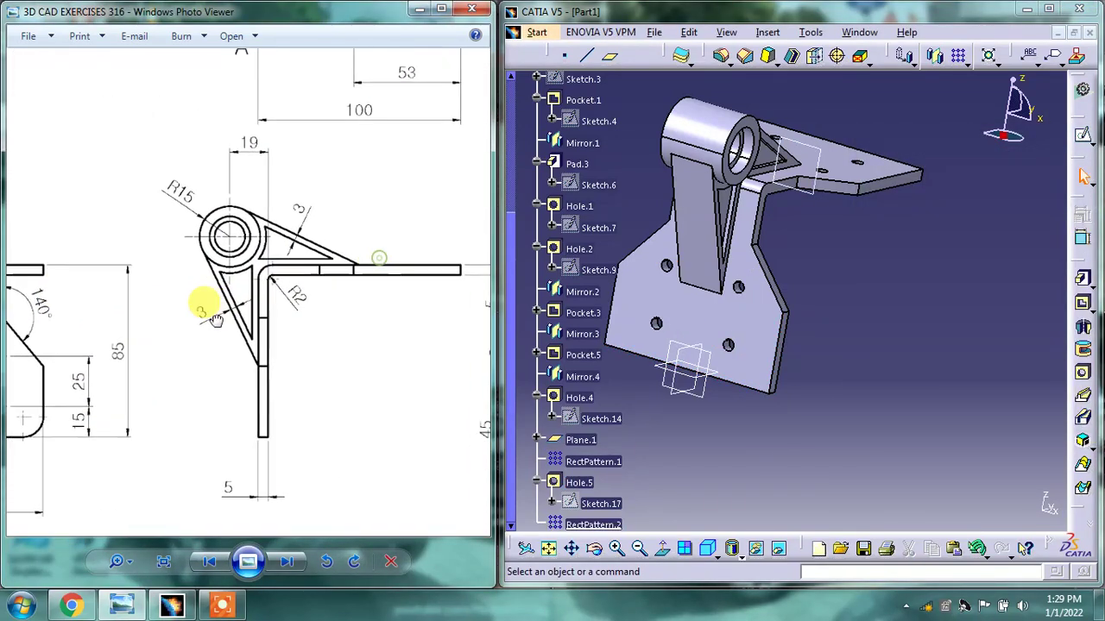
{"action": "mouse_move", "coordinate": [282, 239]}
{"action": "left_mouse_down"}
{"action": "mouse_move", "coordinate": [227, 424]}
{"action": "mouse_move", "coordinate": [164, 470]}
{"action": "left_mouse_up"}
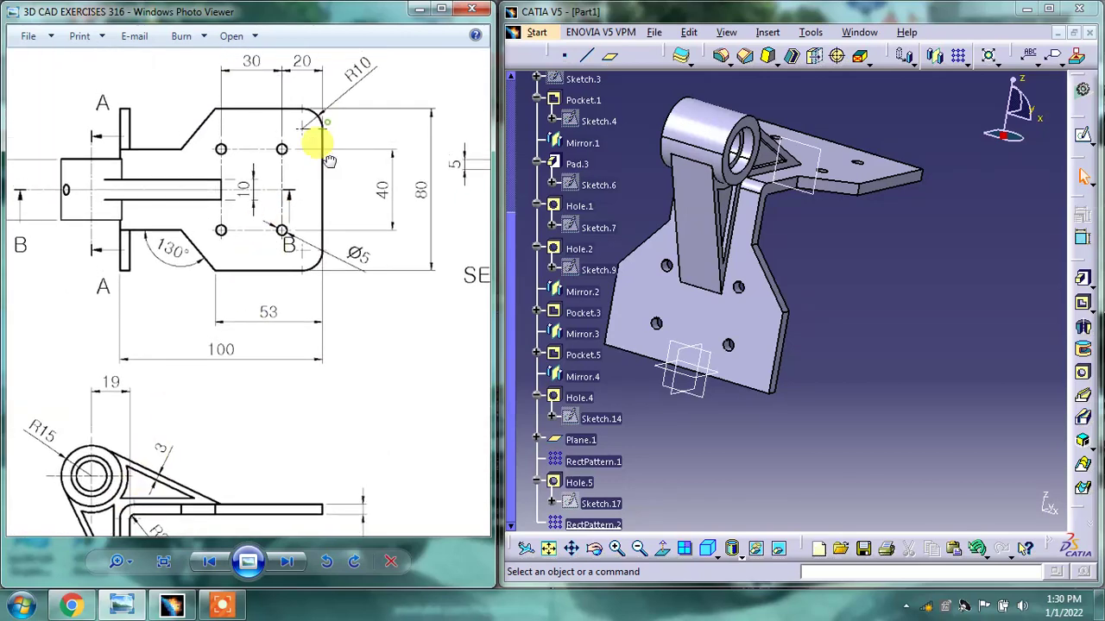
{"action": "left_click_drag", "start_coordinate": [318, 114], "coordinate": [339, 146]}
{"action": "mouse_move", "coordinate": [233, 333]}
{"action": "left_mouse_down"}
{"action": "mouse_move", "coordinate": [437, 143]}
{"action": "mouse_move", "coordinate": [353, 165]}
{"action": "mouse_move", "coordinate": [265, 296]}
{"action": "left_mouse_up"}
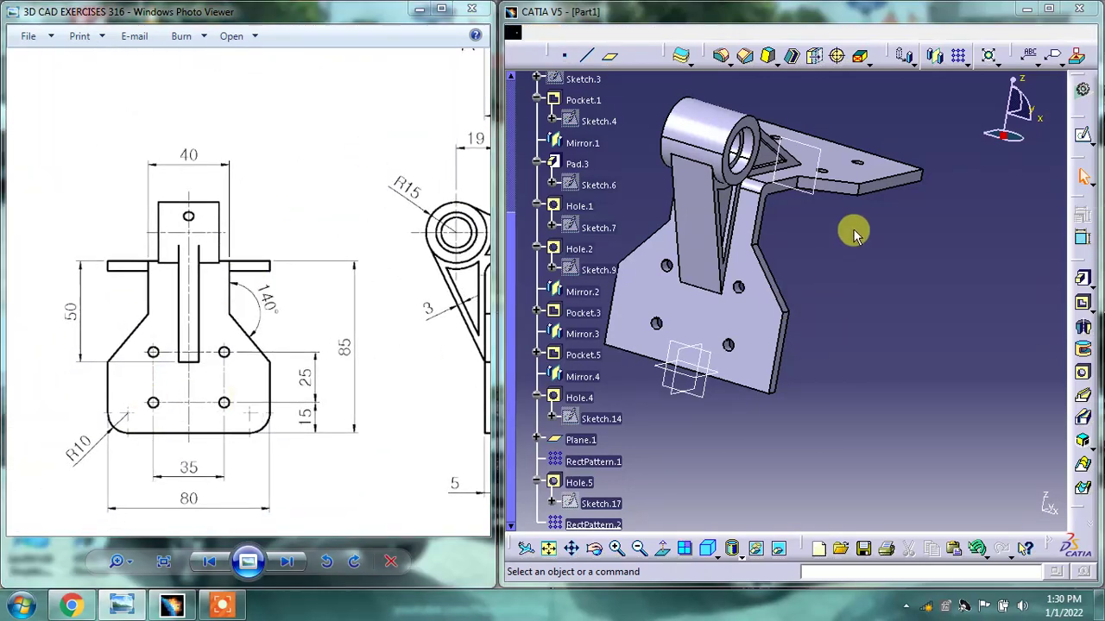
{"action": "middle_click_drag", "start_coordinate": [851, 230], "coordinate": [735, 316]}
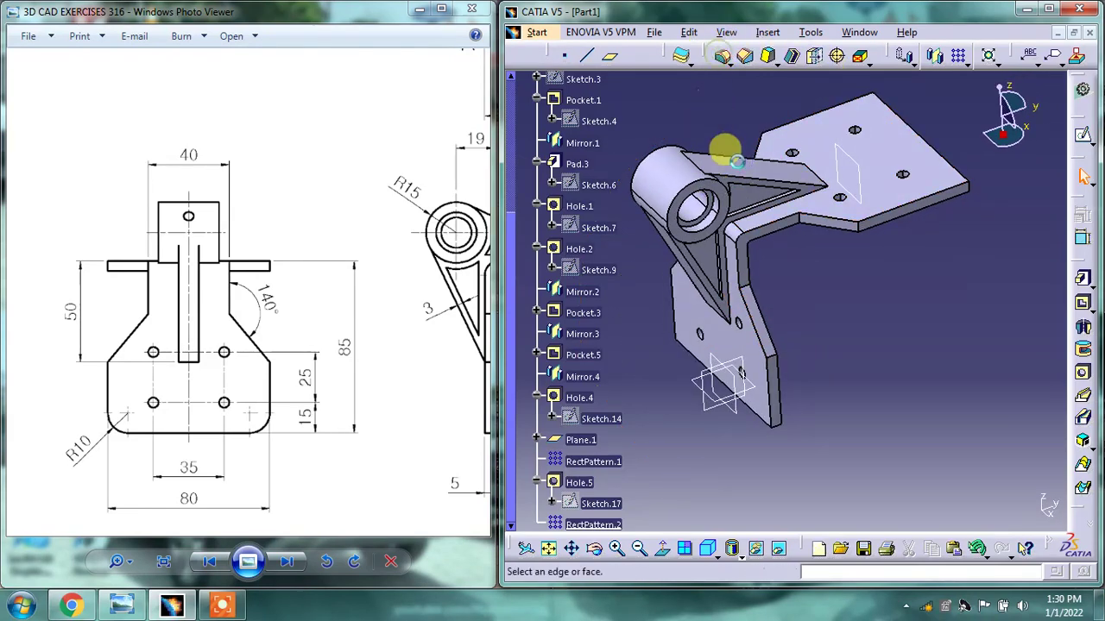
- Fillet the vertical plate's four bottom corner edges with a 10 mm radius
{"action": "left_click", "coordinate": [722, 55]}
{"action": "type", "text": "10"}
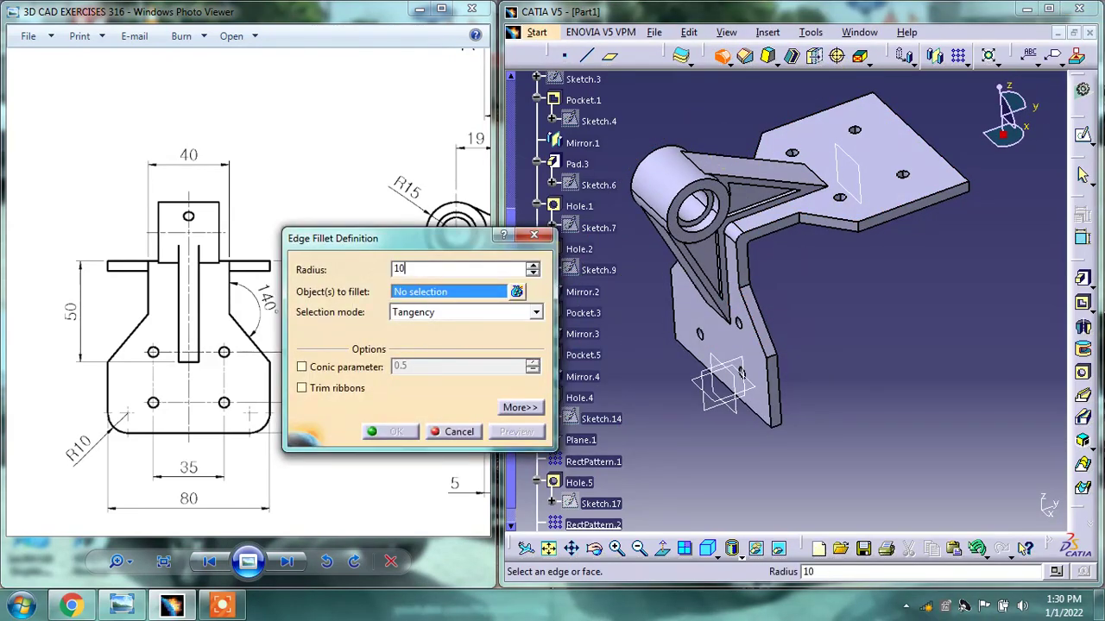
{"action": "mouse_move", "coordinate": [953, 230]}
{"action": "middle_mouse_down"}
{"action": "mouse_move", "coordinate": [883, 247]}
{"action": "mouse_move", "coordinate": [809, 236]}
{"action": "mouse_move", "coordinate": [937, 247]}
{"action": "mouse_move", "coordinate": [919, 302]}
{"action": "mouse_move", "coordinate": [930, 141]}
{"action": "mouse_move", "coordinate": [936, 242]}
{"action": "mouse_move", "coordinate": [904, 445]}
{"action": "middle_mouse_up"}
{"action": "left_click", "coordinate": [910, 292]}
{"action": "left_click", "coordinate": [920, 238]}
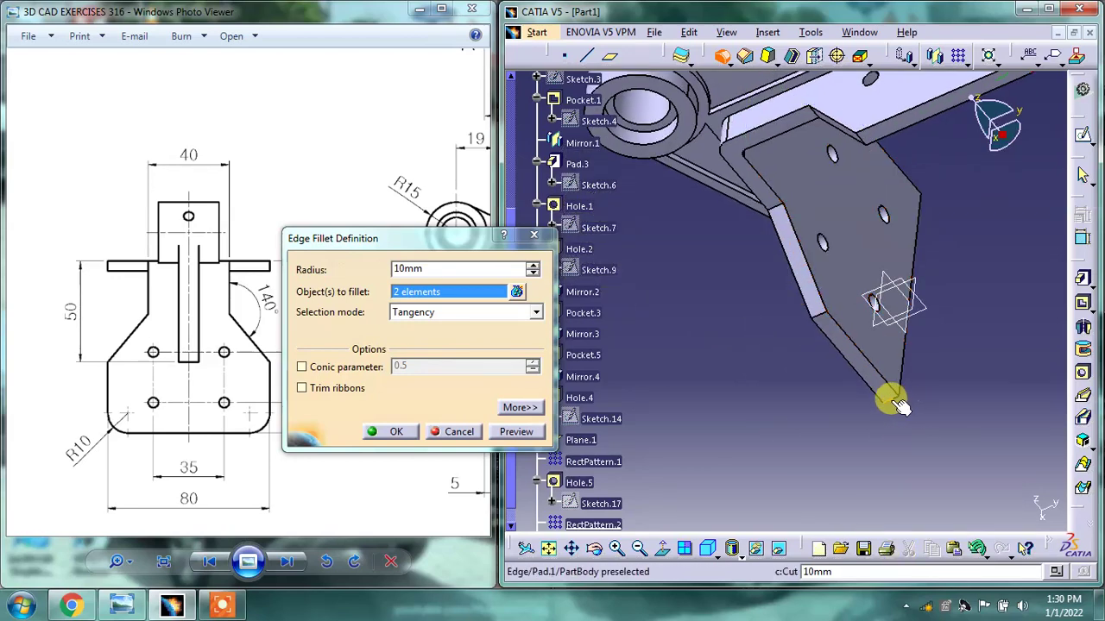
{"action": "left_click", "coordinate": [898, 406]}
{"action": "mouse_move", "coordinate": [769, 370]}
{"action": "middle_mouse_down"}
{"action": "mouse_move", "coordinate": [875, 383]}
{"action": "mouse_move", "coordinate": [903, 345]}
{"action": "mouse_move", "coordinate": [964, 405]}
{"action": "mouse_move", "coordinate": [713, 363]}
{"action": "mouse_move", "coordinate": [679, 370]}
{"action": "mouse_move", "coordinate": [735, 400]}
{"action": "mouse_move", "coordinate": [690, 387]}
{"action": "middle_mouse_up"}
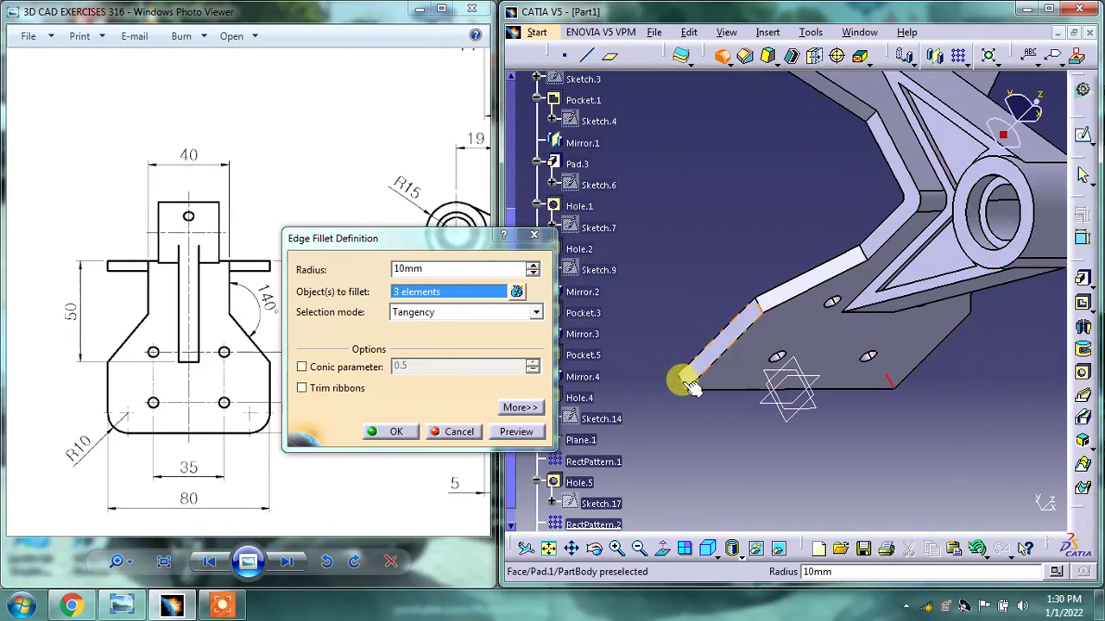
{"action": "left_click", "coordinate": [680, 380]}
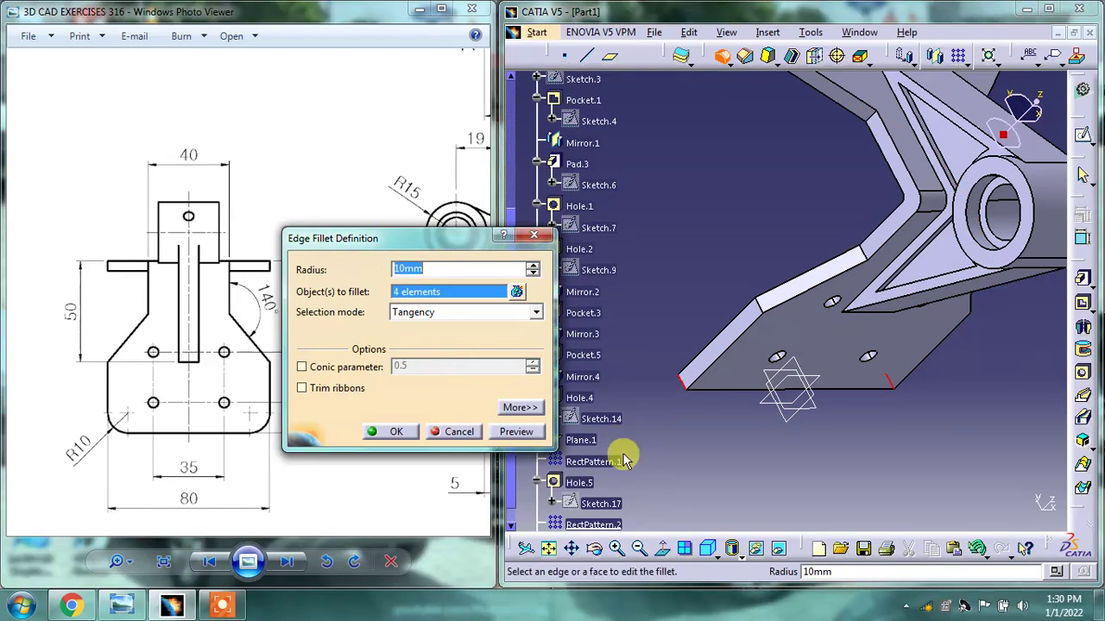
{"action": "left_click", "coordinate": [511, 432]}
{"action": "left_click", "coordinate": [388, 432]}
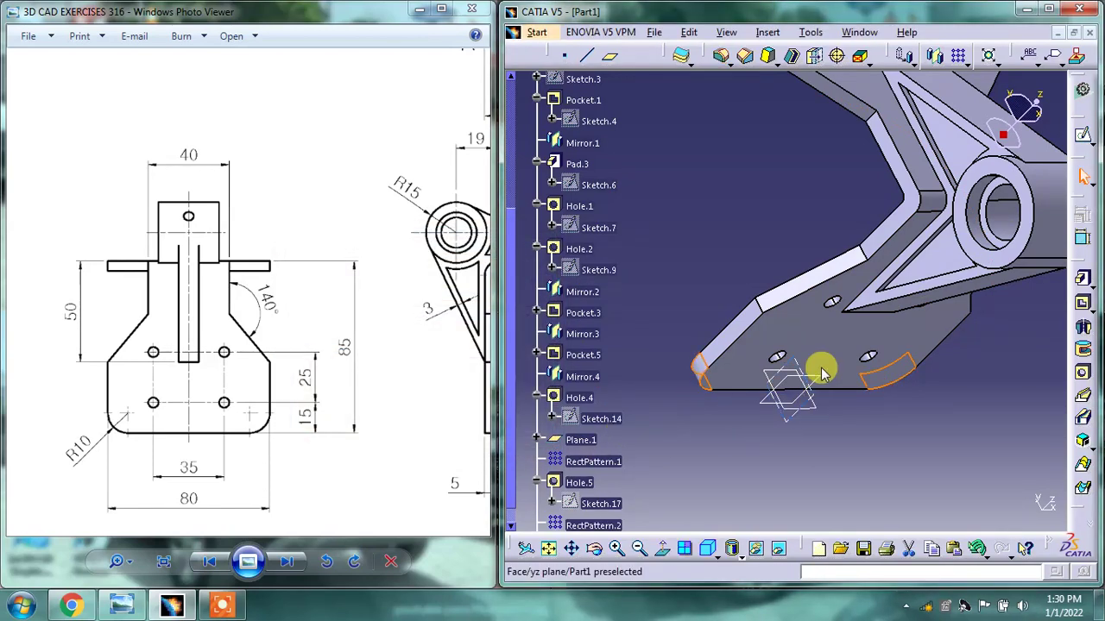
{"action": "mouse_move", "coordinate": [822, 373]}
{"action": "middle_mouse_down"}
{"action": "mouse_move", "coordinate": [794, 289]}
{"action": "mouse_move", "coordinate": [794, 353]}
{"action": "mouse_move", "coordinate": [918, 377]}
{"action": "mouse_move", "coordinate": [728, 313]}
{"action": "mouse_move", "coordinate": [852, 173]}
{"action": "middle_mouse_up"}
- Hide Plane.1 and reposition the view to show the whole part
{"action": "right_click", "coordinate": [815, 188]}
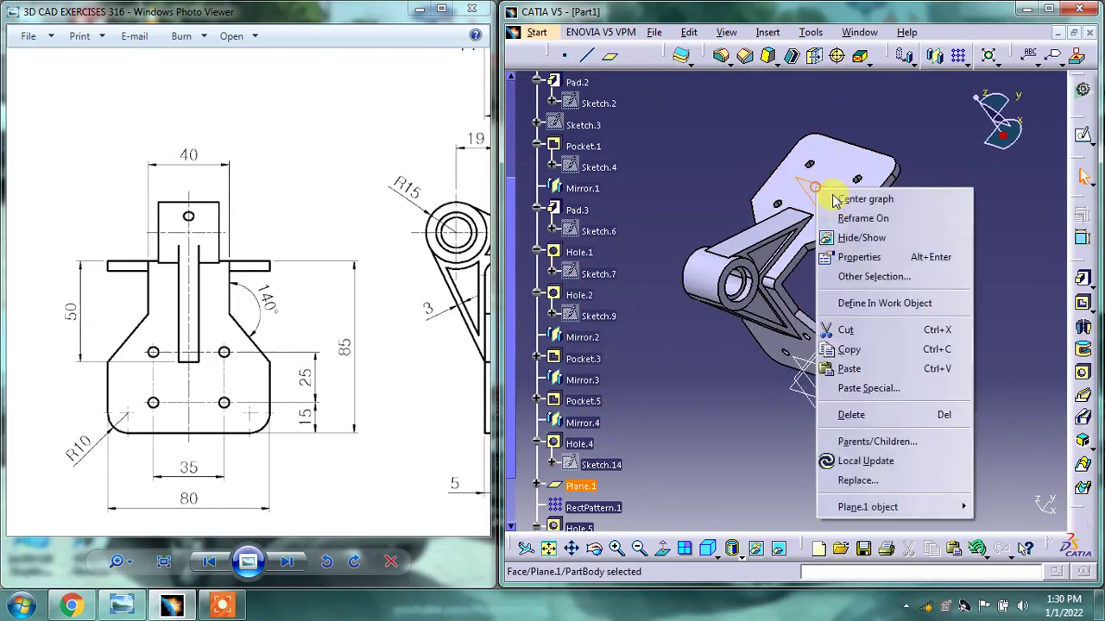
{"action": "left_click", "coordinate": [861, 239]}
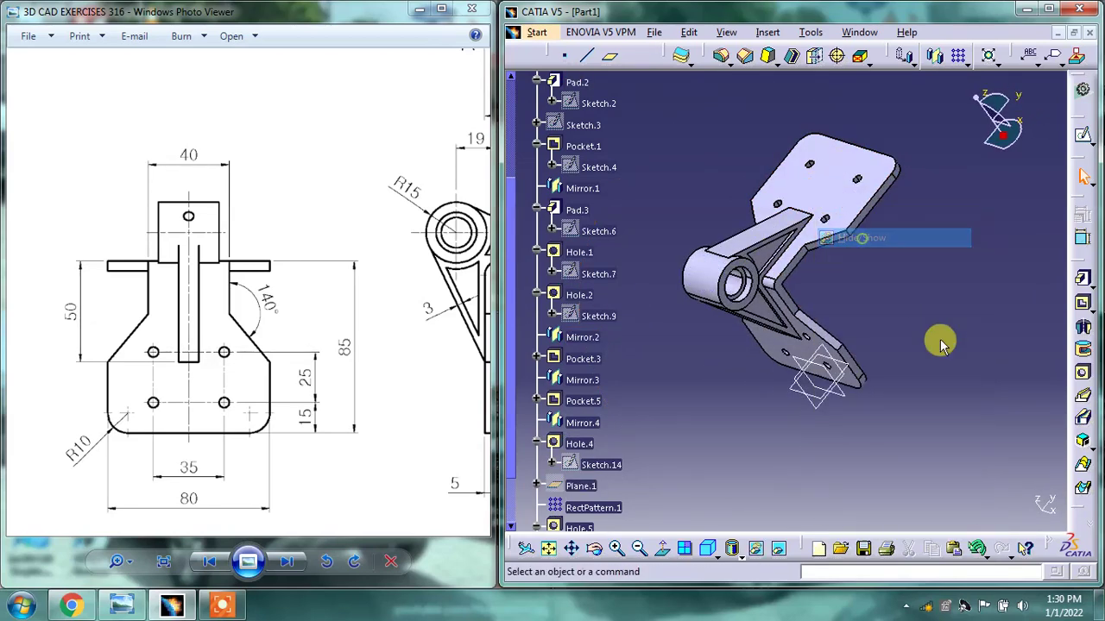
{"action": "mouse_move", "coordinate": [752, 389]}
{"action": "middle_mouse_down"}
{"action": "mouse_move", "coordinate": [739, 308]}
{"action": "mouse_move", "coordinate": [827, 246]}
{"action": "mouse_move", "coordinate": [711, 377]}
{"action": "mouse_move", "coordinate": [739, 310]}
{"action": "mouse_move", "coordinate": [795, 318]}
{"action": "mouse_move", "coordinate": [647, 303]}
{"action": "mouse_move", "coordinate": [893, 254]}
{"action": "mouse_move", "coordinate": [735, 365]}
{"action": "mouse_move", "coordinate": [838, 246]}
{"action": "mouse_move", "coordinate": [875, 267]}
{"action": "mouse_move", "coordinate": [879, 223]}
{"action": "middle_mouse_up"}
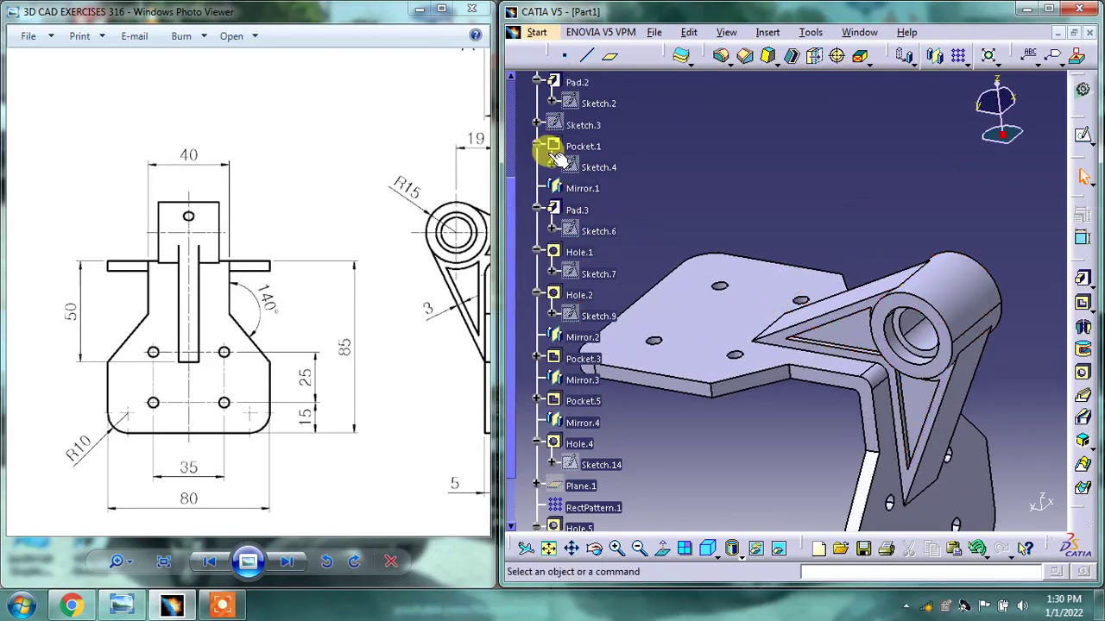
{"action": "scroll", "coordinate": [167, 222], "scroll_direction": "down", "scroll_amount": 2}
{"action": "scroll", "coordinate": [173, 227], "scroll_direction": "down", "scroll_amount": 2}
{"action": "scroll", "coordinate": [178, 202], "scroll_direction": "up", "scroll_amount": 1}
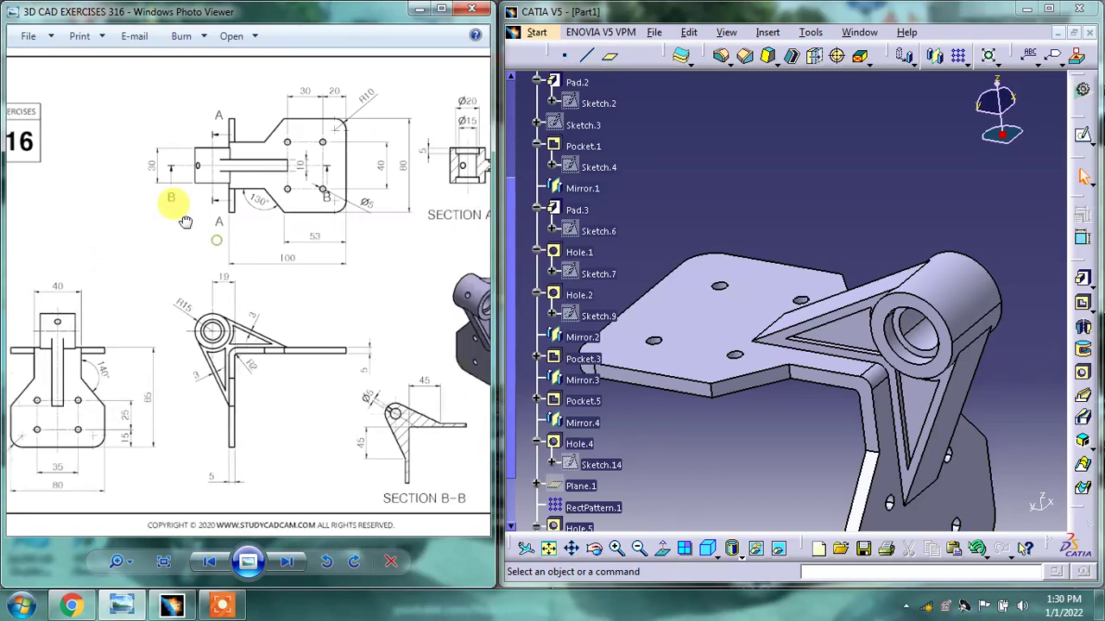
{"action": "scroll", "coordinate": [274, 231], "scroll_direction": "up", "scroll_amount": 2}
{"action": "scroll", "coordinate": [197, 222], "scroll_direction": "down", "scroll_amount": 1}
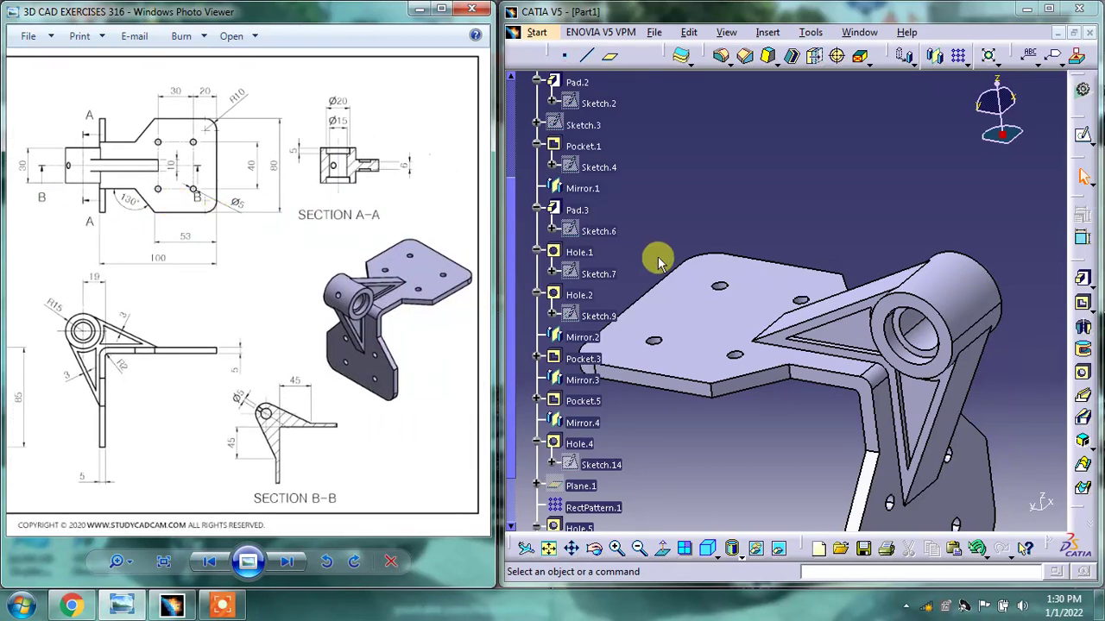
{"action": "mouse_move", "coordinate": [661, 259]}
{"action": "middle_mouse_down"}
{"action": "mouse_move", "coordinate": [734, 153]}
{"action": "mouse_move", "coordinate": [740, 239]}
{"action": "mouse_move", "coordinate": [764, 247]}
{"action": "middle_mouse_up"}
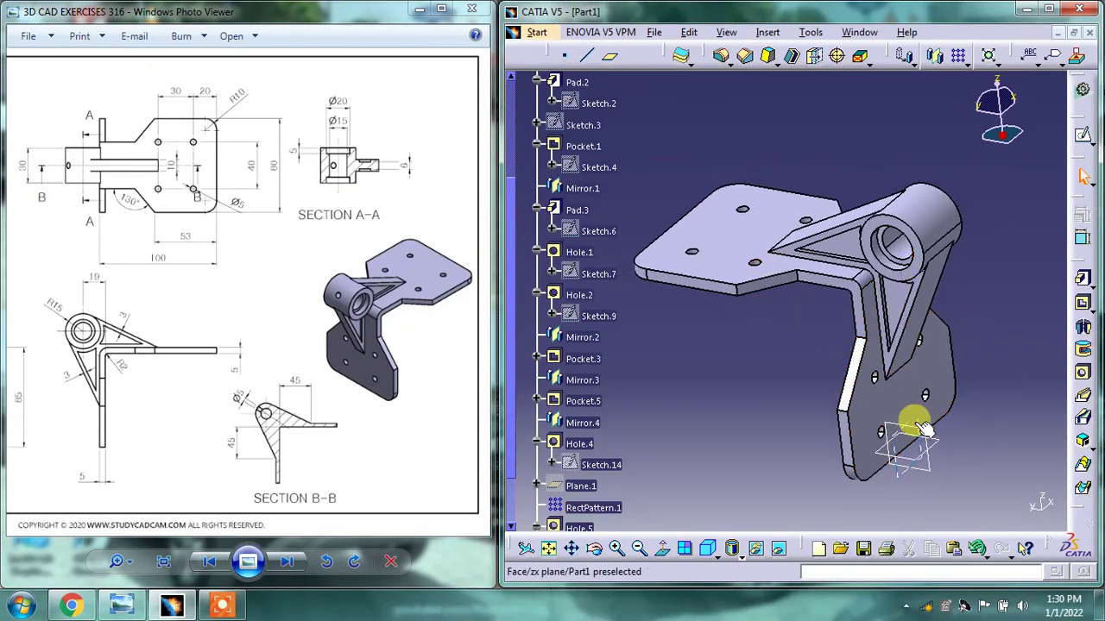
- Collapse PartBody and hide the default xy, yz and zx reference planes
{"action": "left_click", "coordinate": [522, 233]}
{"action": "scroll", "coordinate": [506, 153], "scroll_direction": "up", "scroll_amount": 5}
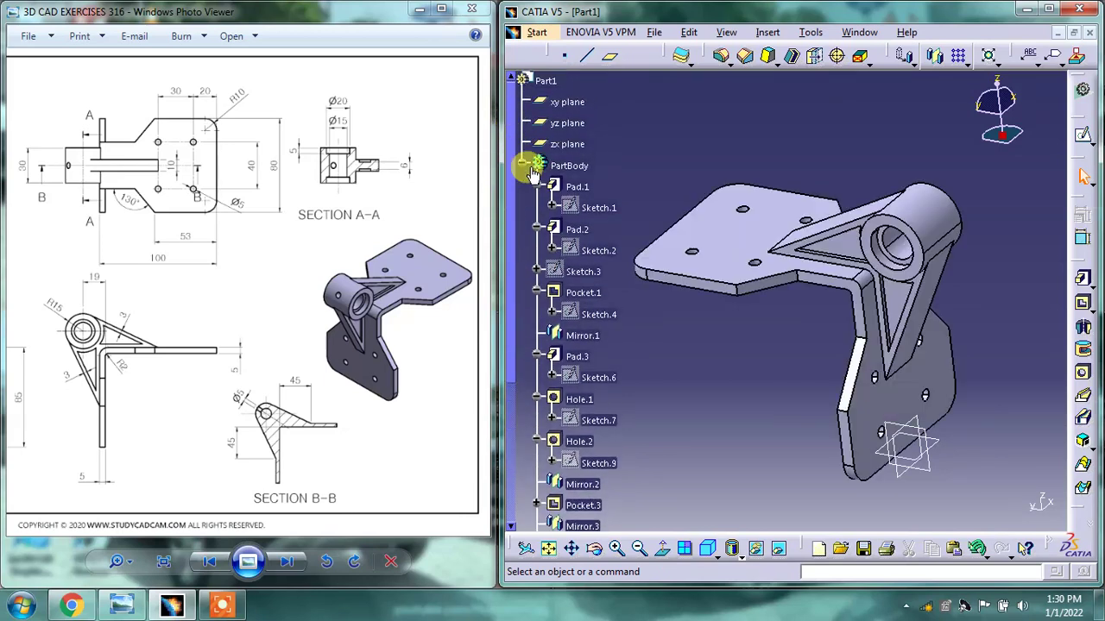
{"action": "left_click", "coordinate": [516, 161]}
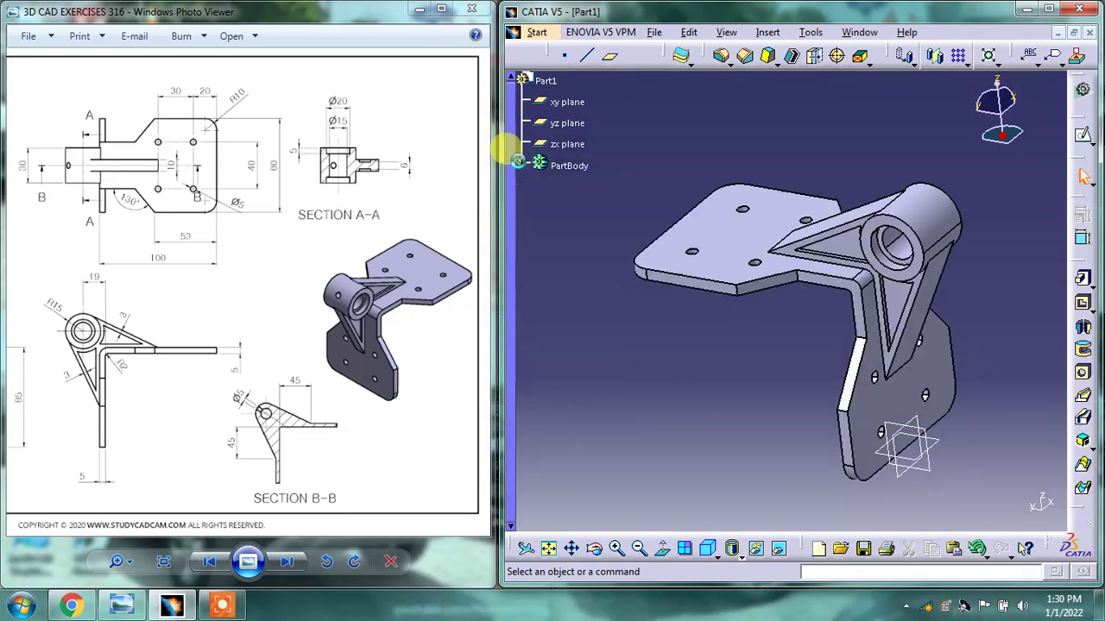
{"action": "right_click", "coordinate": [567, 111]}
{"action": "left_click", "coordinate": [587, 149]}
{"action": "mouse_move", "coordinate": [752, 250]}
{"action": "middle_mouse_down"}
{"action": "mouse_move", "coordinate": [729, 306]}
{"action": "mouse_move", "coordinate": [535, 313]}
{"action": "mouse_move", "coordinate": [734, 323]}
{"action": "mouse_move", "coordinate": [863, 278]}
{"action": "mouse_move", "coordinate": [812, 417]}
{"action": "mouse_move", "coordinate": [722, 337]}
{"action": "mouse_move", "coordinate": [779, 291]}
{"action": "mouse_move", "coordinate": [693, 345]}
{"action": "middle_mouse_up"}
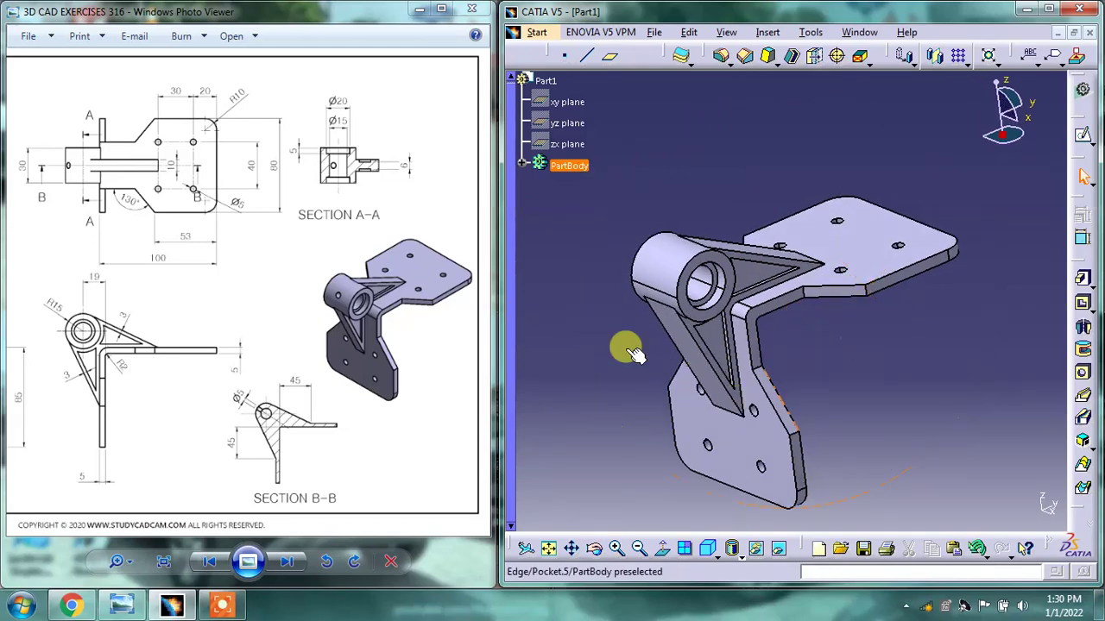
- Set PartBody's Graphic fill colour to blue via More Colors in Properties
{"action": "right_click", "coordinate": [581, 164]}
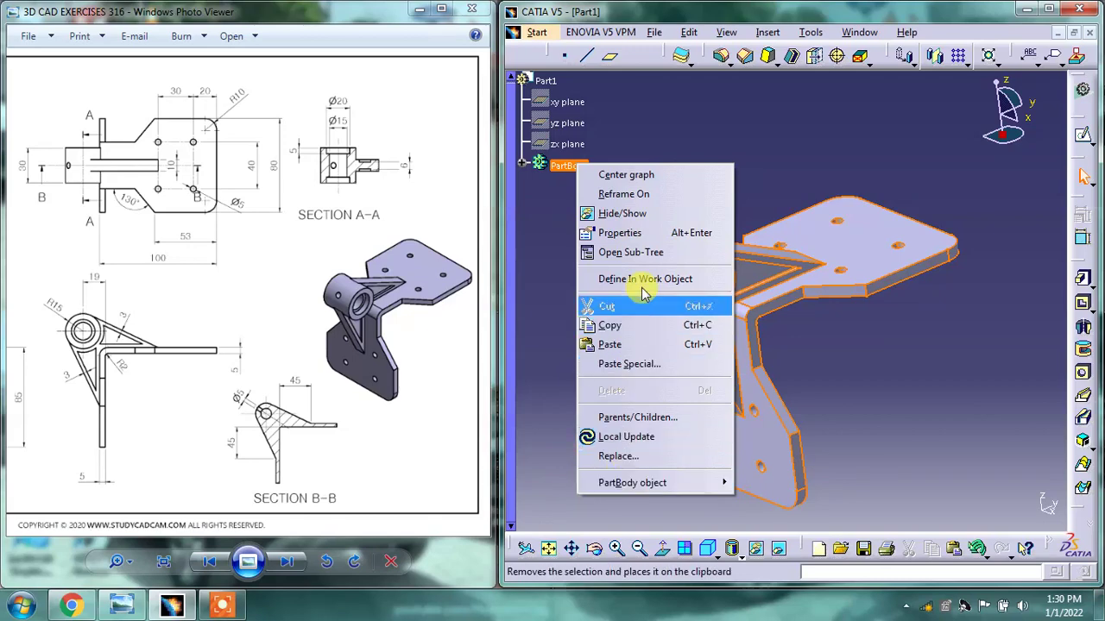
{"action": "left_click", "coordinate": [628, 230]}
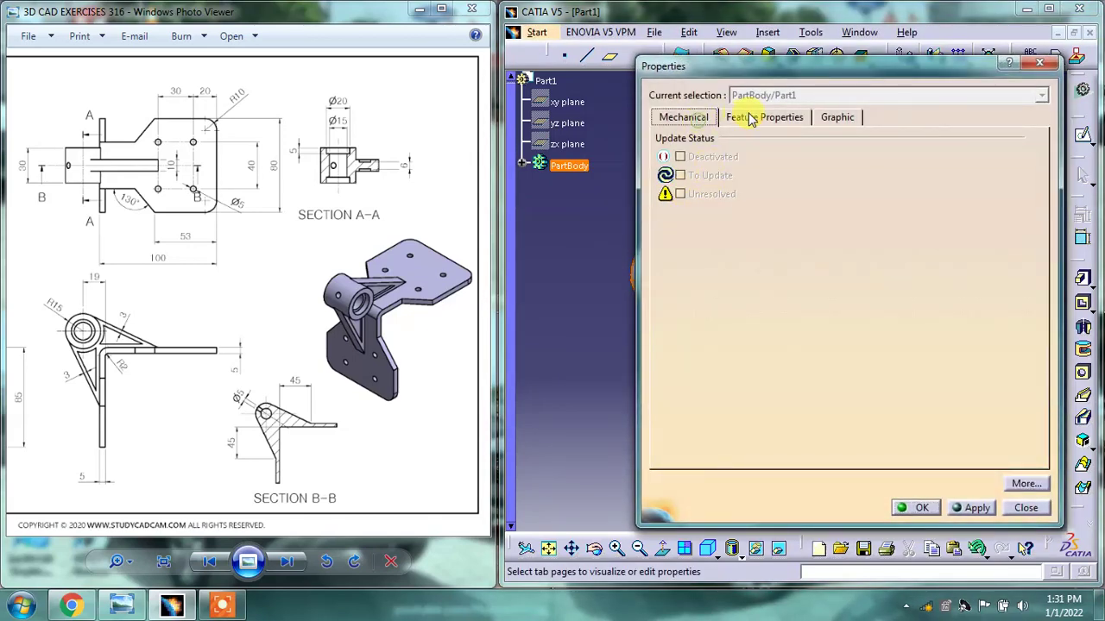
{"action": "left_click", "coordinate": [751, 119]}
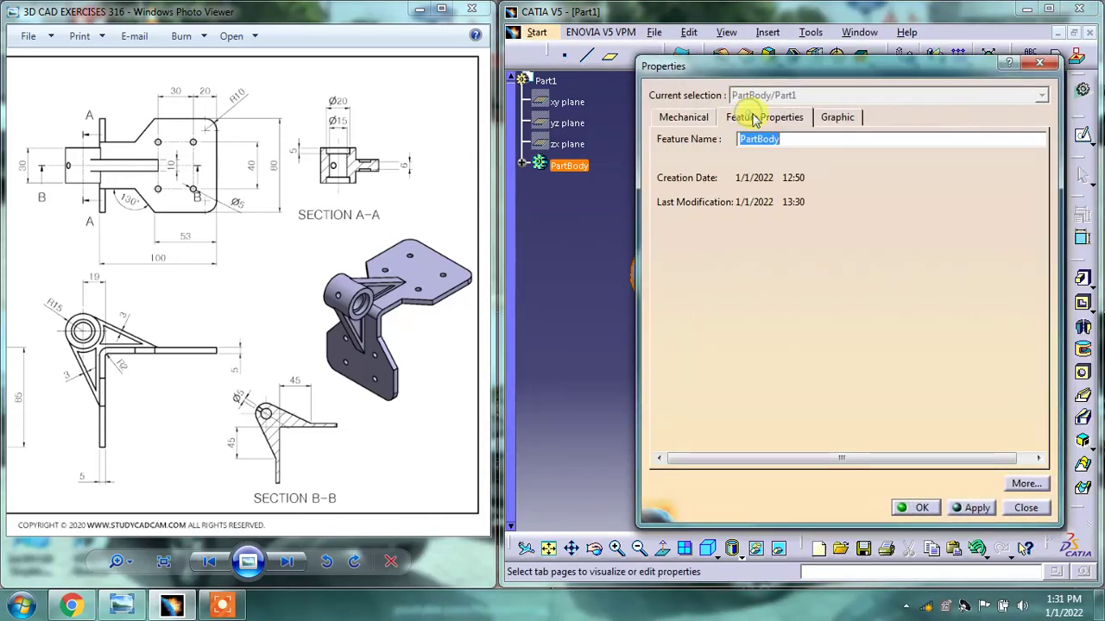
{"action": "left_click", "coordinate": [833, 118]}
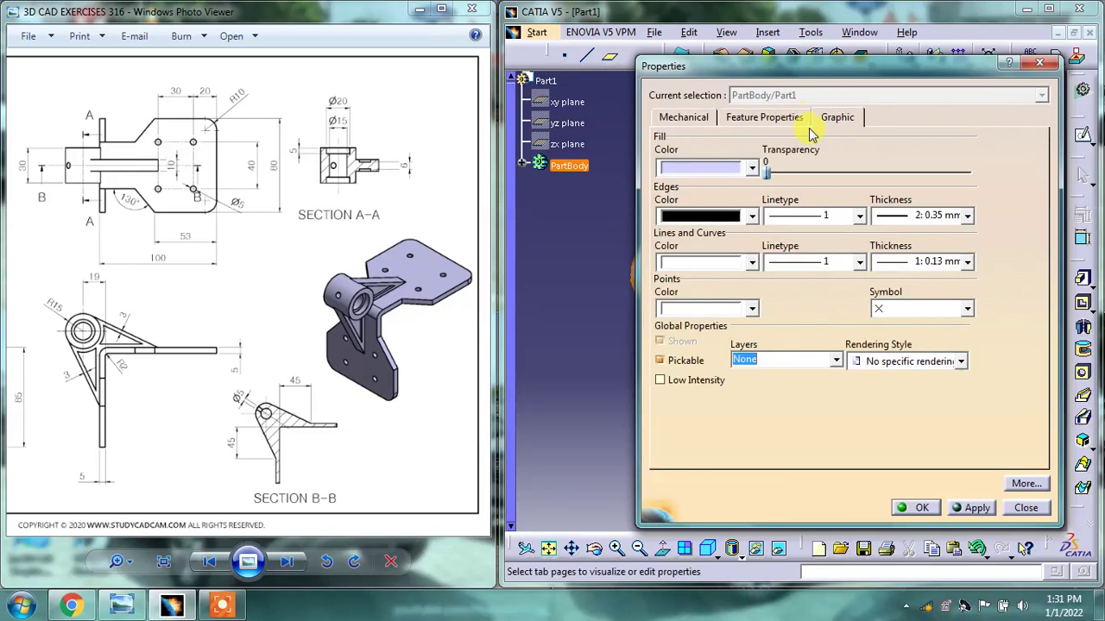
{"action": "left_click", "coordinate": [747, 170]}
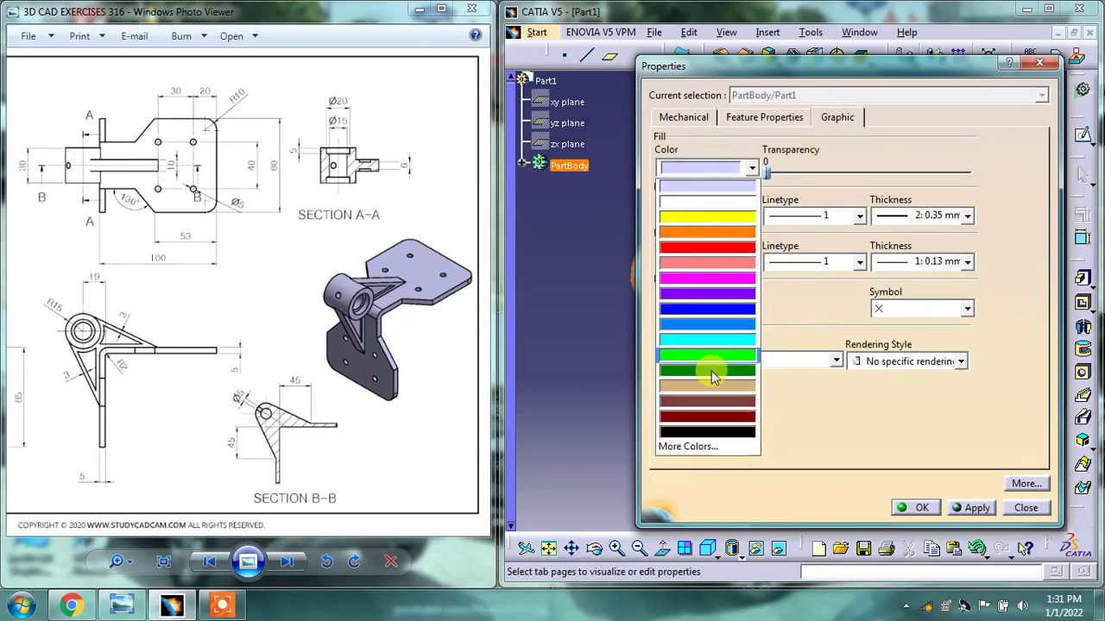
{"action": "left_click", "coordinate": [704, 443]}
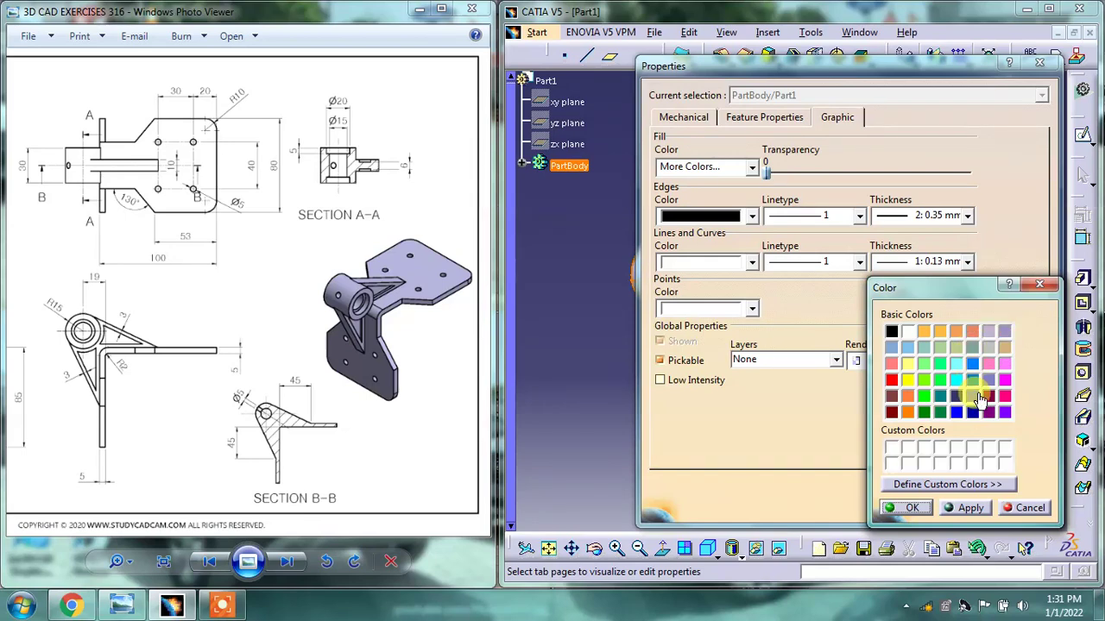
{"action": "left_click", "coordinate": [913, 509]}
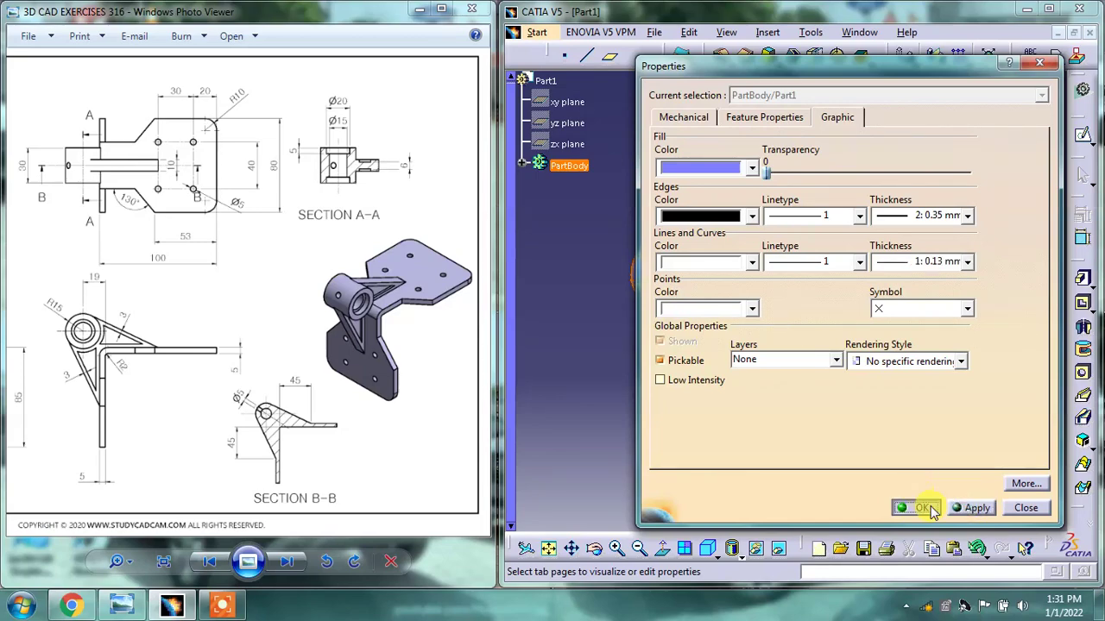
{"action": "left_click", "coordinate": [927, 509]}
{"action": "left_click", "coordinate": [829, 359]}
- Orbit the blue bracket to match the widened exercise 316 drawing, centred on its 3D view
{"action": "mouse_move", "coordinate": [771, 348]}
{"action": "middle_mouse_down"}
{"action": "mouse_move", "coordinate": [750, 298]}
{"action": "mouse_move", "coordinate": [932, 279]}
{"action": "mouse_move", "coordinate": [681, 365]}
{"action": "mouse_move", "coordinate": [695, 337]}
{"action": "mouse_move", "coordinate": [671, 340]}
{"action": "mouse_move", "coordinate": [666, 370]}
{"action": "mouse_move", "coordinate": [730, 374]}
{"action": "middle_mouse_up"}
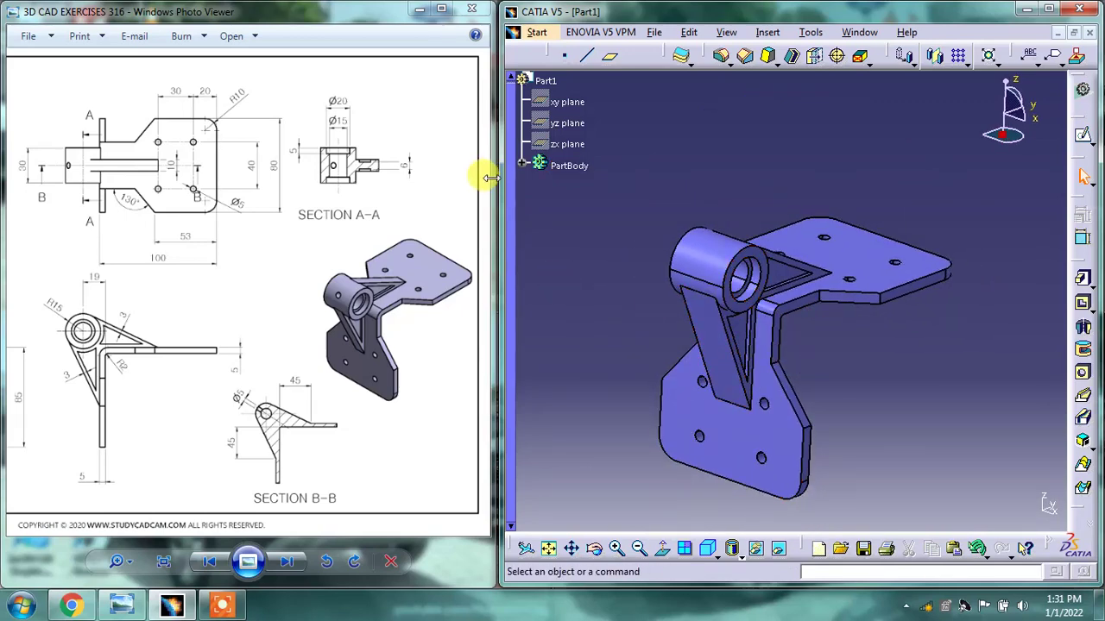
{"action": "left_click_drag", "start_coordinate": [489, 177], "coordinate": [647, 182]}
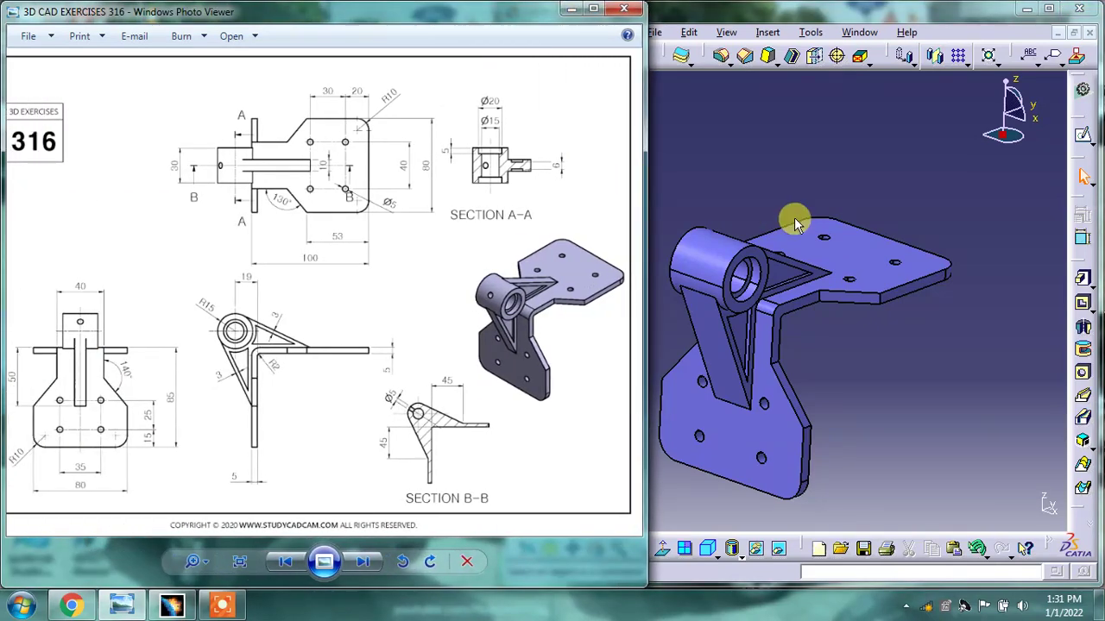
{"action": "mouse_move", "coordinate": [796, 223]}
{"action": "middle_mouse_down"}
{"action": "mouse_move", "coordinate": [789, 215]}
{"action": "mouse_move", "coordinate": [803, 202]}
{"action": "mouse_move", "coordinate": [855, 198]}
{"action": "middle_mouse_up"}
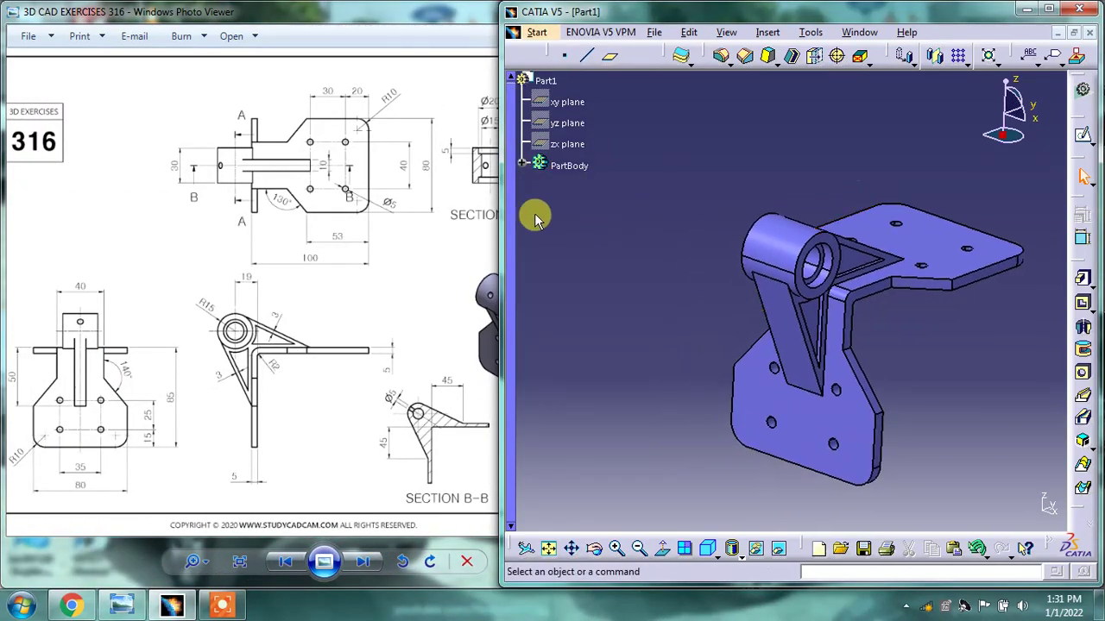
{"action": "left_click", "coordinate": [497, 207]}
{"action": "mouse_move", "coordinate": [552, 215]}
{"action": "left_mouse_down"}
{"action": "mouse_move", "coordinate": [568, 216]}
{"action": "mouse_move", "coordinate": [539, 201]}
{"action": "mouse_move", "coordinate": [497, 215]}
{"action": "left_mouse_up"}
{"action": "scroll", "coordinate": [449, 247], "scroll_direction": "up", "scroll_amount": 1}
{"action": "mouse_move", "coordinate": [446, 251]}
{"action": "left_mouse_down"}
{"action": "mouse_move", "coordinate": [375, 256]}
{"action": "mouse_move", "coordinate": [433, 259]}
{"action": "left_mouse_up"}
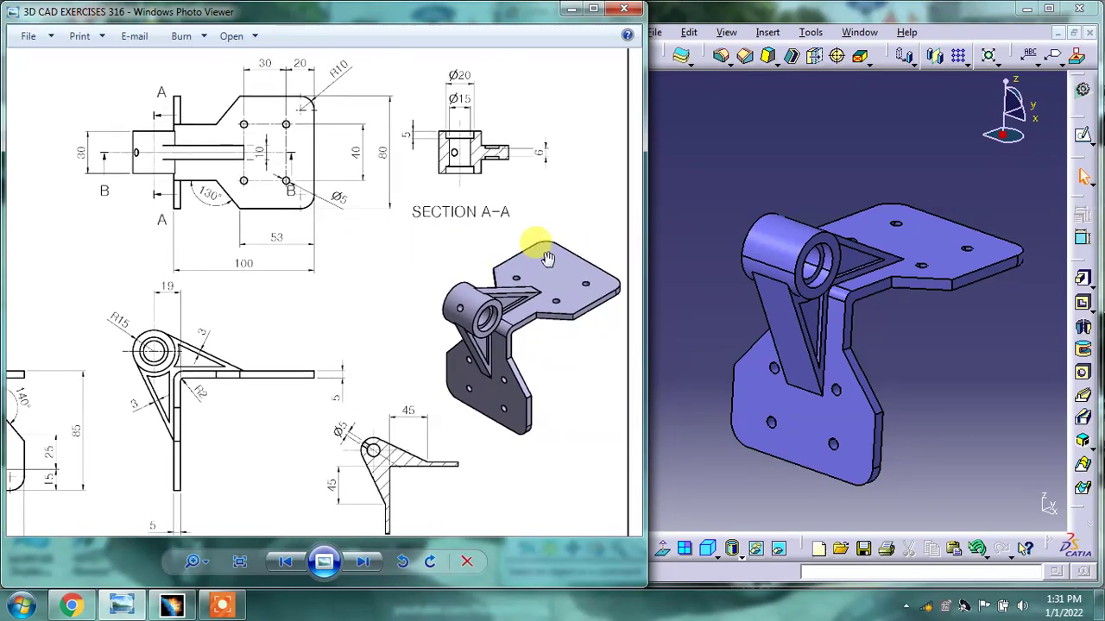